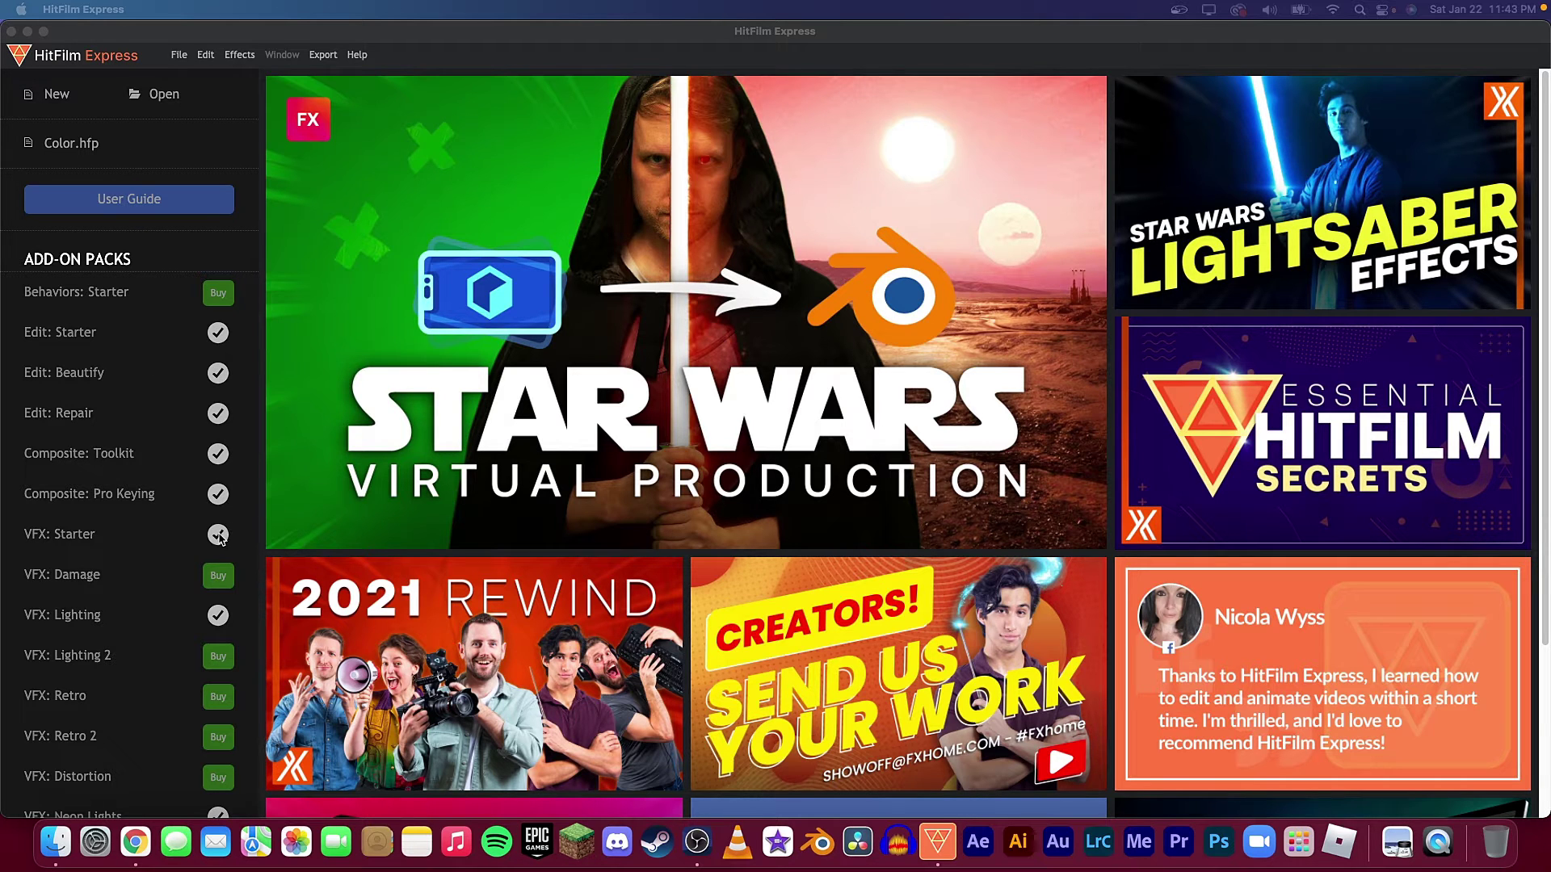
scroll(218, 618, "down", 10)
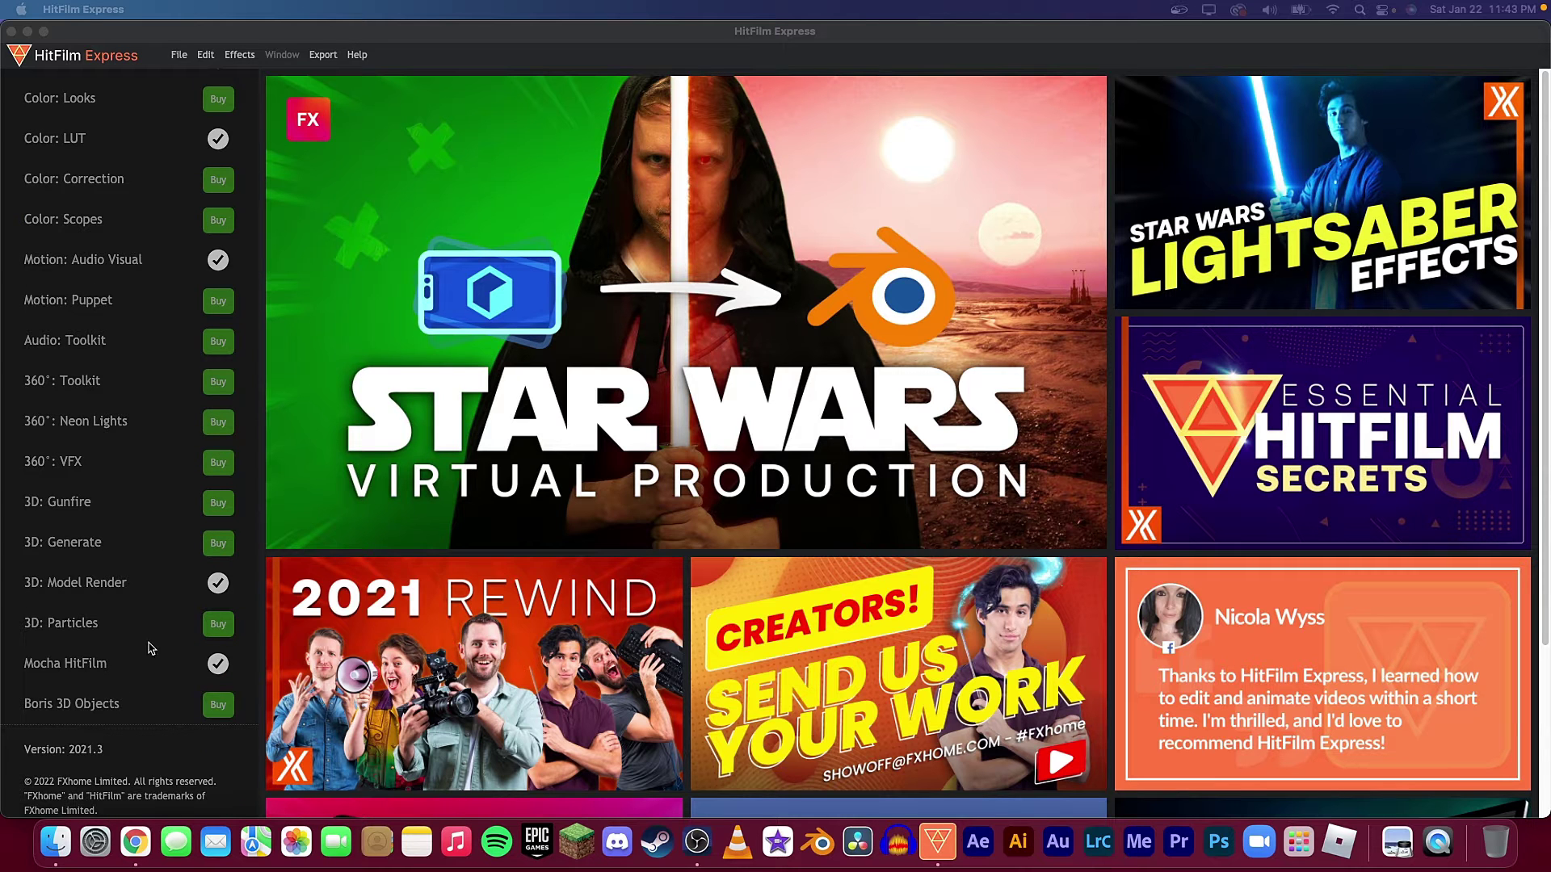
scroll(147, 578, "up", 10)
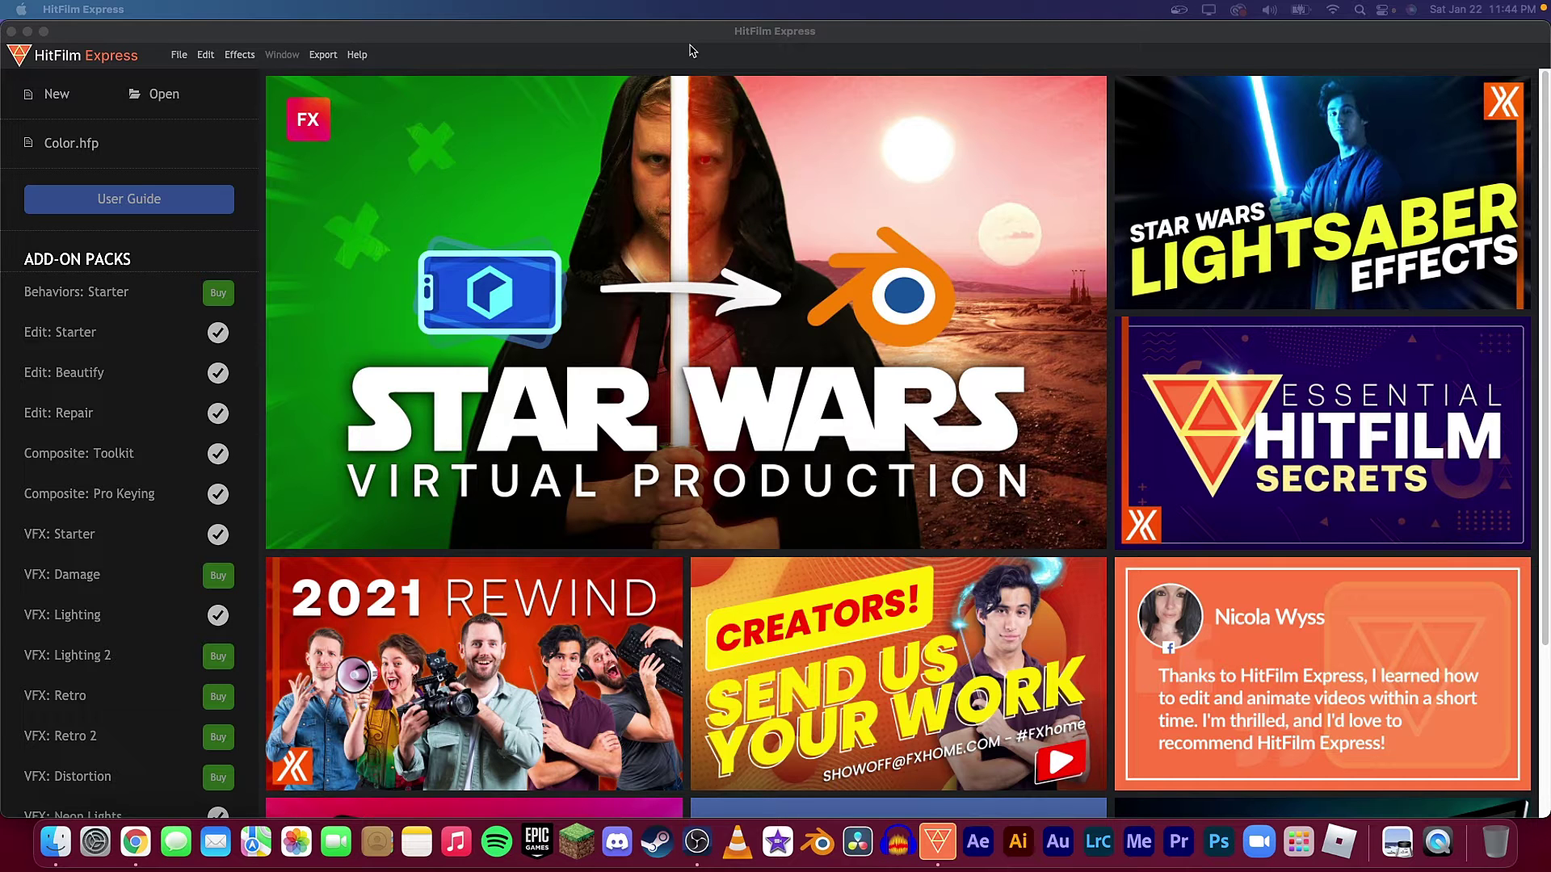
Start a new project using the 1080p Full HD @ 23.976 fps template.
left_click(56, 94)
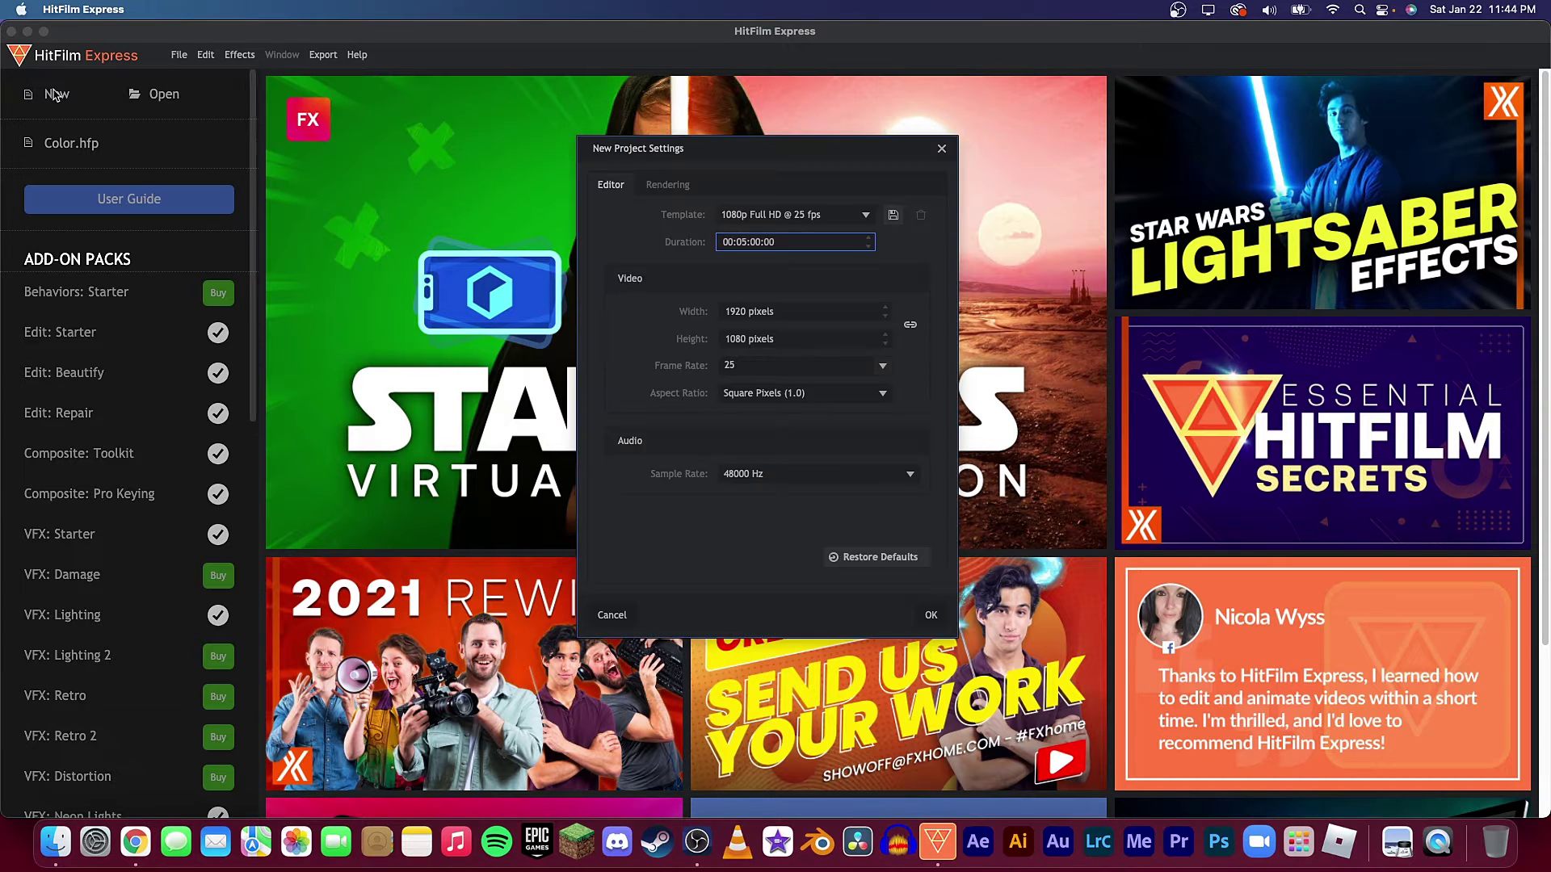
left_click(865, 216)
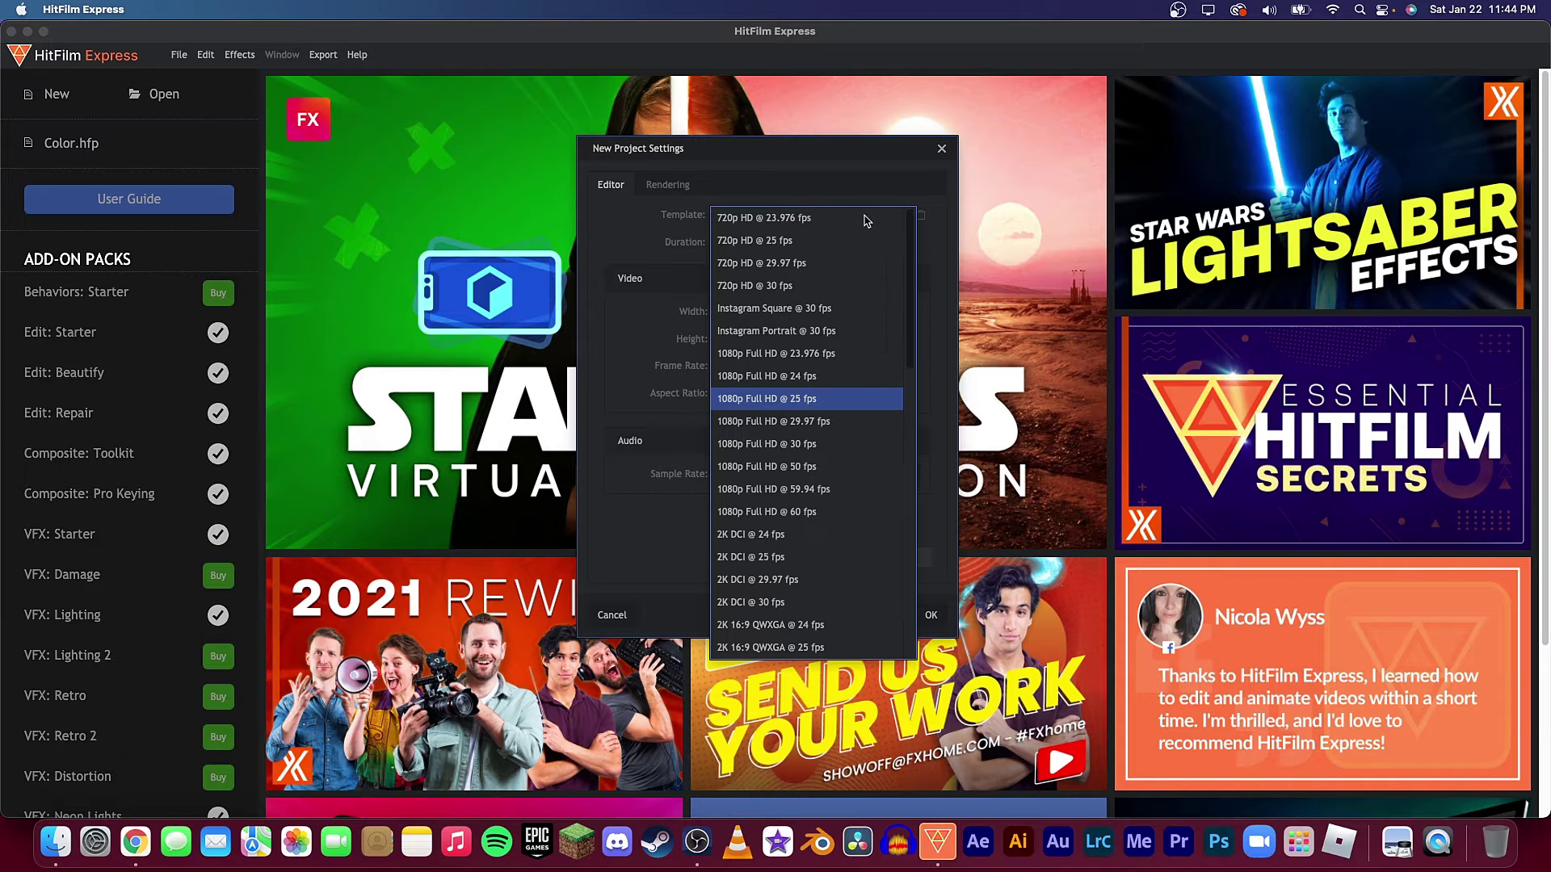
left_click(826, 363)
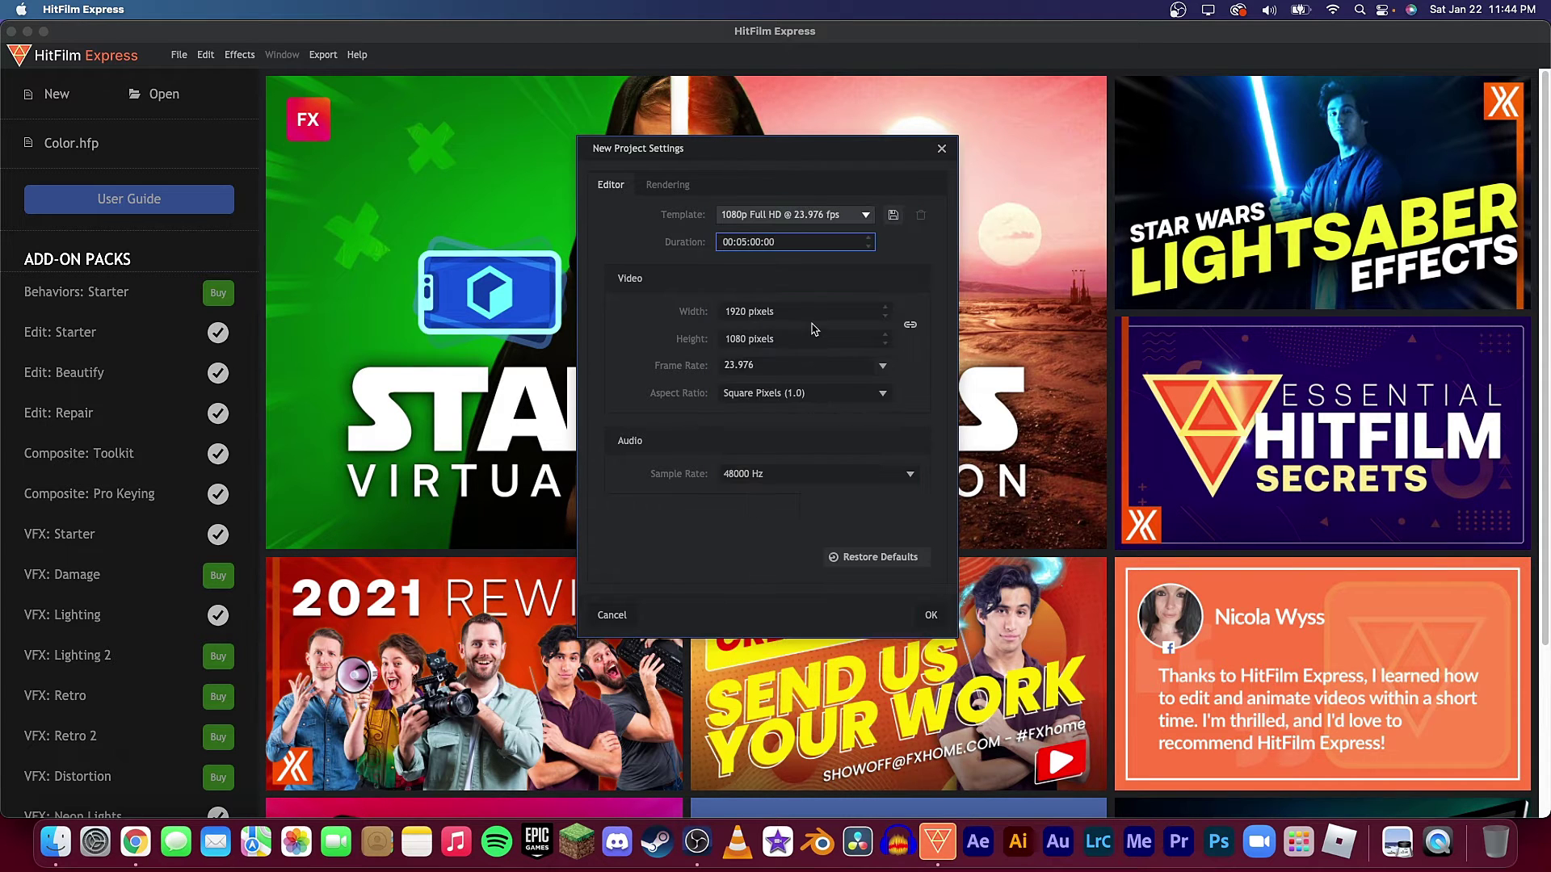
left_click(804, 313)
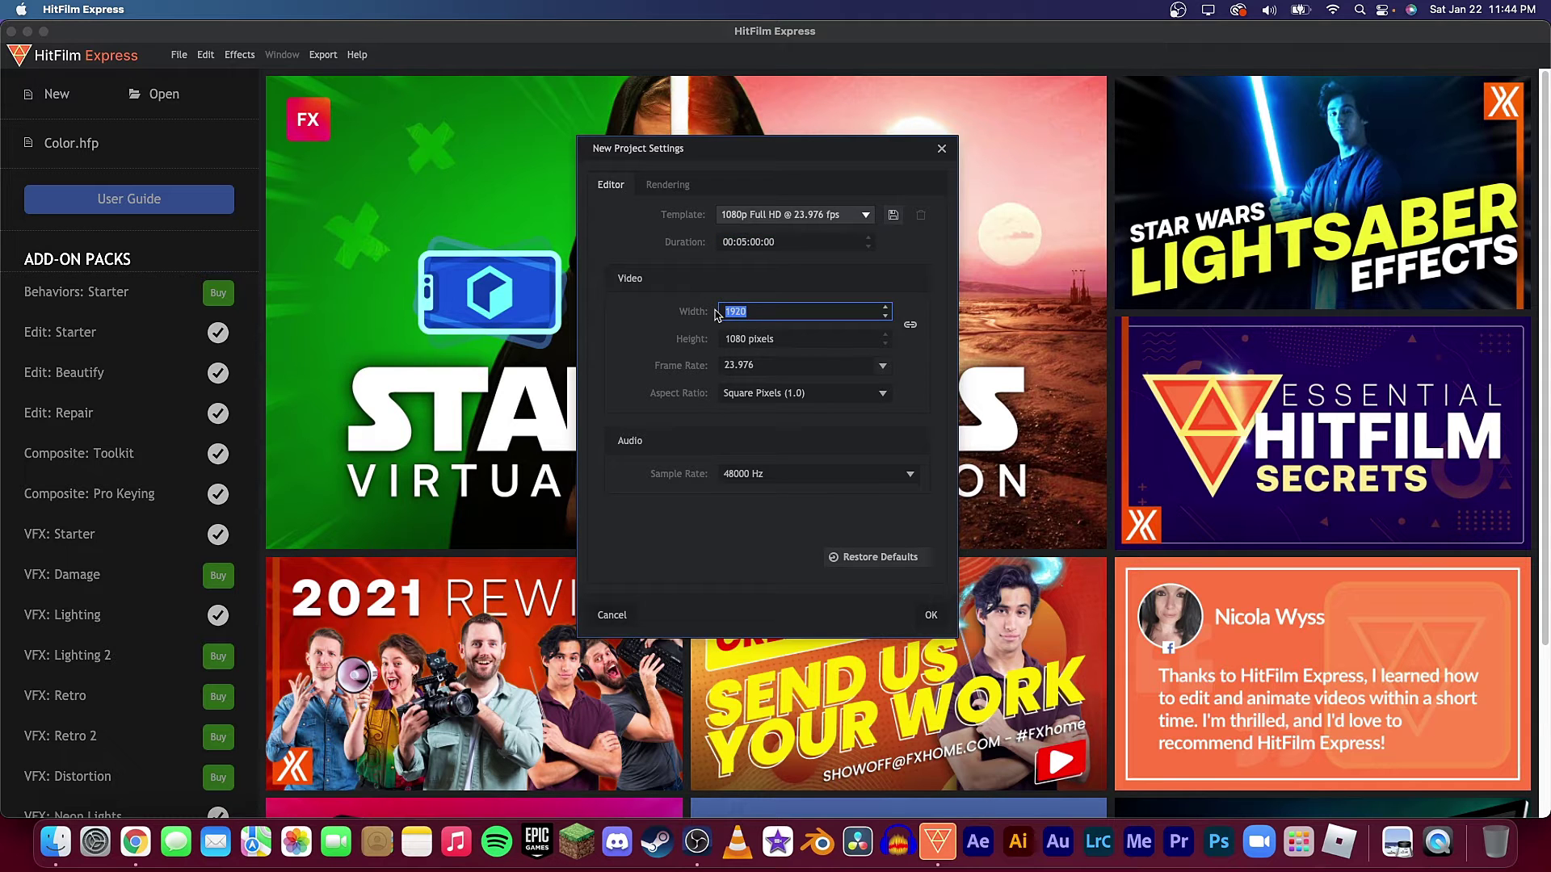
left_click(766, 217)
scroll(769, 586, "down", 3)
scroll(769, 586, "down", 7)
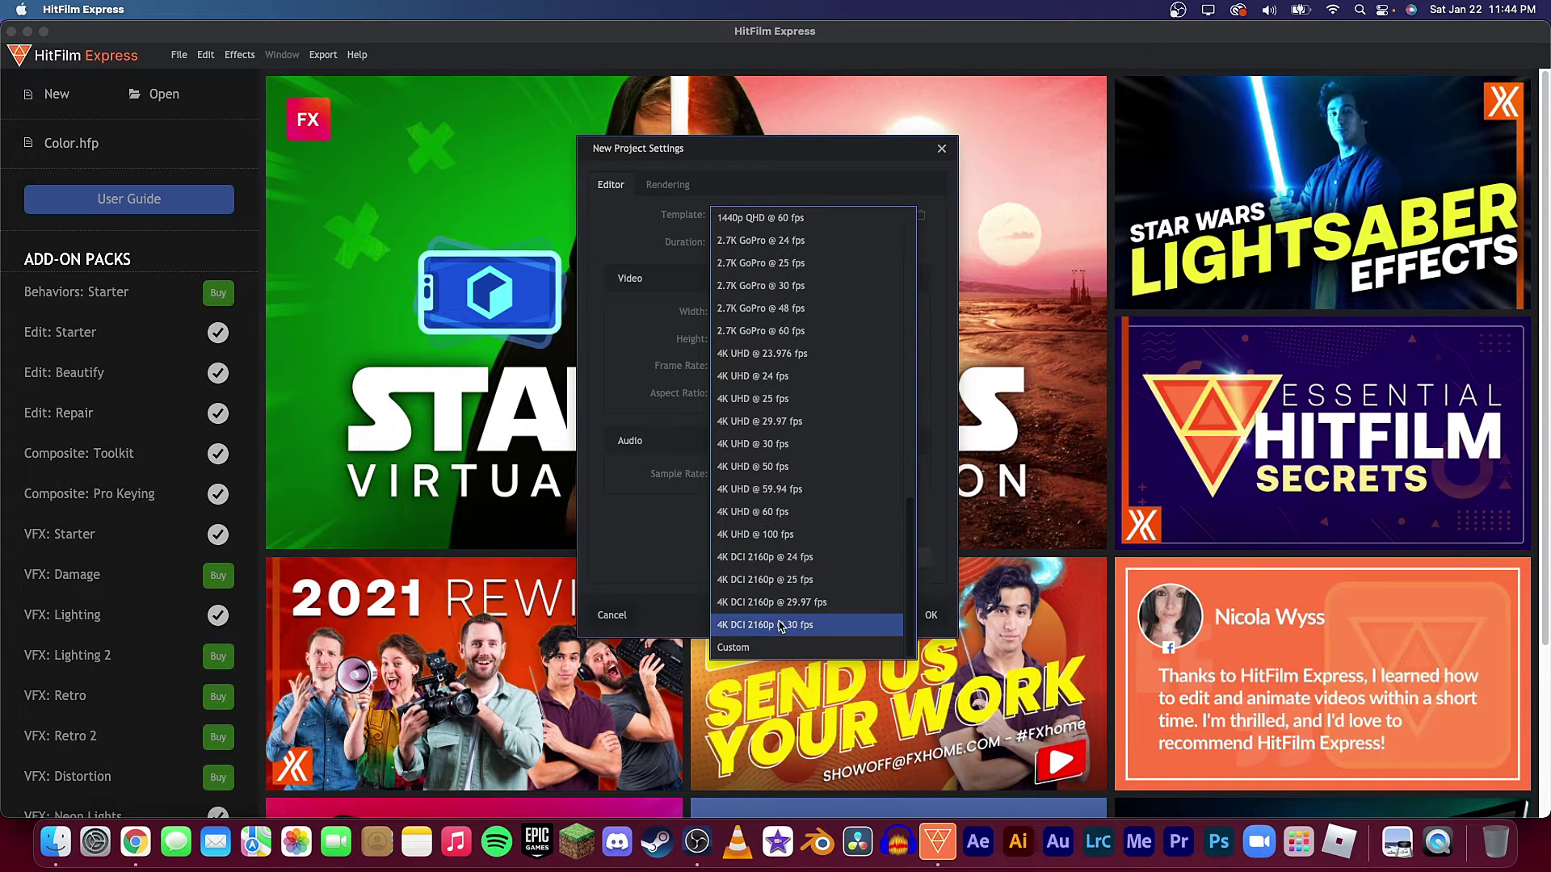
left_click(623, 541)
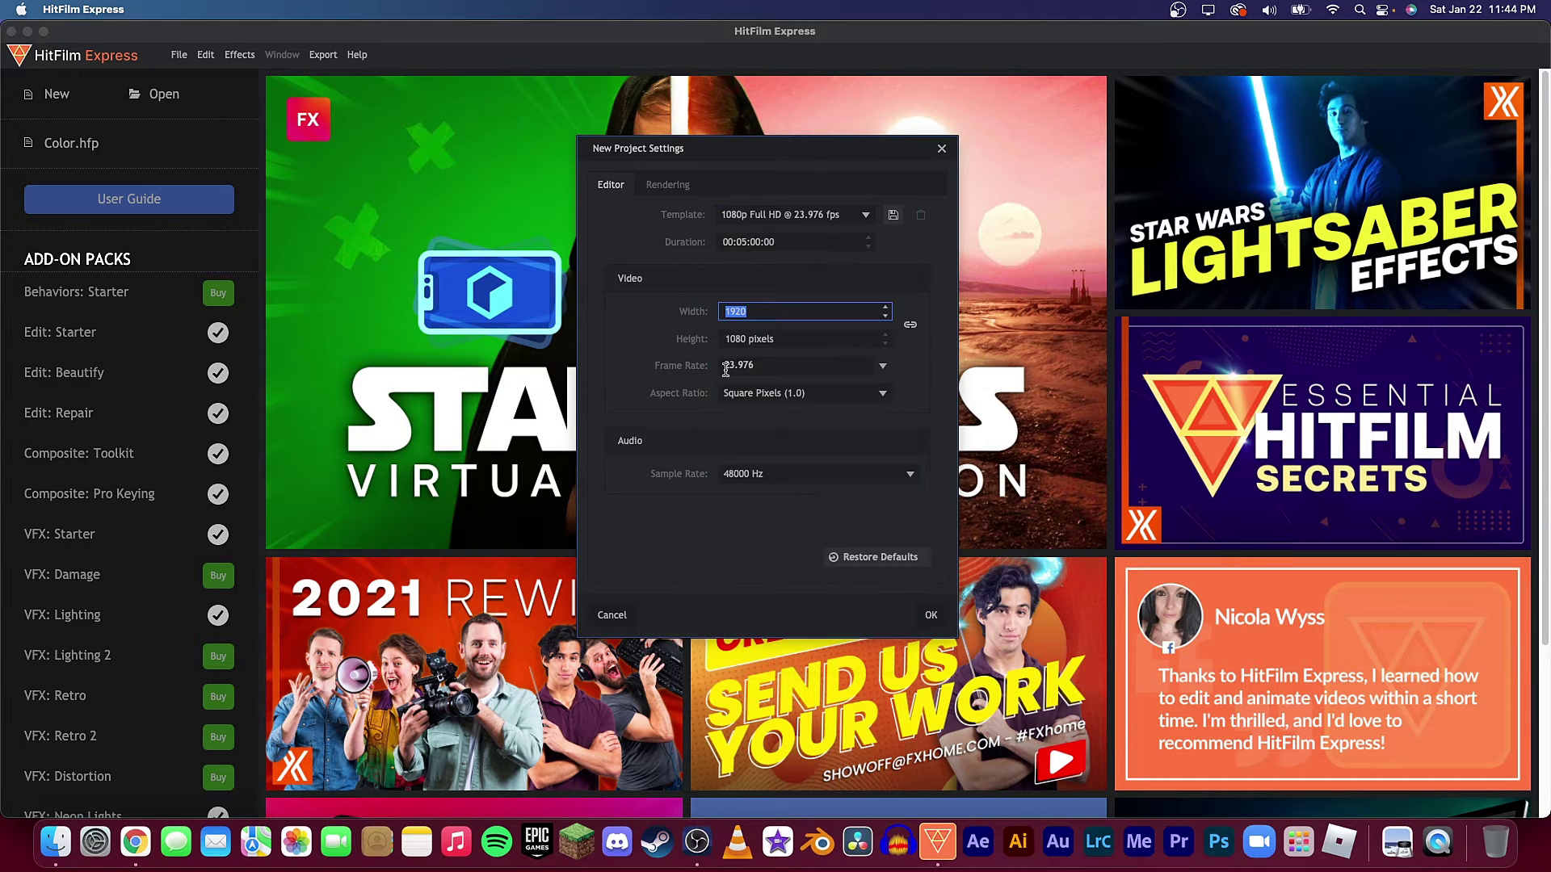
Accept the new project settings to create the project, and make the application window full screen.
left_click(761, 312)
left_click(931, 616)
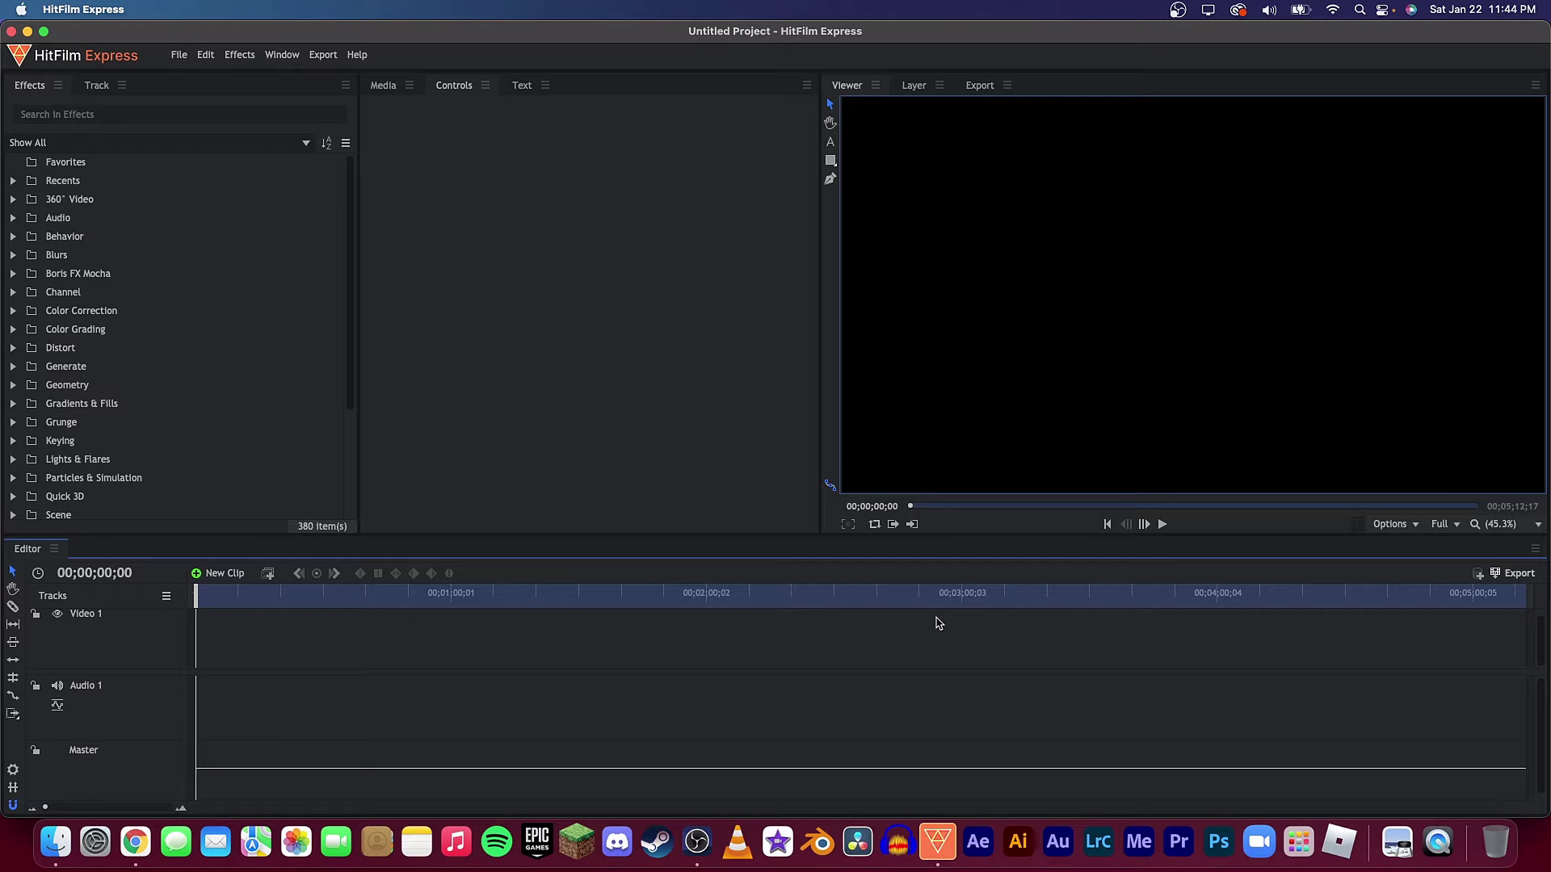
left_click(45, 32)
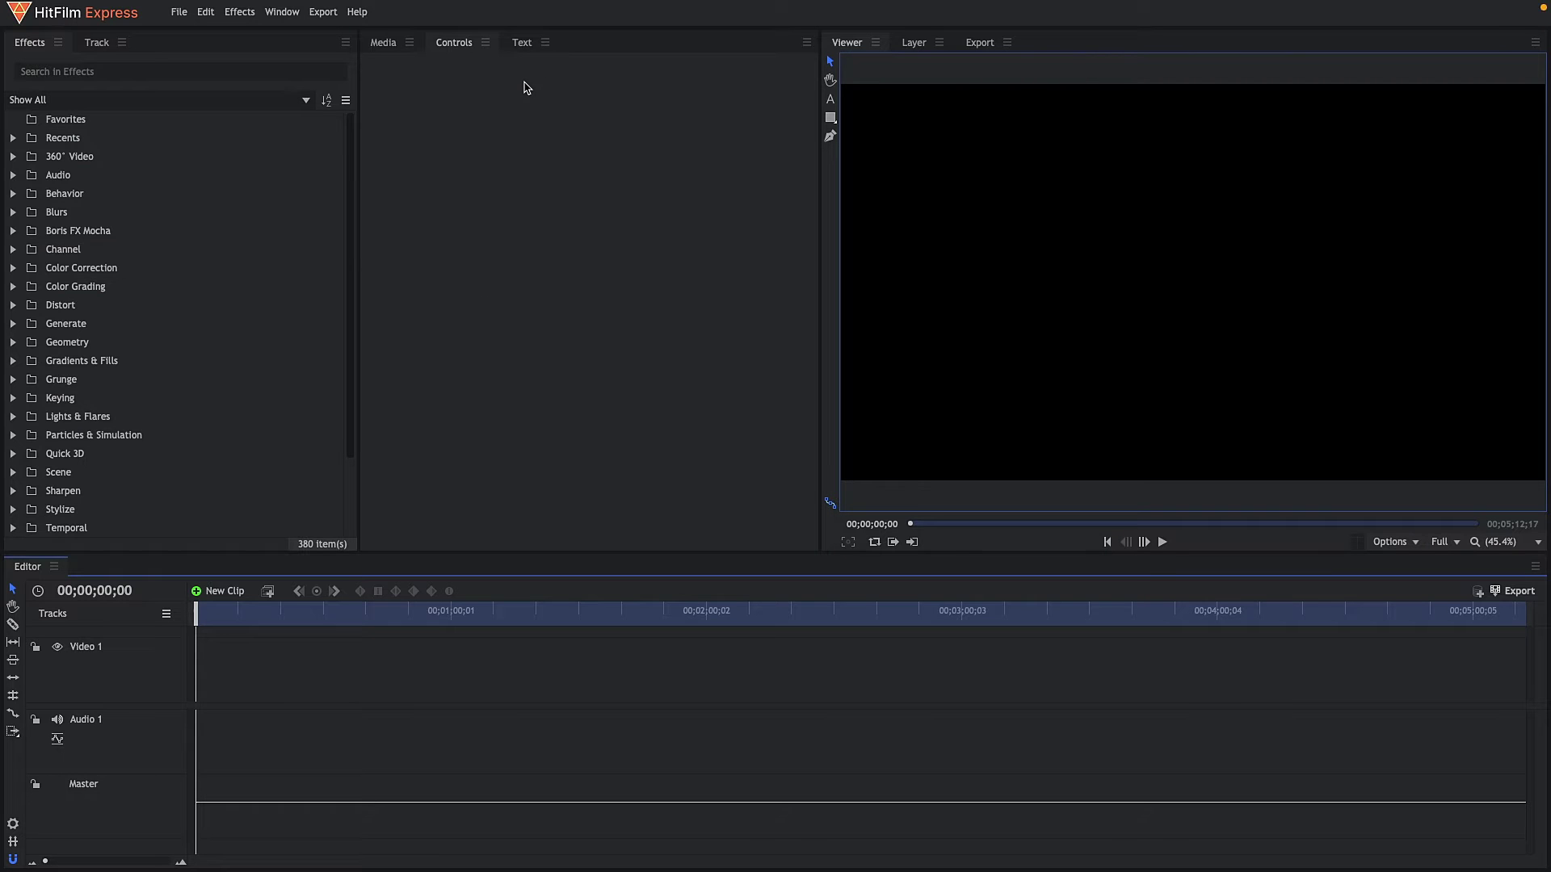
Save the current panel layout as a new custom workspace, named with the owner's first name in possessive form followed by "Workspace".
left_click(283, 12)
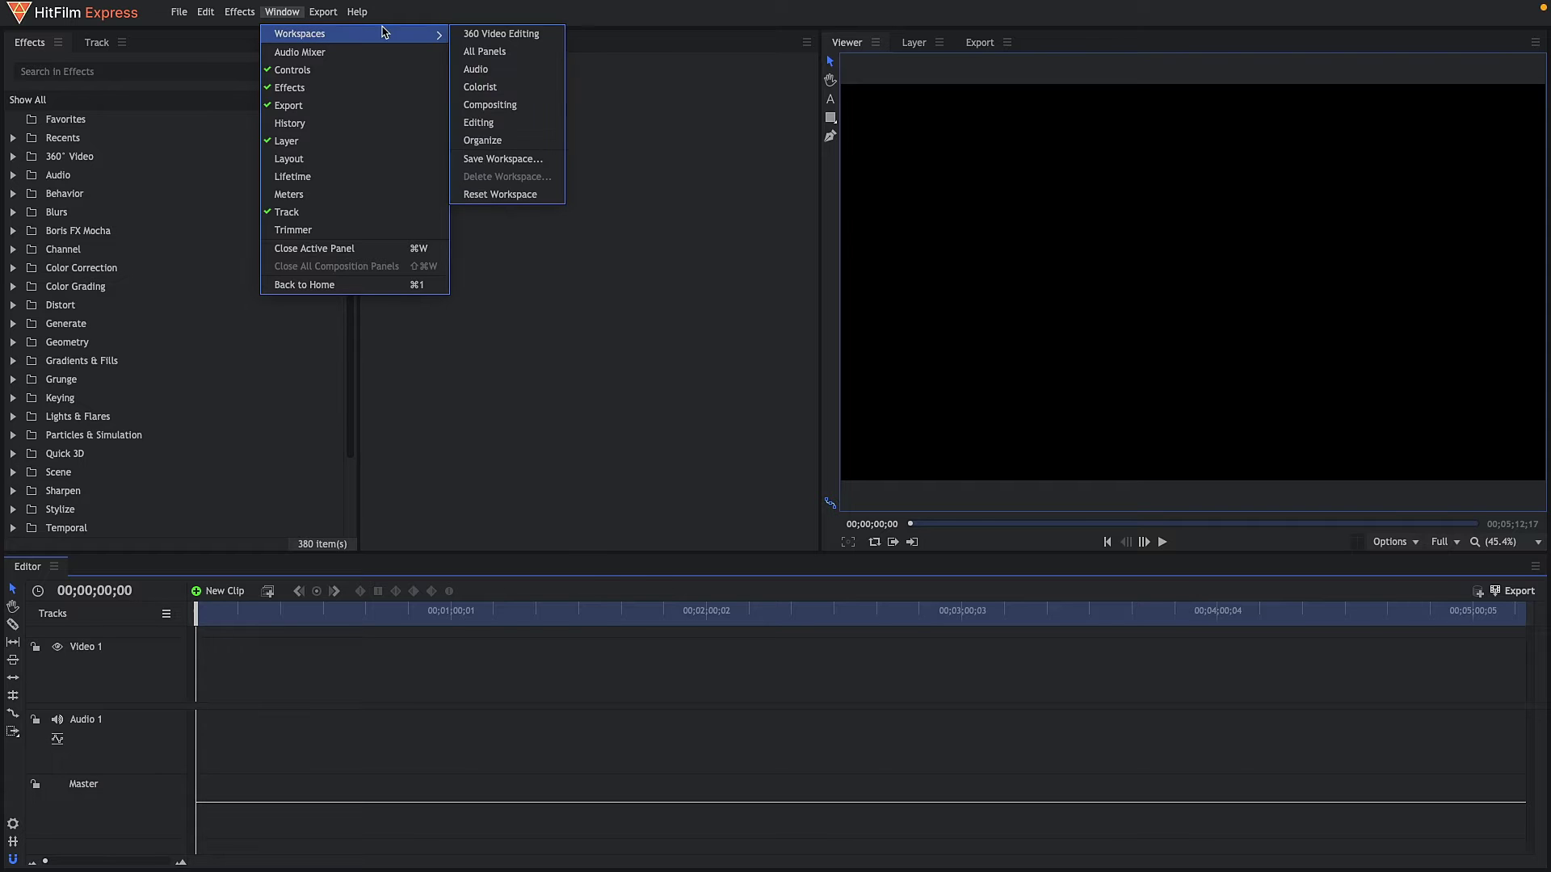
mouse_move(323, 12)
mouse_move(273, 9)
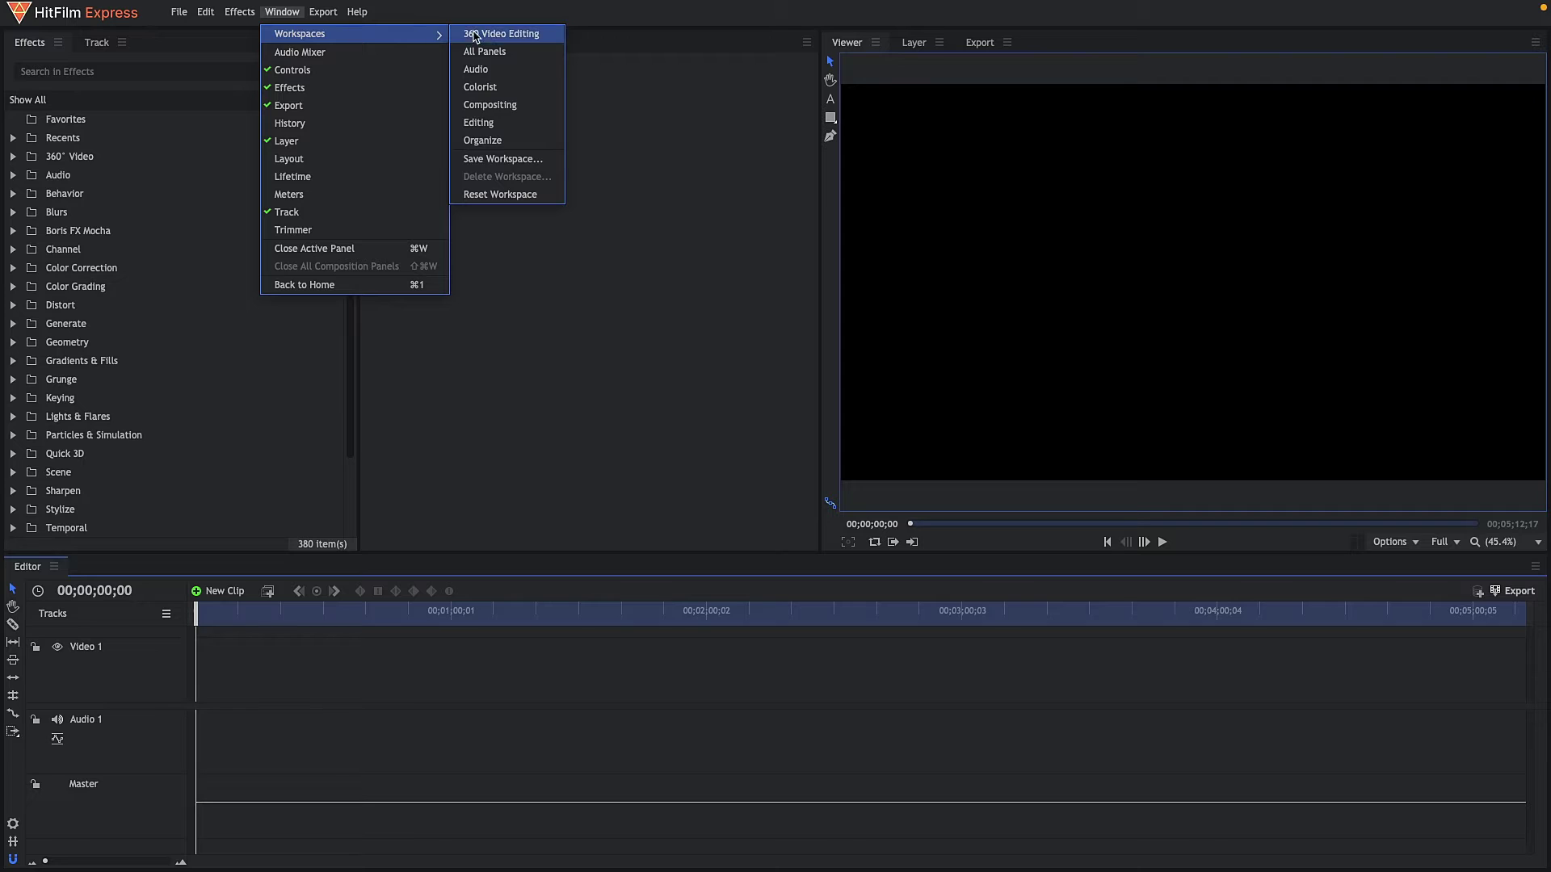
left_click(526, 161)
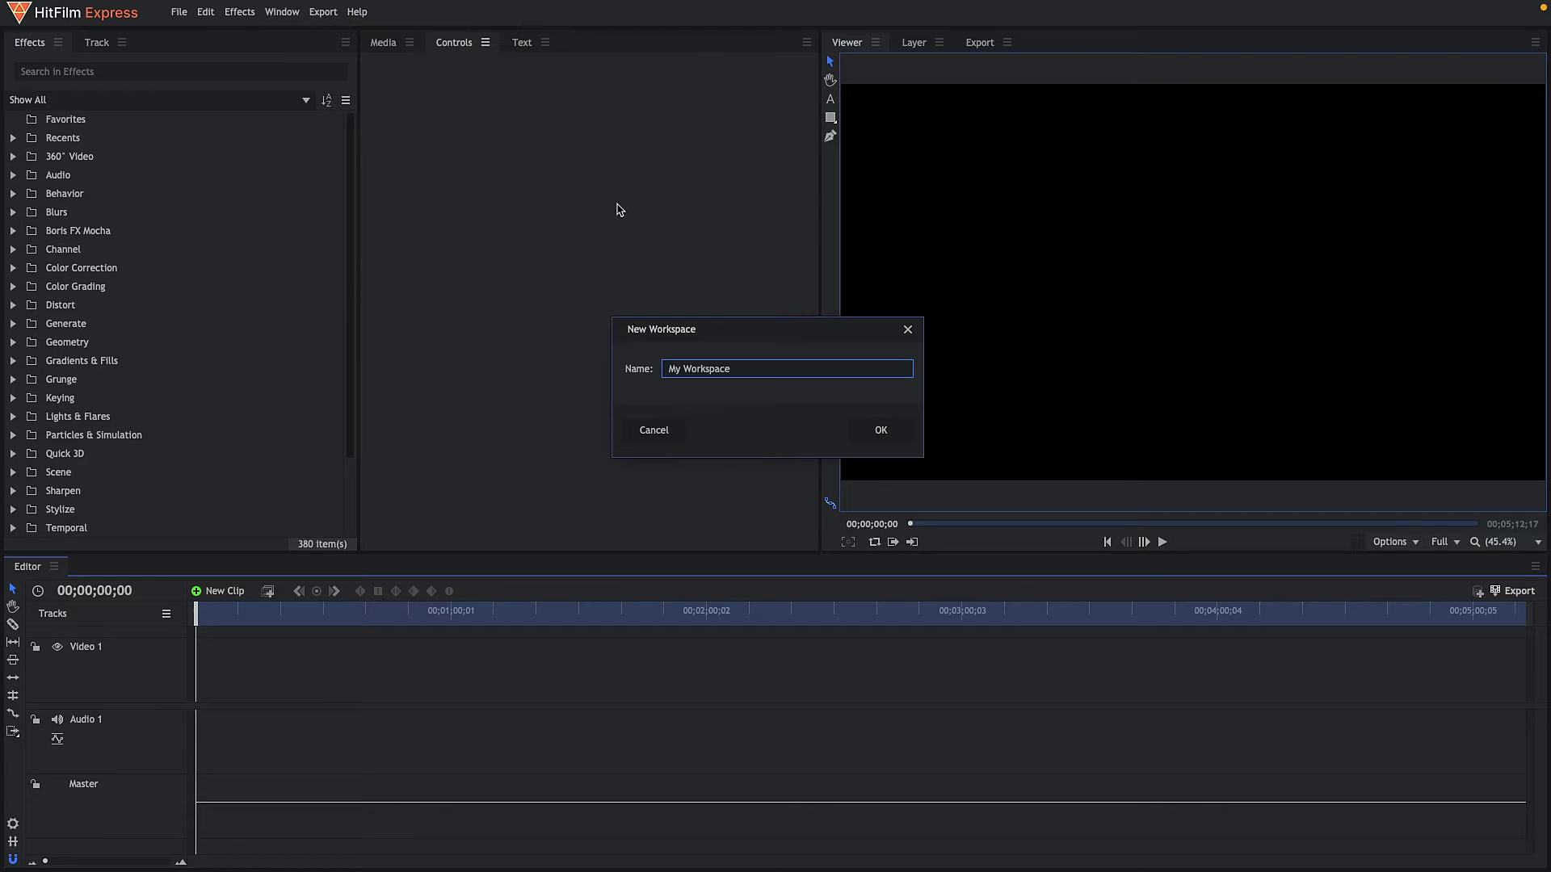
key("BackSpace")
key("BackSpace")
key("BackSpace")
key("BackSpace")
key("BackSpace")
key("BackSpace")
key("BackSpace")
key("BackSpace")
key("BackSpace")
key("BackSpace")
key("BackSpace")
key("BackSpace")
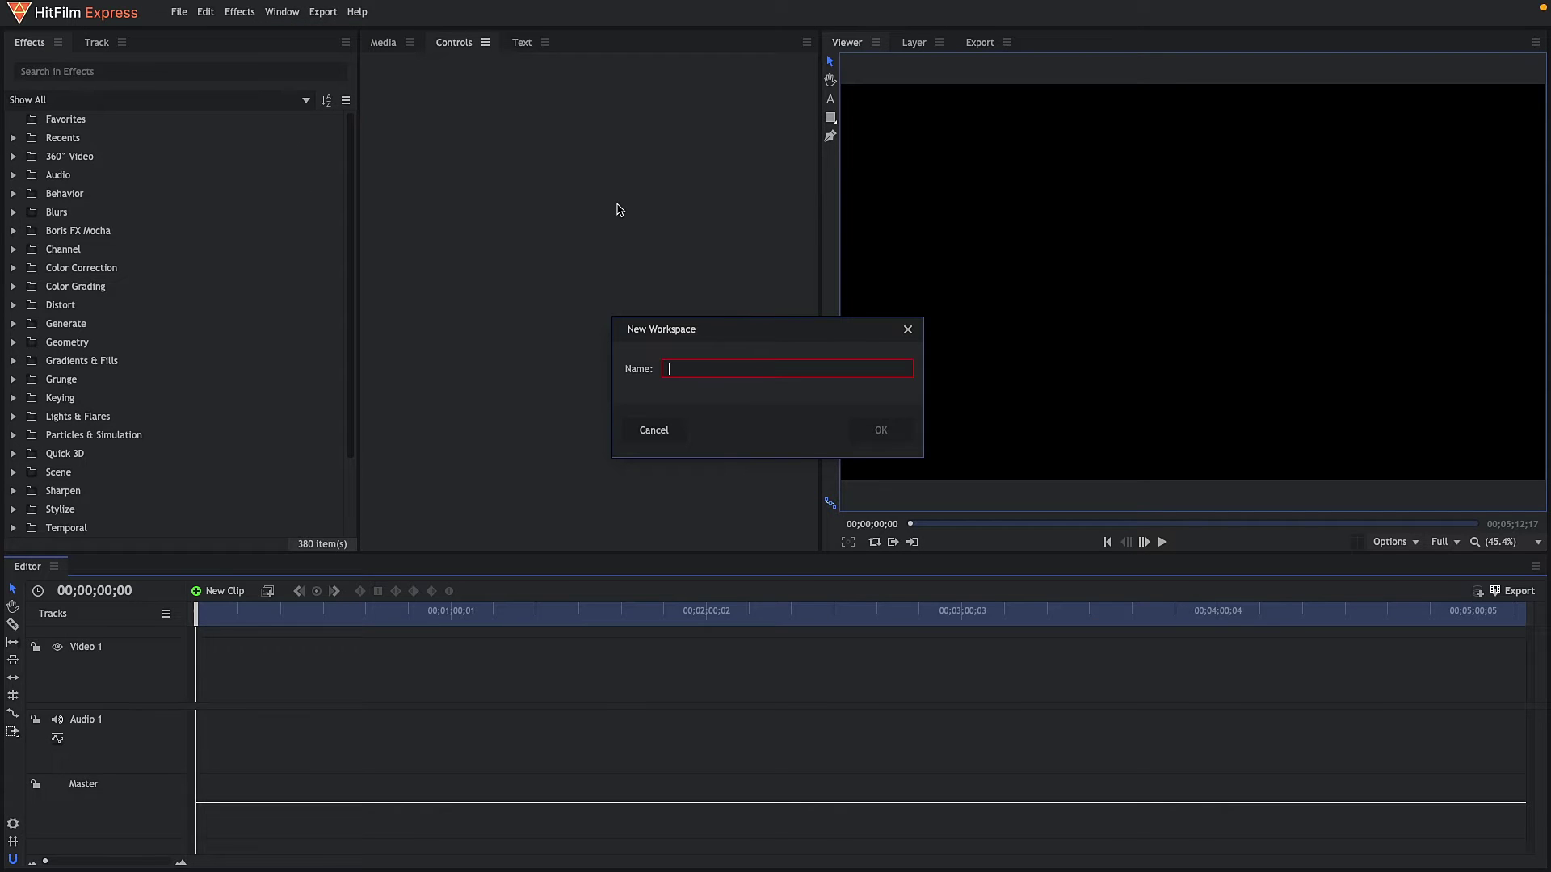
type("Jake's ")
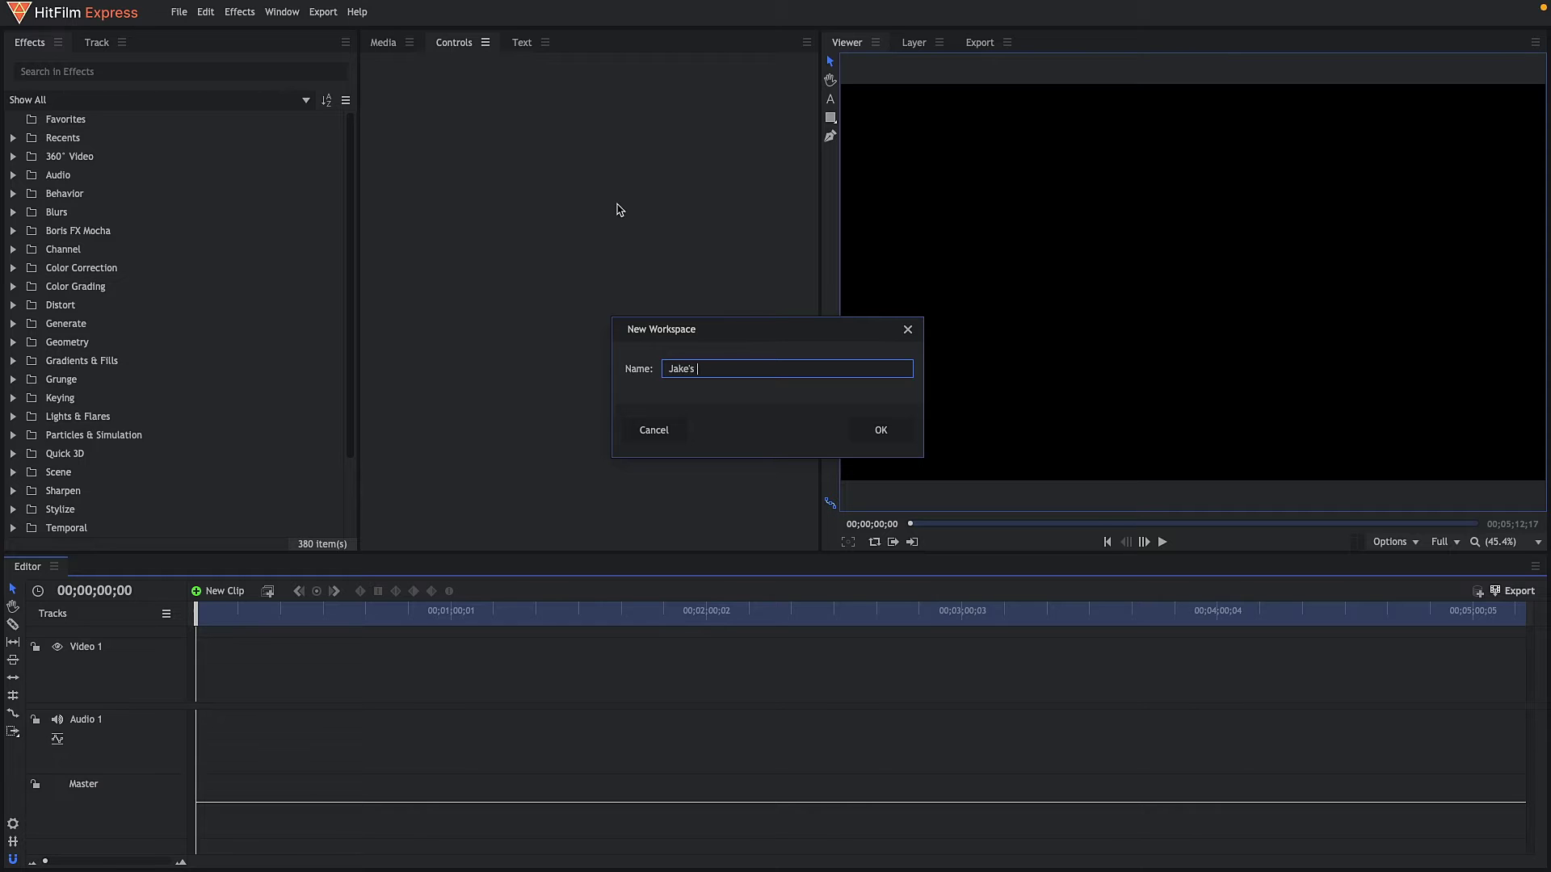
type("Workspac")
type("e")
key("Return")
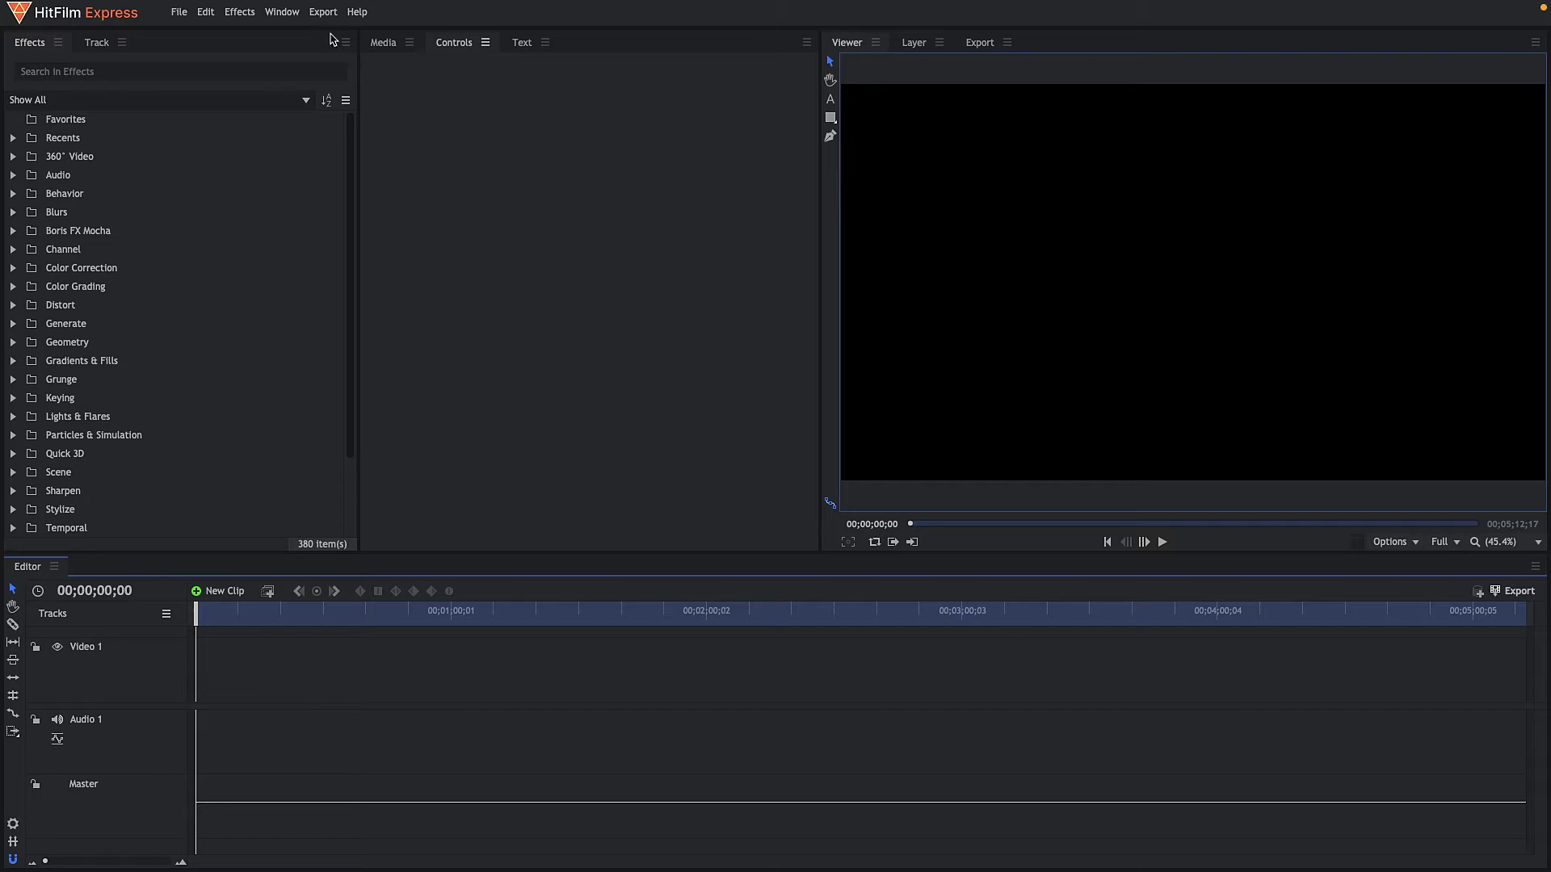
Switch the panel layout to the All Panels workspace.
left_click(284, 12)
mouse_move(368, 34)
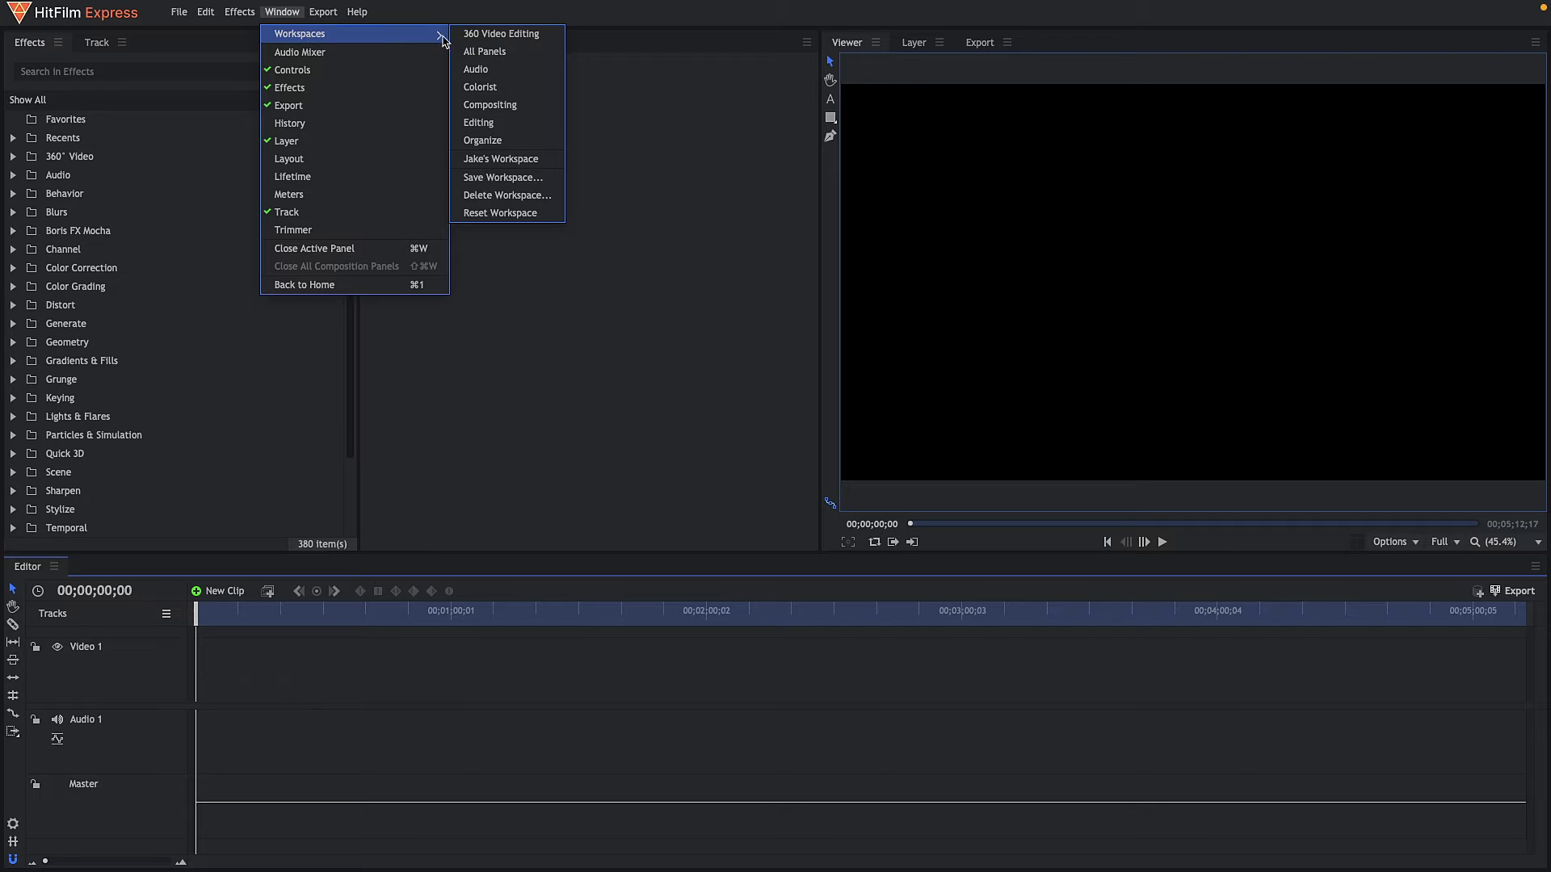
left_click(510, 58)
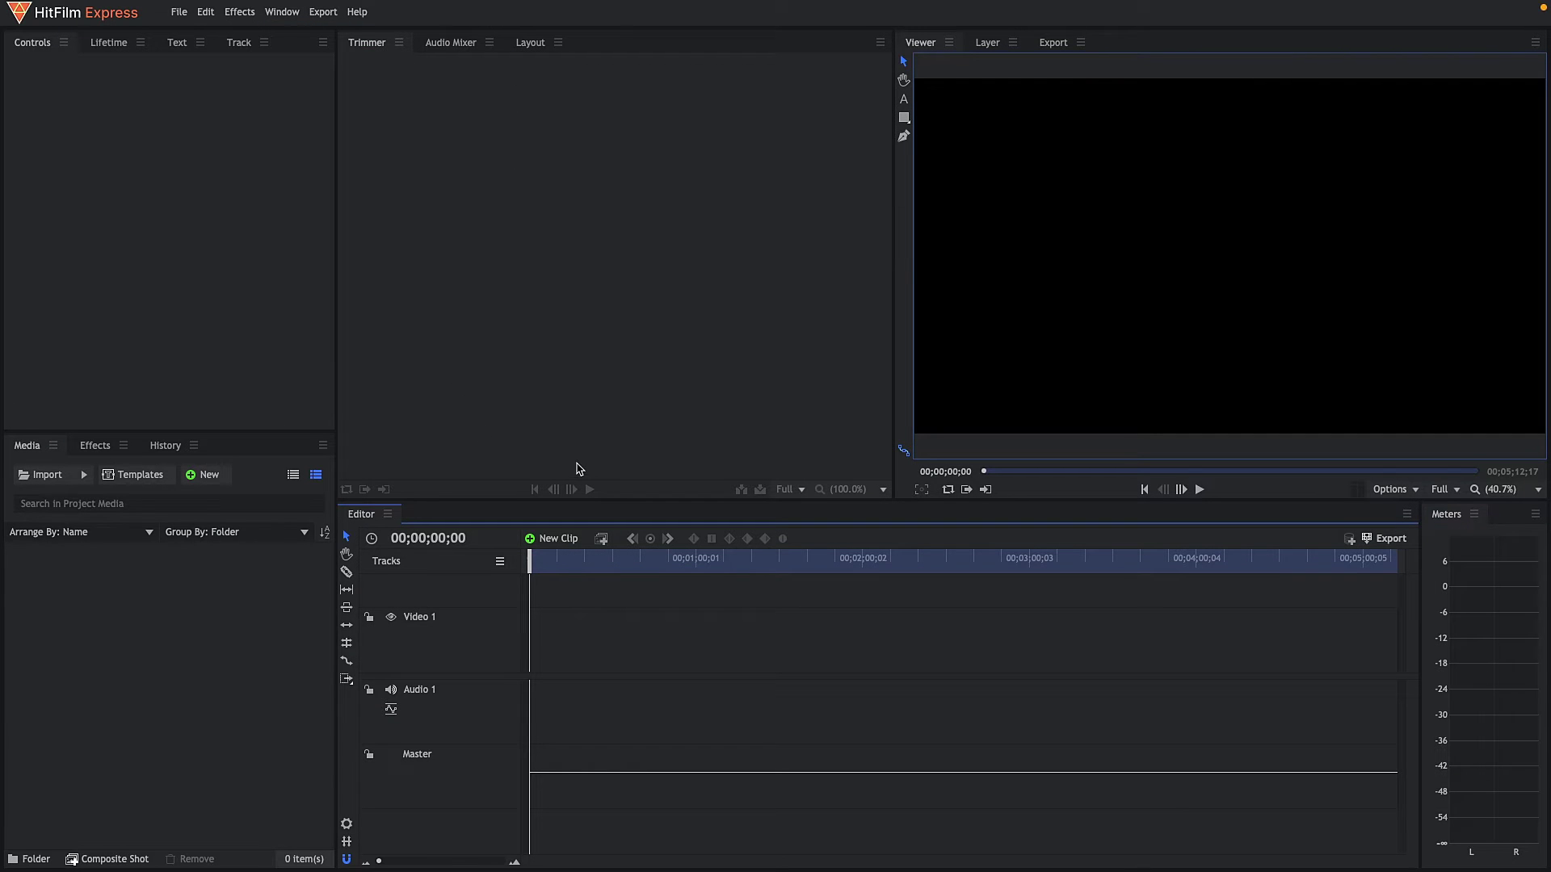
Switch the panel layout to the Colorist workspace.
mouse_move(289, 10)
left_click(324, 12)
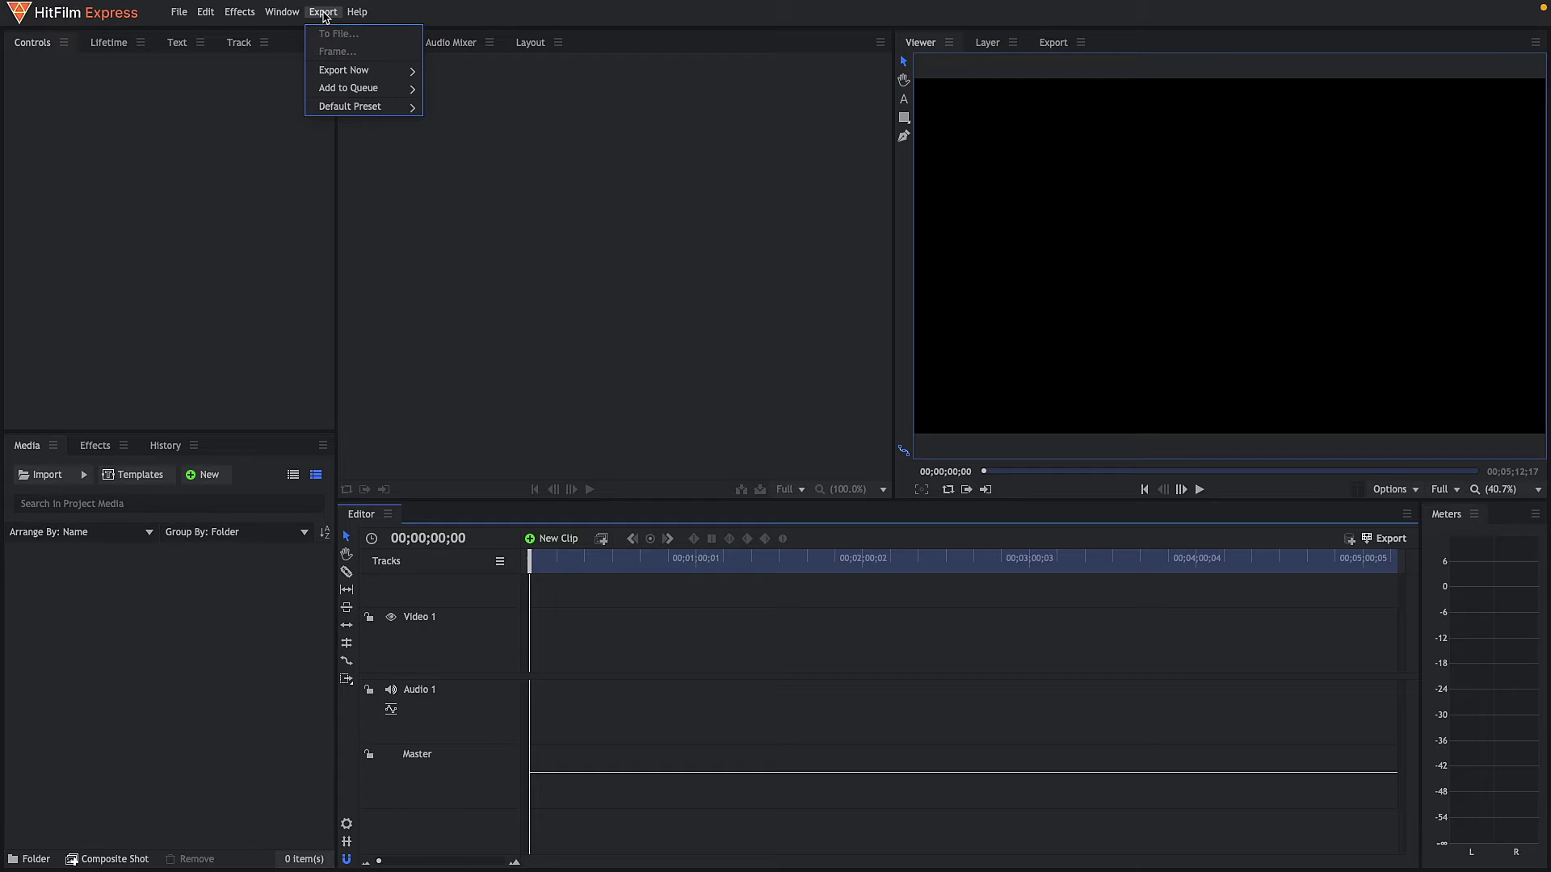
mouse_move(282, 11)
mouse_move(327, 33)
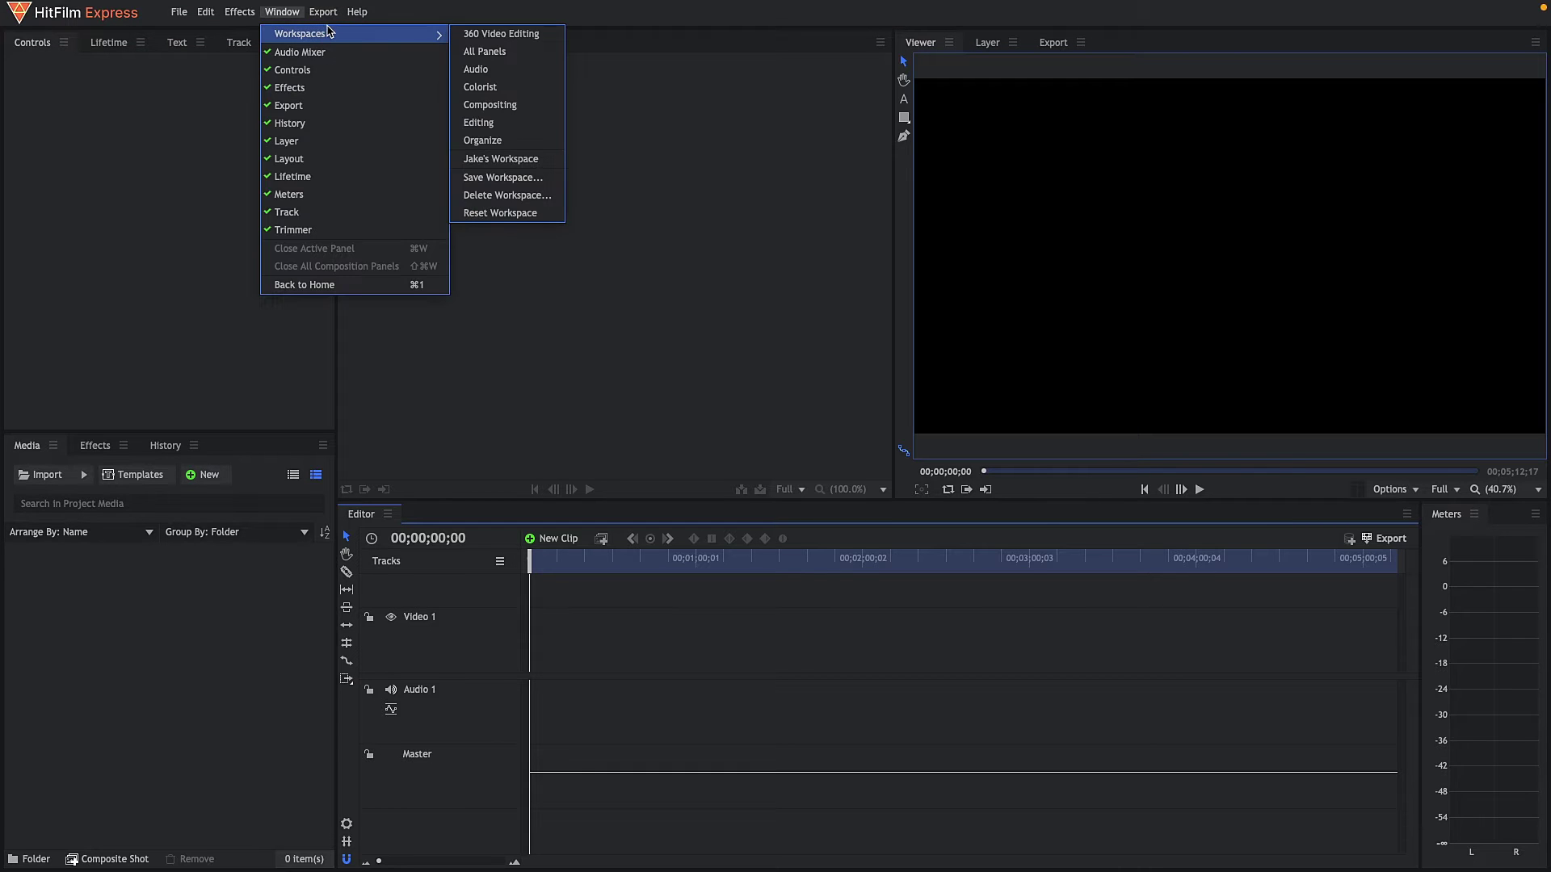
left_click(508, 89)
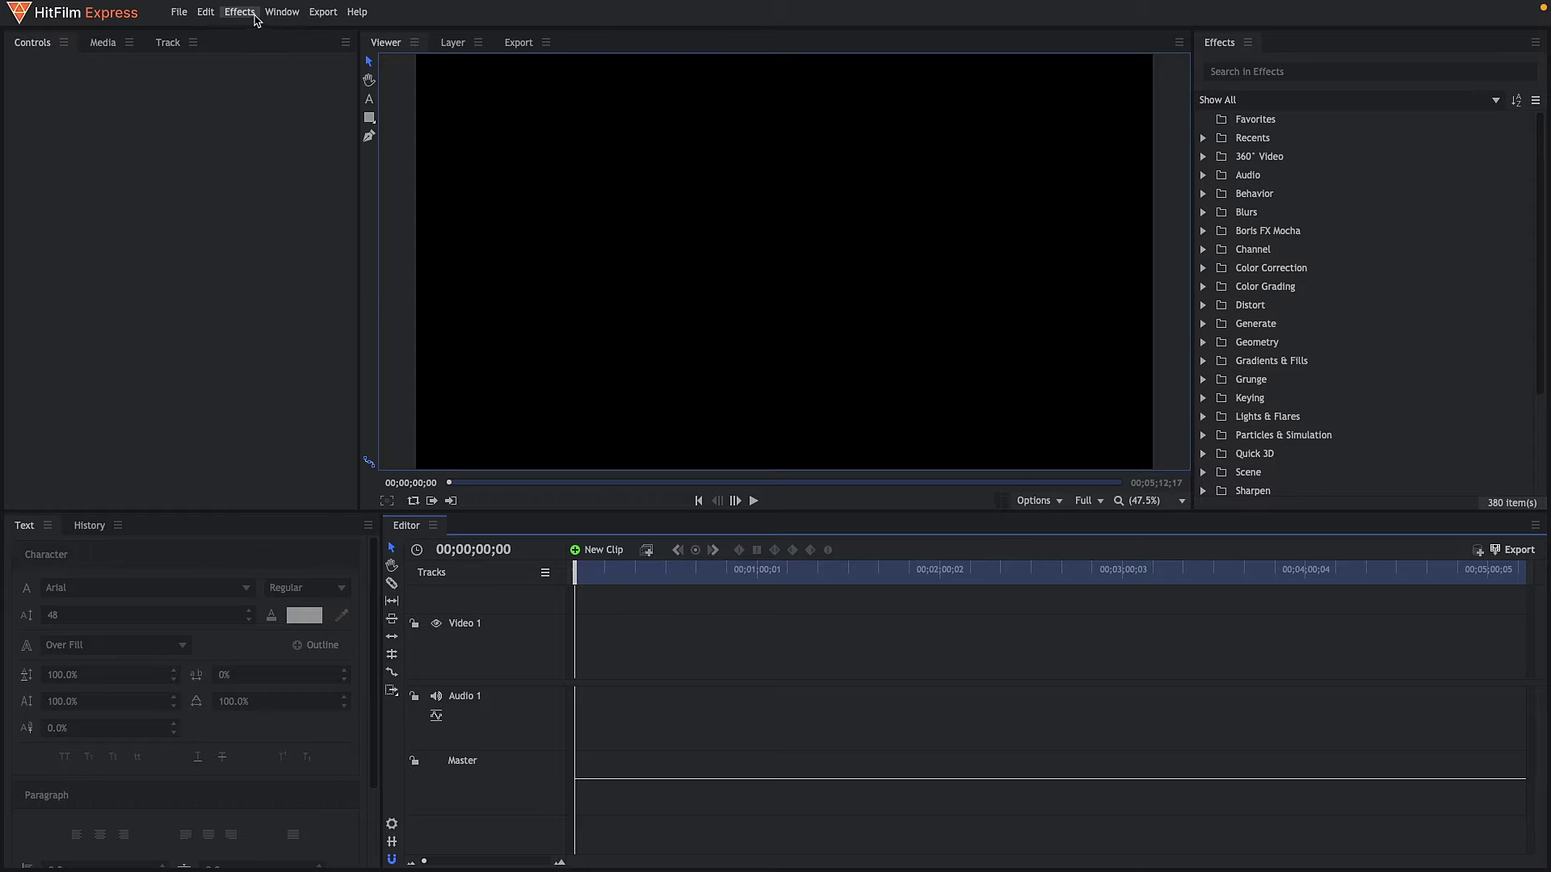
Switch the panel layout to the Editing workspace.
left_click(282, 12)
mouse_move(340, 33)
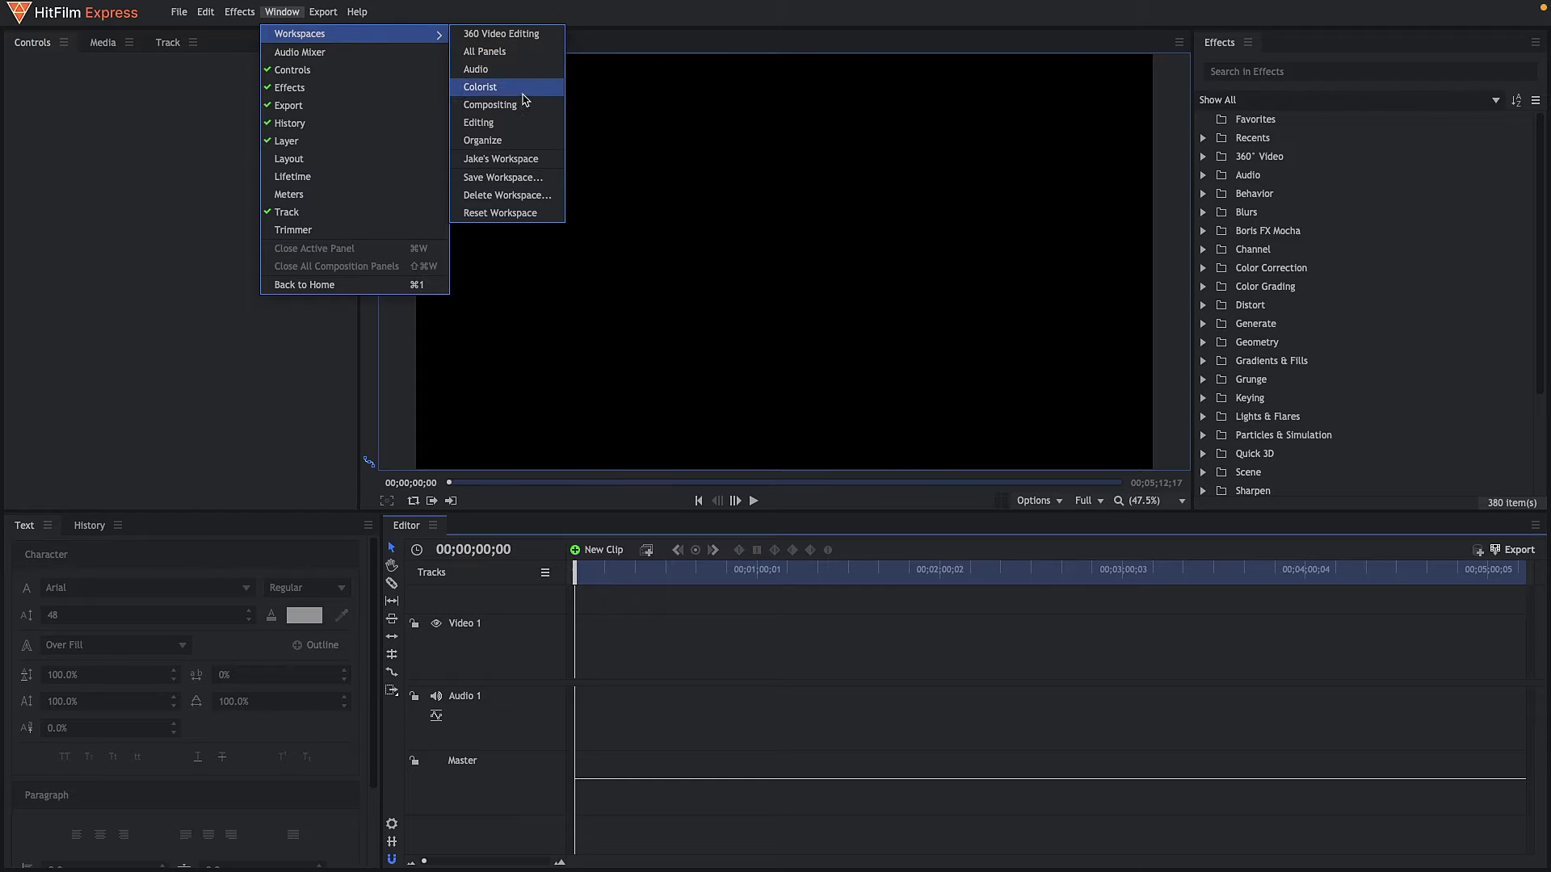
left_click(517, 121)
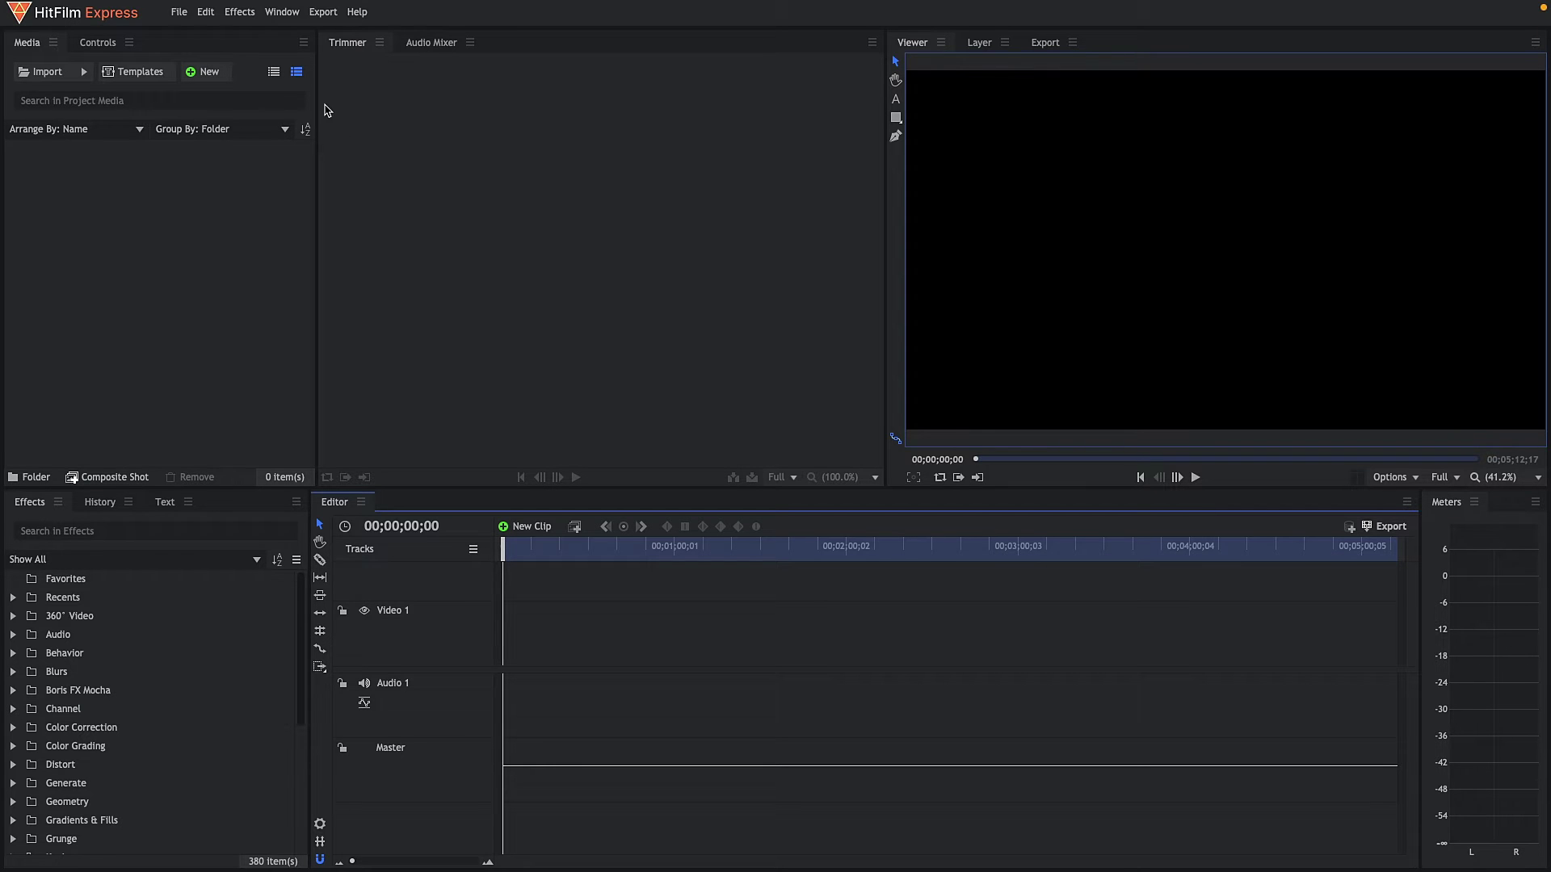
Switch back to the custom workspace saved under the owner's name.
left_click(281, 11)
mouse_move(323, 18)
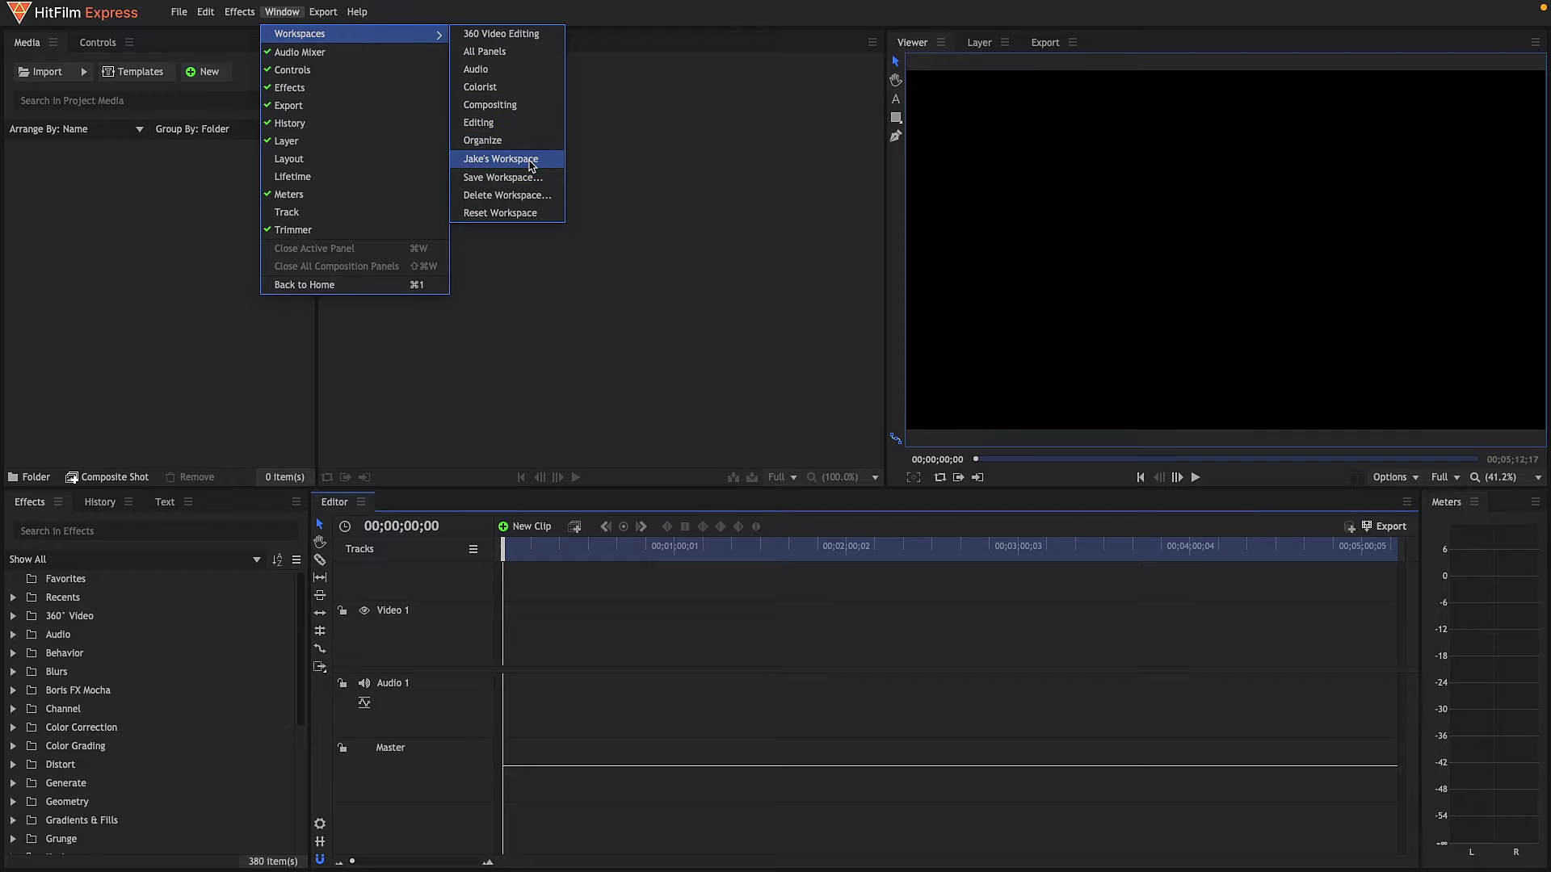
left_click(529, 162)
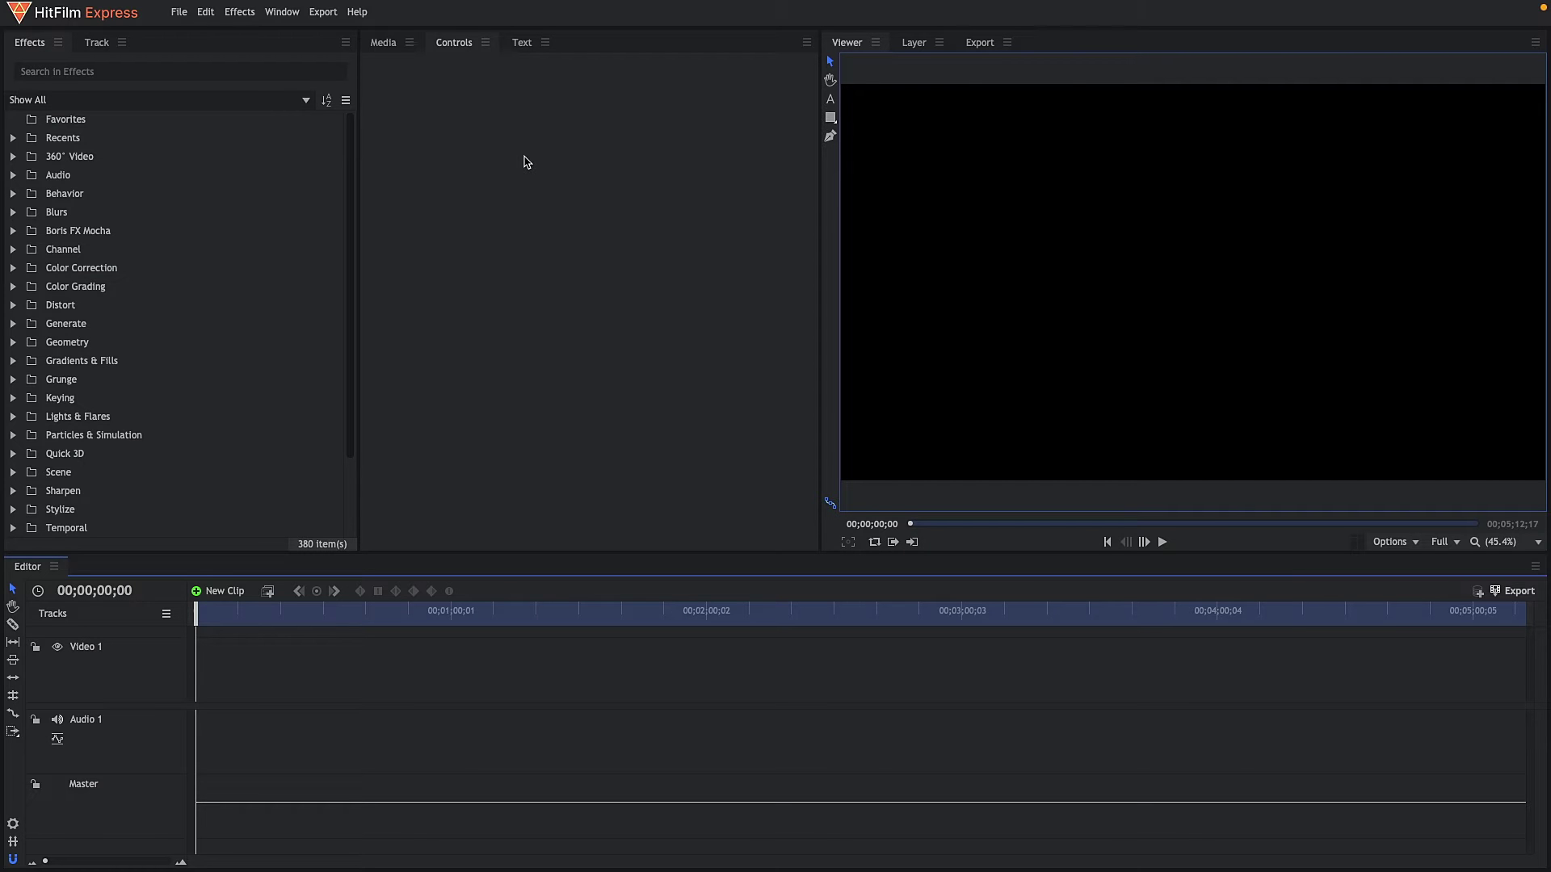
Import the clip _IMG0792.MOV into the project media and make a composite shot from it named Comp Grade.
left_click(385, 42)
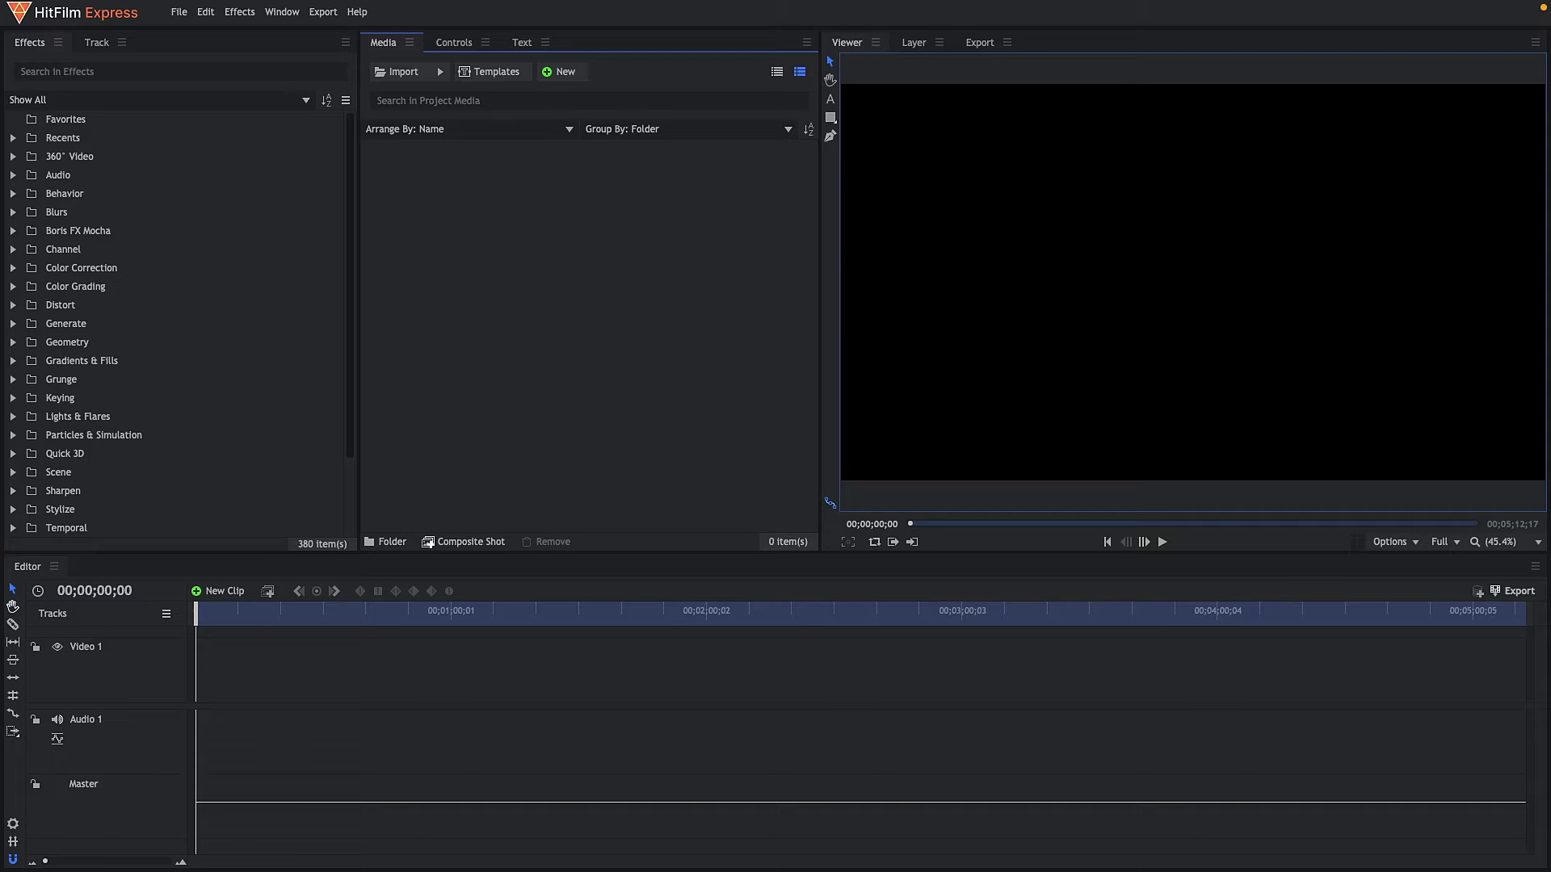
left_click_drag(0, 364, 485, 347)
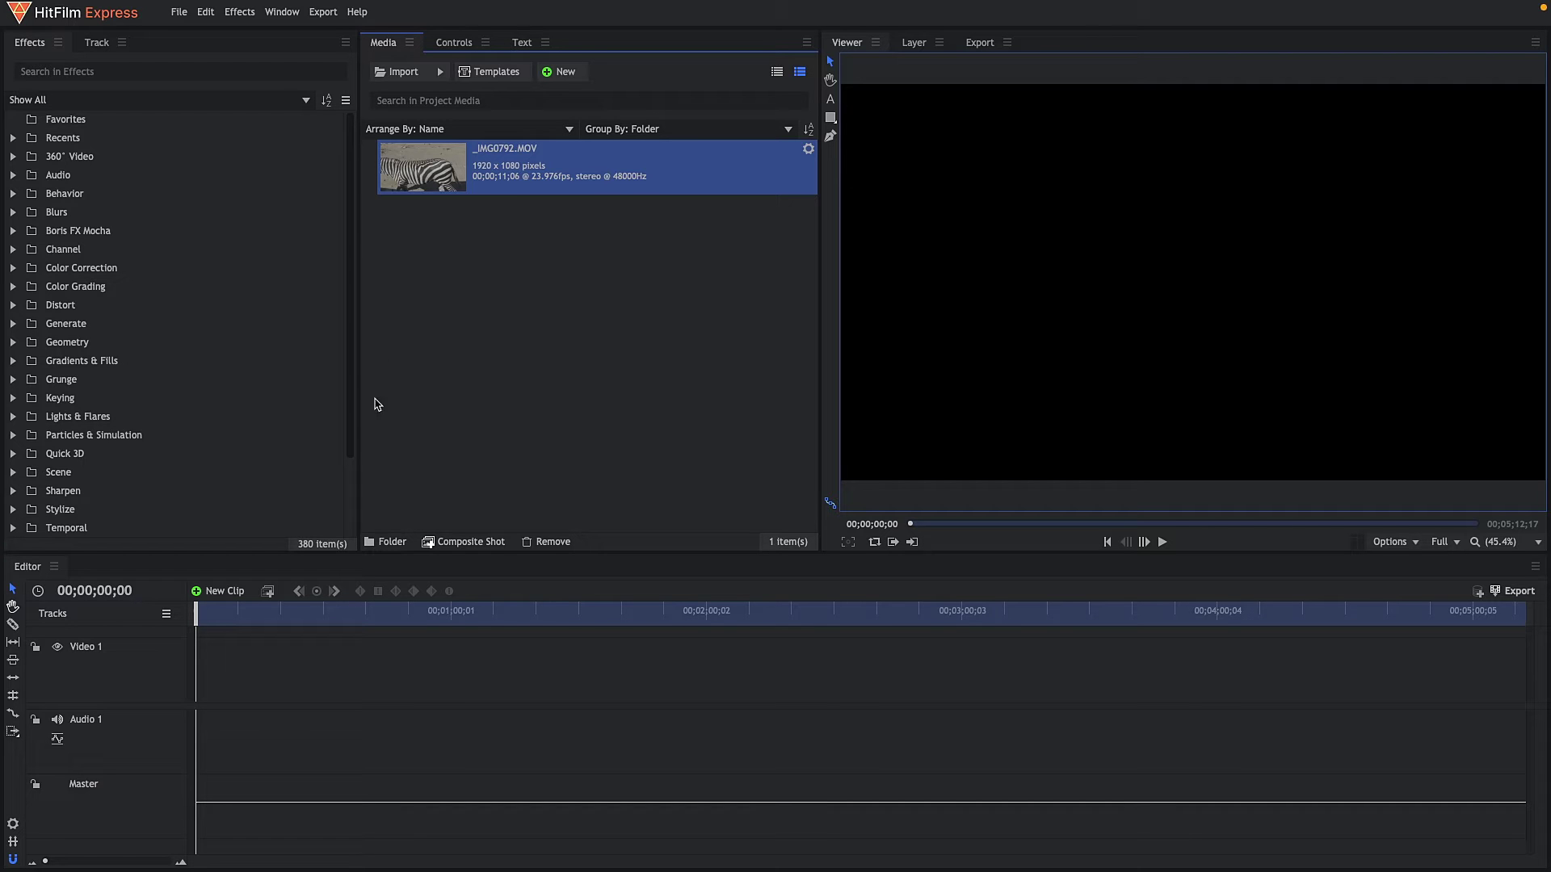
right_click(516, 170)
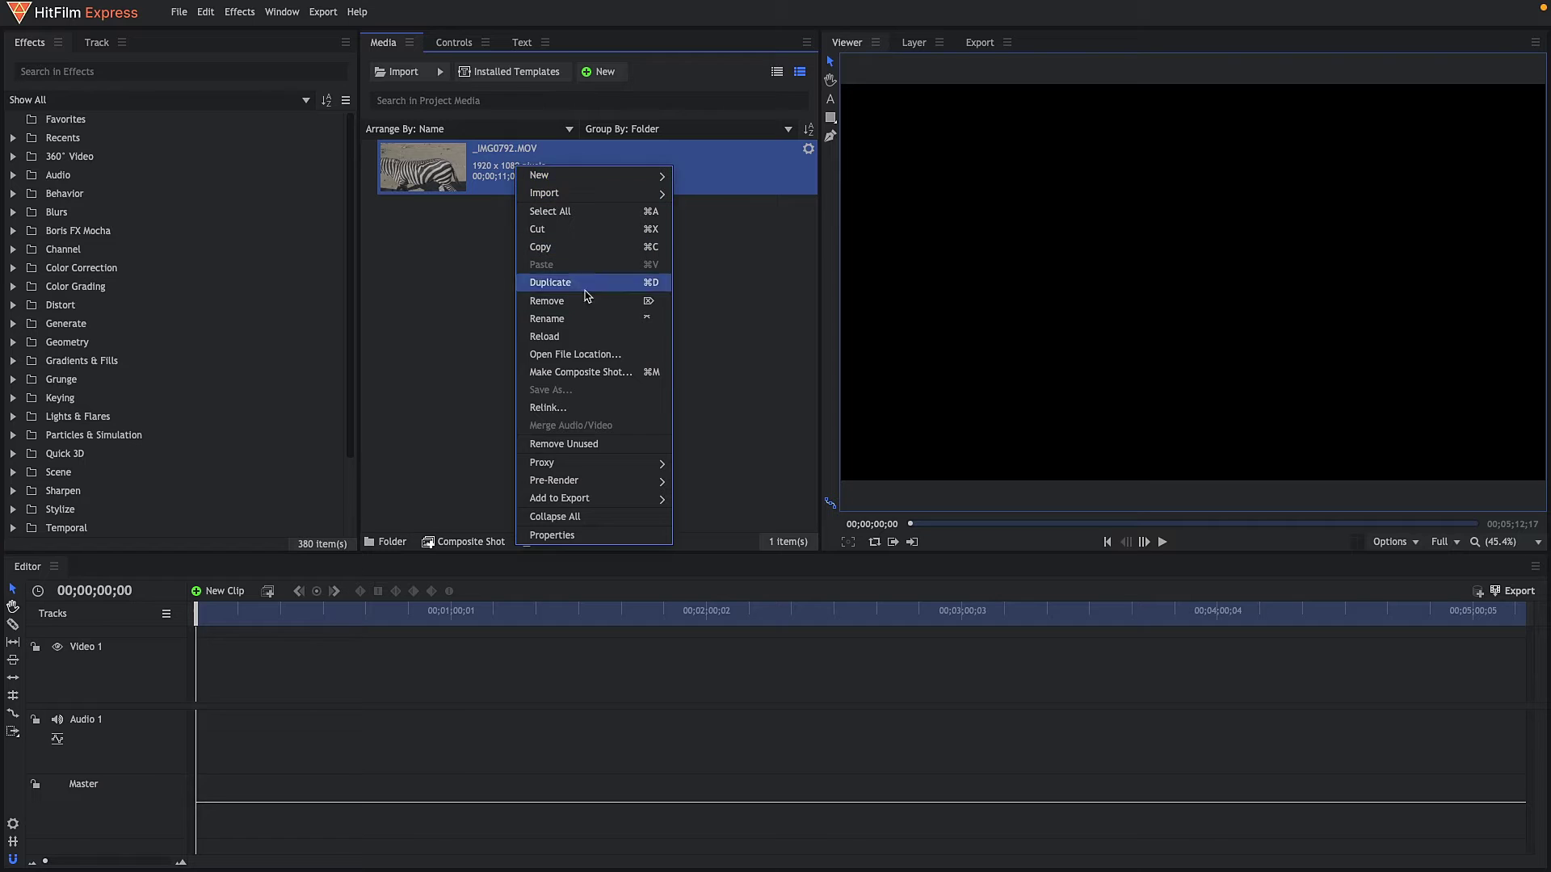
left_click(591, 376)
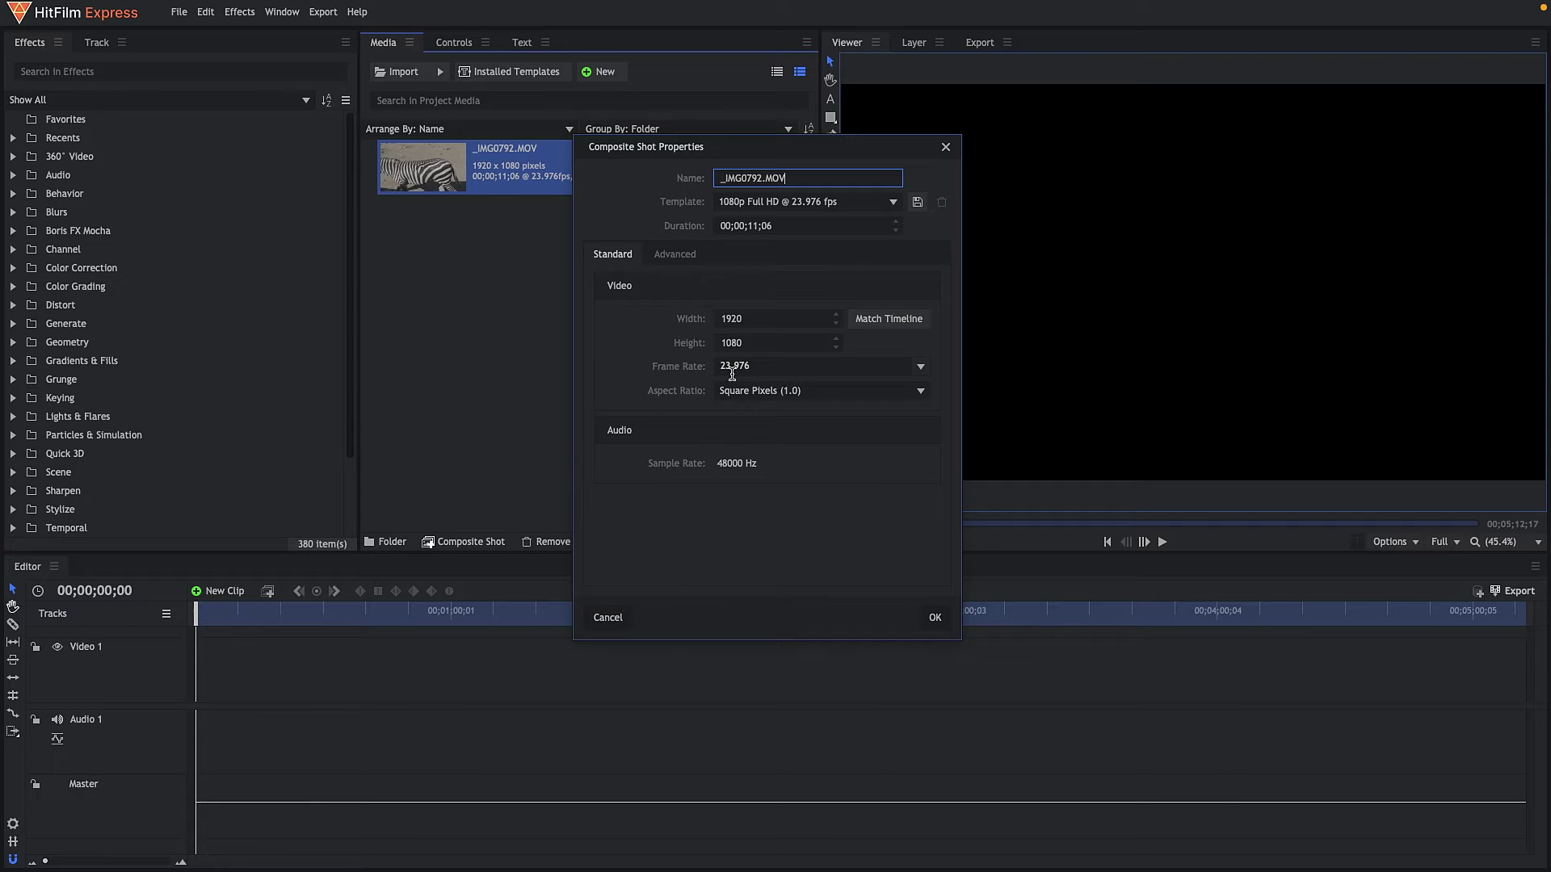
triple_click(785, 176)
type("Comp Grade")
key("Return")
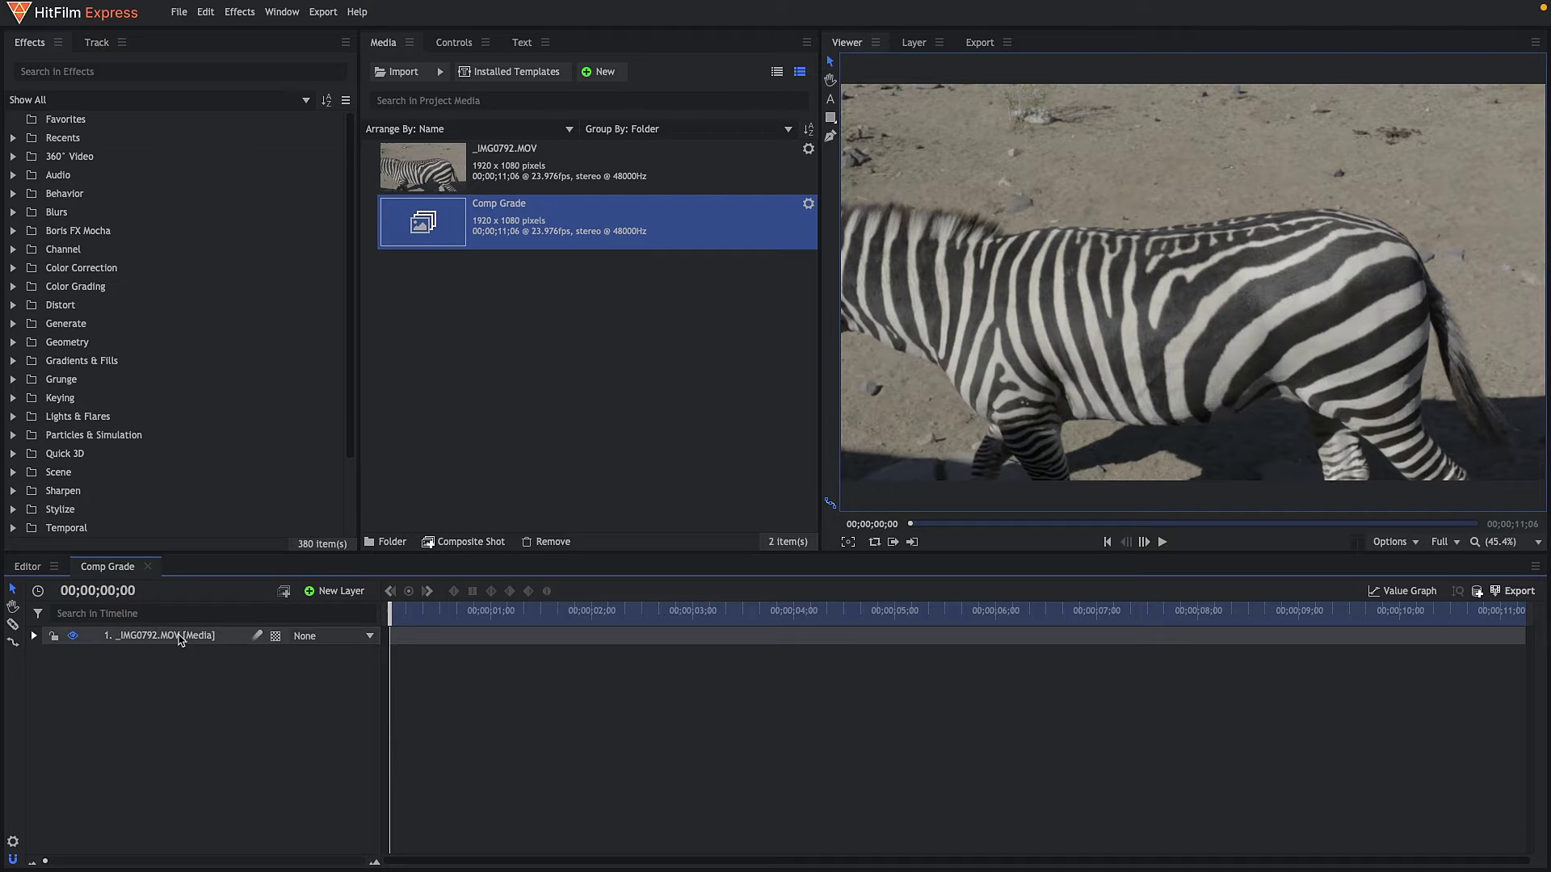
Scrub and play through the zebra footage in the Comp Grade composite shot, and look over the clip layer's options.
left_click_drag(1154, 526, 1241, 525)
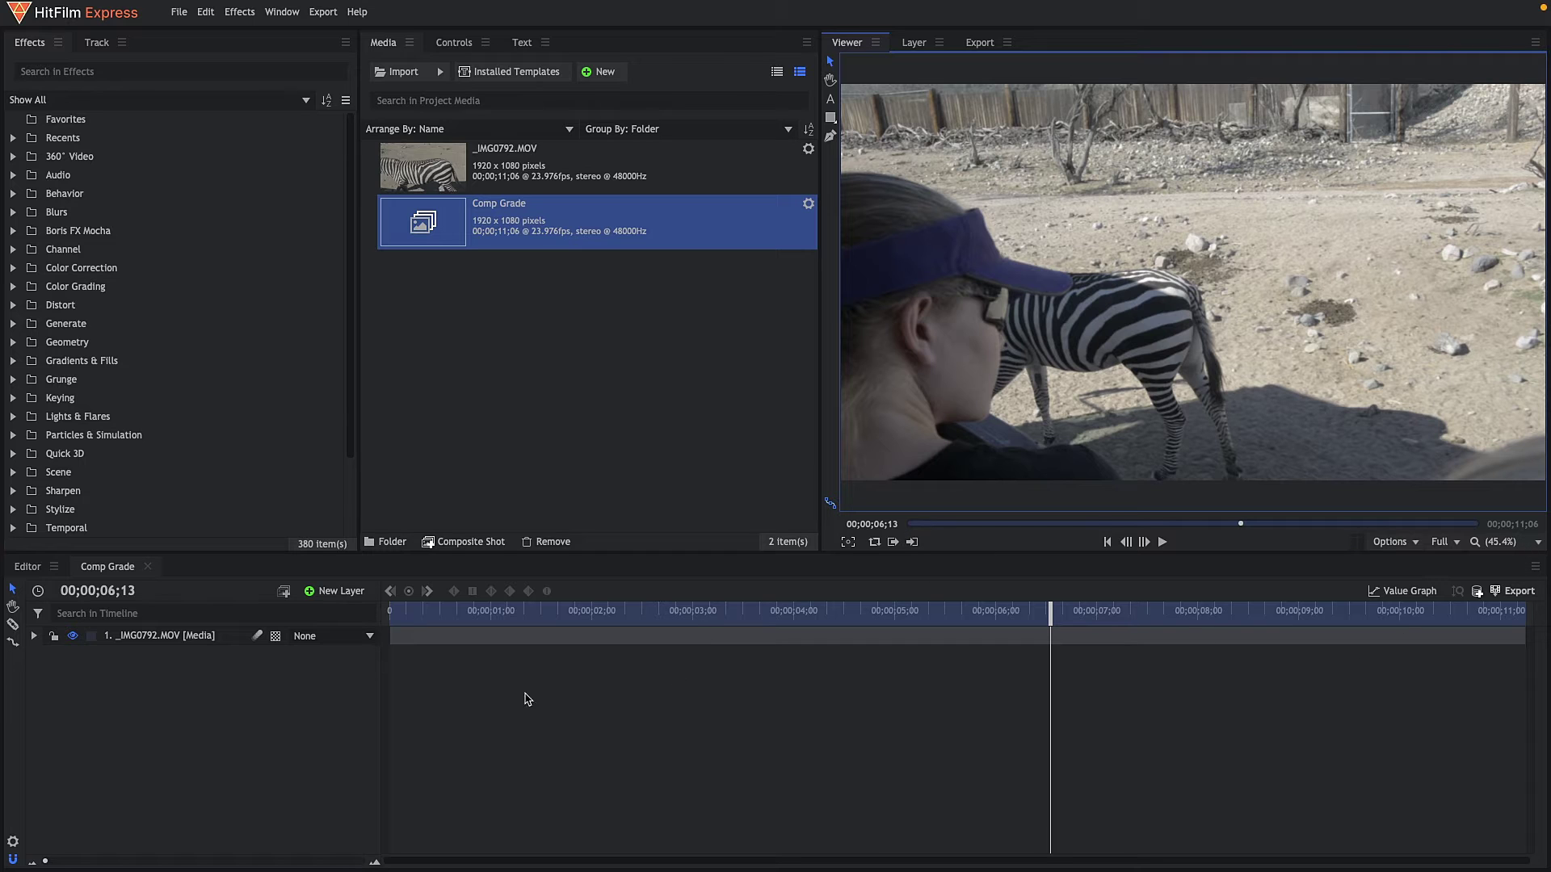
right_click(213, 637)
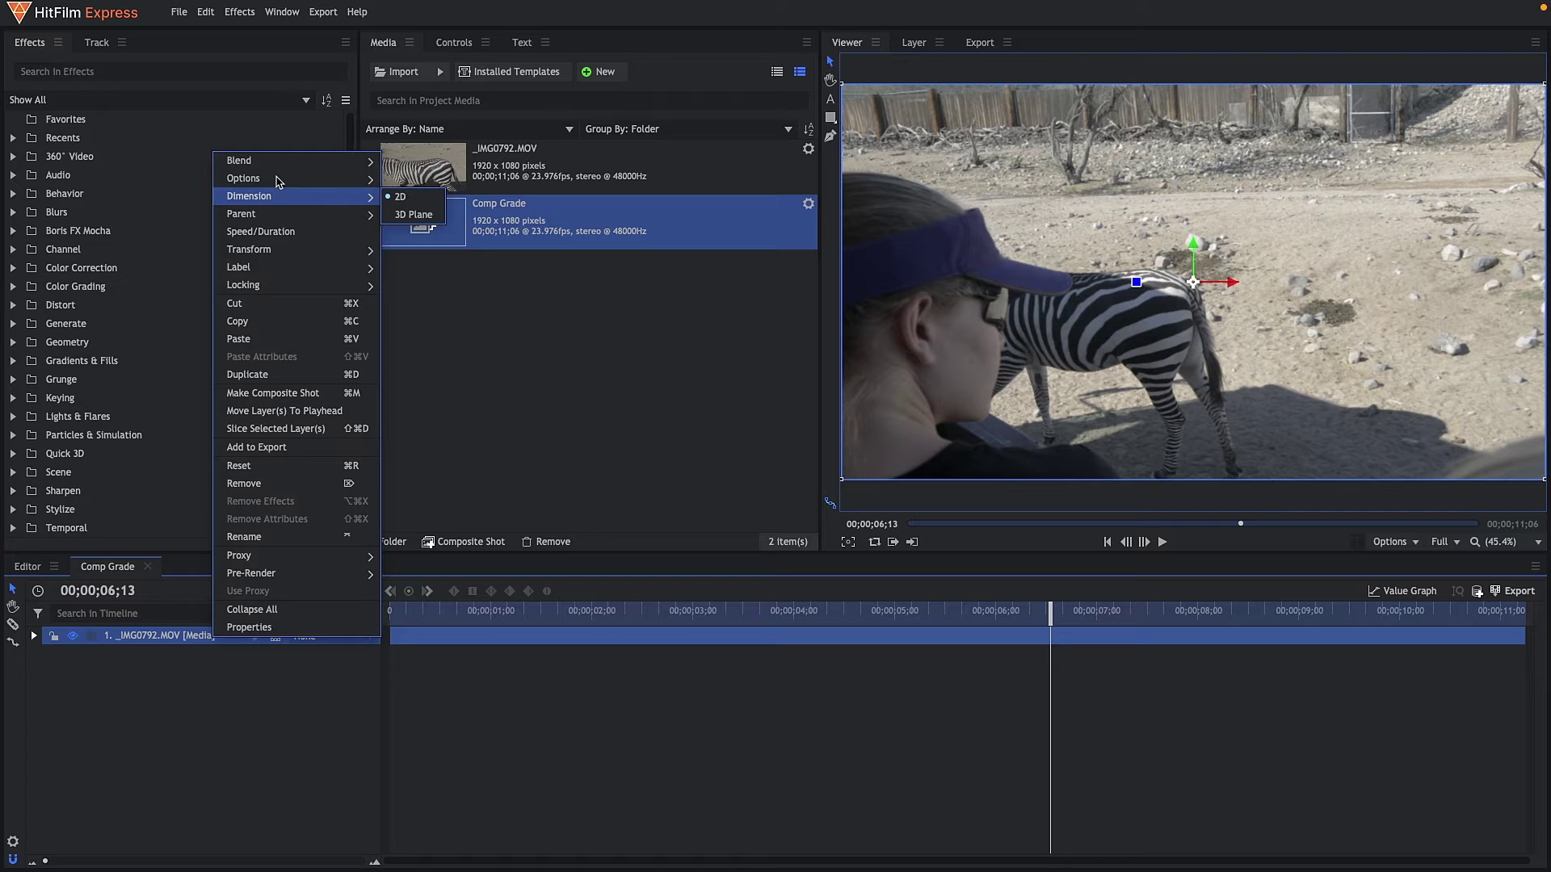
mouse_move(323, 185)
left_click(406, 195)
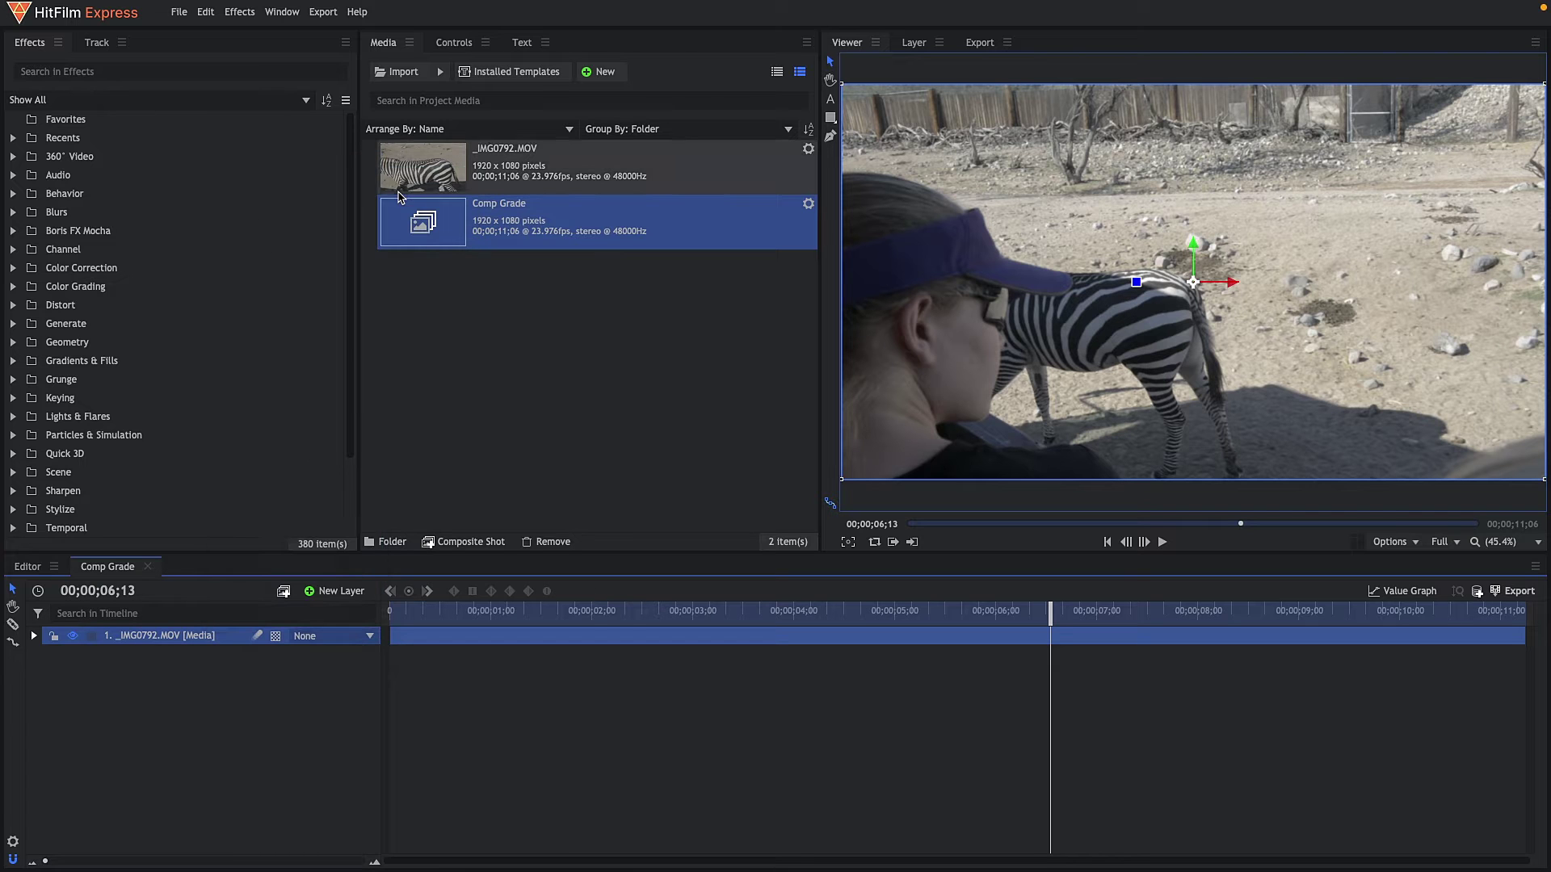
left_click(1160, 542)
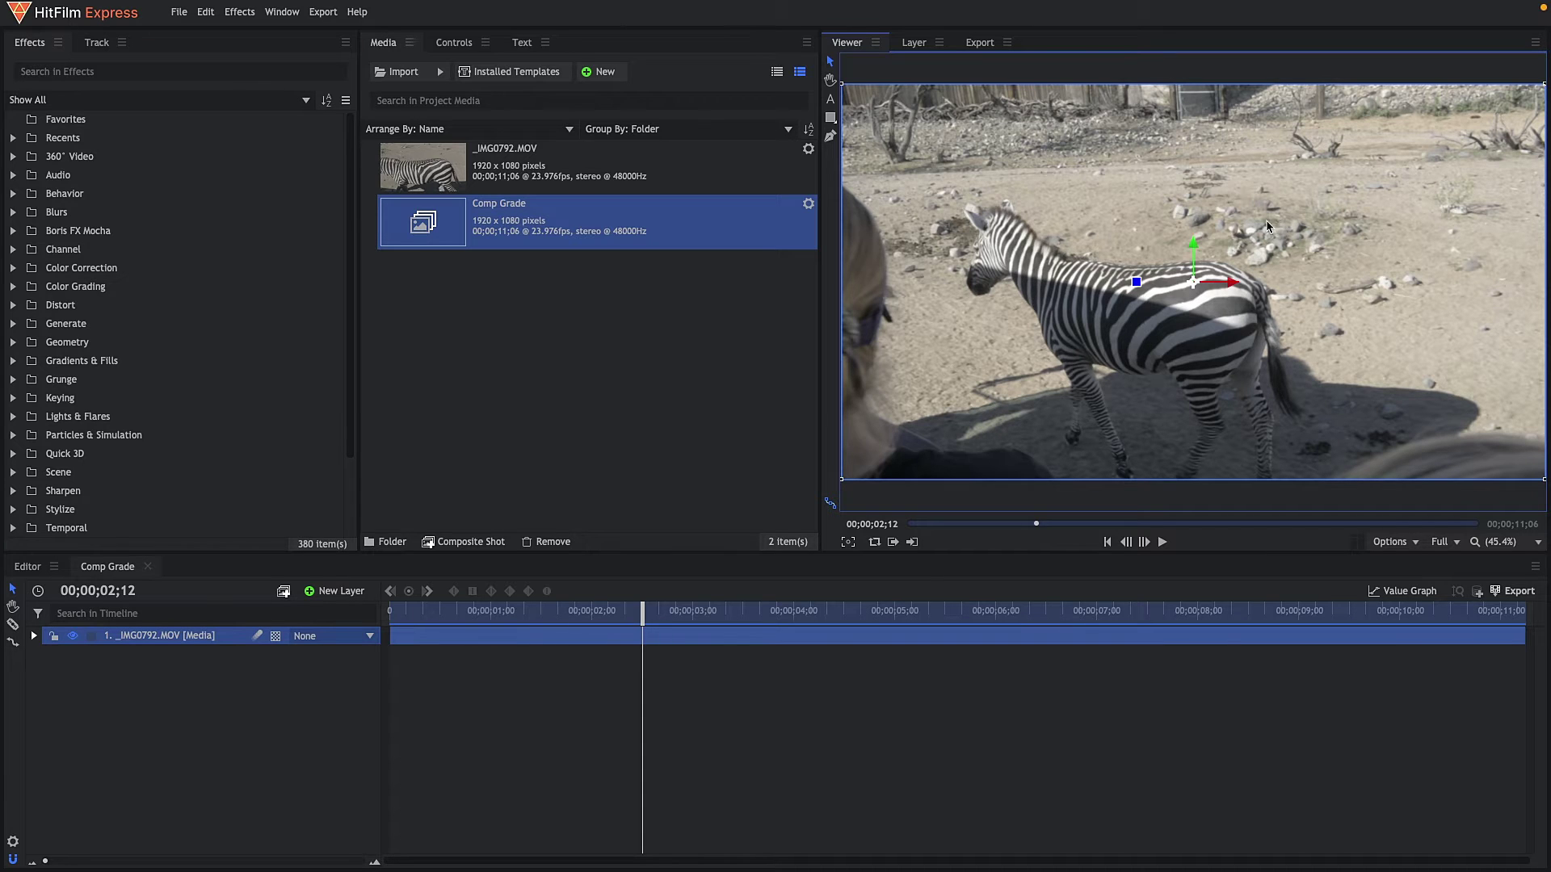
Add a new Grade layer above the zebra clip in the Comp Grade timeline, and delete it again.
left_click(229, 684)
right_click(228, 684)
mouse_move(234, 683)
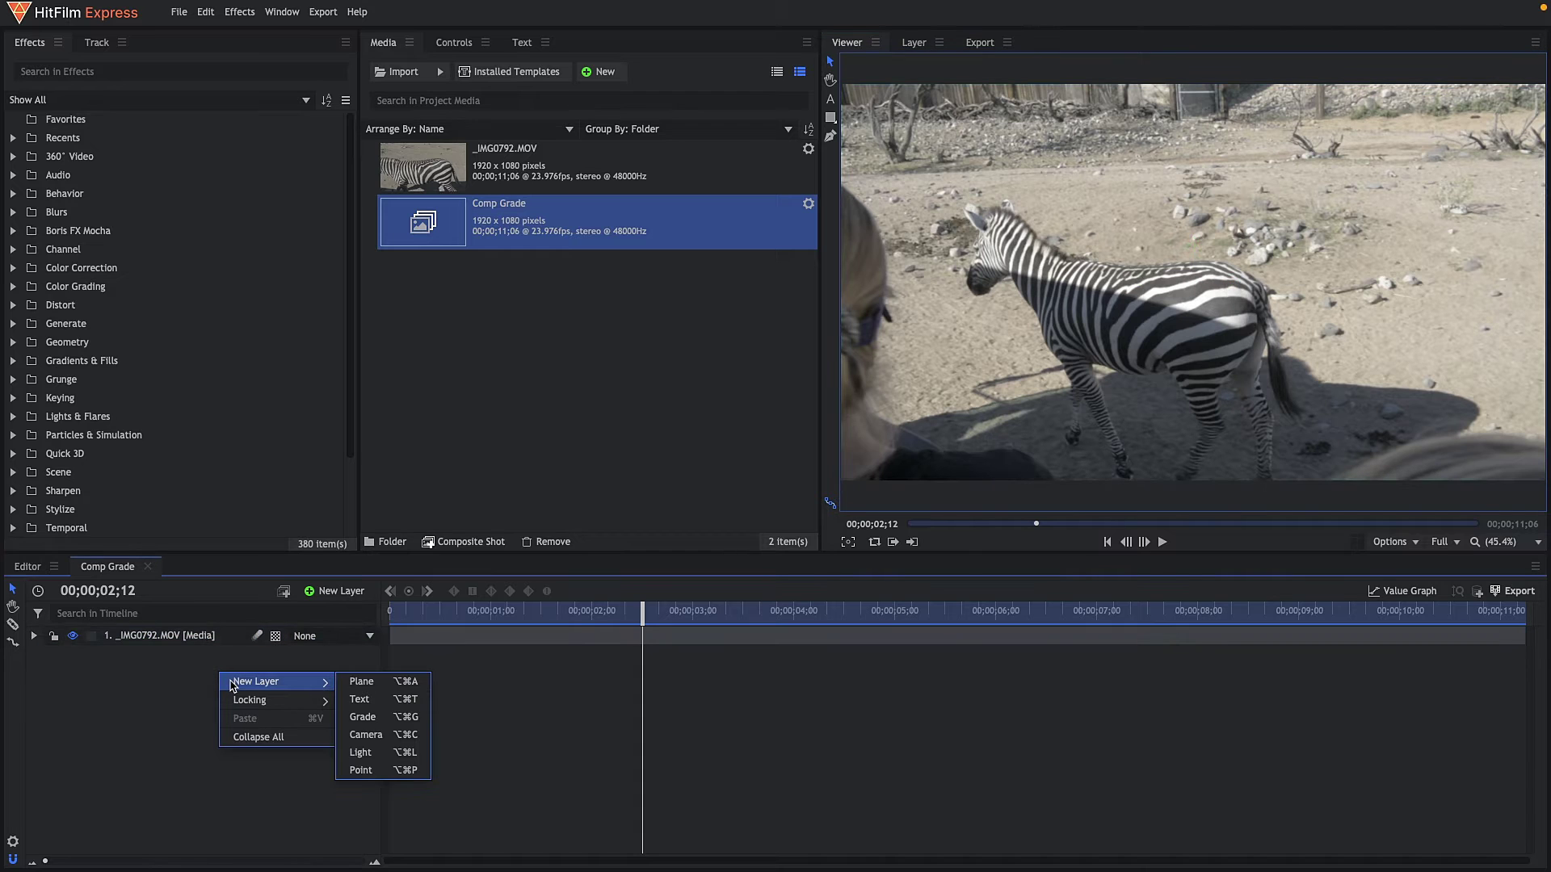
left_click(364, 718)
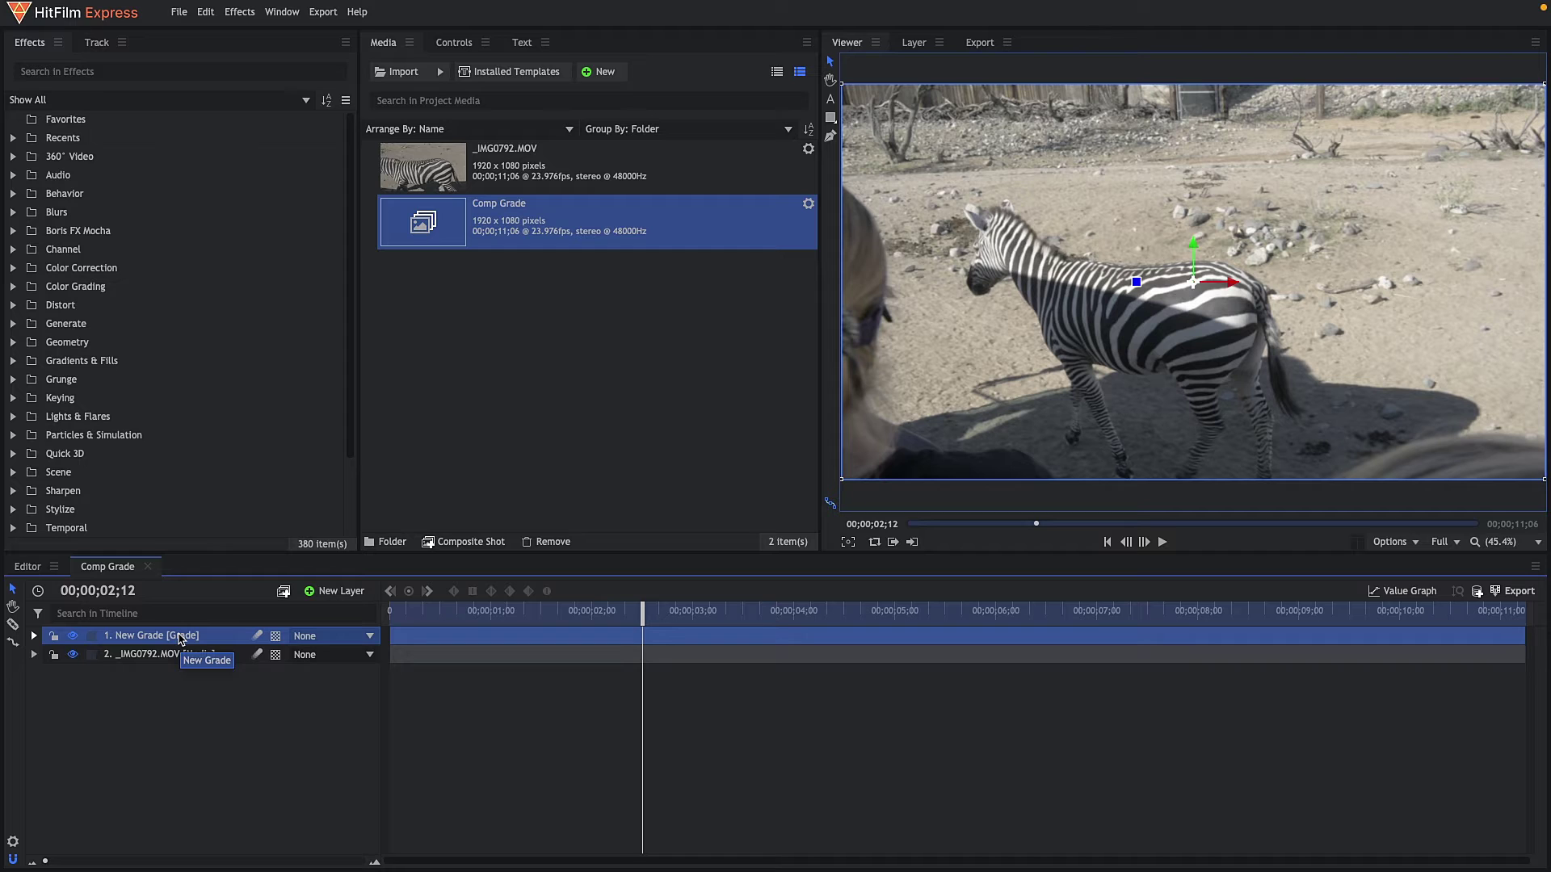
key("Delete")
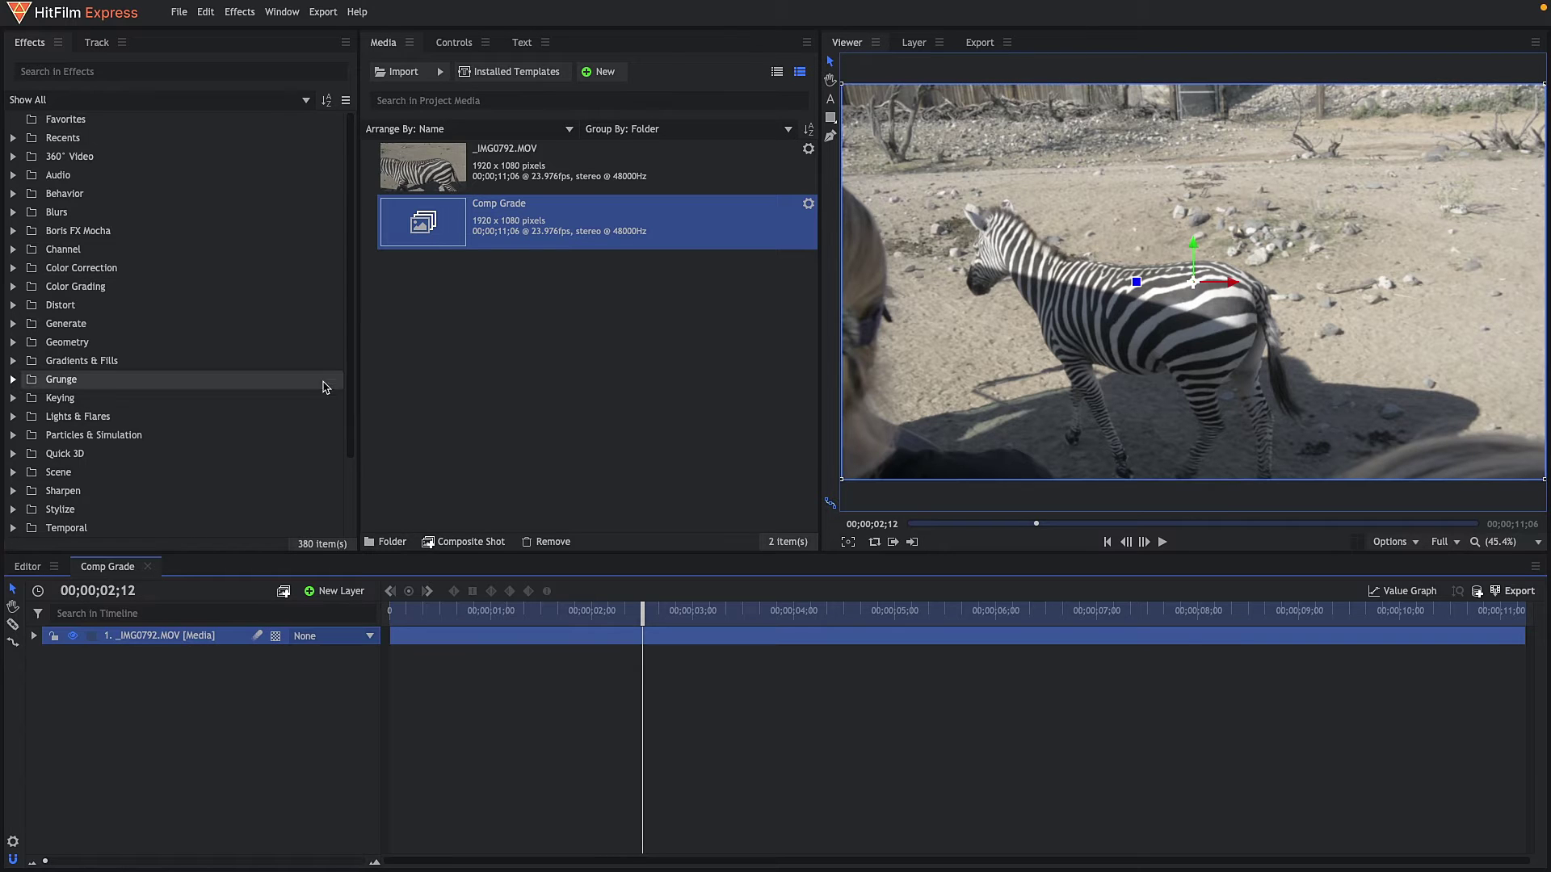
Show the clip layer's controls with Layer Properties and Transform collapsed, and add the Curves effect from Color Correction to the layer.
left_click(457, 43)
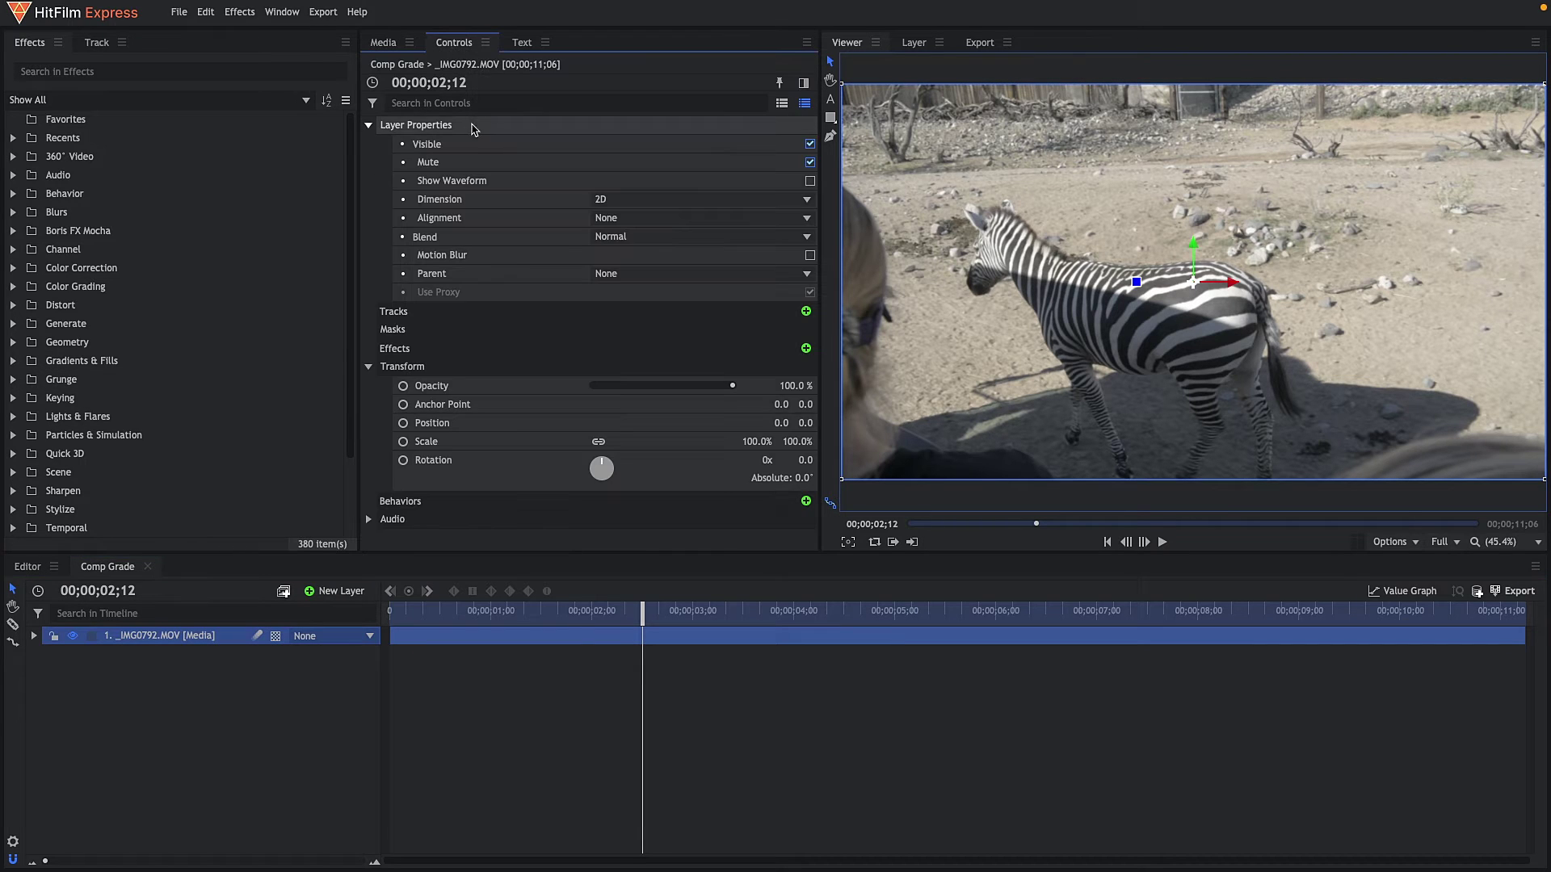
left_click(368, 366)
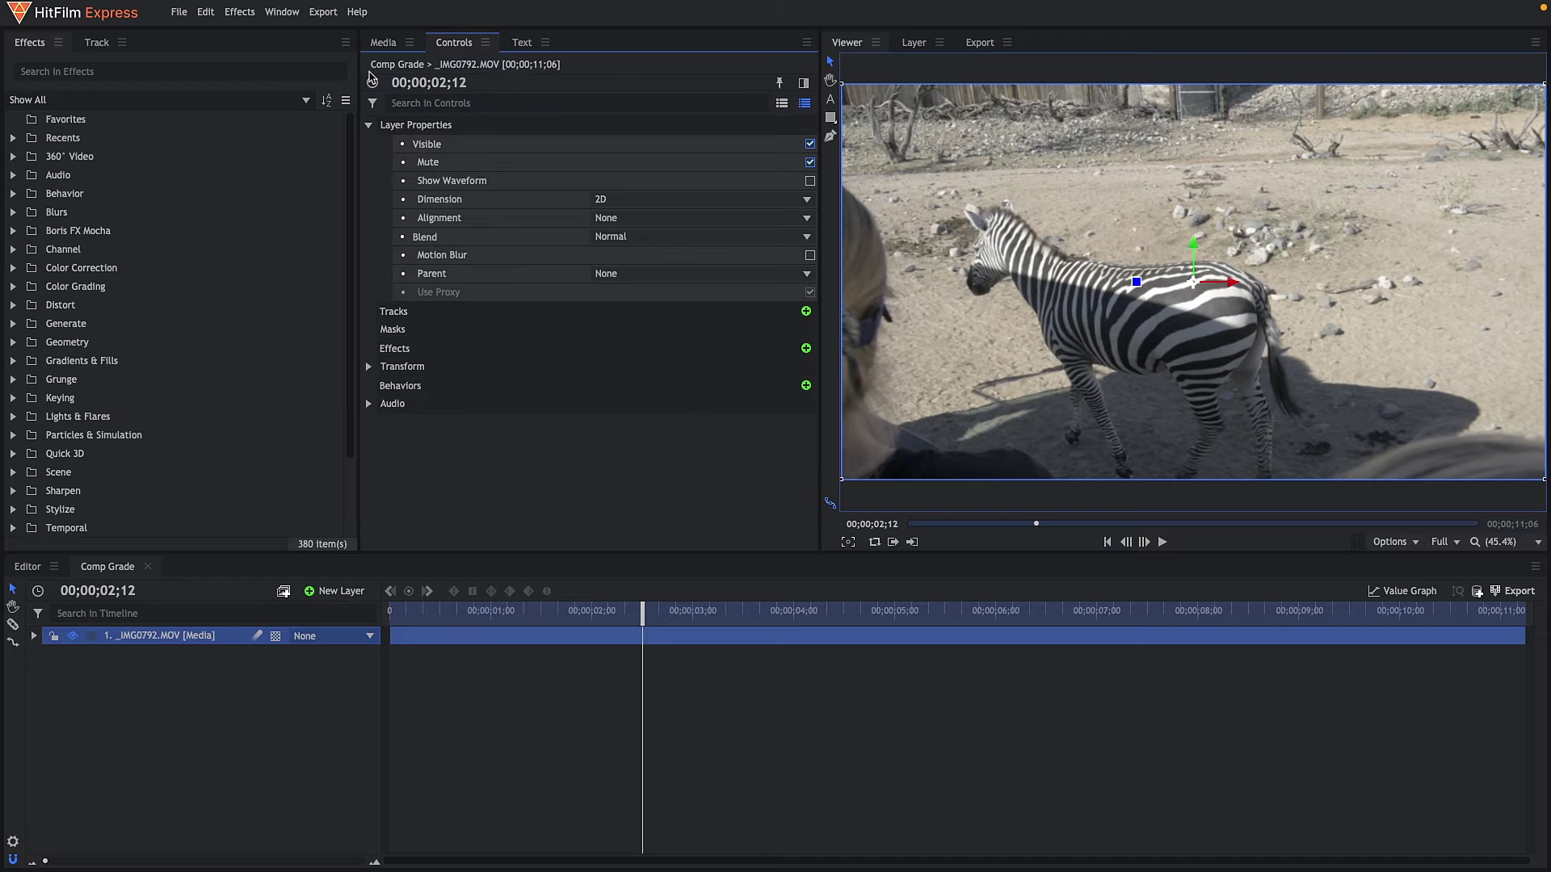
left_click(369, 125)
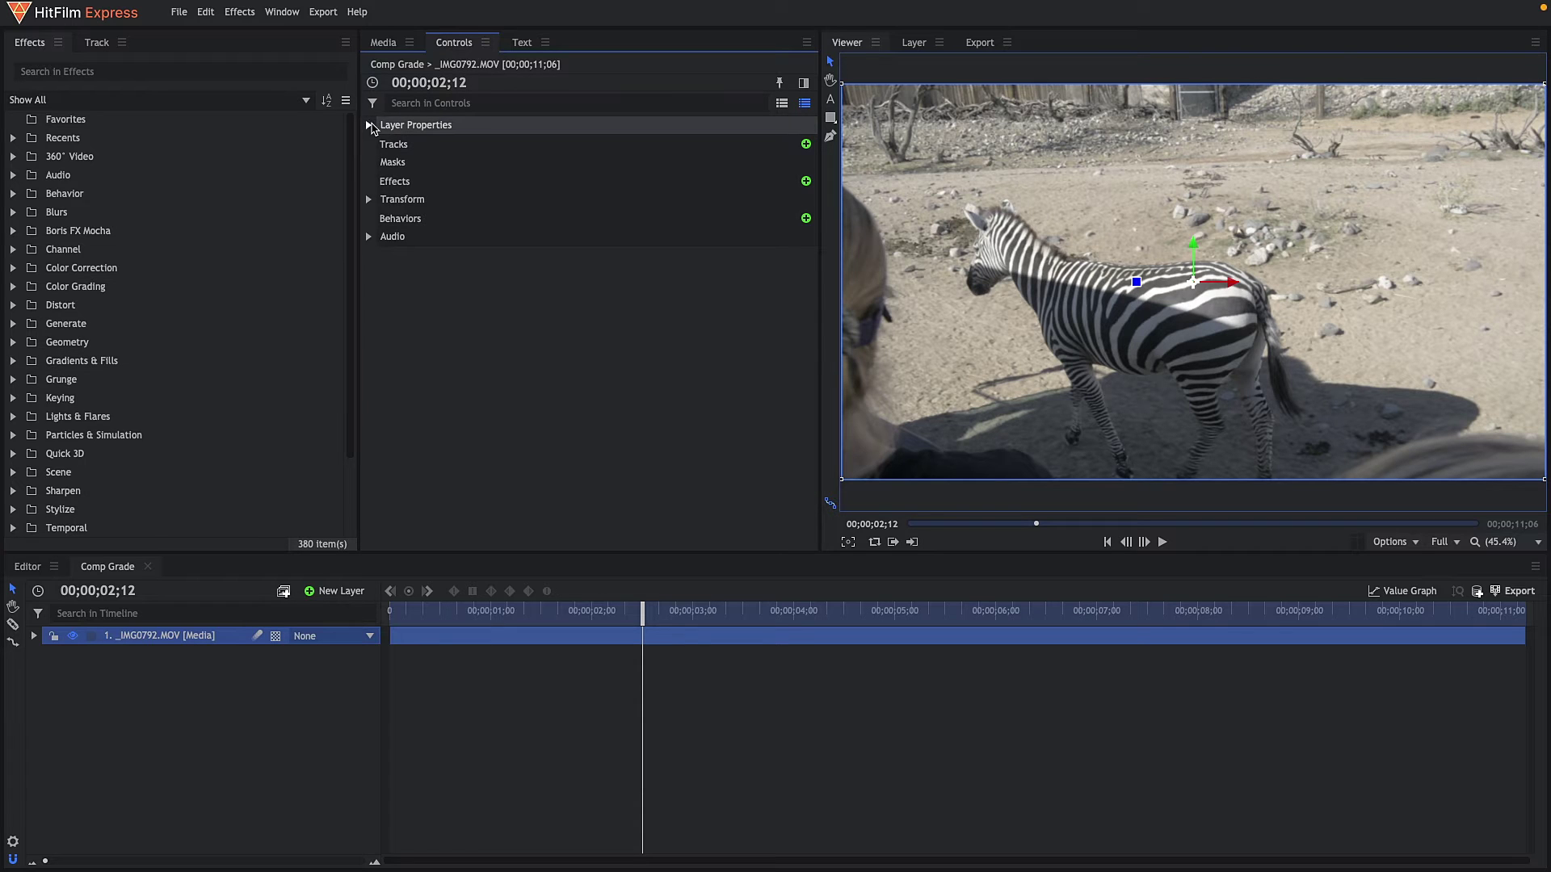
left_click(13, 270)
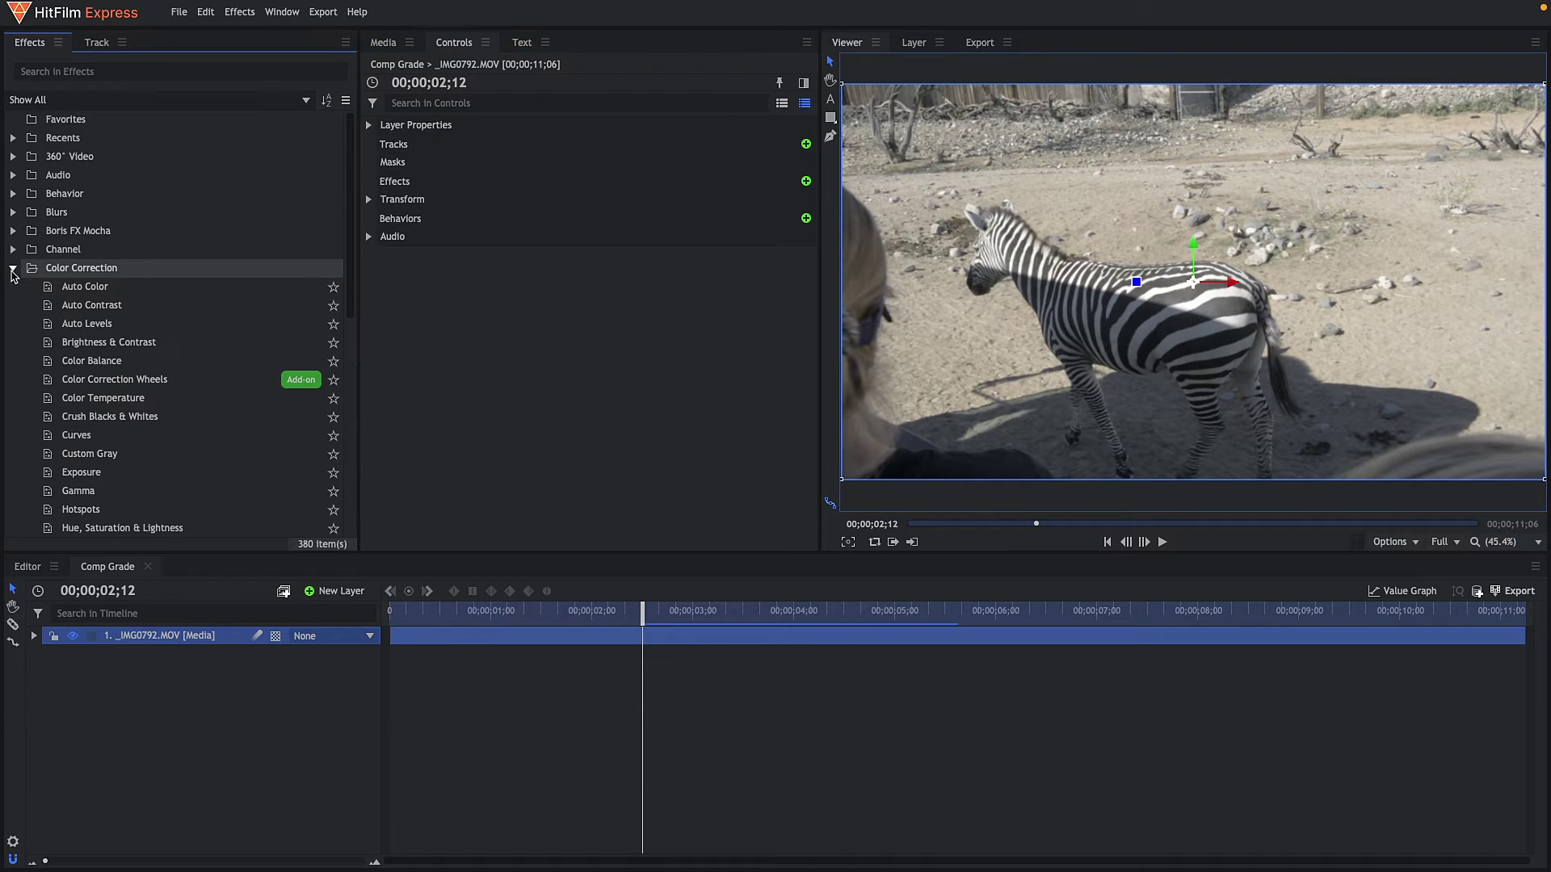
double_click(226, 437)
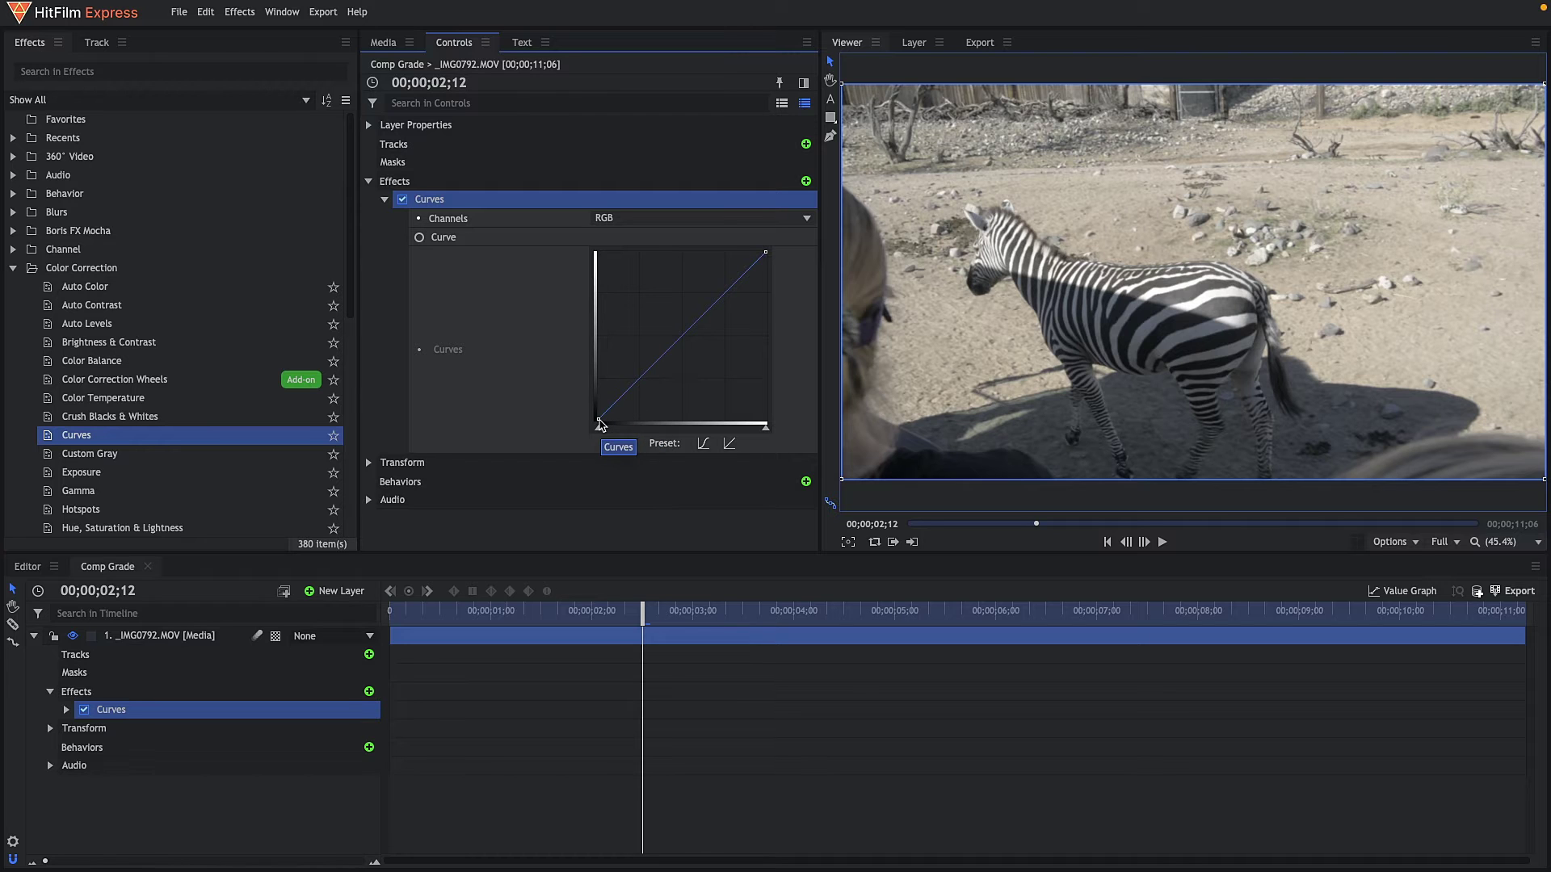
Try moving the RGB curve's black point inward and applying the S-curve preset, comparing the image with the Curves effect off and on.
left_click_drag(599, 420, 615, 421)
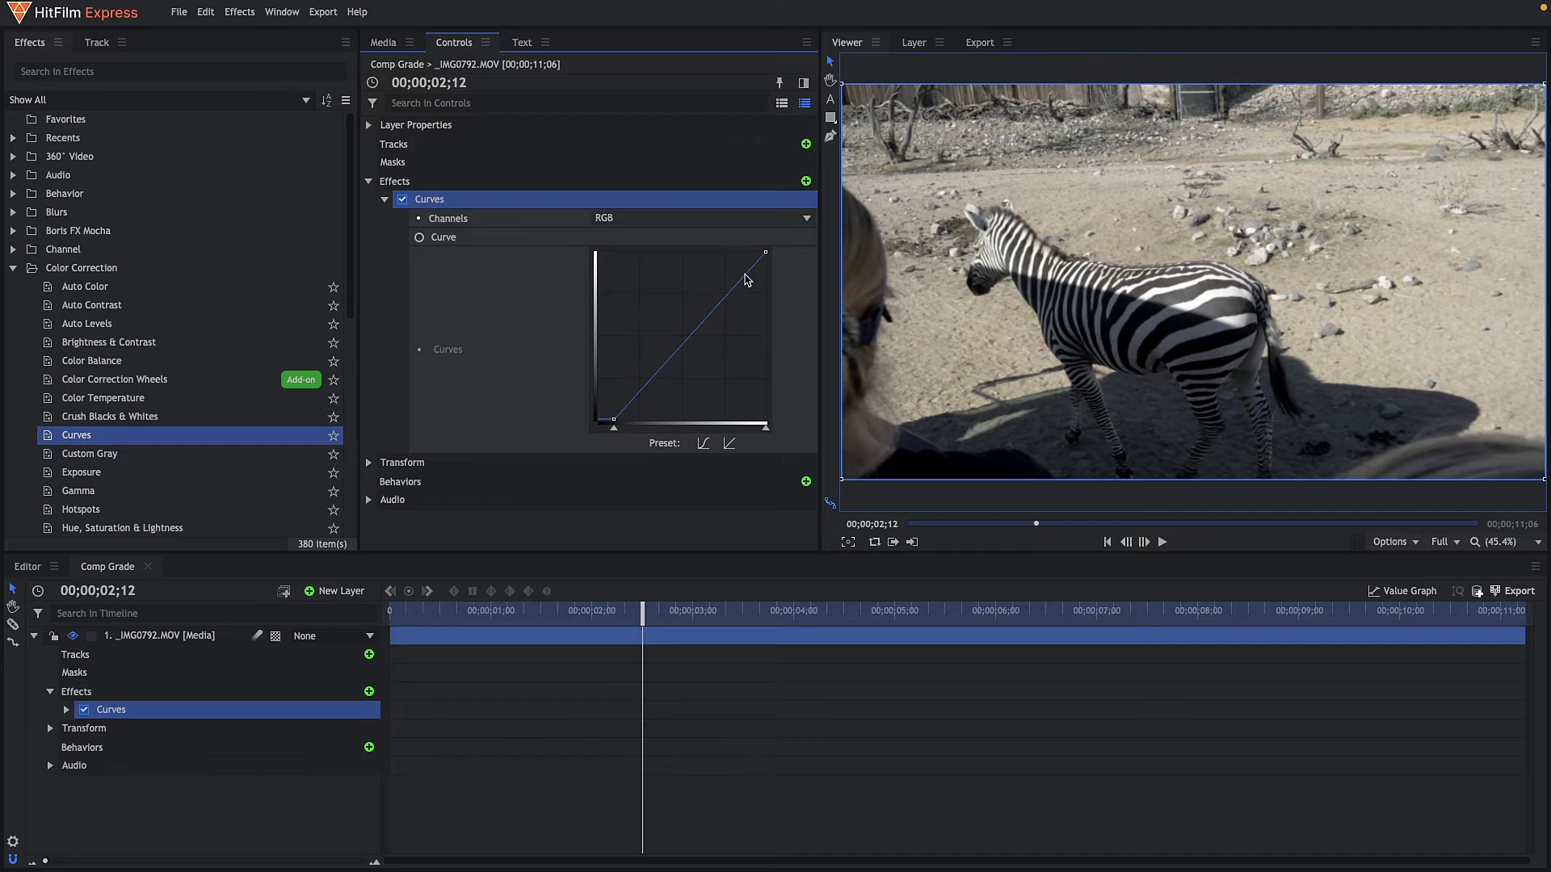
mouse_move(765, 252)
left_mouse_down()
mouse_move(744, 253)
mouse_move(765, 255)
left_mouse_up()
left_click(704, 445)
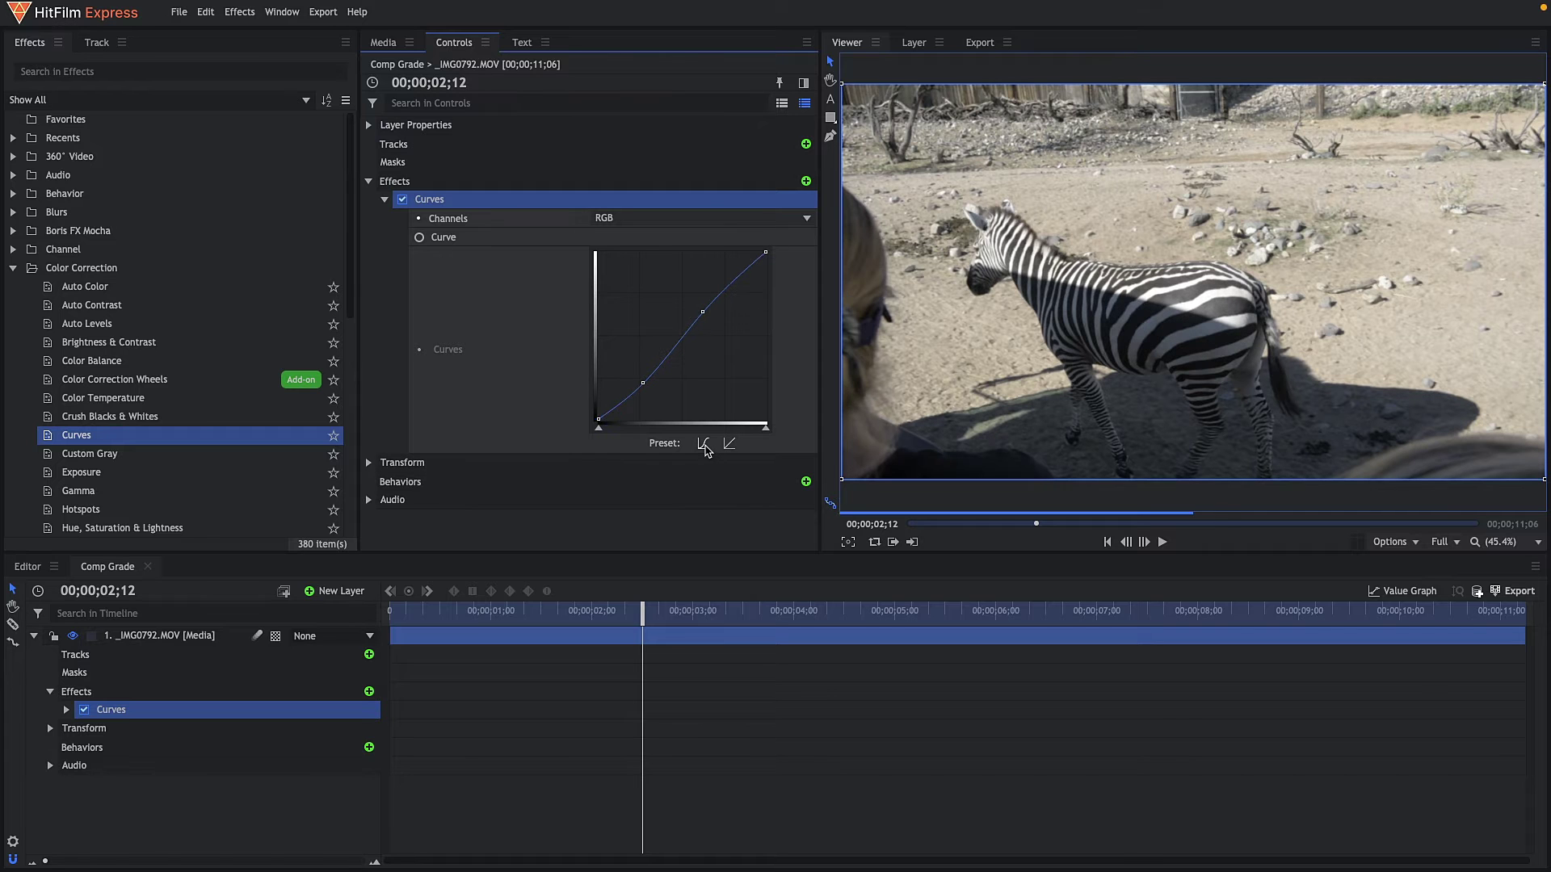
left_click(403, 200)
left_click(402, 200)
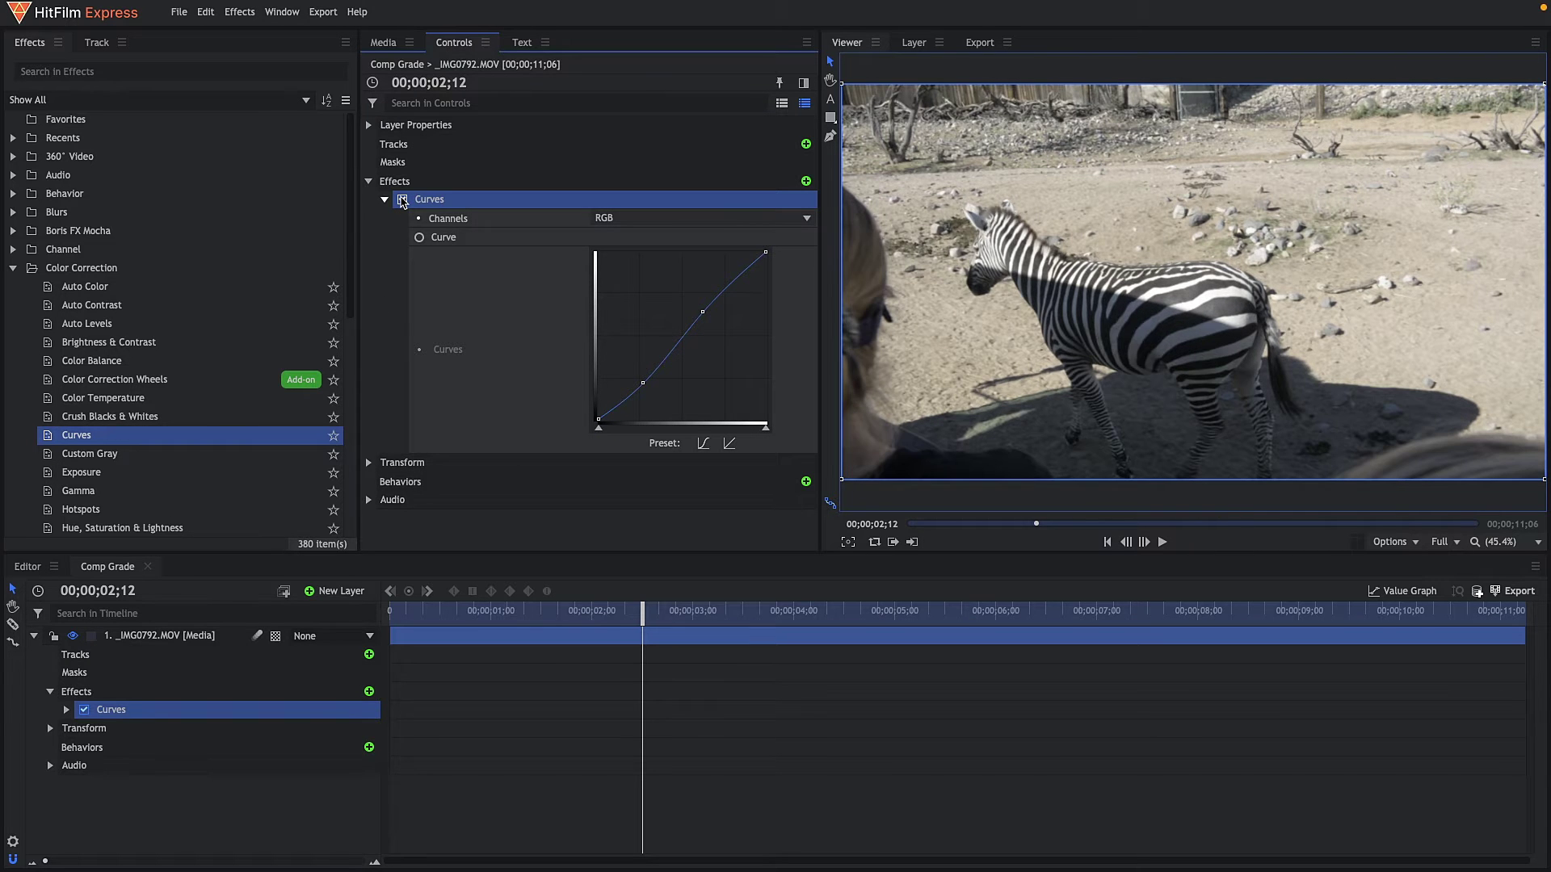
Try an inward-shifted black point on a linear RGB curve, comparing with the effect off and on, and reset the curve to linear.
left_click(729, 443)
left_click_drag(600, 422, 615, 420)
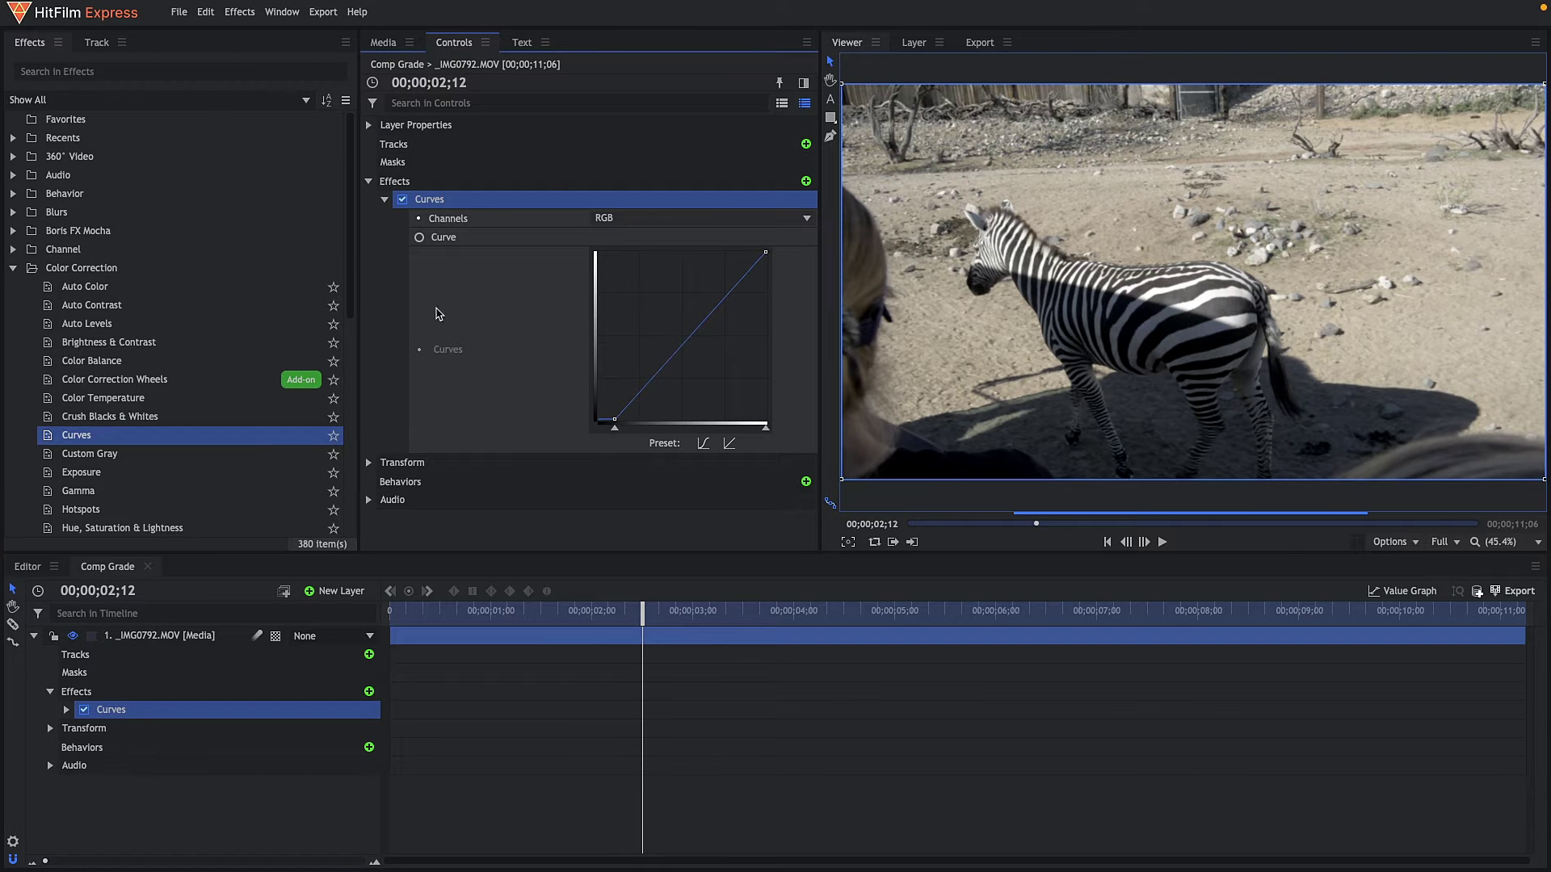
left_click(403, 200)
left_click(402, 199)
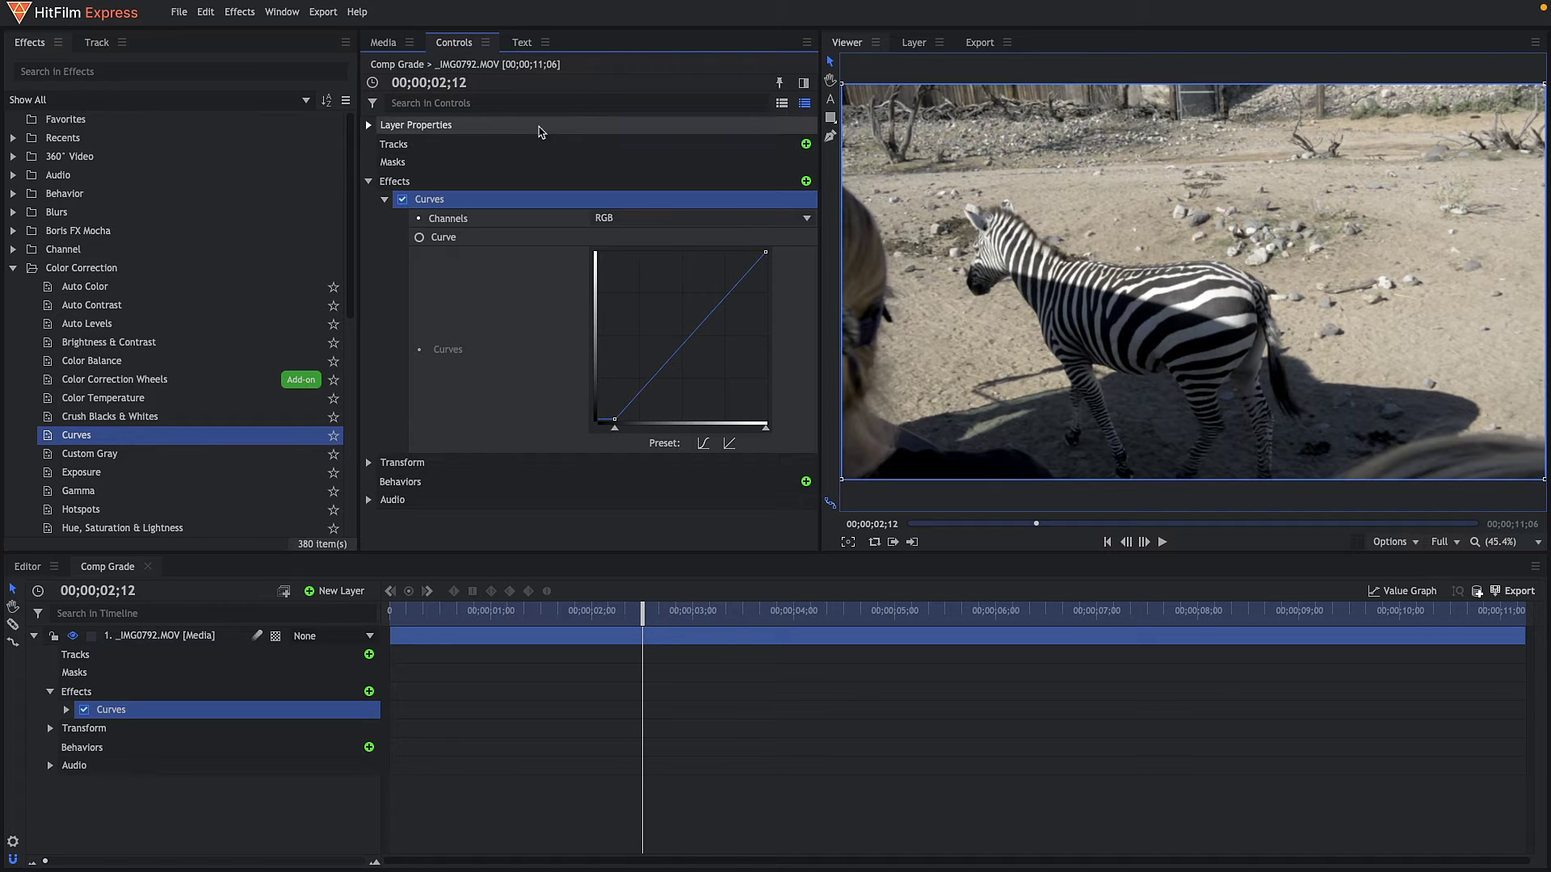
left_click(402, 200)
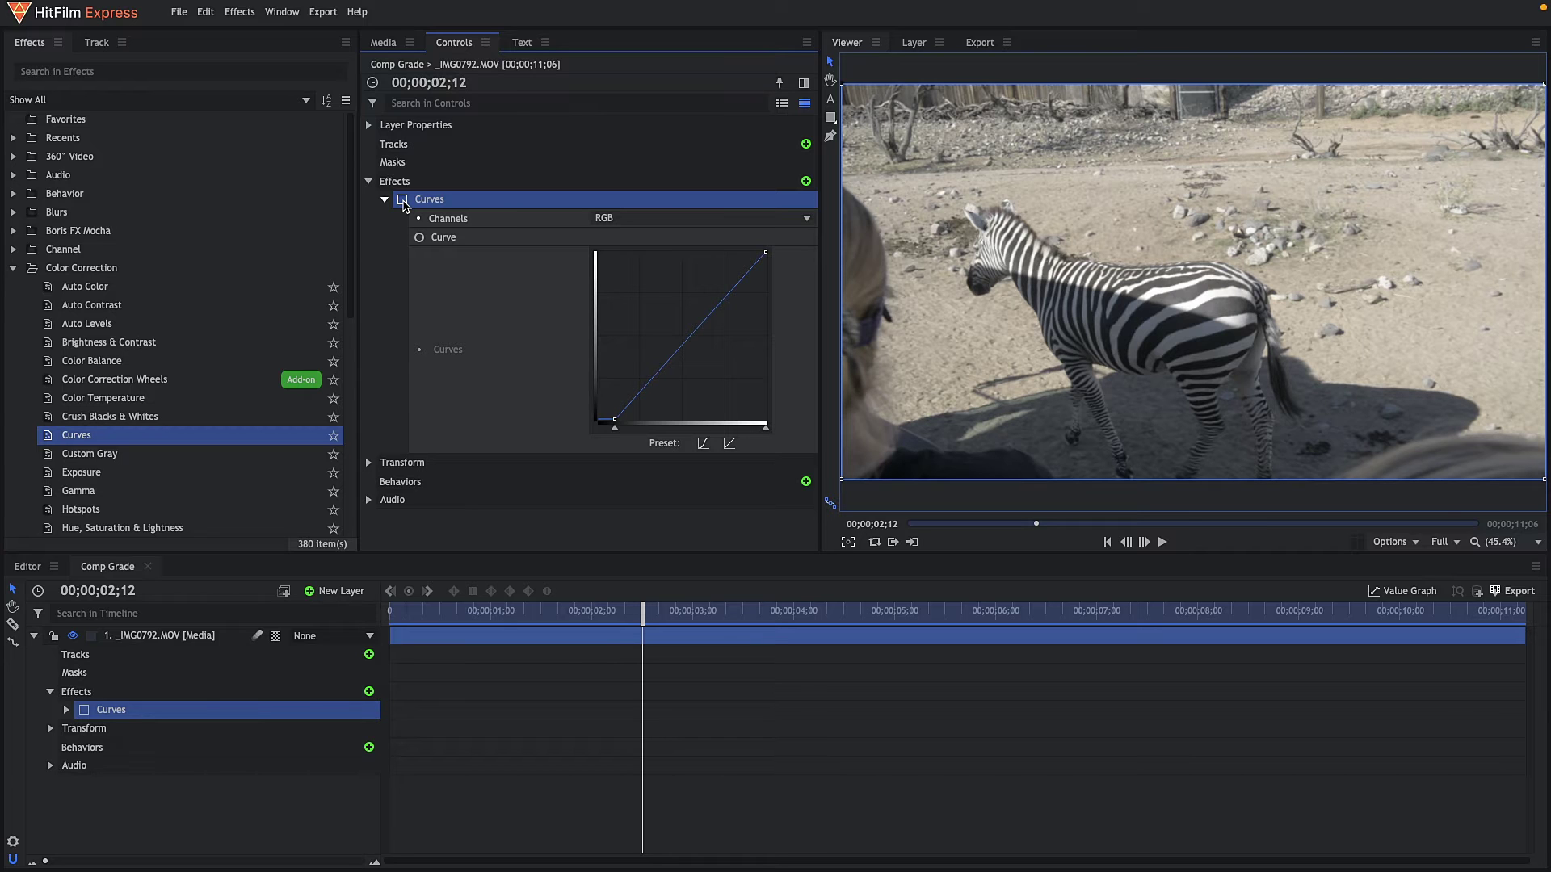
left_click(403, 201)
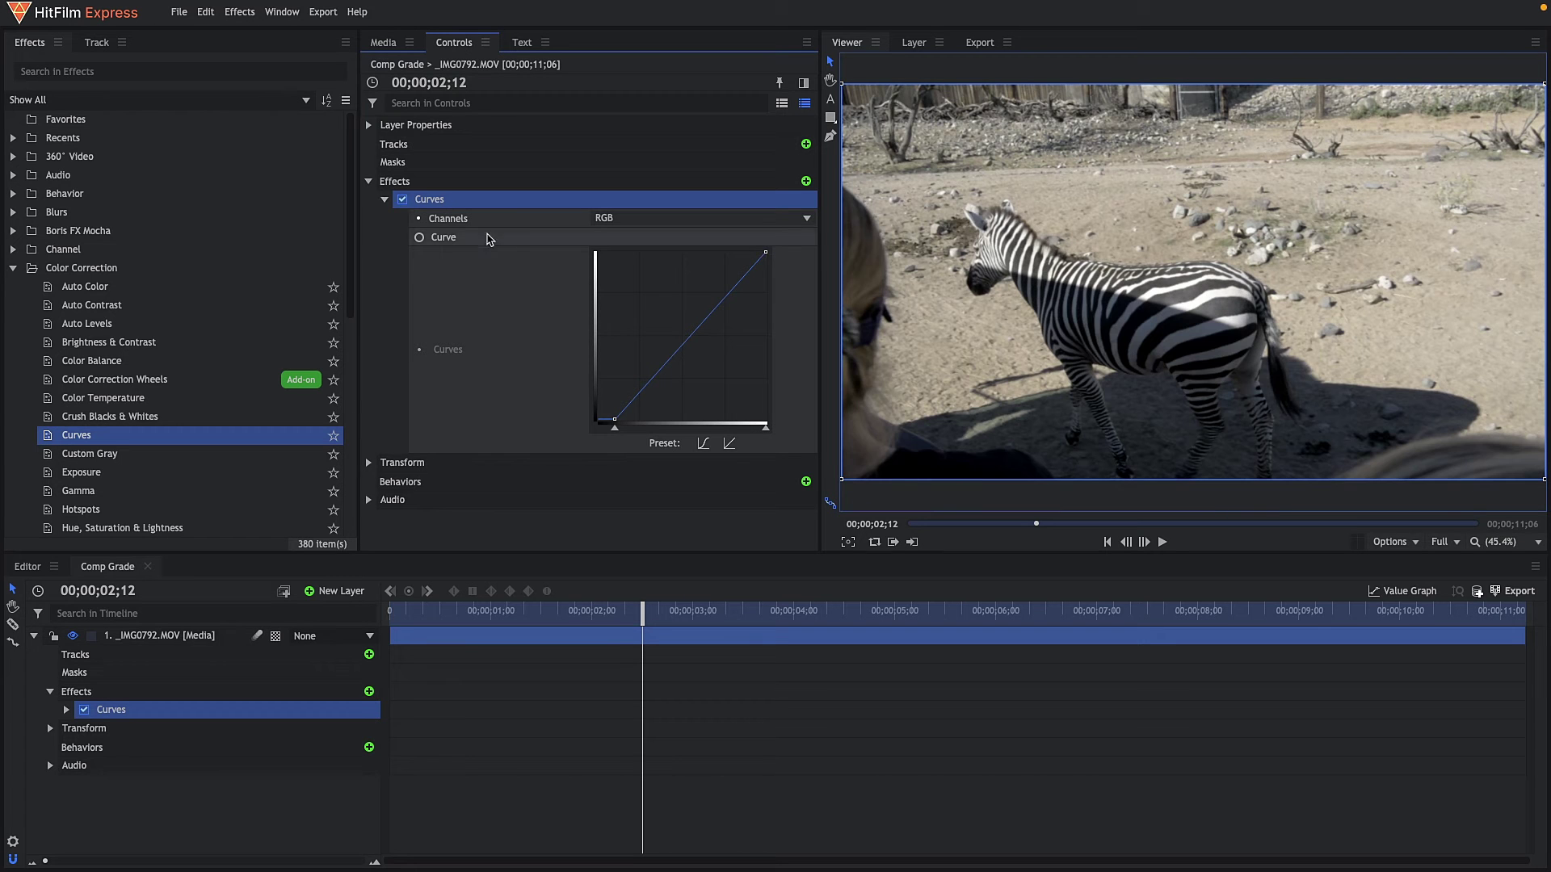
left_click(729, 442)
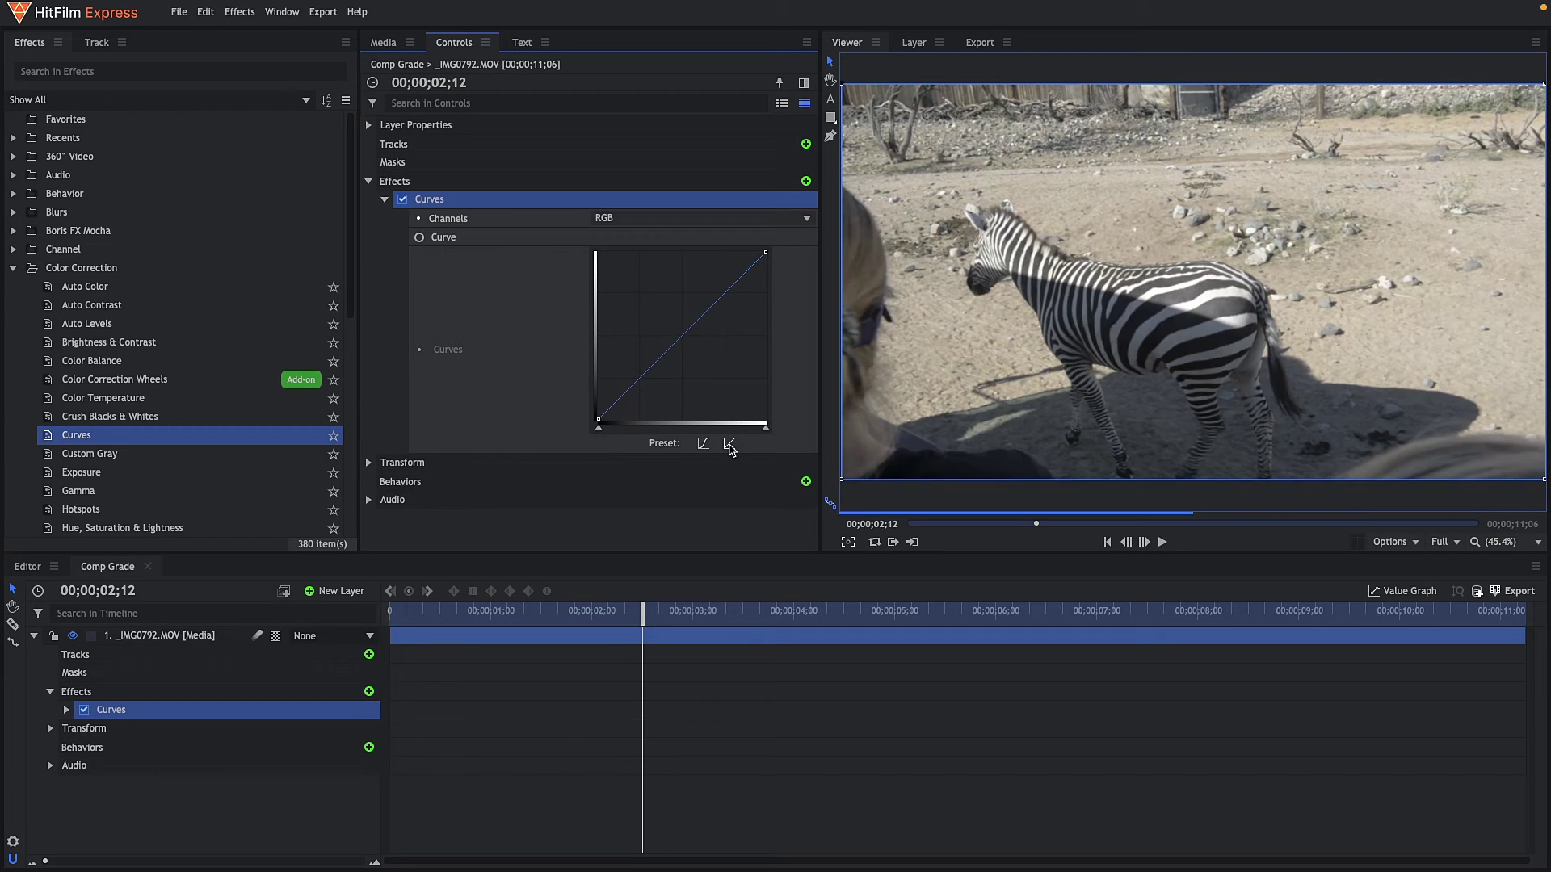
Shape the RGB curve into a faded S-curve with a lowered white point, a raised black point, and added points that darken the shadows.
left_click(661, 357)
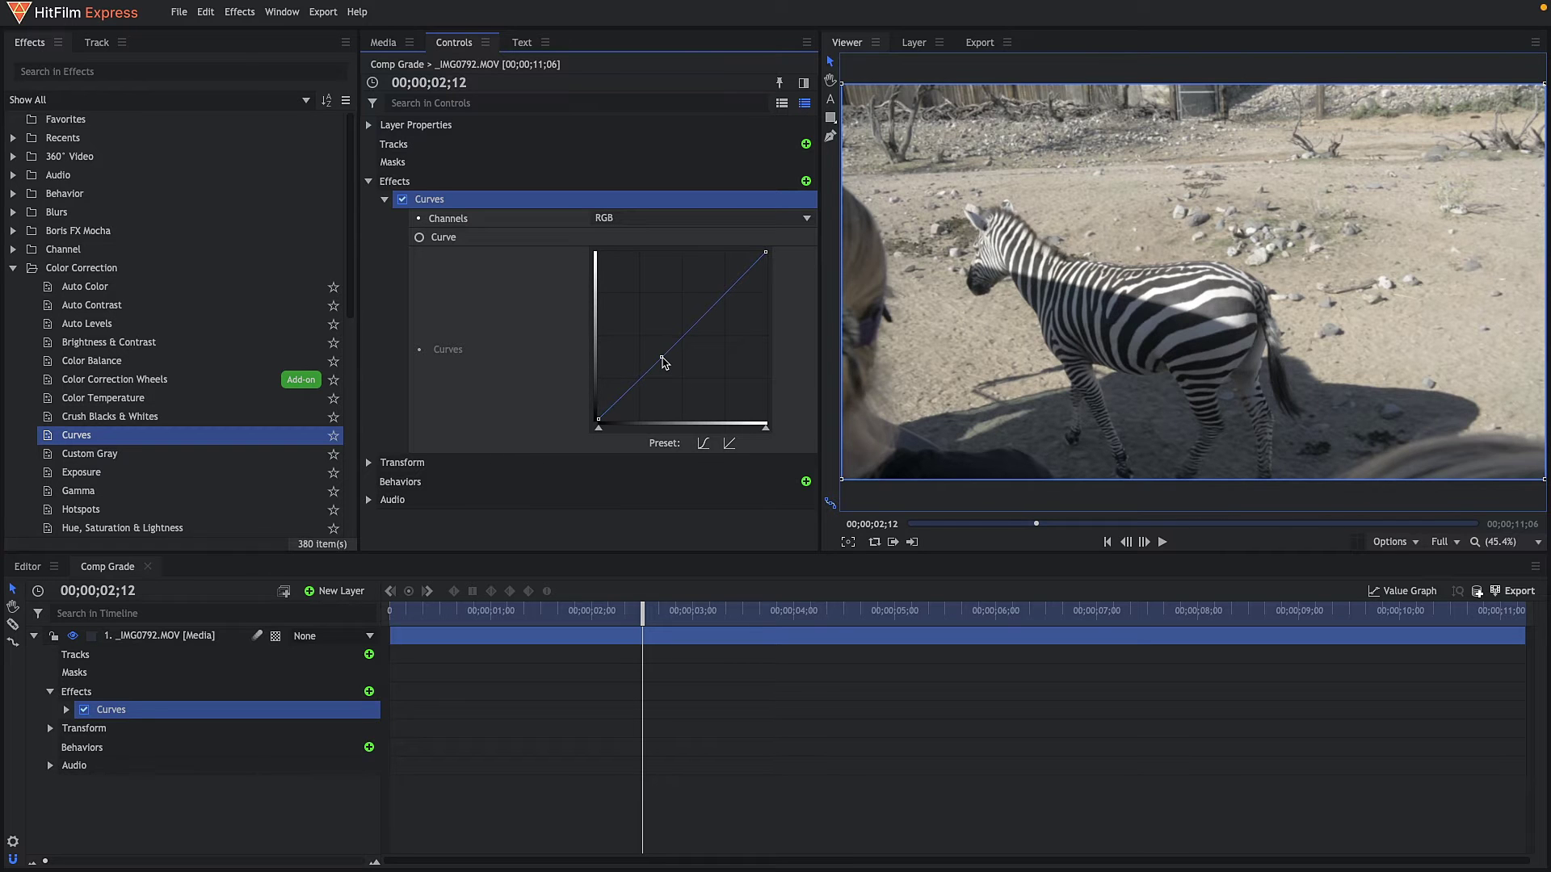
left_click(704, 316)
left_click_drag(766, 252, 791, 265)
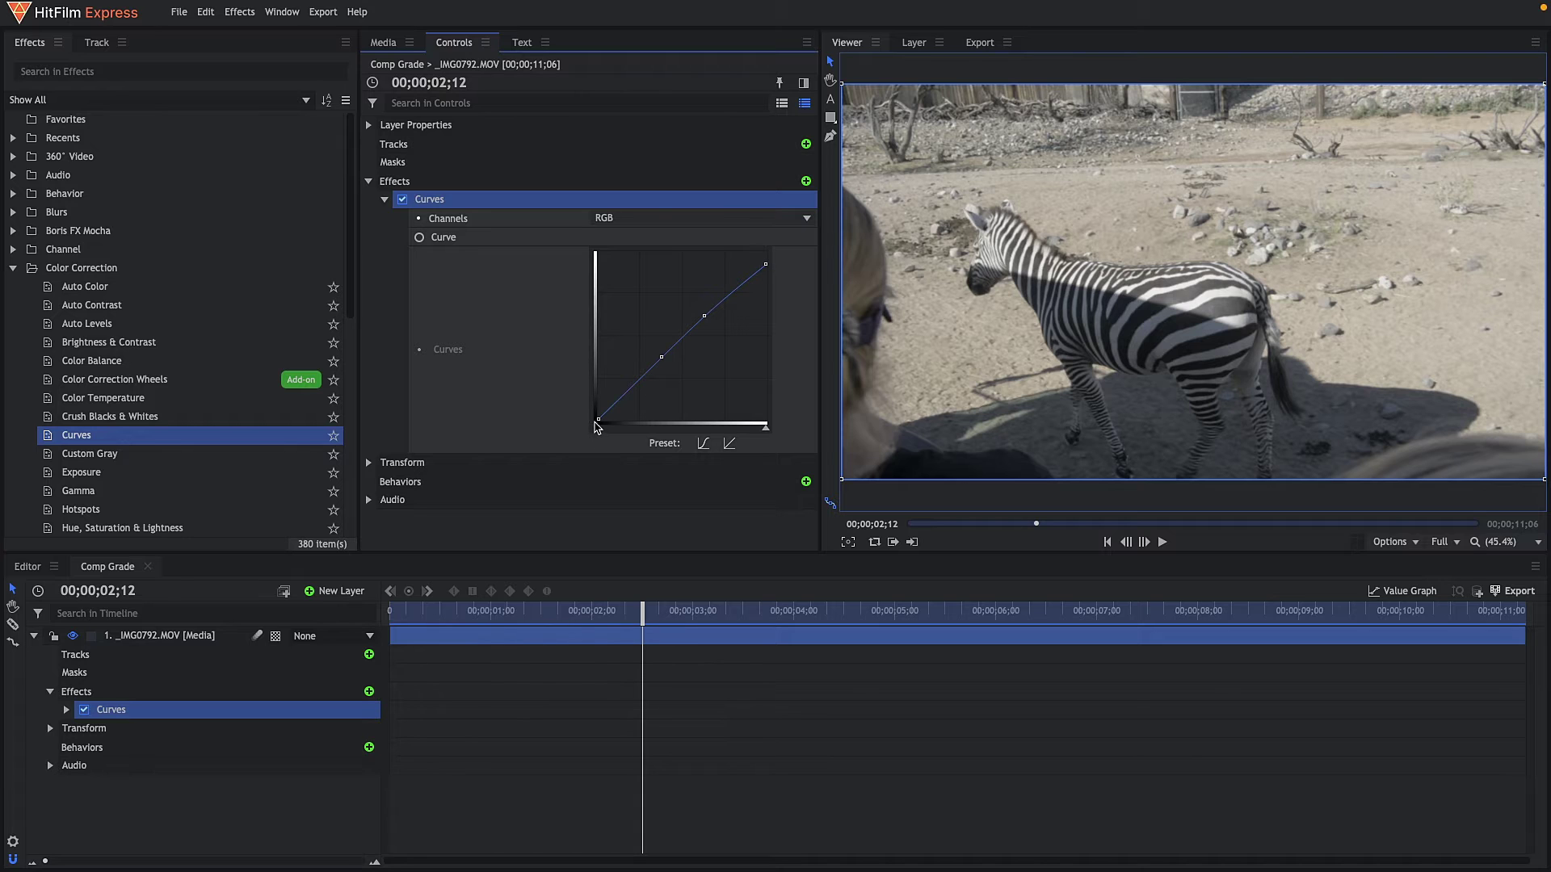
left_click_drag(599, 423, 591, 415)
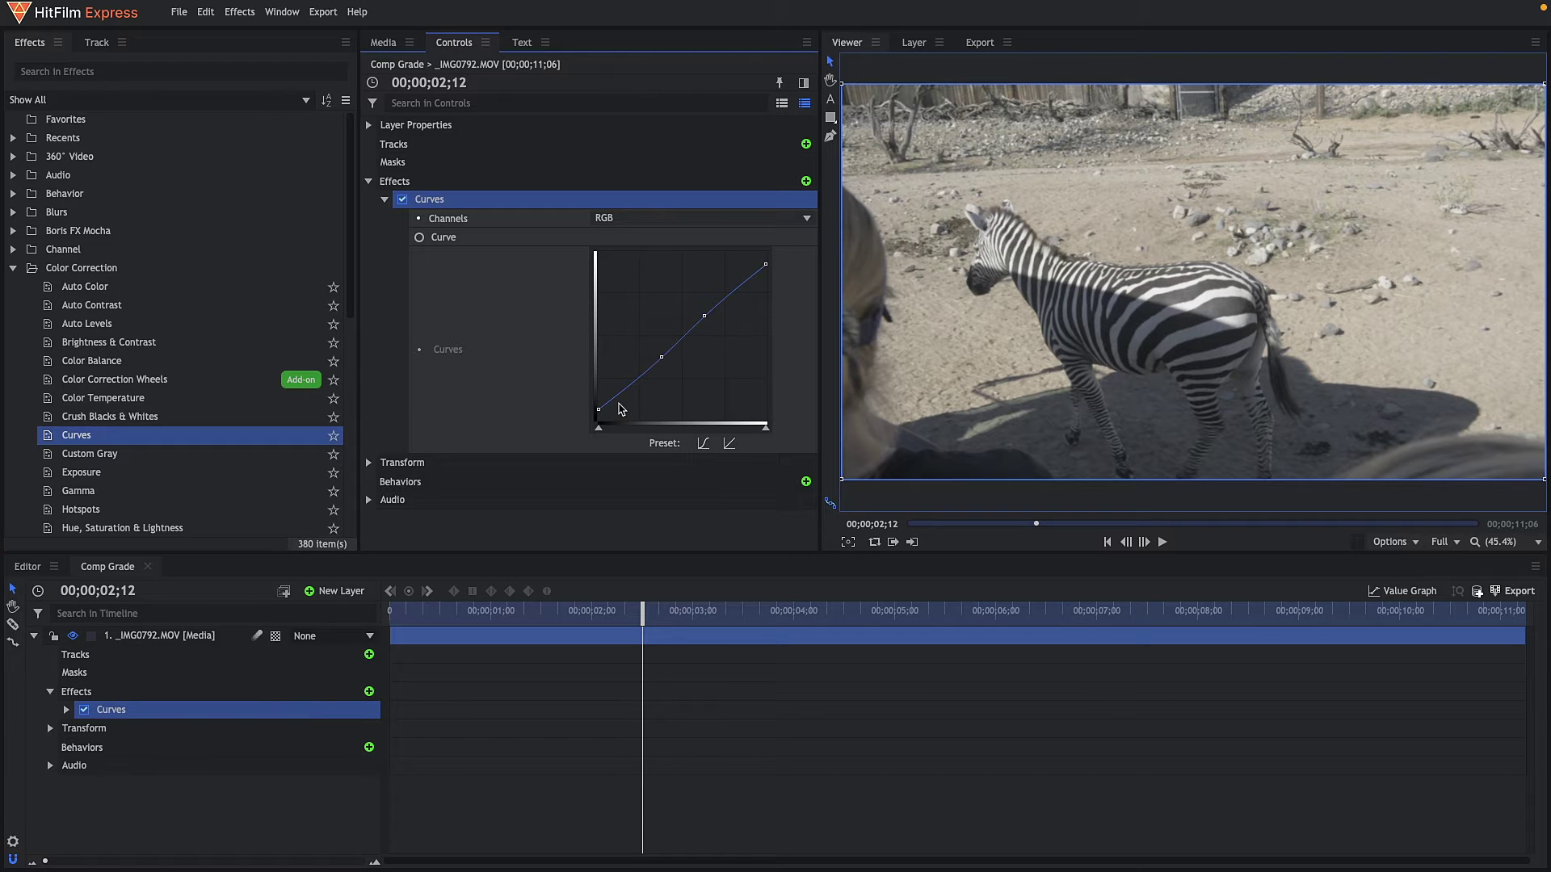
left_click_drag(663, 359, 662, 368)
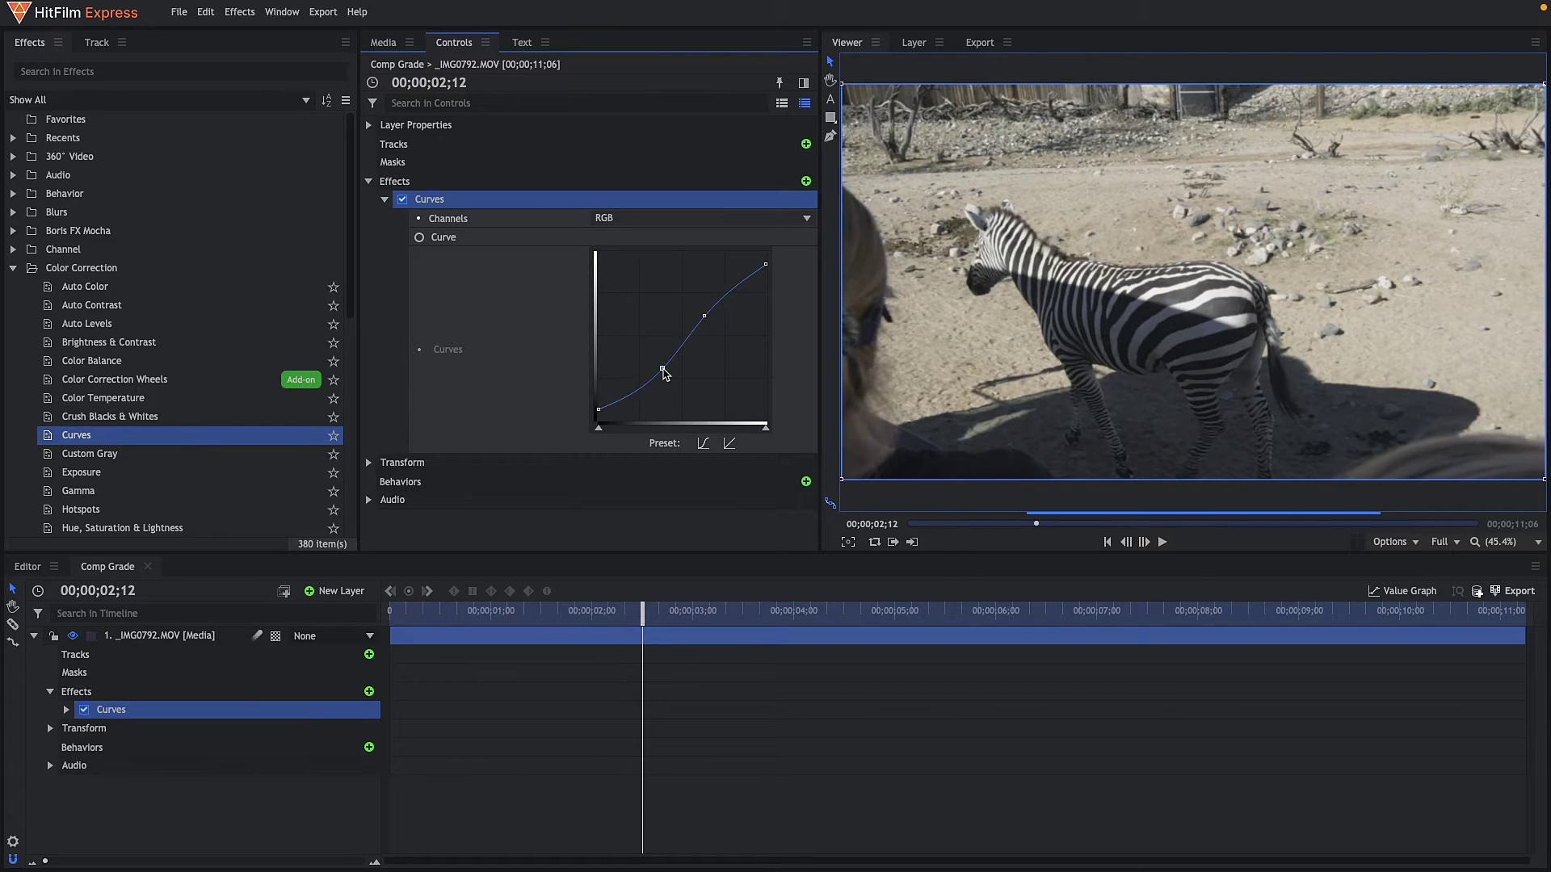
left_click(629, 403)
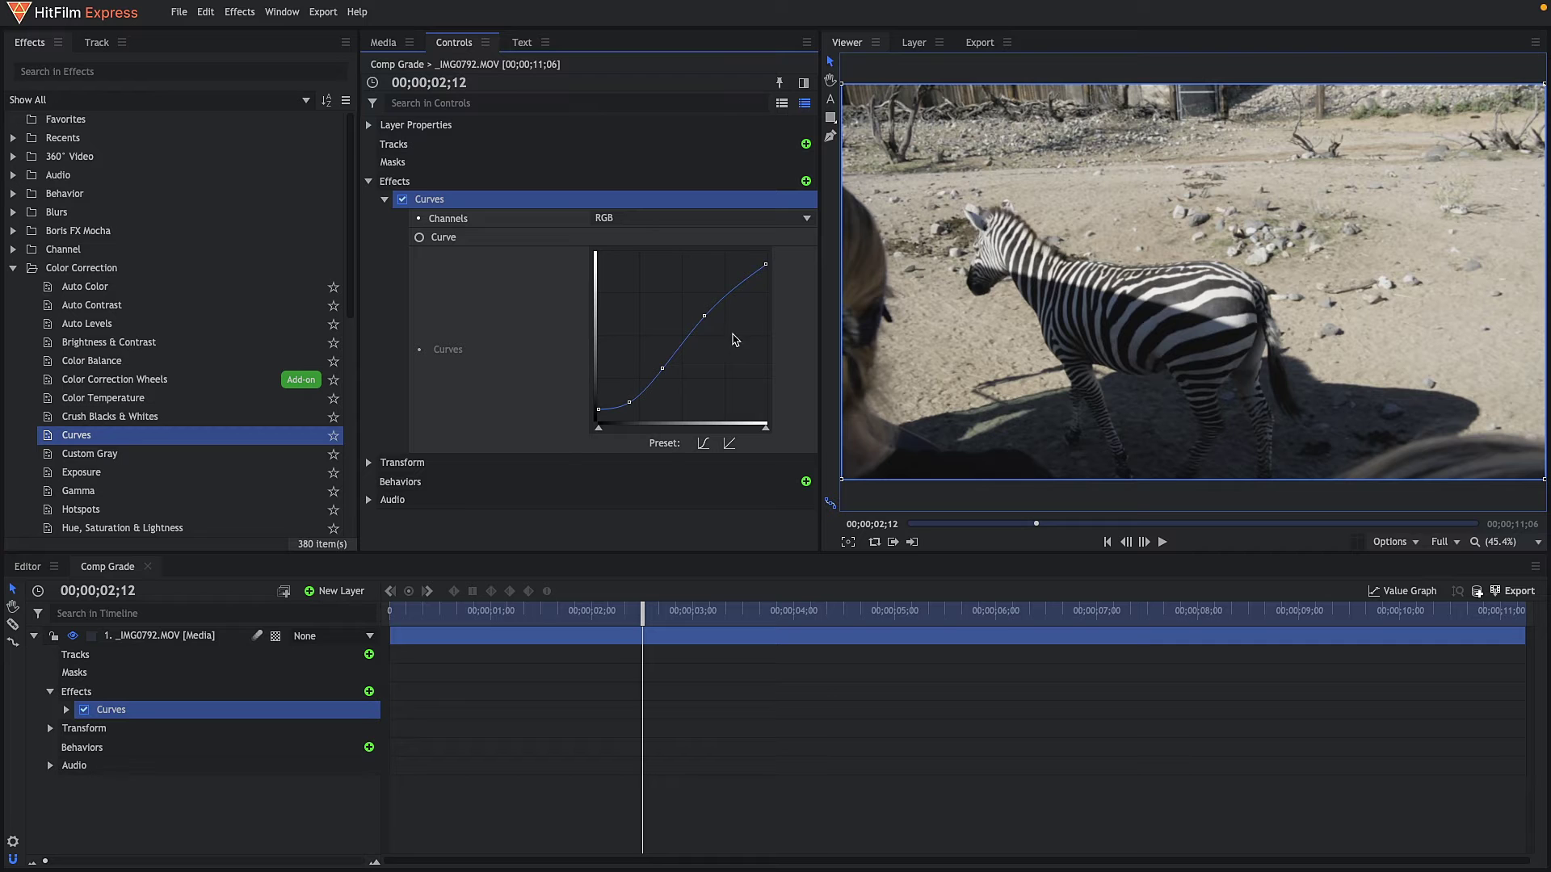
Compare the footage with the Curves effect off and on, and collapse the effect's settings.
left_click(404, 199)
left_click(403, 200)
left_click(403, 200)
left_click(403, 199)
left_click(385, 200)
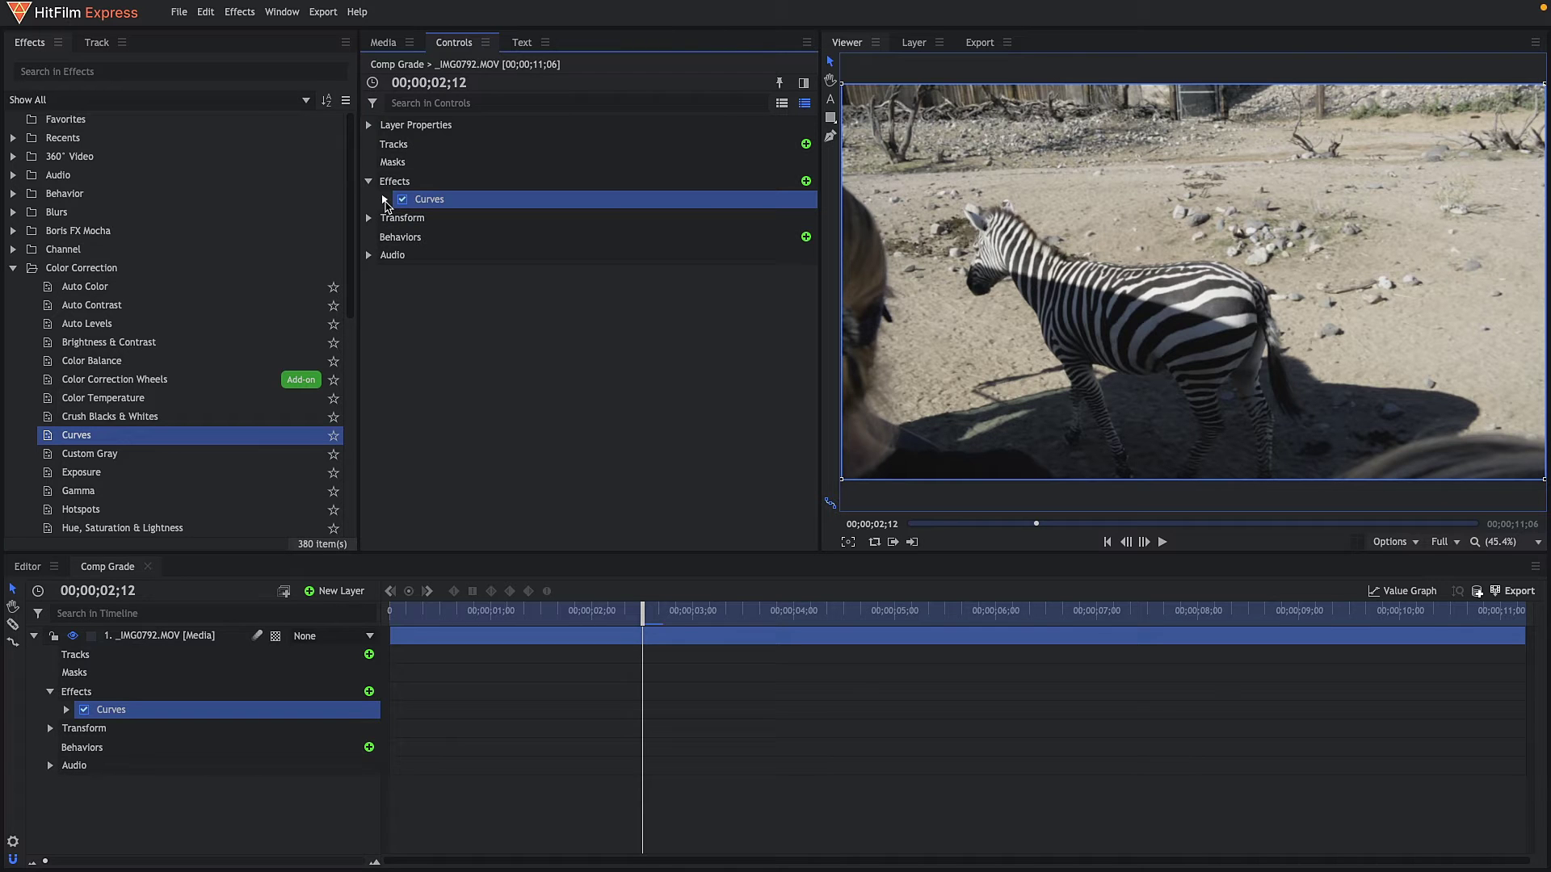
Add the Hue, Saturation & Lightness effect to the clip layer and set its Master Saturation to -10.
left_click(407, 184)
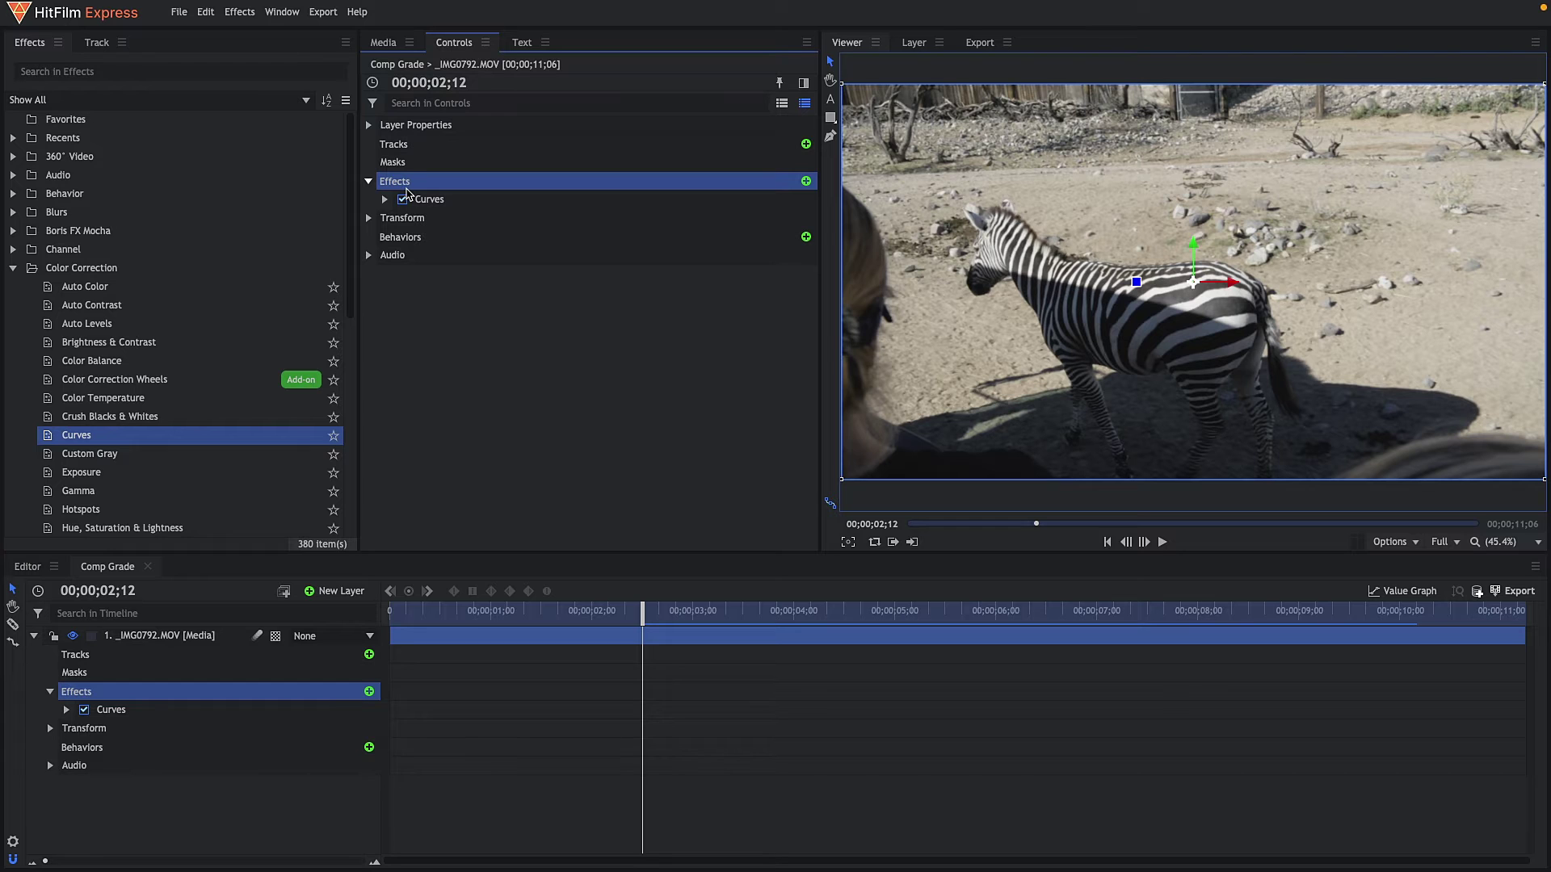
double_click(170, 529)
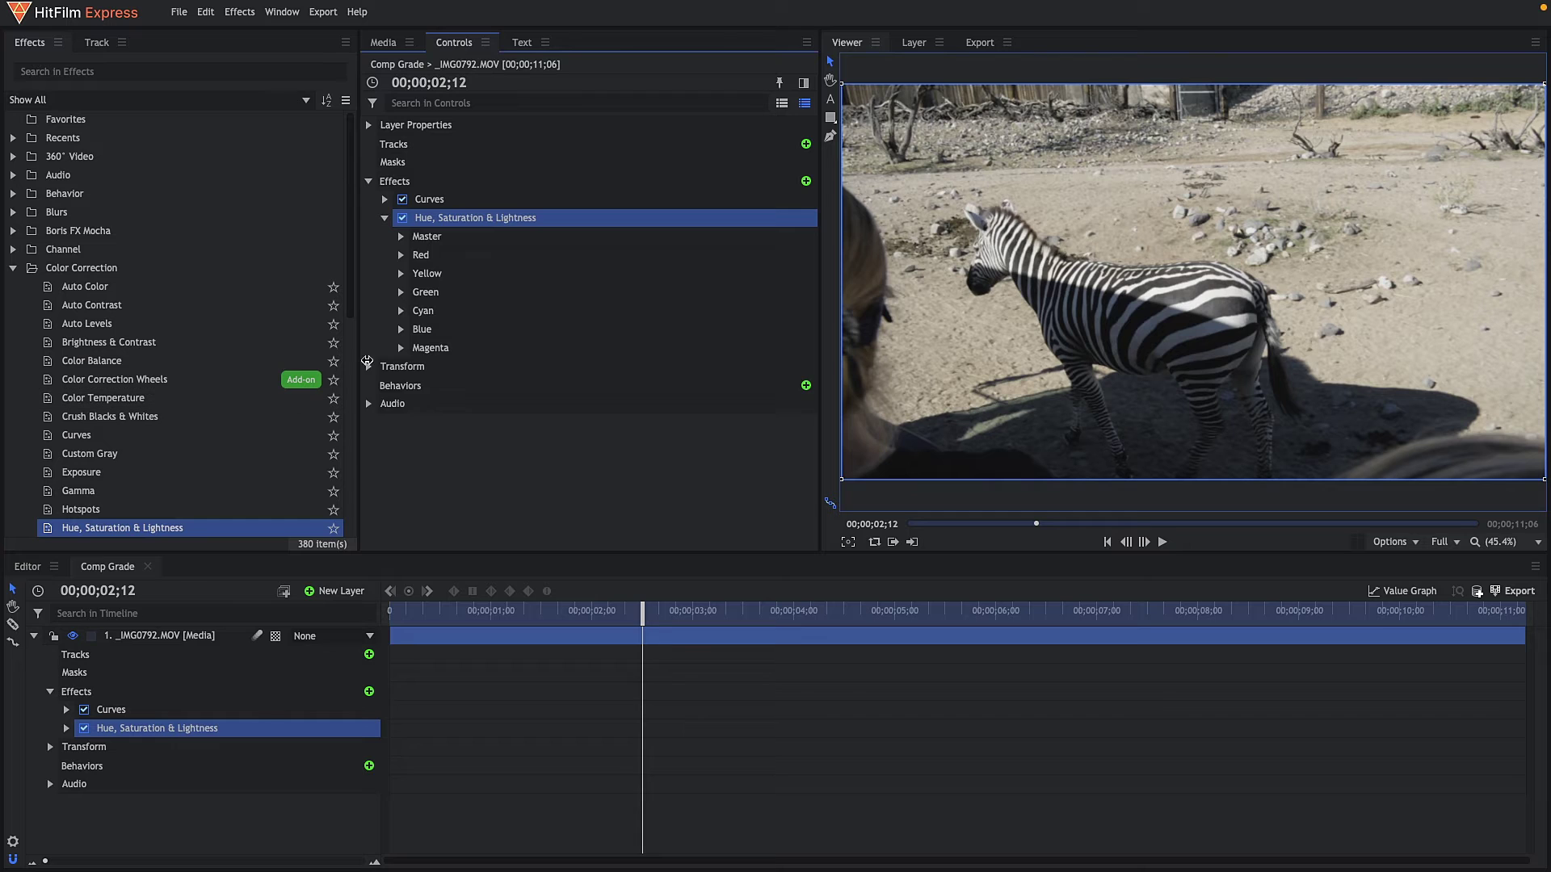
left_click(400, 237)
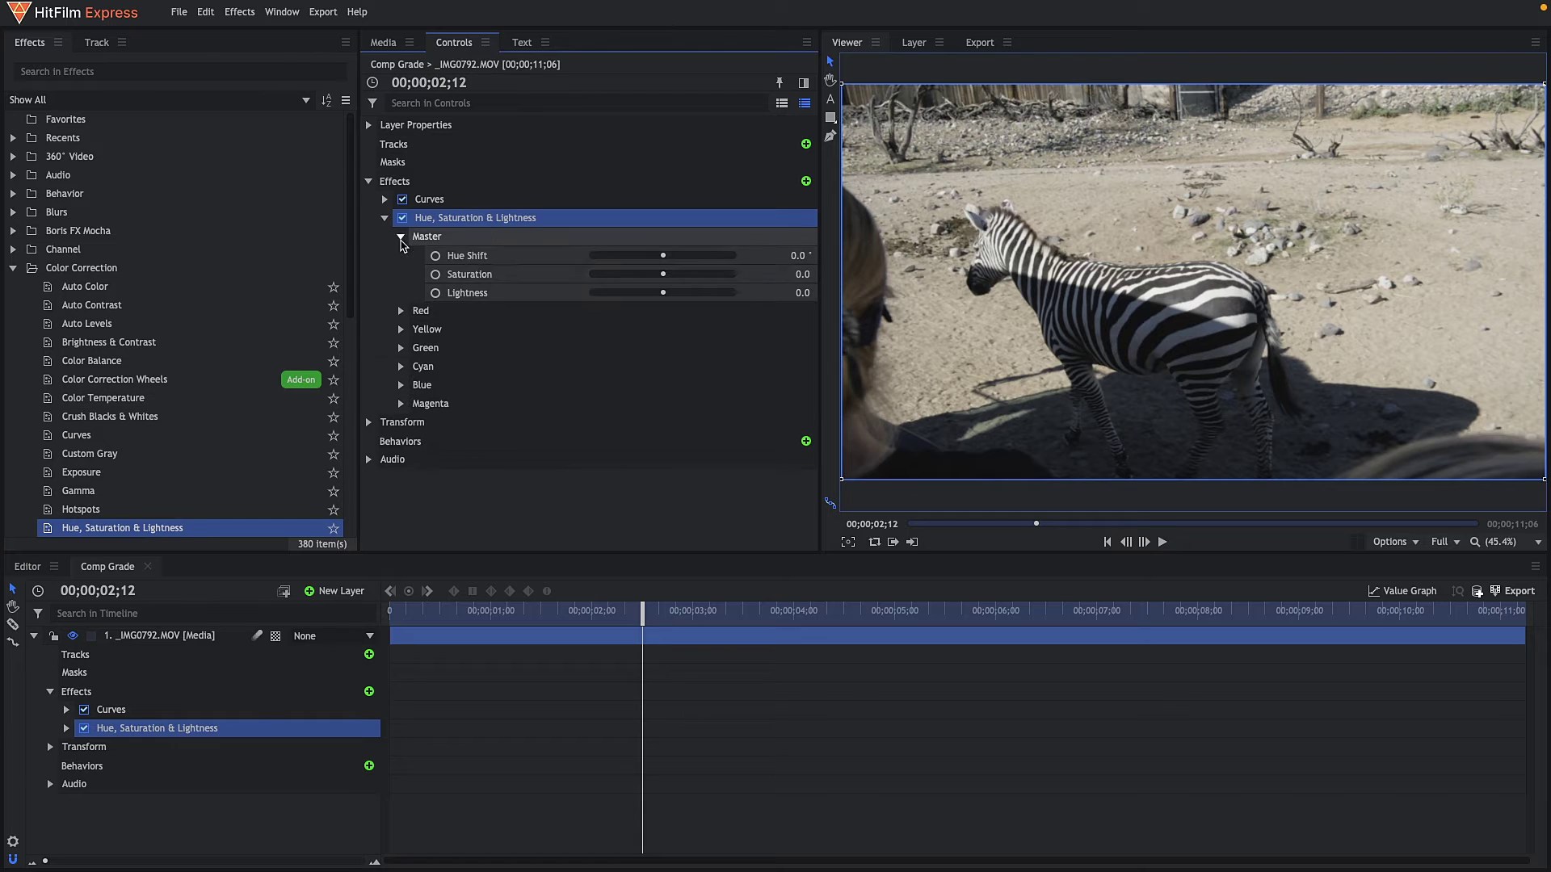
left_click(663, 275)
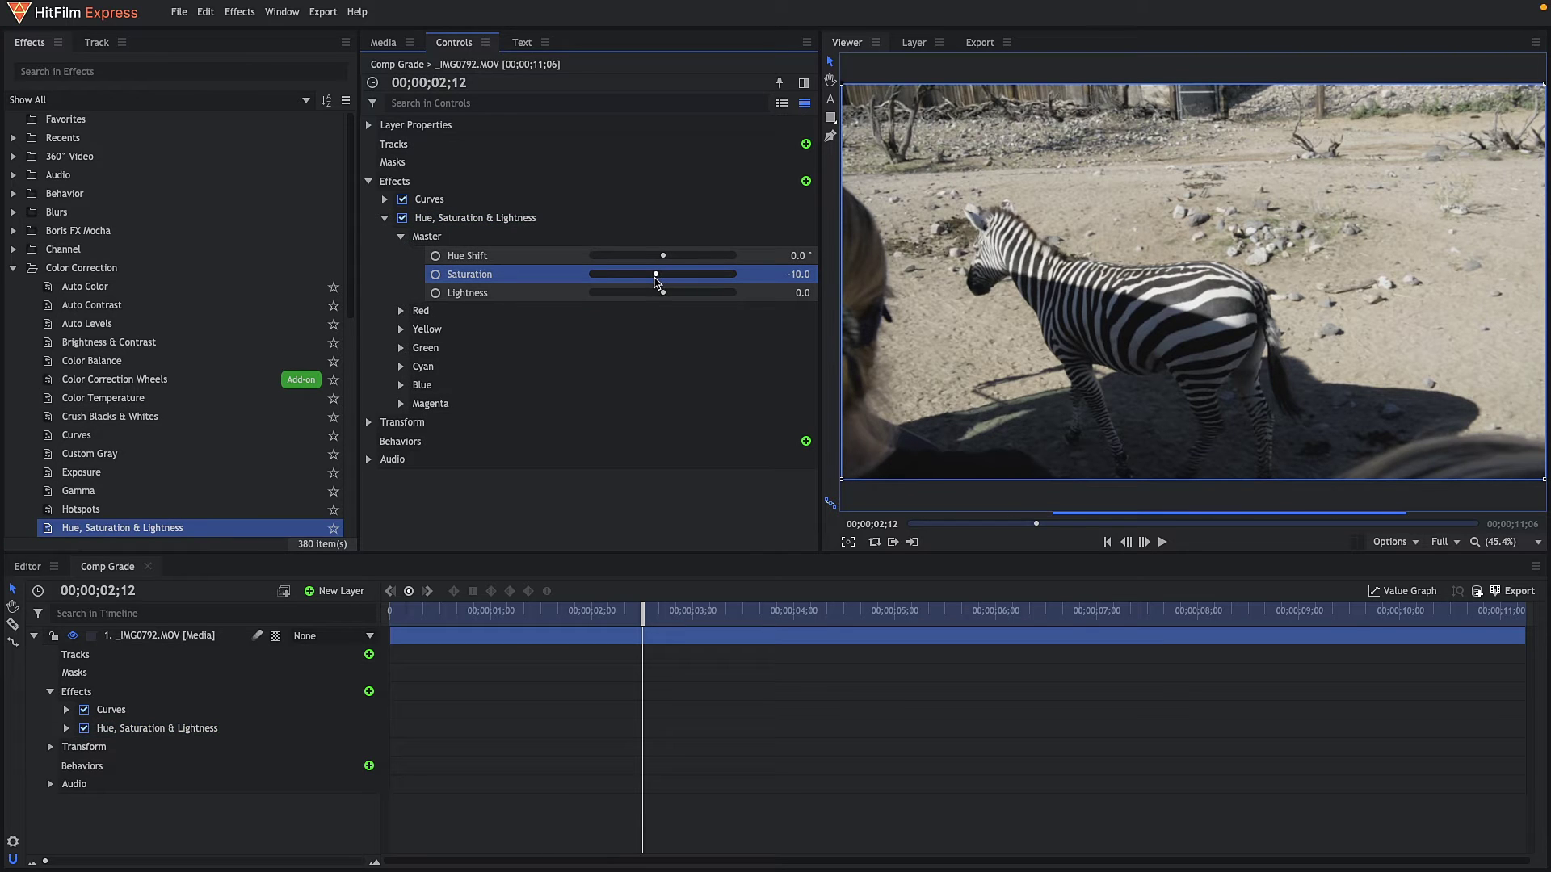
left_click_drag(664, 279, 655, 280)
Play the graded footage, return to 00;00;03;07, and compare the image with the Hue, Saturation & Lightness effect off and on.
left_click_drag(1036, 525, 1087, 527)
left_click(1163, 542)
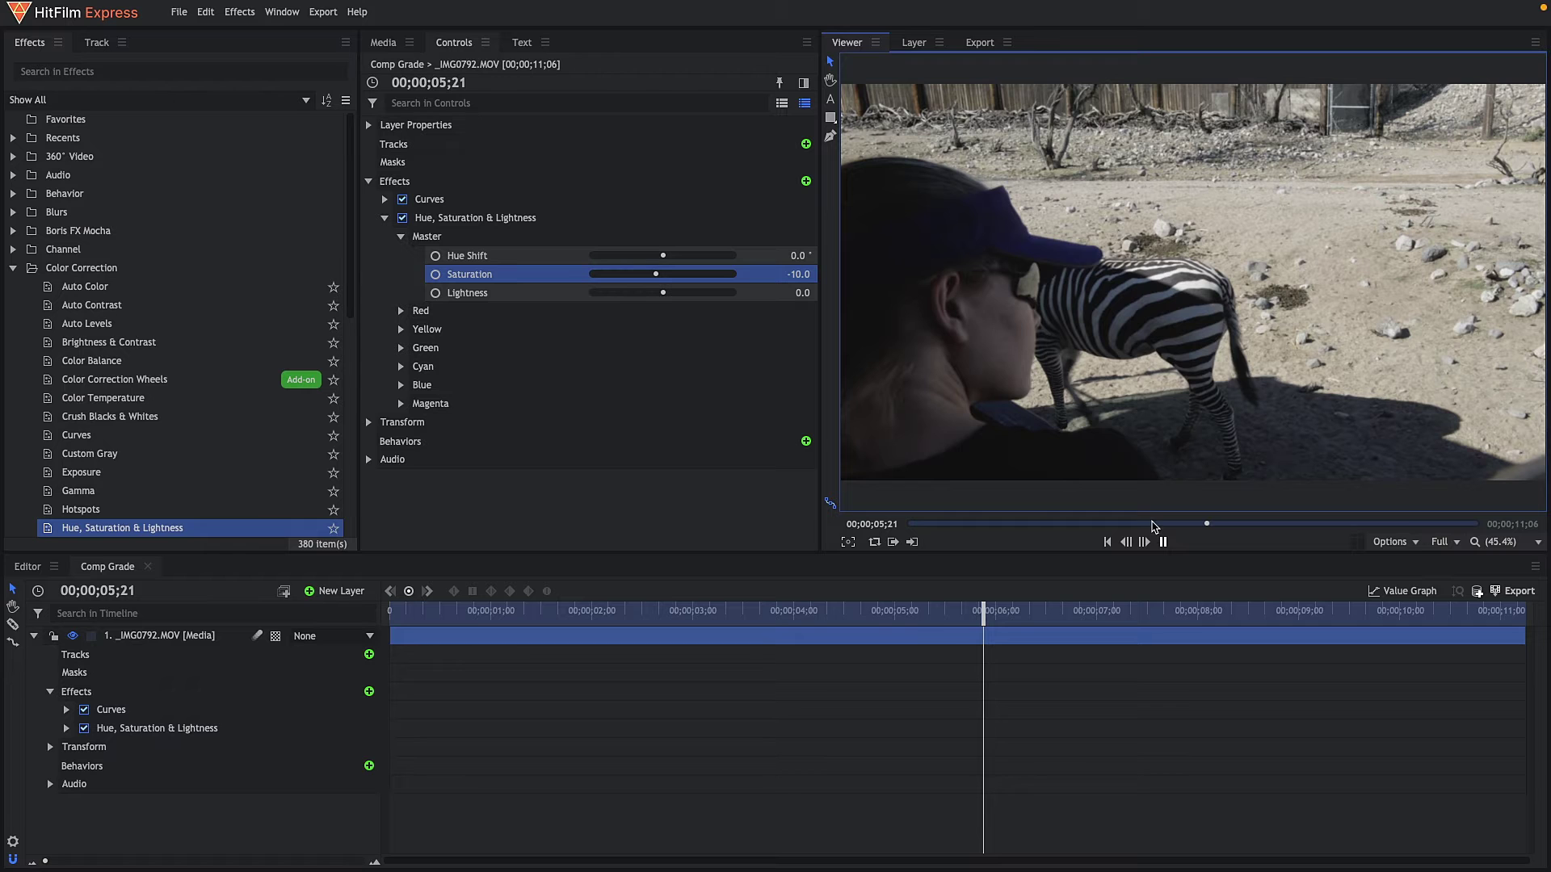
left_click_drag(1123, 523, 1076, 525)
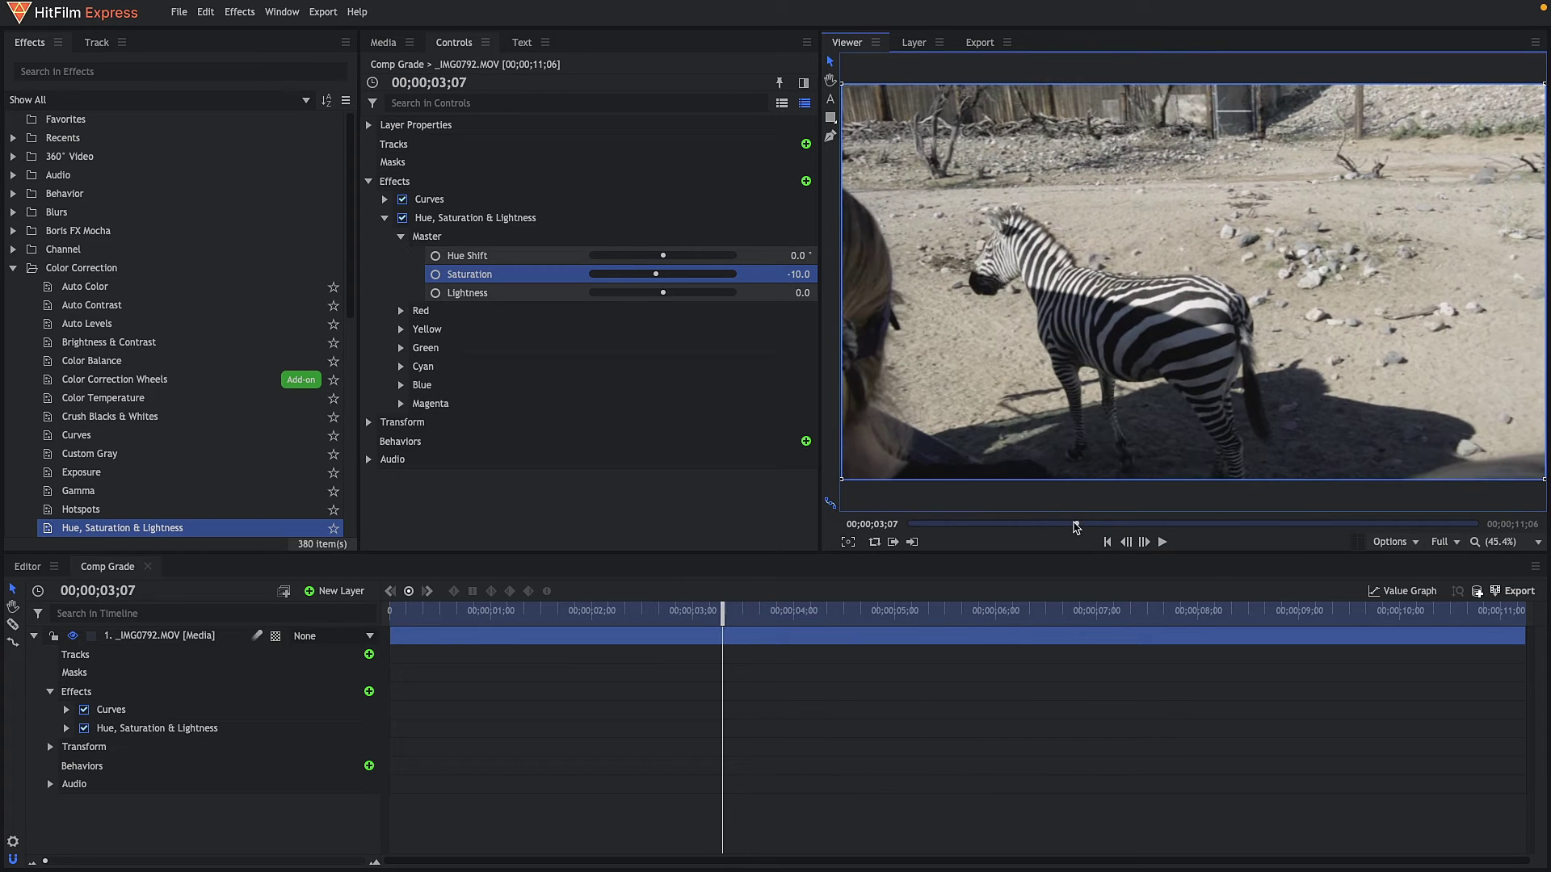
left_click(385, 219)
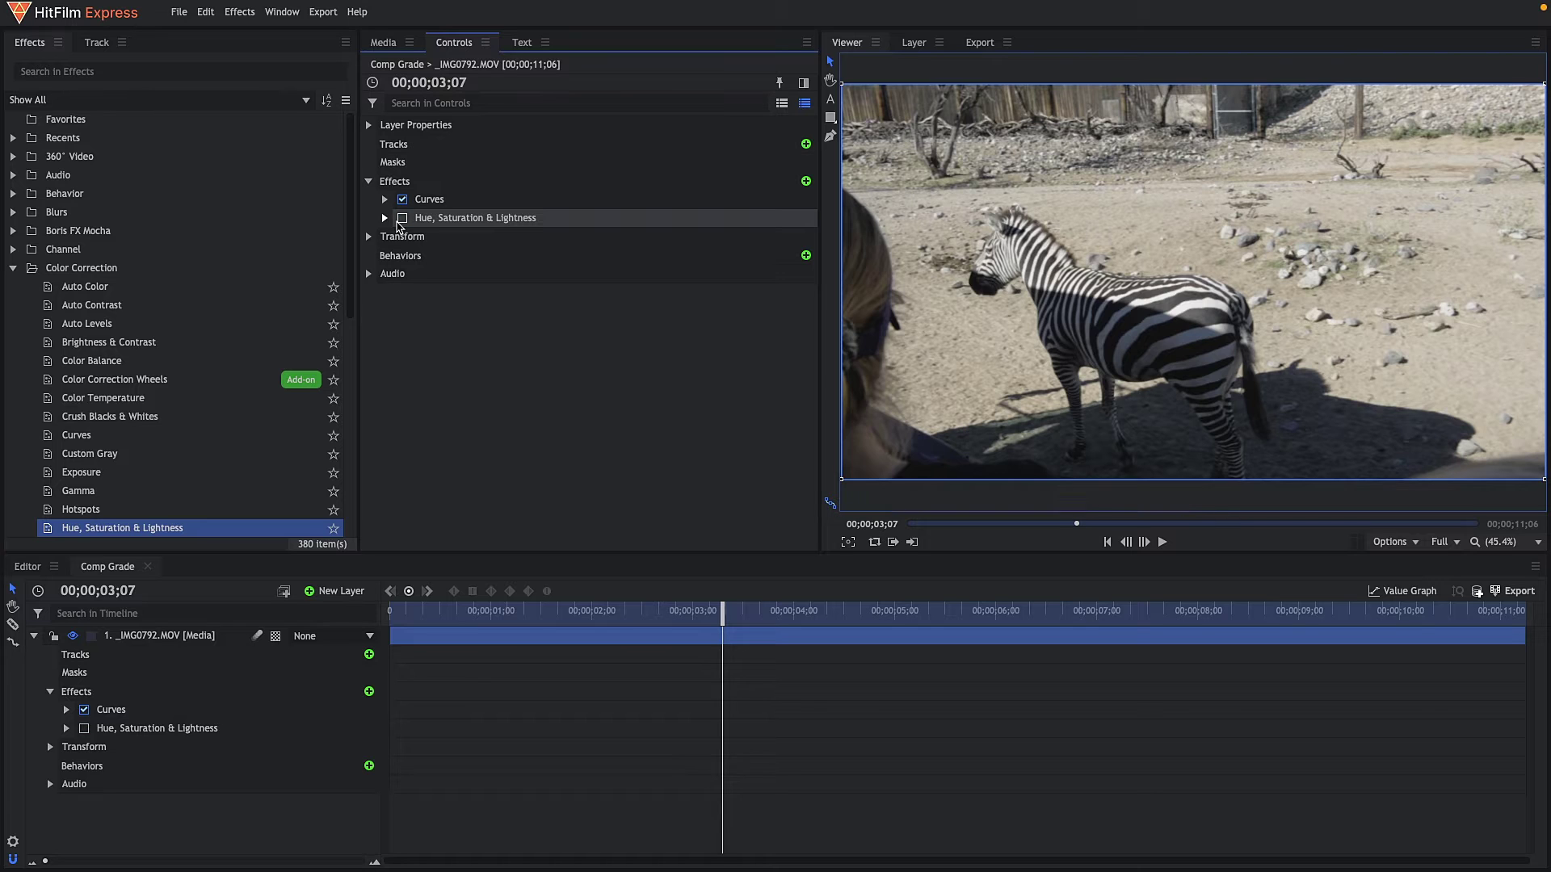
Add the Color Balance effect to the clip layer and set its Shadows to Red -8, Green 8 and Blue 16.
scroll(113, 416, "down", 2)
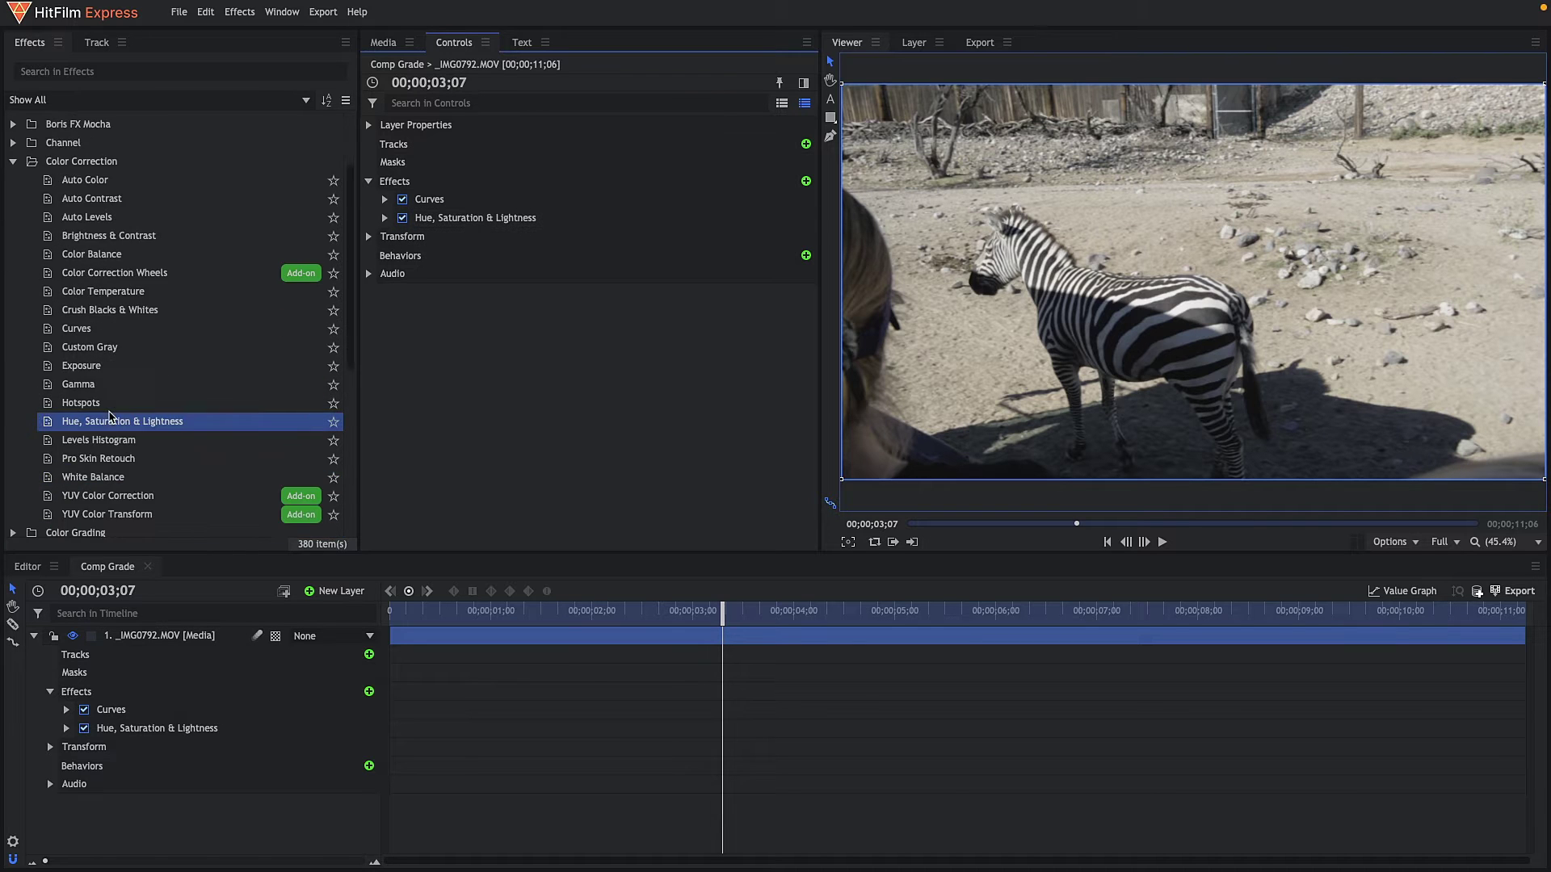
scroll(42, 314, "up", 2)
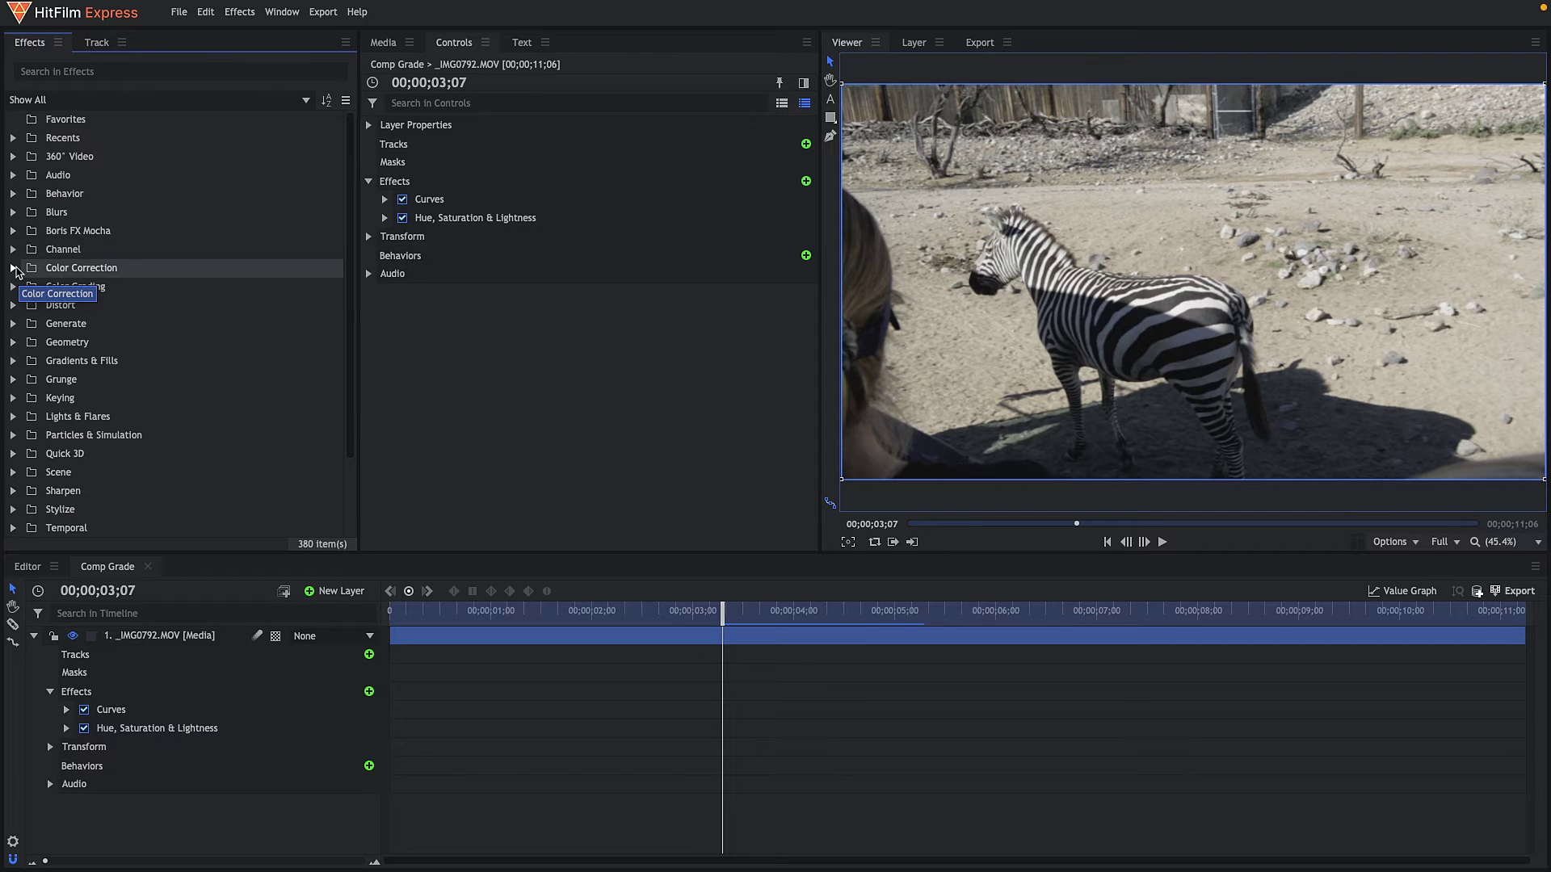
left_click(14, 269)
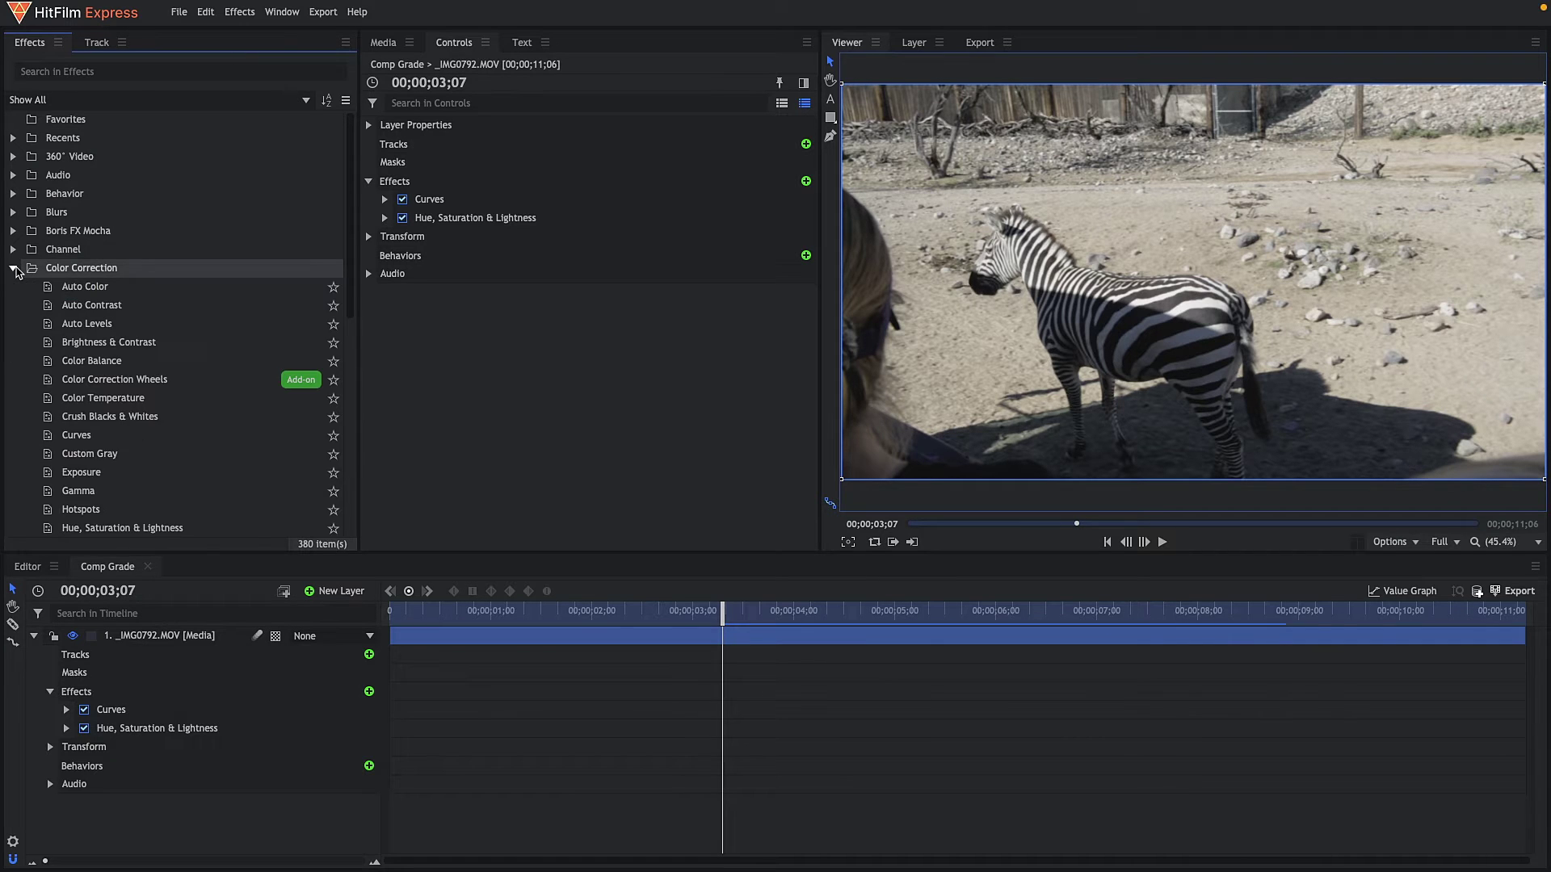
double_click(111, 368)
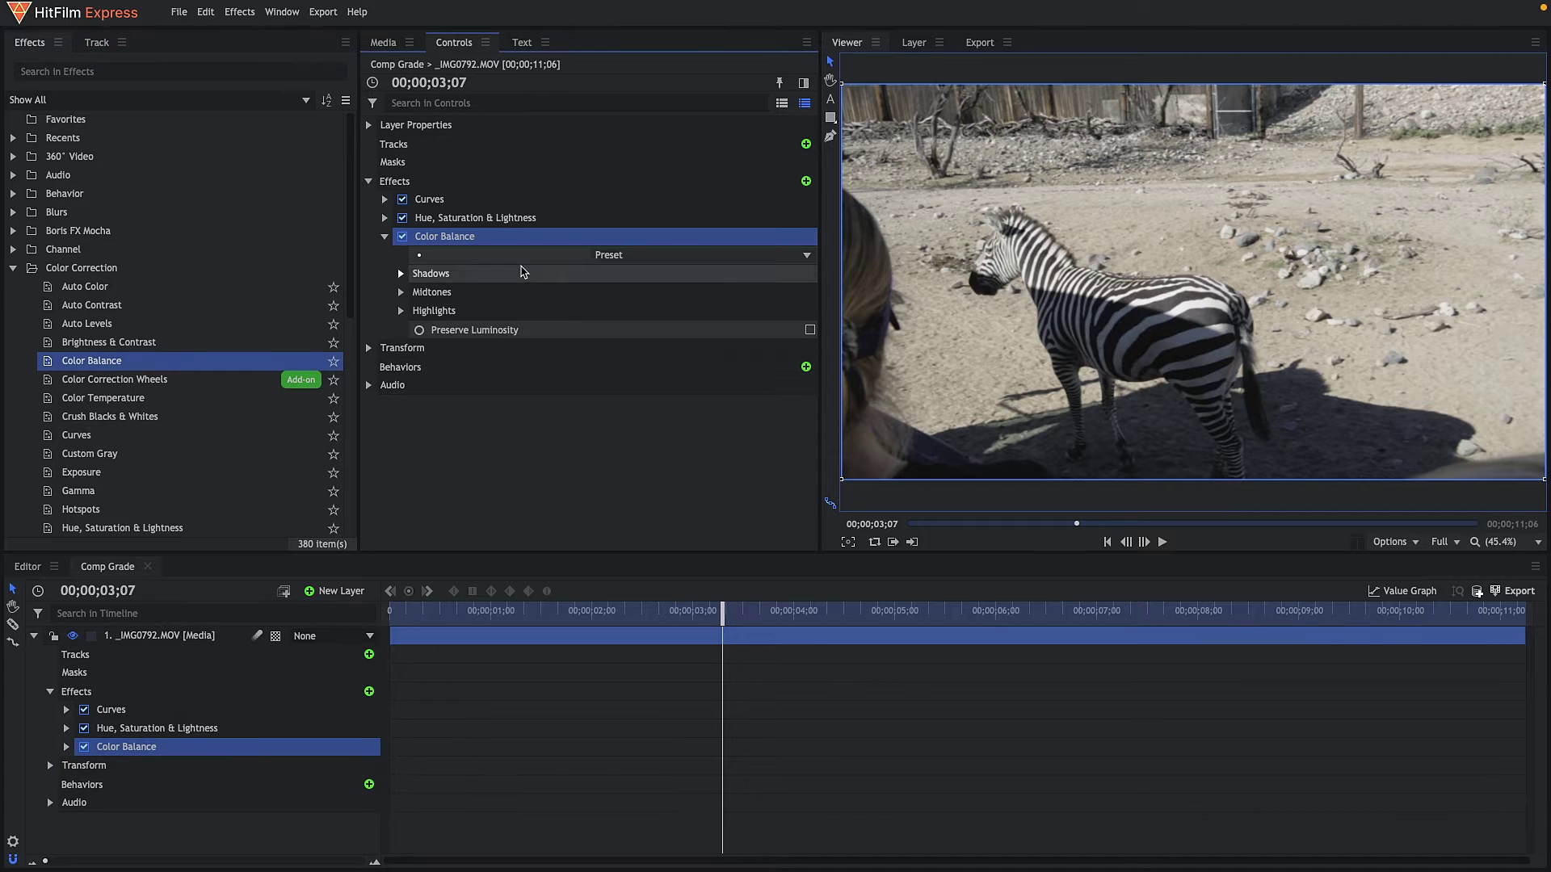
left_click(401, 274)
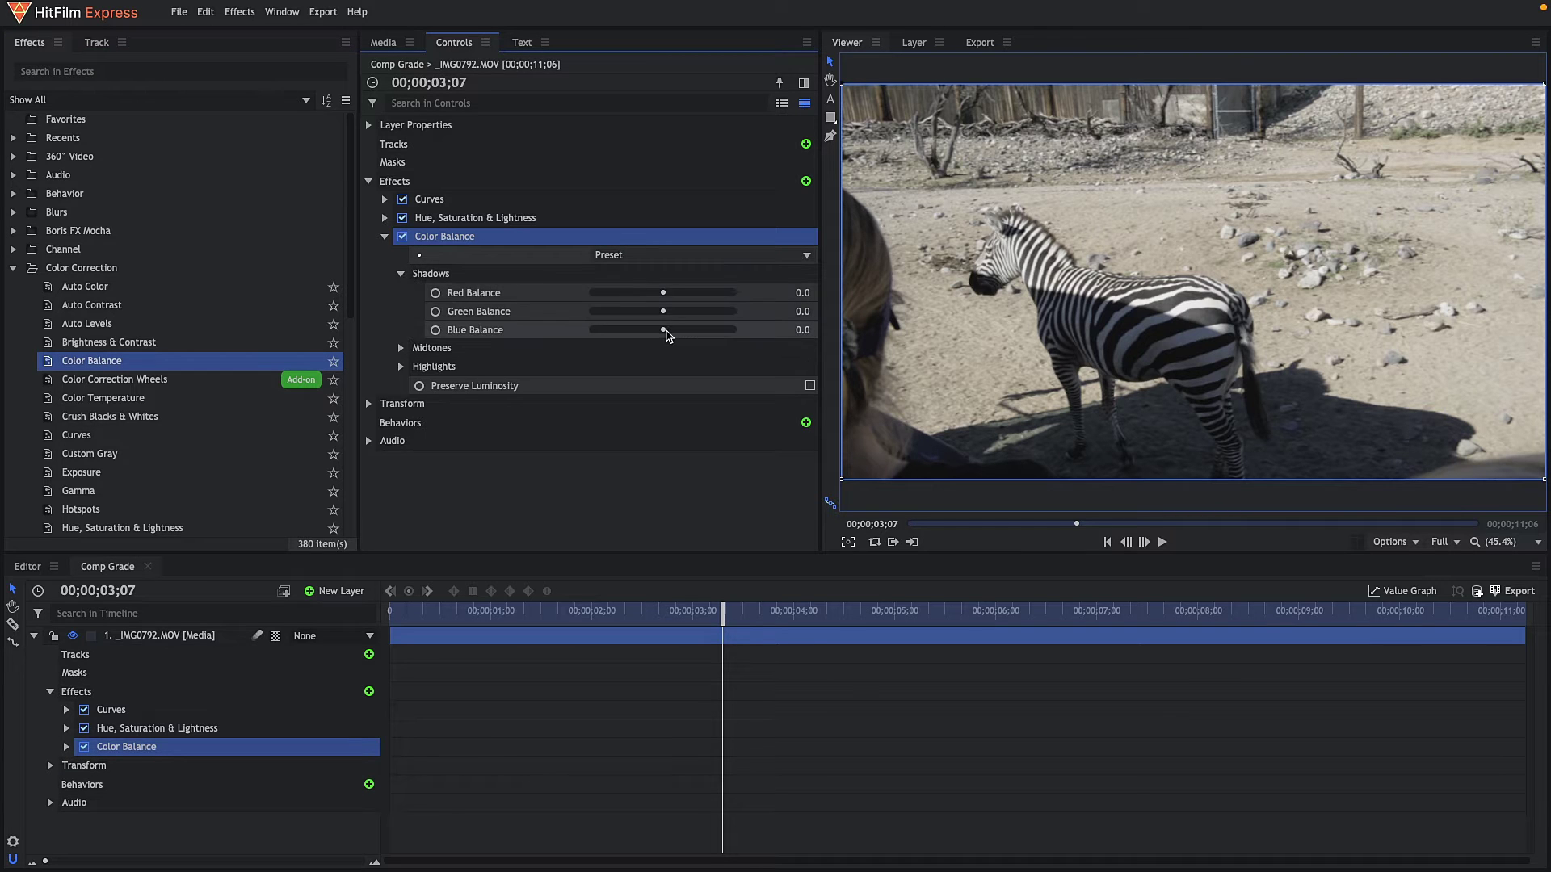
left_click_drag(663, 331, 657, 300)
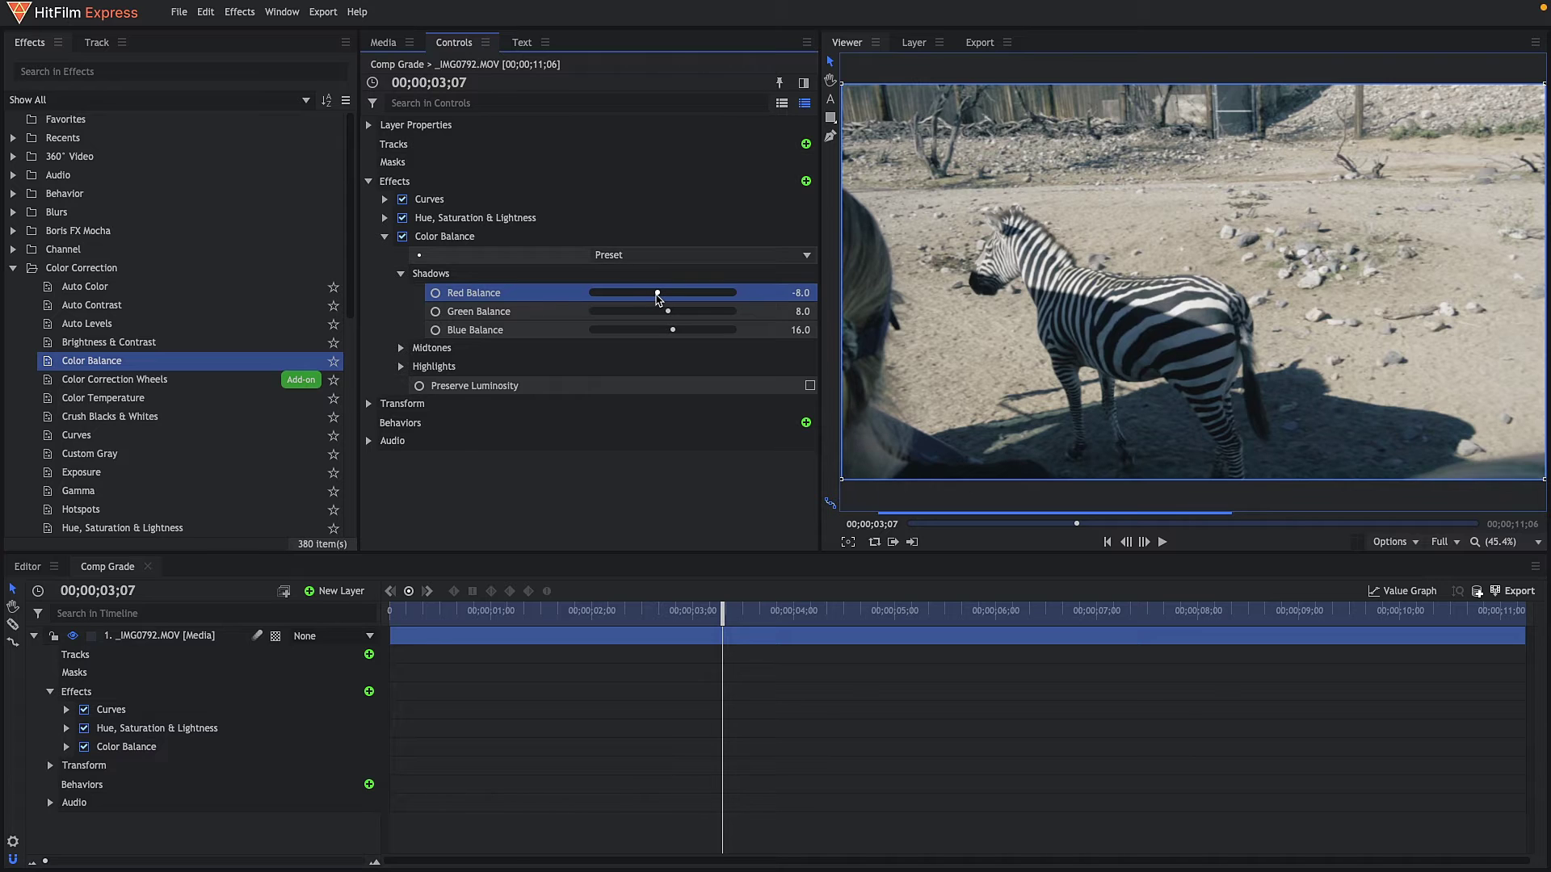
Set the Color Balance effect's Midtones to Red 12, Green -6 and Blue -10, and turn on Preserve Luminosity.
left_click(630, 256)
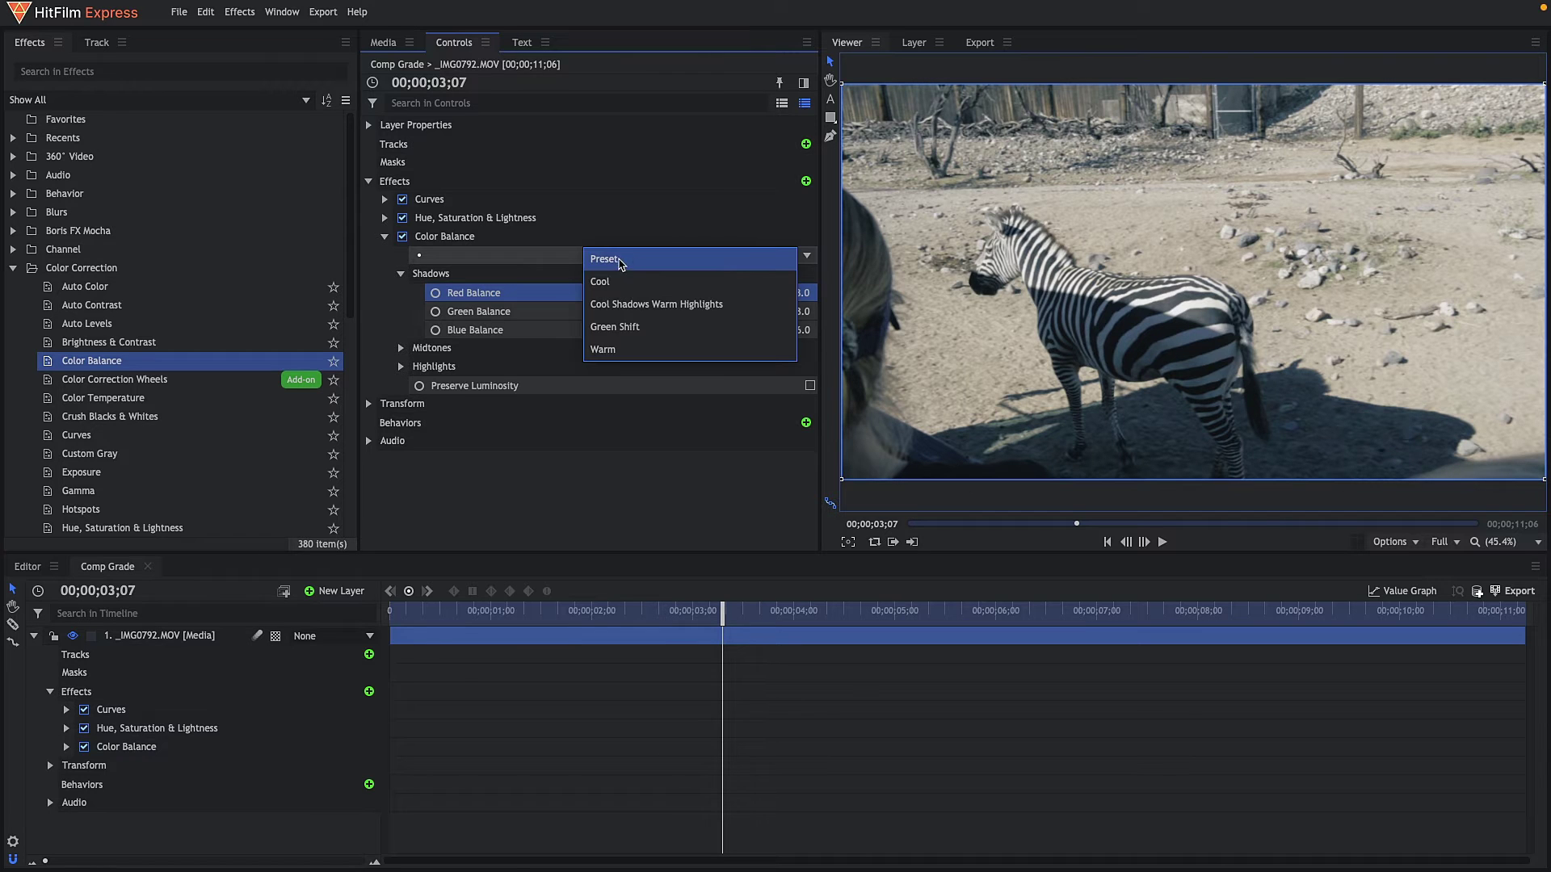
left_click(414, 267)
left_click(402, 273)
left_click(401, 292)
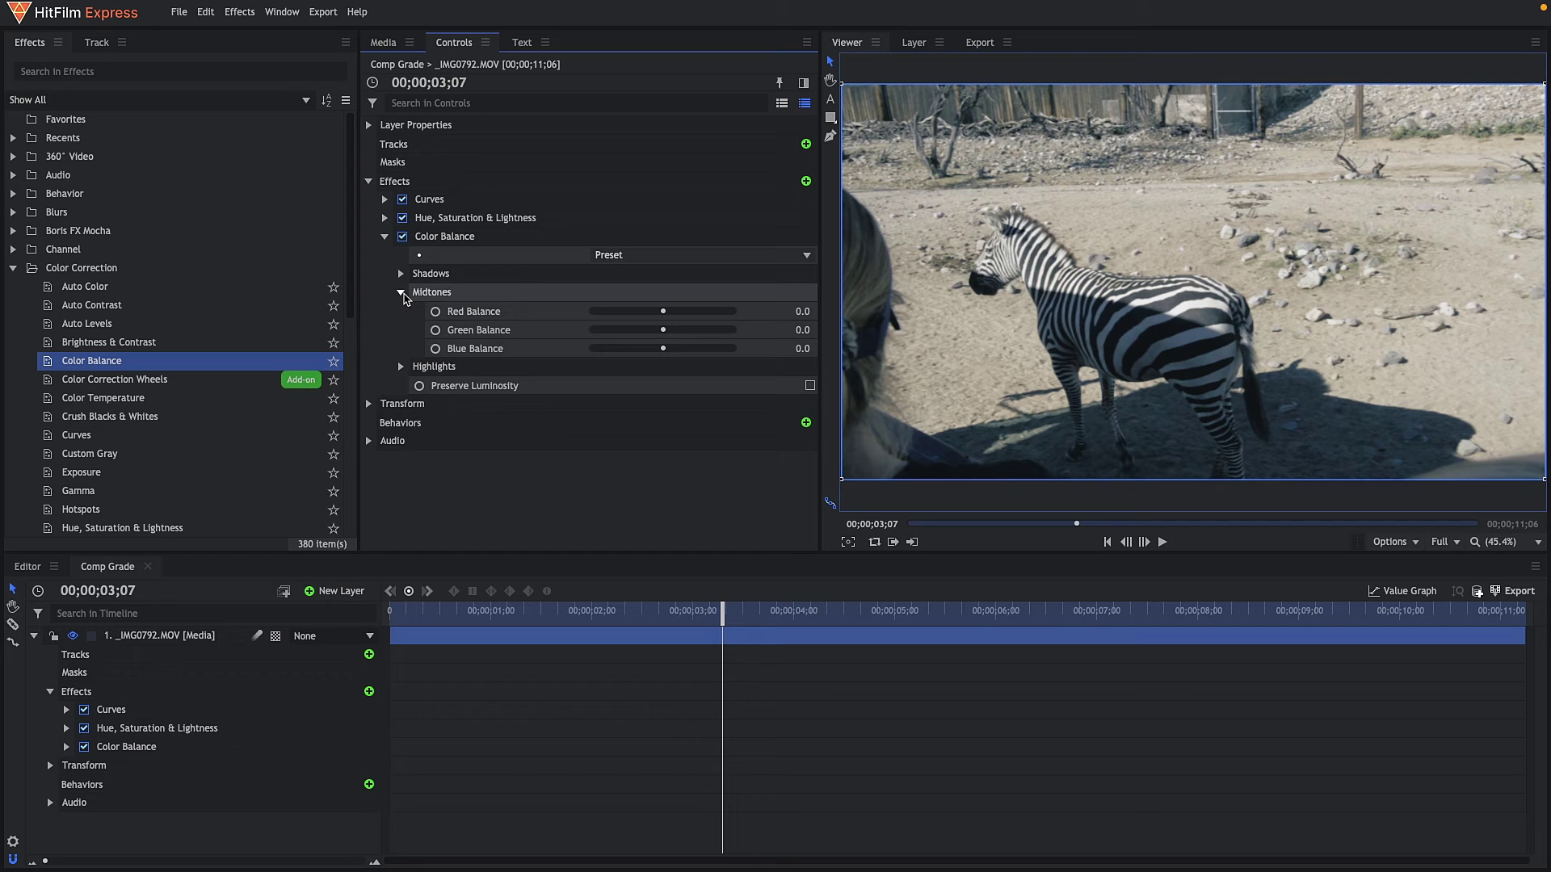
left_click(669, 319)
left_click_drag(677, 321, 655, 351)
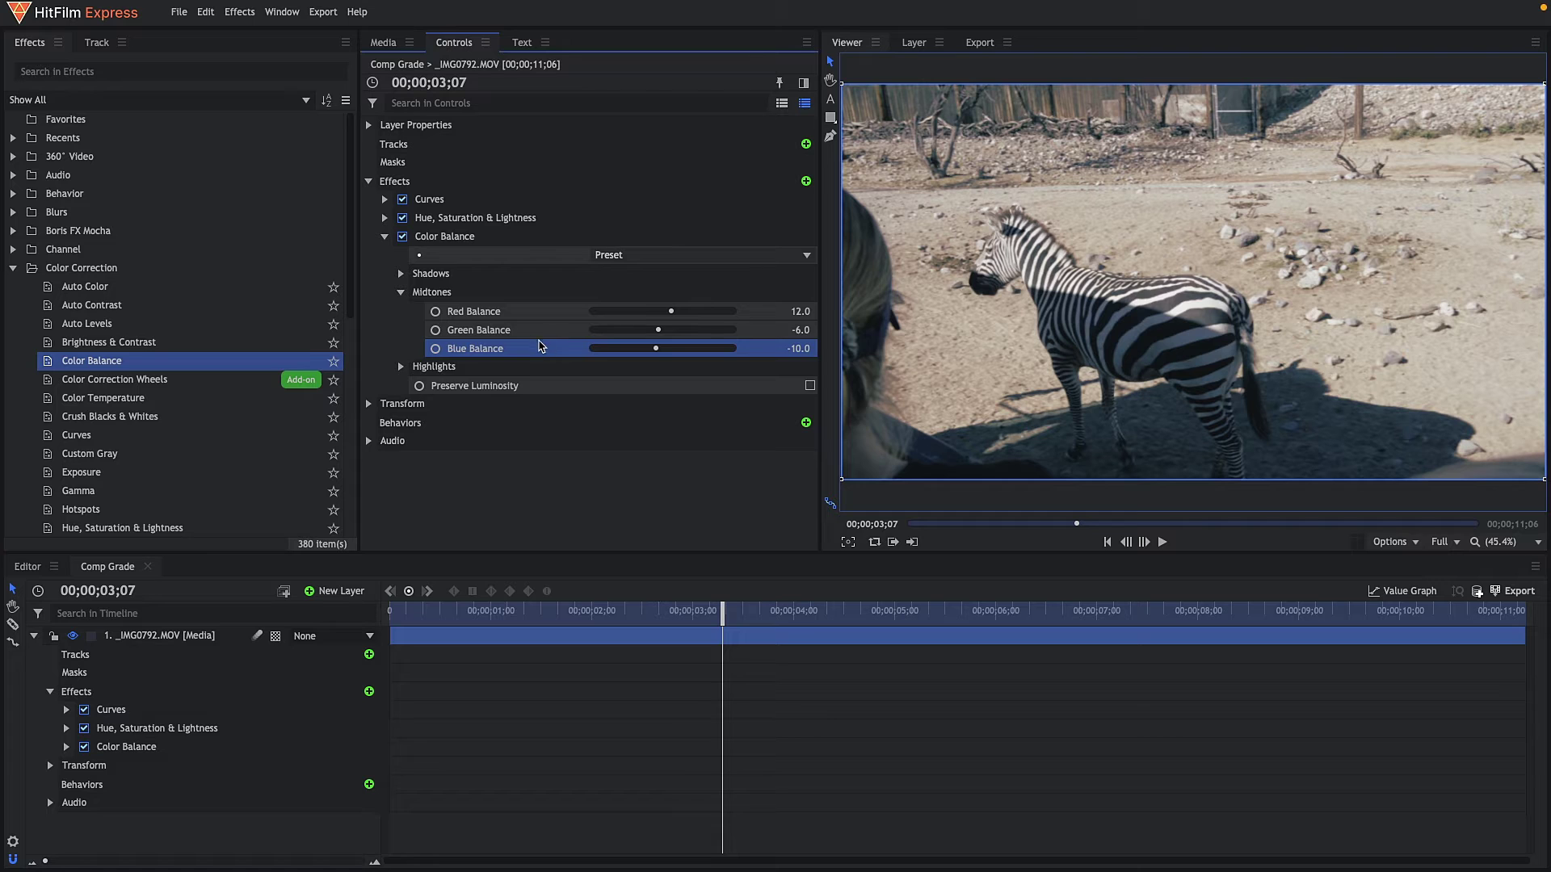
left_click(810, 385)
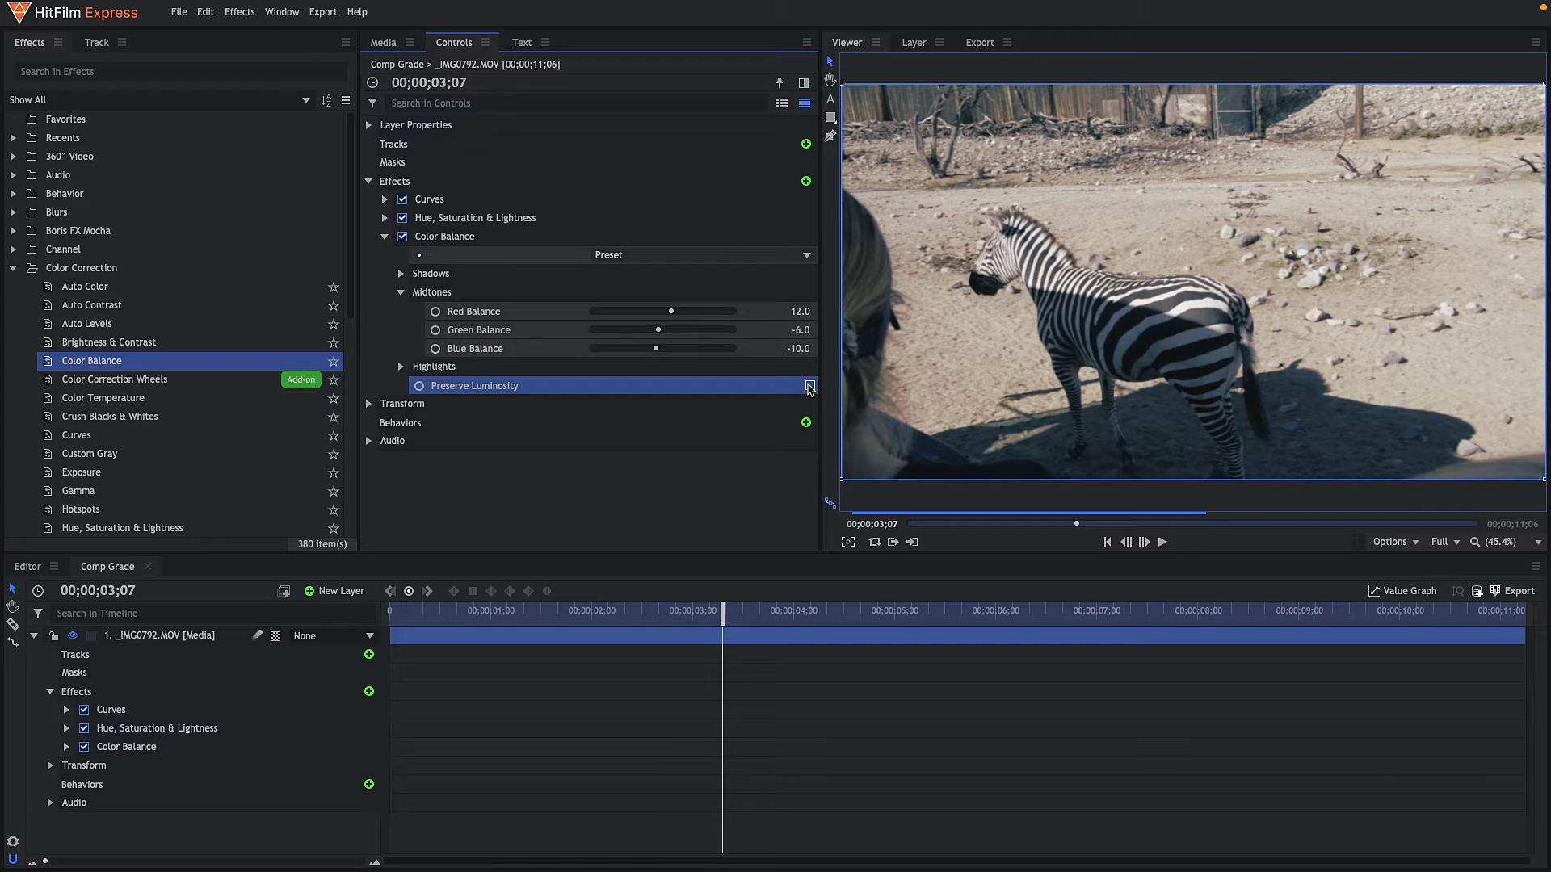
Play the graded footage, return to 00;00;03;18, and remove the Color Balance effect from the clip layer.
left_click(1161, 544)
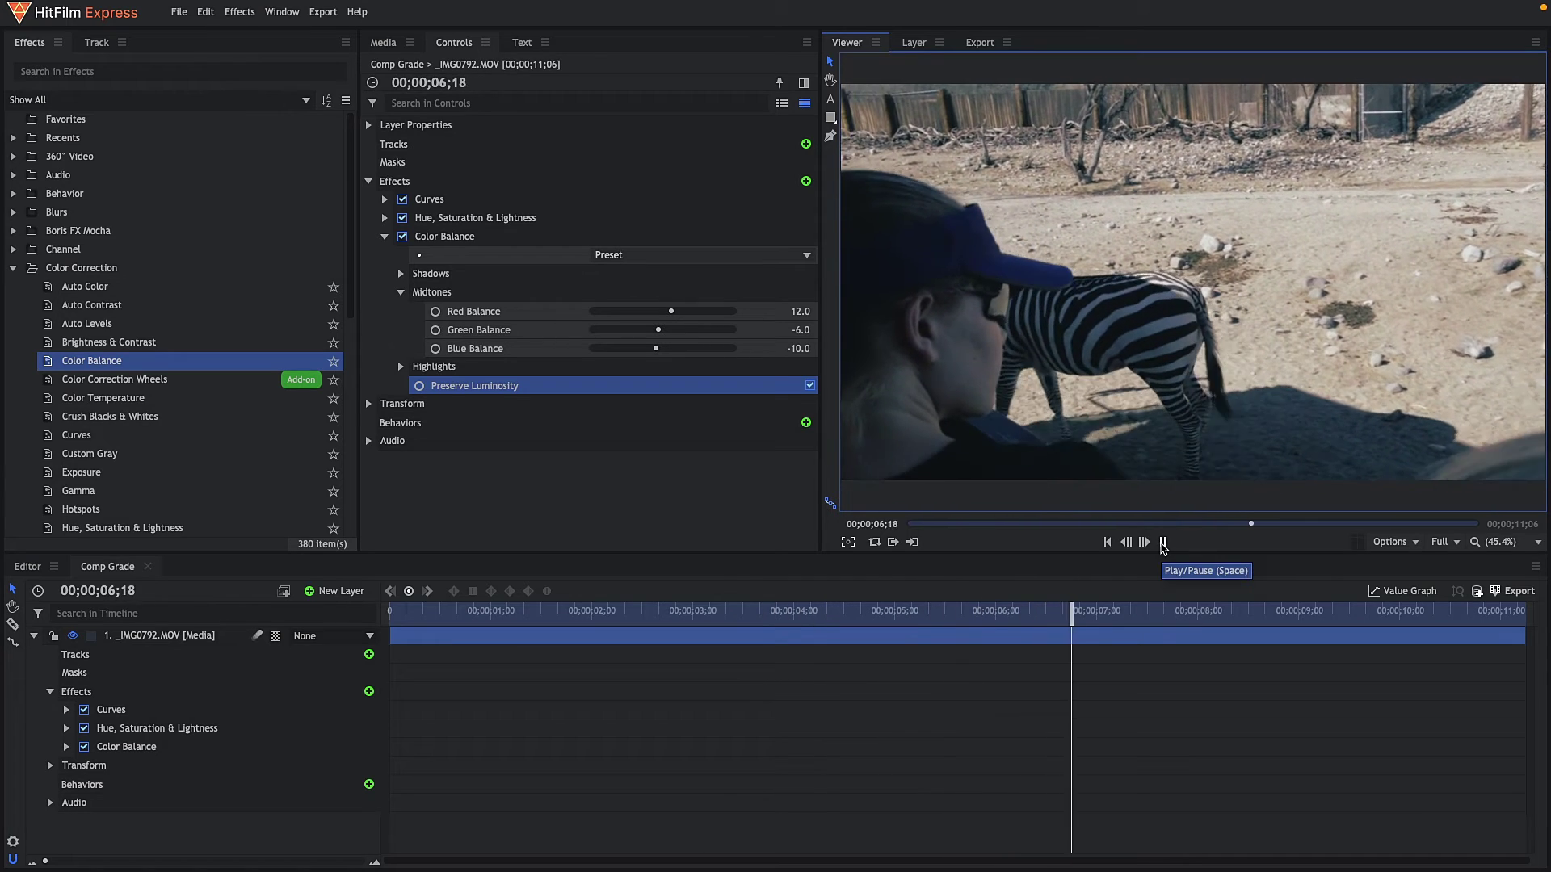
left_click(1164, 543)
left_click_drag(1240, 523, 1099, 523)
right_click(428, 234)
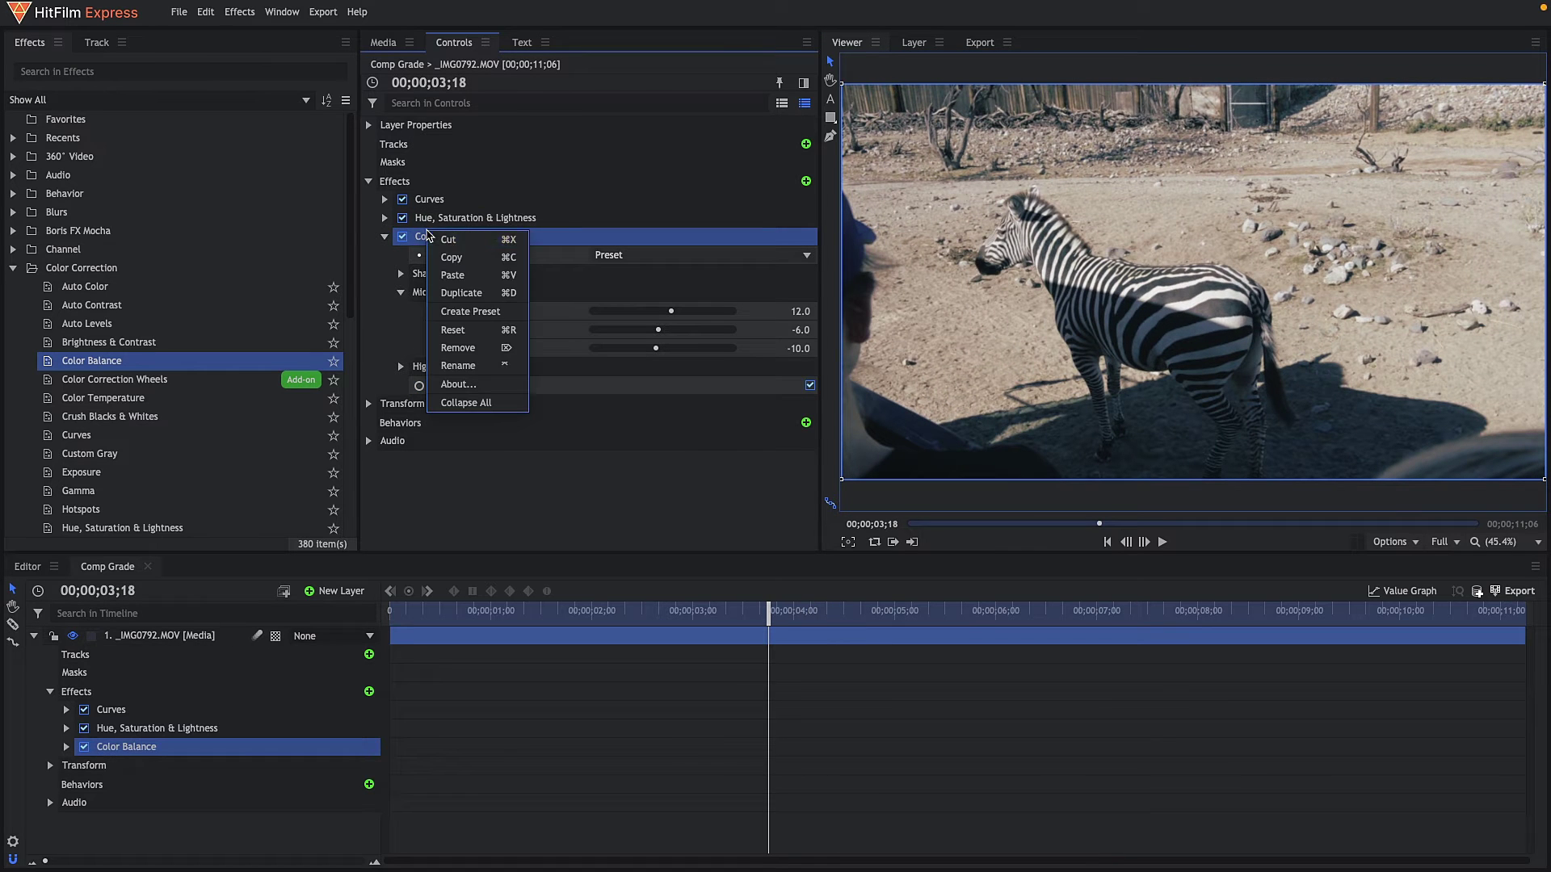
left_click(469, 349)
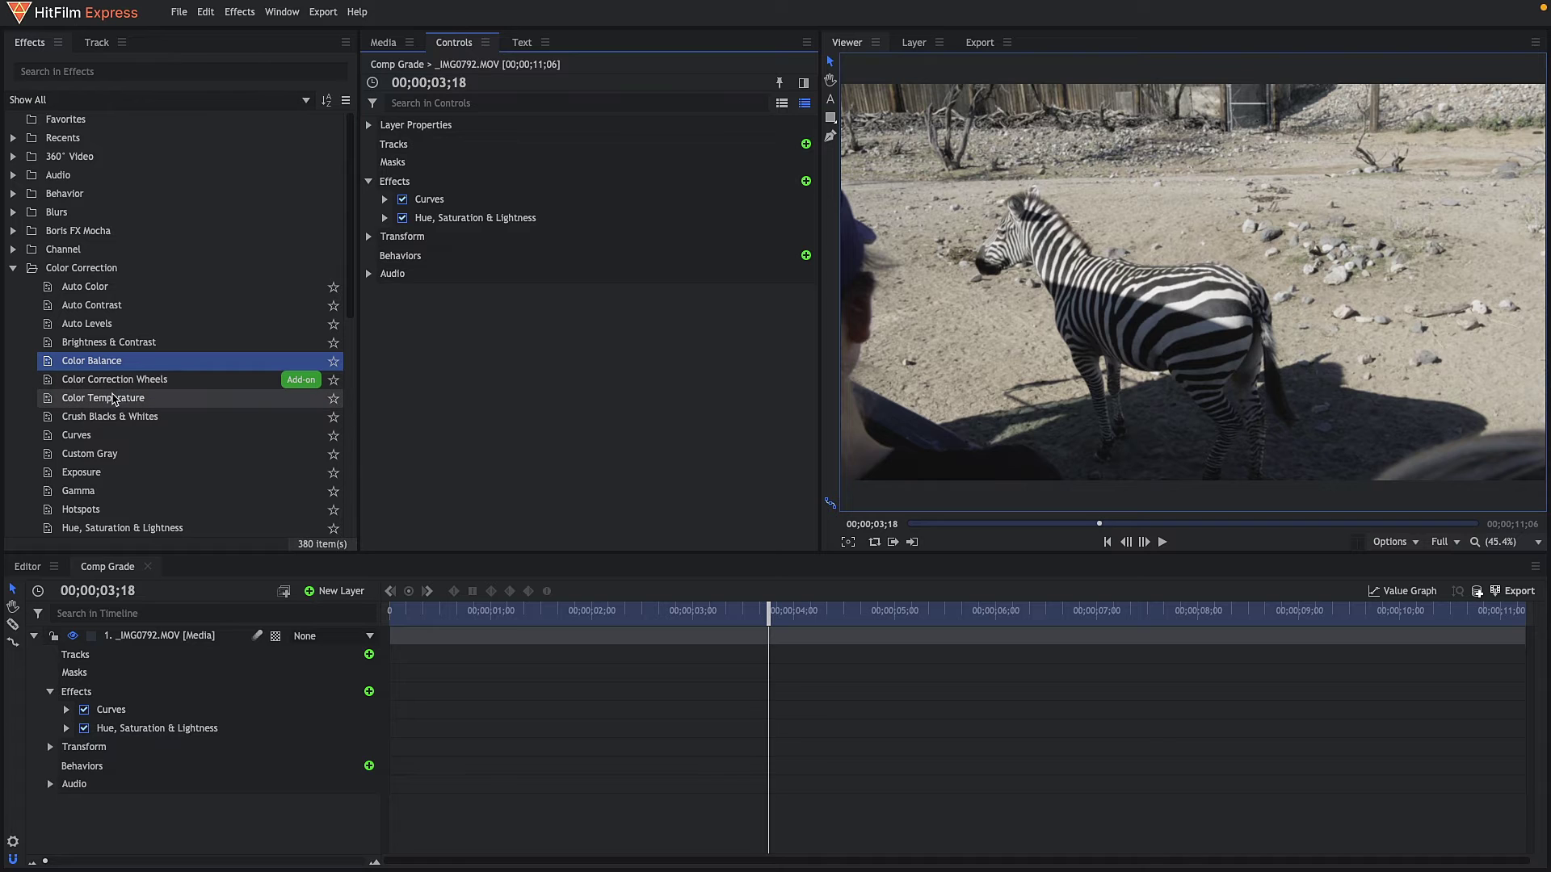
Add the Cine Style effect from the Color Grading category to the clip layer.
scroll(117, 400, "down", 3)
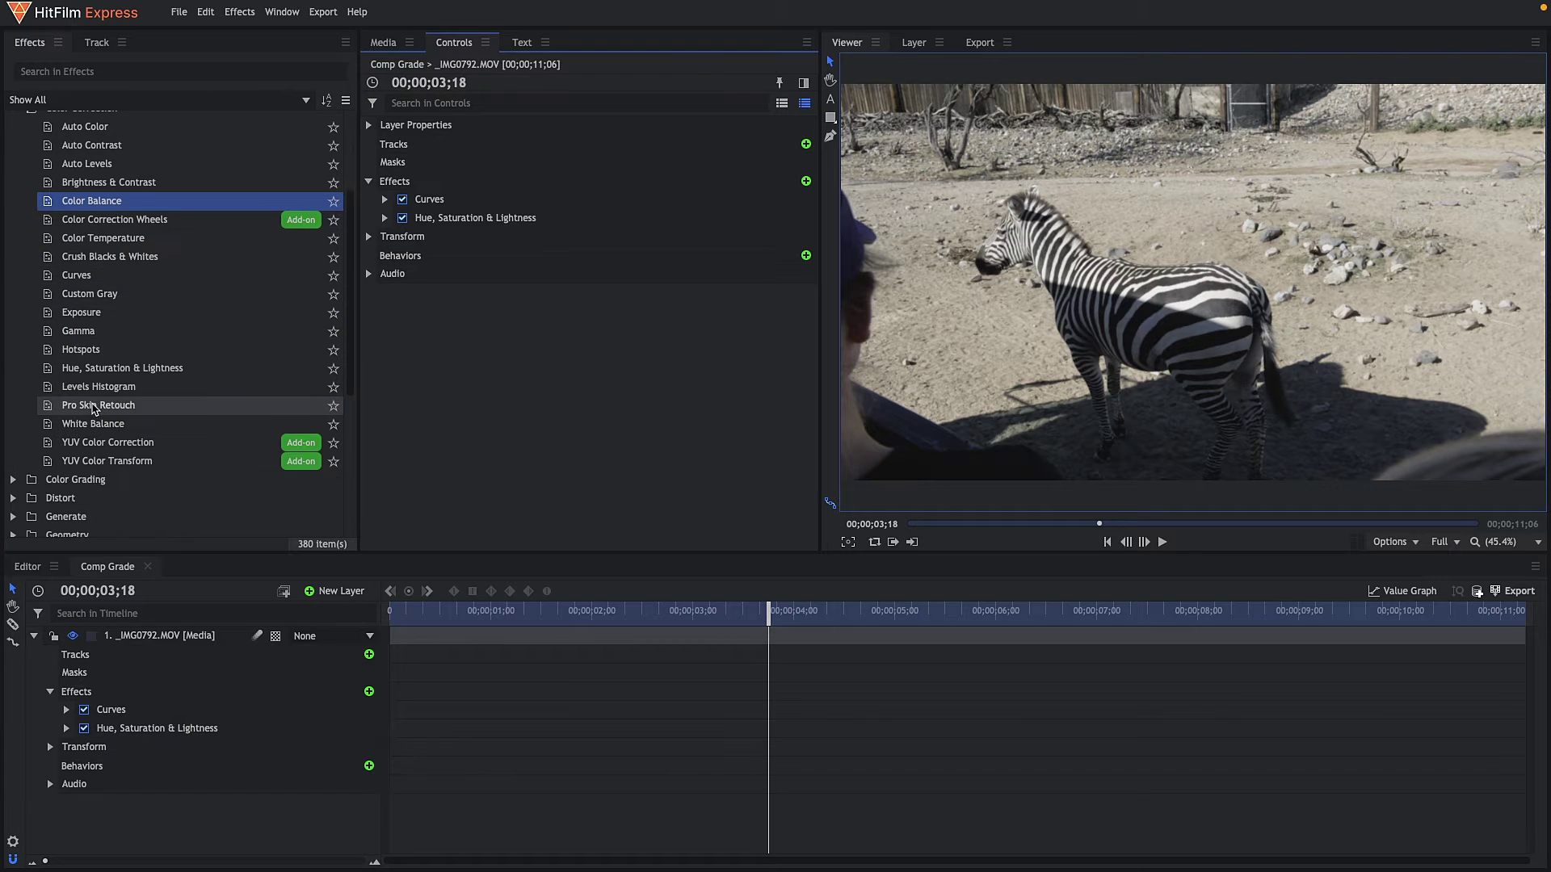
scroll(40, 215, "up", 2)
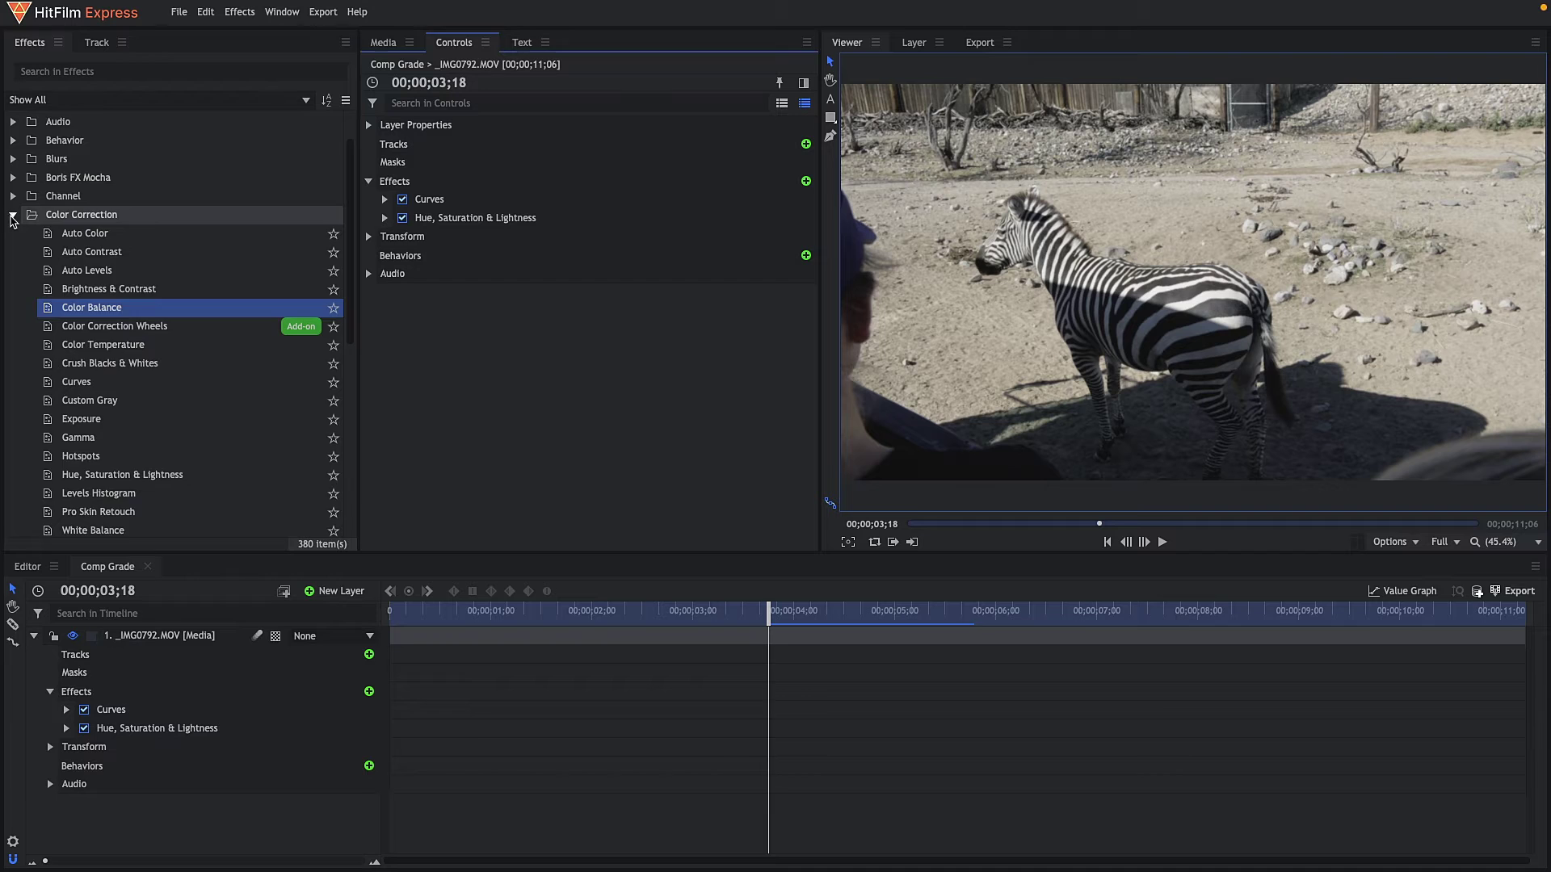
left_click(12, 215)
left_click(13, 232)
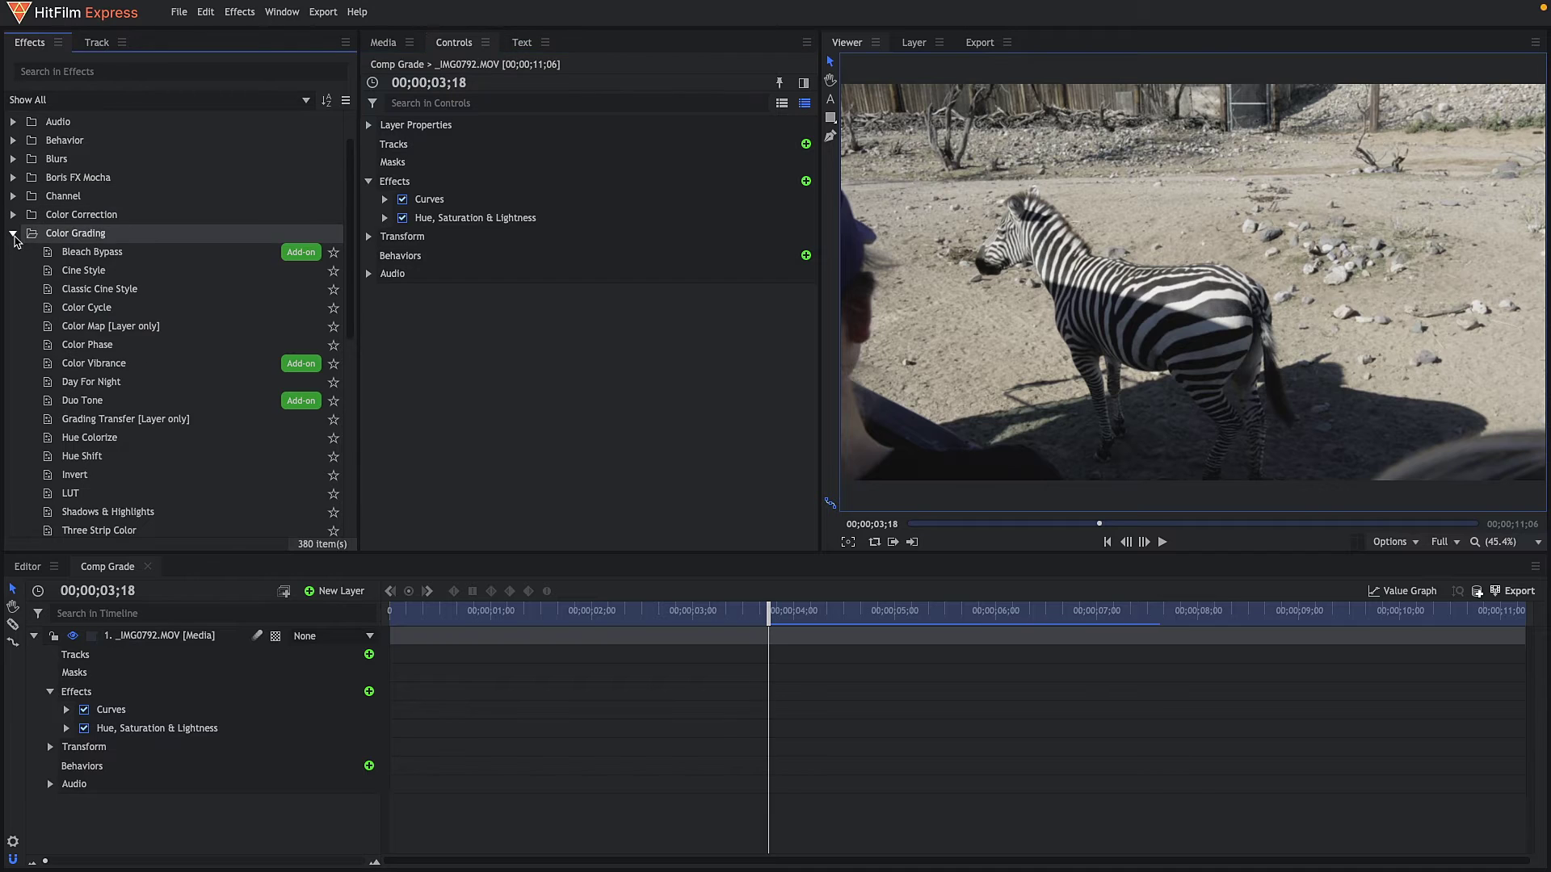
left_click(128, 293)
left_click(128, 277)
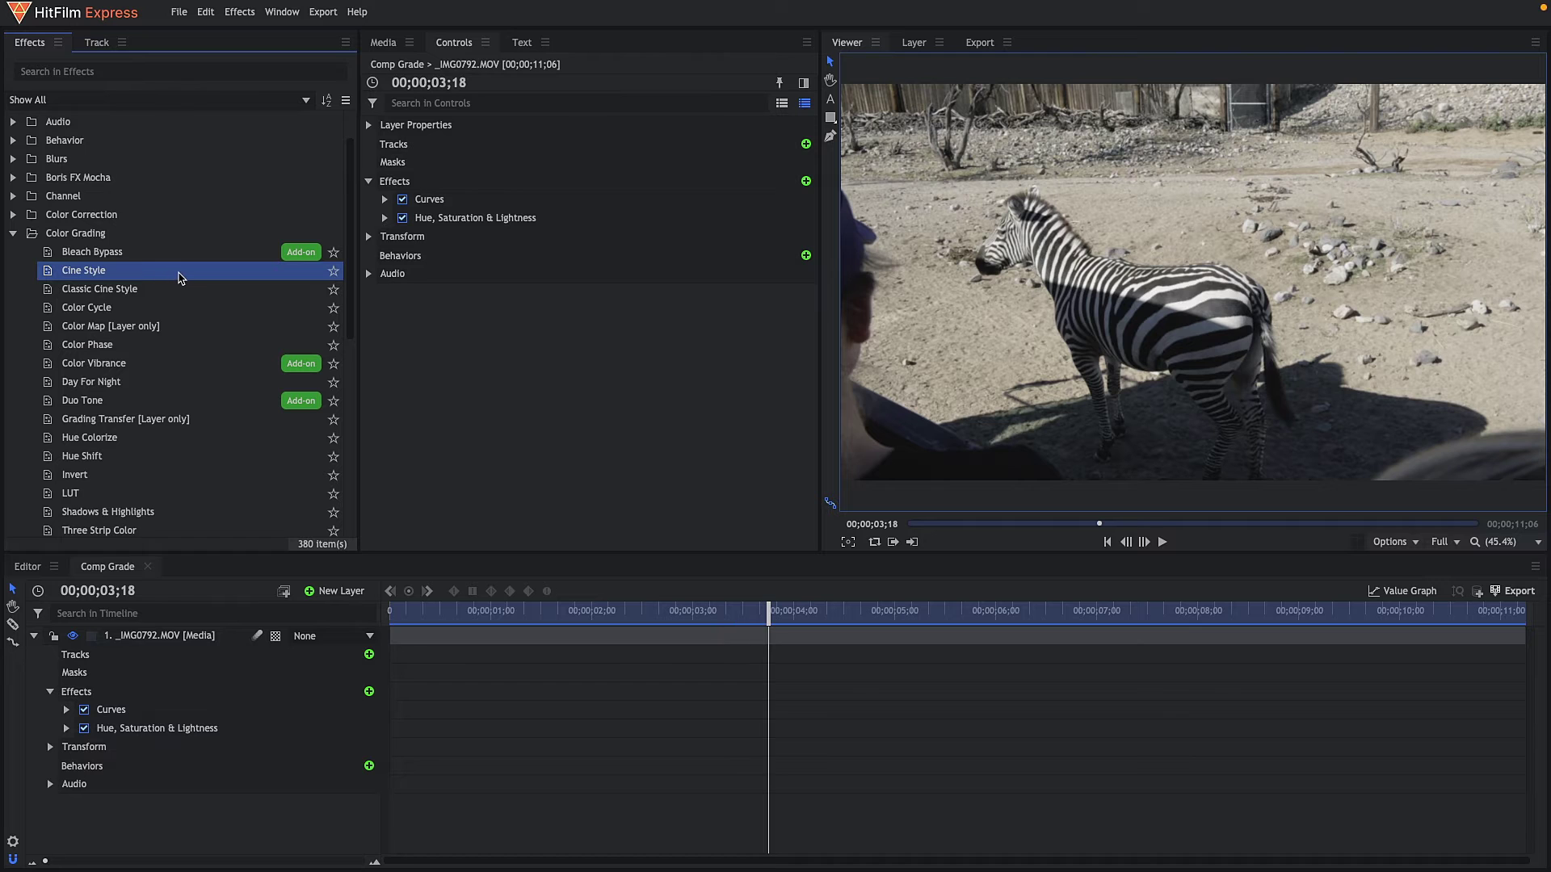
left_click(206, 637)
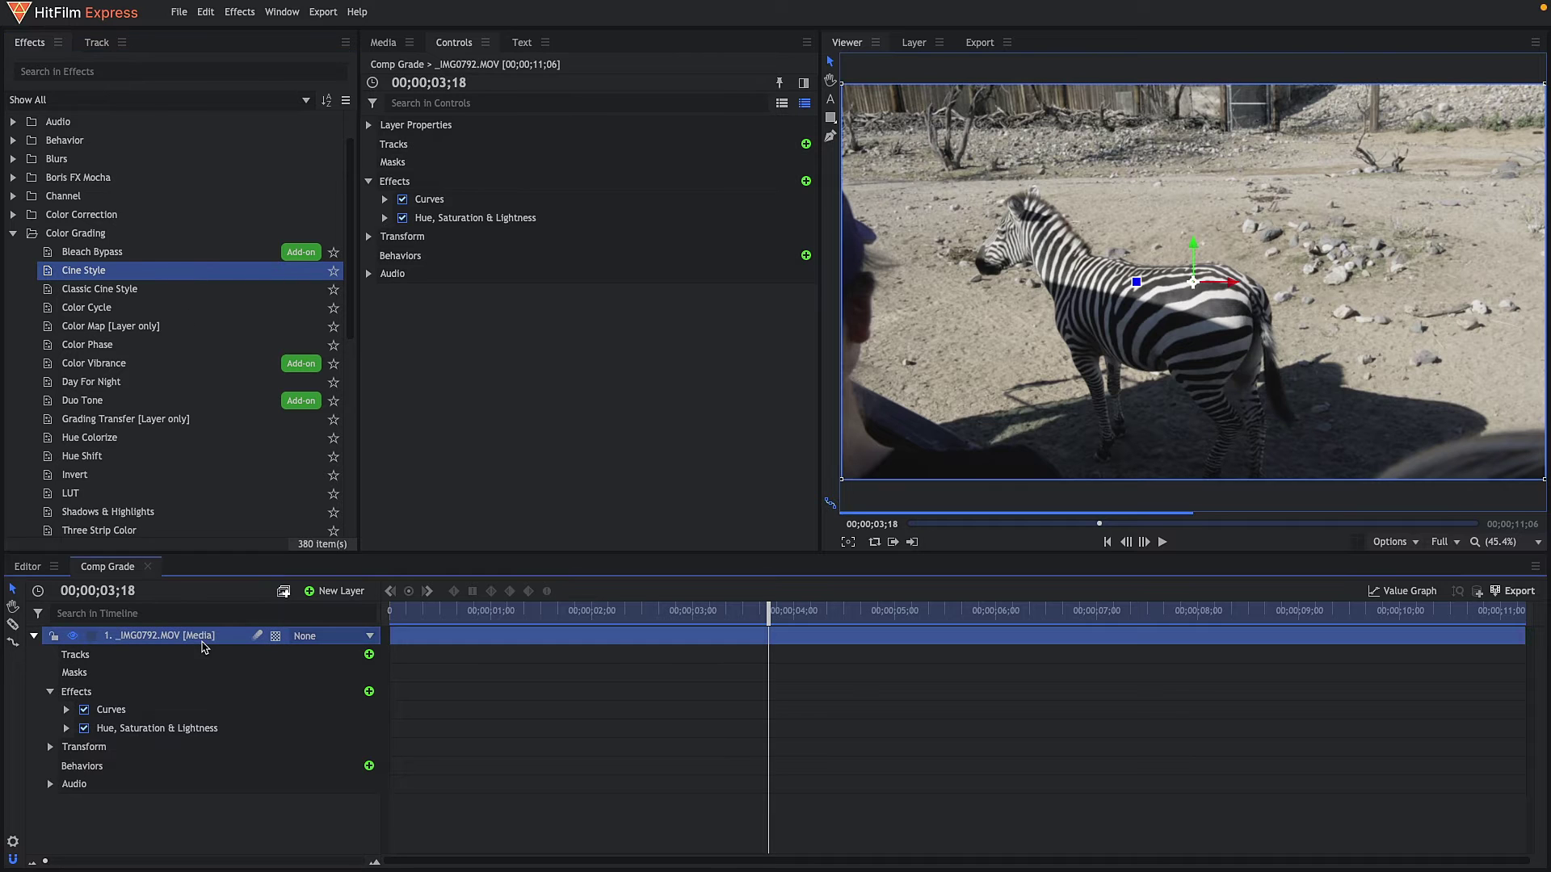
double_click(144, 274)
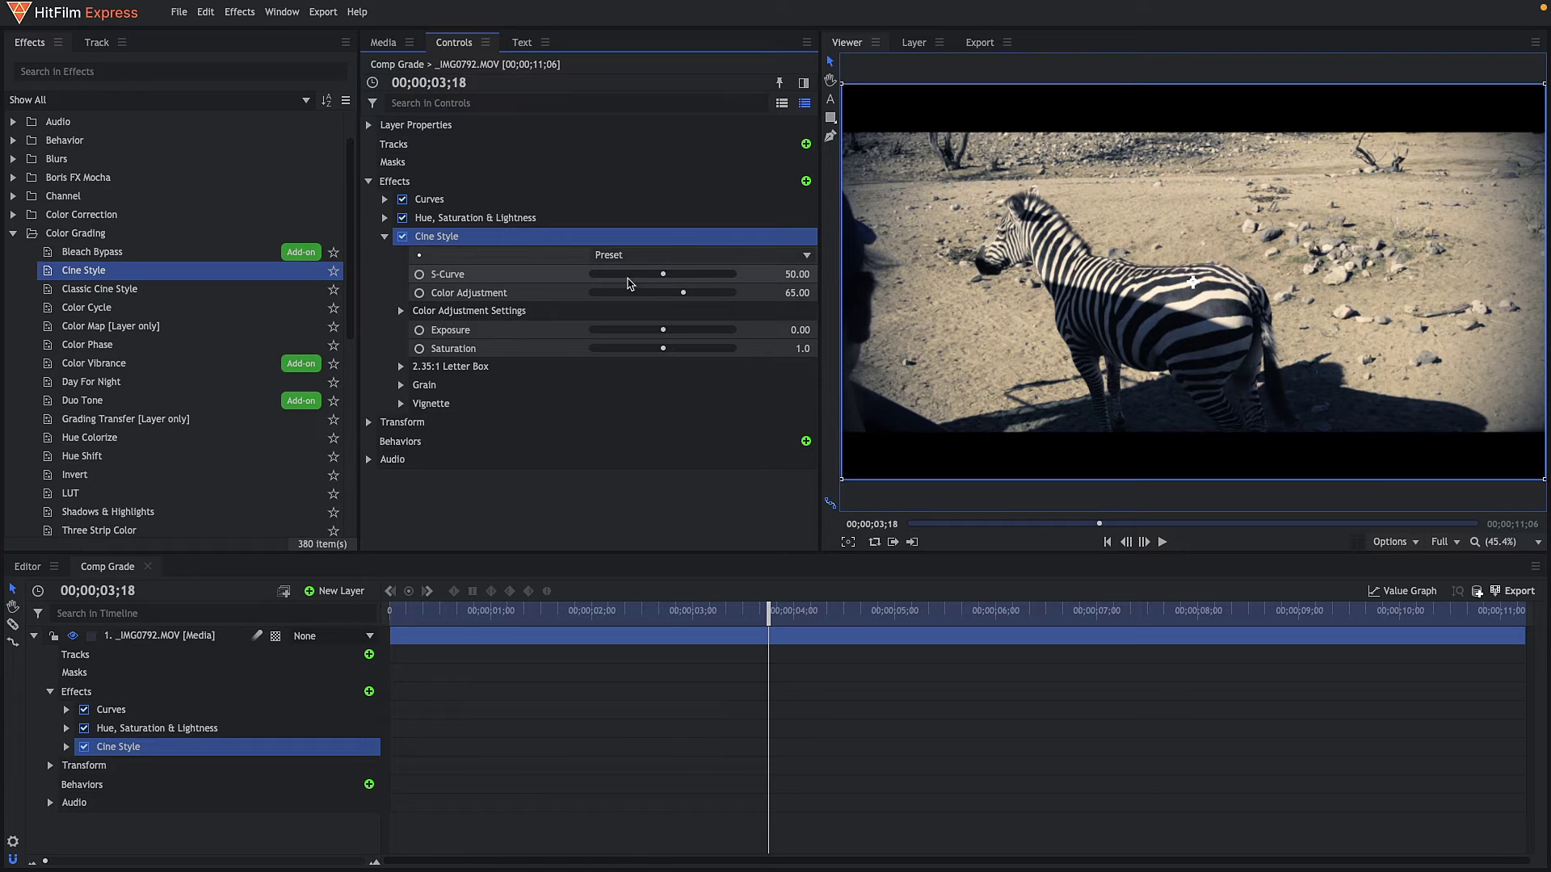
Set the Cine Style effect's S-Curve to 0 and its Color Adjustment to 43.
left_click(781, 274)
type("0")
key("Return")
mouse_move(683, 297)
left_mouse_down()
mouse_move(588, 303)
mouse_move(654, 303)
left_mouse_up()
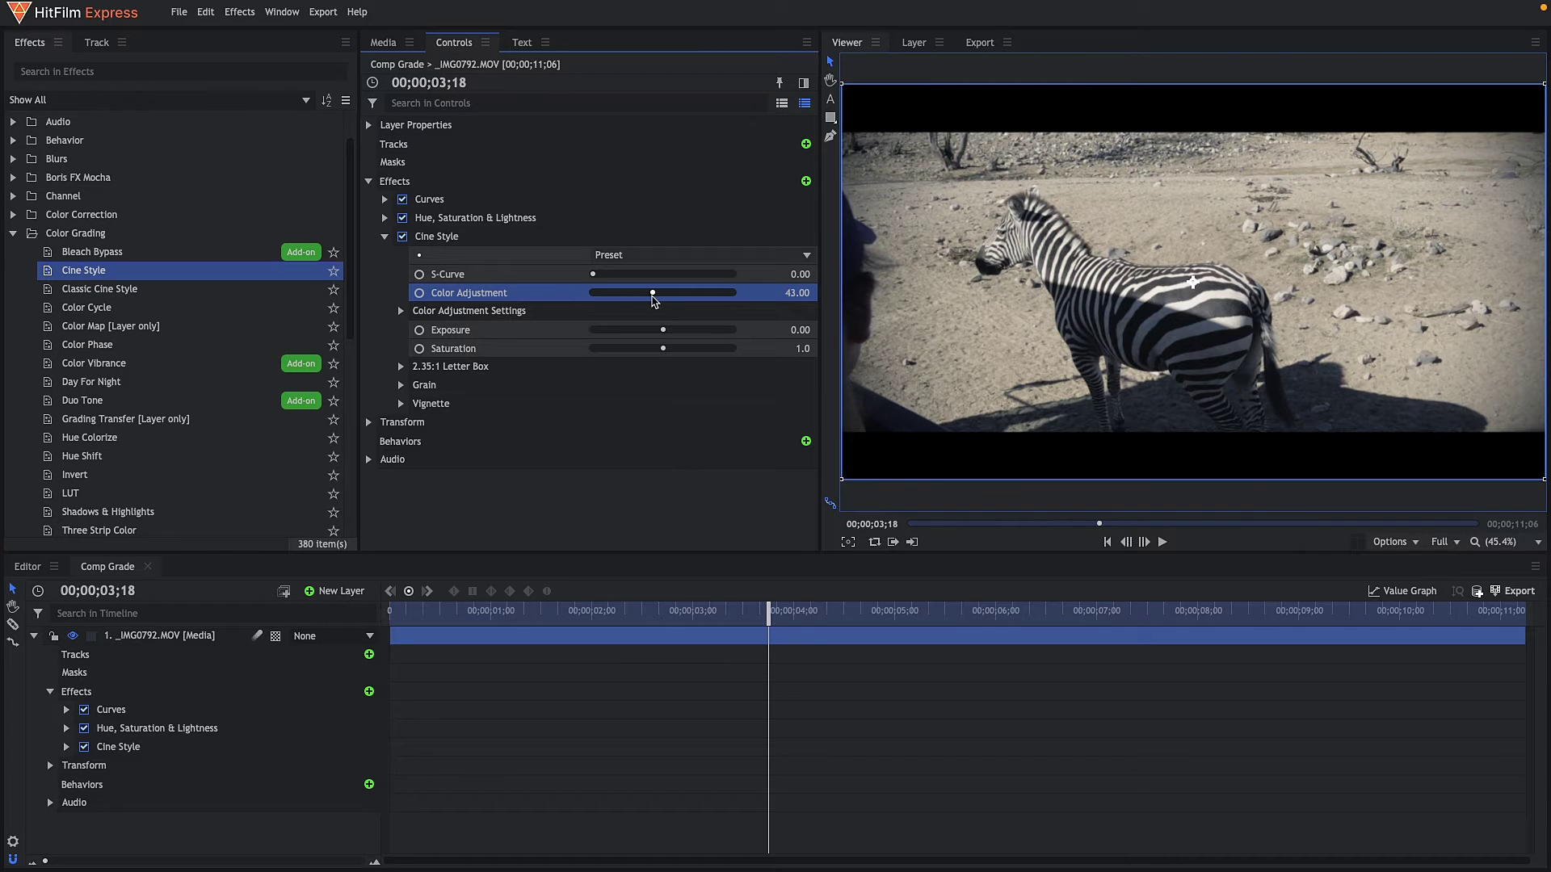
Set the Cine Style color adjustment Shift to -0.02 and Saturation to 1.1, and collapse the effect's settings.
left_click(401, 312)
mouse_move(664, 331)
left_mouse_down()
mouse_move(635, 331)
mouse_move(691, 333)
mouse_move(606, 348)
mouse_move(654, 334)
left_mouse_up()
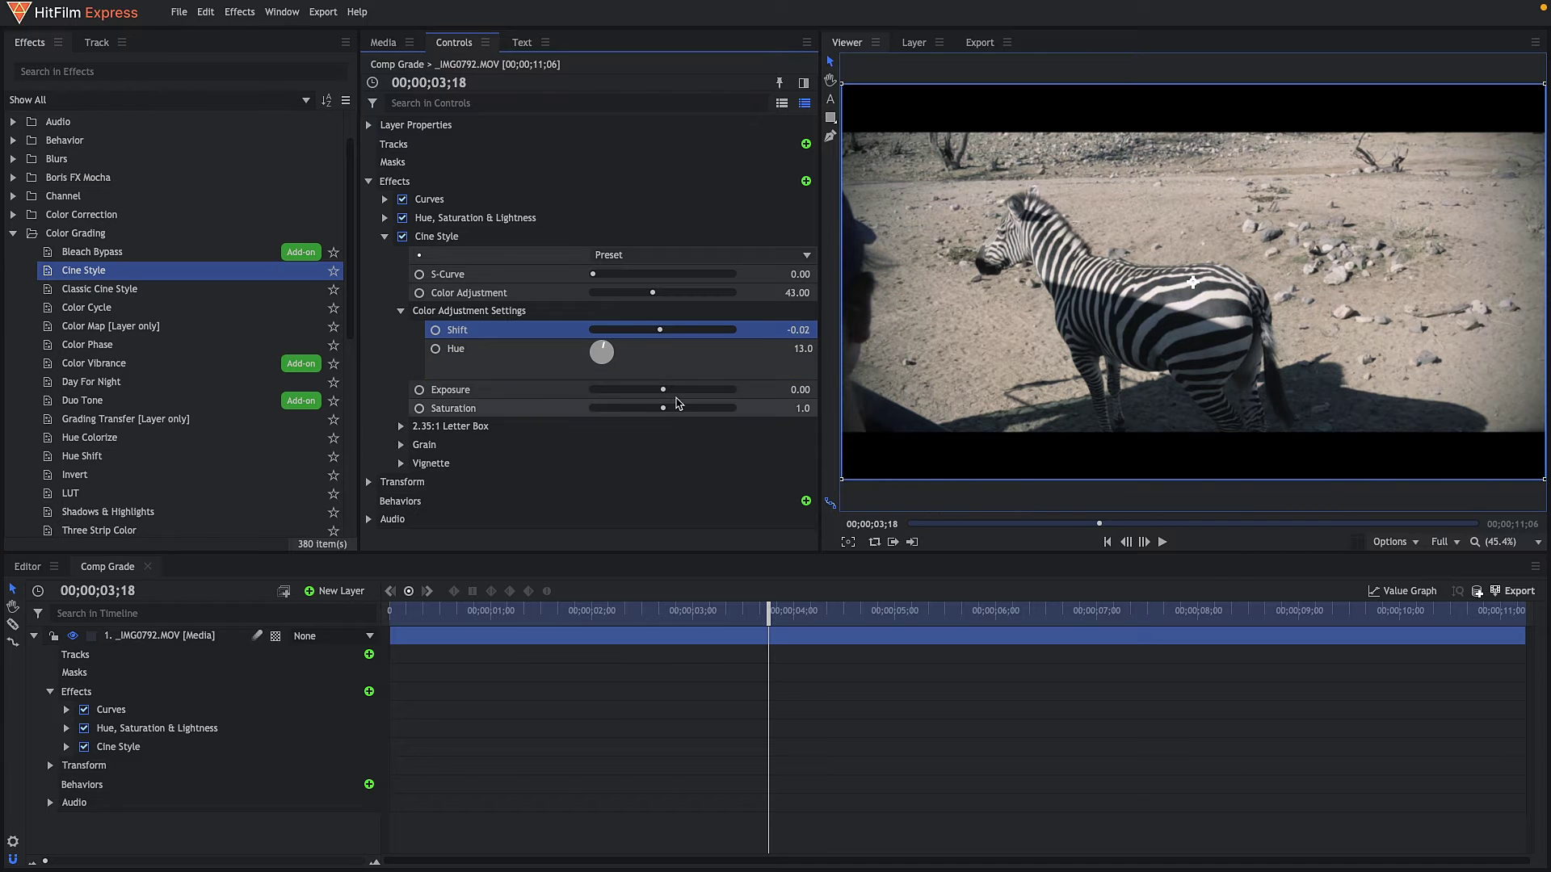
left_click(400, 311)
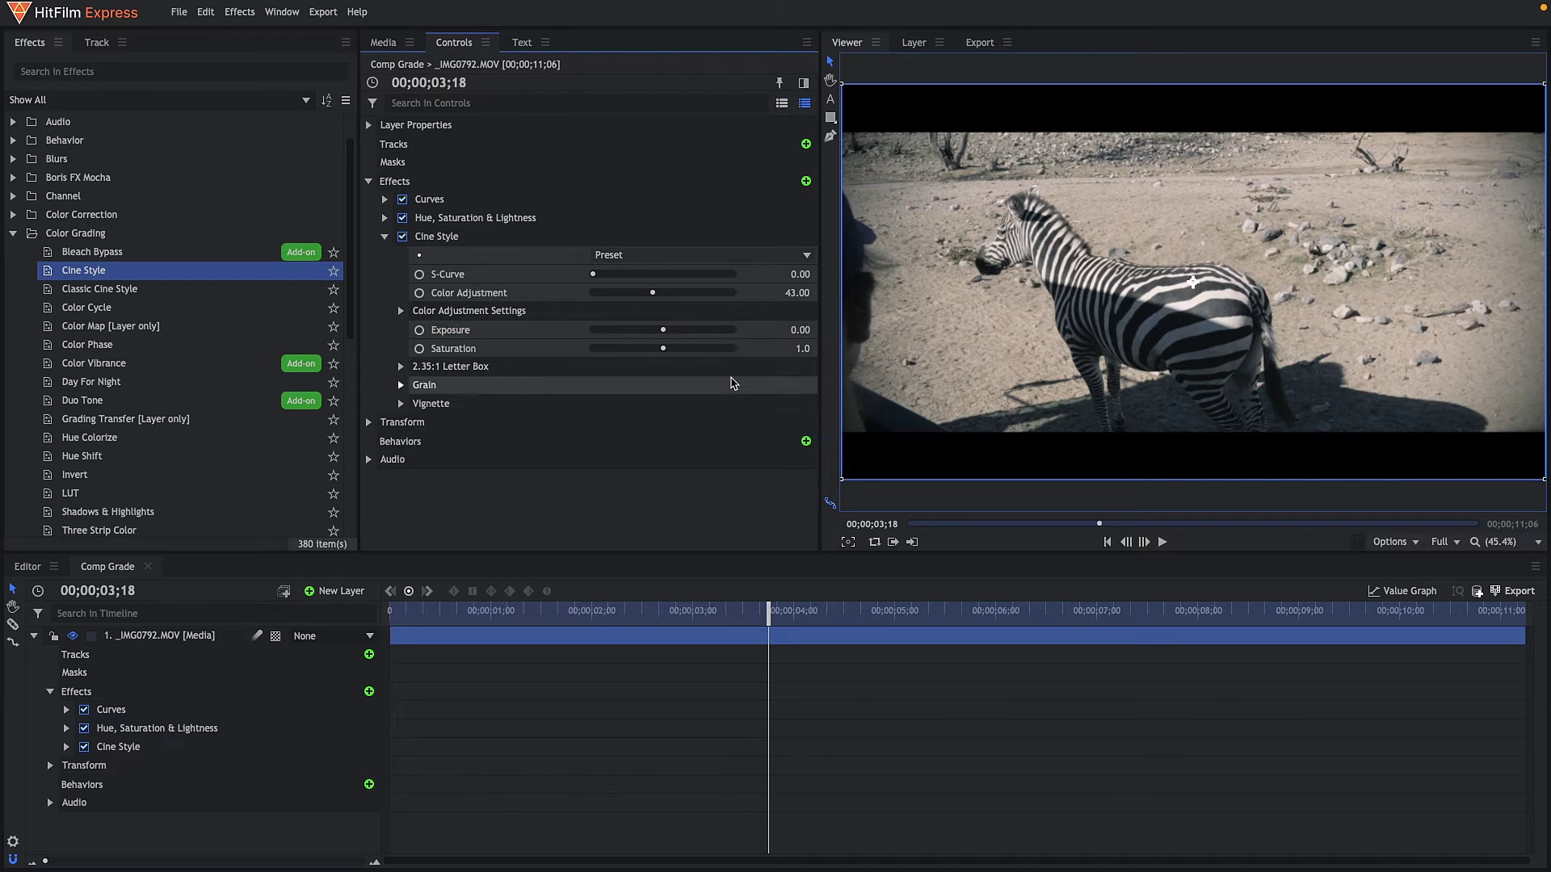
left_click(681, 352)
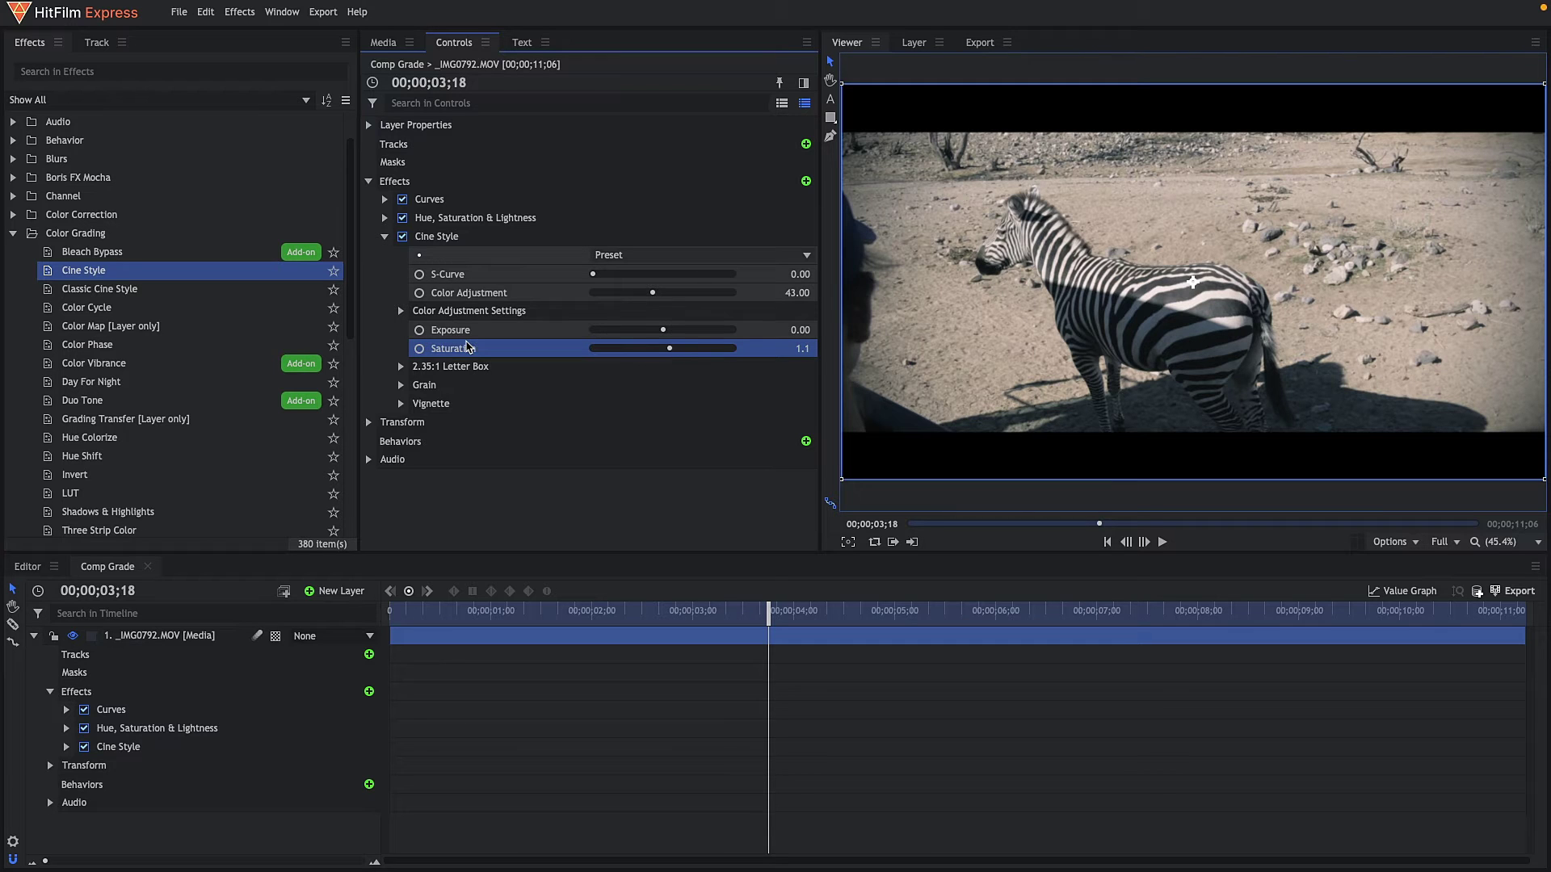
left_click(385, 235)
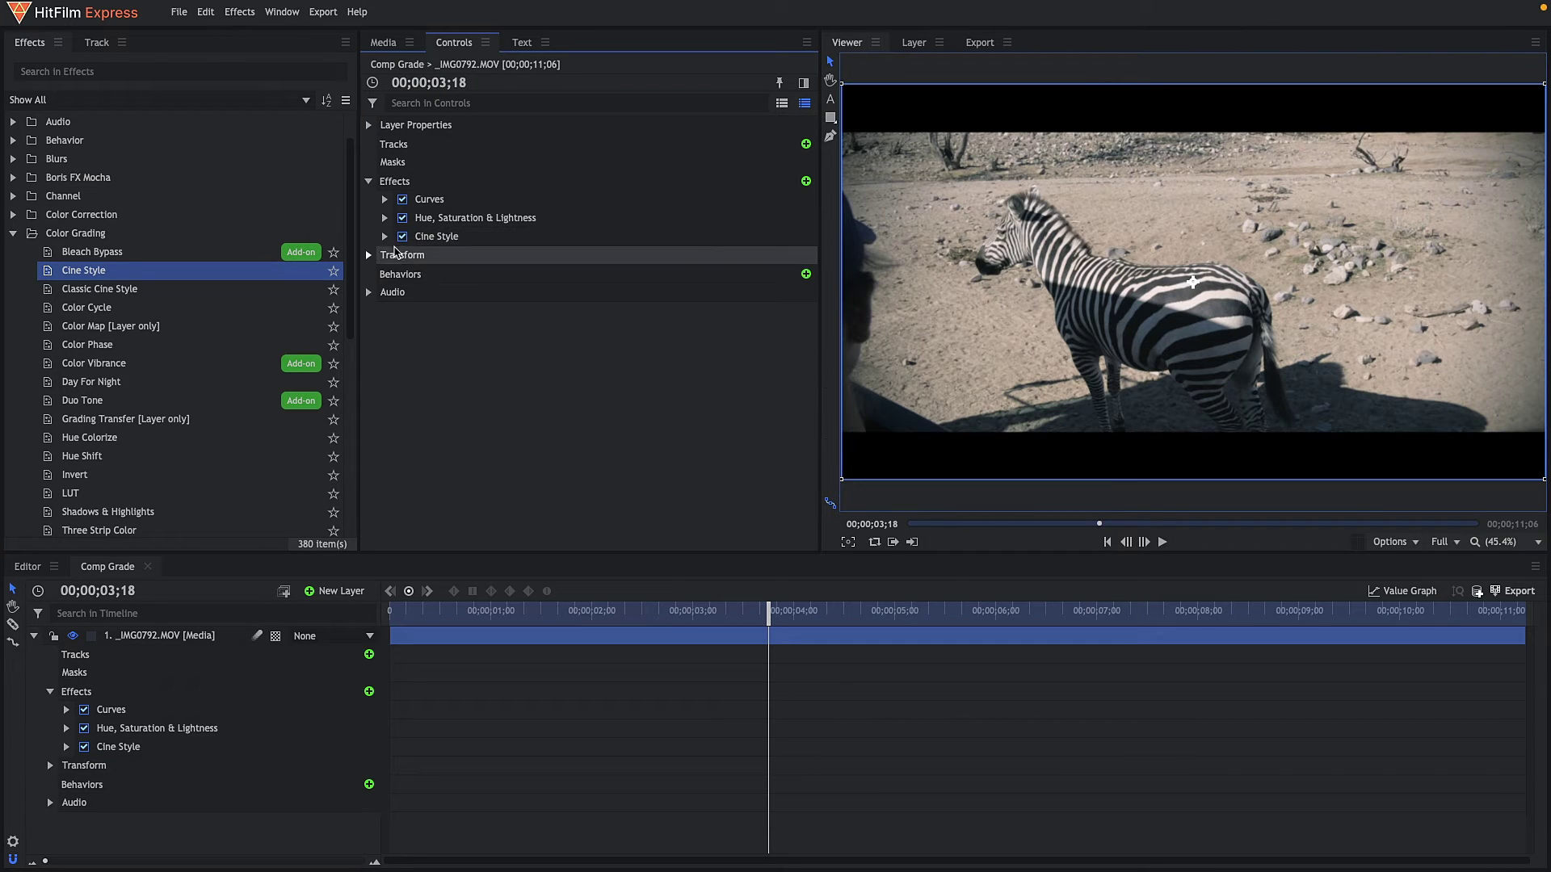
Disable the 2.35:1 Letter Box, Grain and Vignette options of the Cine Style effect.
left_click(385, 236)
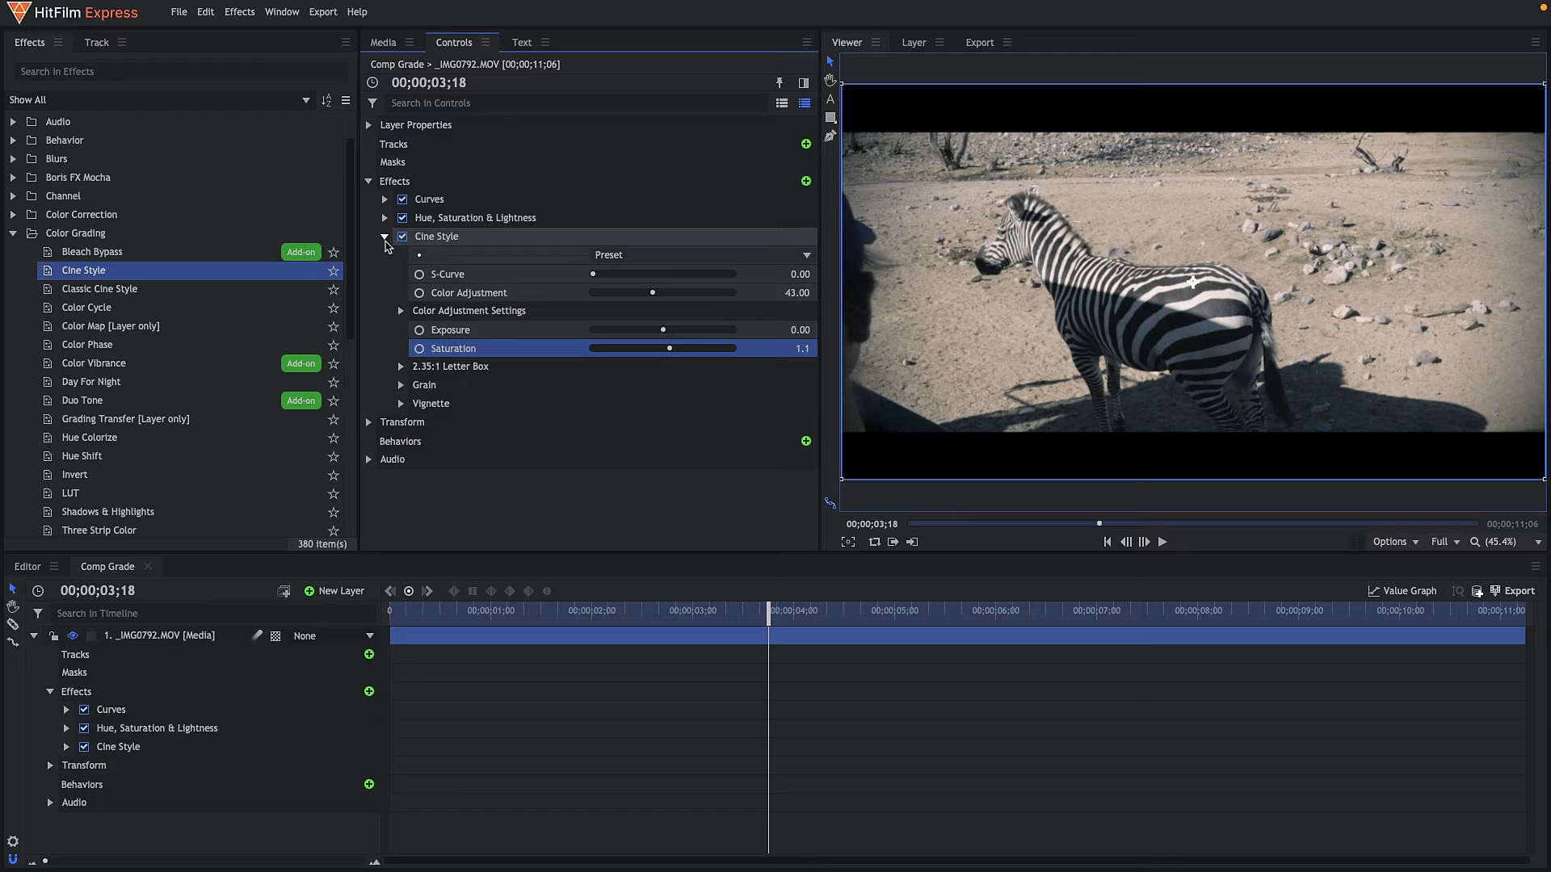
left_click(404, 367)
left_click(810, 385)
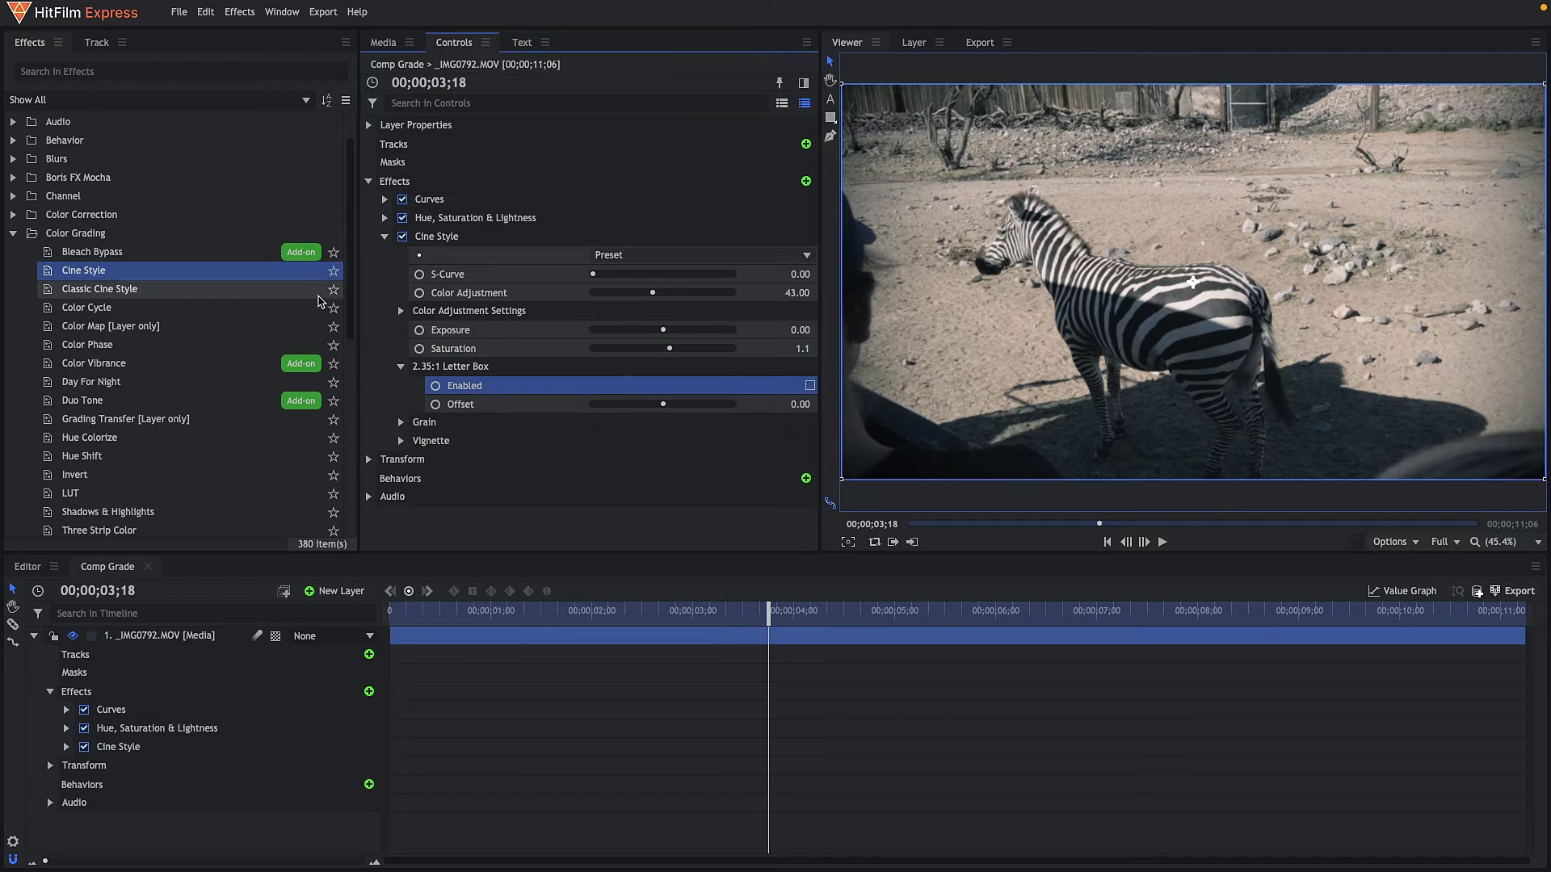
left_click(400, 366)
left_click(400, 385)
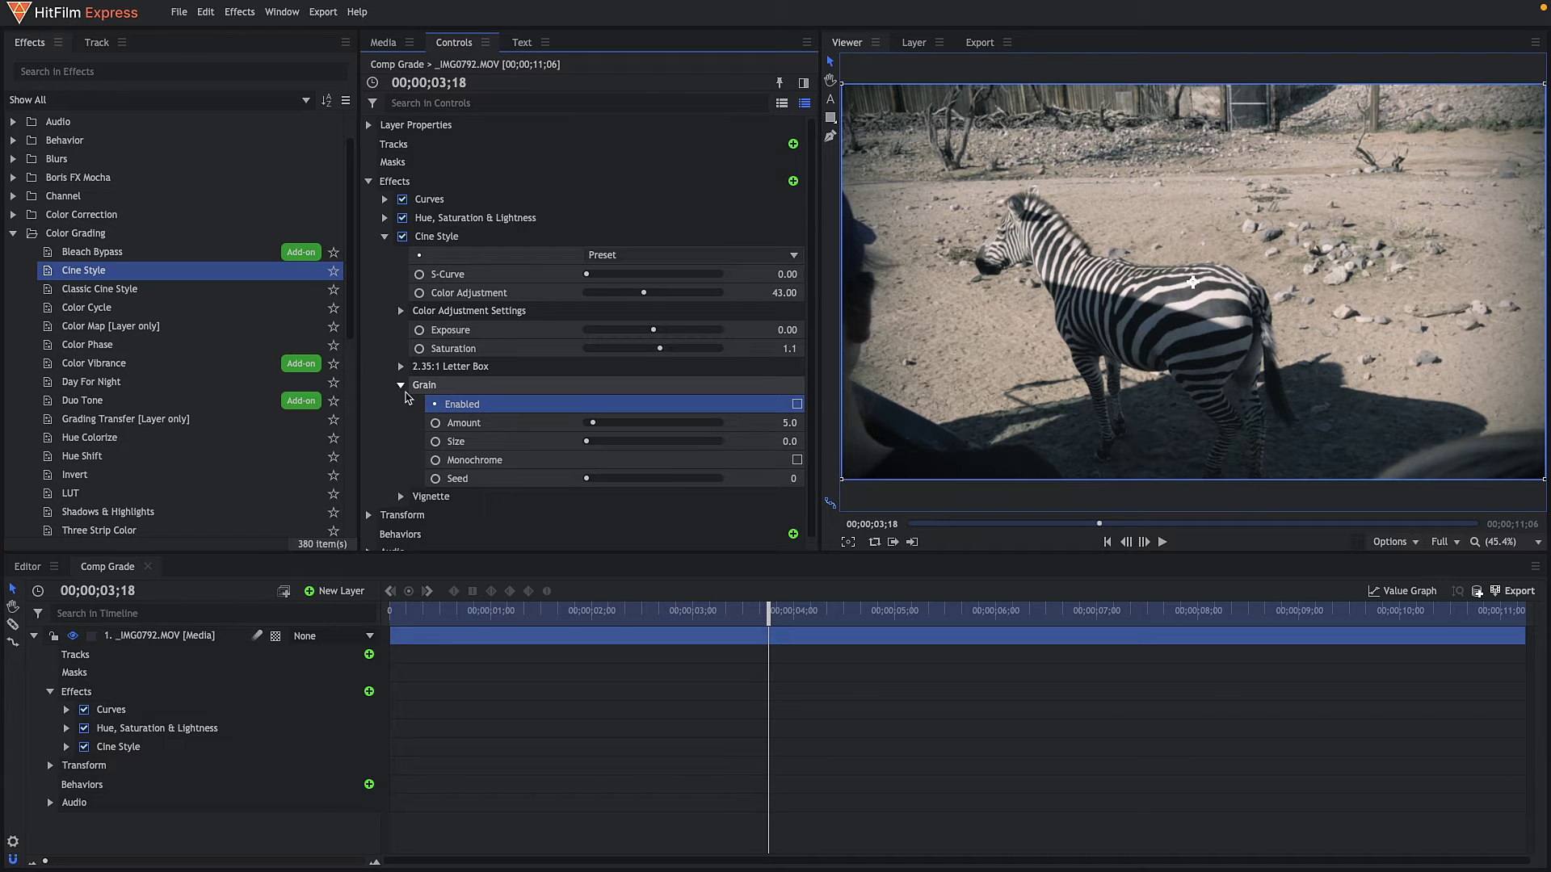
left_click(401, 385)
left_click(401, 403)
left_click(797, 422)
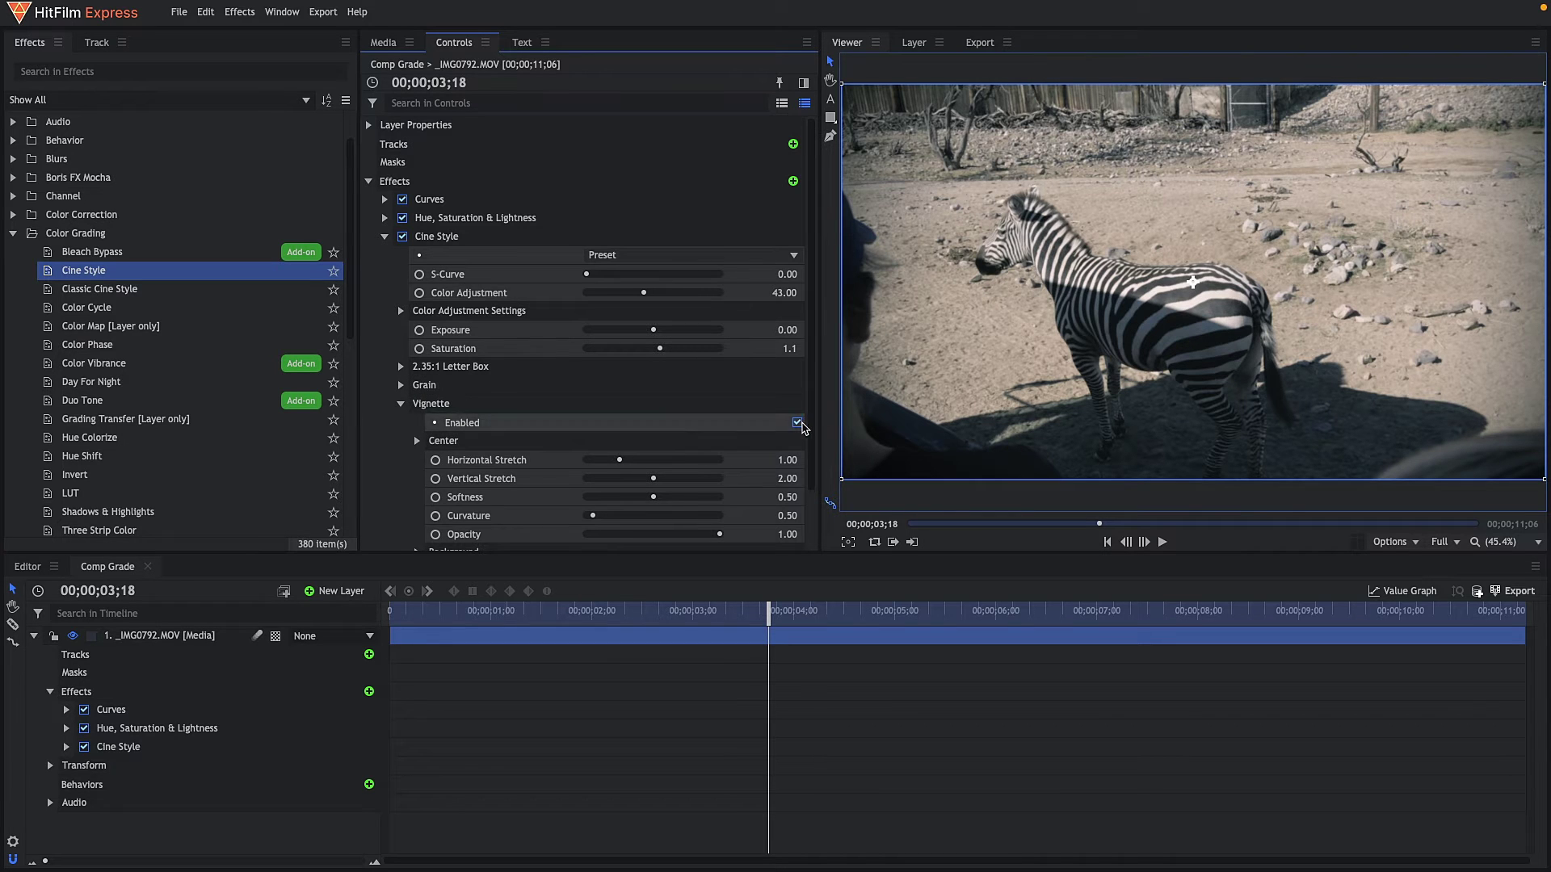
Play the footage, return to 00;00;04;21, and remove the Cine Style effect from the clip layer.
left_click(1163, 542)
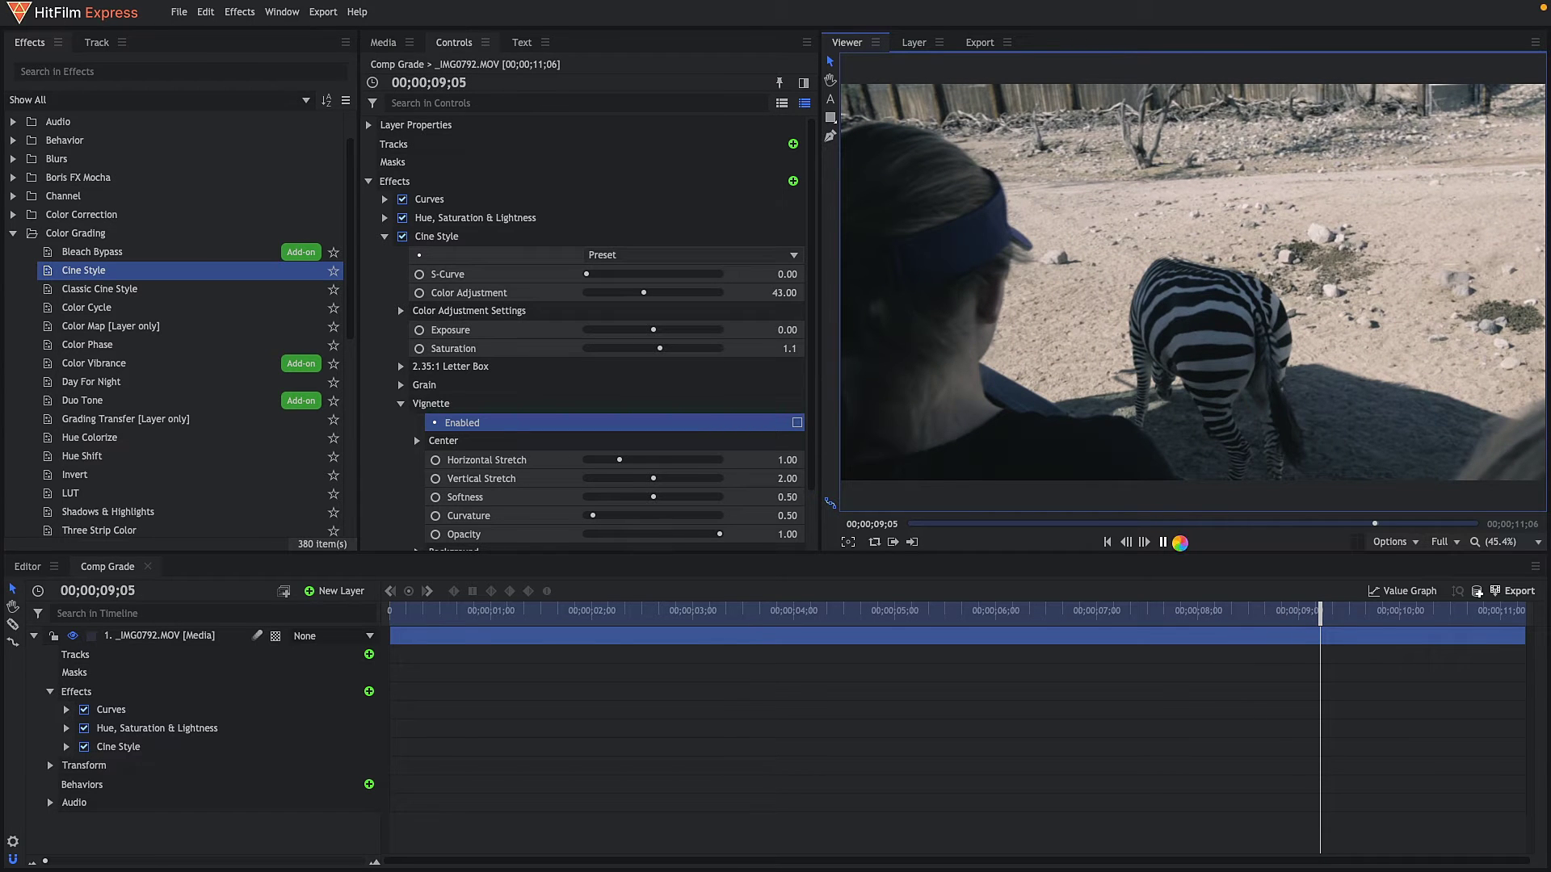
left_click(1163, 542)
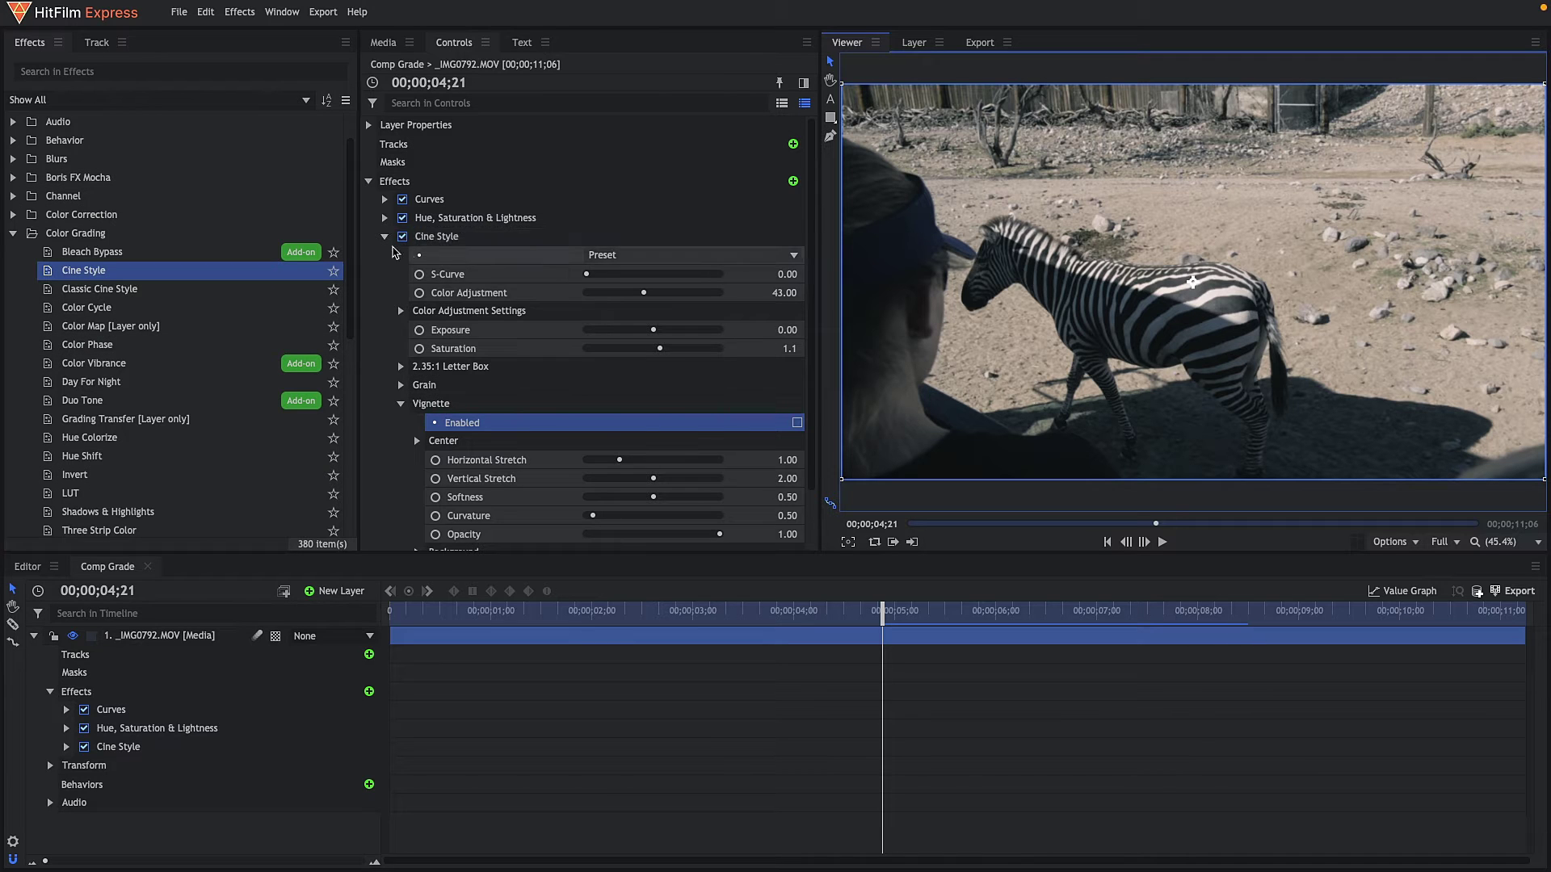
left_click(384, 237)
left_click(428, 236)
key("Delete")
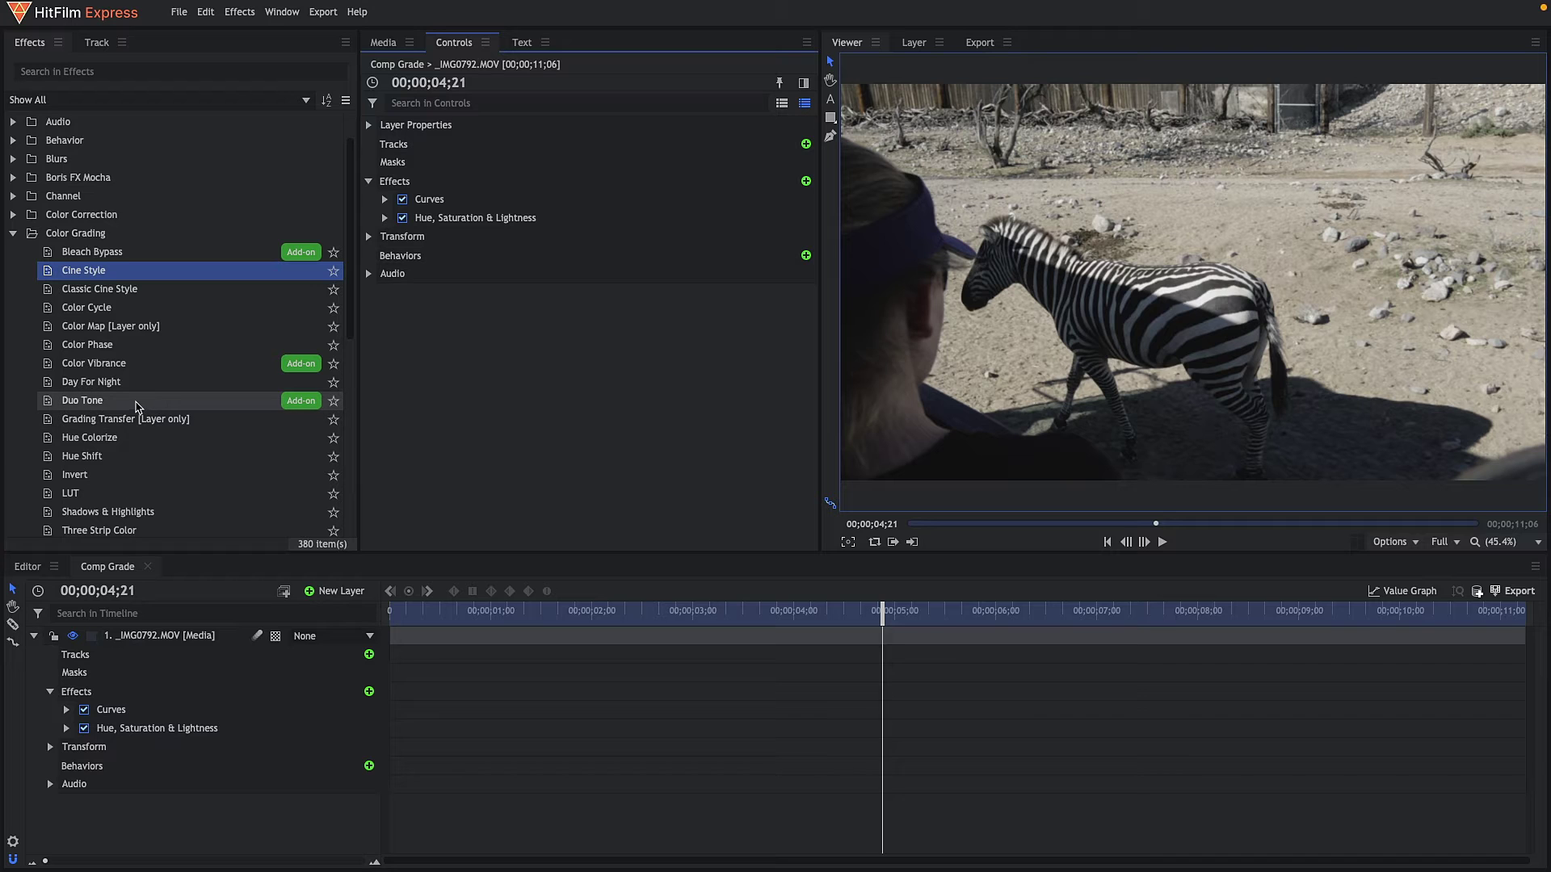
Add the Classic Cine Style effect to the clip layer and set its S-Curve to 0.
left_click(140, 311)
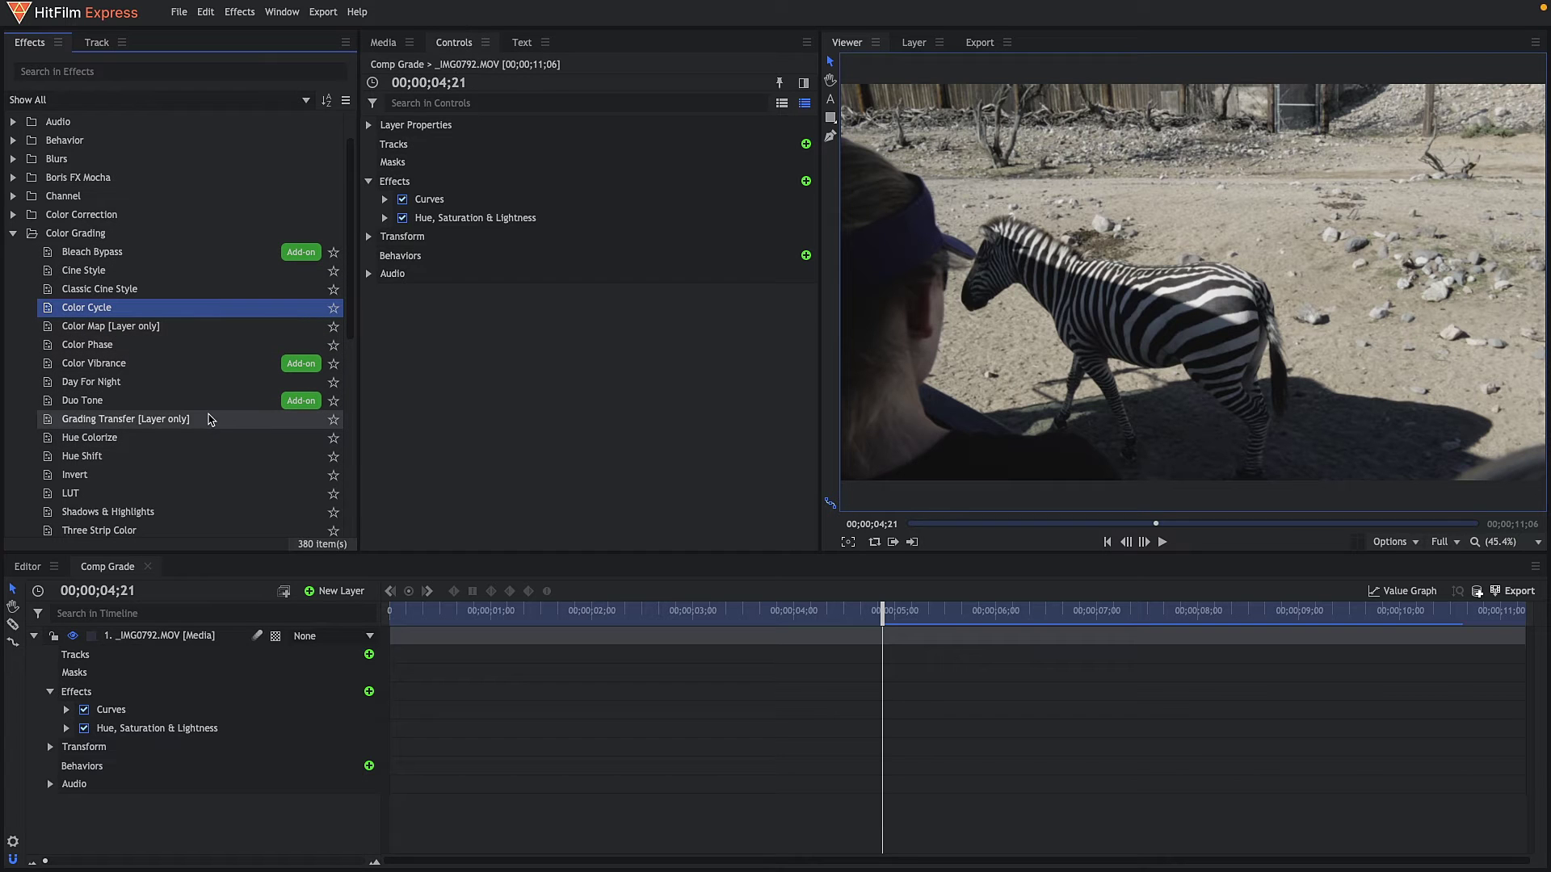
scroll(217, 371, "down", 2)
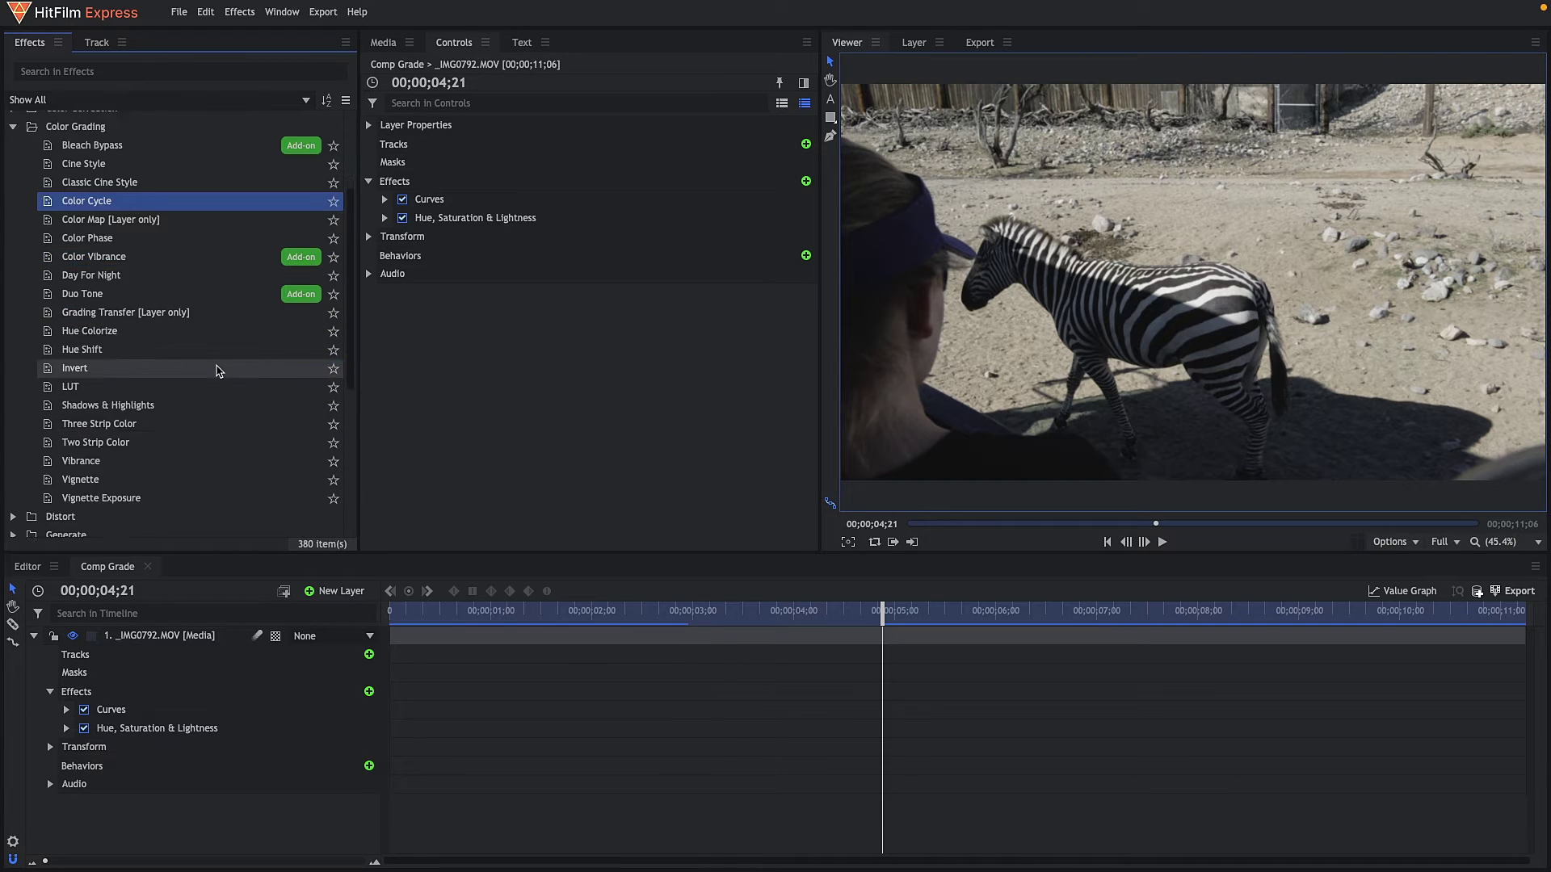
scroll(215, 356, "up", 2)
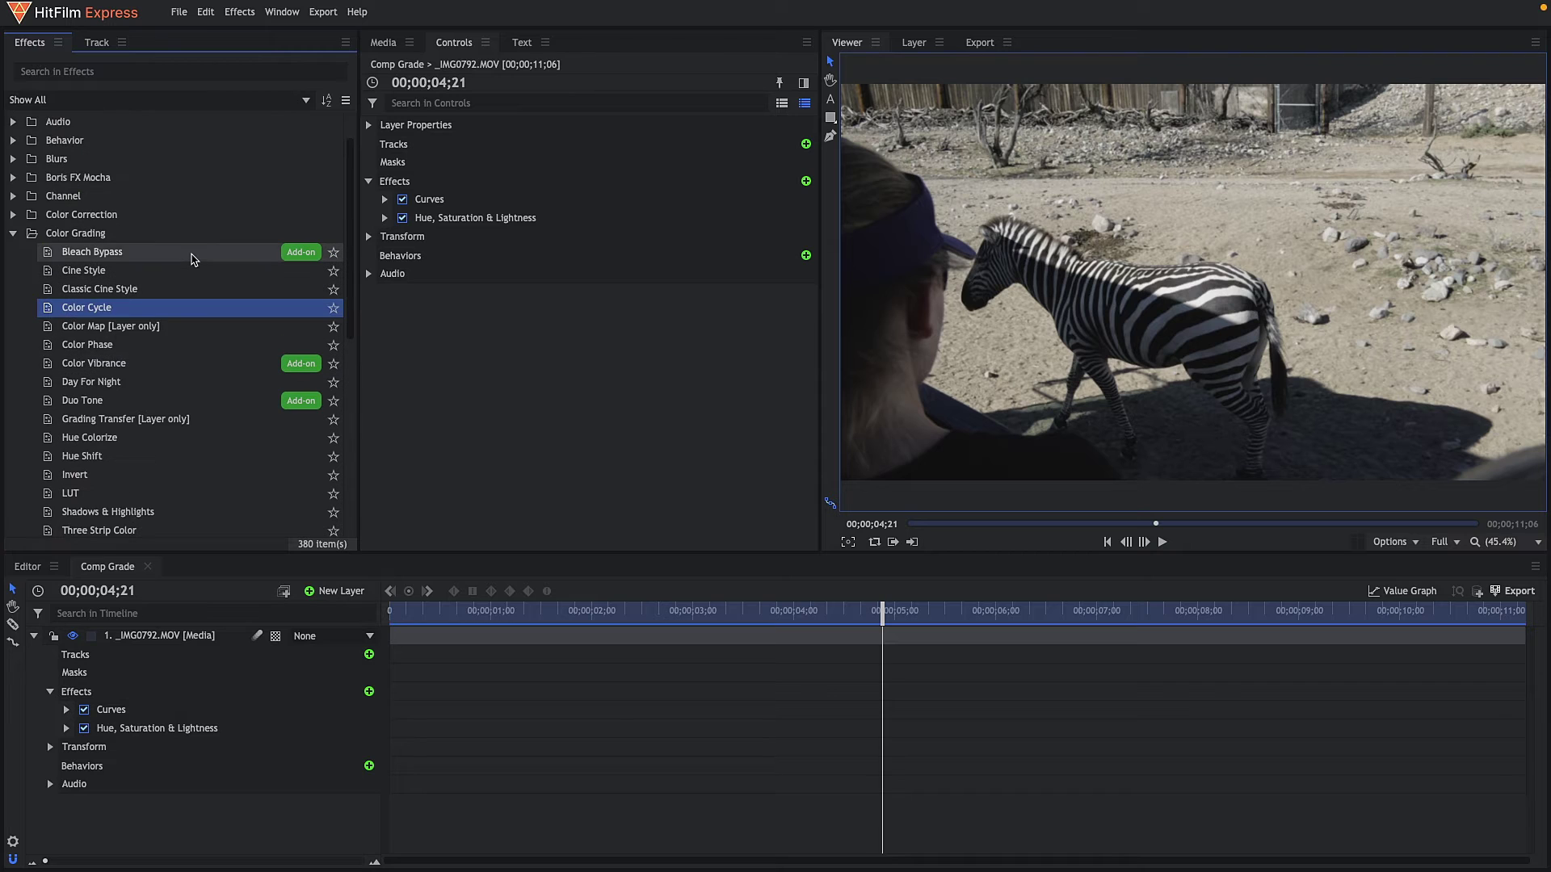
left_click(194, 253)
left_click(194, 290)
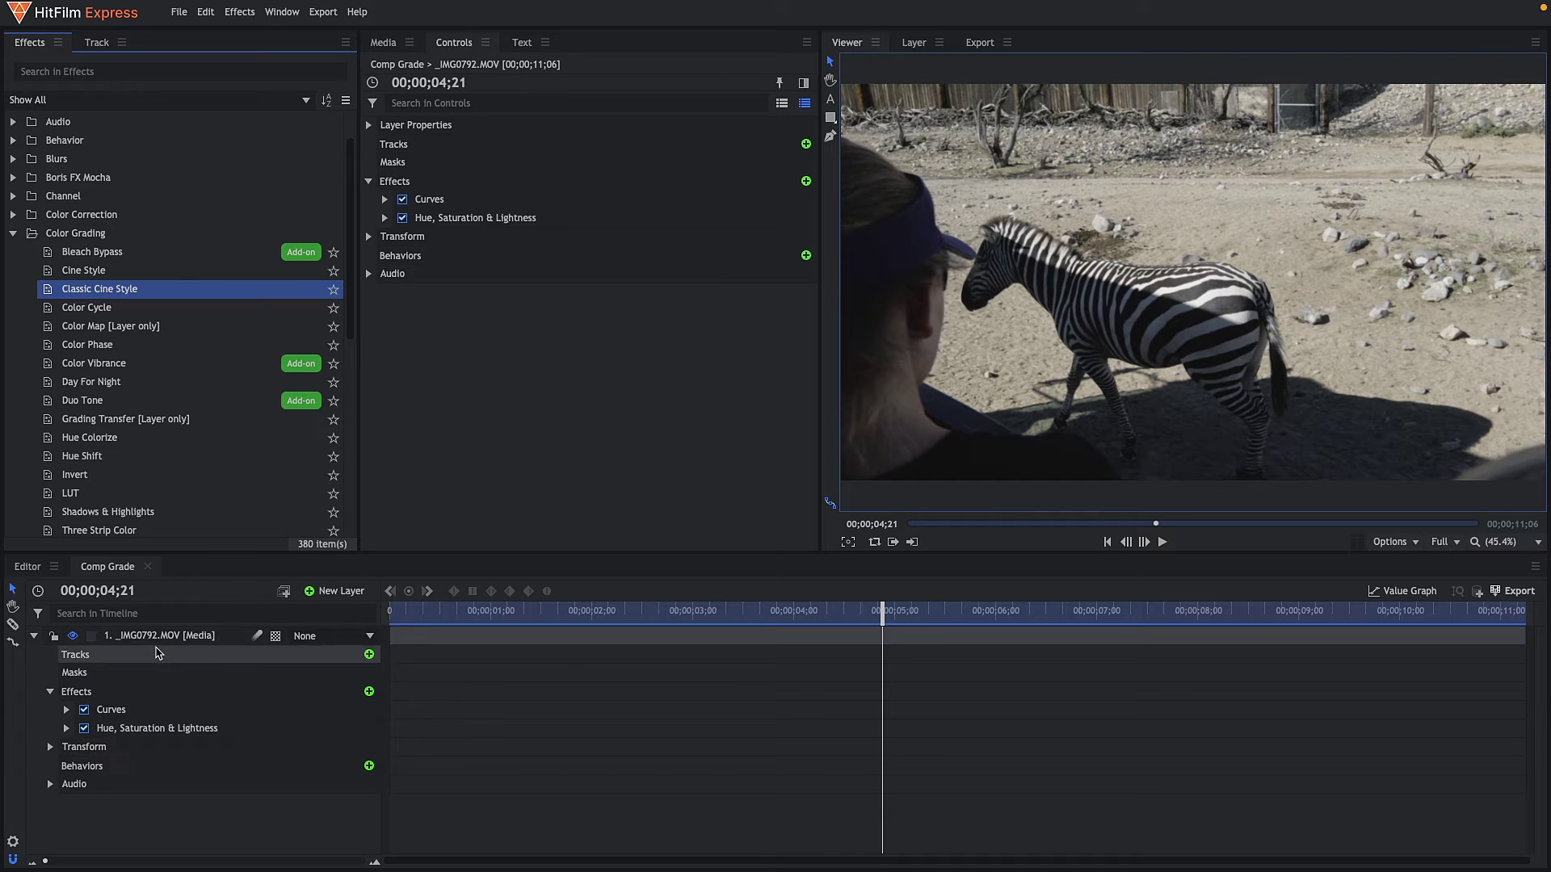
left_click(158, 637)
left_click(236, 291)
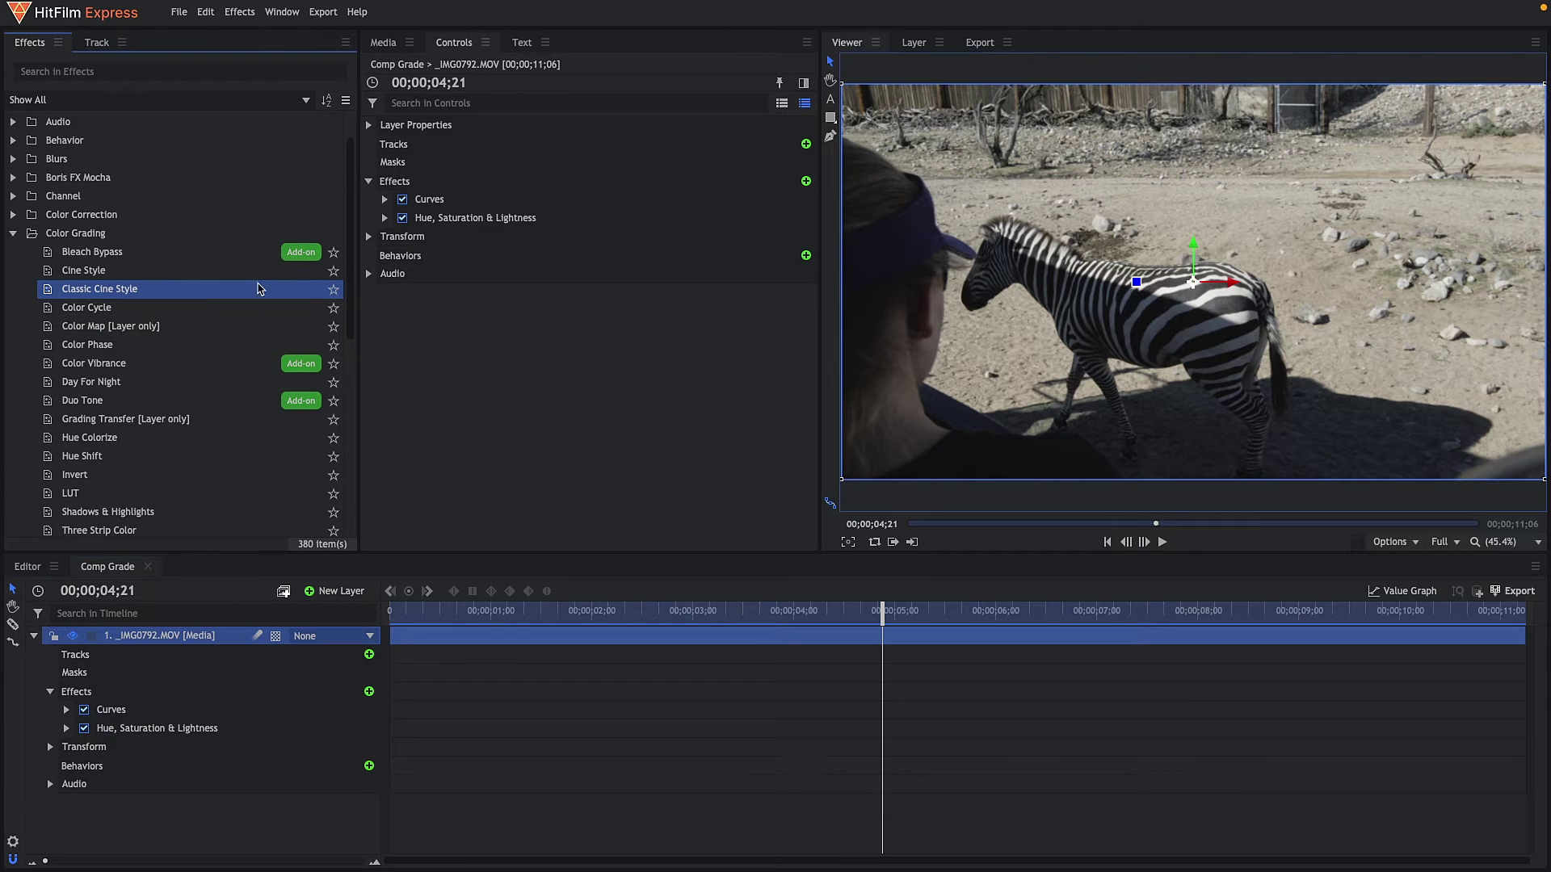
double_click(294, 290)
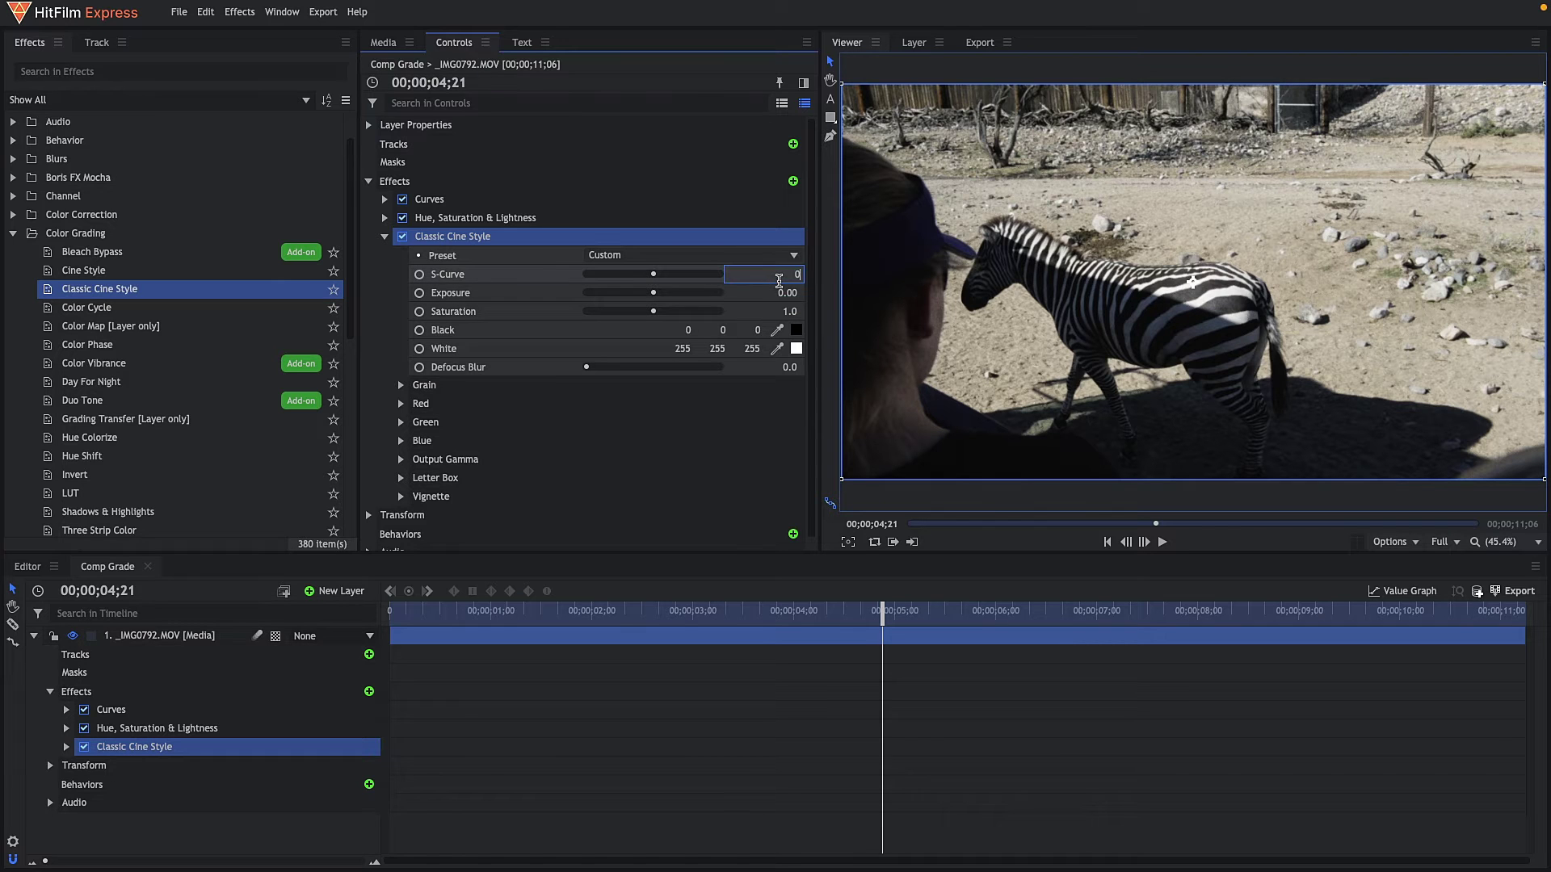
type("0")
key("Return")
Apply the 2-Strip - The Gulf Between (1917) preset to Classic Cine Style and set S-Curve to 41 and Exposure to -3.20.
left_click(671, 255)
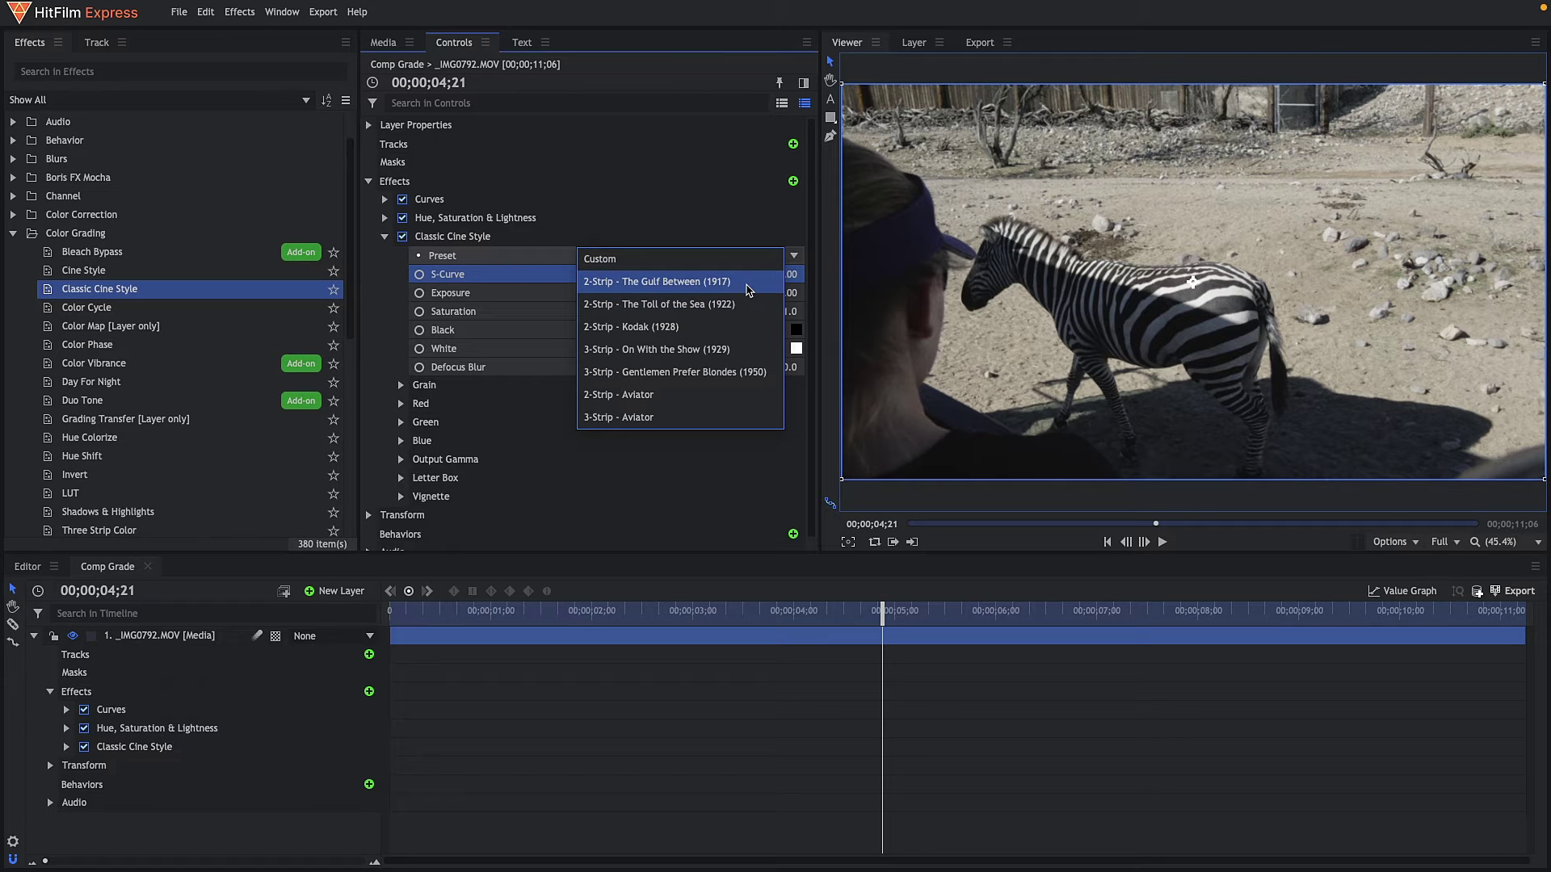
left_click(748, 283)
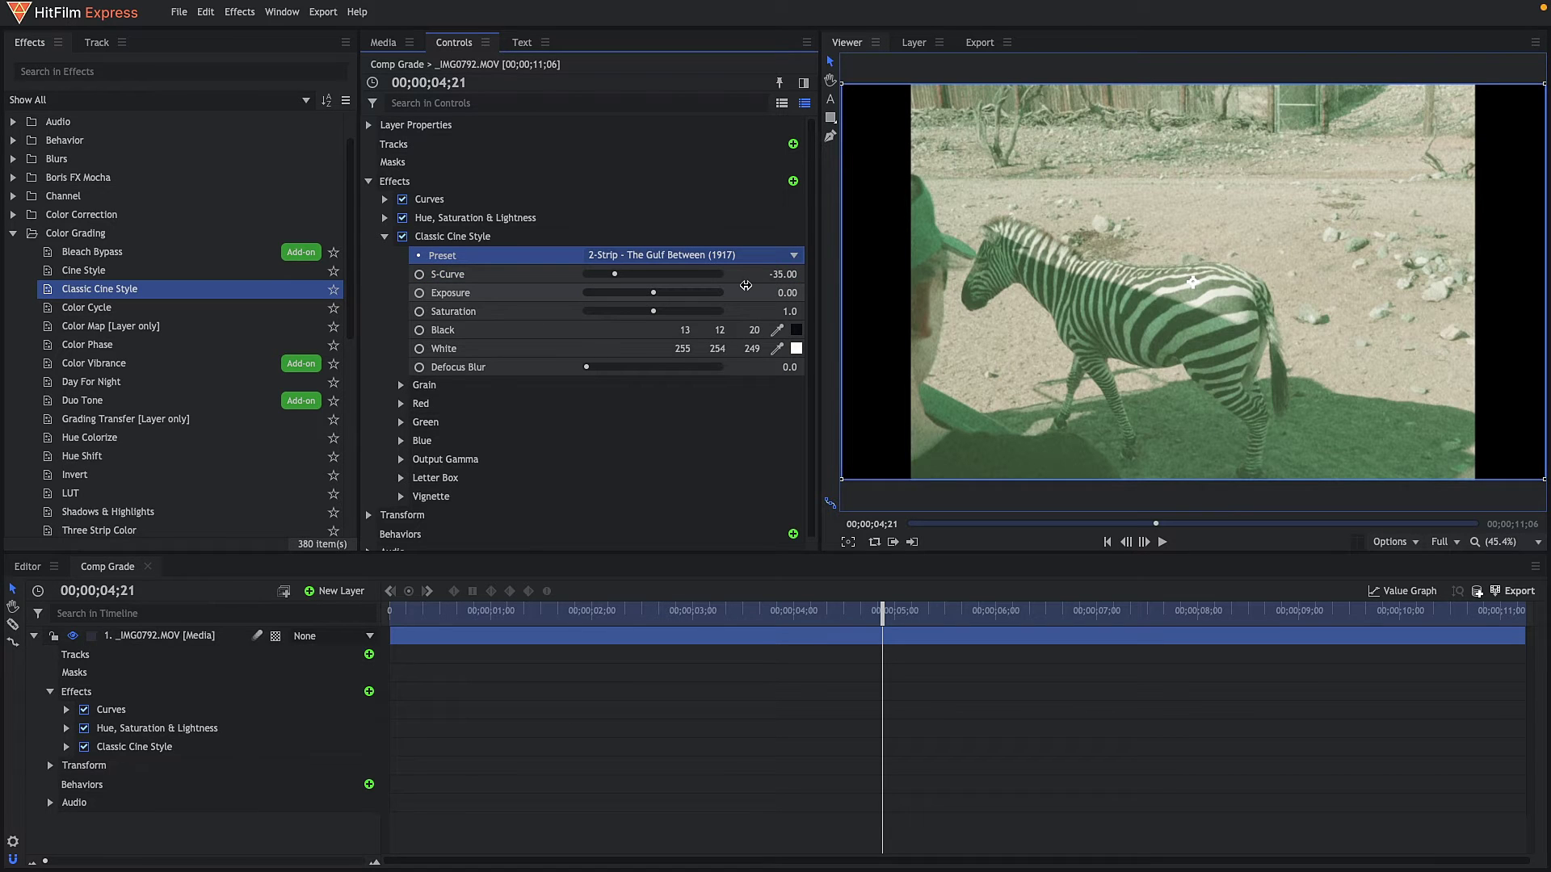
mouse_move(610, 276)
left_mouse_down()
mouse_move(656, 277)
mouse_move(632, 294)
left_mouse_up()
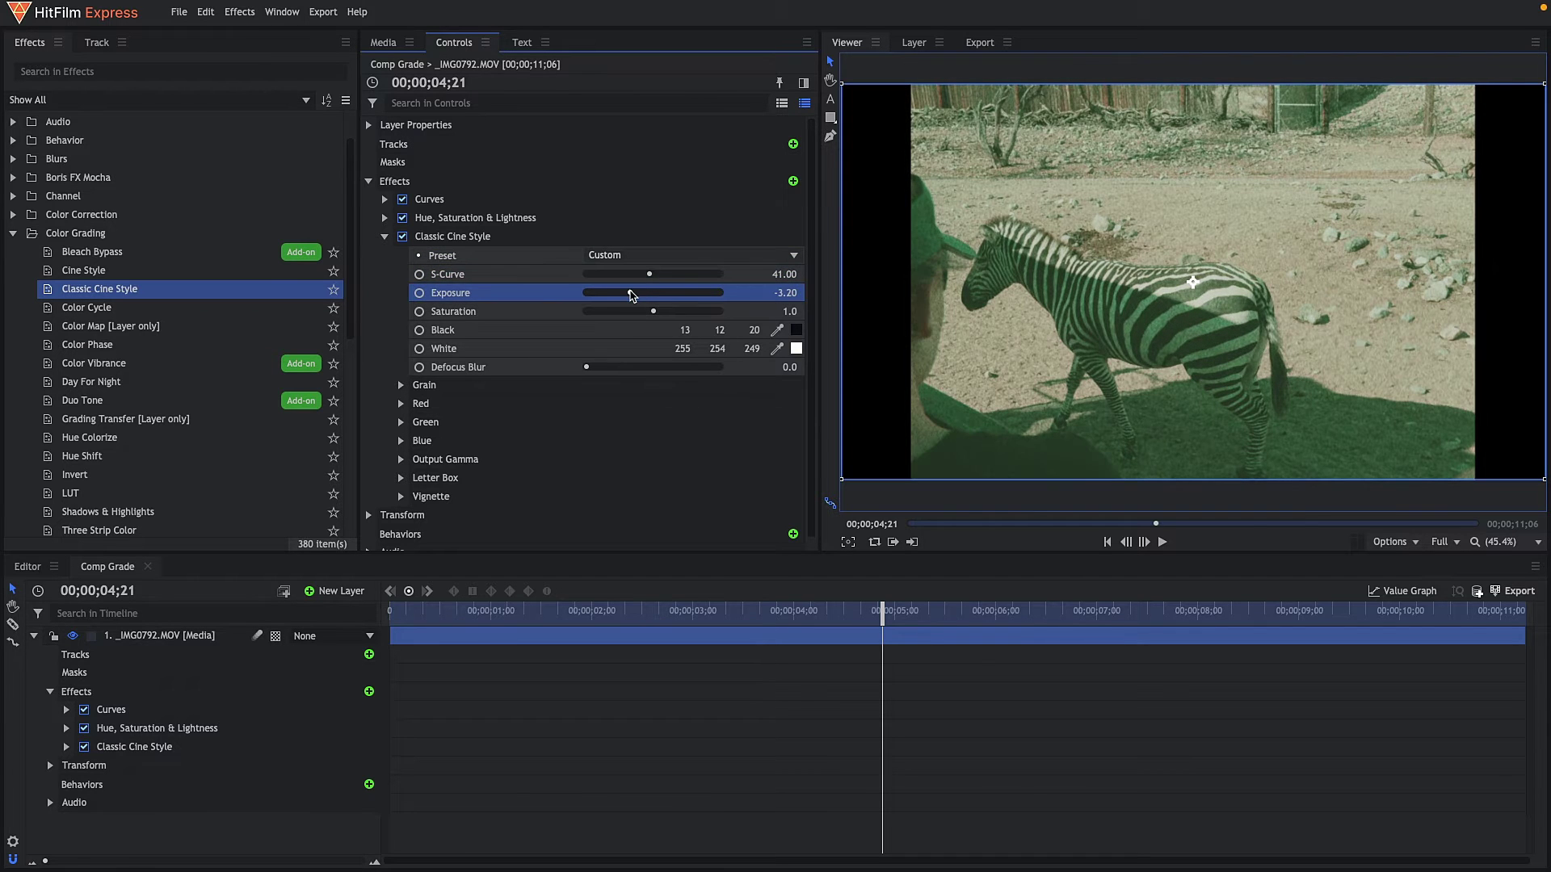
Try the Classic Cine Style presets 2-Strip - The Toll of the Sea (1922), 2-Strip - Kodak (1928) and 3-Strip - On With the Show (1929).
left_click(668, 257)
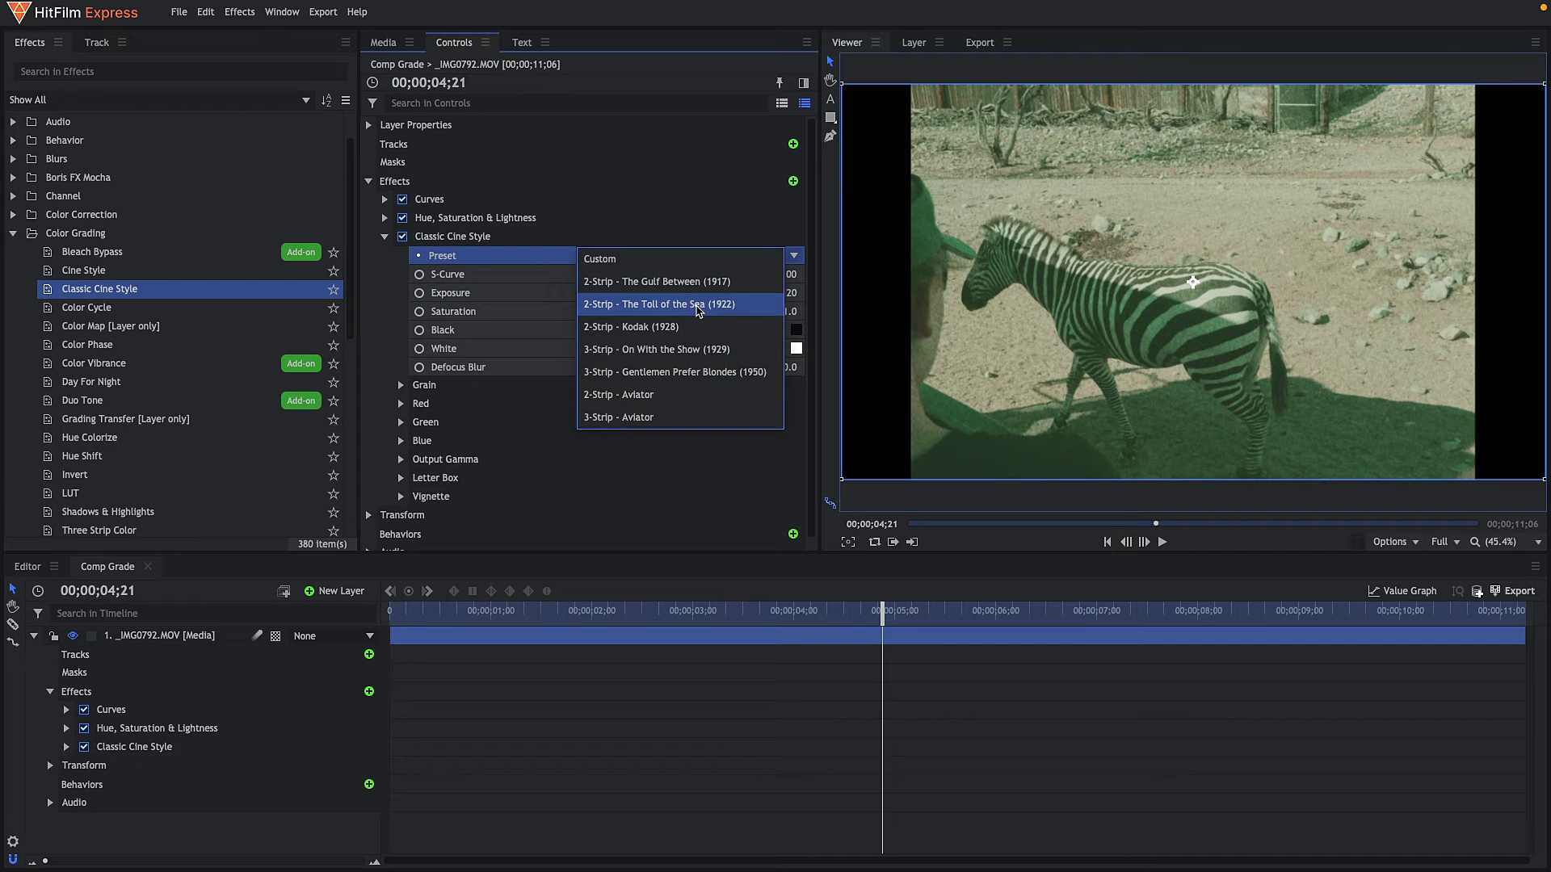
left_click(707, 317)
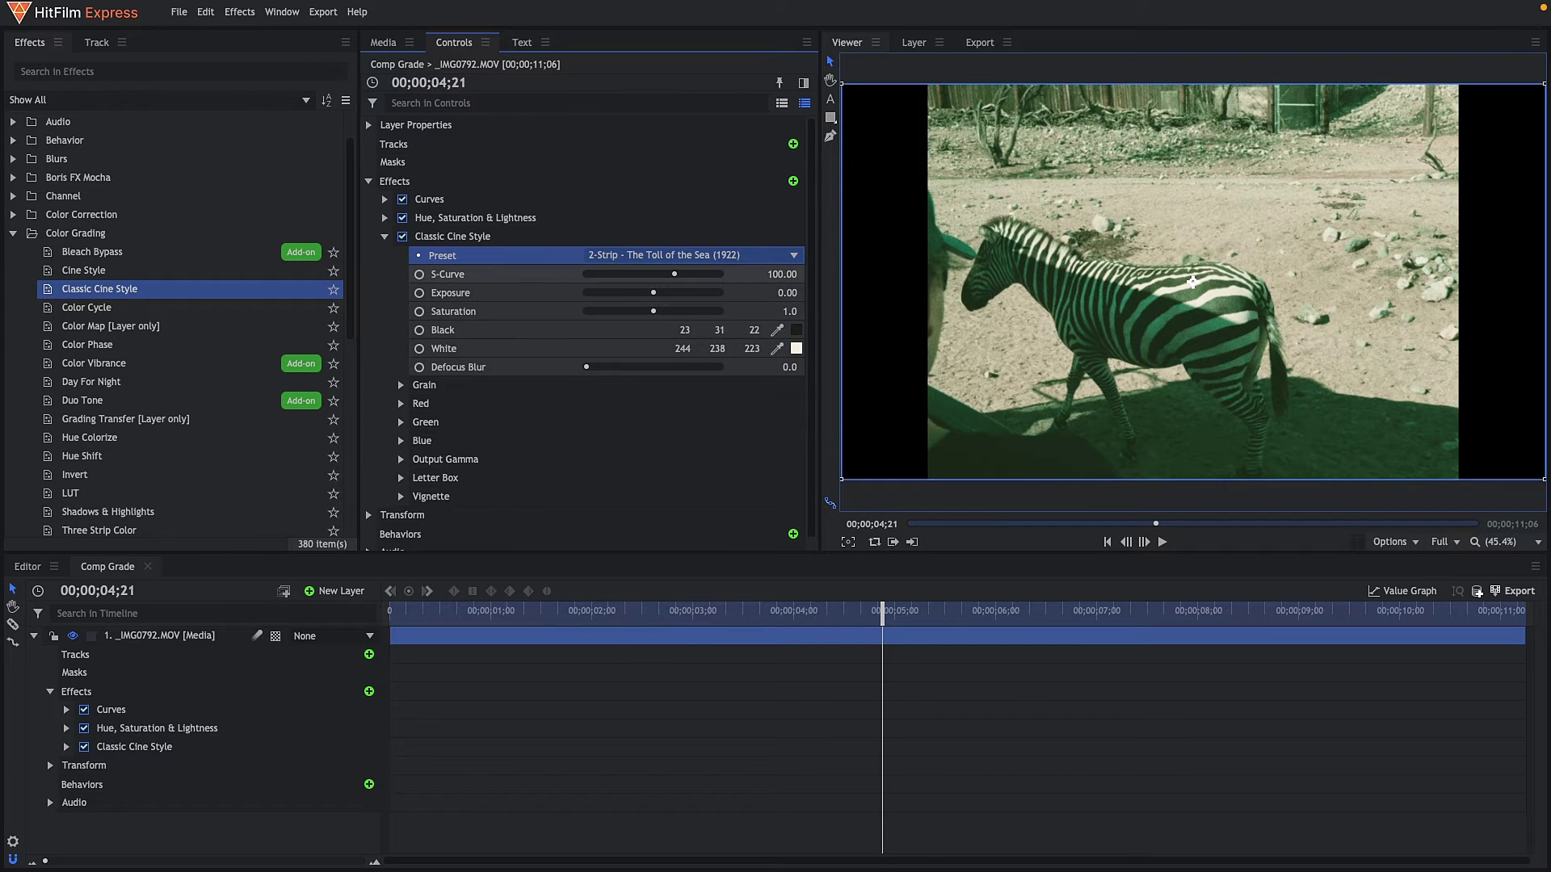
left_click(714, 255)
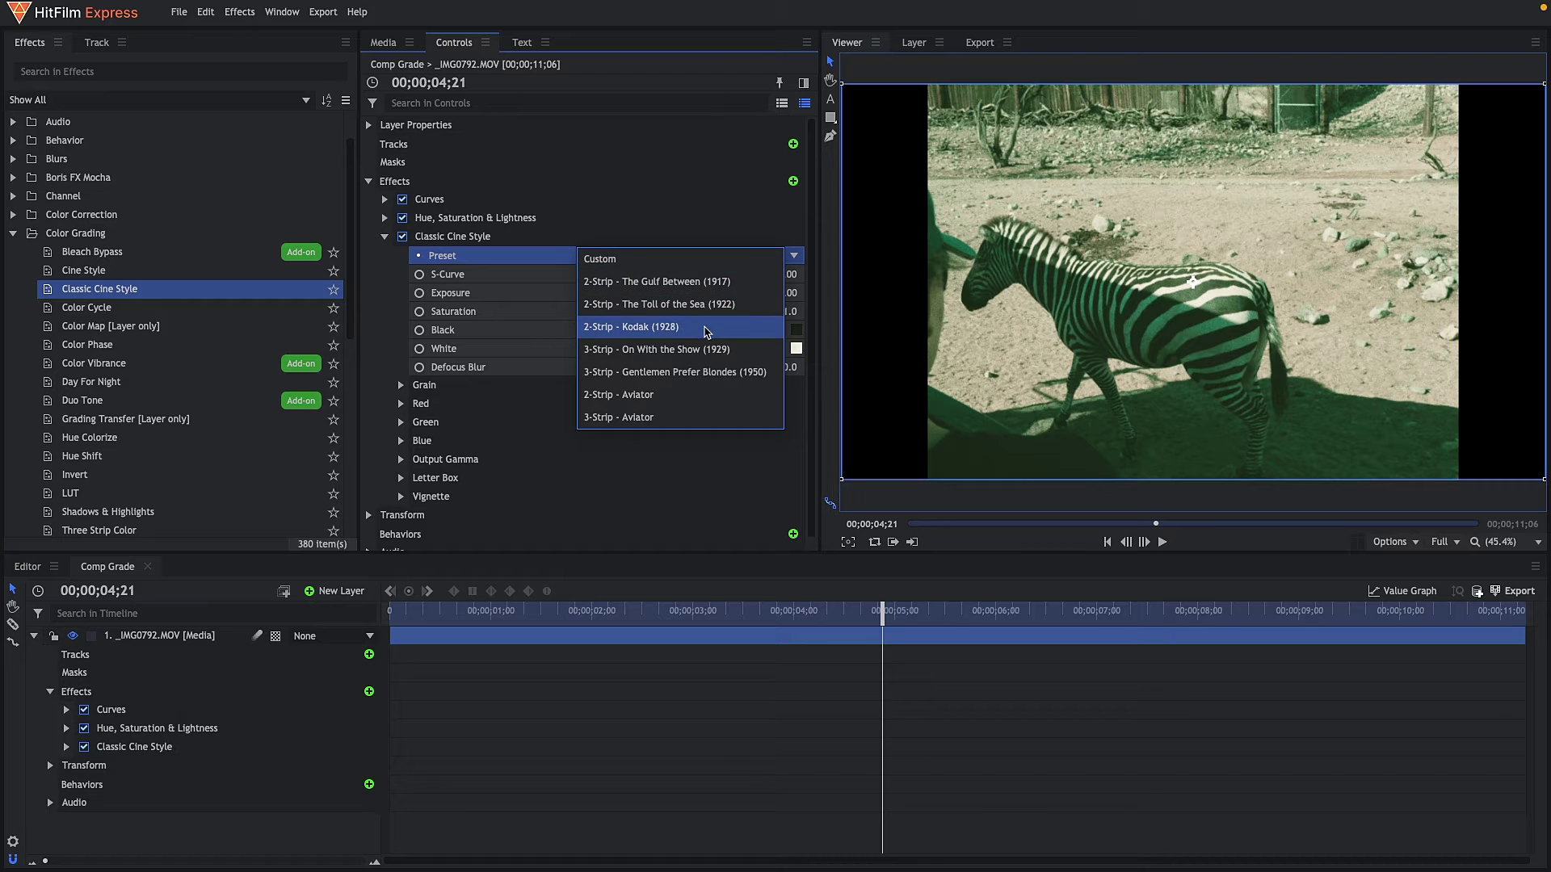
left_click(708, 329)
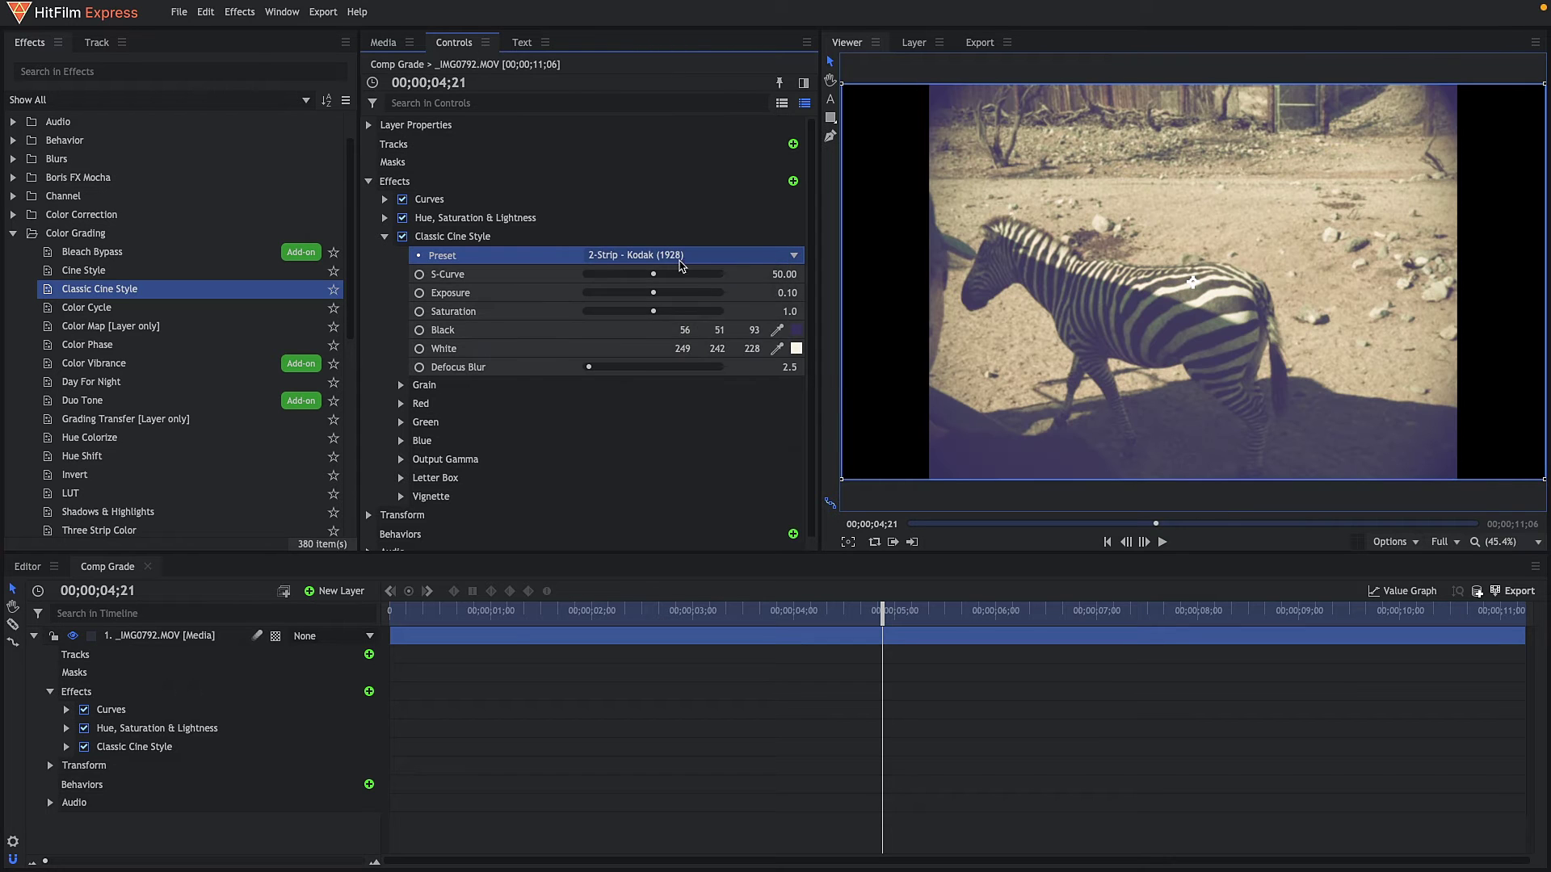
left_click(680, 256)
left_click(695, 350)
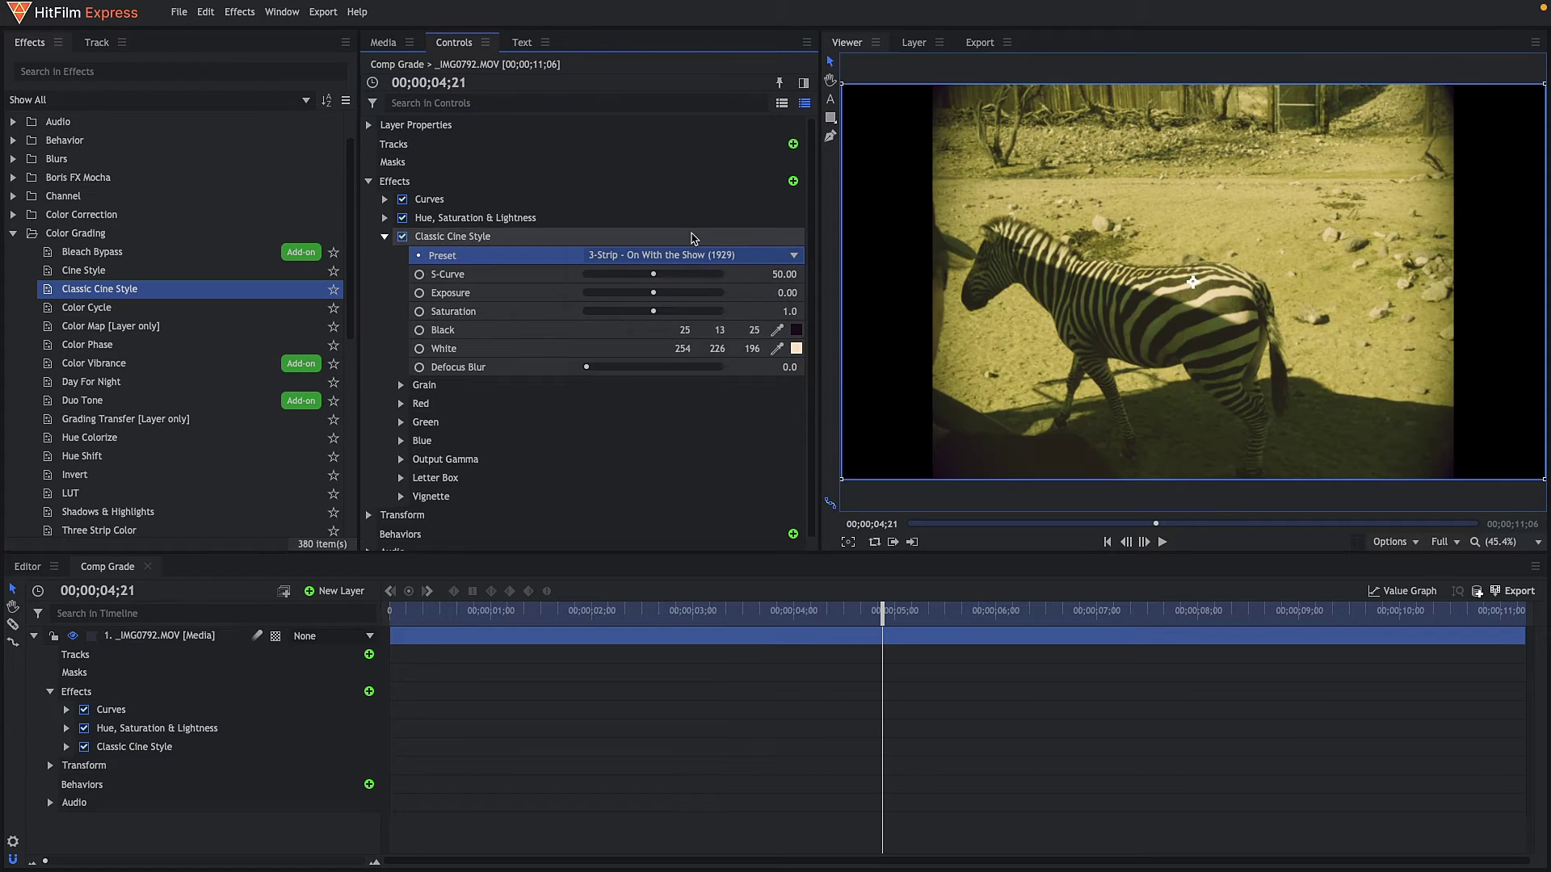
Try the Classic Cine Style presets 3-Strip - Gentlemen Prefer Blondes (1950), 2-Strip - Aviator and 3-Strip - Aviator.
left_click(702, 257)
left_click(711, 372)
left_click(702, 256)
left_click(683, 395)
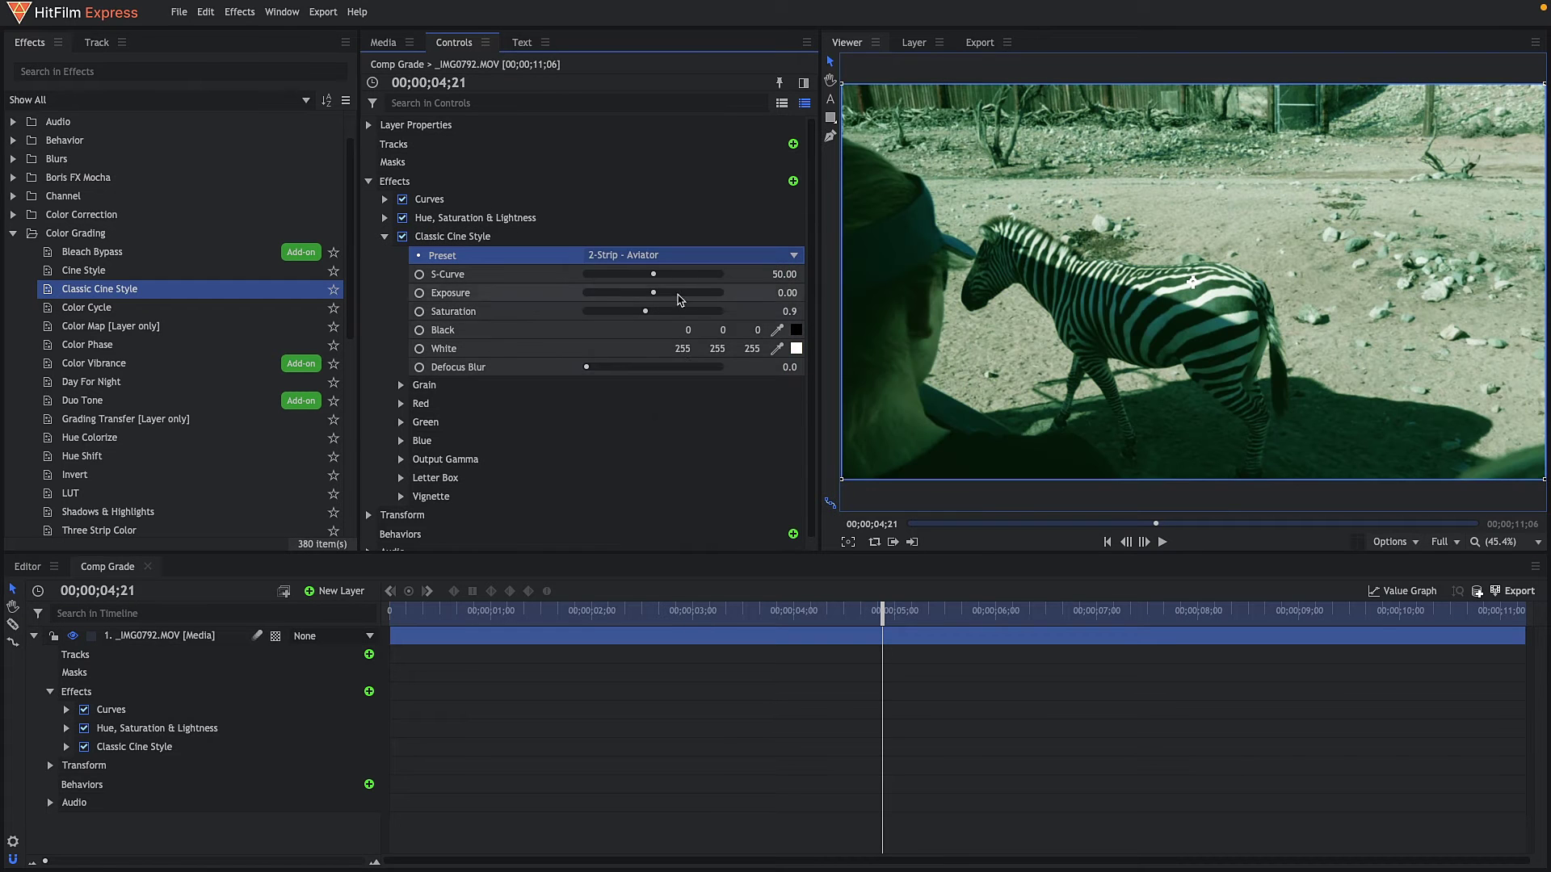
left_click(702, 257)
left_click(675, 418)
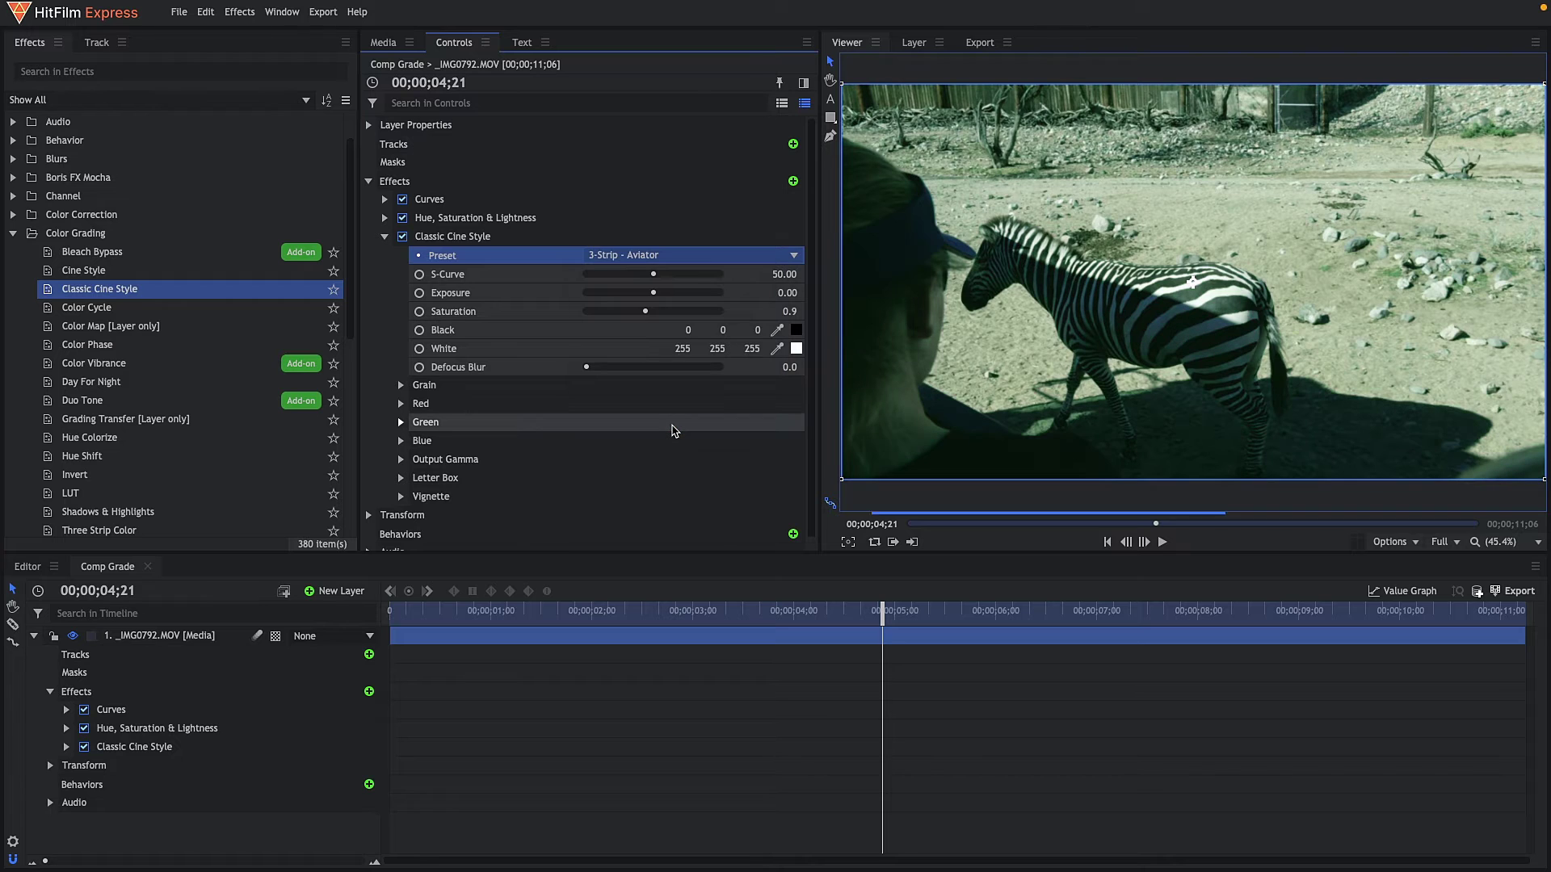
Reset the Classic Cine Style preset and all of the effect's settings to their defaults.
left_click(632, 260)
left_click(633, 263)
right_click(475, 249)
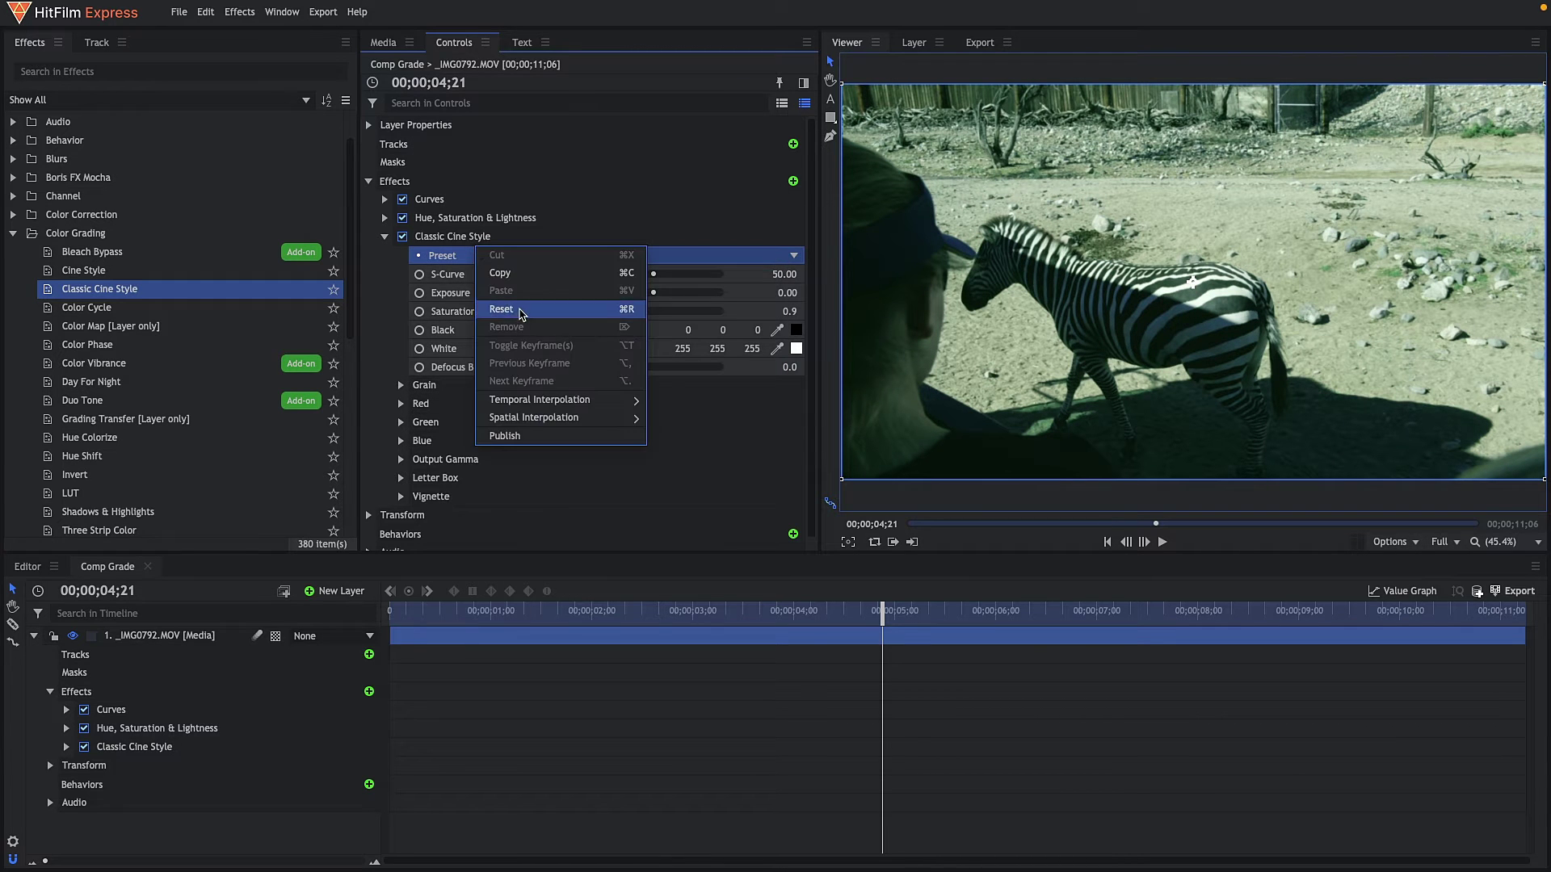
left_click(520, 311)
right_click(513, 238)
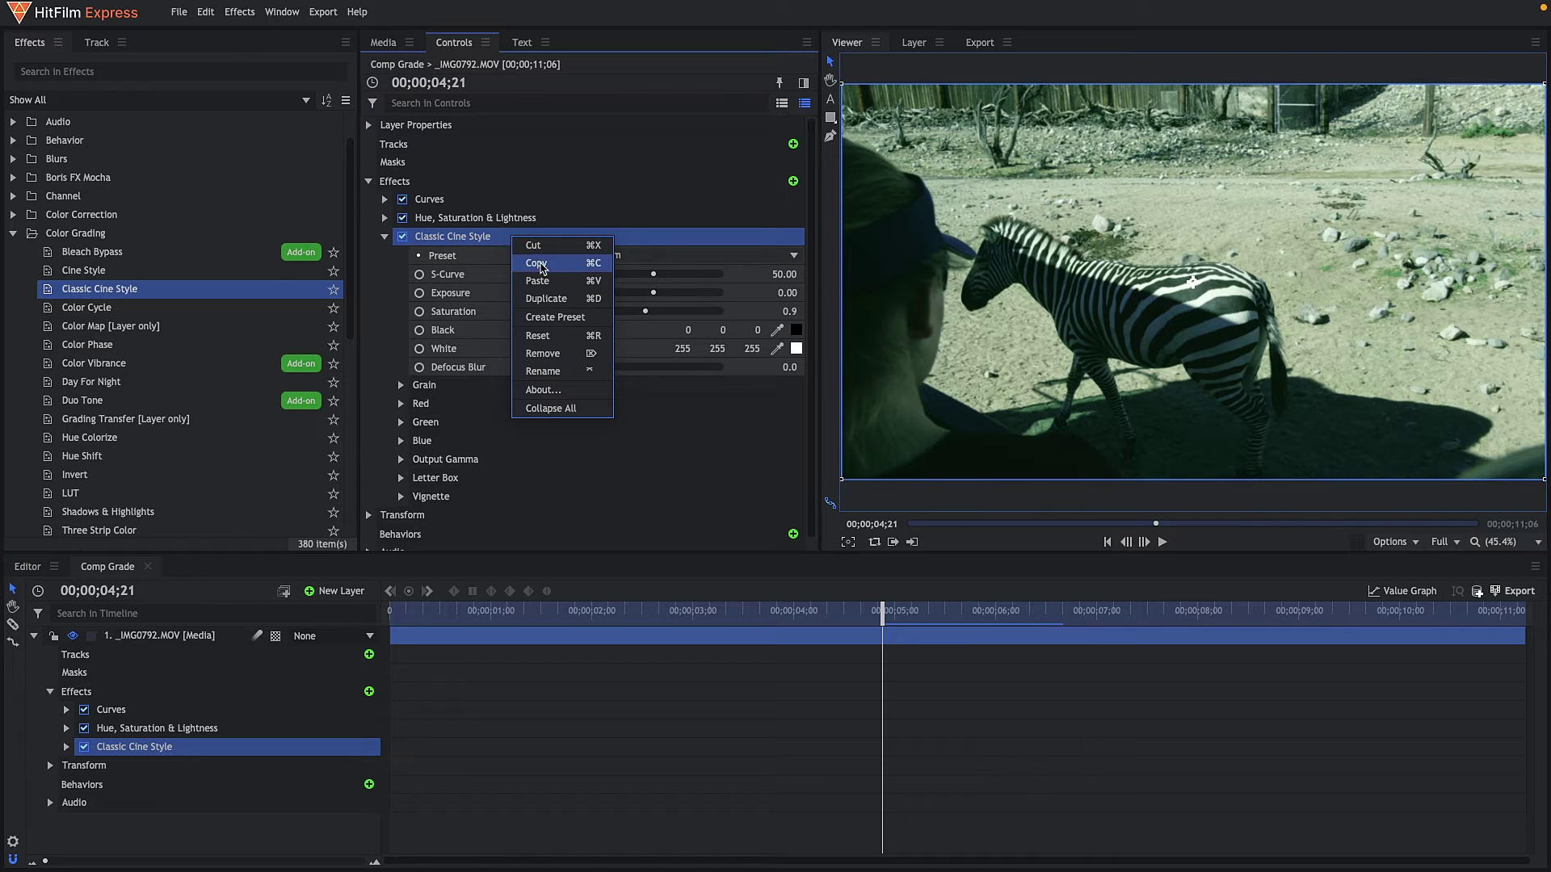
left_click(560, 336)
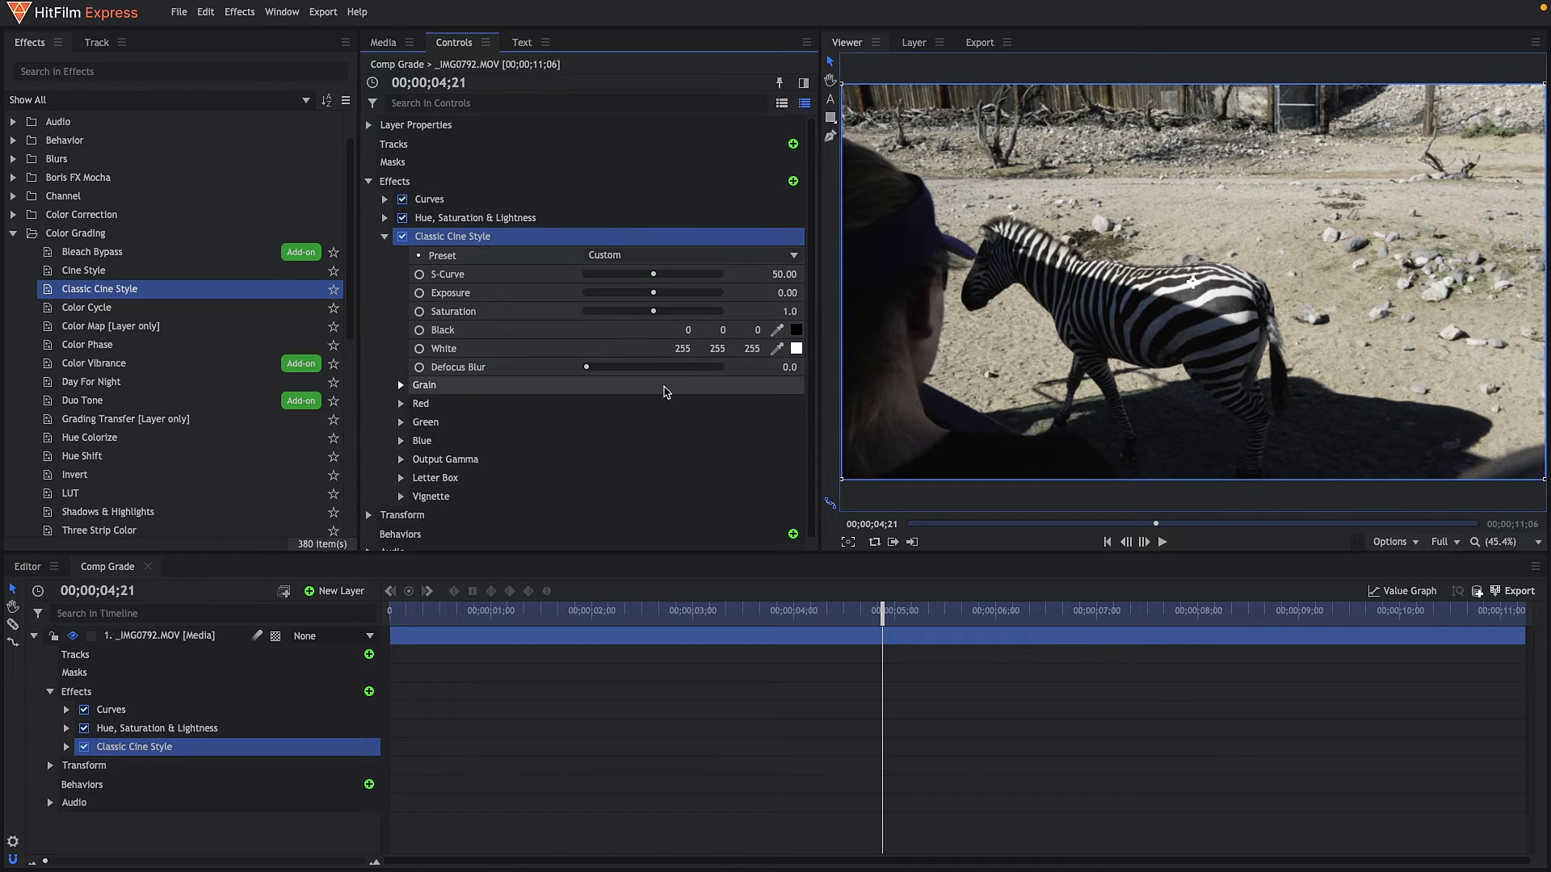
Try the Defocus Blur of Classic Cine Style, return it to 0, and remove the effect from the clip layer.
left_click_drag(618, 367, 539, 379)
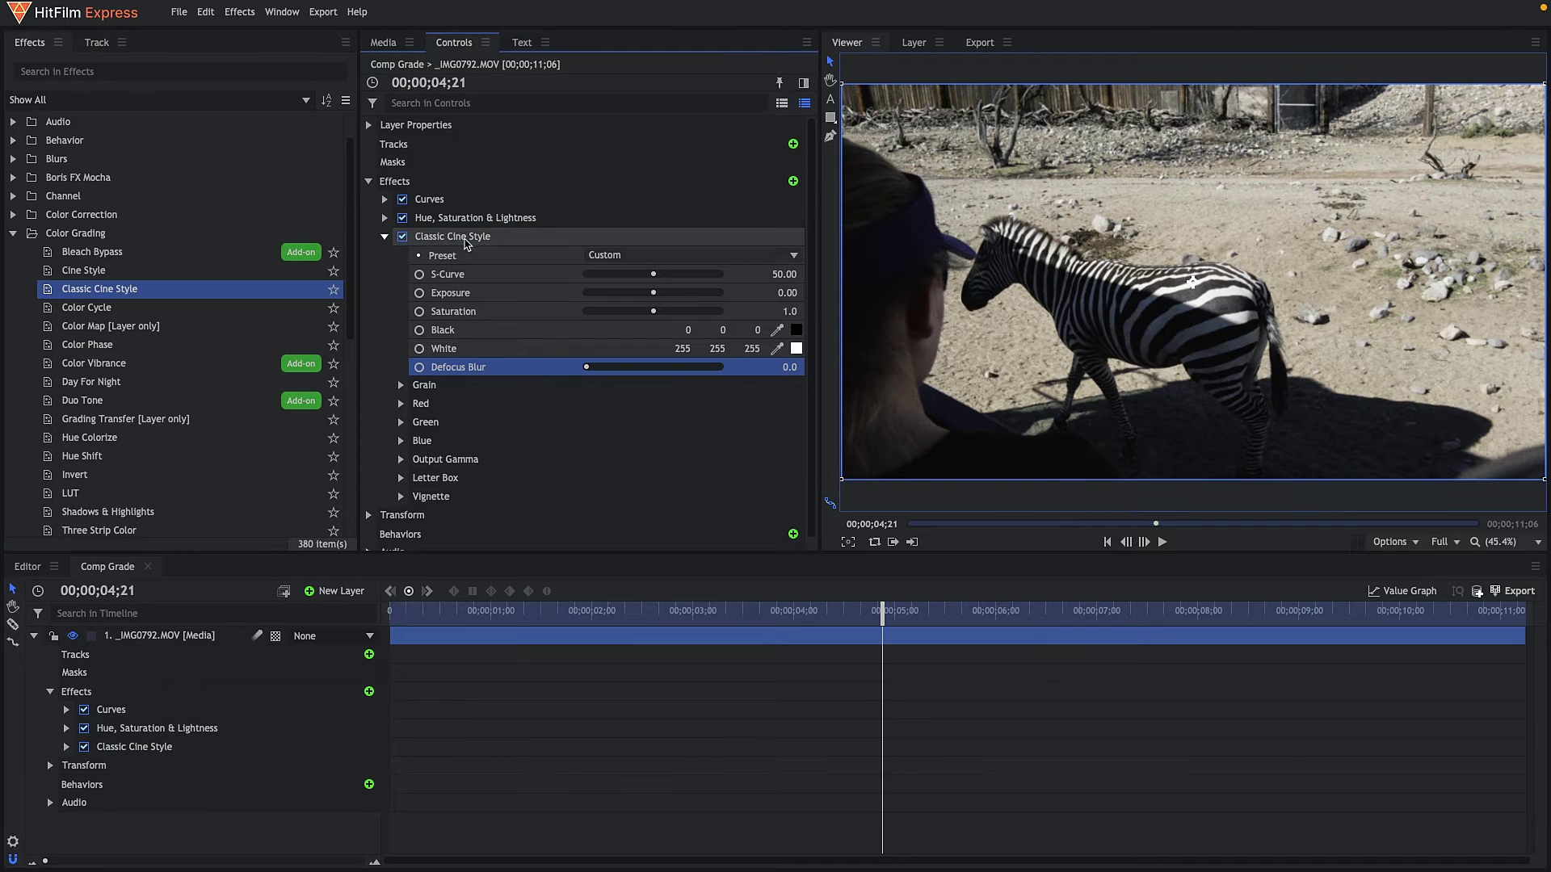
right_click(470, 235)
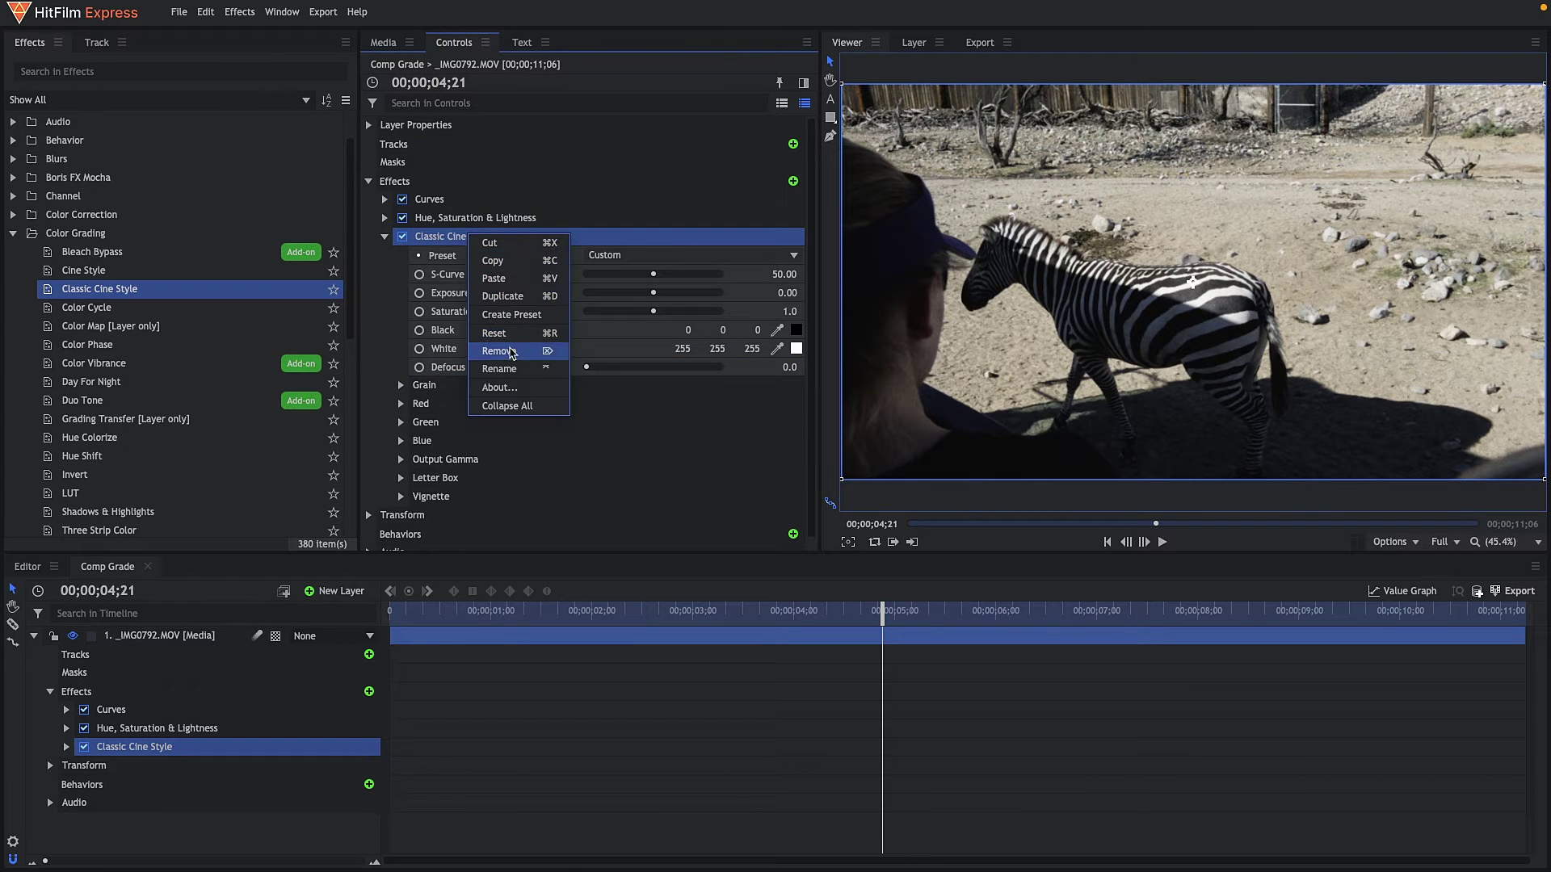
left_click(511, 352)
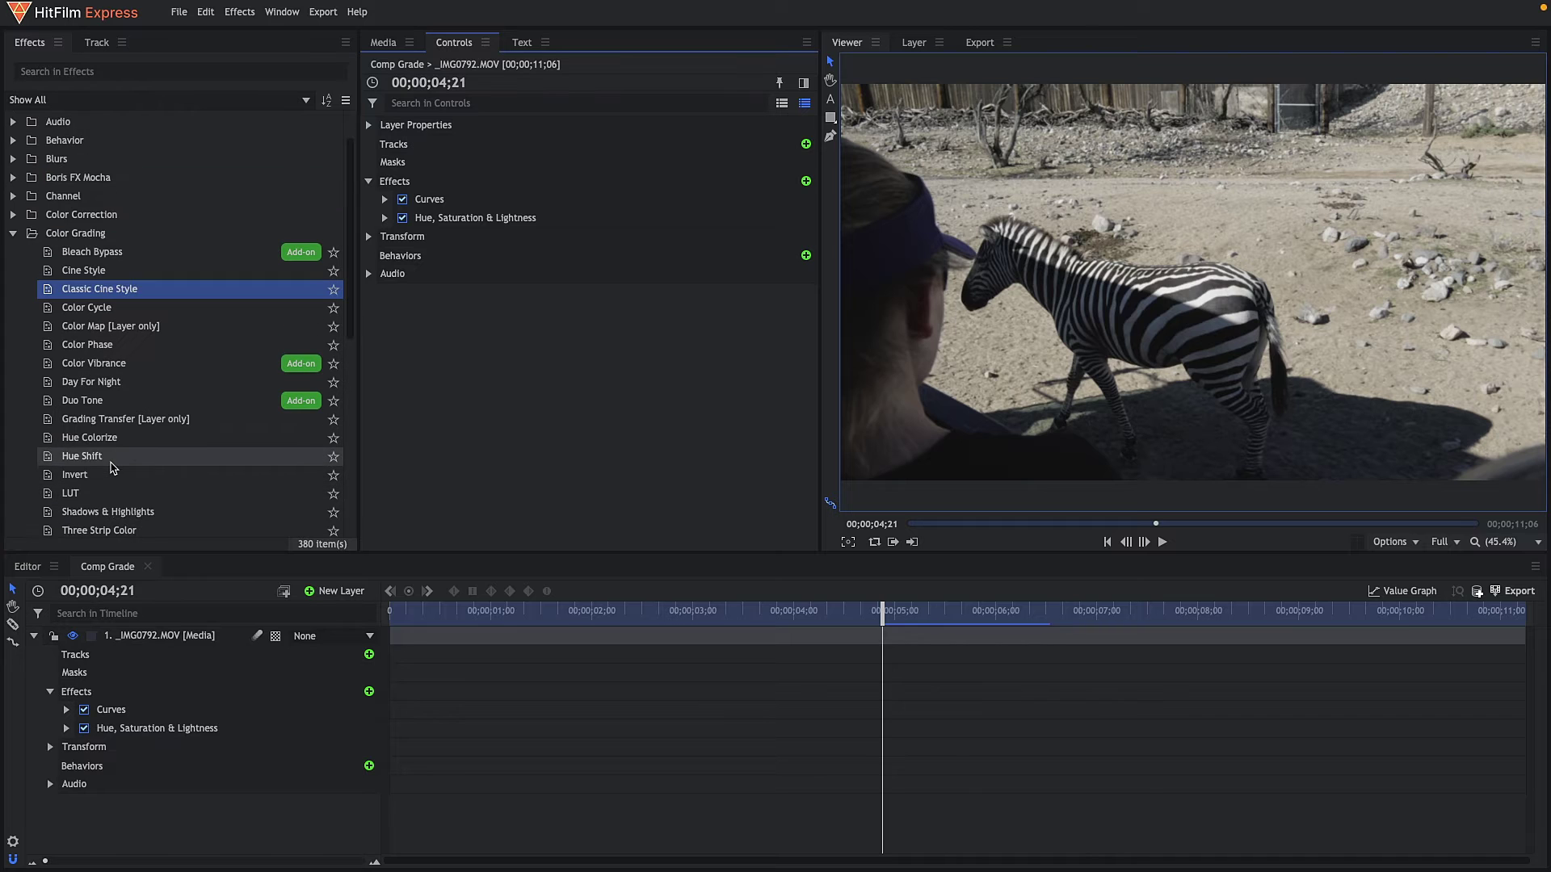
Add a LUT effect to the clip layer using Agfa Portrait XPS 160.cube from the Film Emulation folder at 49% strength.
left_click(118, 495)
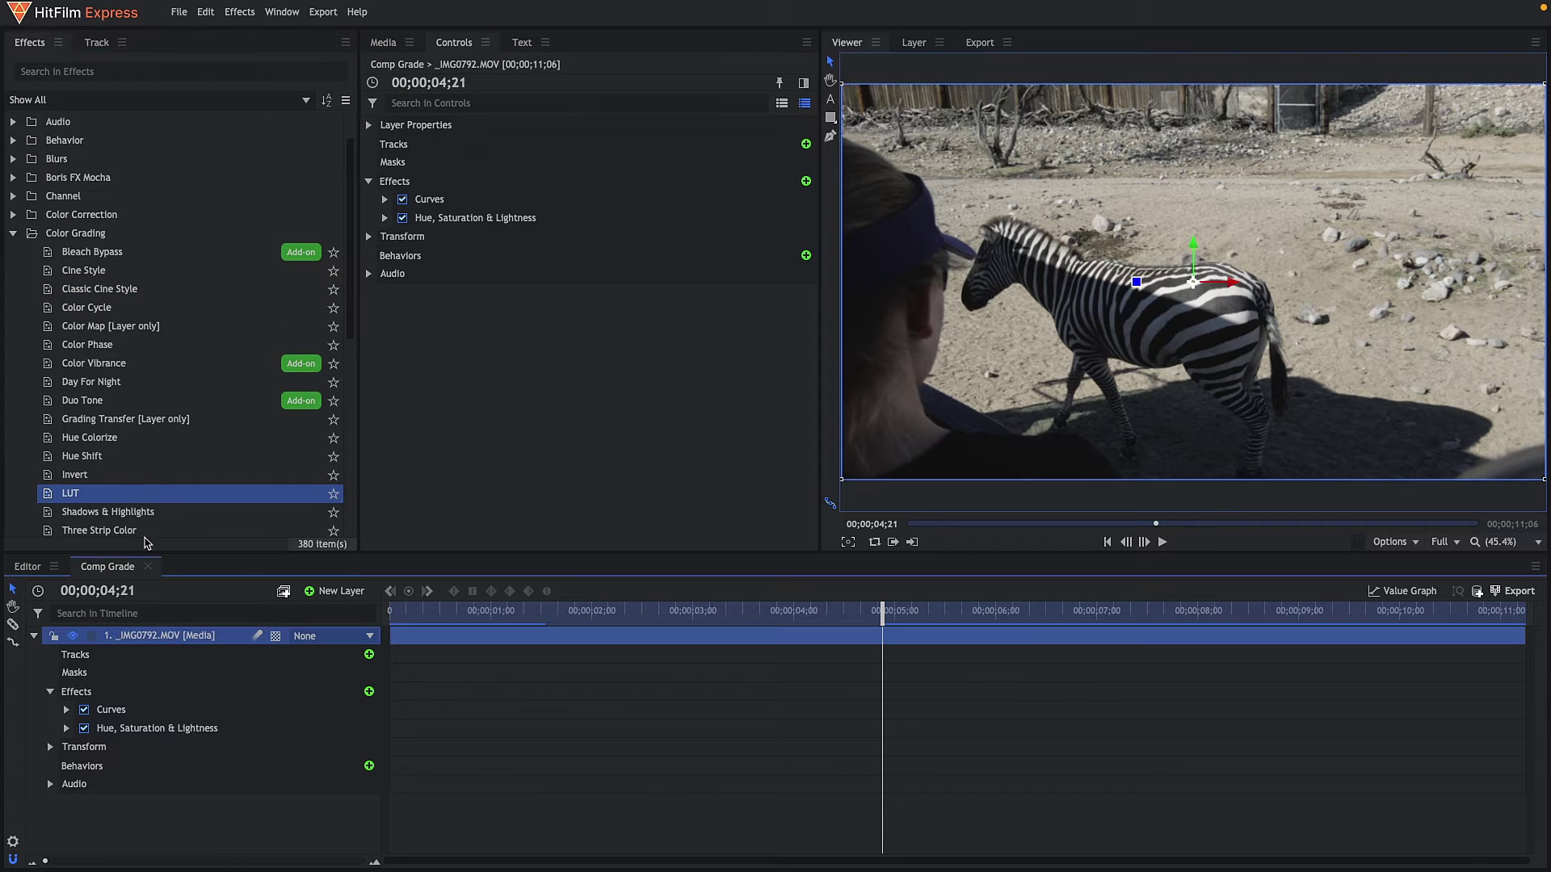
double_click(145, 494)
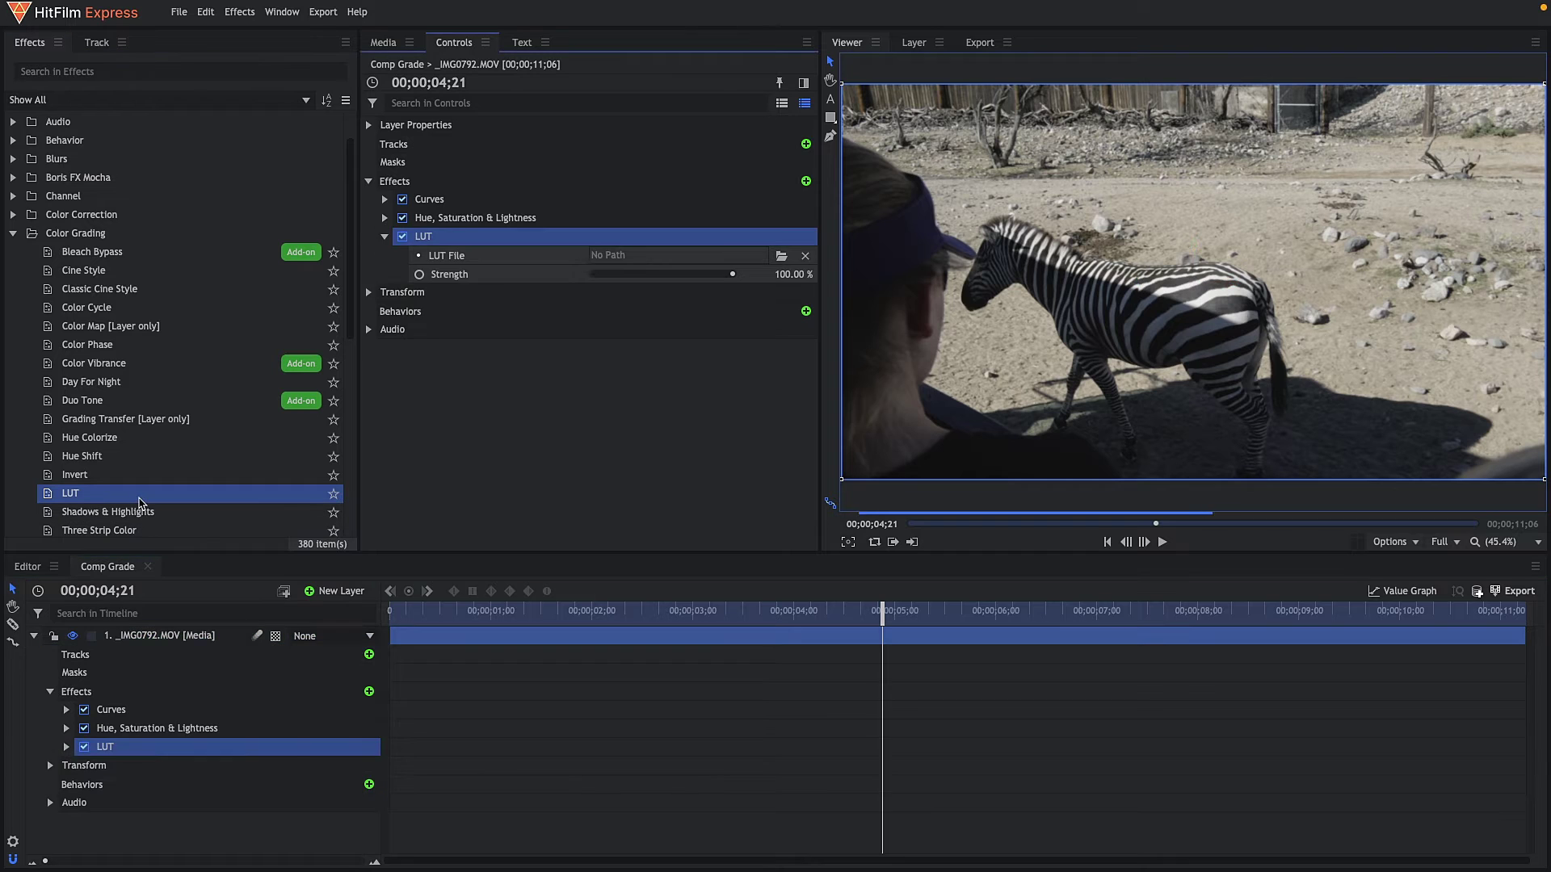
left_click(782, 257)
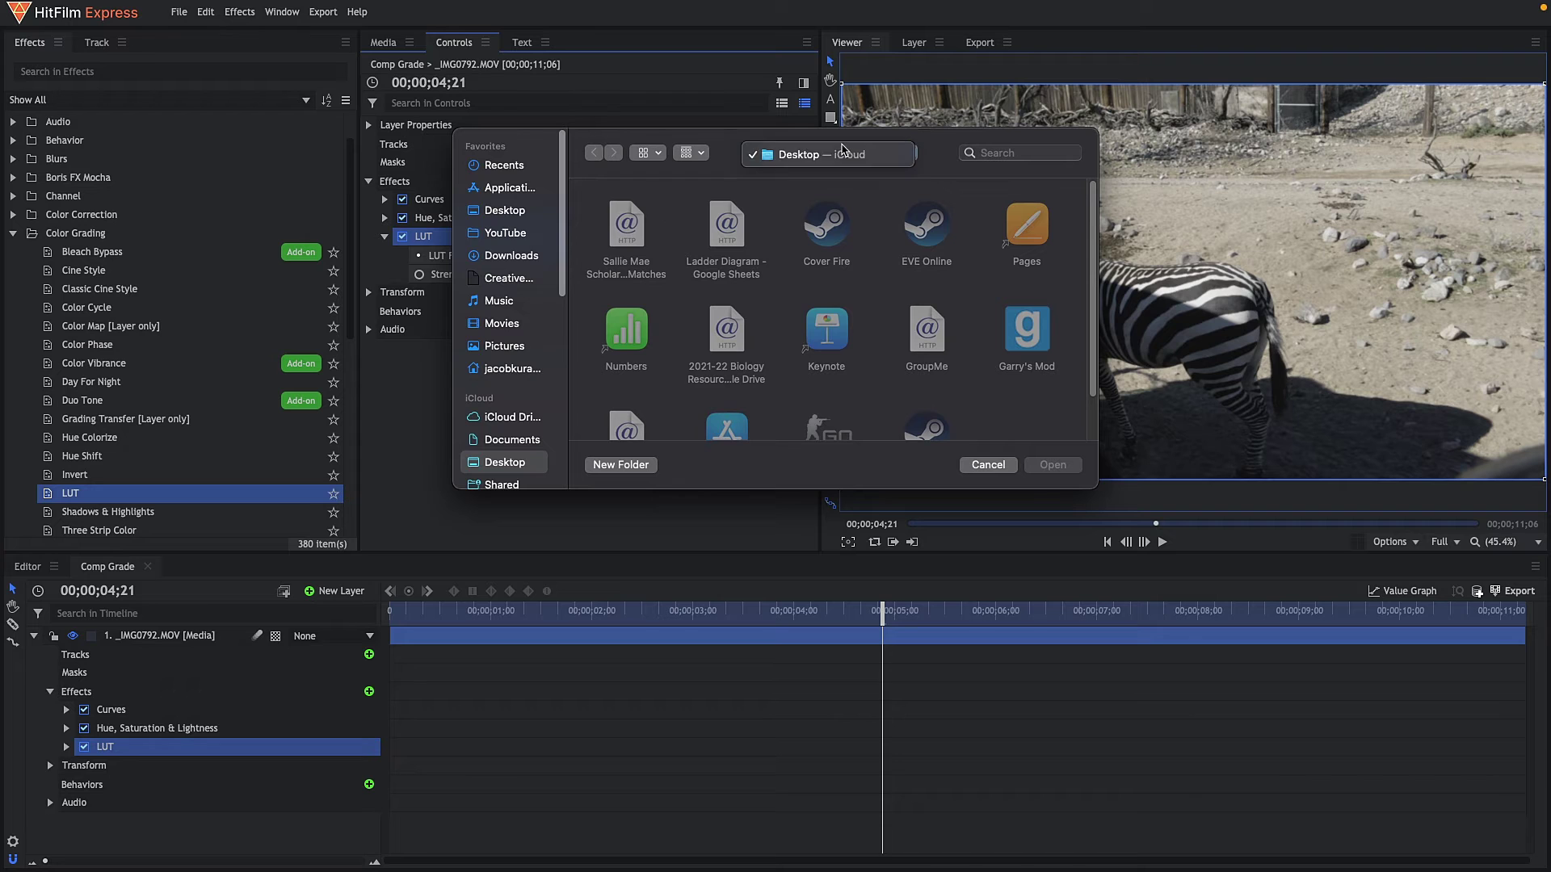
left_click(910, 153)
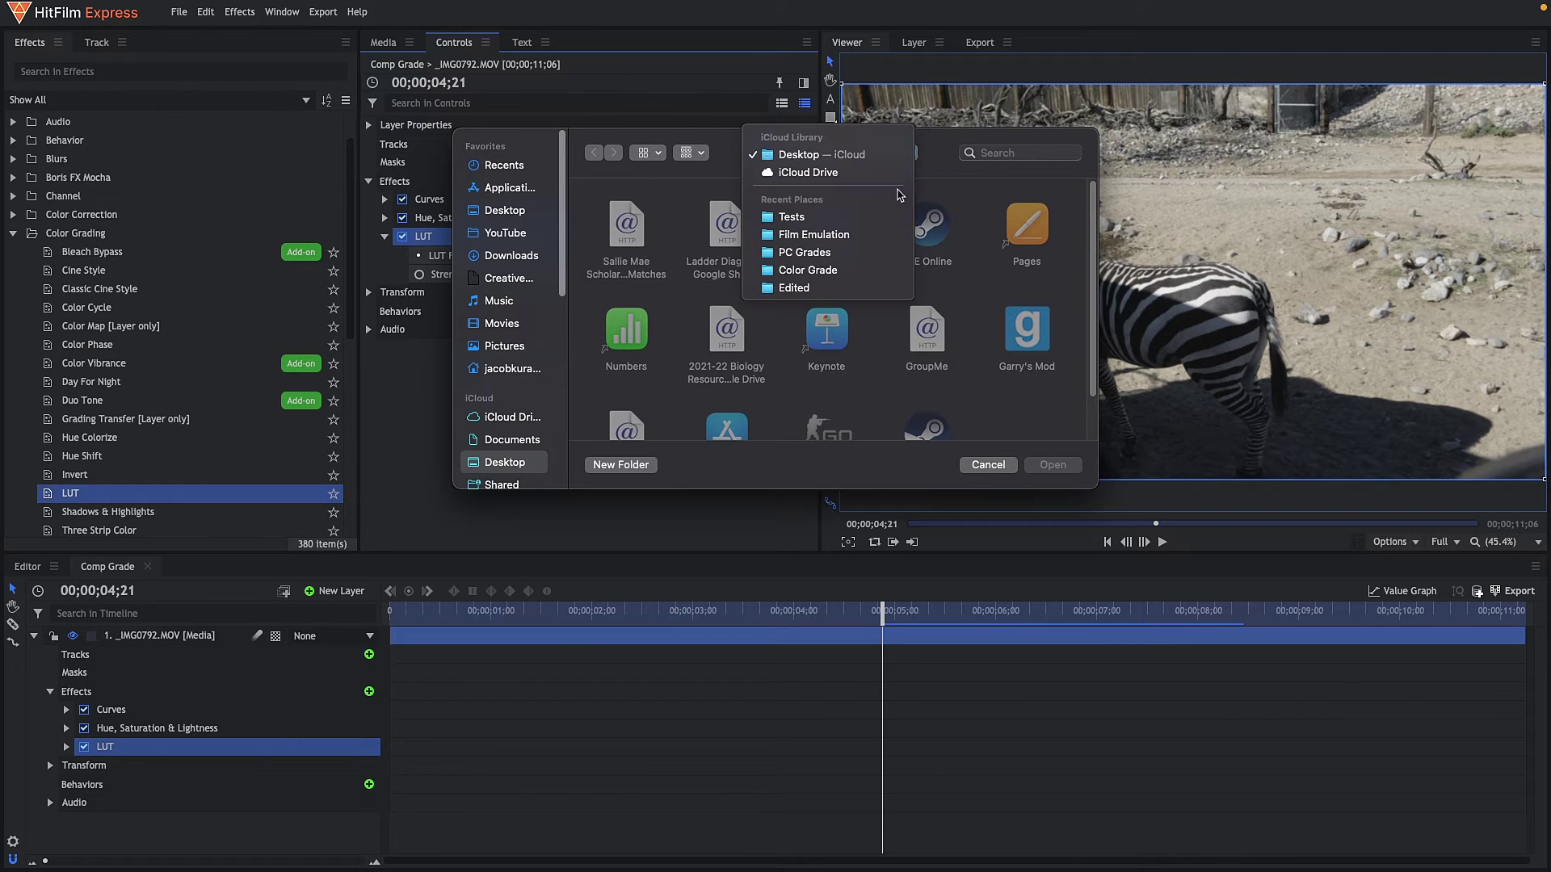
left_click(872, 231)
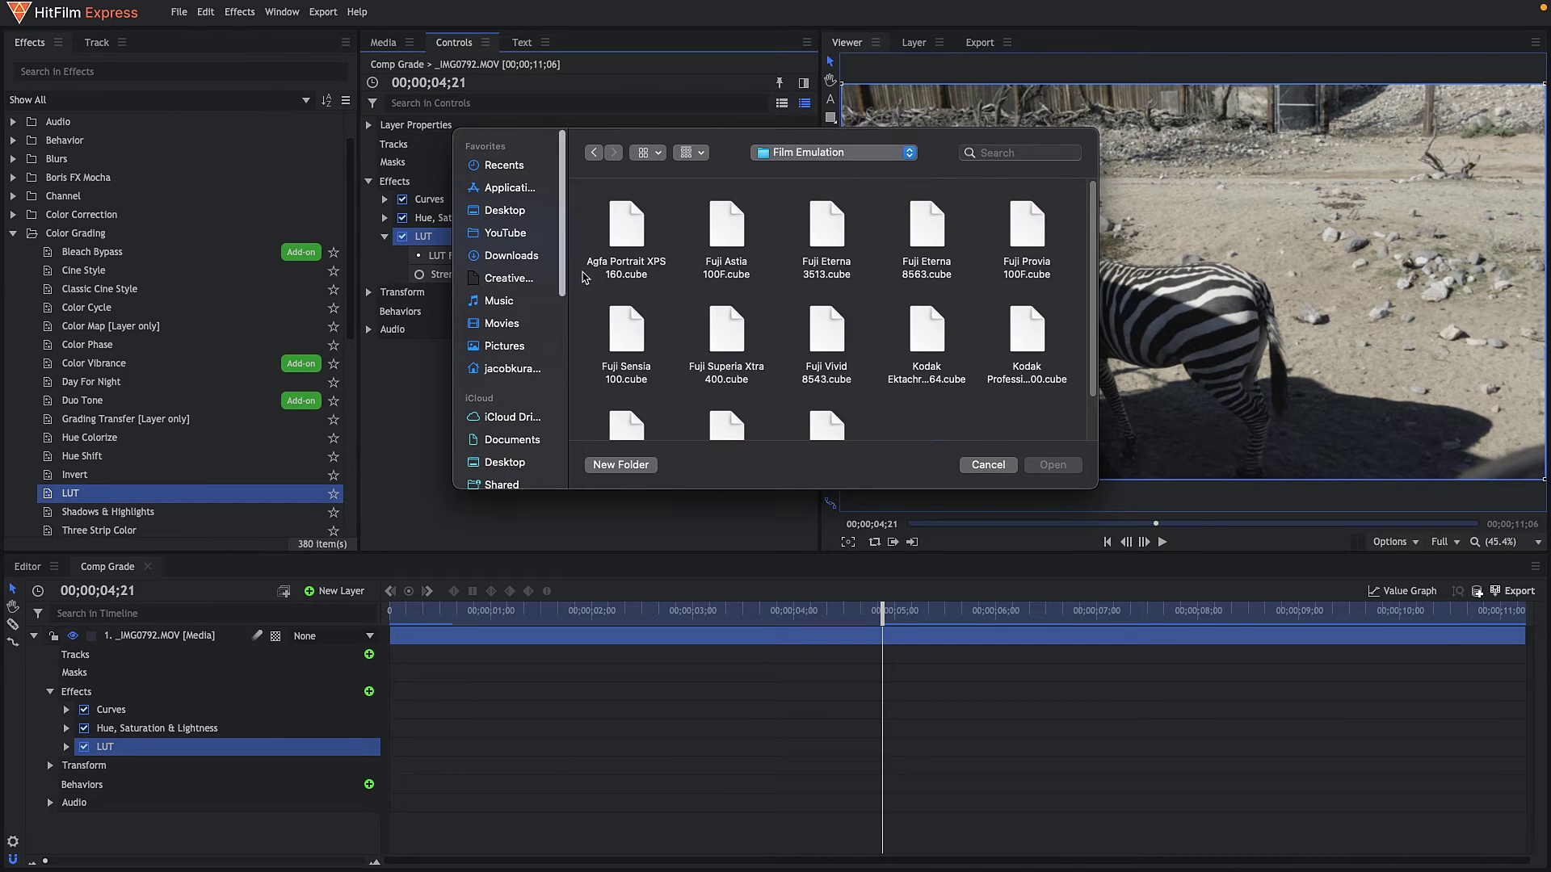
left_click(628, 234)
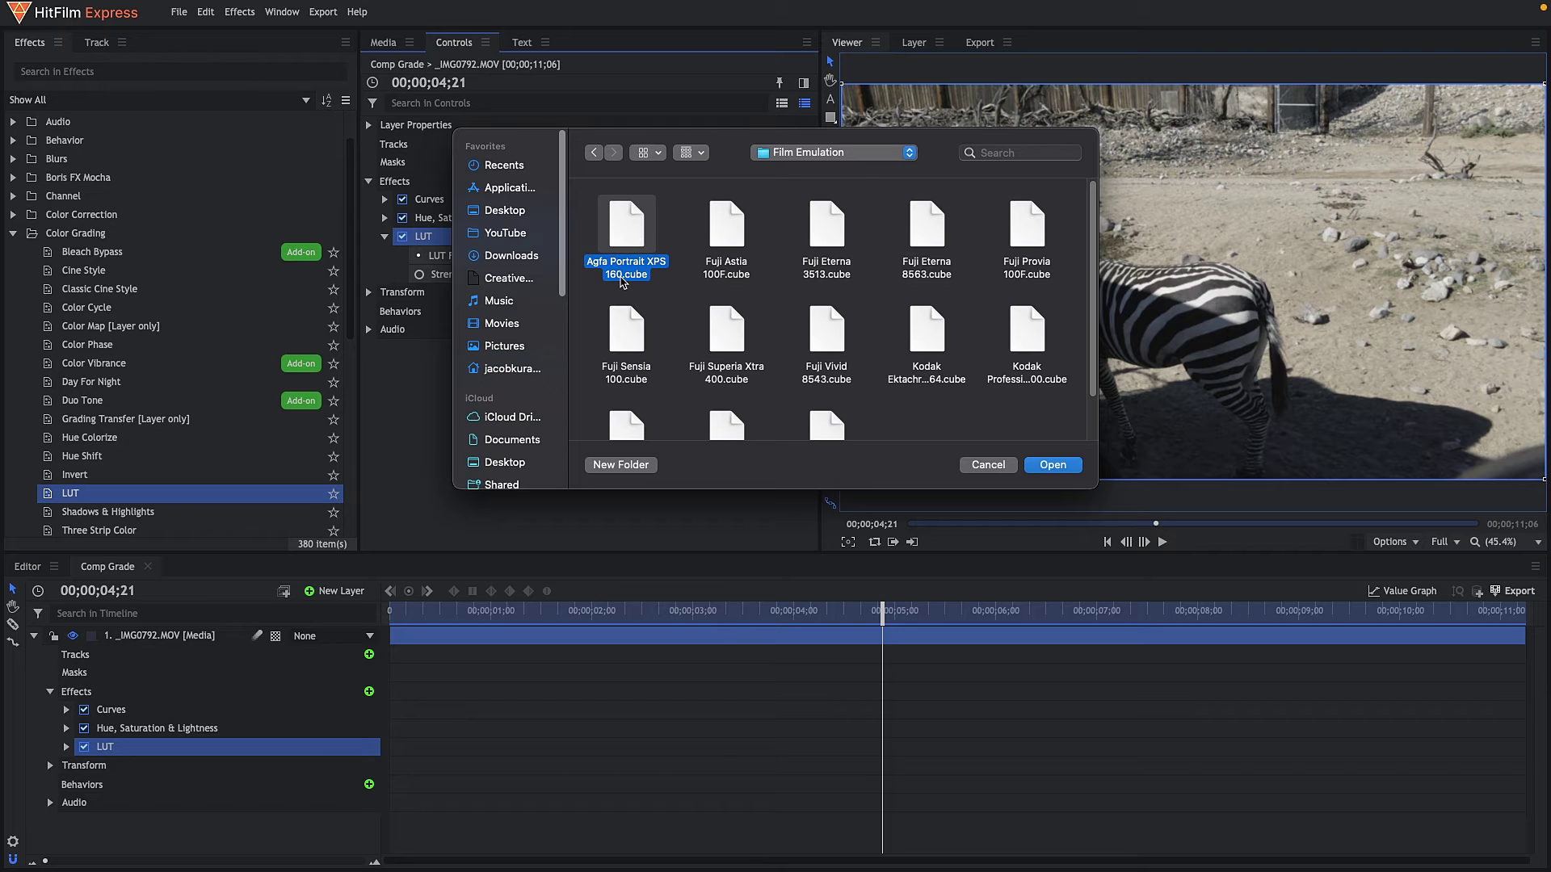
double_click(631, 233)
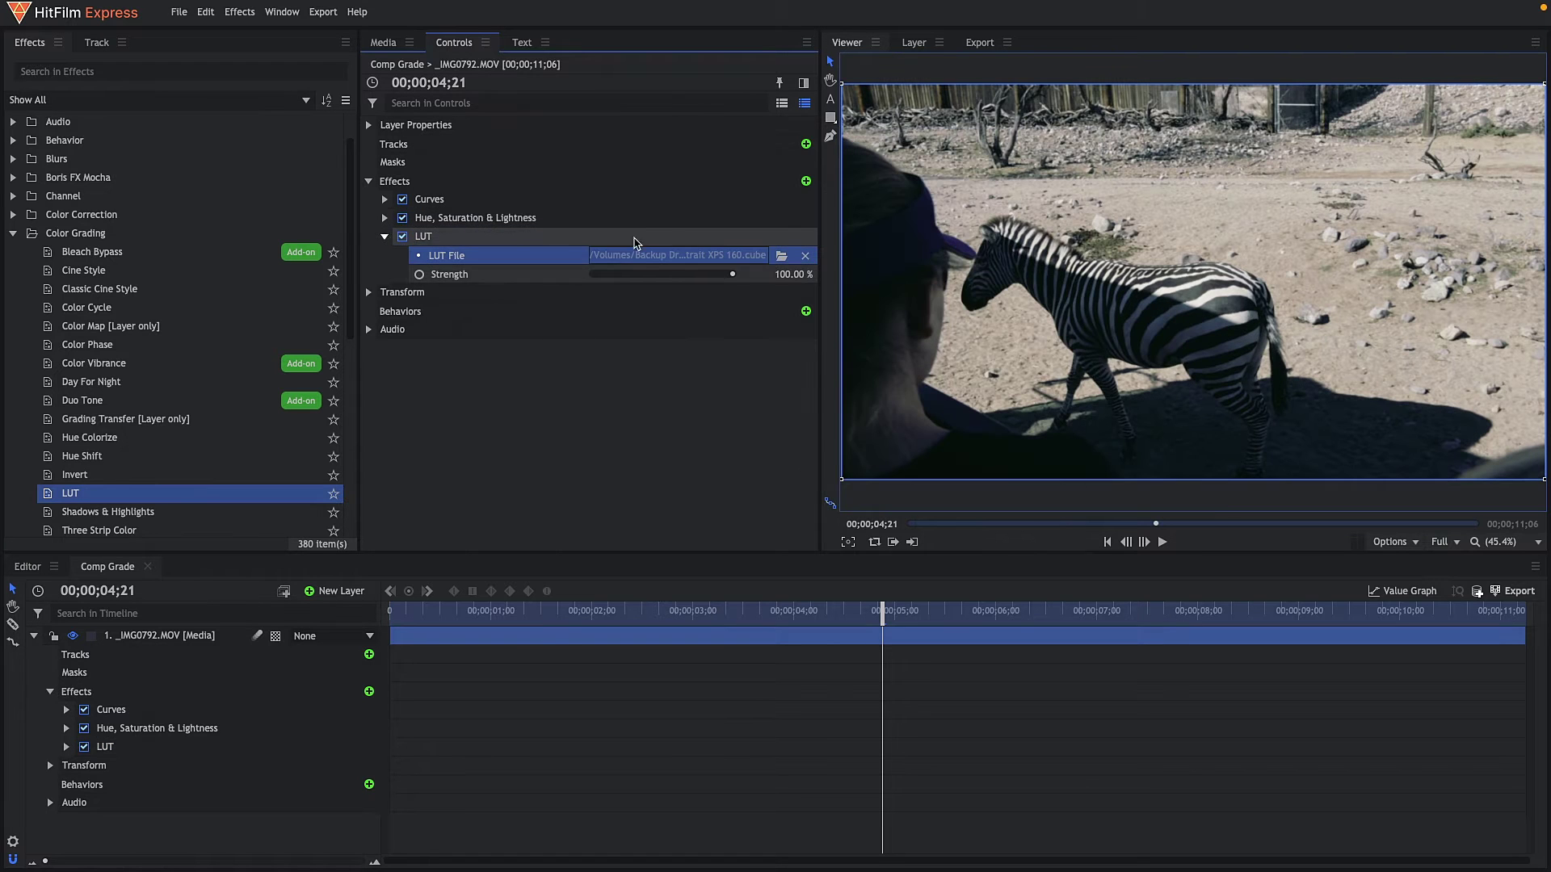
left_click_drag(676, 274, 663, 281)
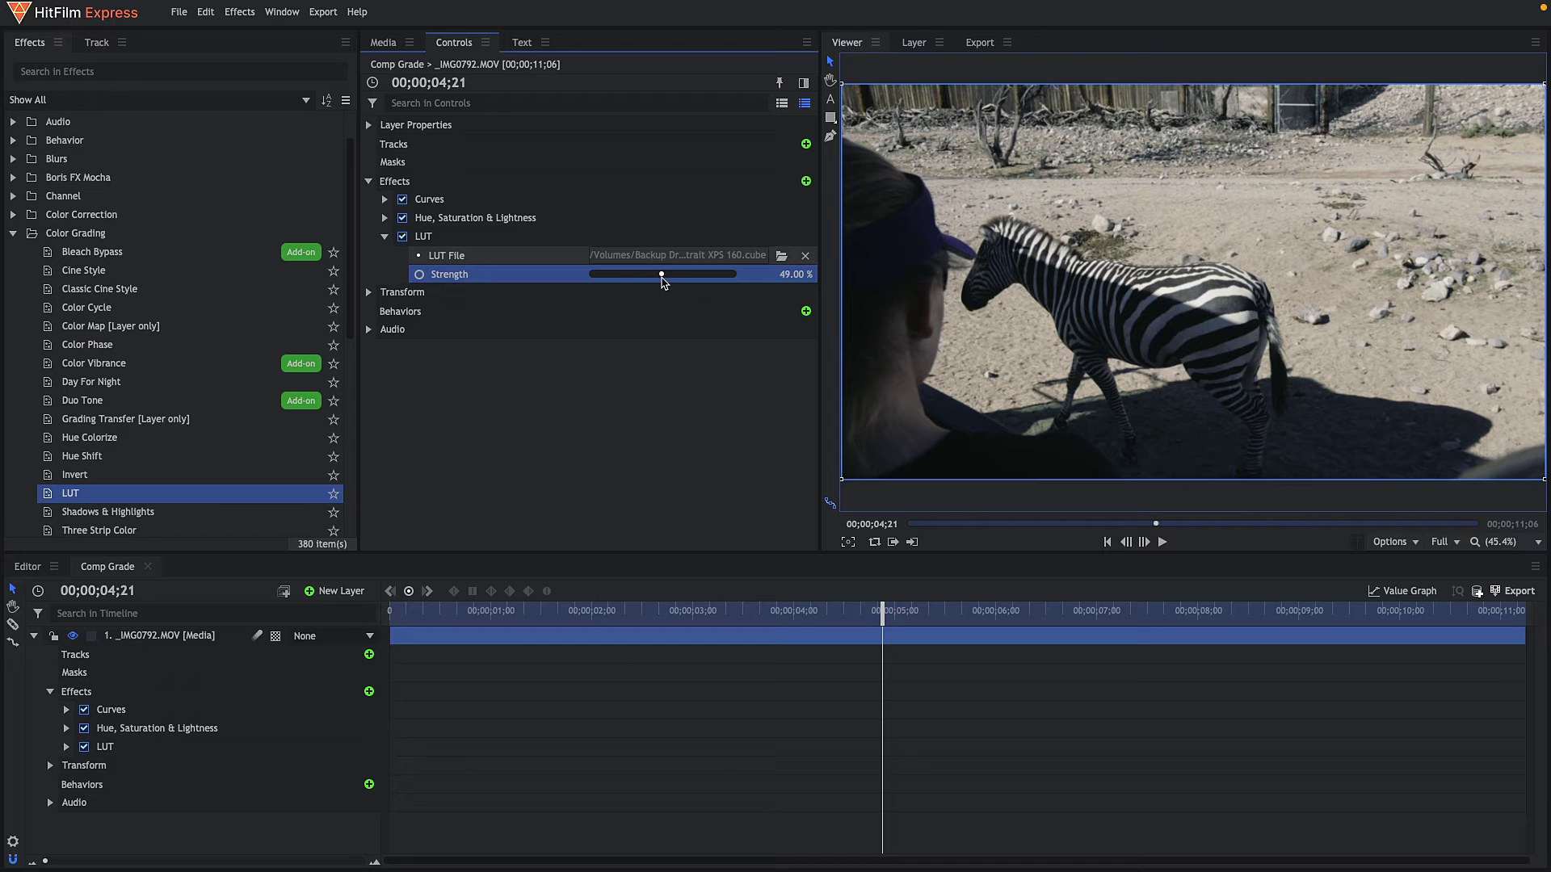
Load Kodak Vision 2383.cube into the LUT effect and set its strength to 17%.
left_click(781, 256)
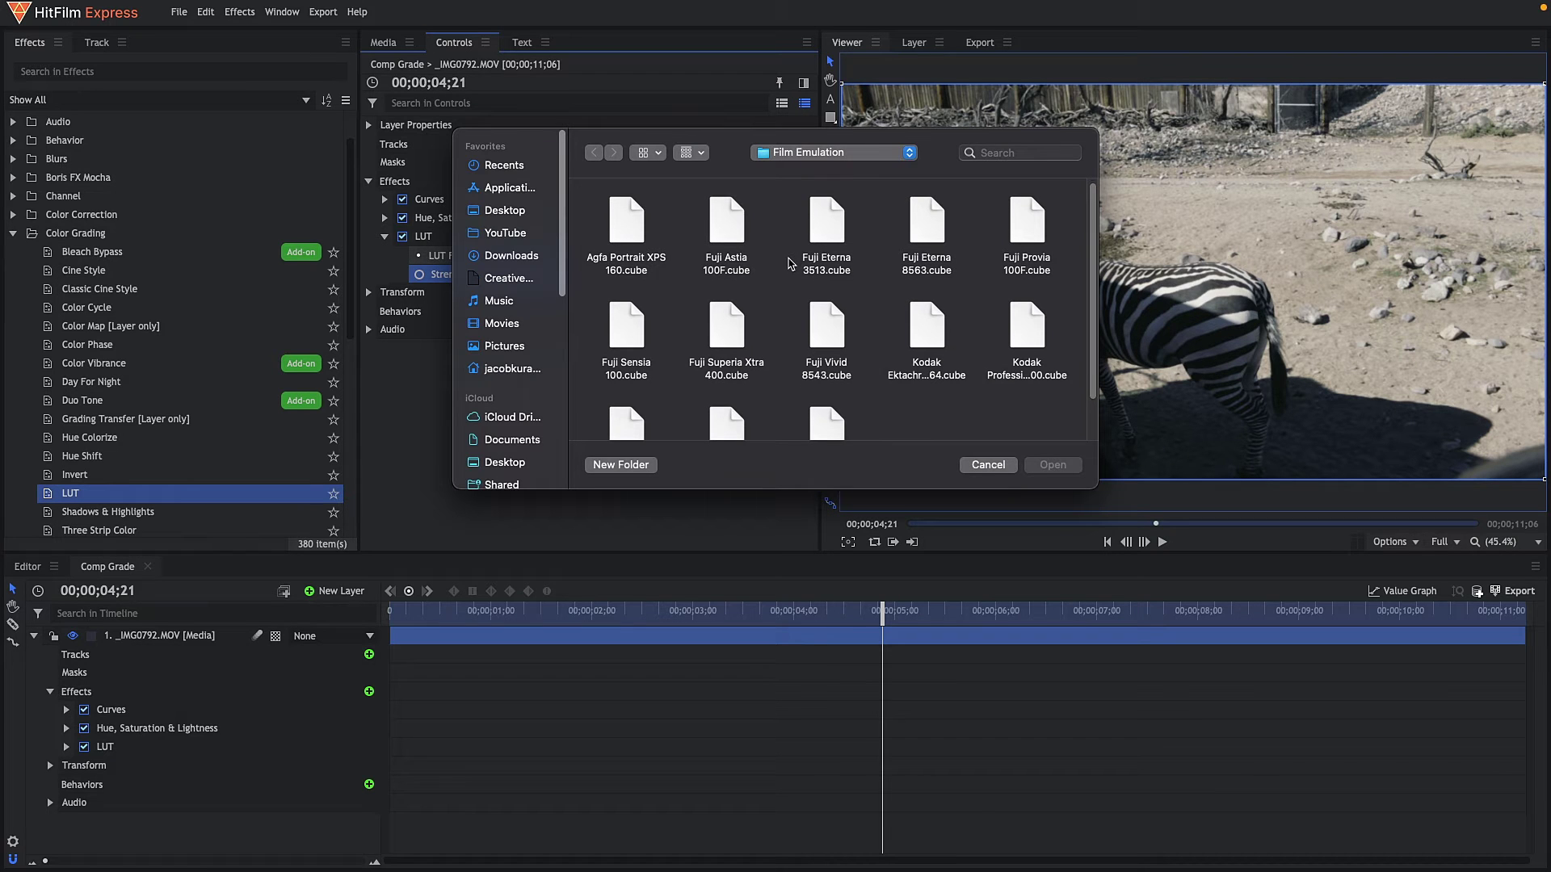
scroll(861, 299, "down", 2)
scroll(865, 301, "down", 1)
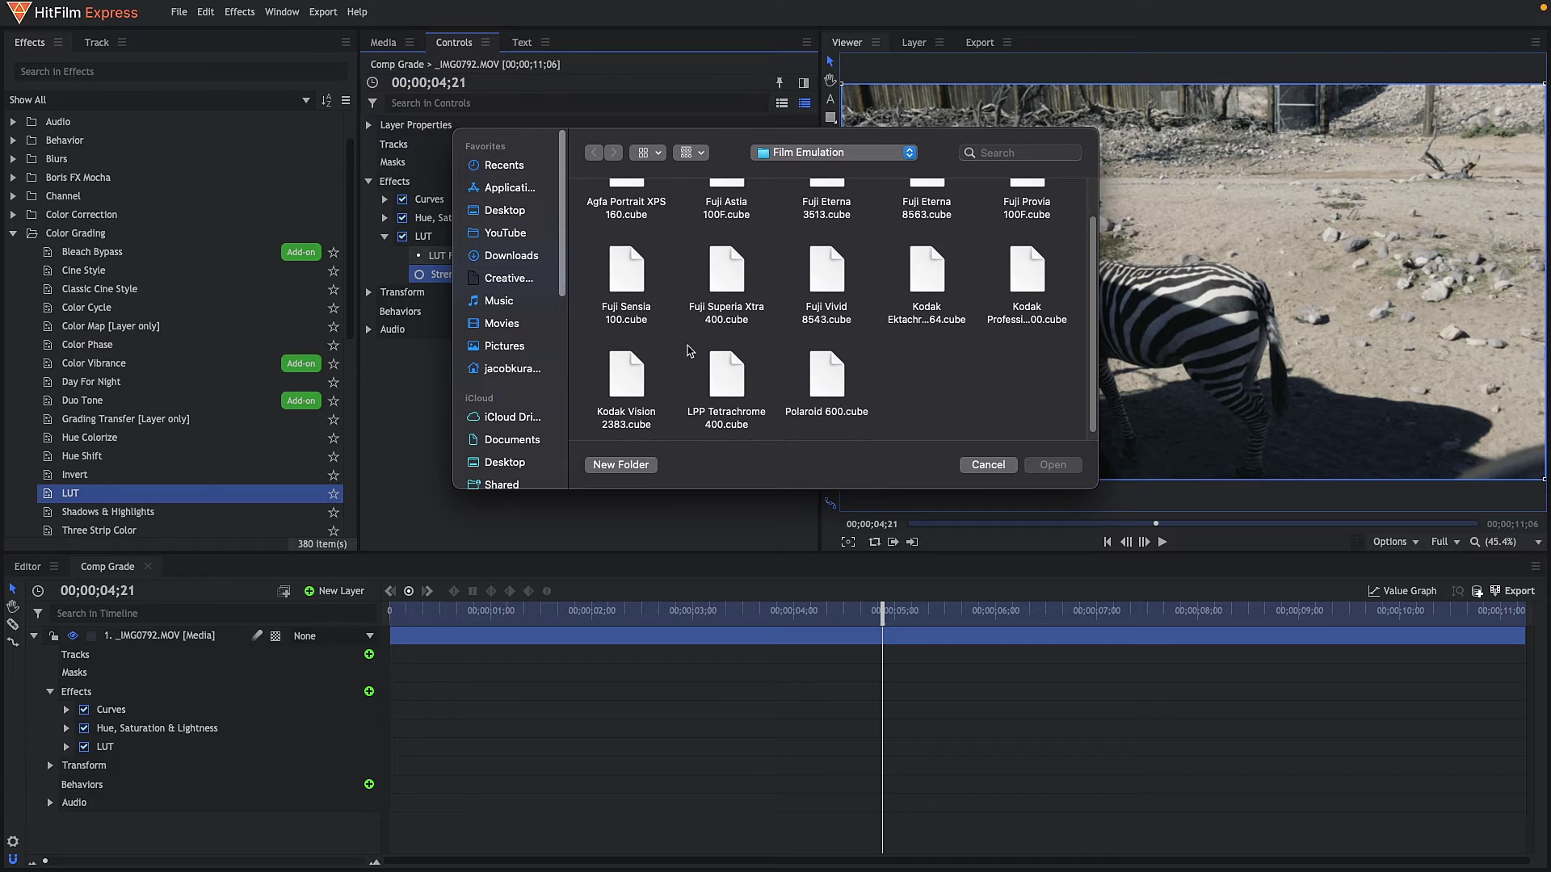
double_click(630, 416)
left_click_drag(642, 281, 616, 278)
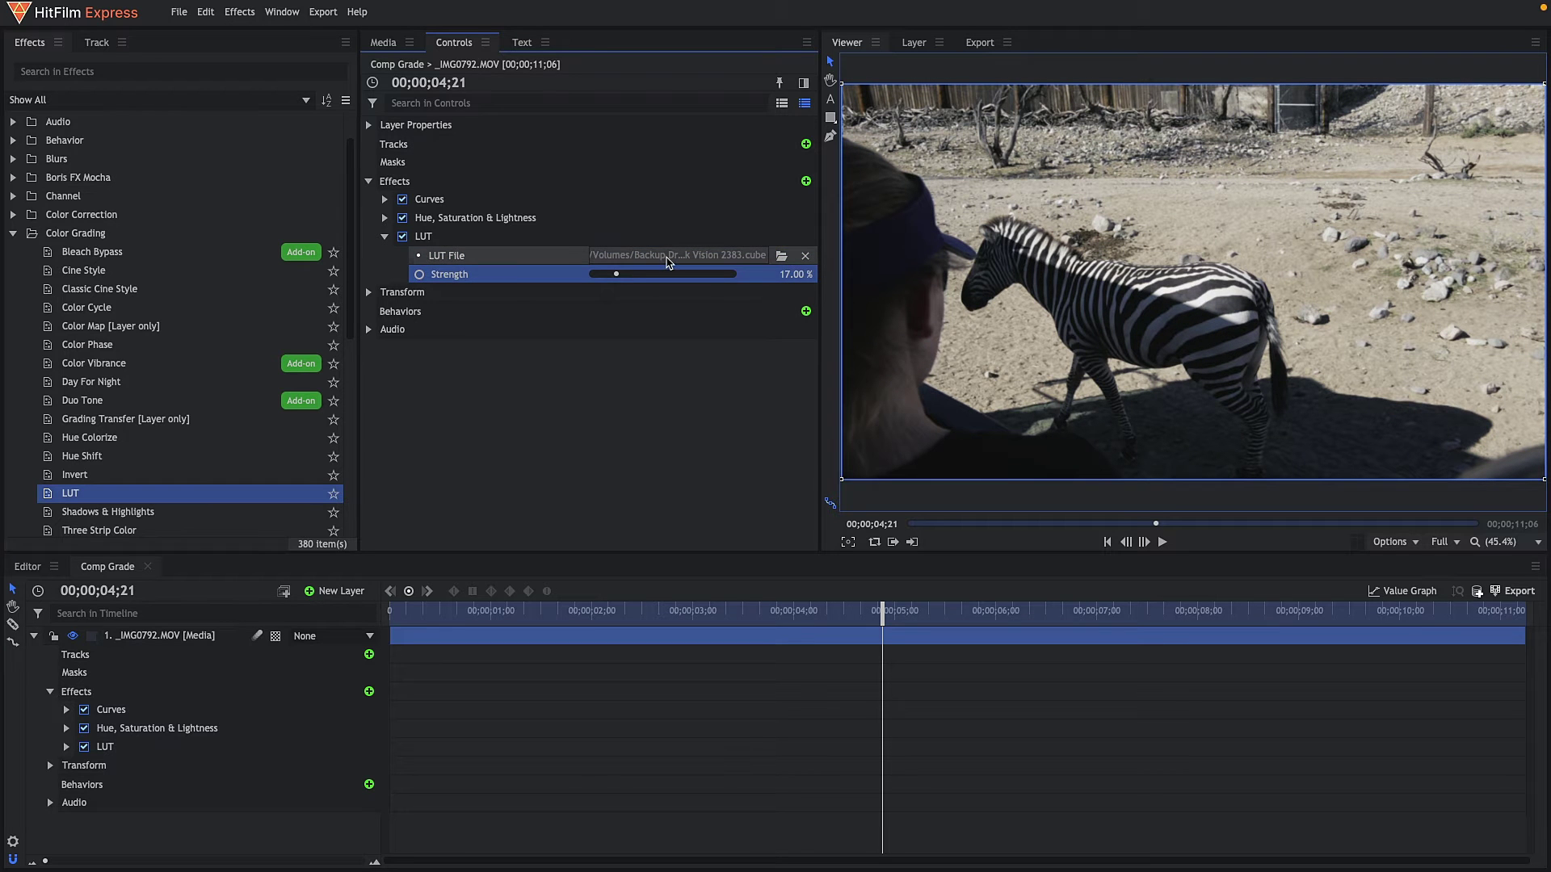
Load Fuji Vivid 8543.cube into the LUT effect and set its strength to 50%.
left_click(781, 255)
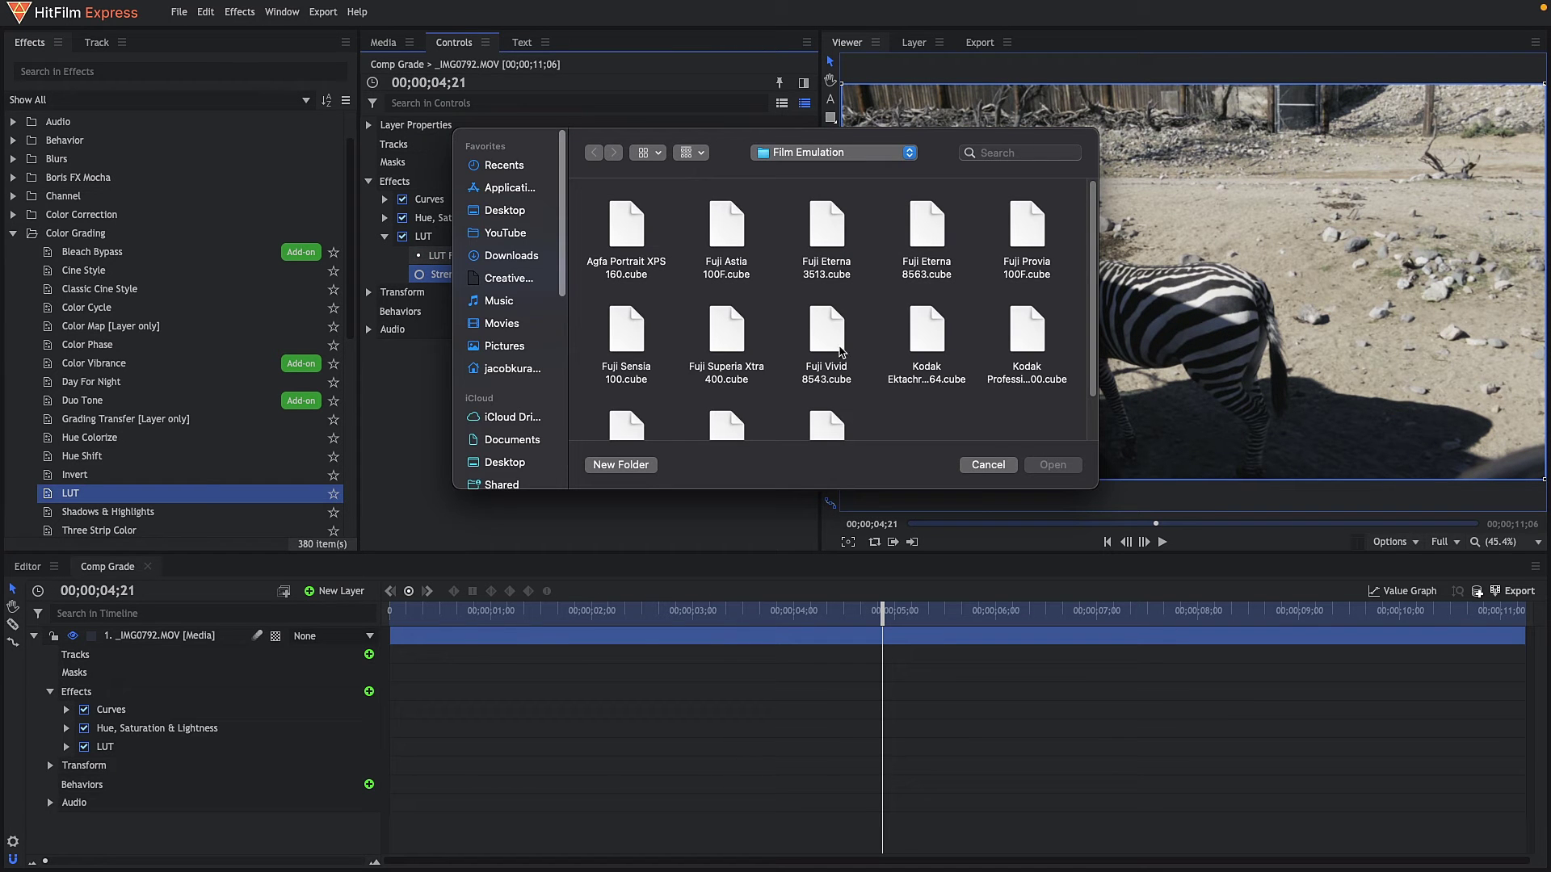
double_click(828, 336)
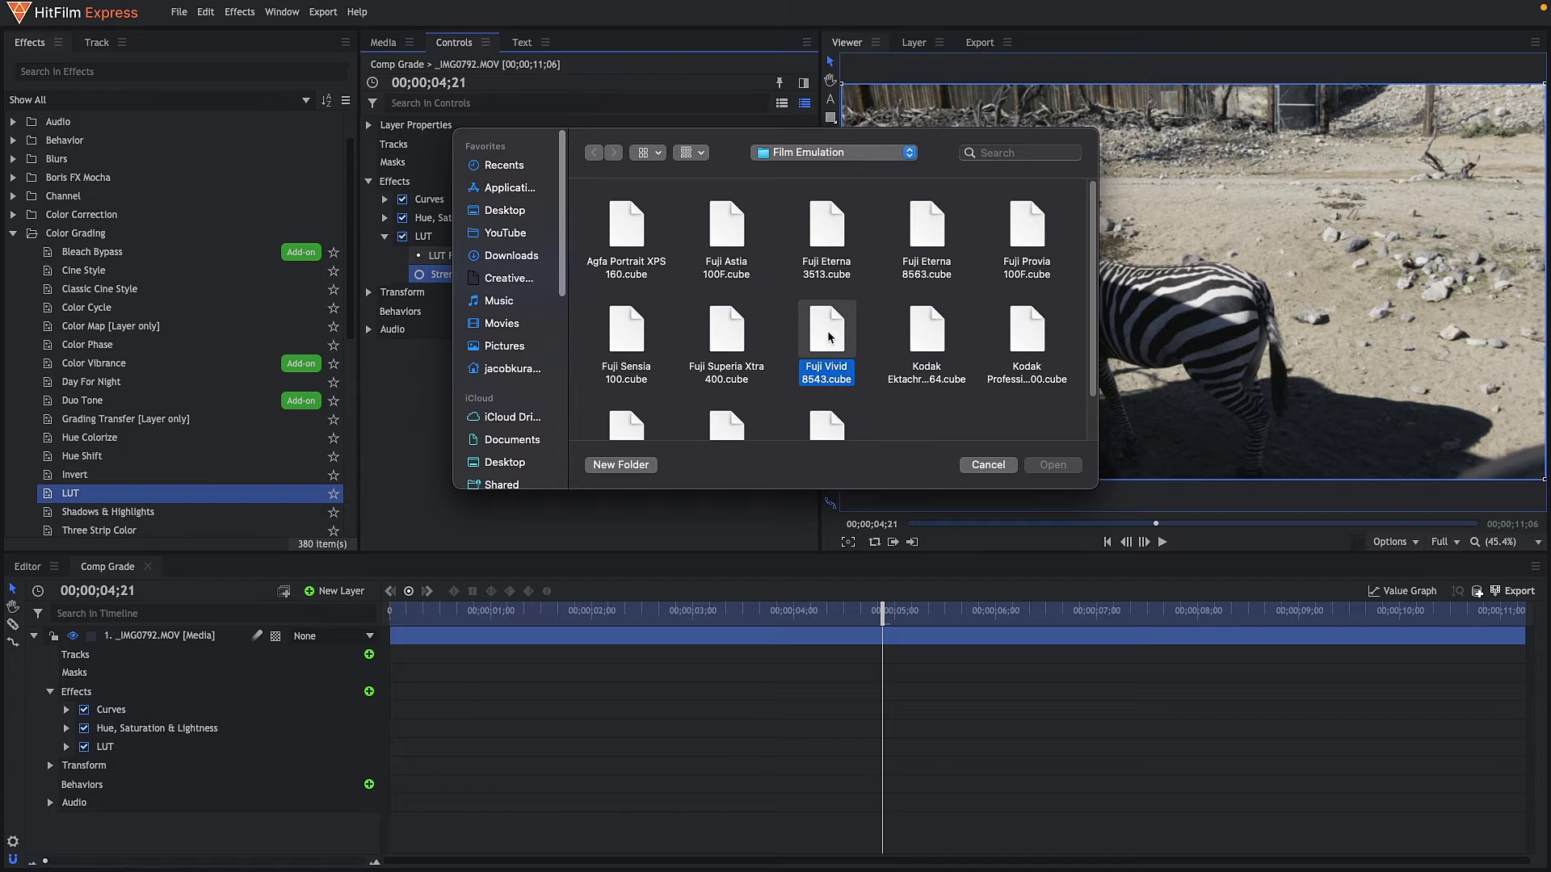
left_click(638, 275)
left_click_drag(638, 277, 664, 276)
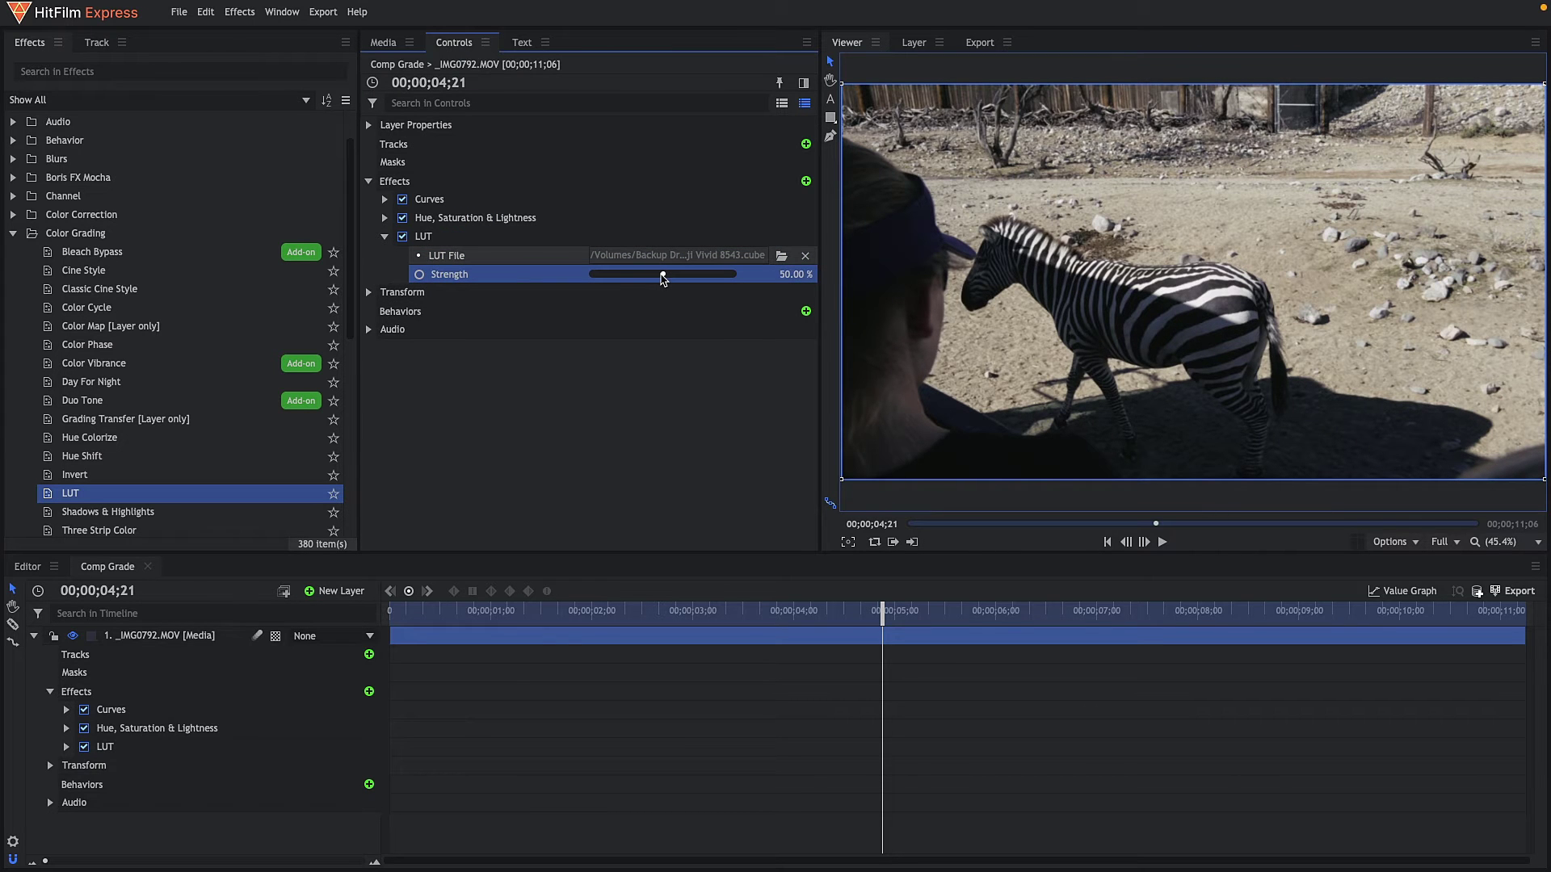
left_click(385, 238)
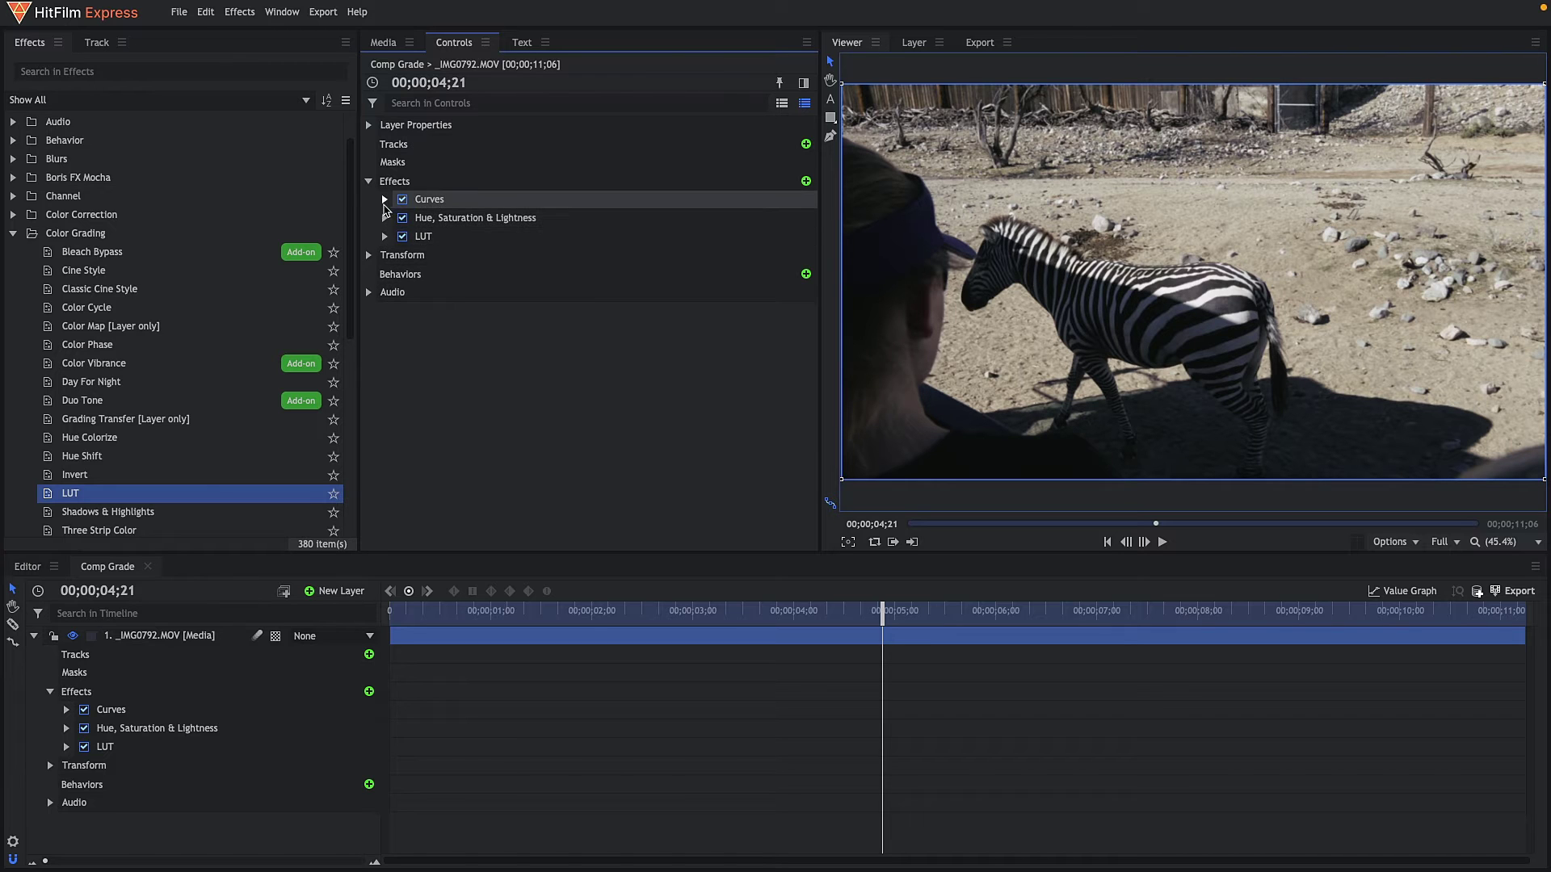
Adjust a lower-midtone point on the RGB curve and compare the grade with the Curves and LUT effects switched off and on.
left_click(385, 200)
left_click_drag(631, 406, 662, 375)
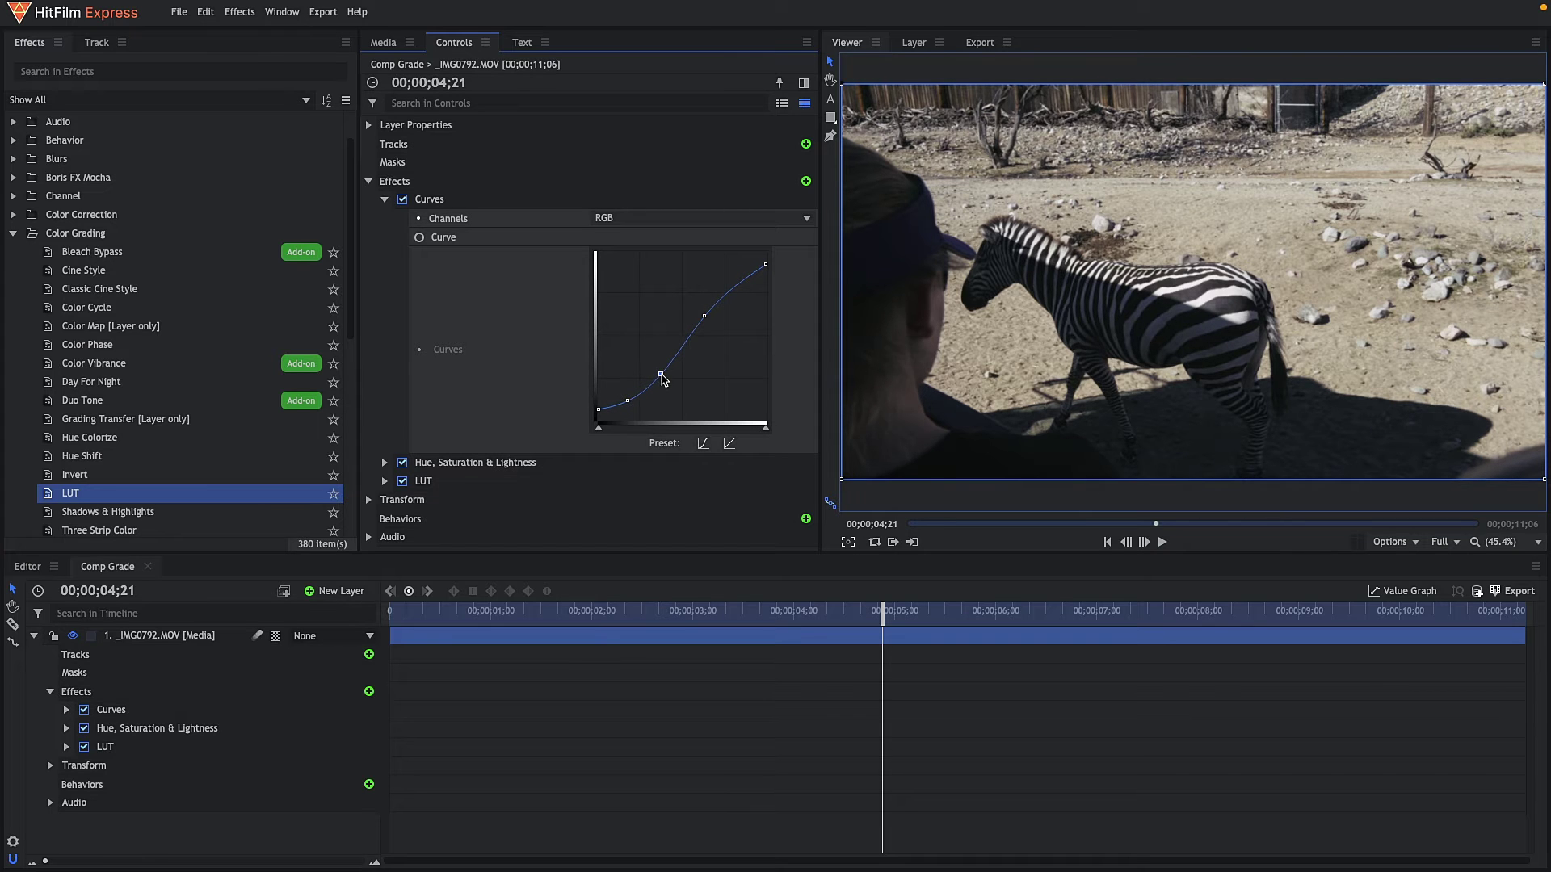
left_click(399, 202)
left_click(400, 201)
left_click(386, 200)
left_click(384, 200)
left_click(402, 238)
left_click(402, 238)
Set the Master Saturation of the Hue, Saturation & Lightness effect to 10.
left_click(385, 218)
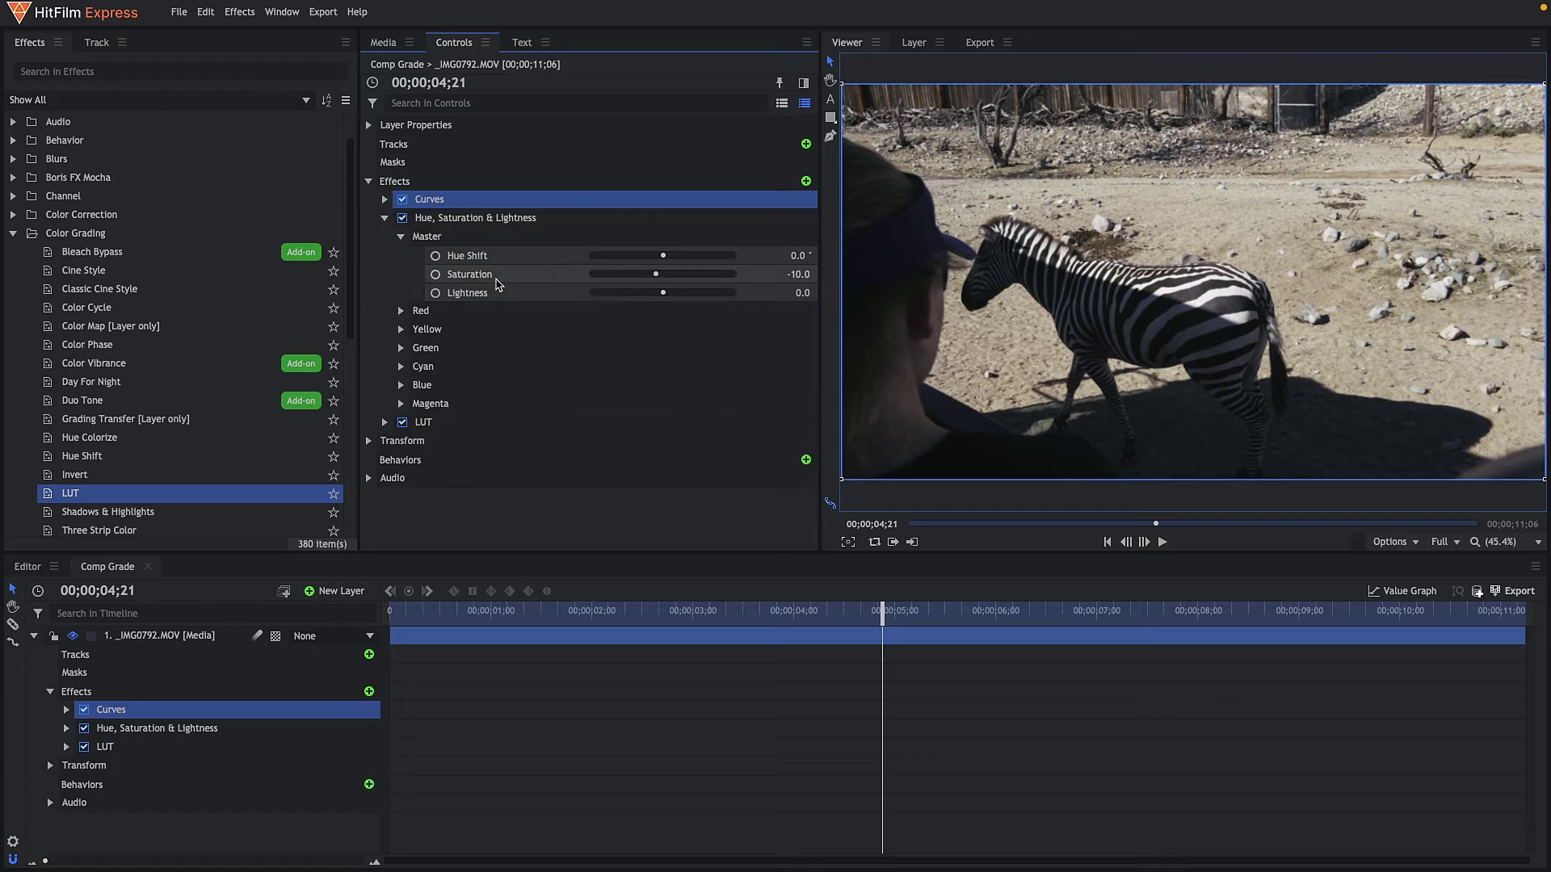
left_click_drag(657, 274, 989, 307)
left_click_drag(732, 275, 670, 279)
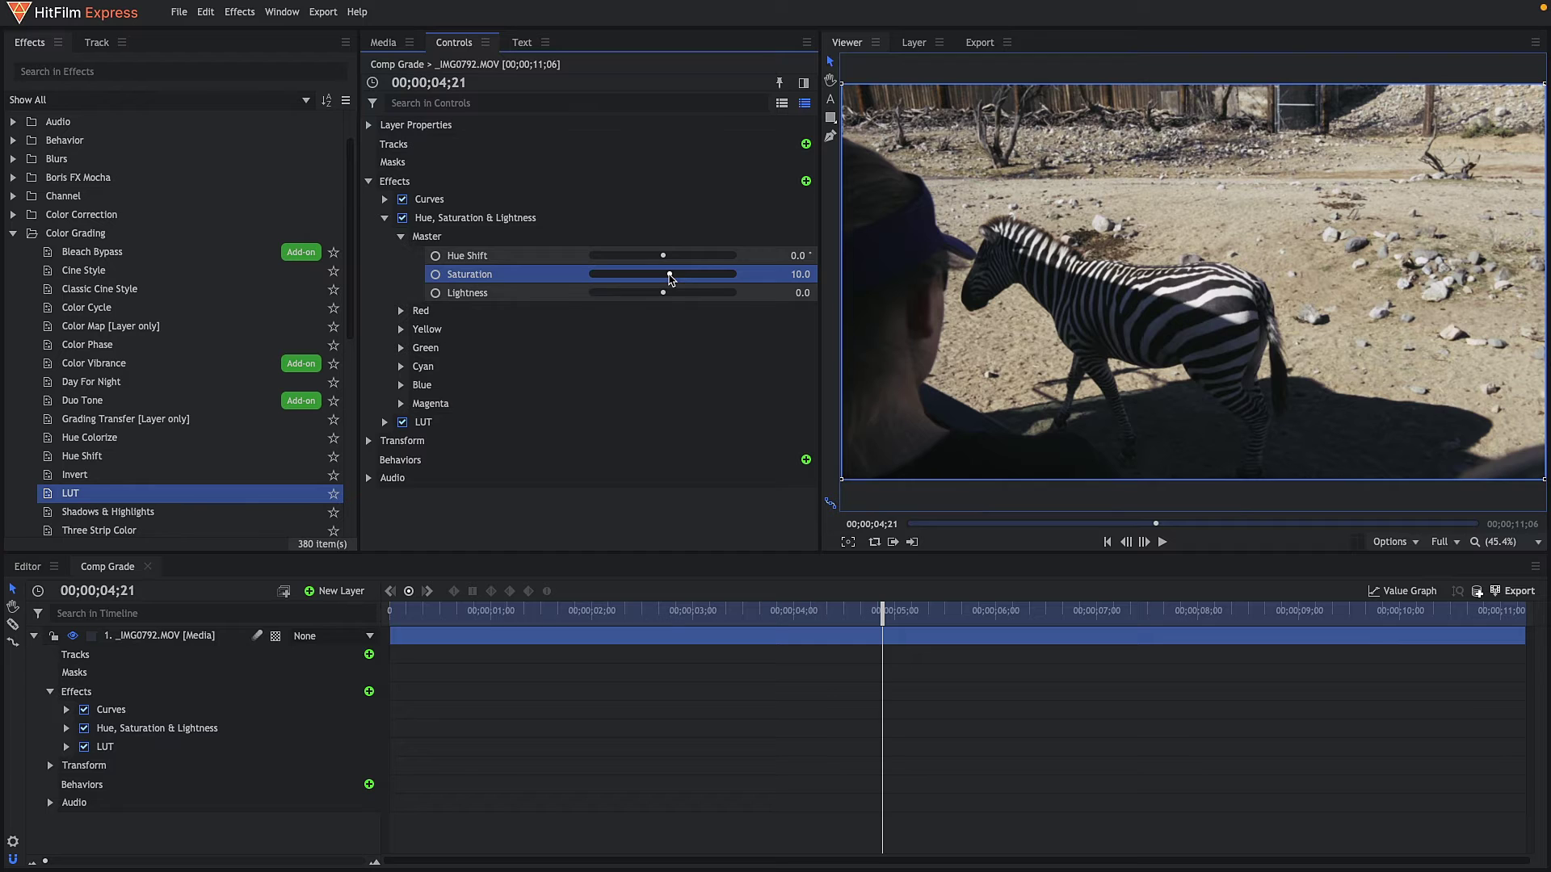
left_click(383, 221)
left_click(385, 219)
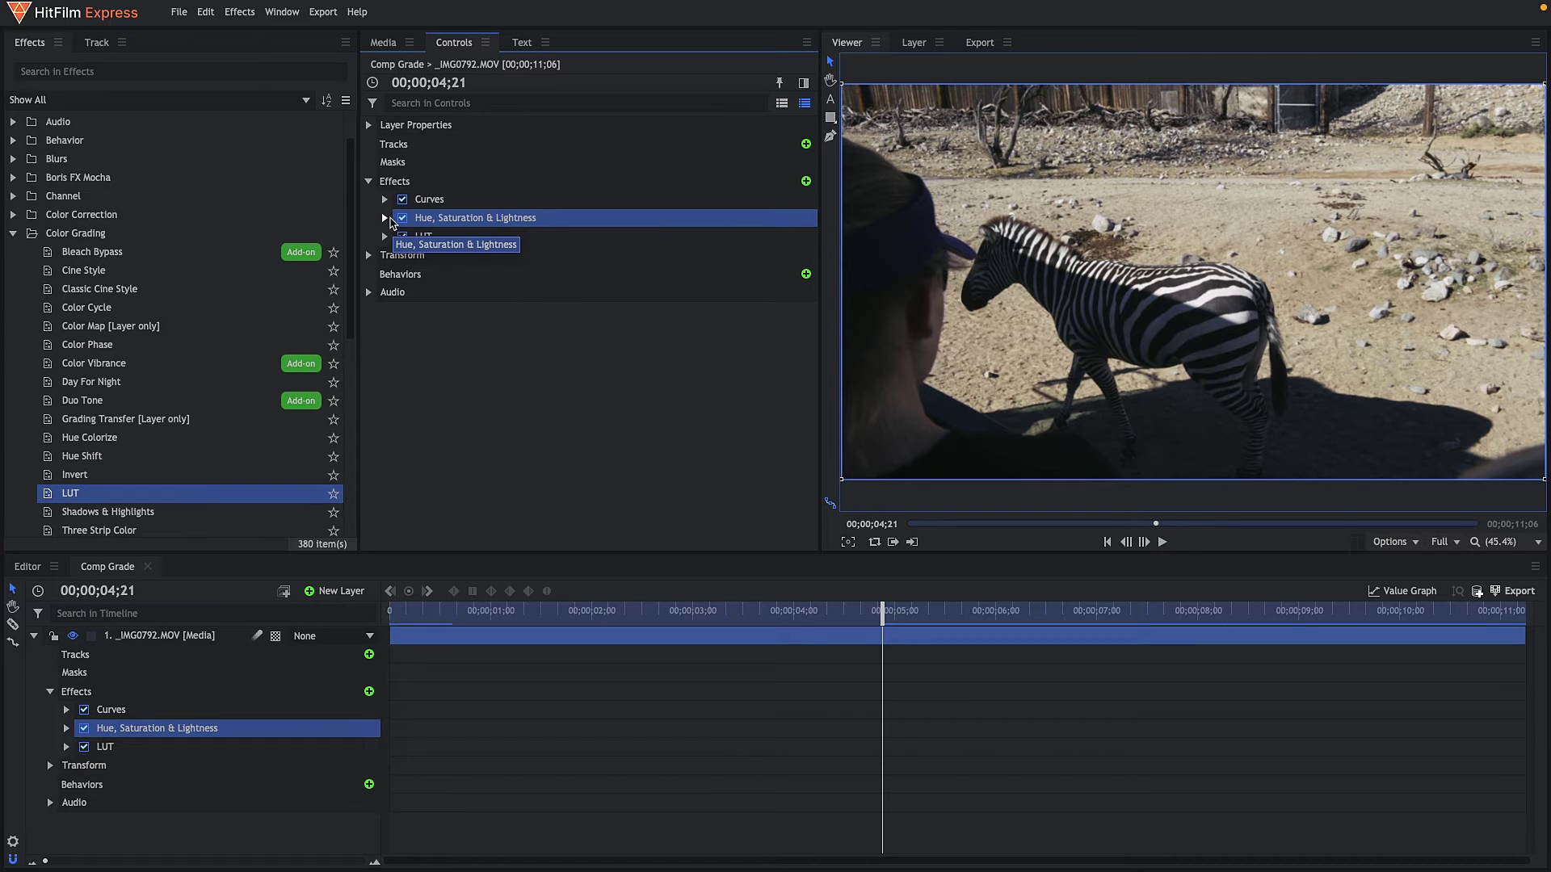
Add the Vignette effect to the clip layer and apply its HD Soft preset.
scroll(121, 460, "down", 3)
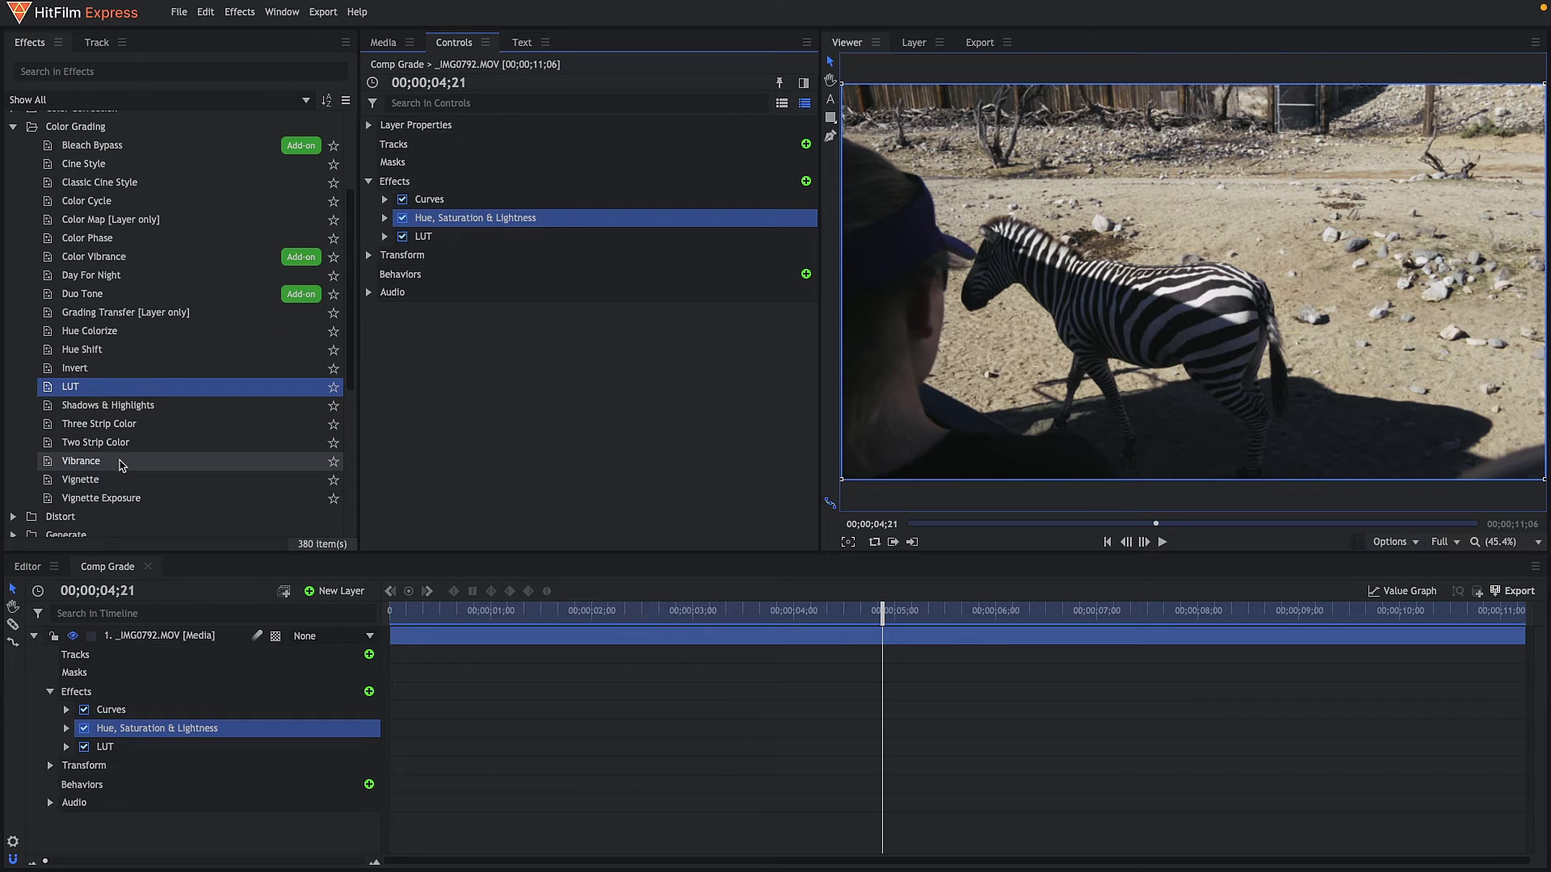
double_click(132, 482)
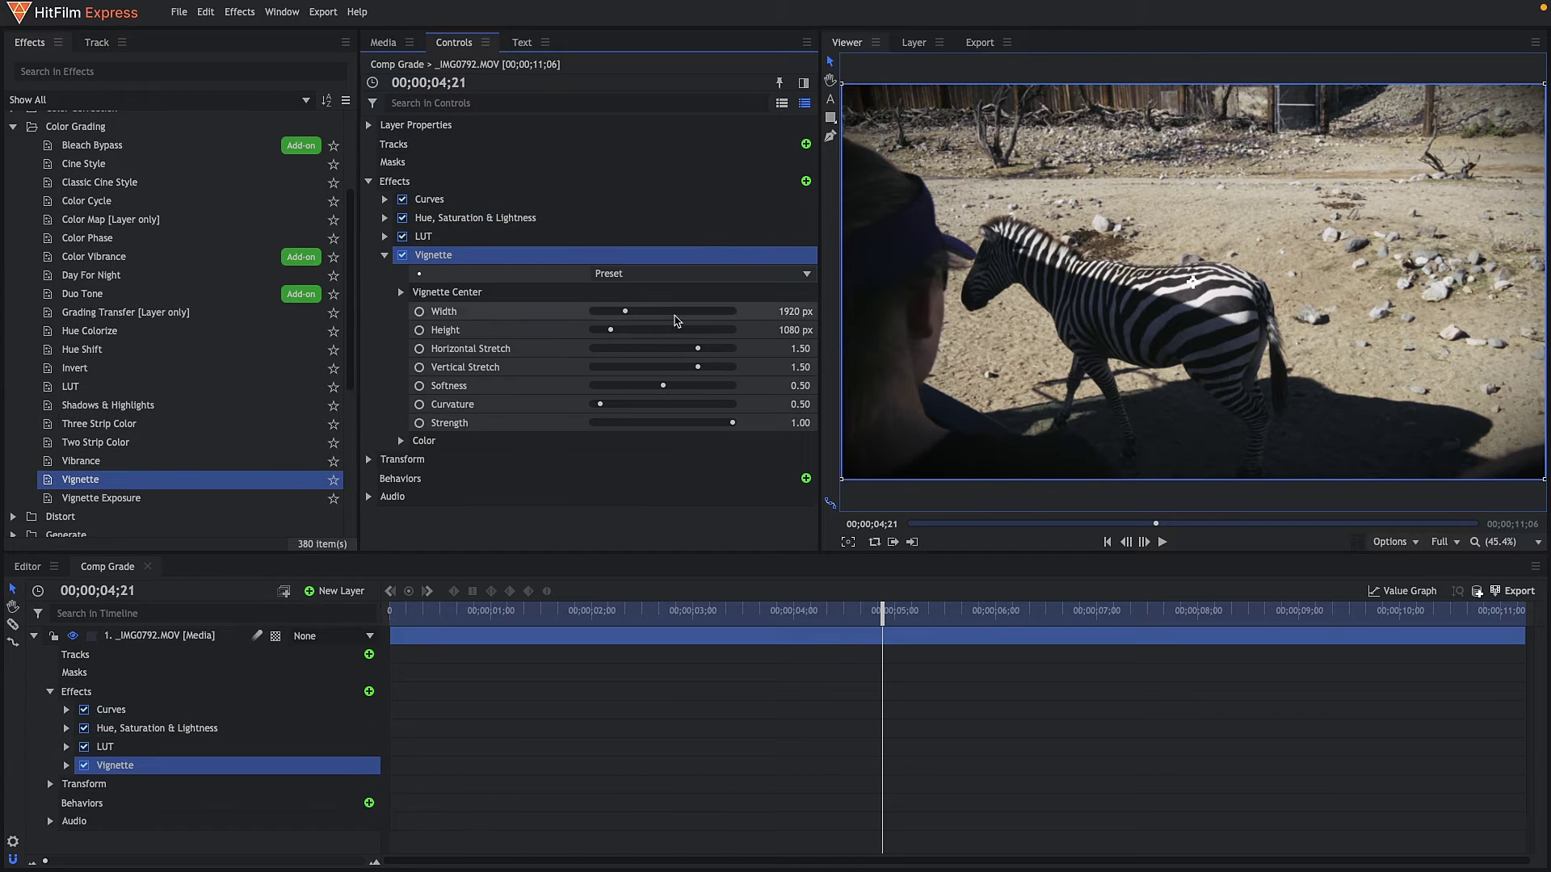
left_click(669, 274)
left_click(647, 367)
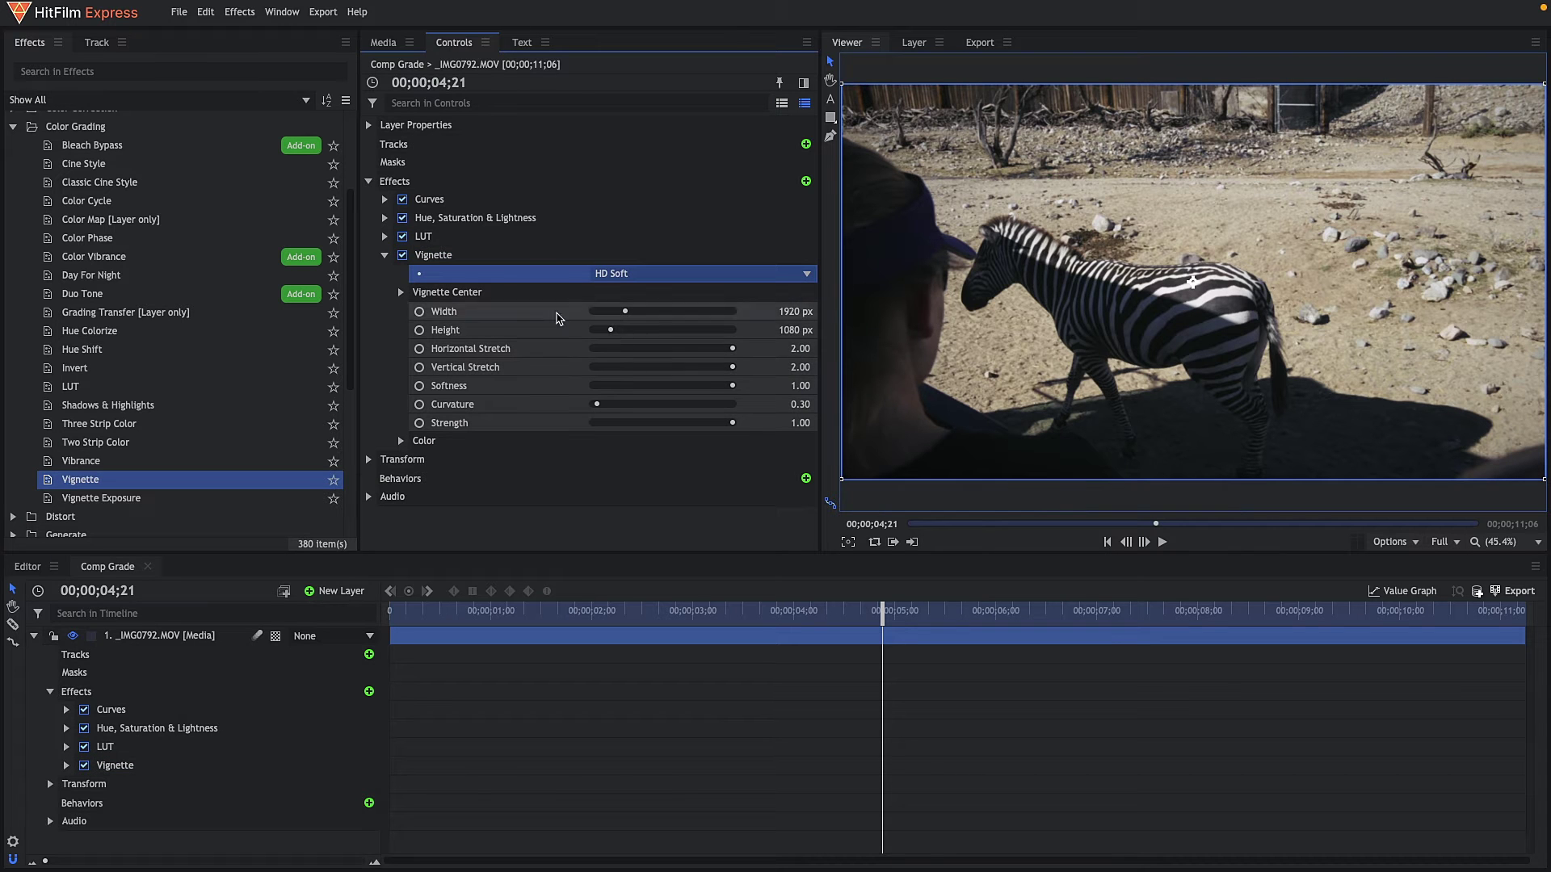
Compare the clip with the Vignette effect switched off and on, and collapse the effect's settings.
left_click(404, 256)
left_click(404, 256)
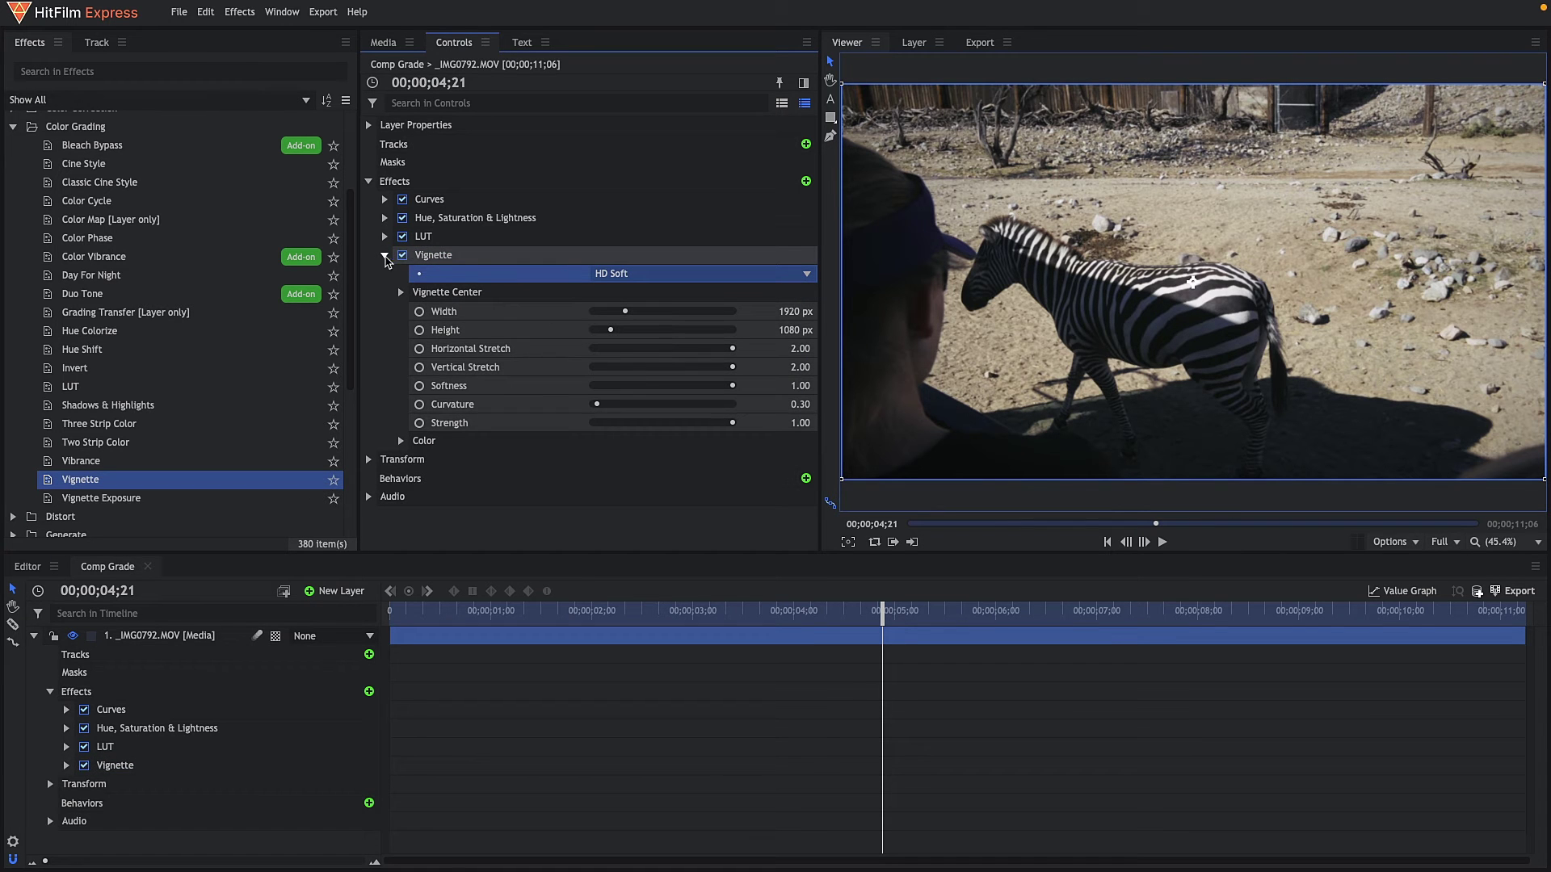
left_click(381, 257)
left_click(383, 256)
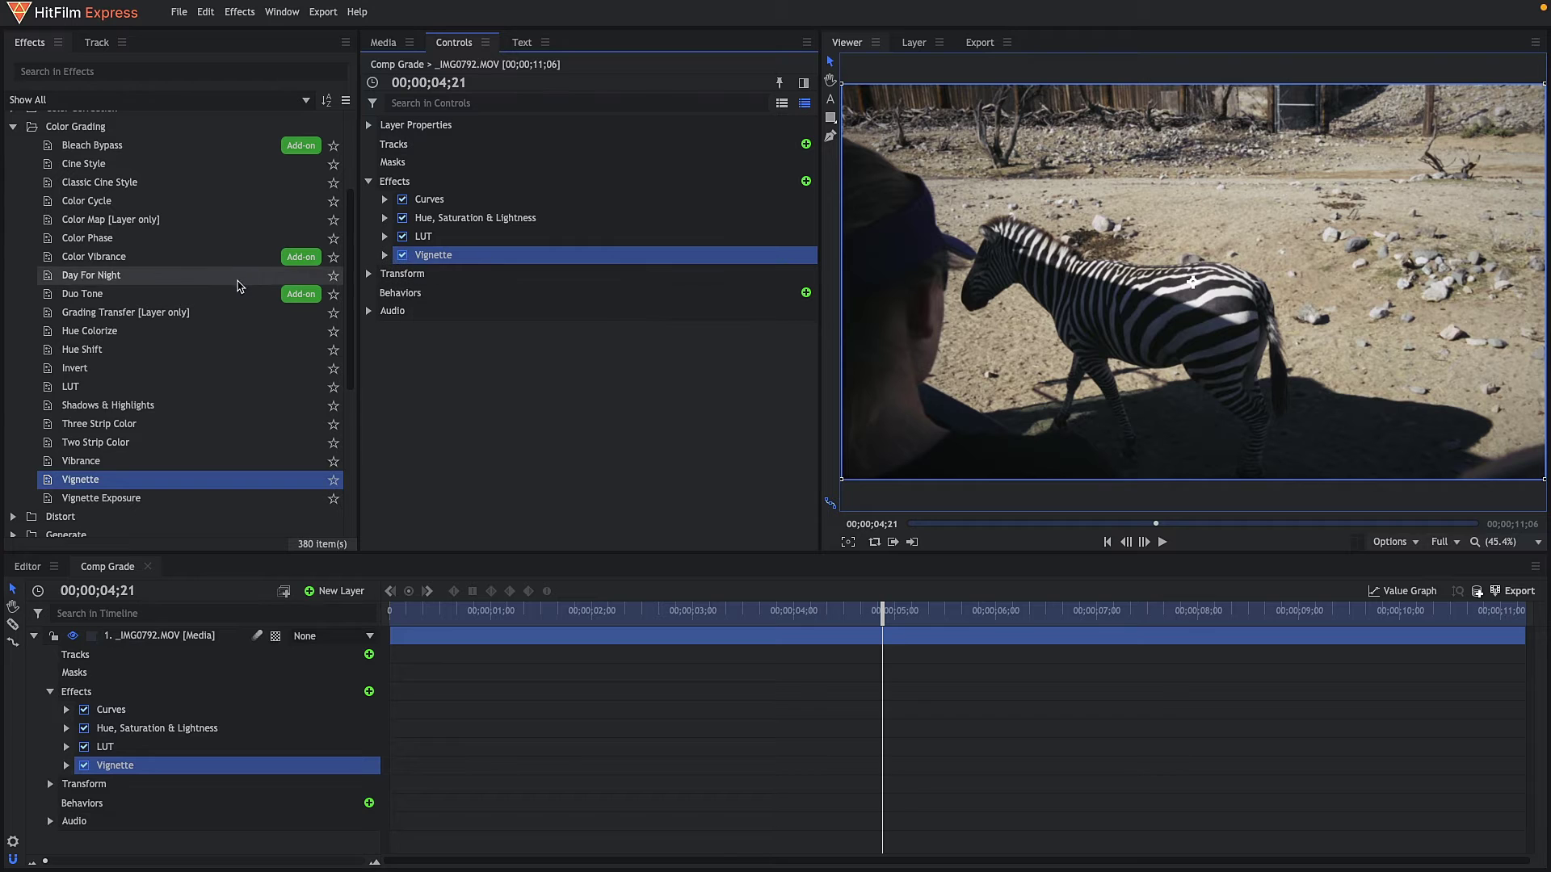
Add the Grain effect from the Grunge category to the clip, between the LUT and Vignette effects.
scroll(160, 267, "up", 3)
left_click(36, 286)
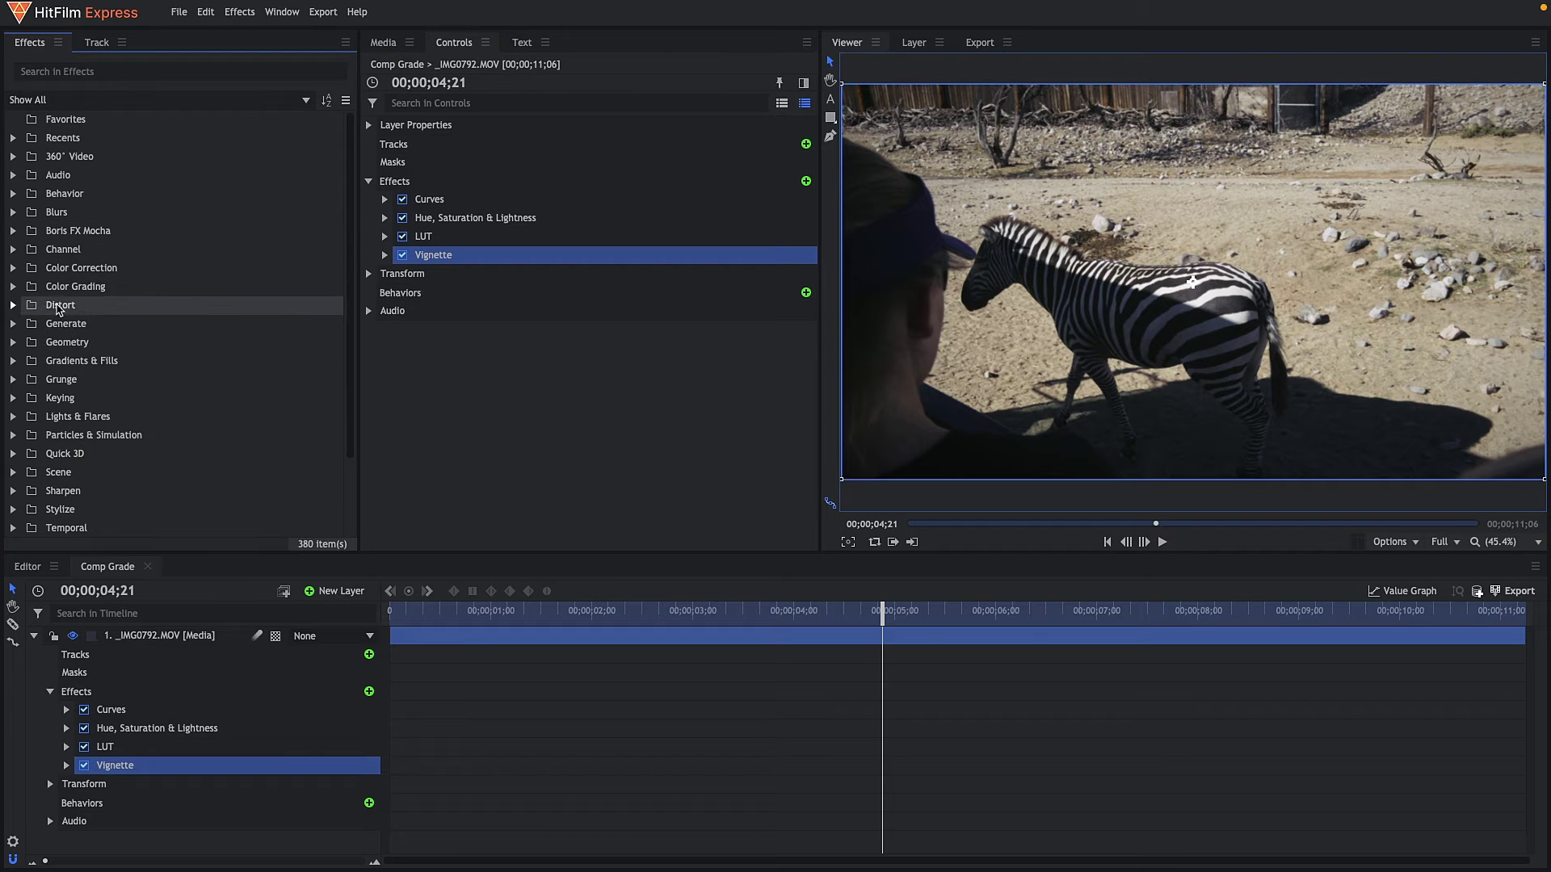
left_click(13, 269)
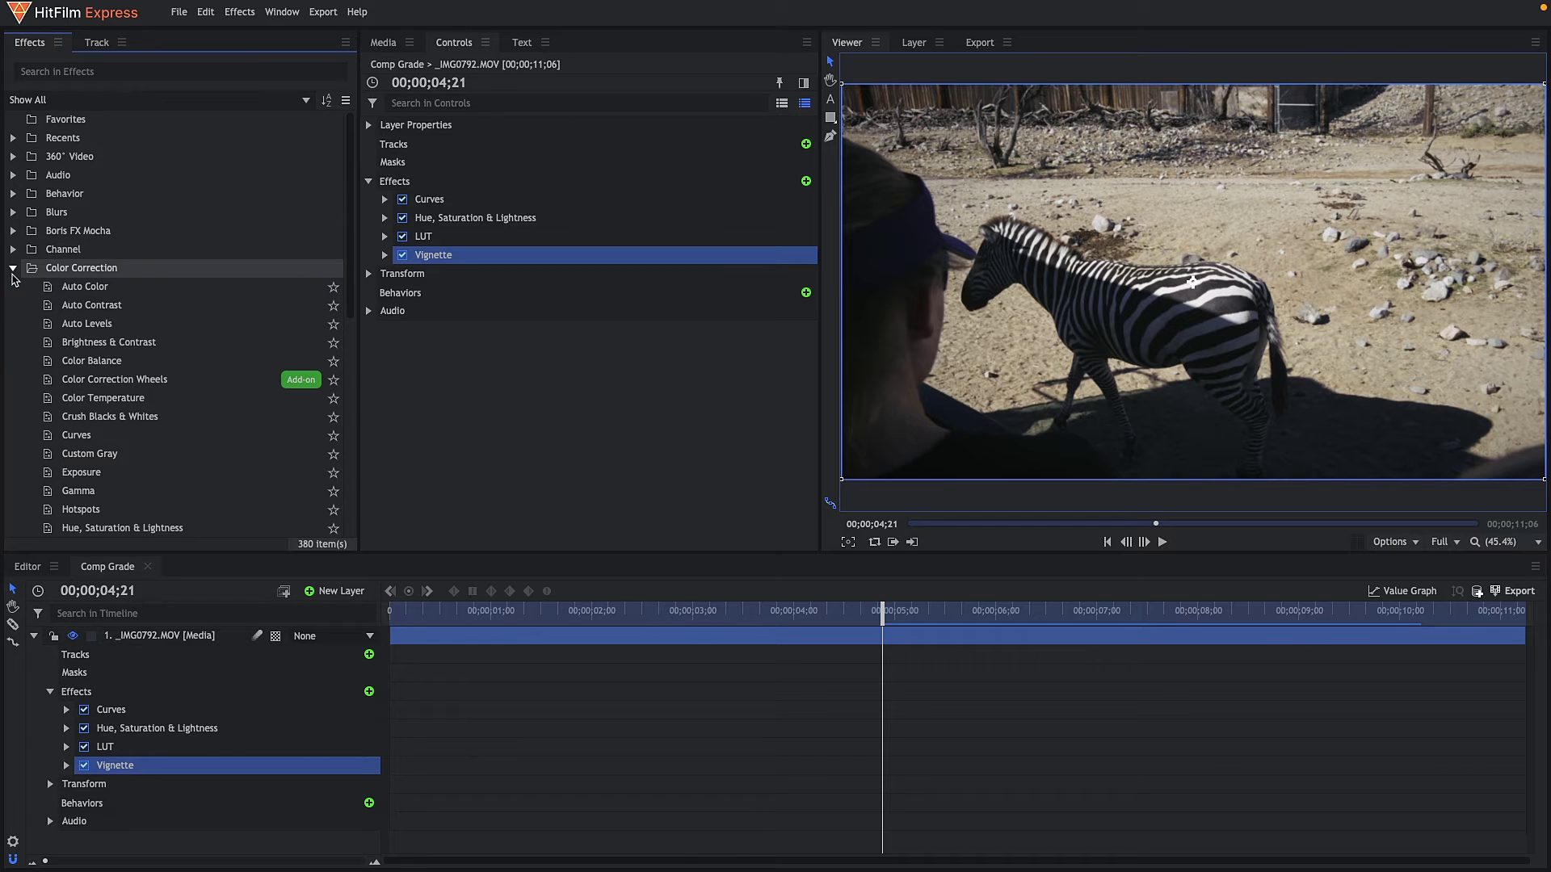
left_click(13, 272)
left_click(15, 324)
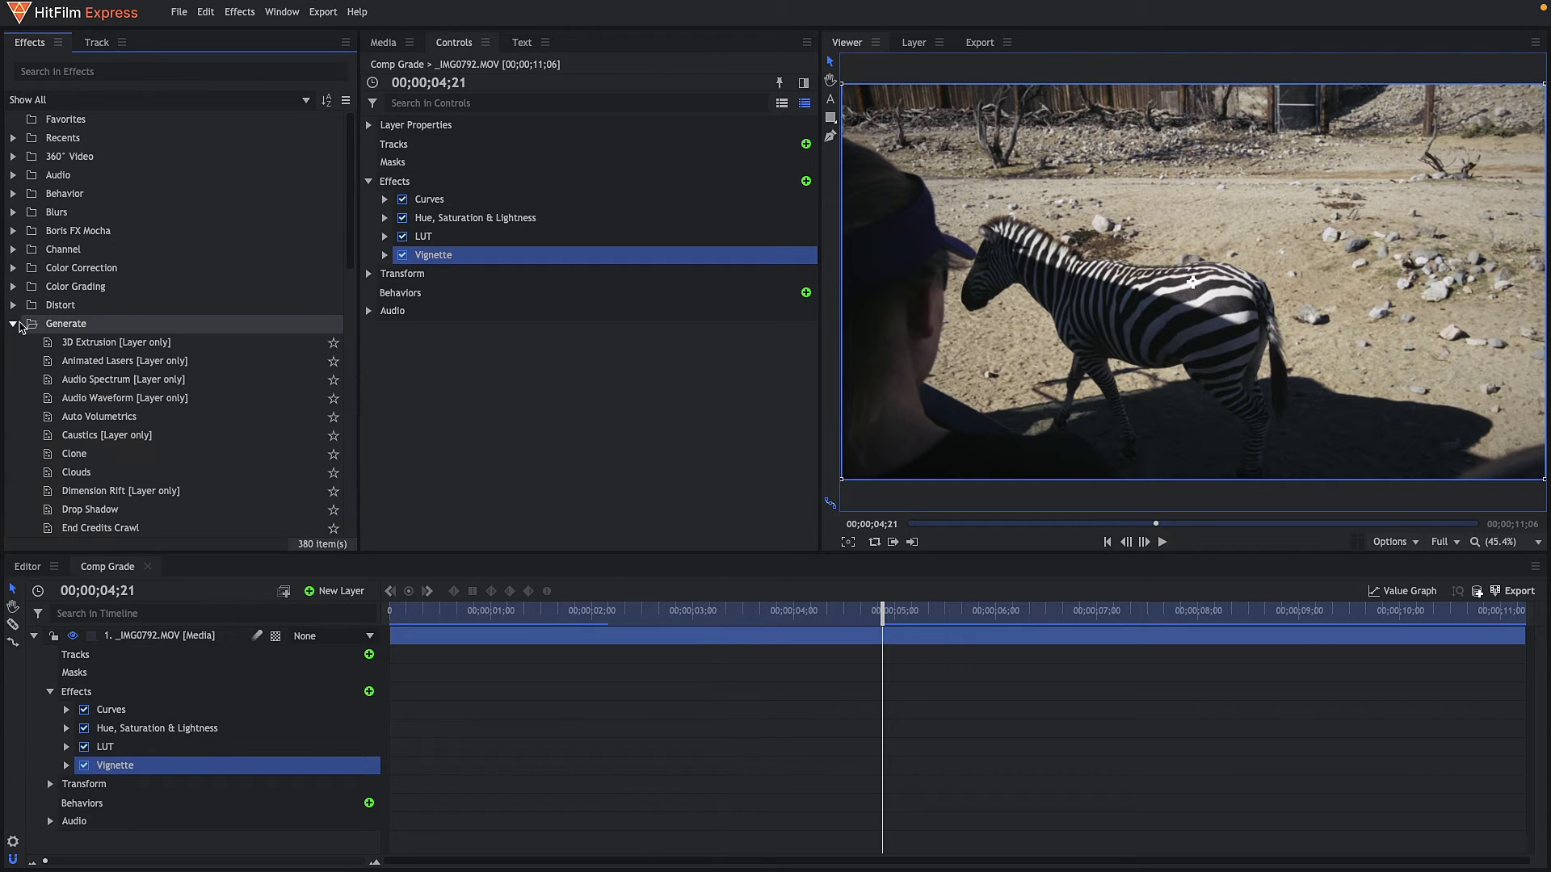
left_click(11, 324)
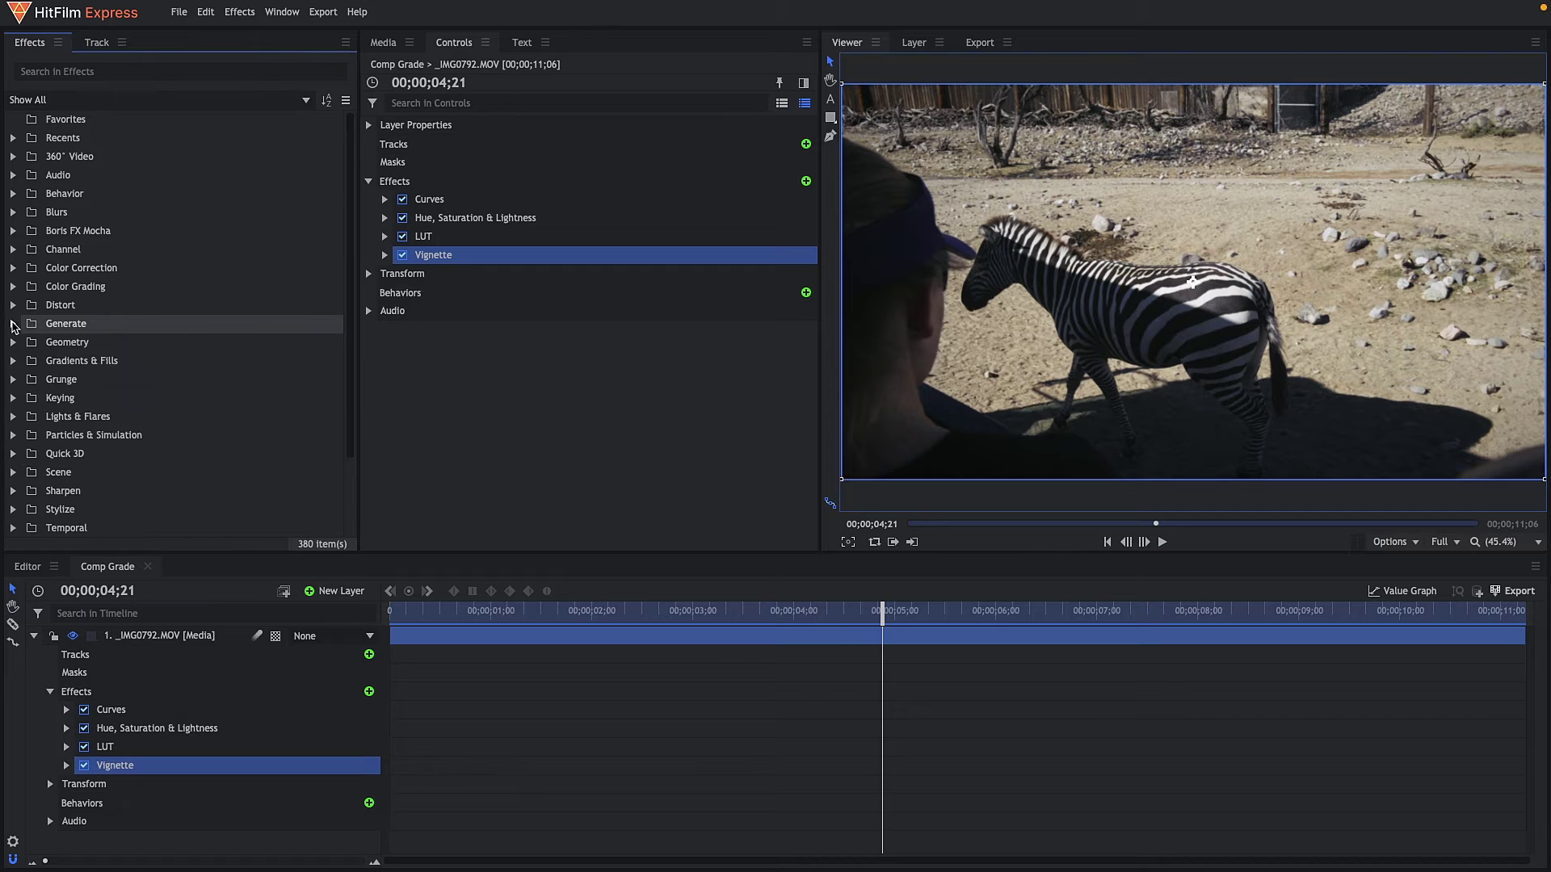
left_click(13, 380)
left_click(135, 369)
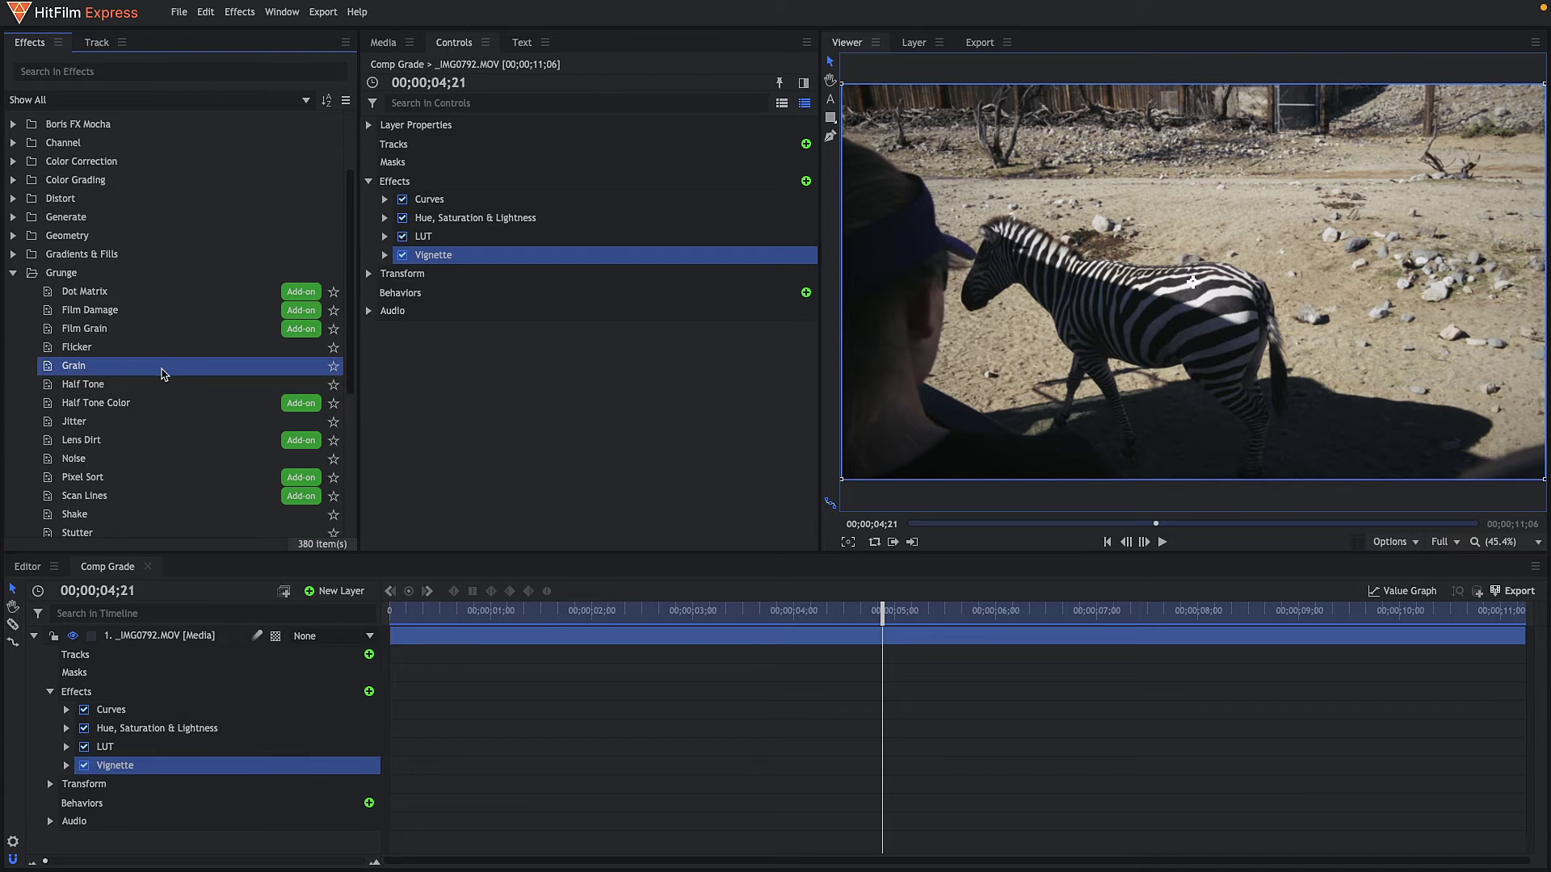
left_click_drag(164, 373, 497, 254)
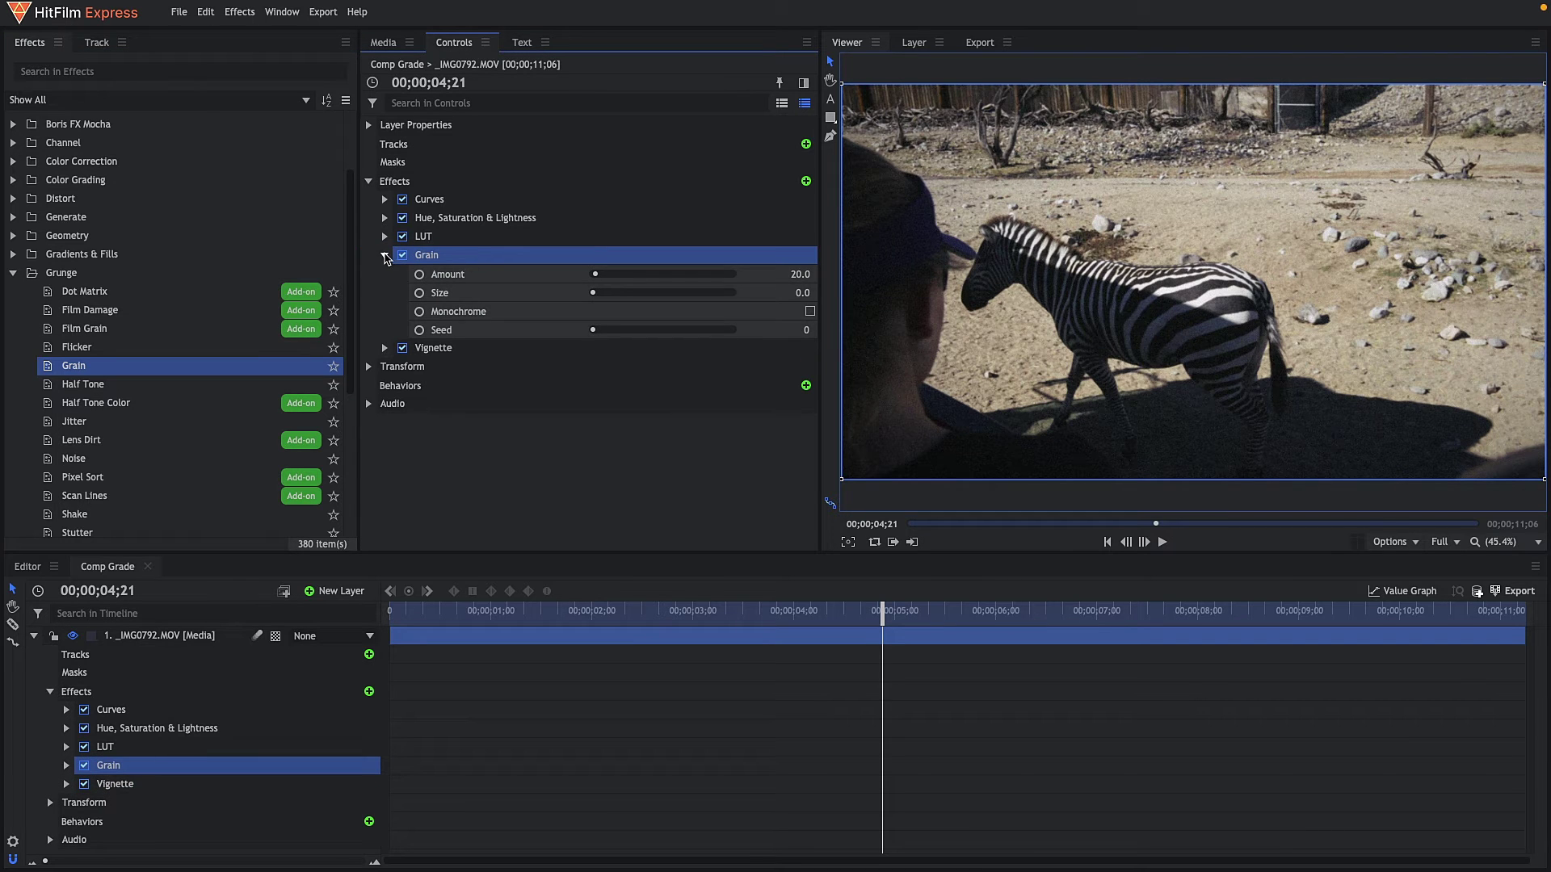
Try a Grain Amount of 7 and compare the zebra's stripes up close with the effect off and on.
left_click(385, 255)
left_click(384, 255)
left_click(798, 275)
type("7")
key("Return")
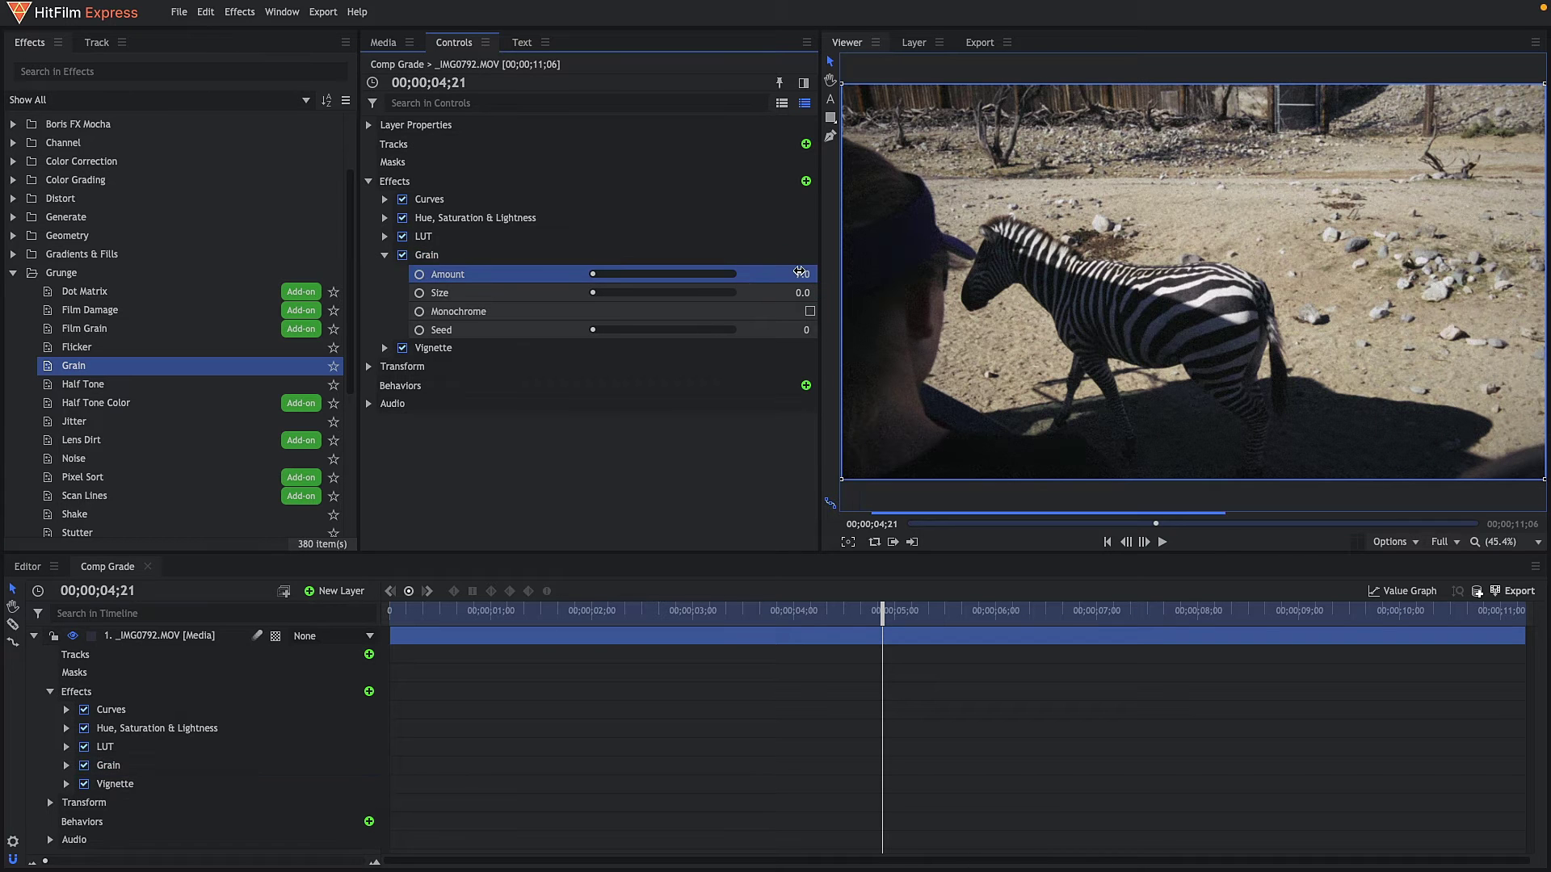
scroll(1184, 294, "up", 2)
scroll(1184, 295, "up", 4)
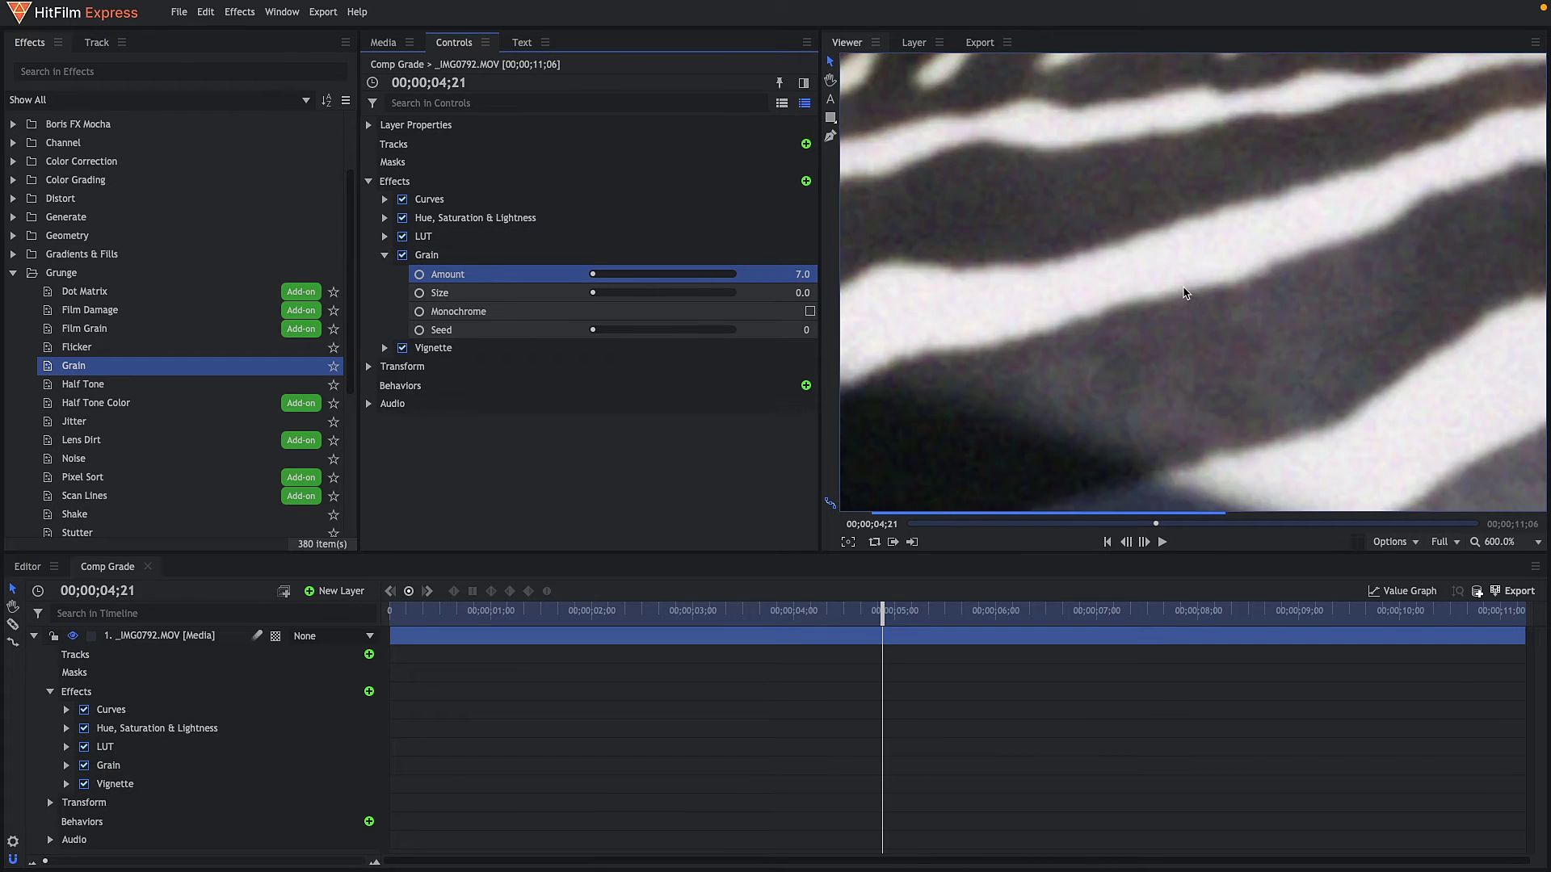
left_click(403, 255)
left_click(403, 255)
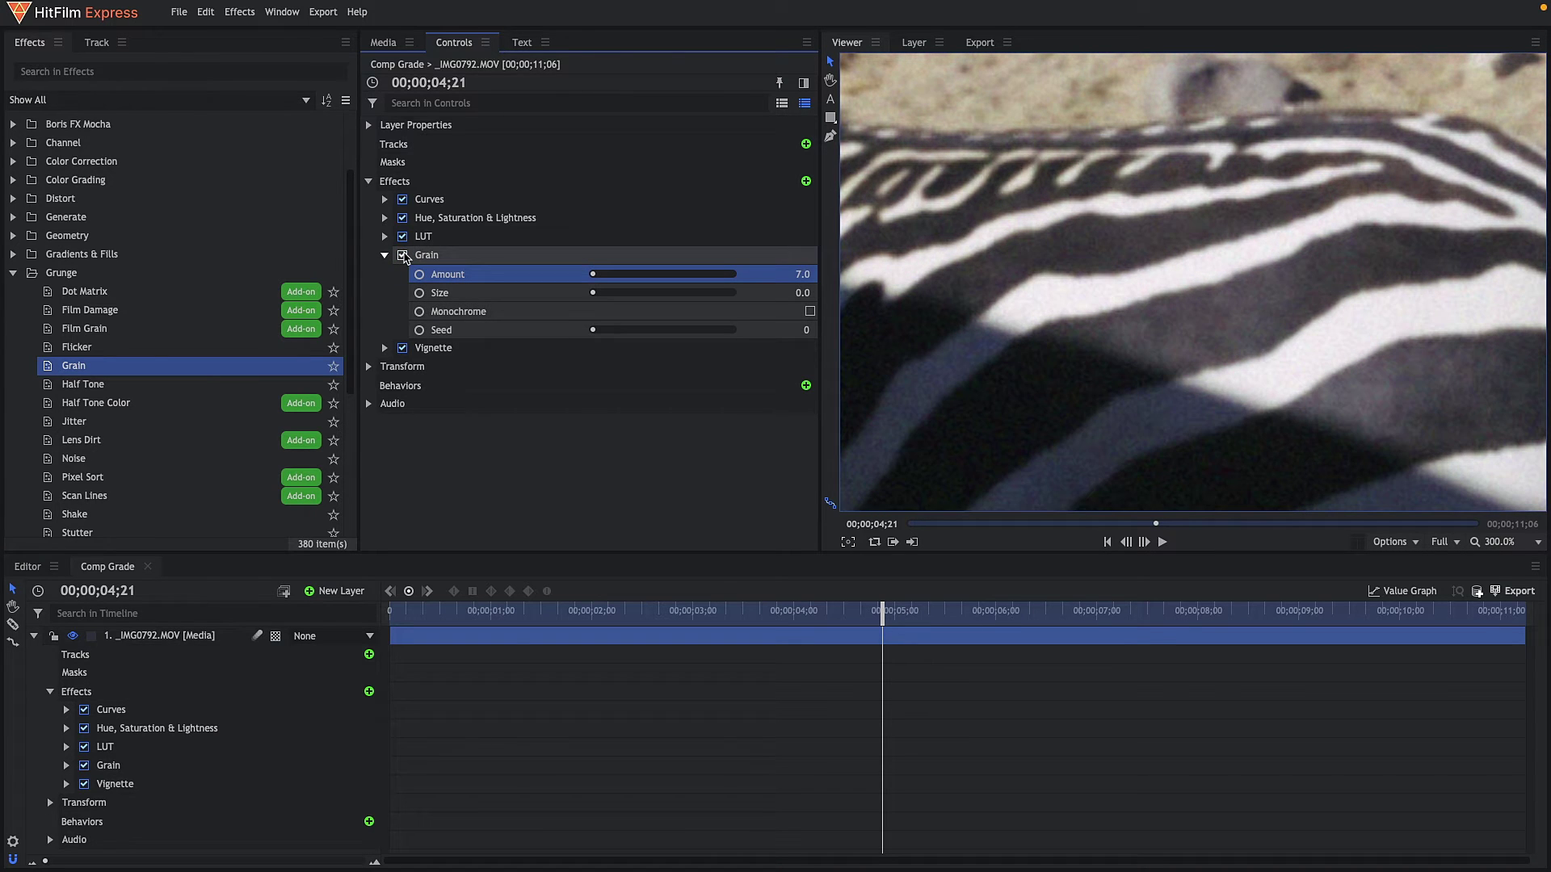
Try a Grain Amount of 30 and inspect the grain both at full frame and close up on the zebra.
left_click(810, 274)
type("30")
key("Return")
scroll(1352, 223, "down", 5)
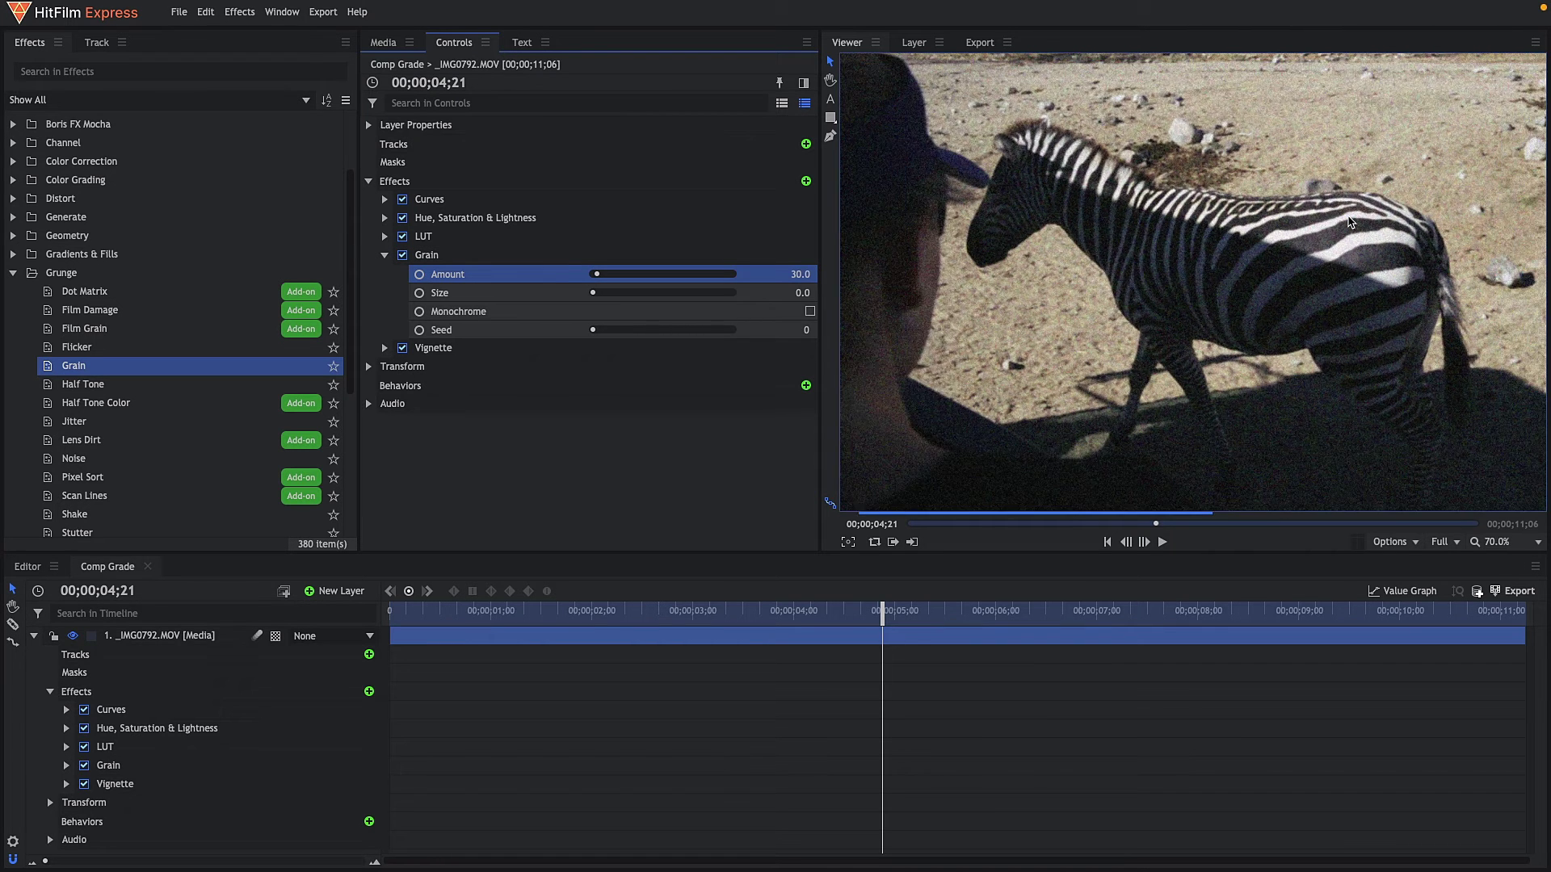
left_click_drag(1329, 201, 1395, 434)
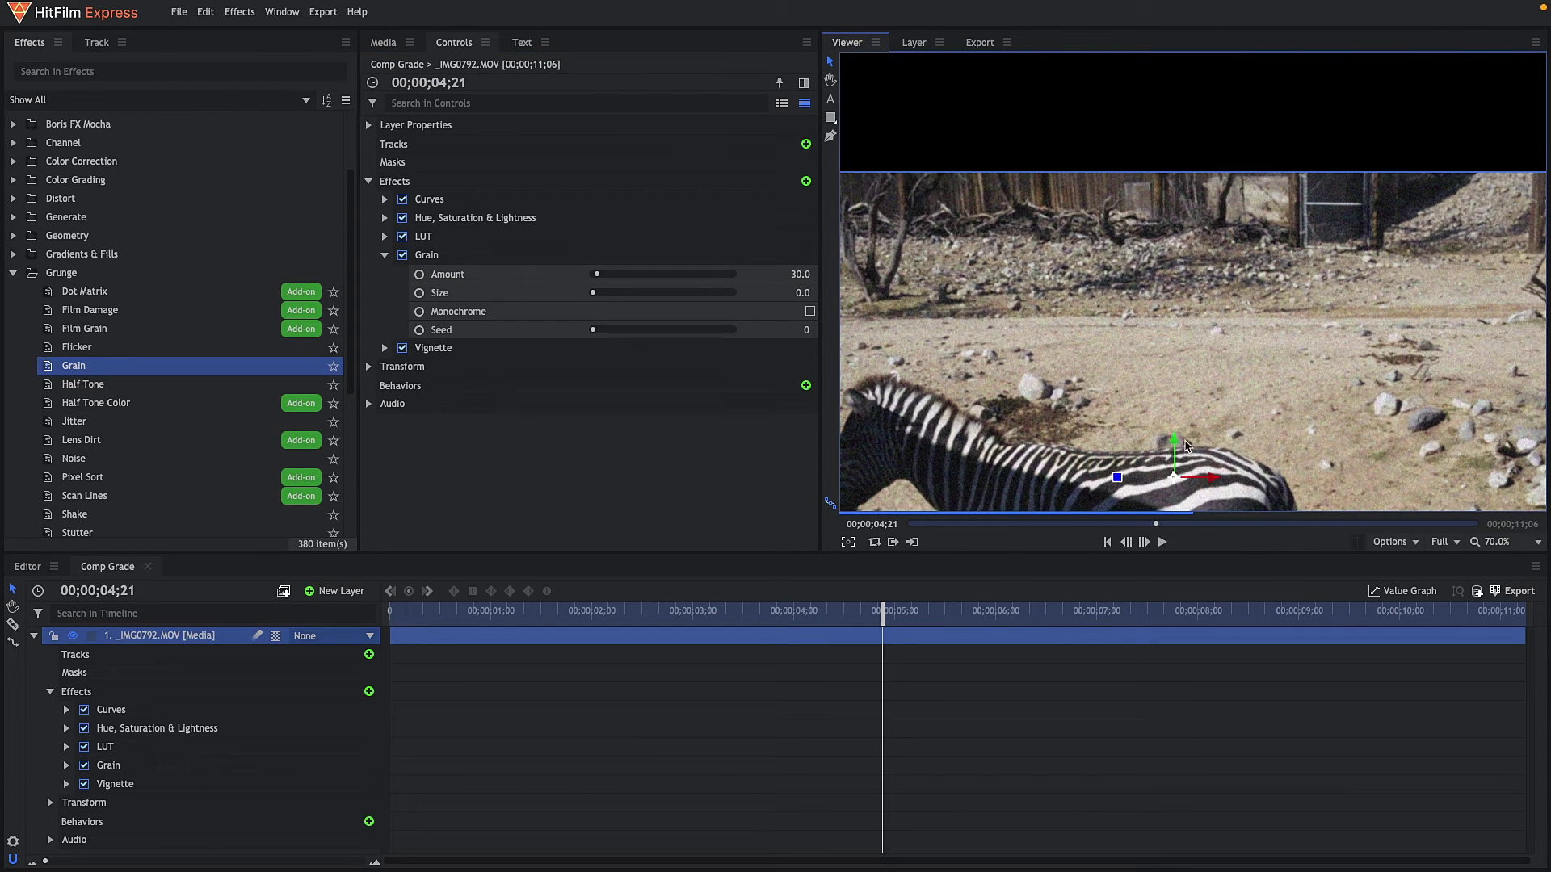
left_click(1497, 542)
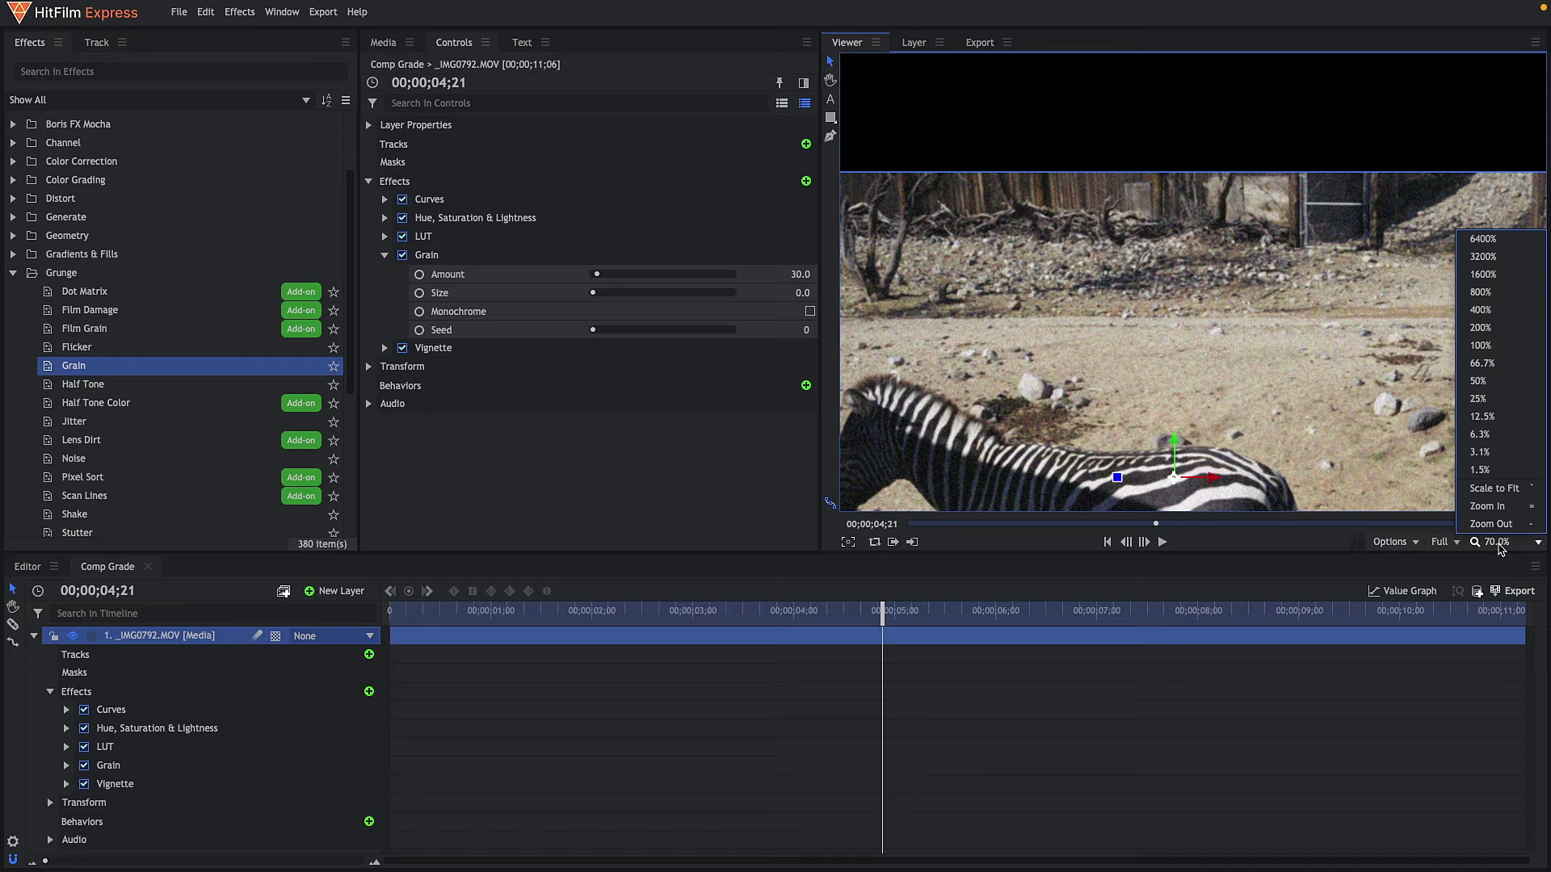
left_click(1495, 489)
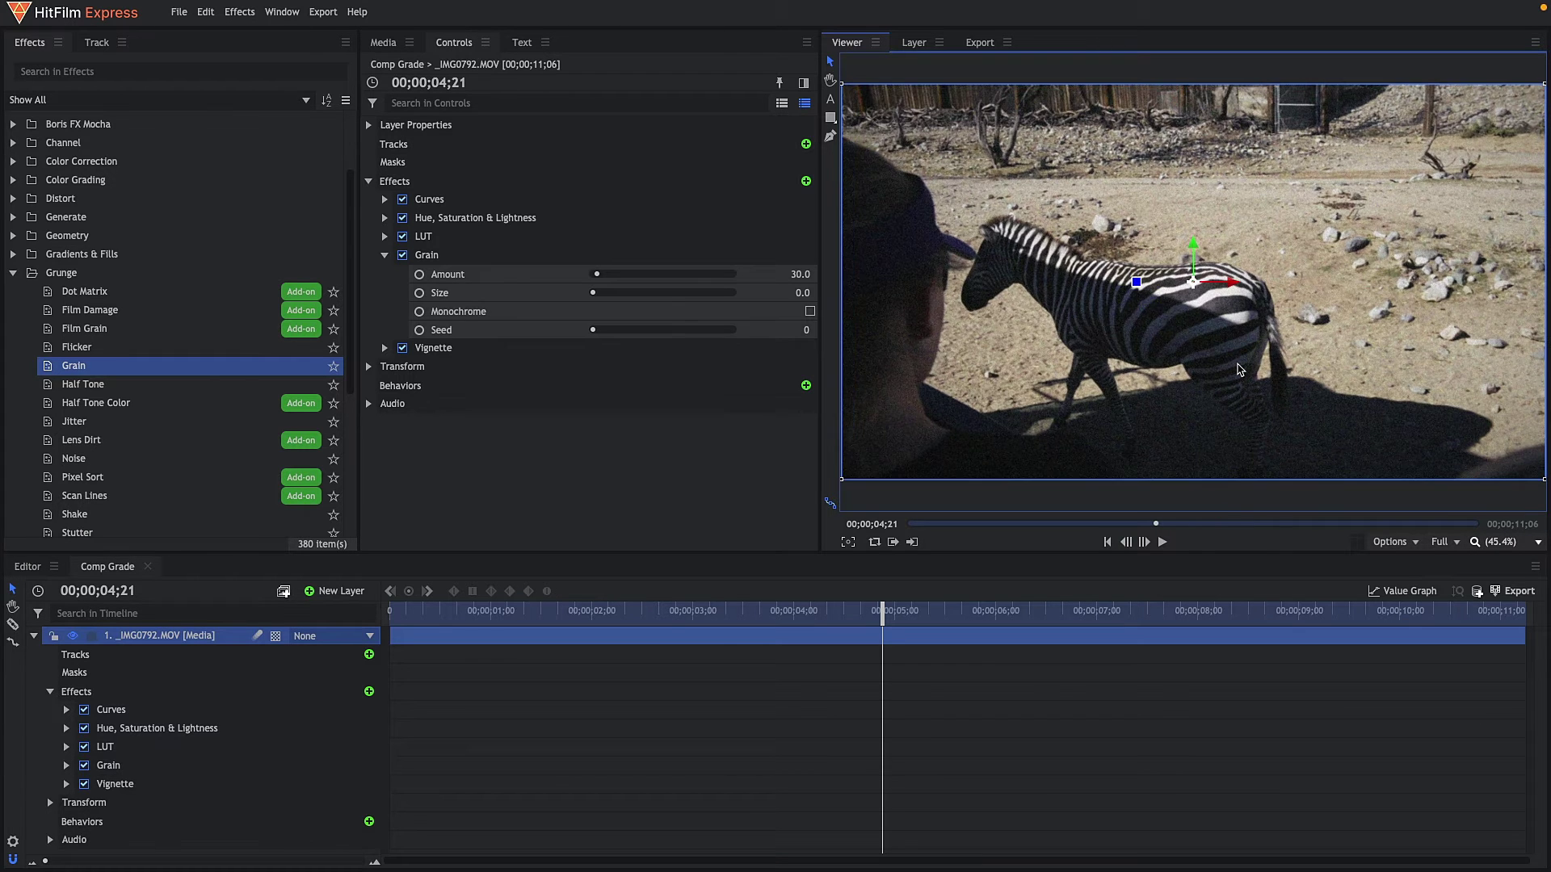
scroll(1178, 251, "up", 5)
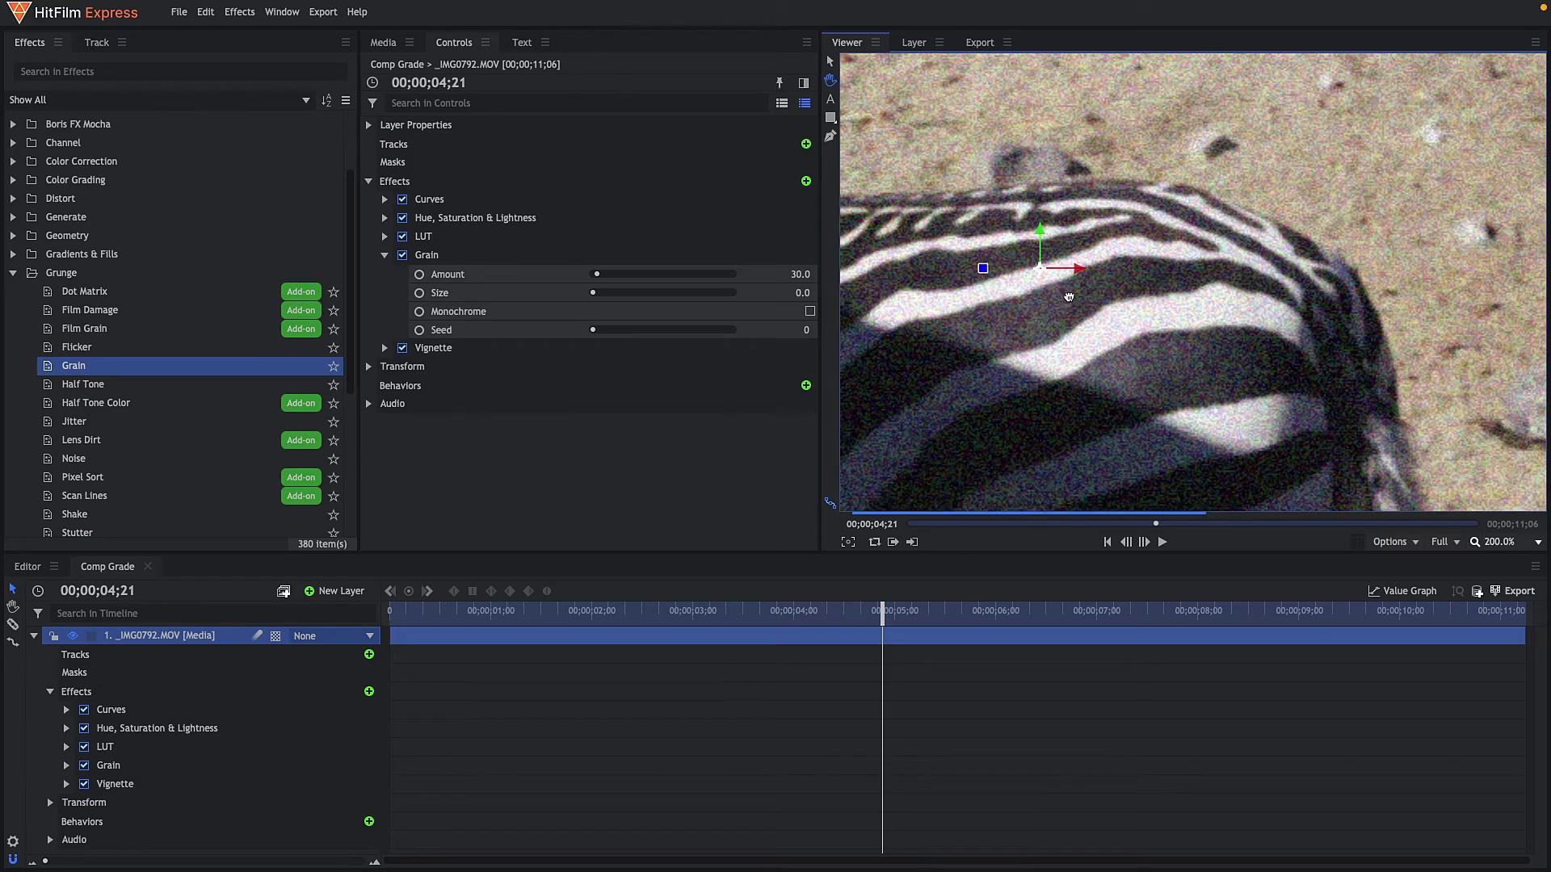
scroll(1271, 218, "down", 4)
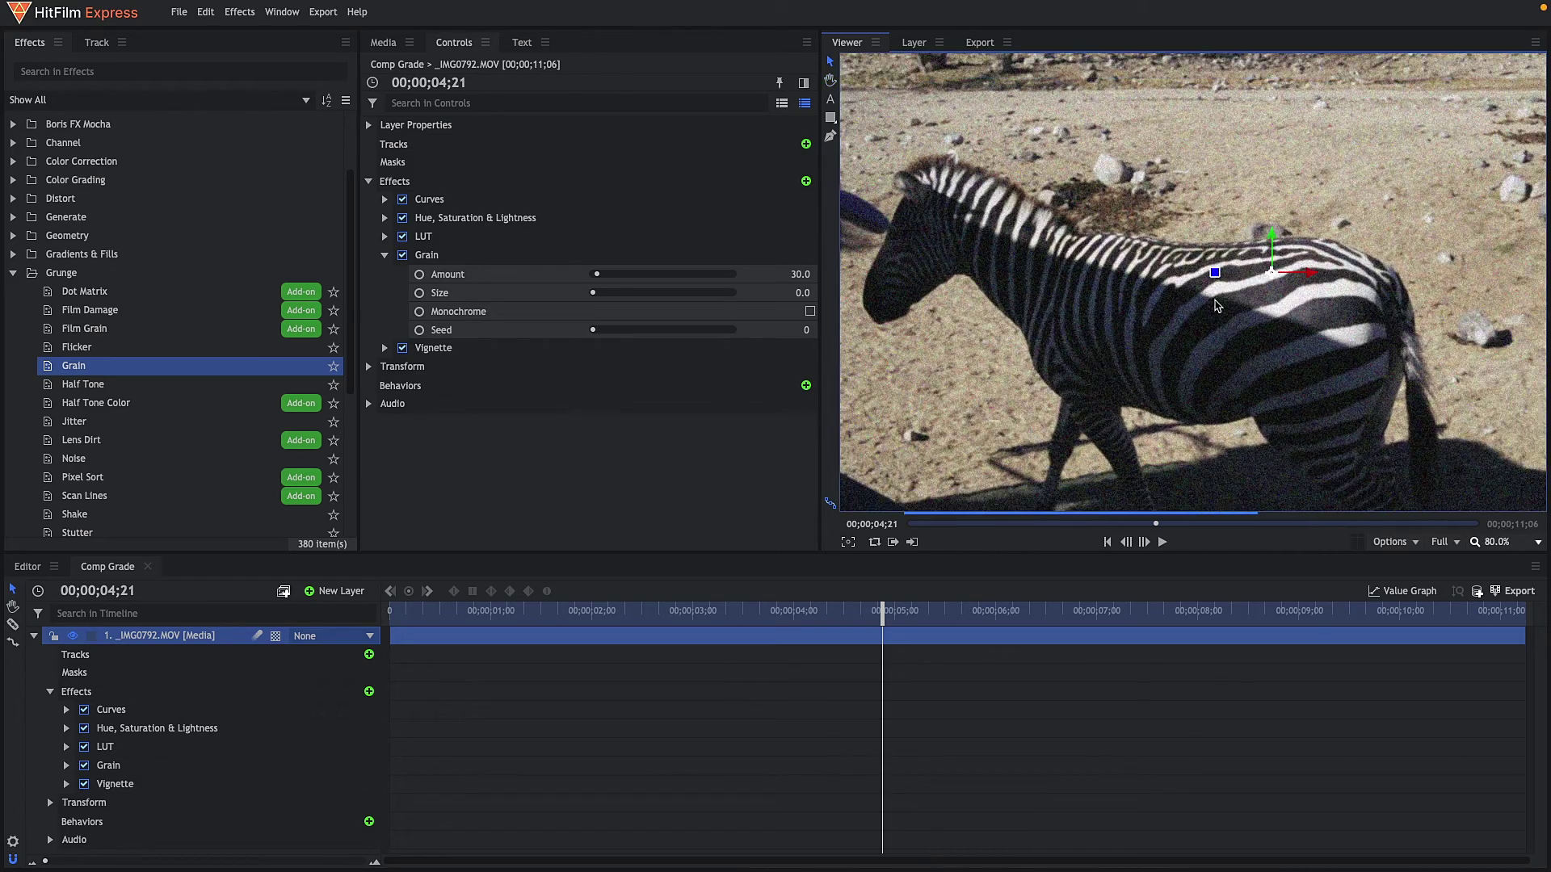
scroll(1220, 290, "up", 5)
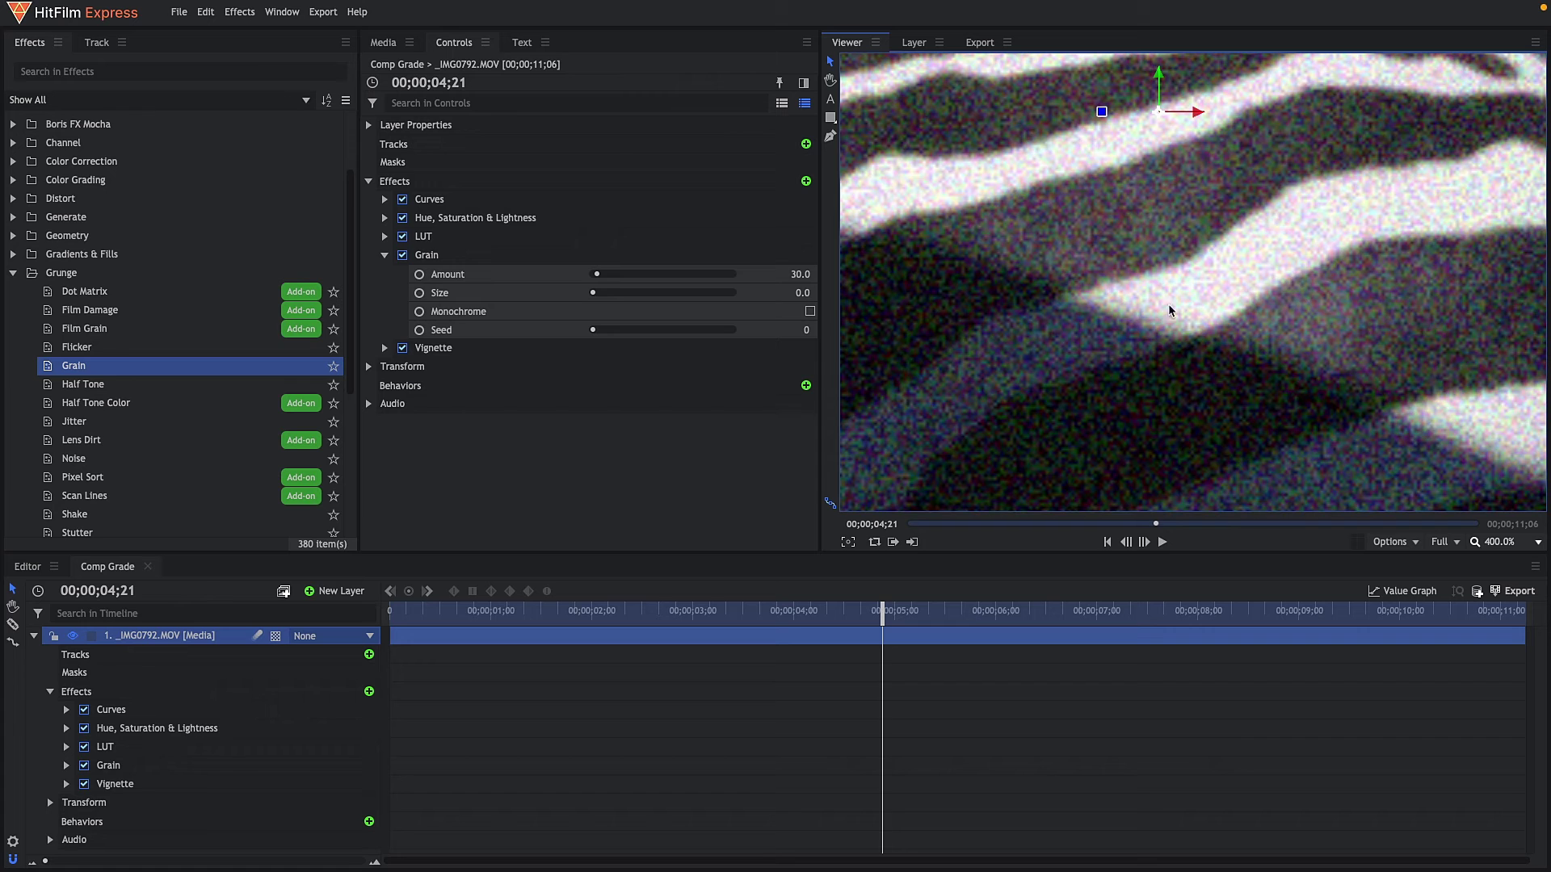
Try a Grain Size of 5 and inspect its look on the zebra.
left_click(808, 293)
type("5")
key("Return")
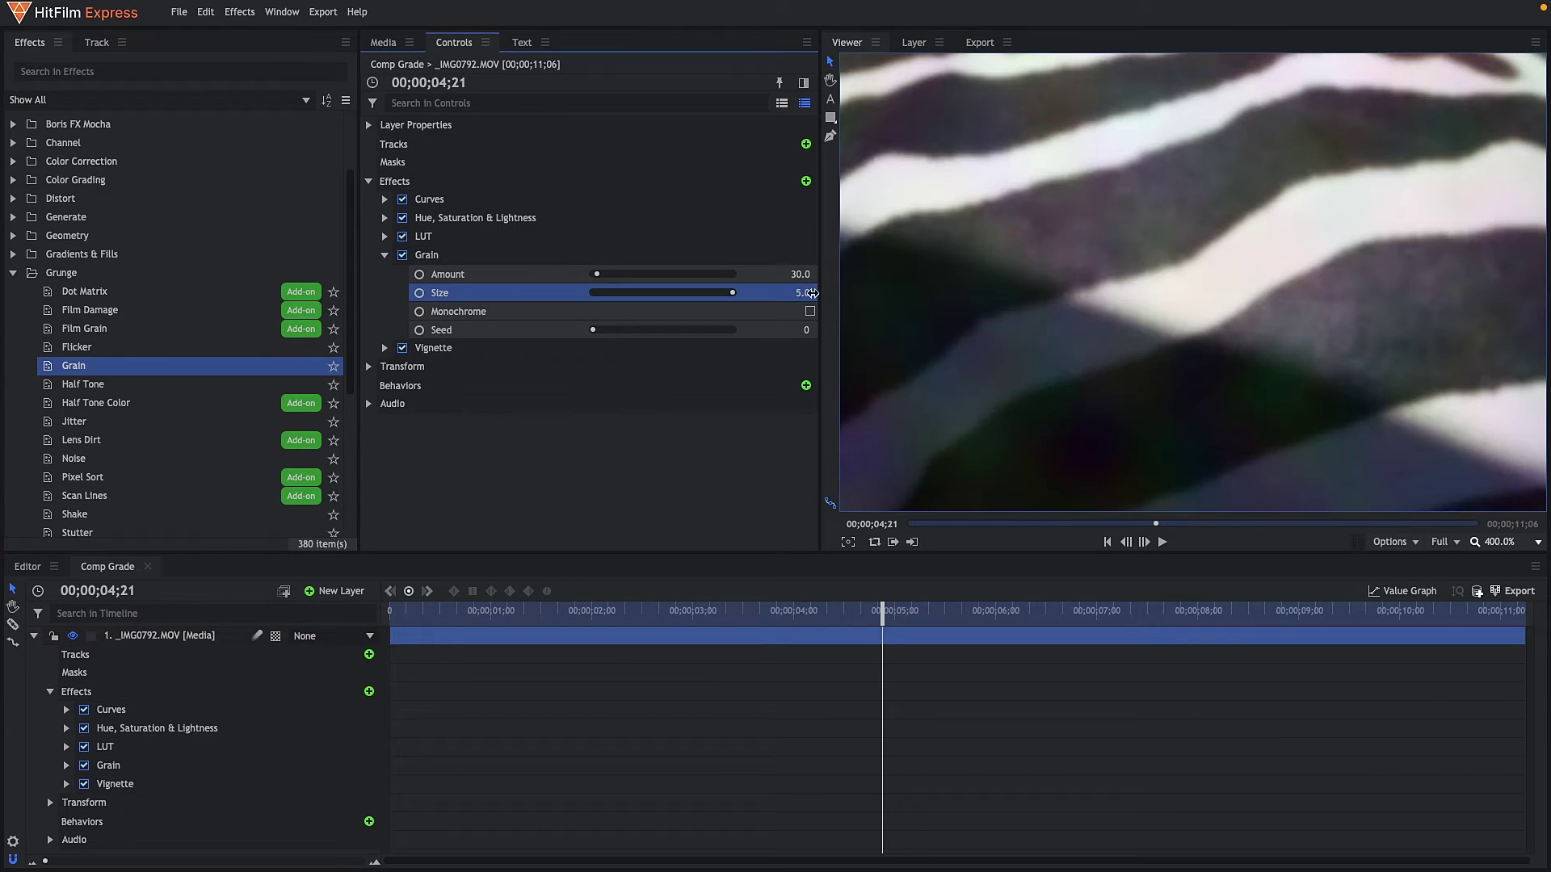
scroll(1191, 356, "down", 8)
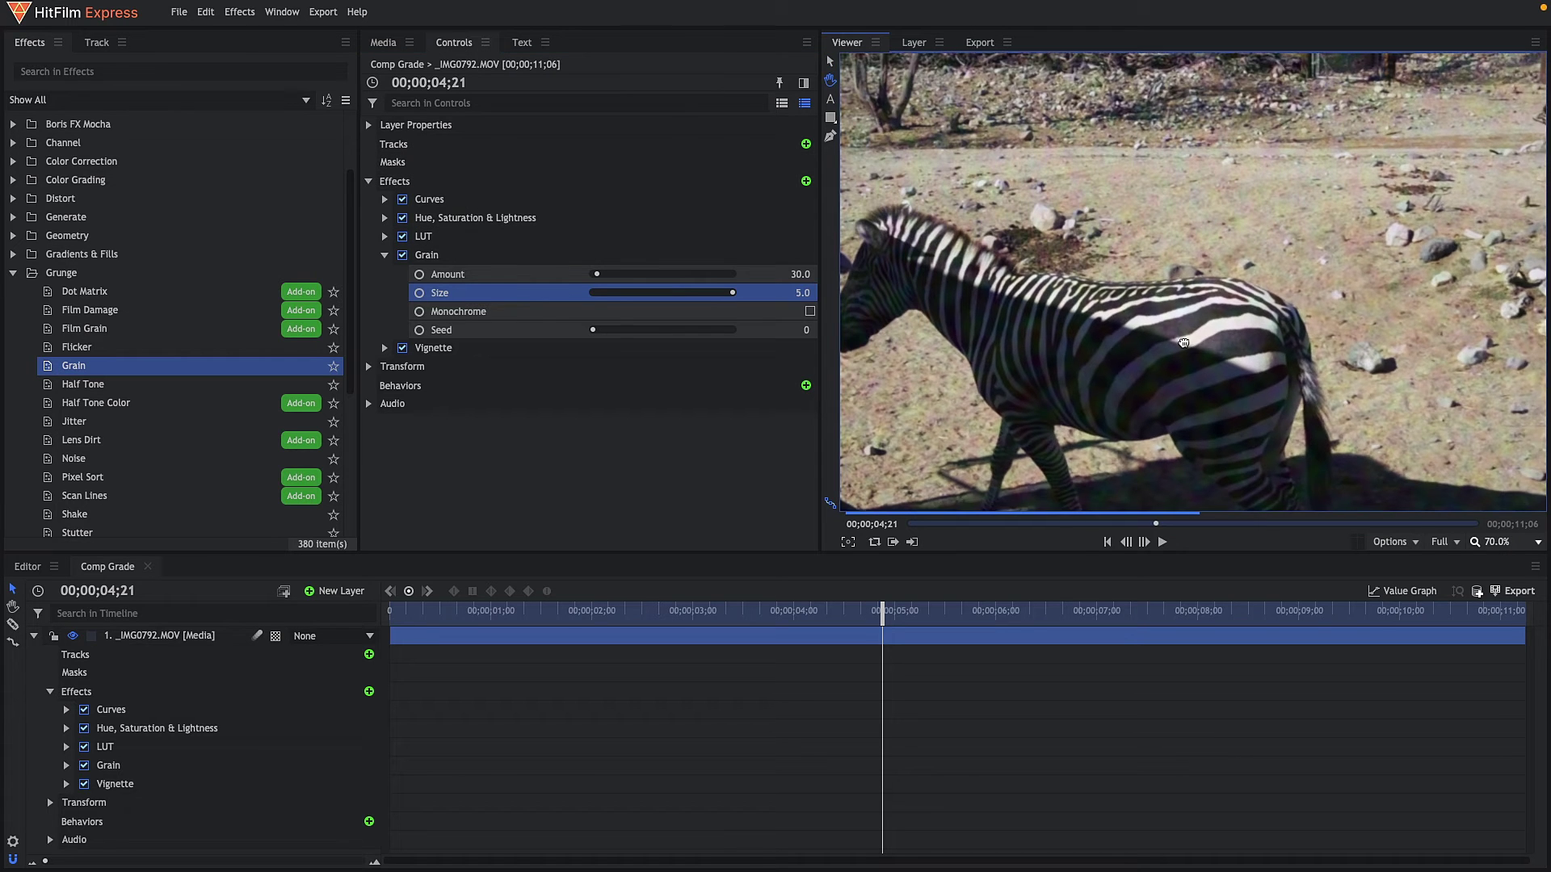
scroll(1184, 343, "up", 2)
Try Grain Size values of 0.5 and 0 and compare them close up on the zebra's stripes.
left_click(802, 292)
type("0.5")
key("Return")
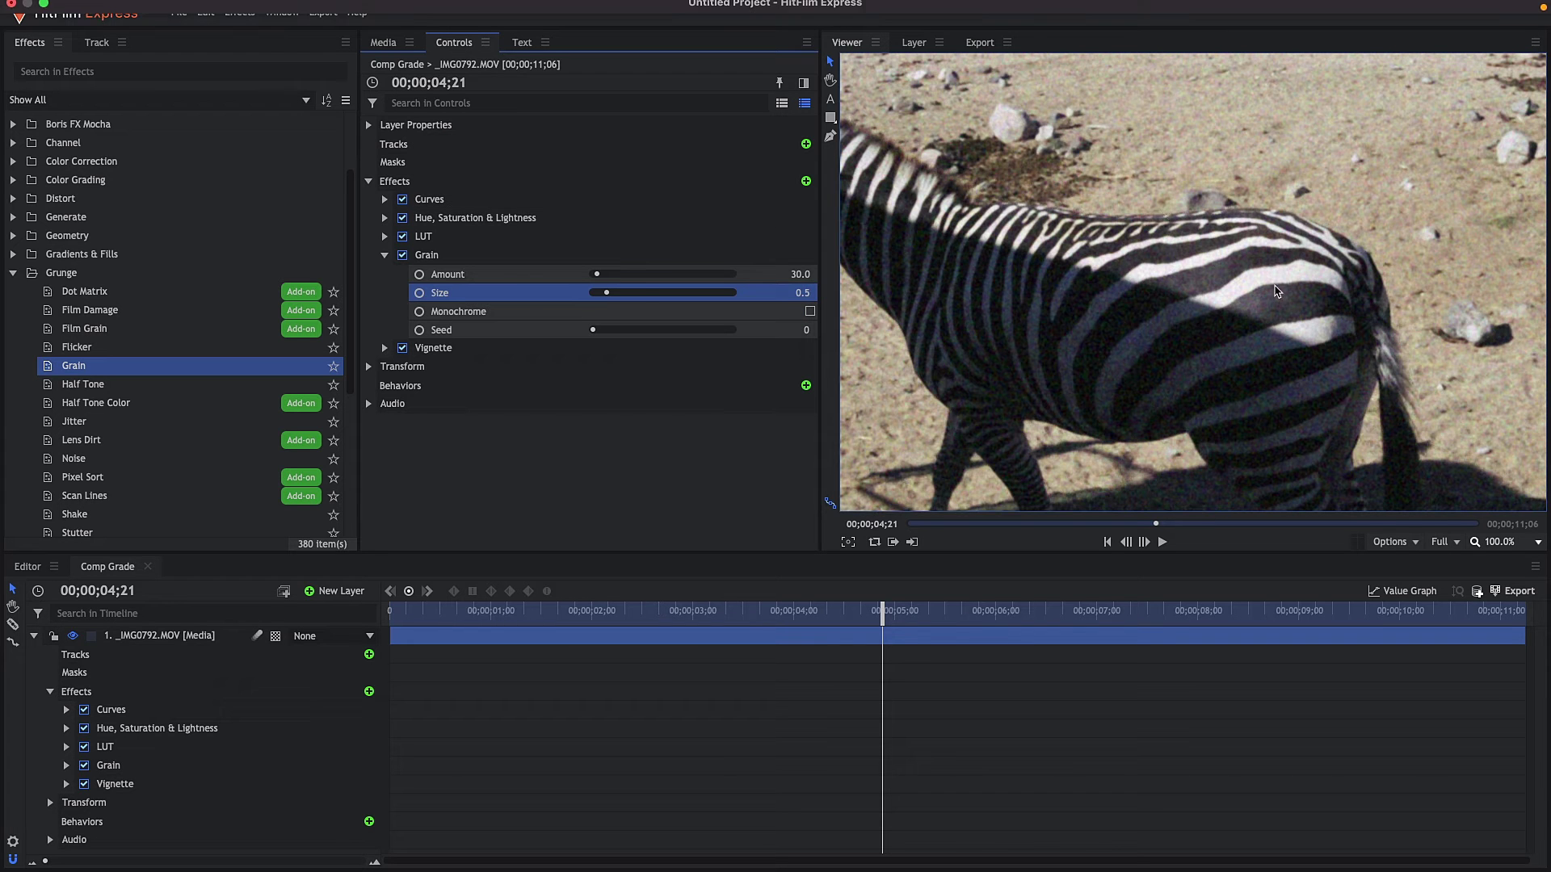
scroll(975, 287, "up", 5)
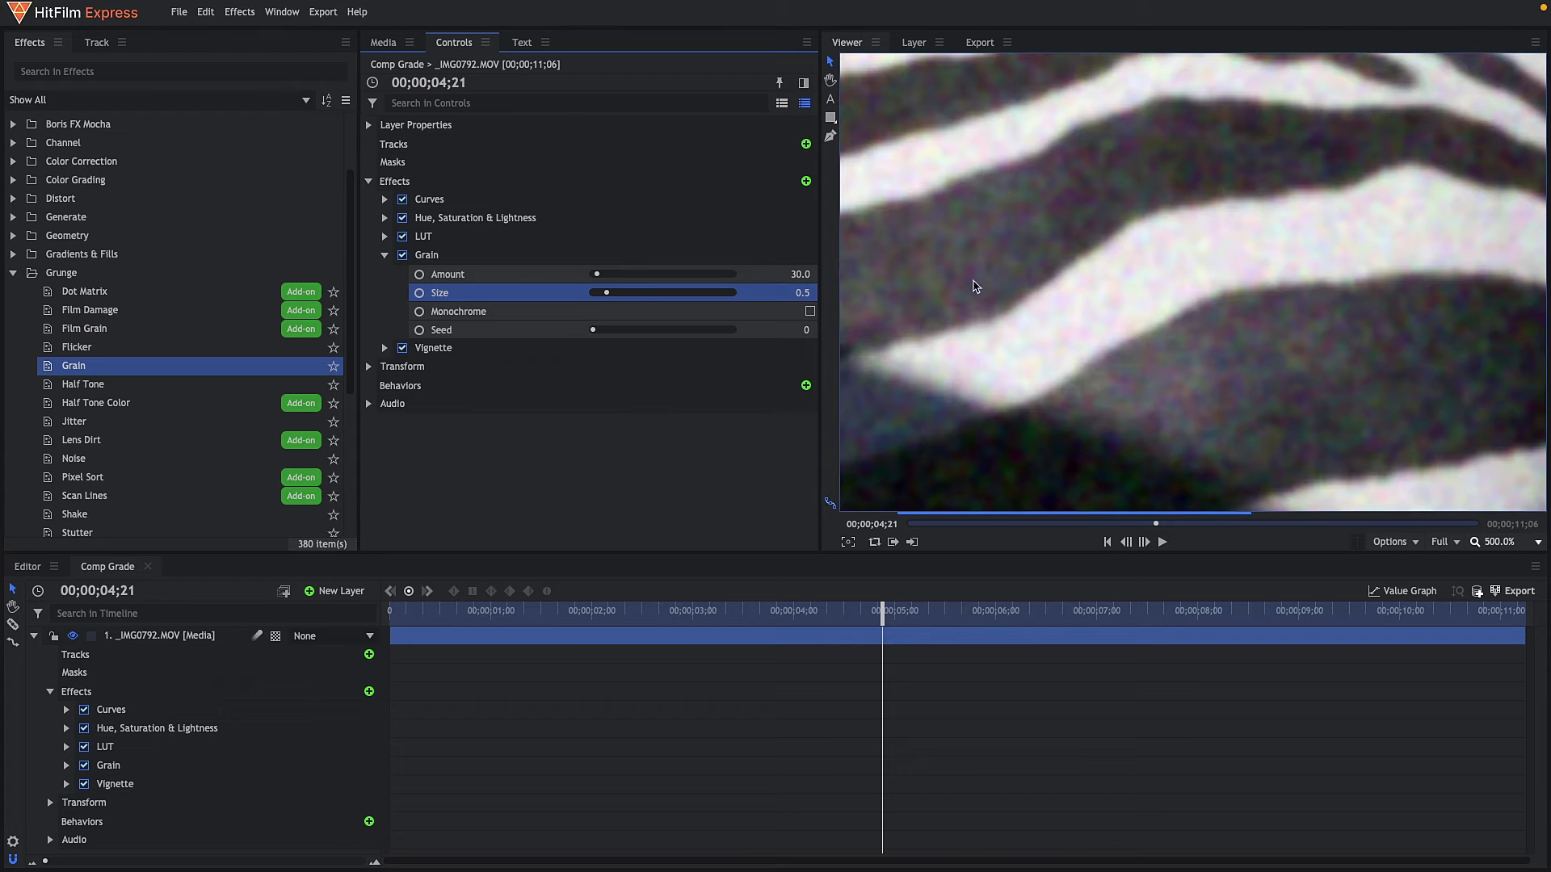
left_click(800, 290)
type("0")
key("Return")
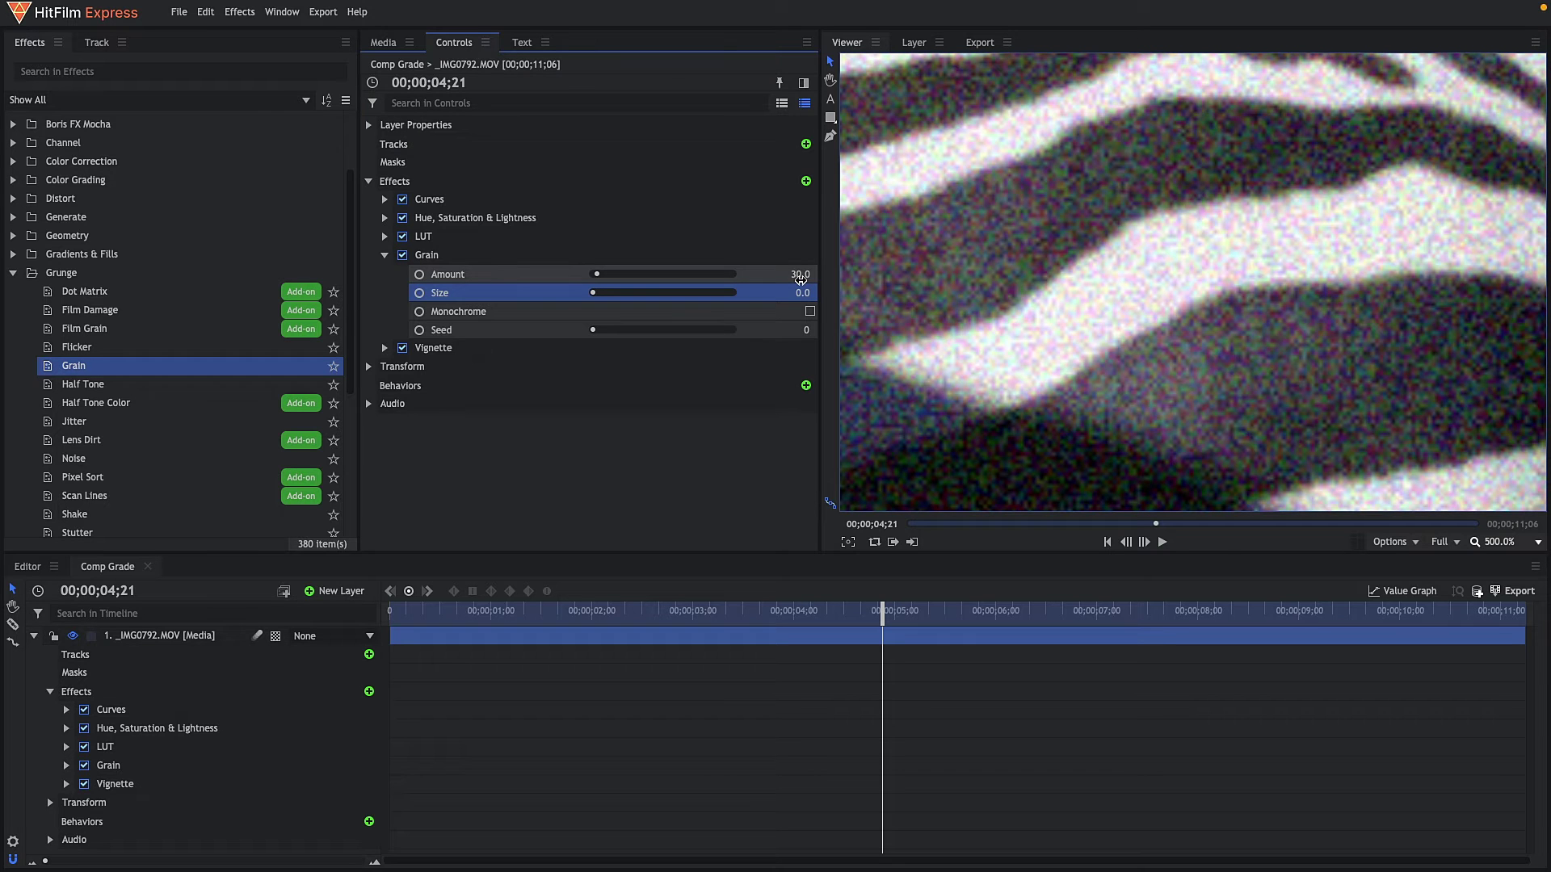
Set the Size of the Grain effect to 0.5.
left_click(810, 291)
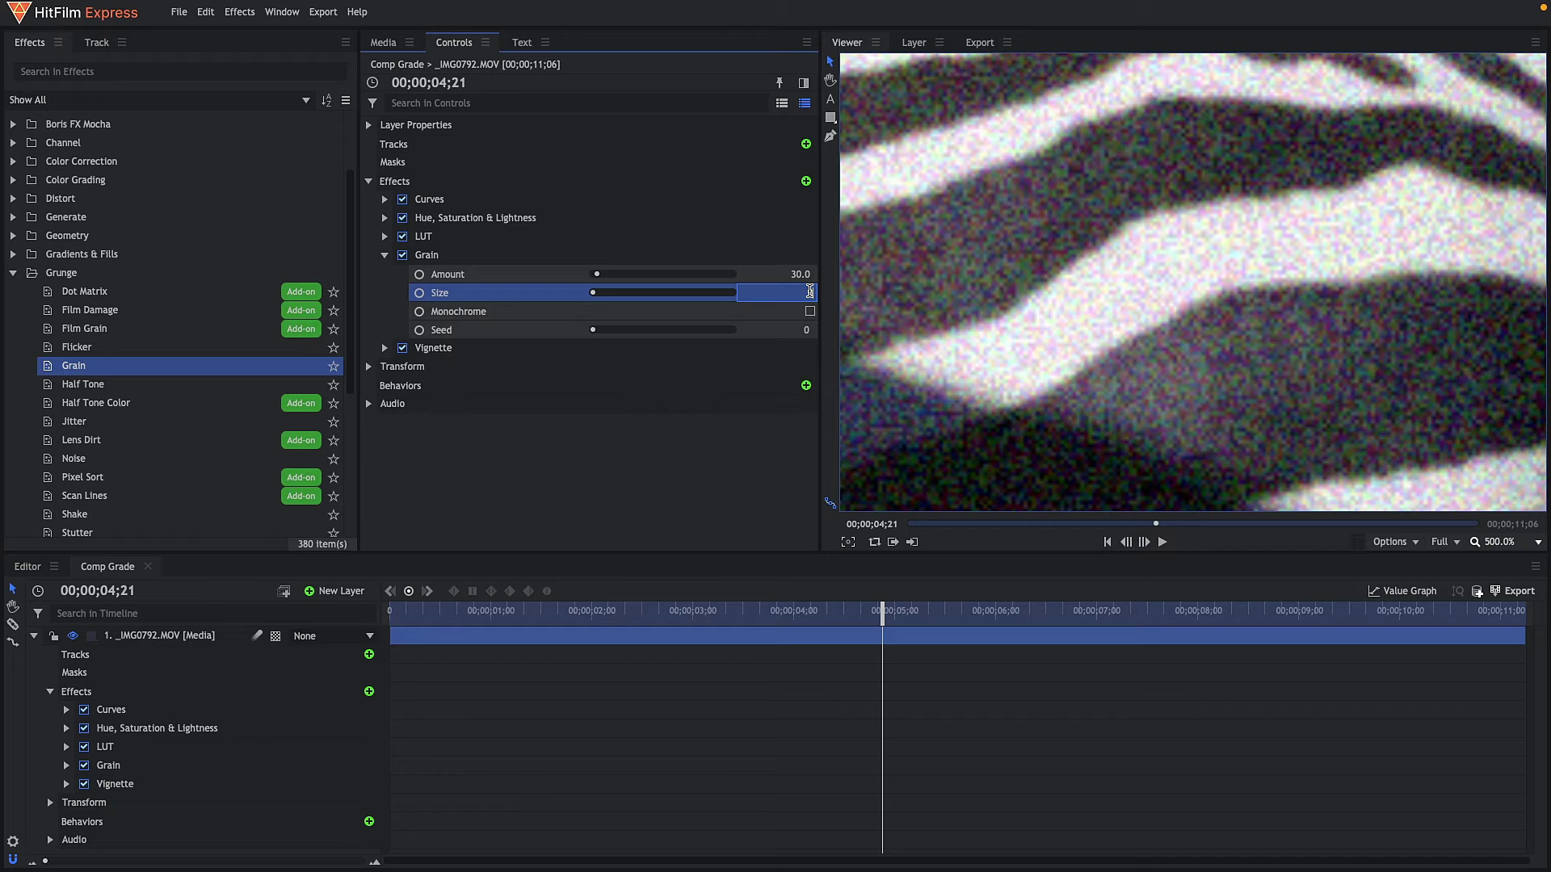
type("0.5")
key("Return")
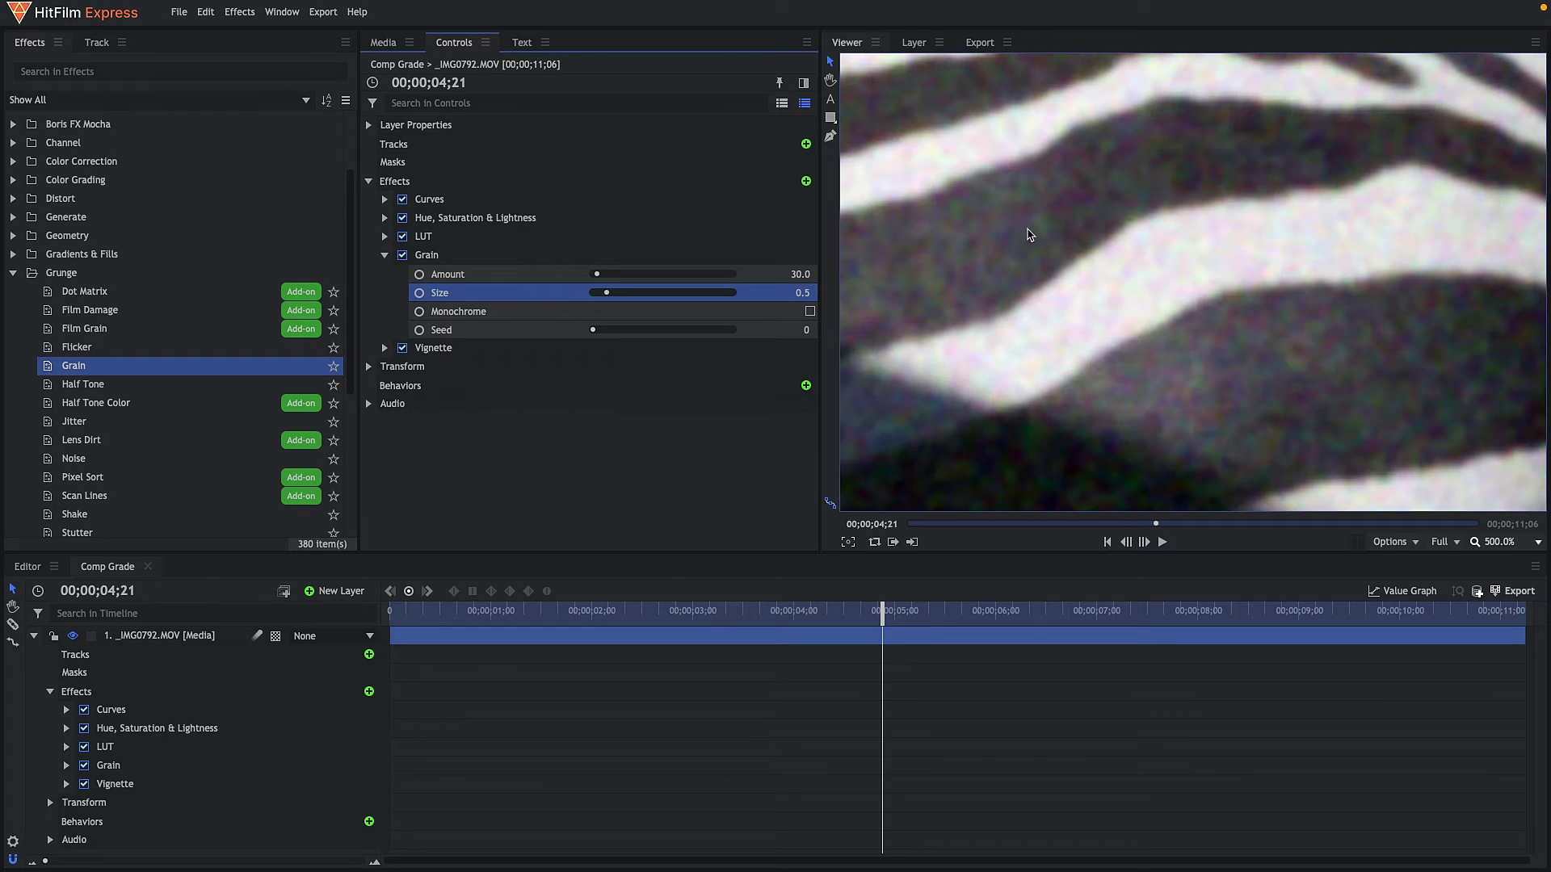
Make the grain monochrome and set its Seed to 6,800.
scroll(965, 244, "down", 6)
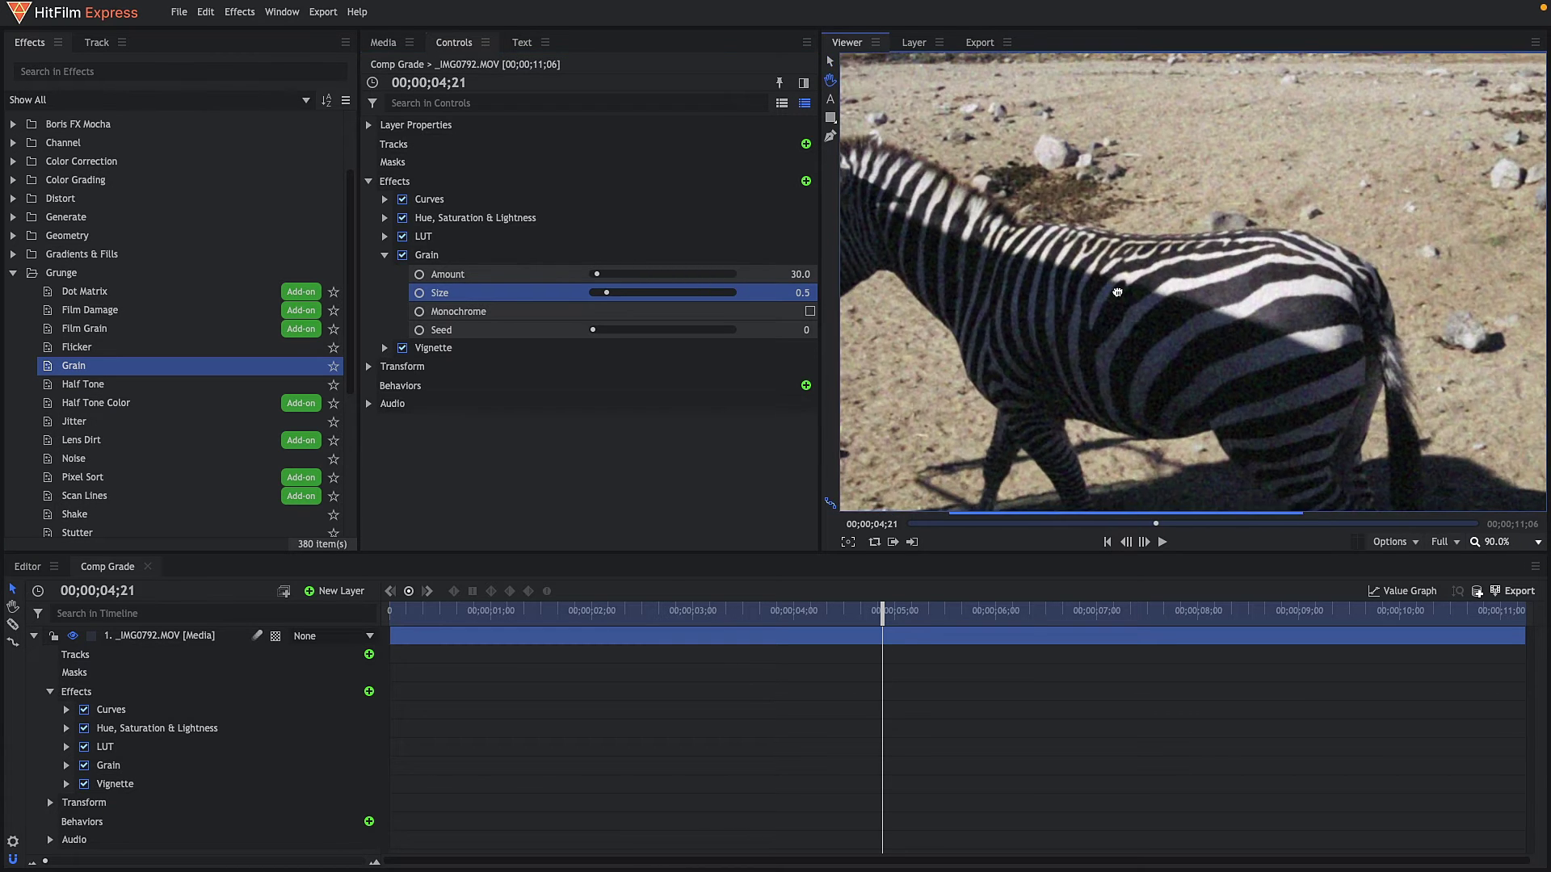
scroll(1090, 302, "up", 6)
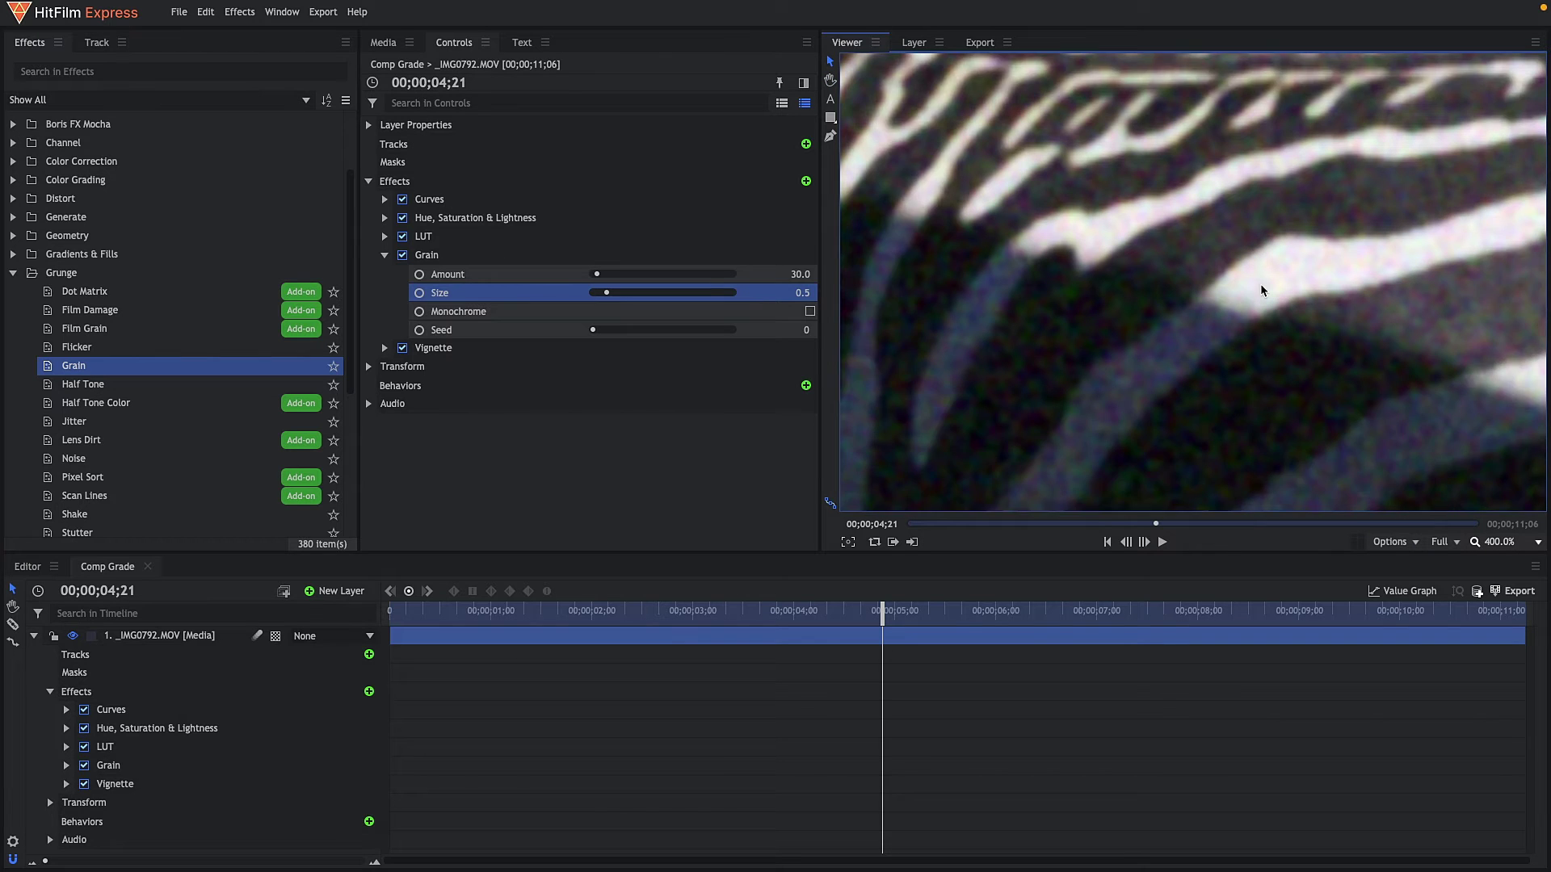
left_click(810, 312)
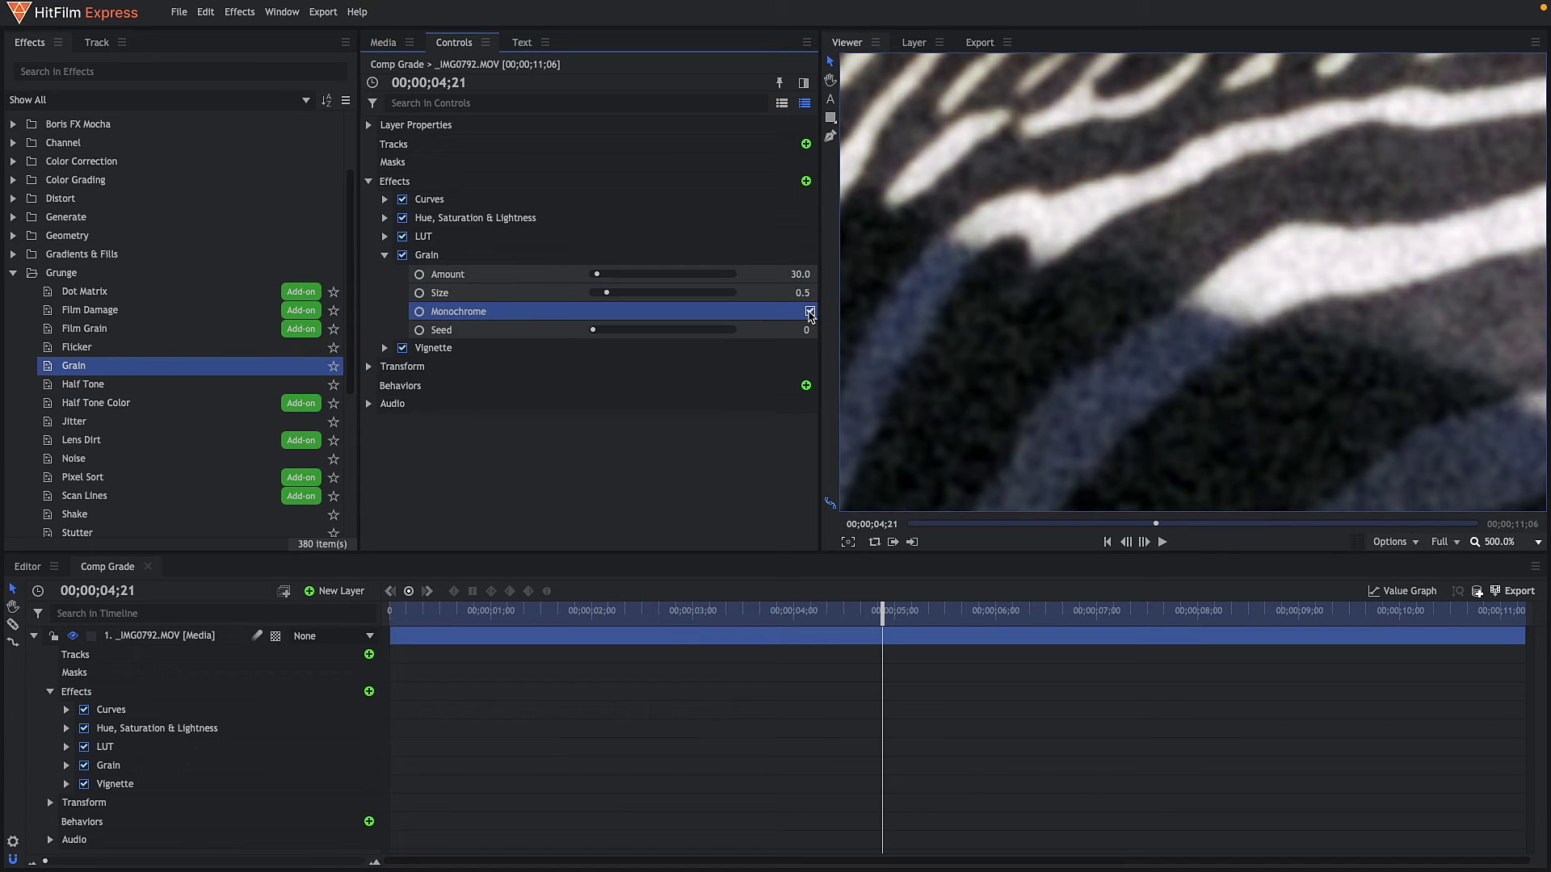
left_click(688, 332)
Try a nearly zero Amount for the Grain effect and check the zebra footage.
left_click(798, 275)
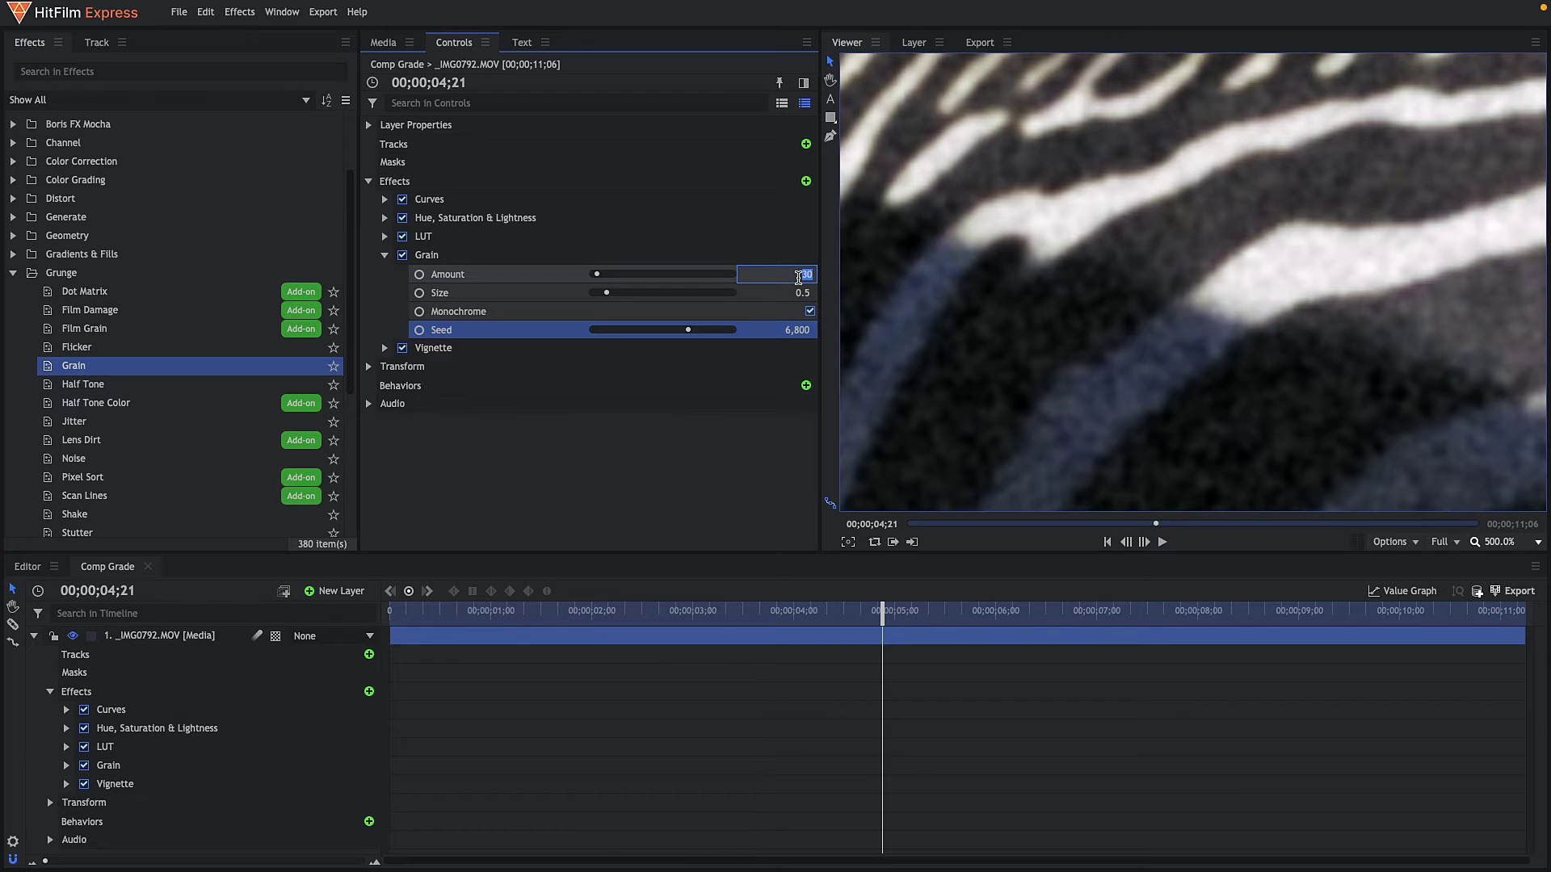
type("0.01")
key("Return")
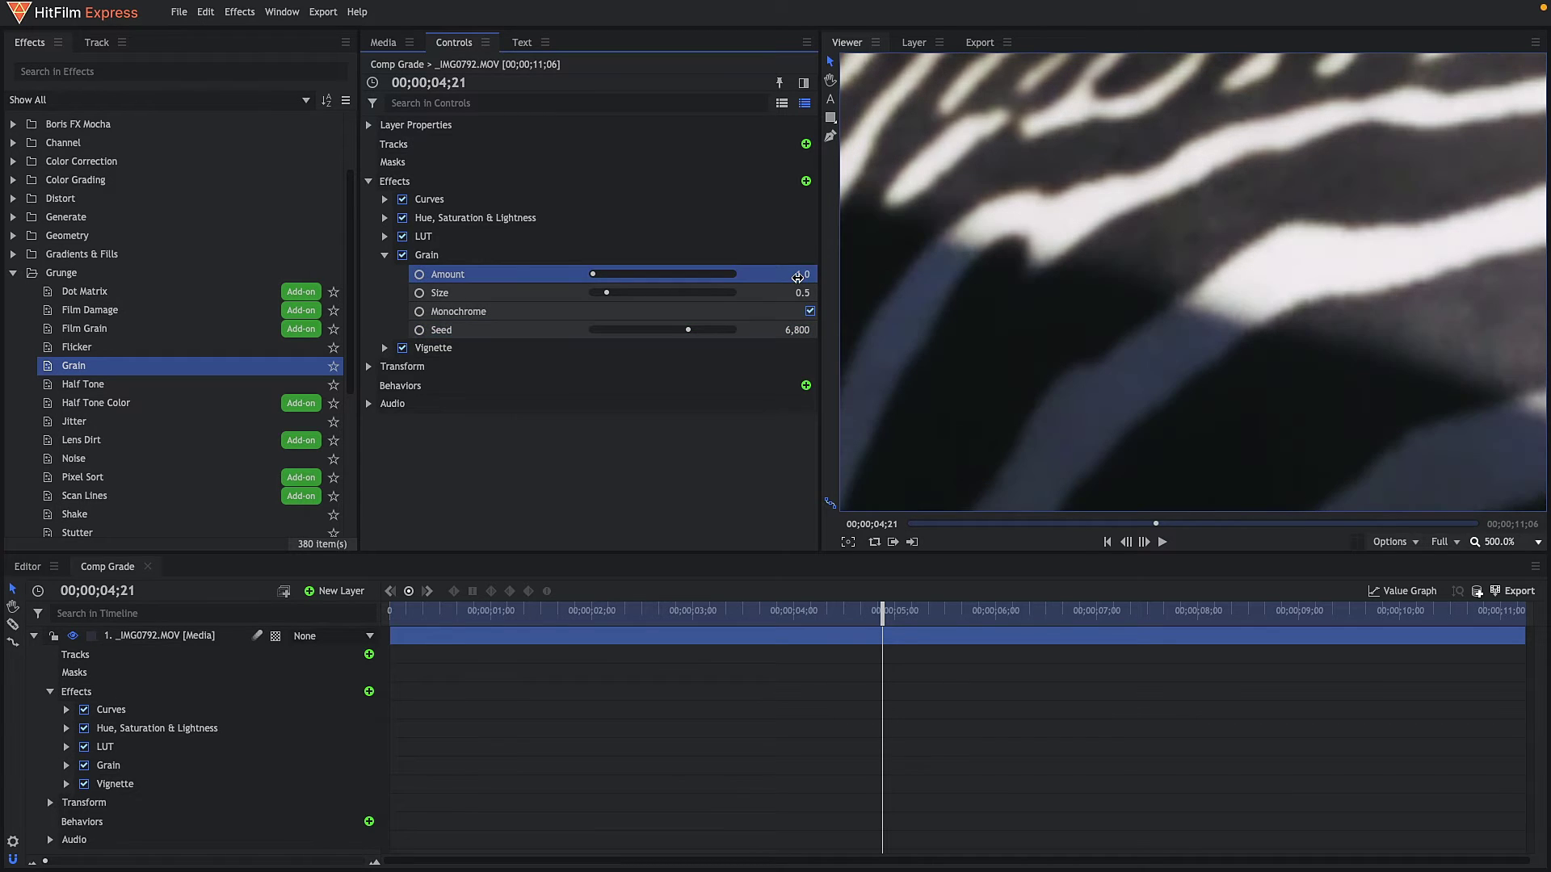
scroll(995, 232, "down", 5)
Set the Grain Amount to 10 and inspect the grain on the zebra and the foreground person.
left_click(798, 276)
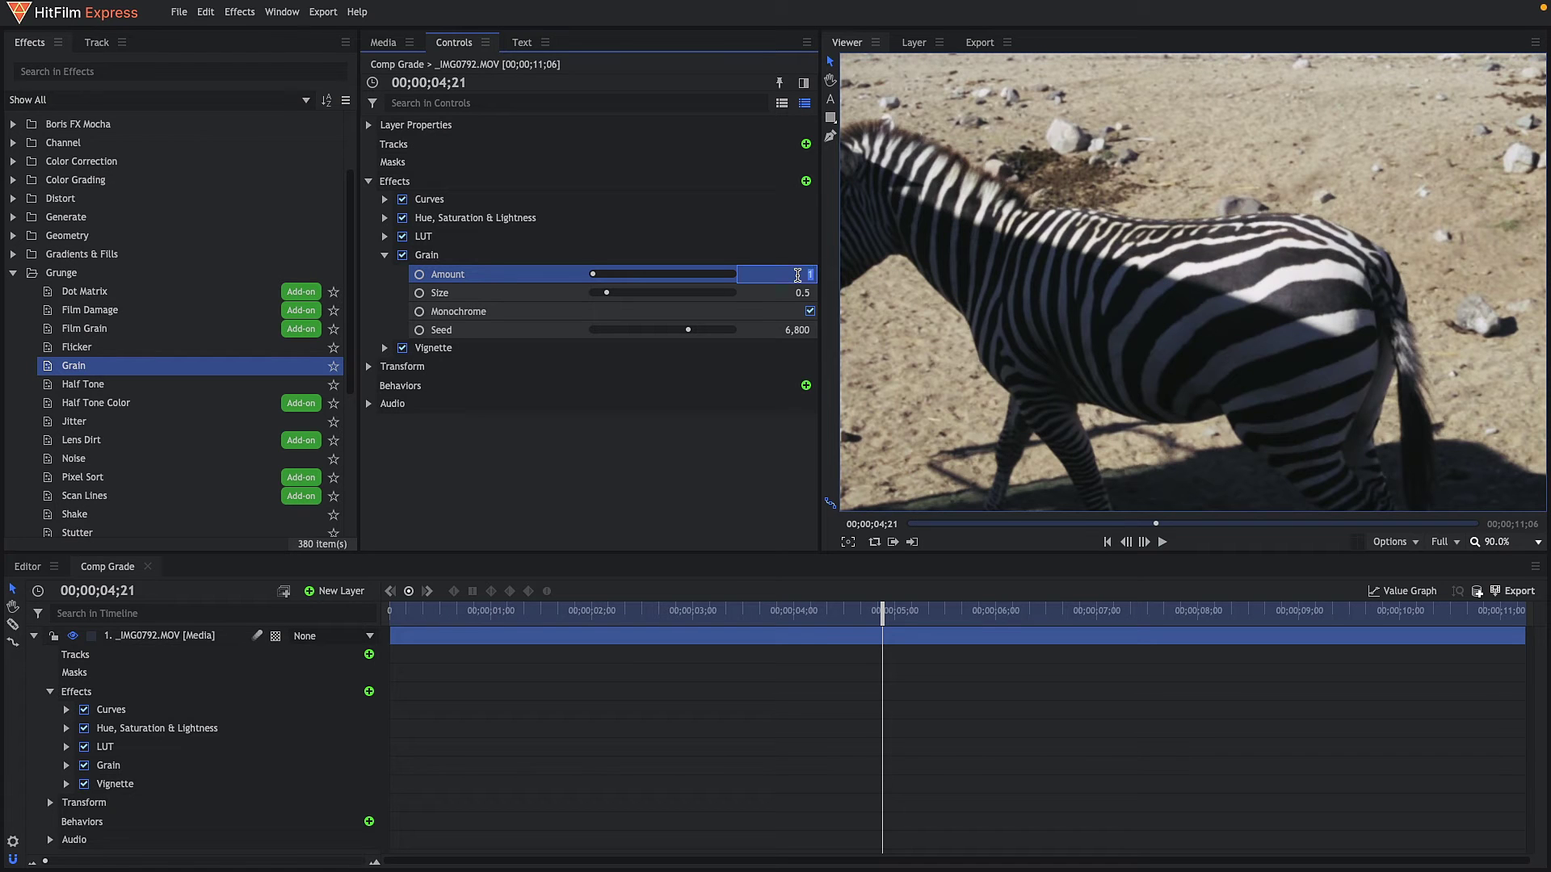
type("10")
key("Return")
scroll(1302, 275, "up", 5)
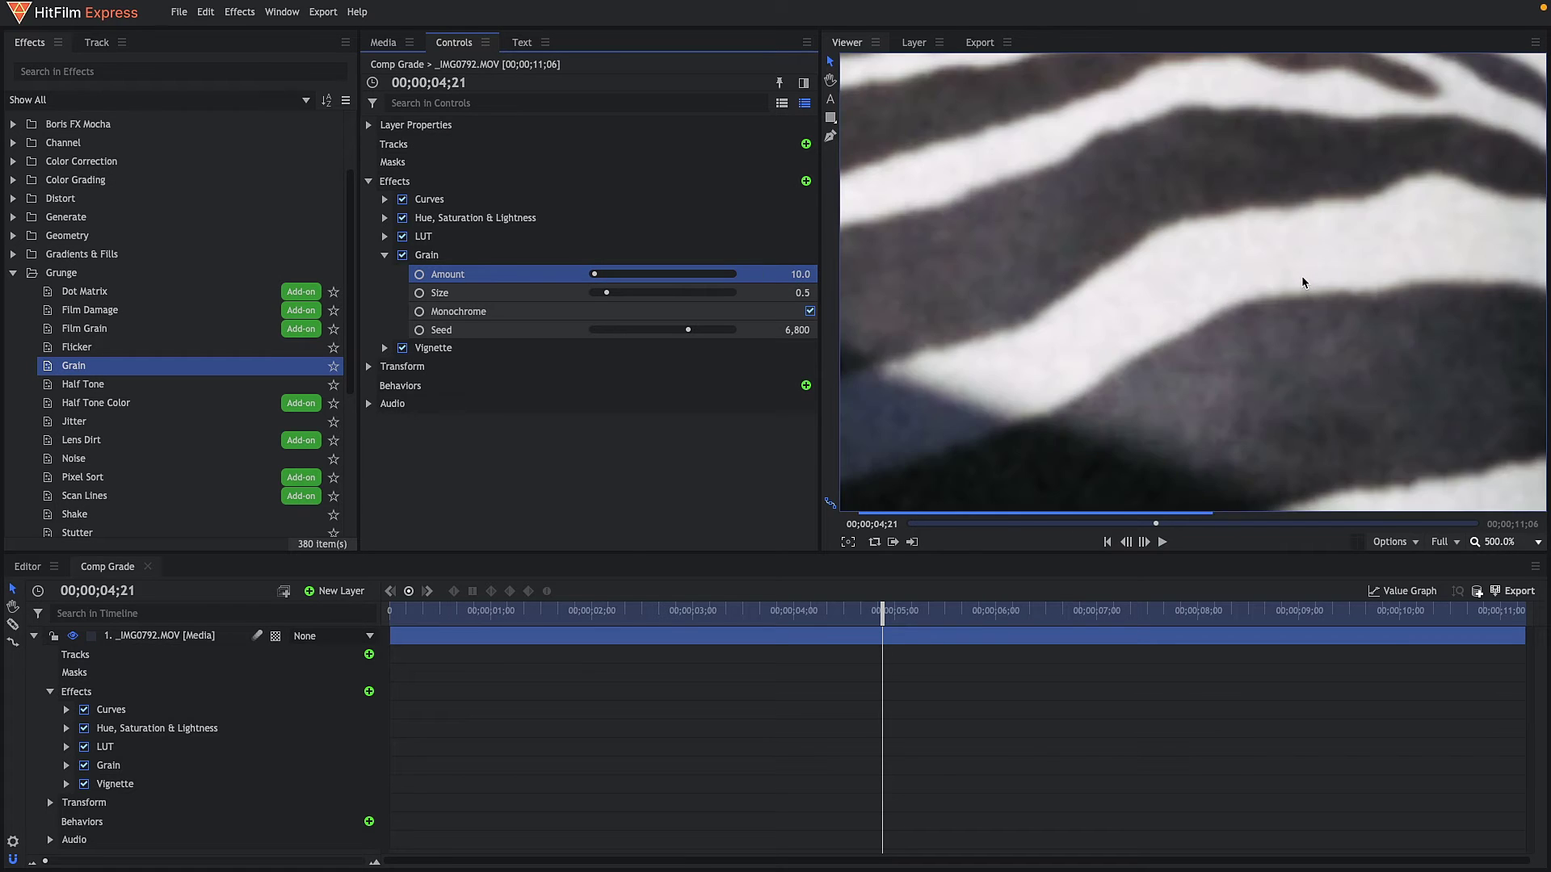
scroll(1176, 283, "down", 5)
left_click_drag(1177, 283, 1232, 262)
scroll(1338, 315, "down", 3)
left_click_drag(1371, 327, 1348, 327)
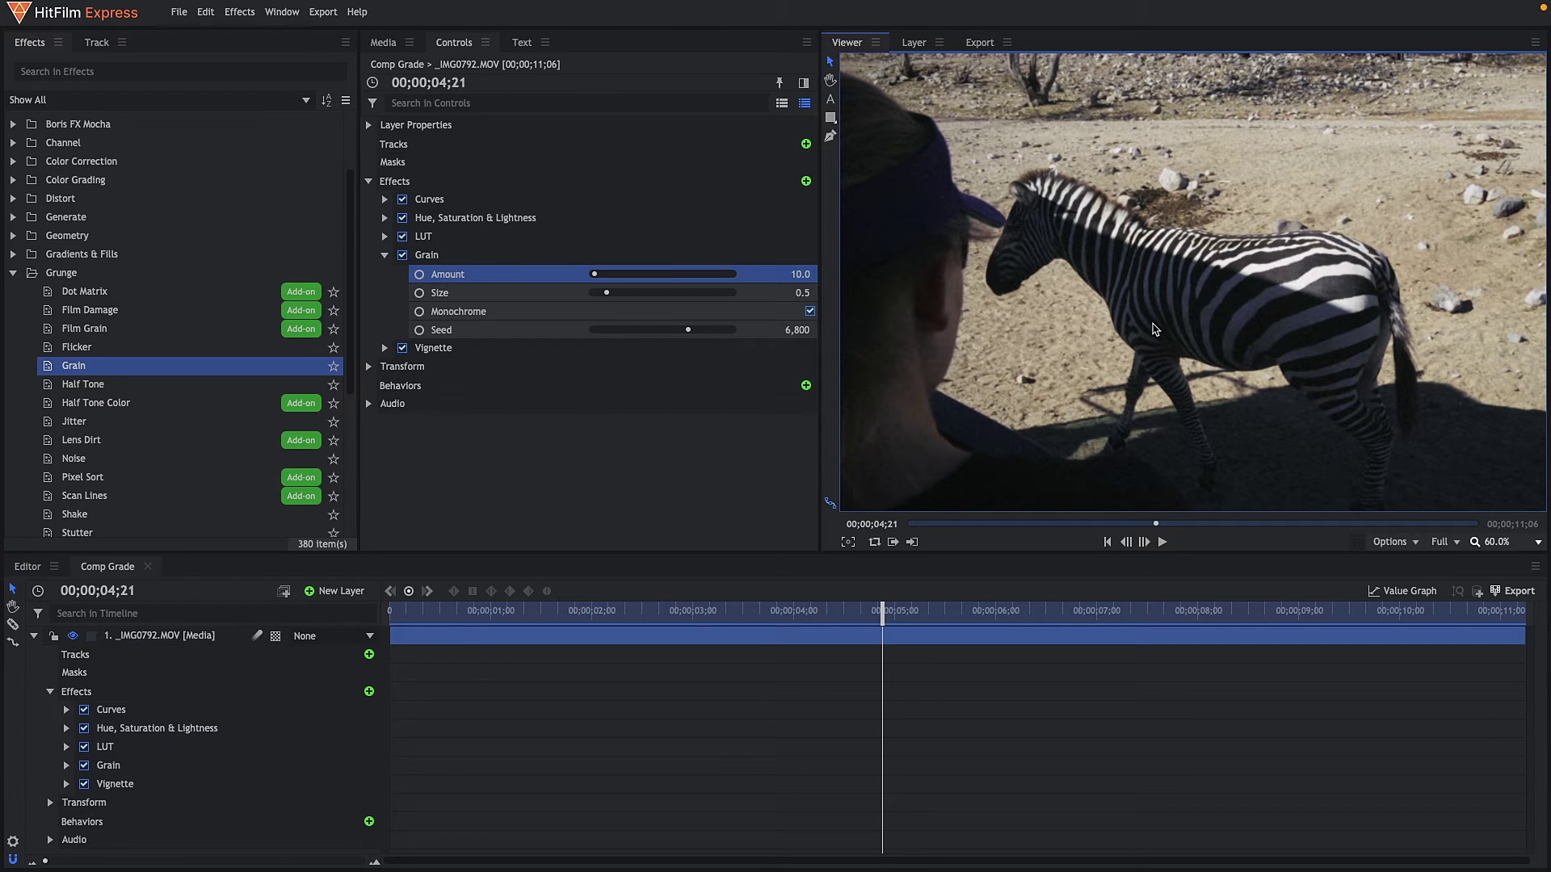
scroll(941, 286, "up", 4)
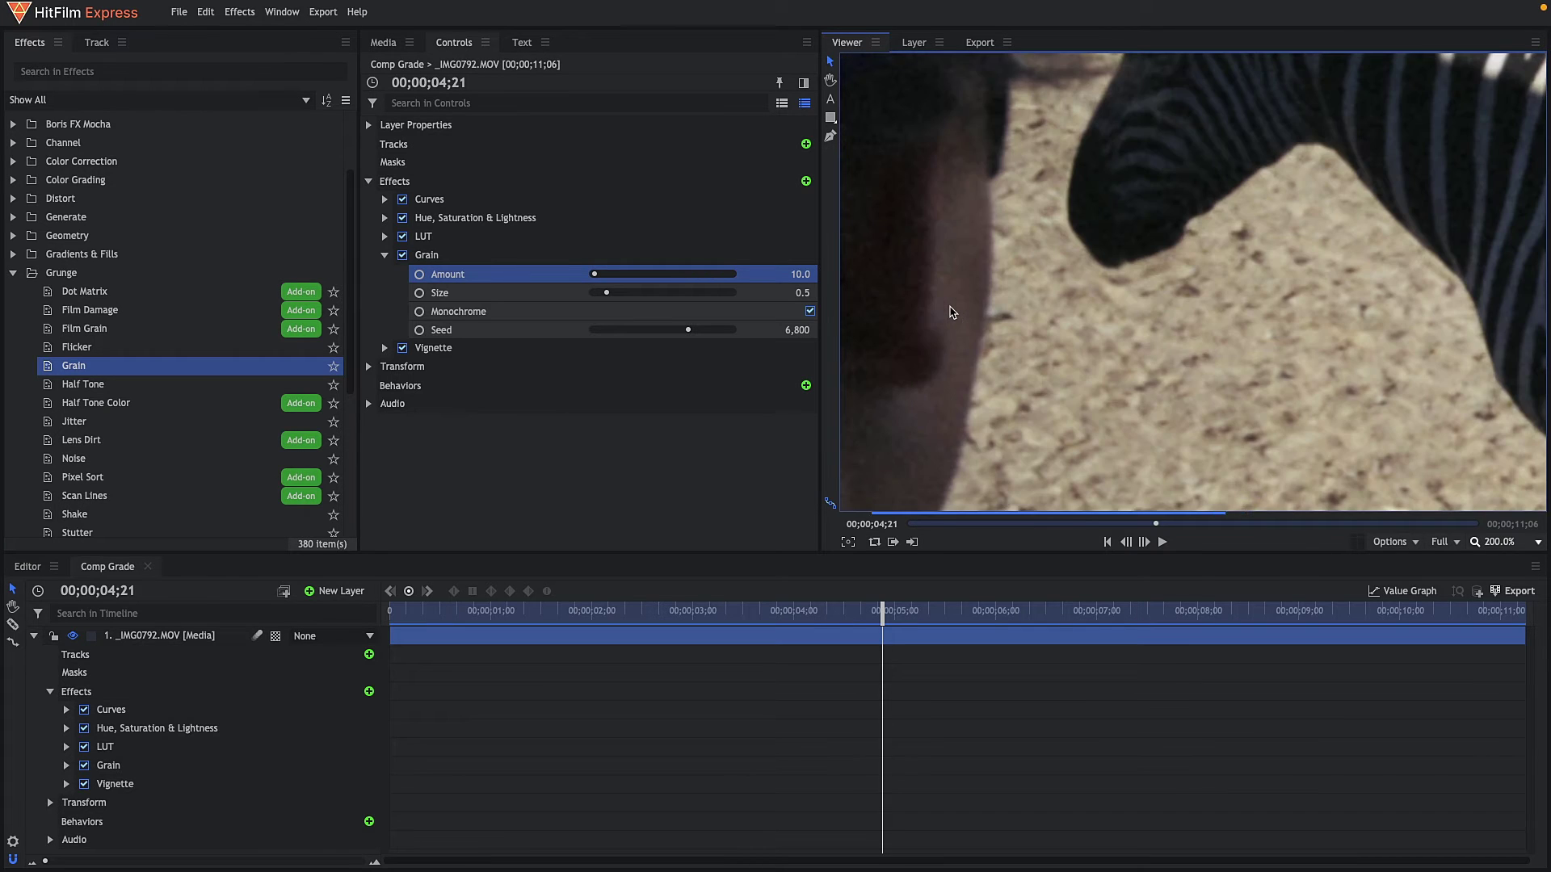
left_click_drag(971, 269, 1082, 301)
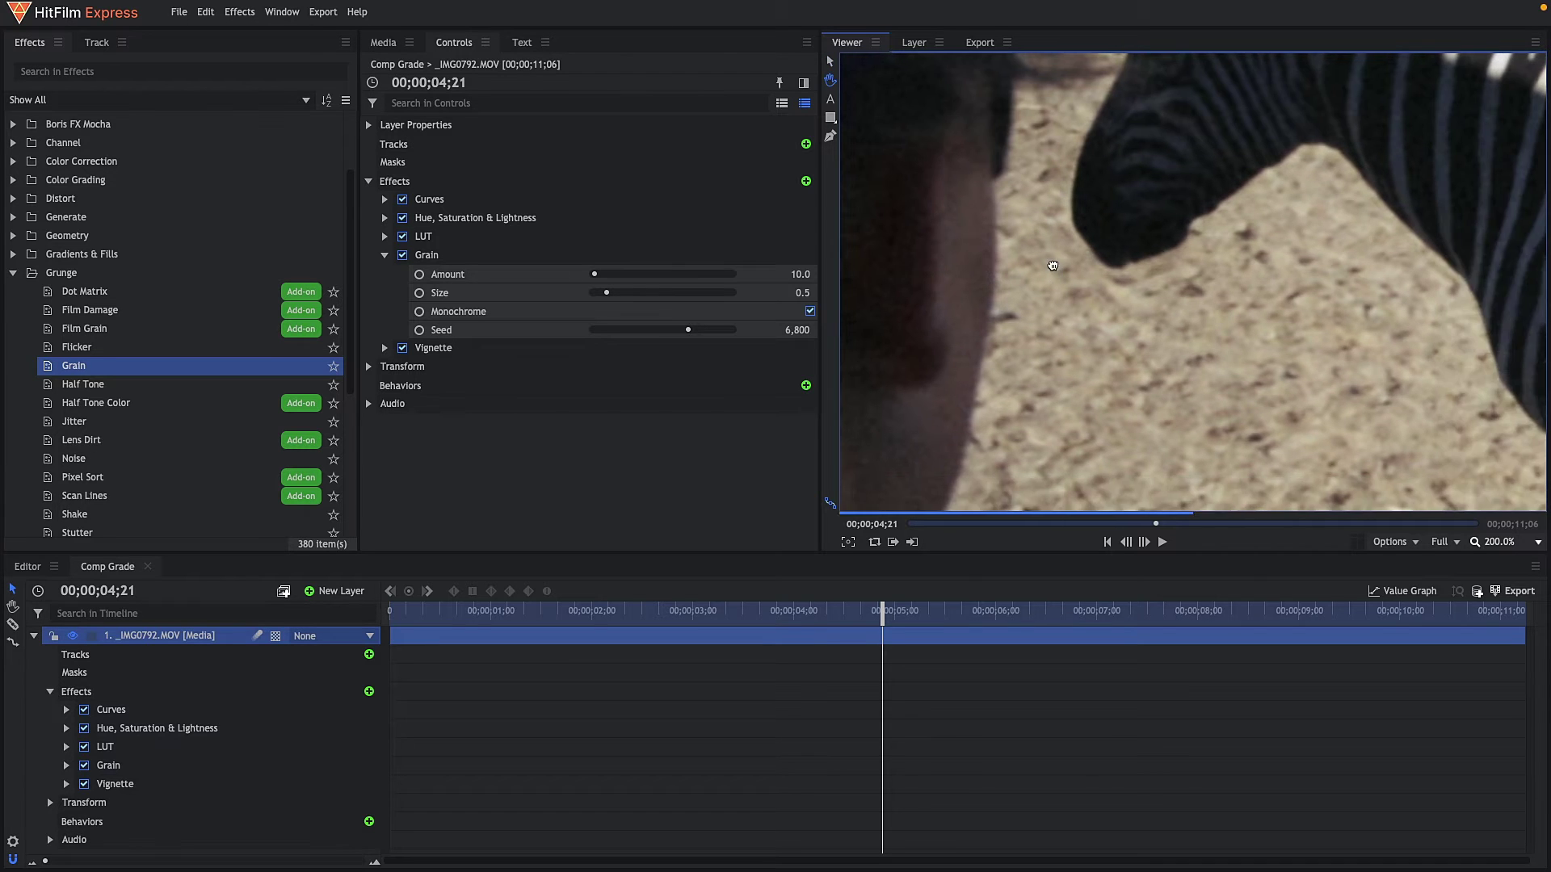
Set the Grain Amount to 6, fit the whole frame in the viewer and play the graded clip.
left_click(801, 273)
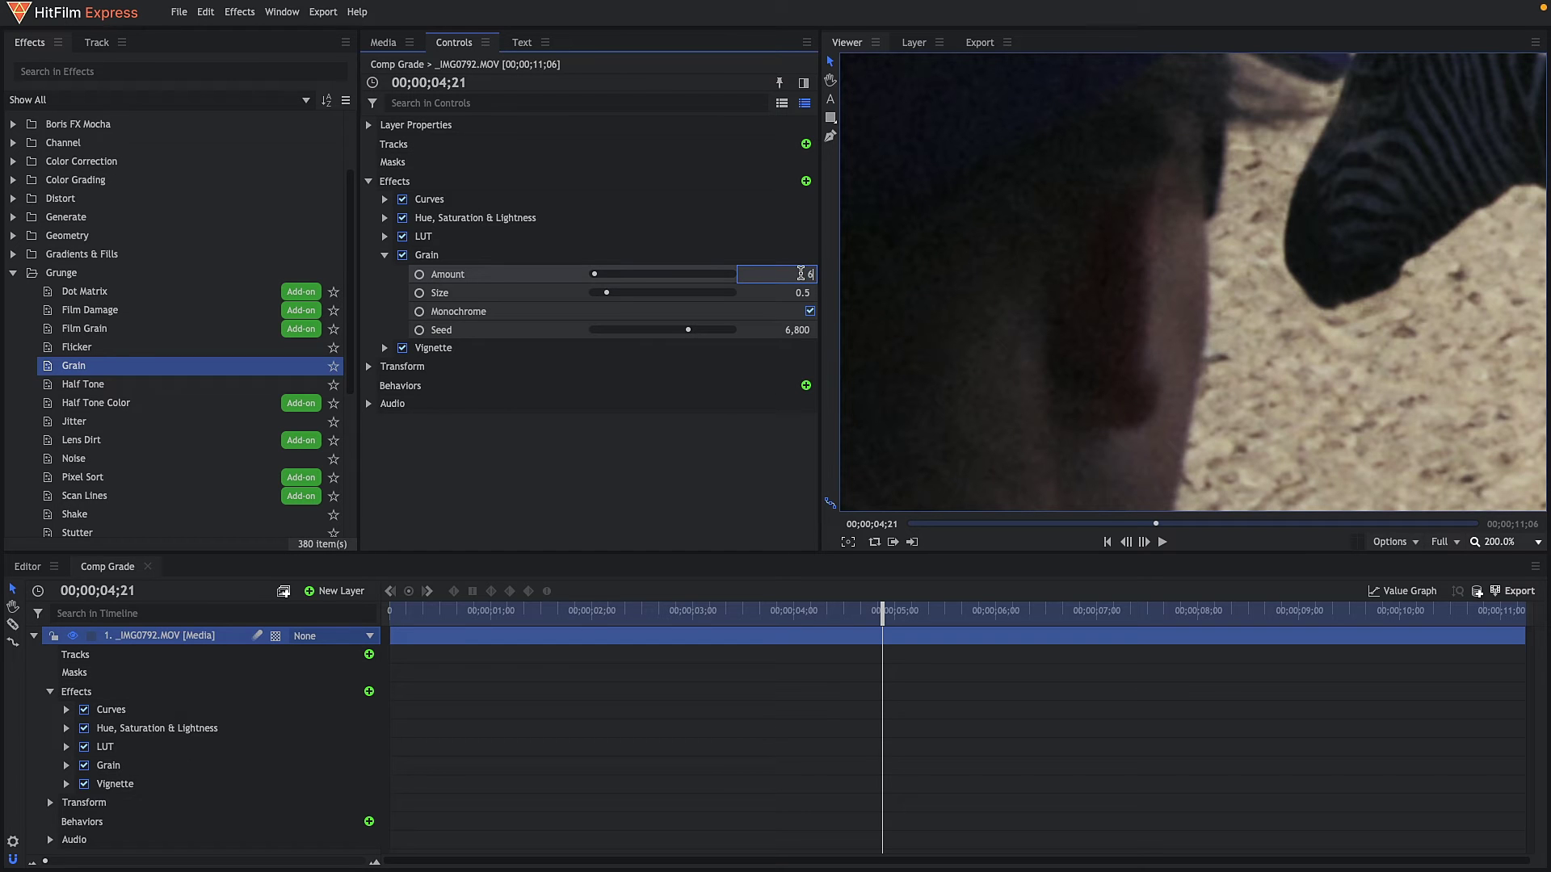
key("Return")
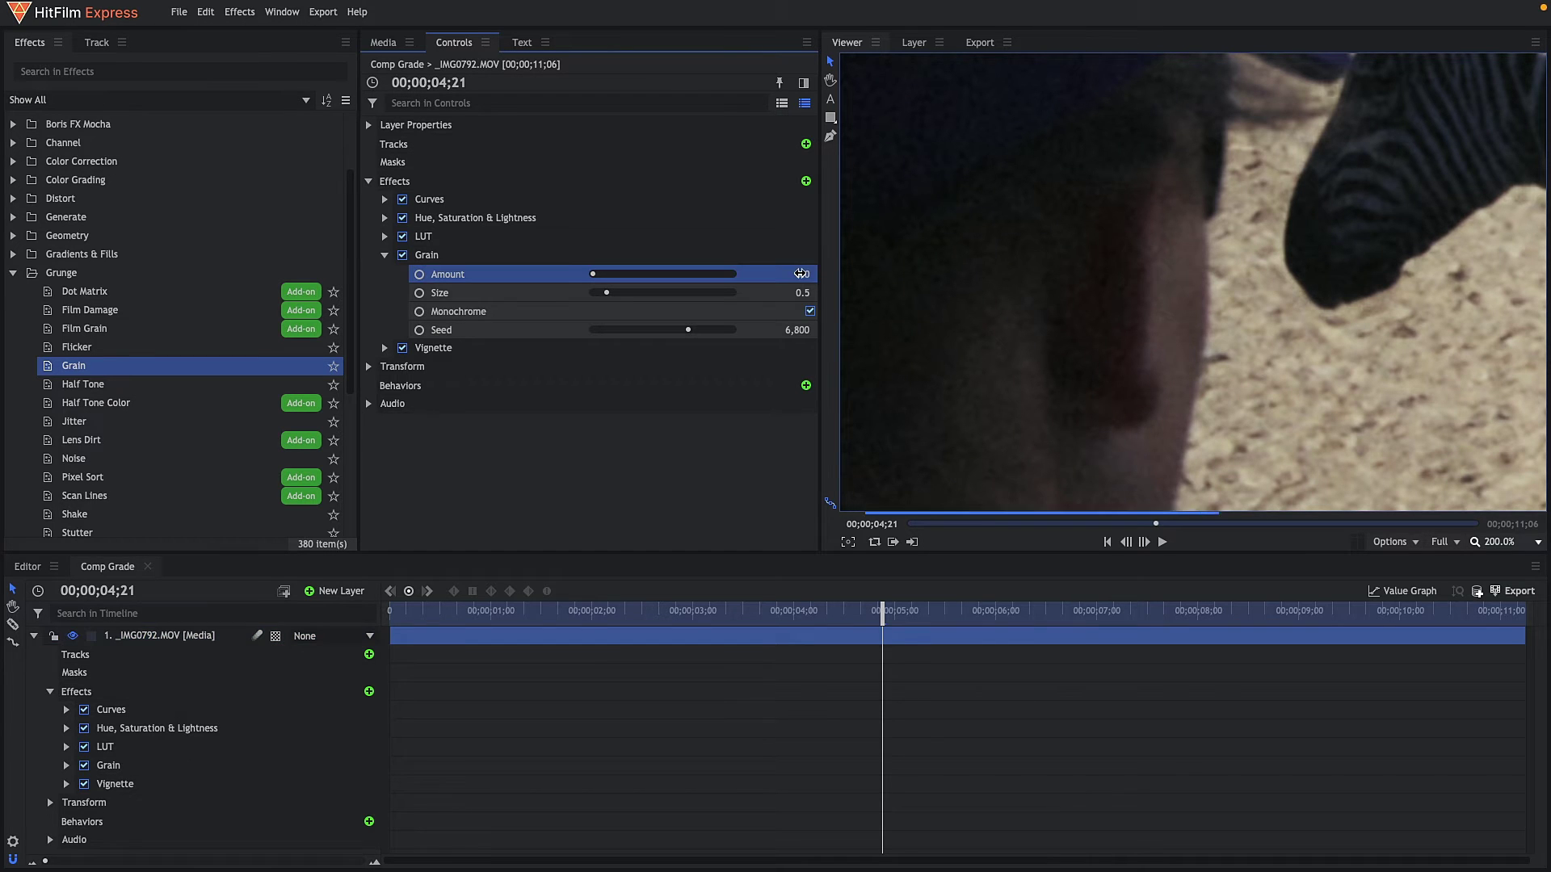
left_click(1537, 542)
left_click(1501, 493)
left_click(1163, 542)
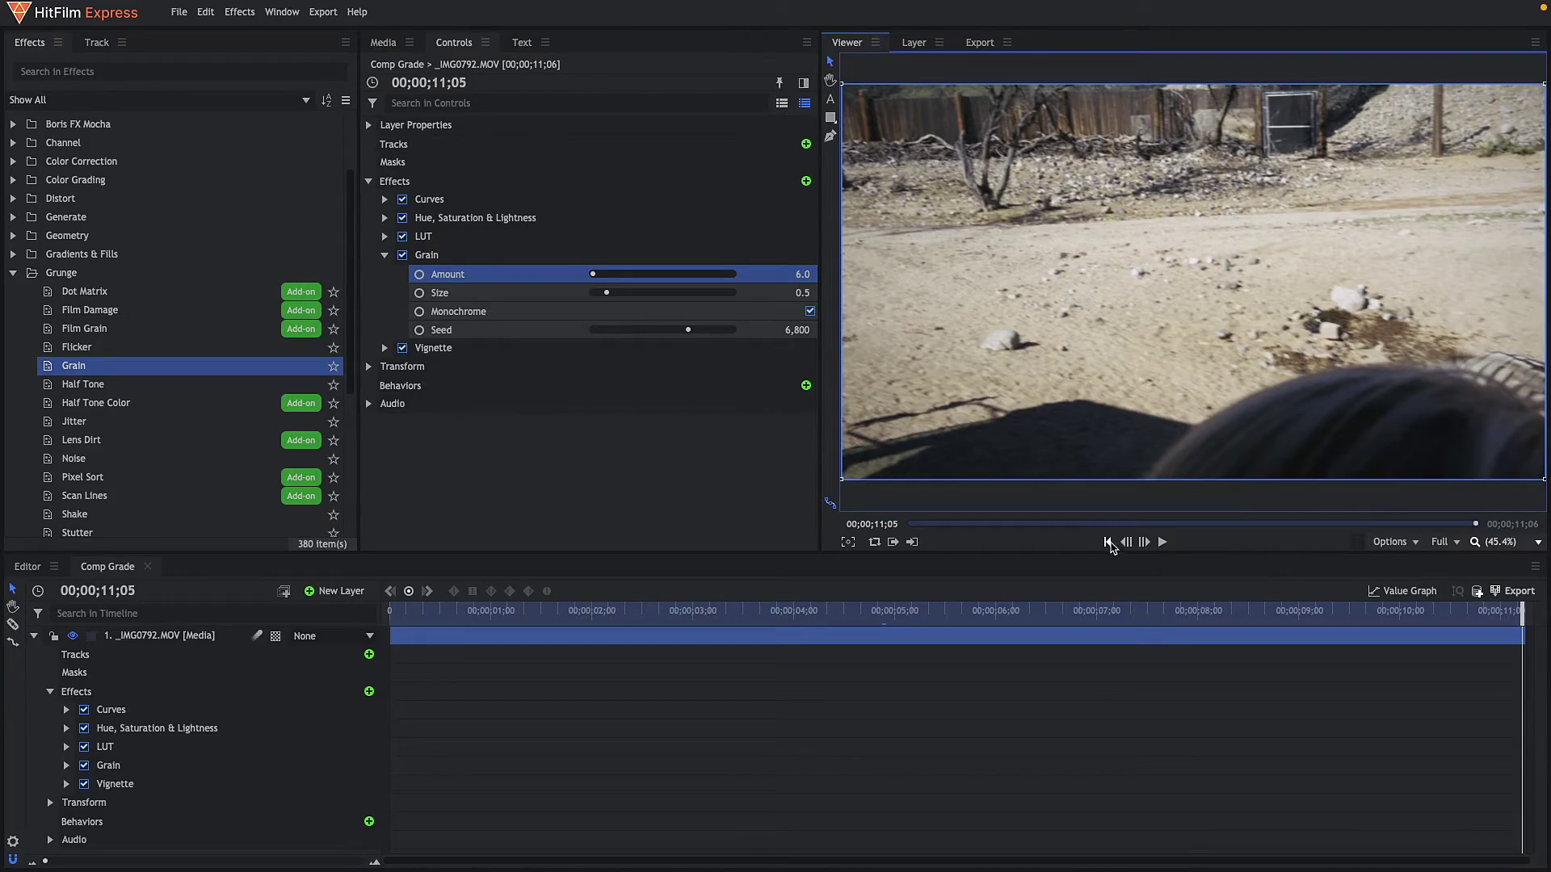
left_click(1108, 542)
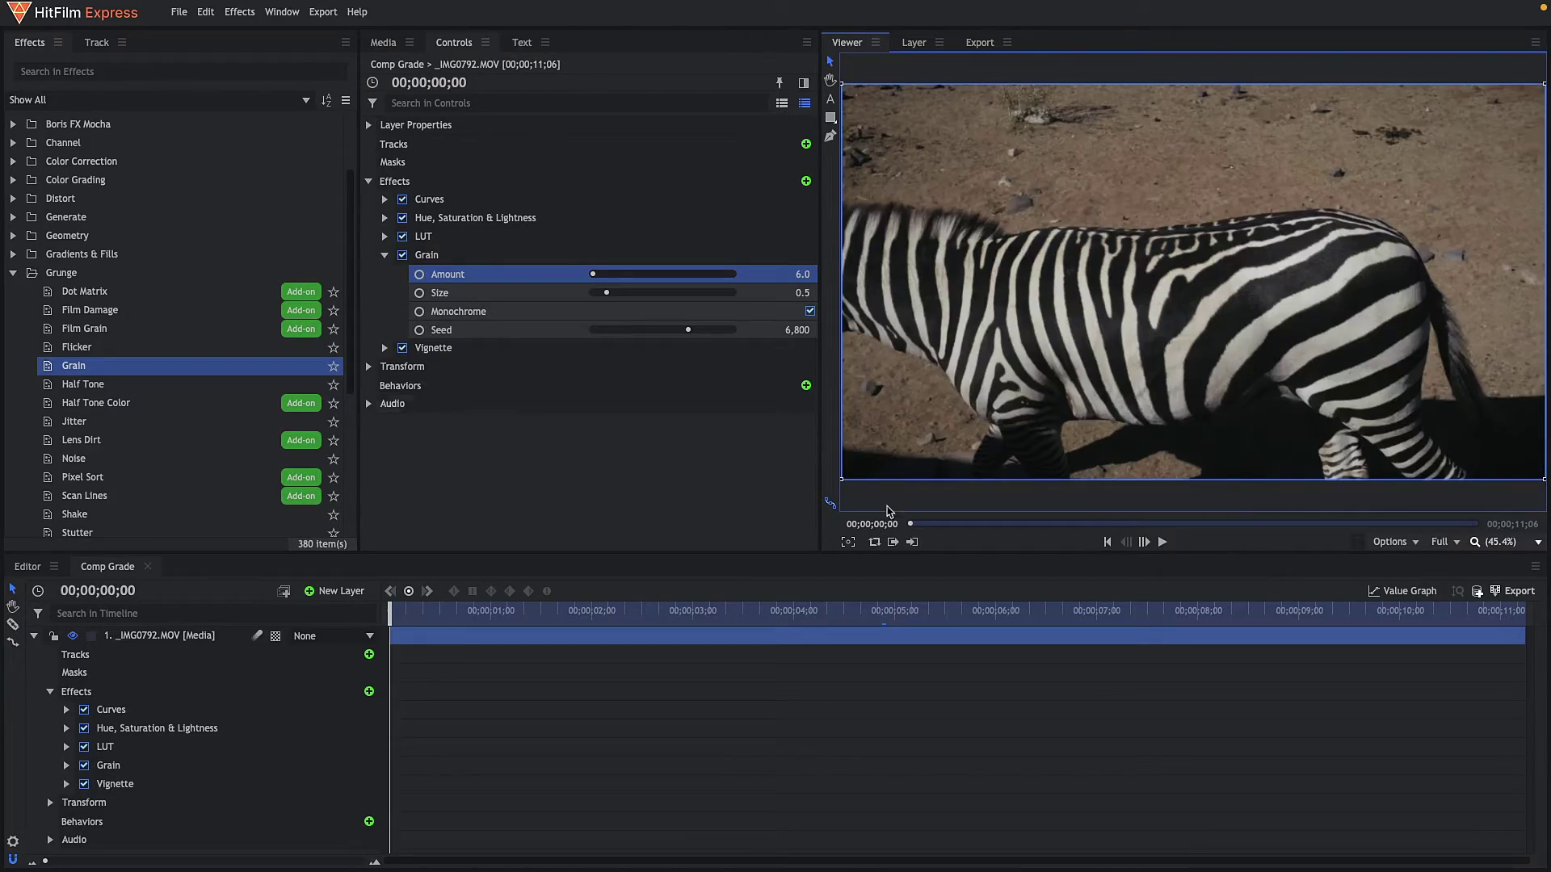
Disable all five effects on the zebra clip together and play the ungraded footage from the start.
left_click(384, 254)
left_click(416, 202)
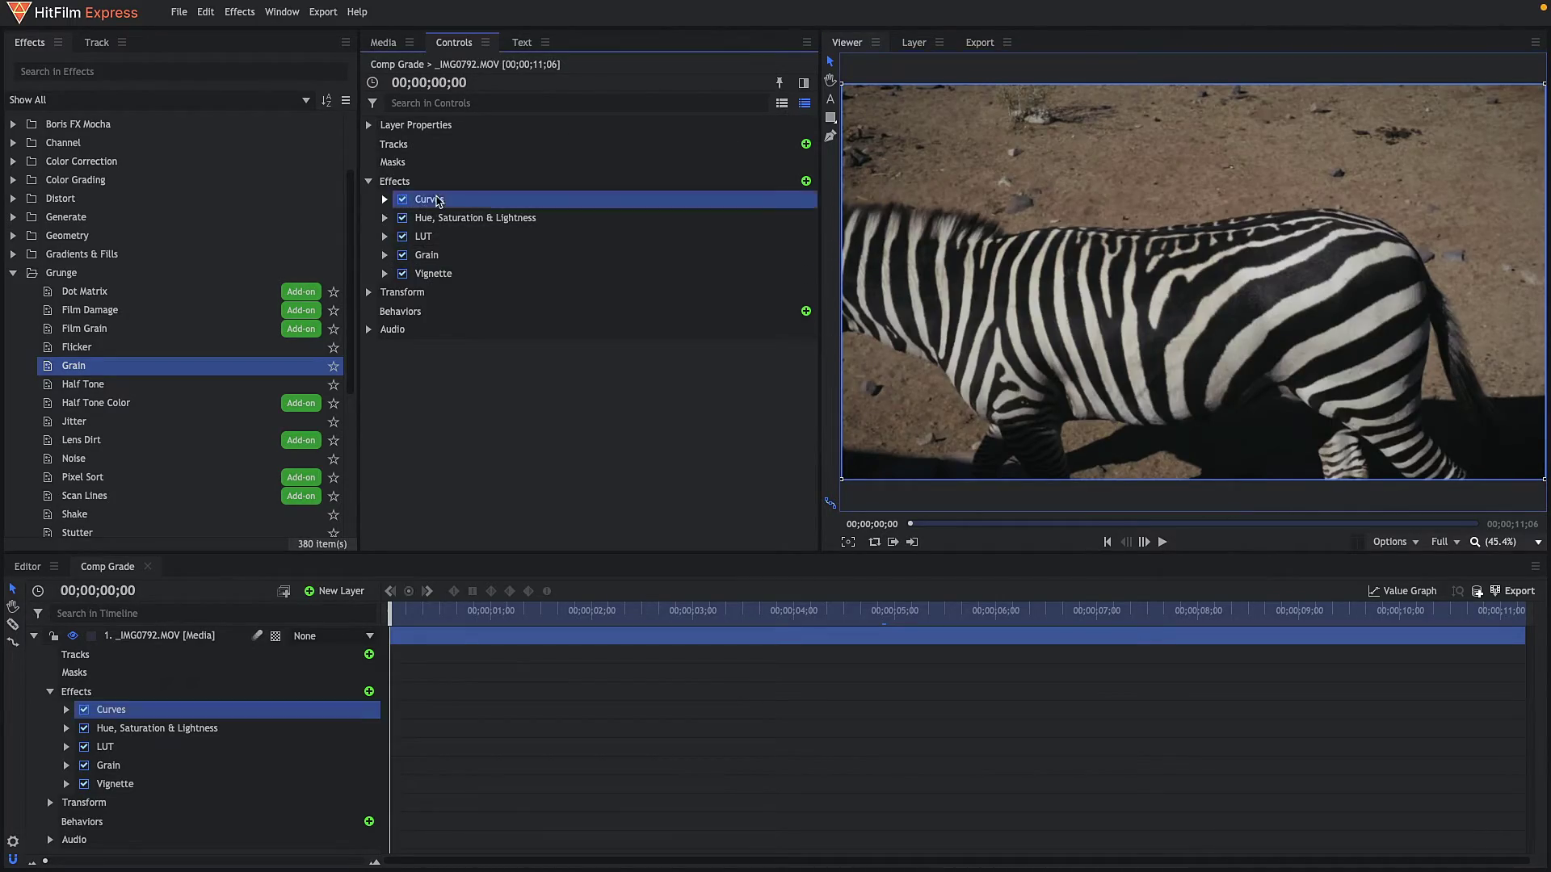
left_click(443, 275, "shift")
left_click(402, 255)
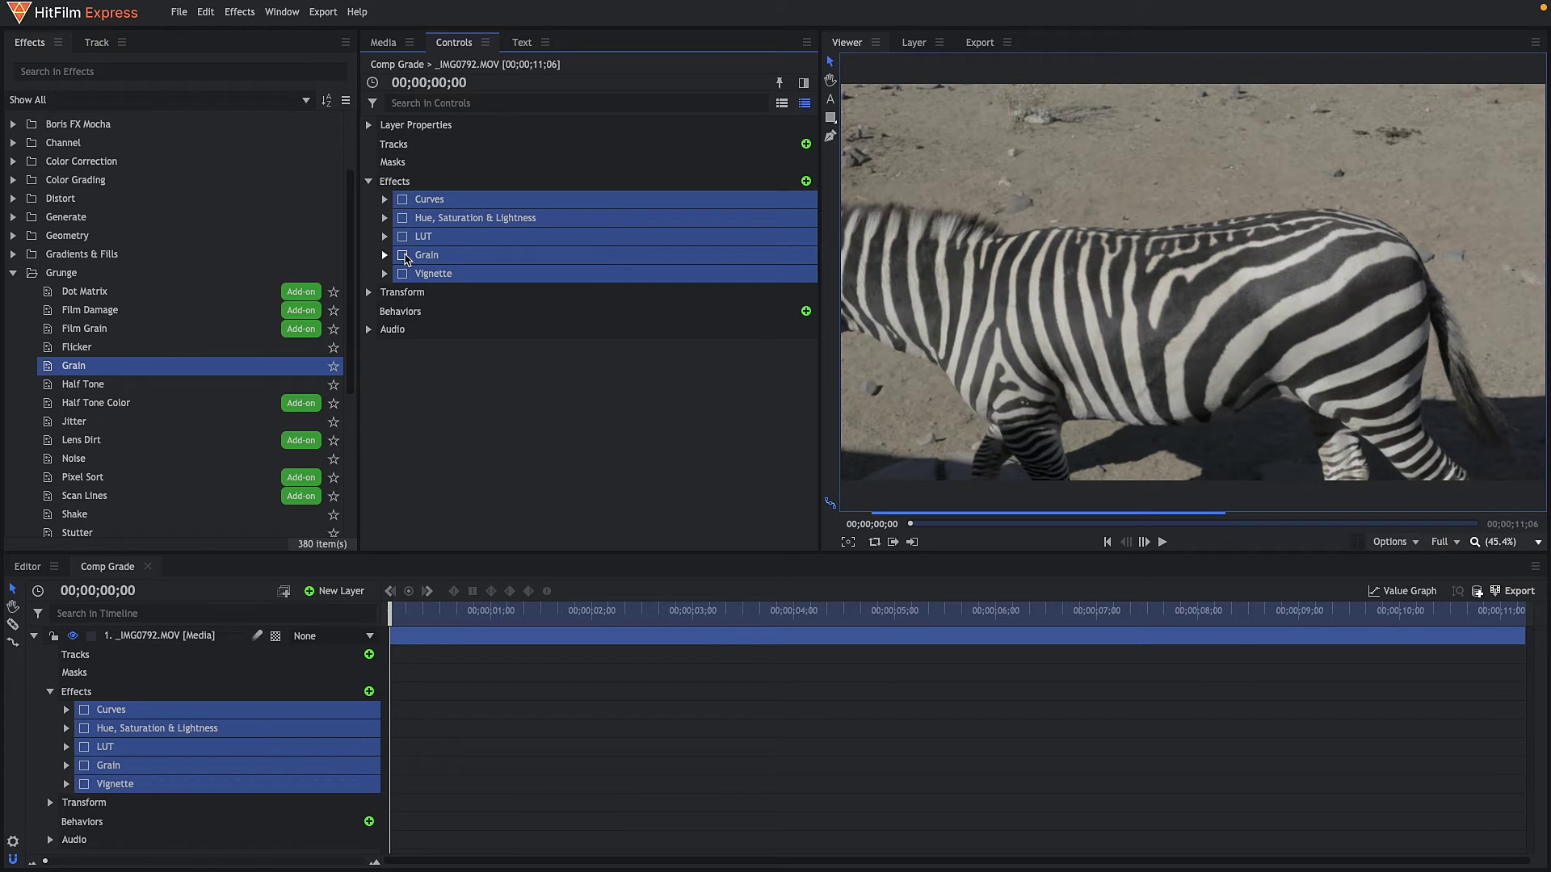
left_click(1112, 544)
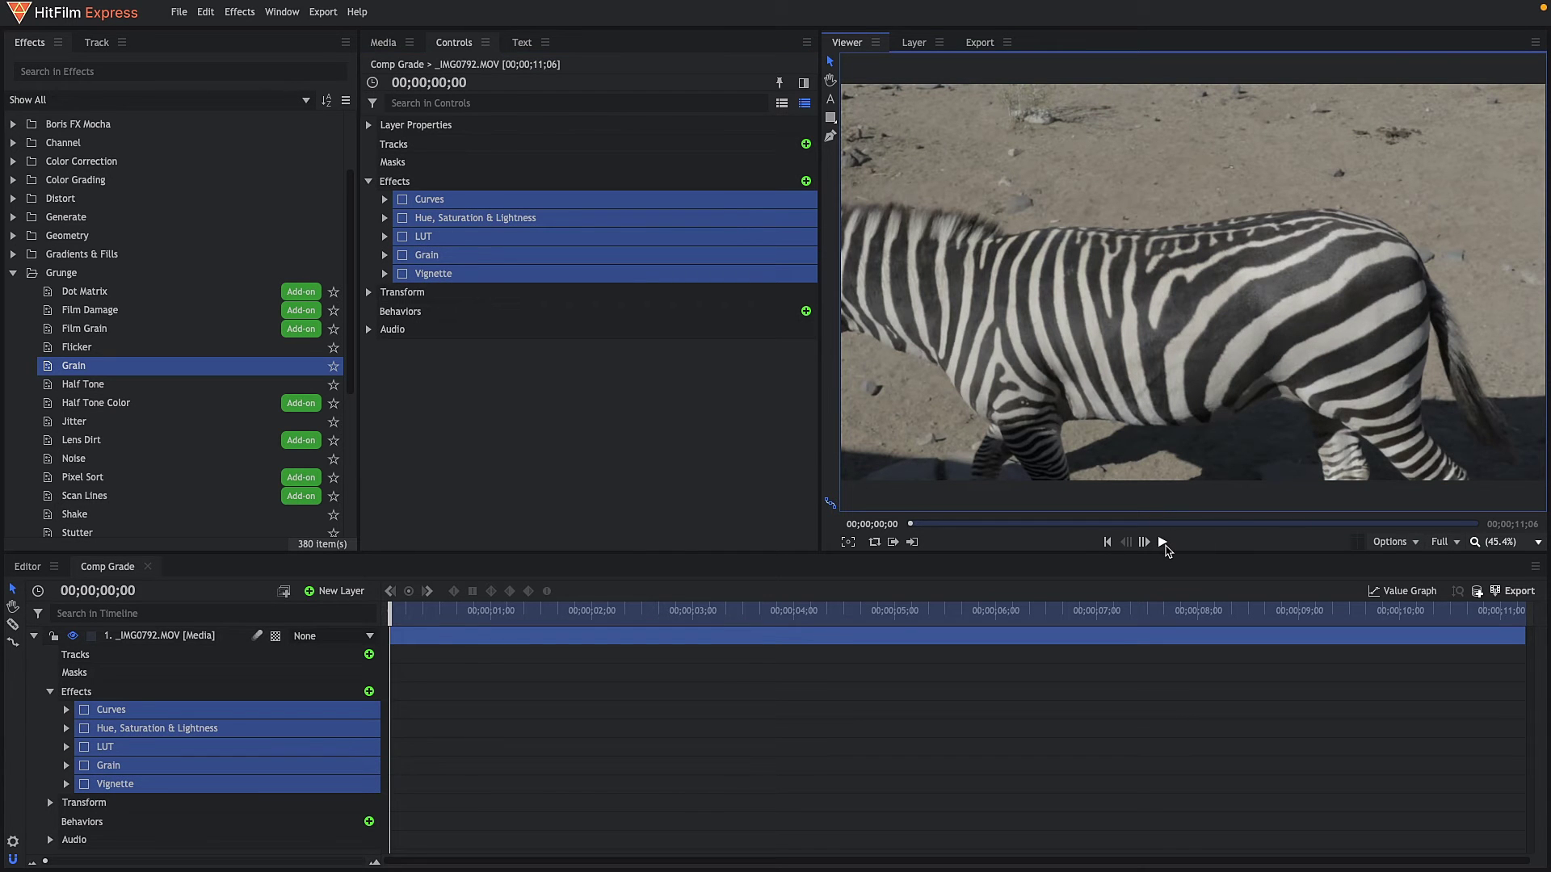
left_click(1163, 543)
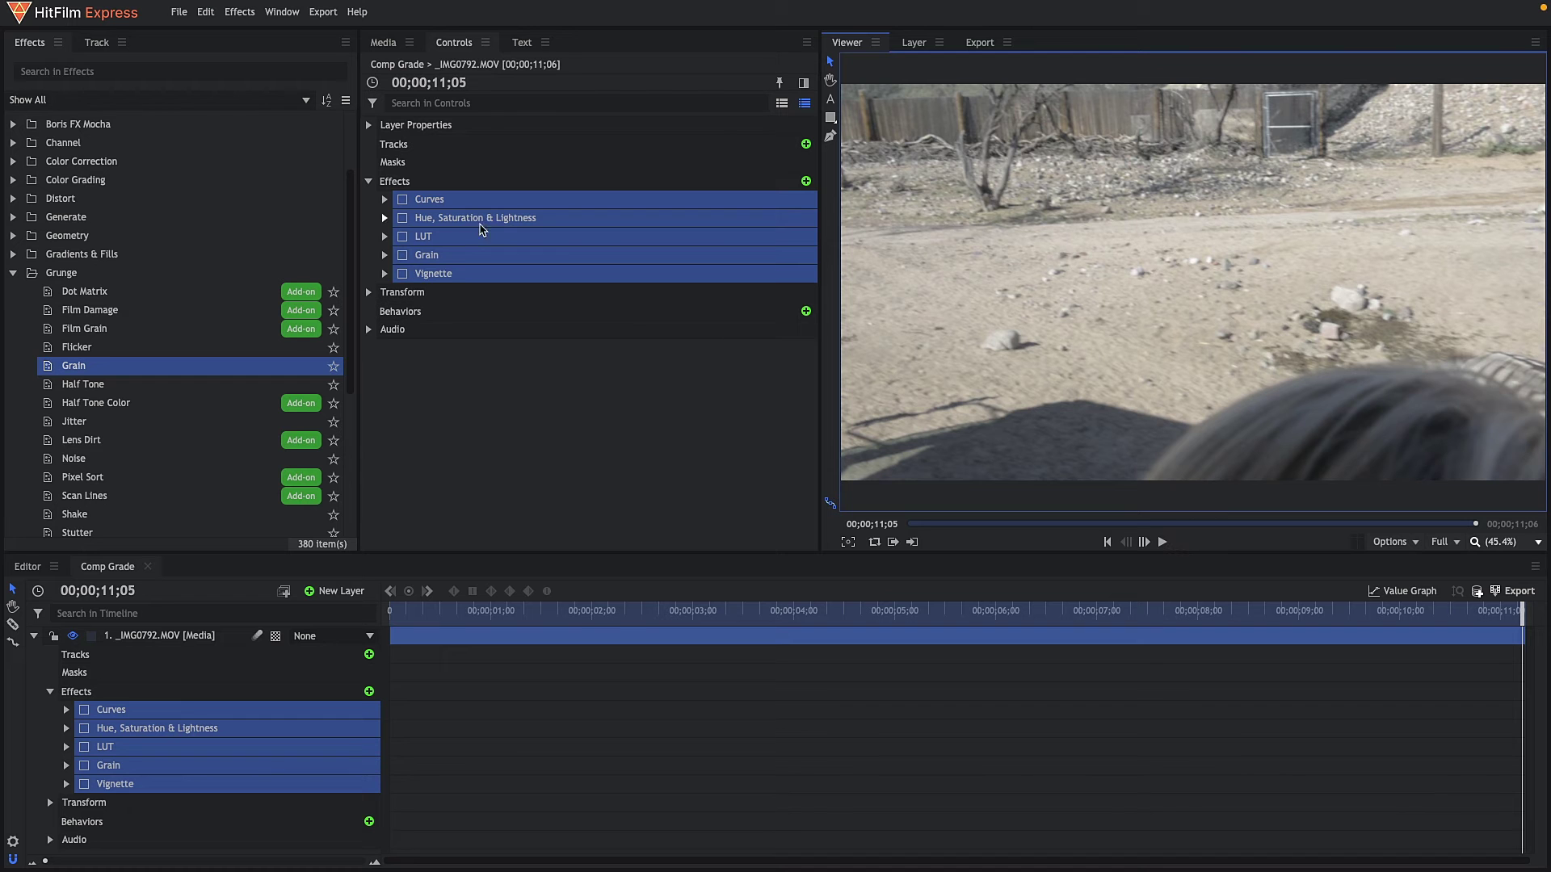
Re-enable all five effects, play the graded clip for comparison and collapse the Grunge effects category.
left_click(403, 236)
left_click(1161, 542)
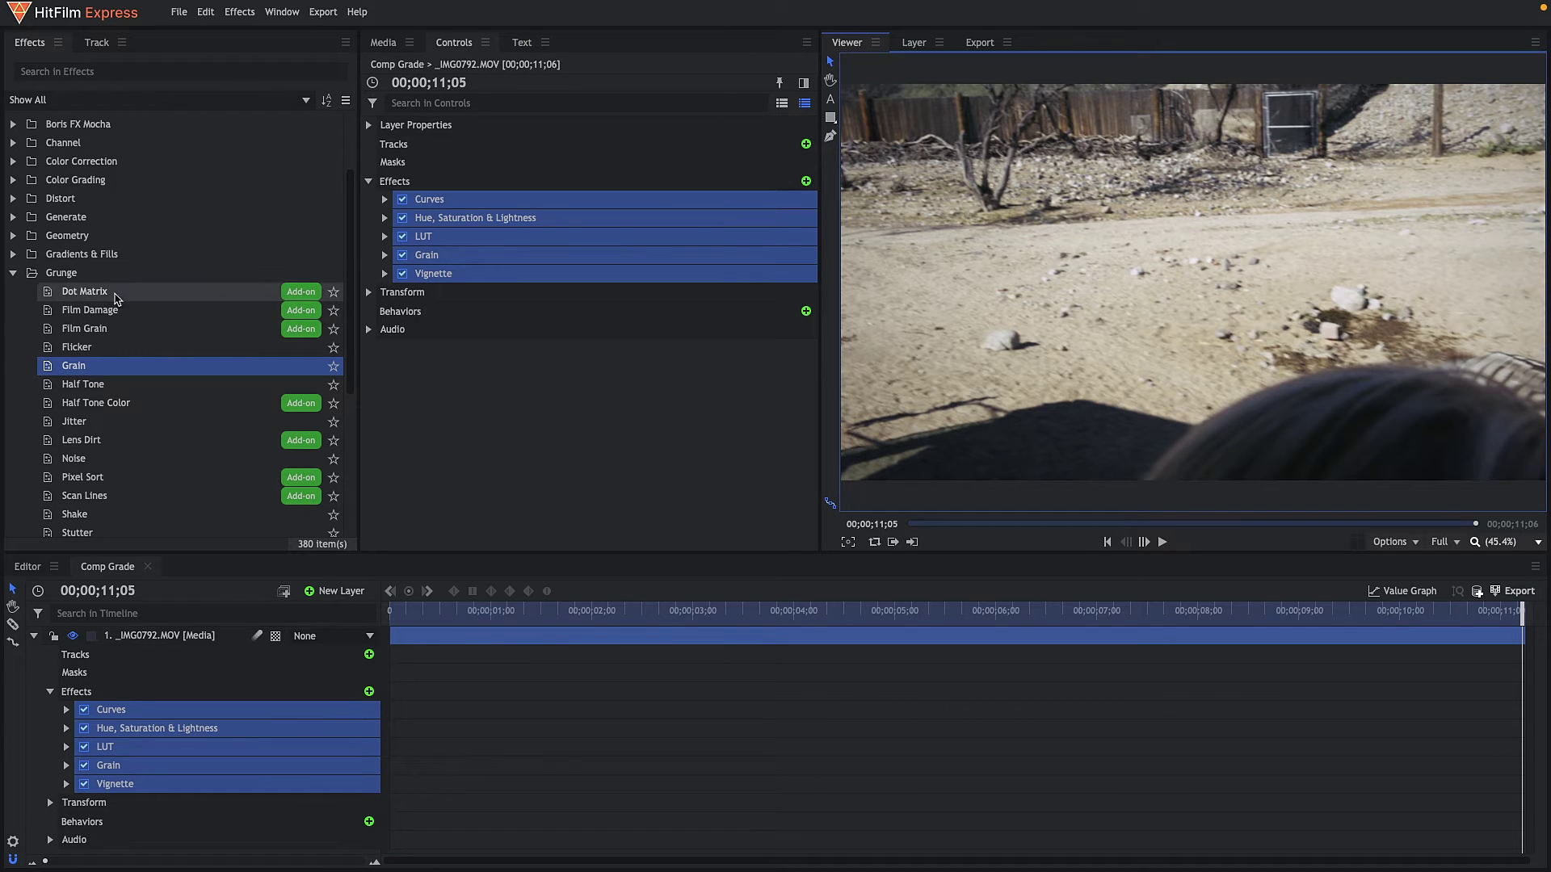
left_click(13, 274)
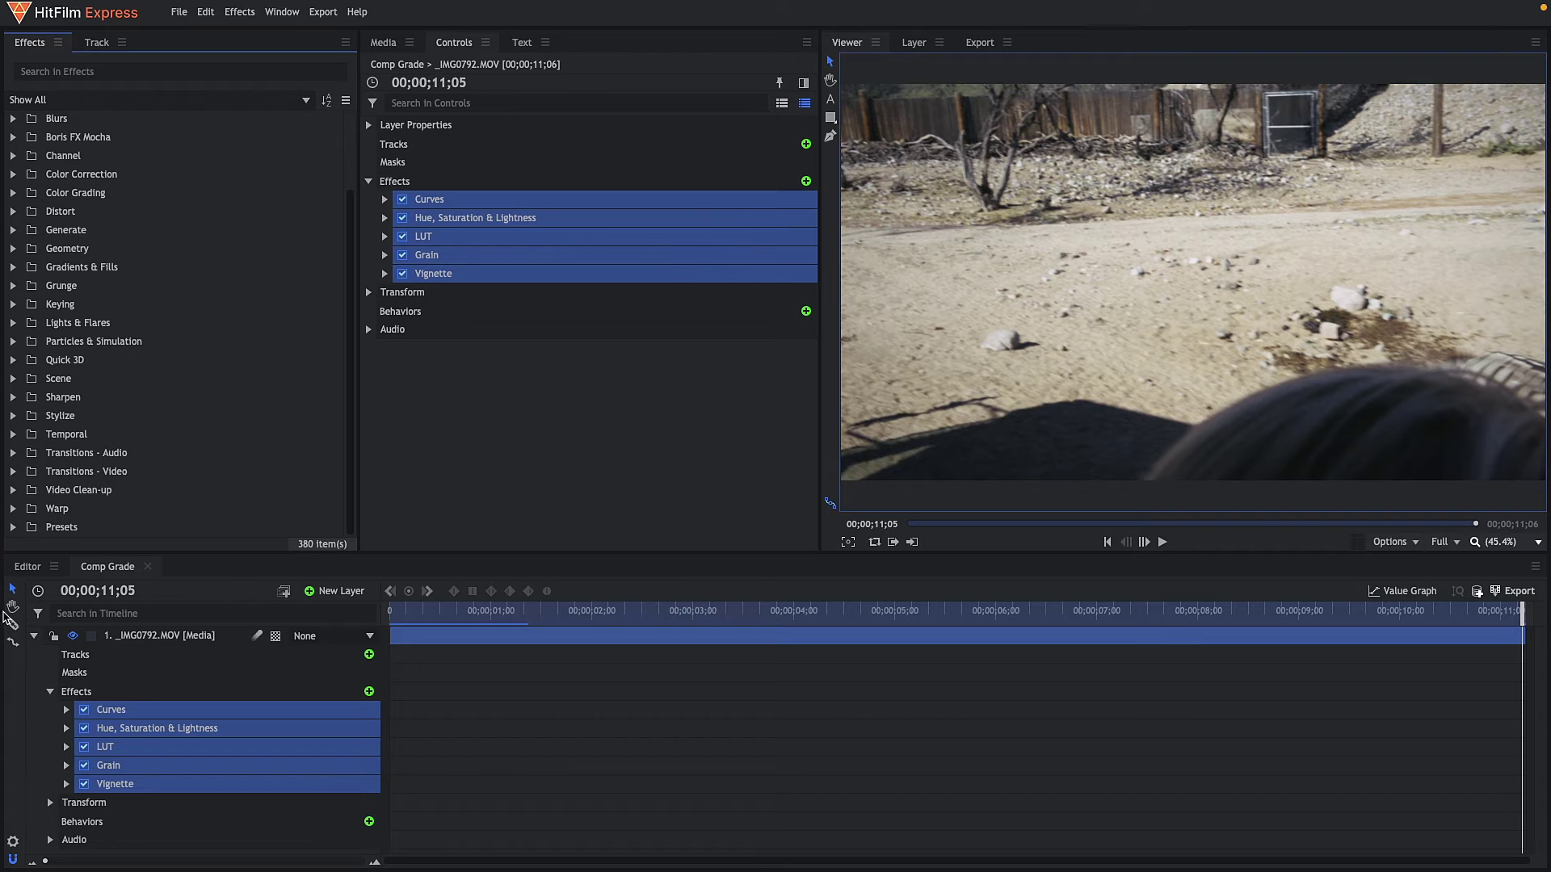
left_click(462, 531)
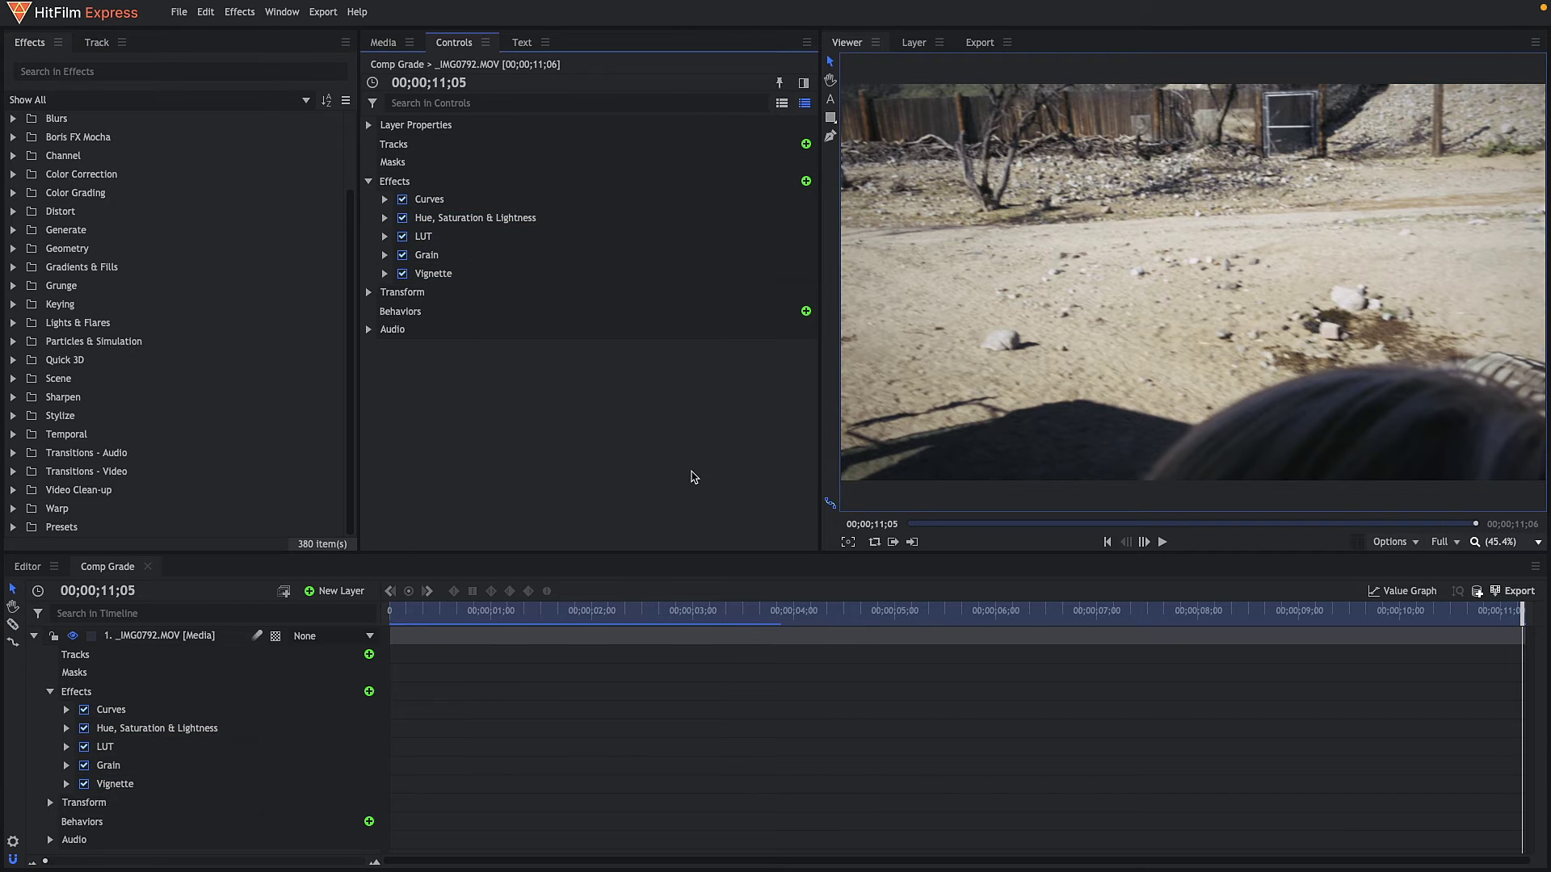
left_click(1517, 592)
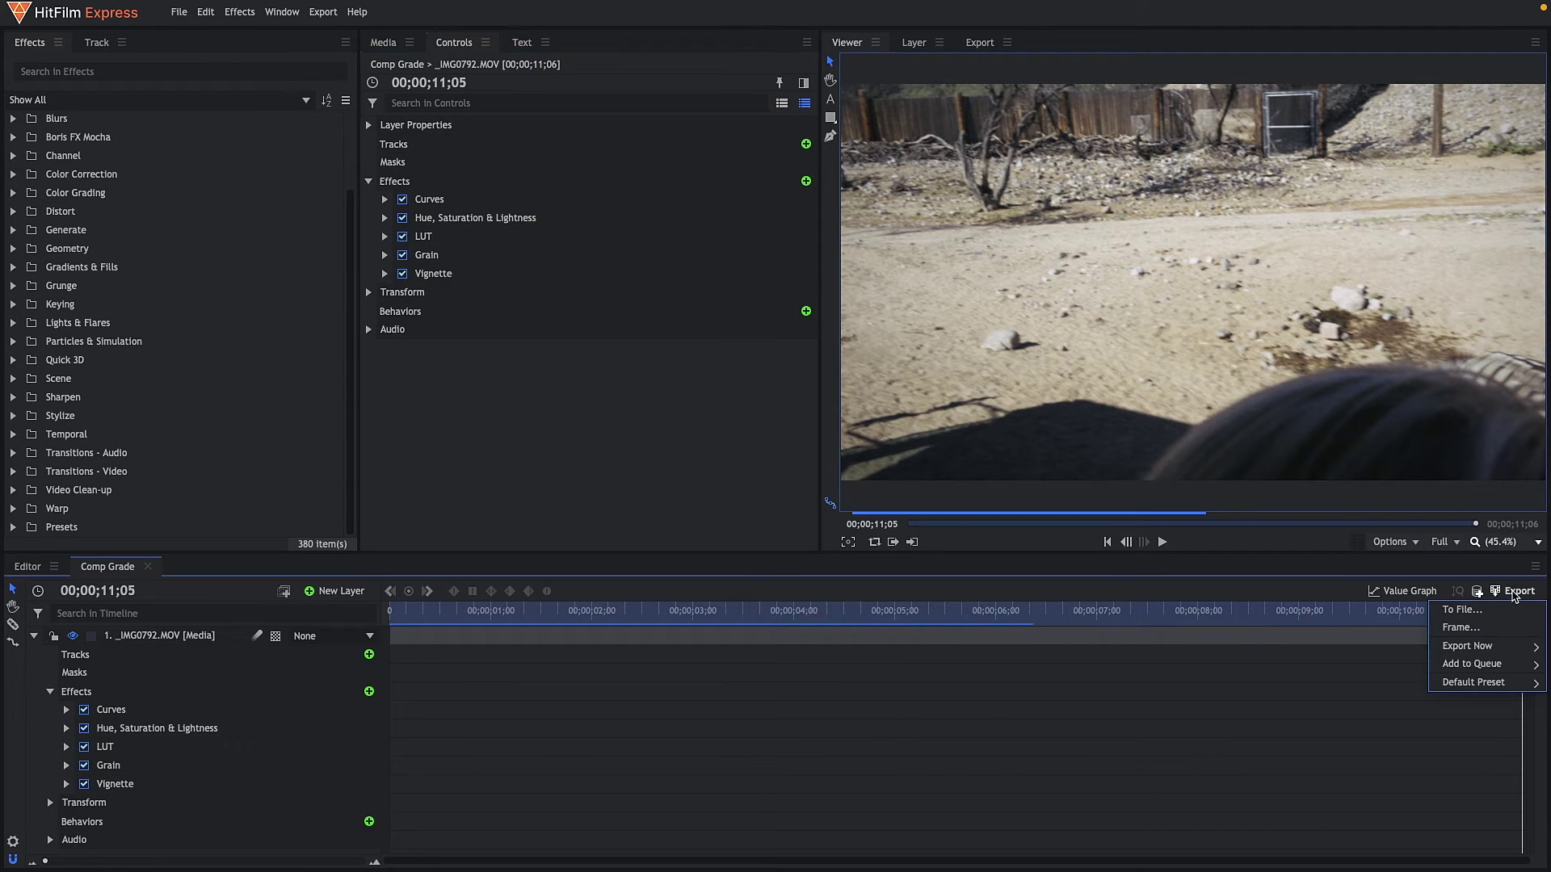
left_click(1493, 612)
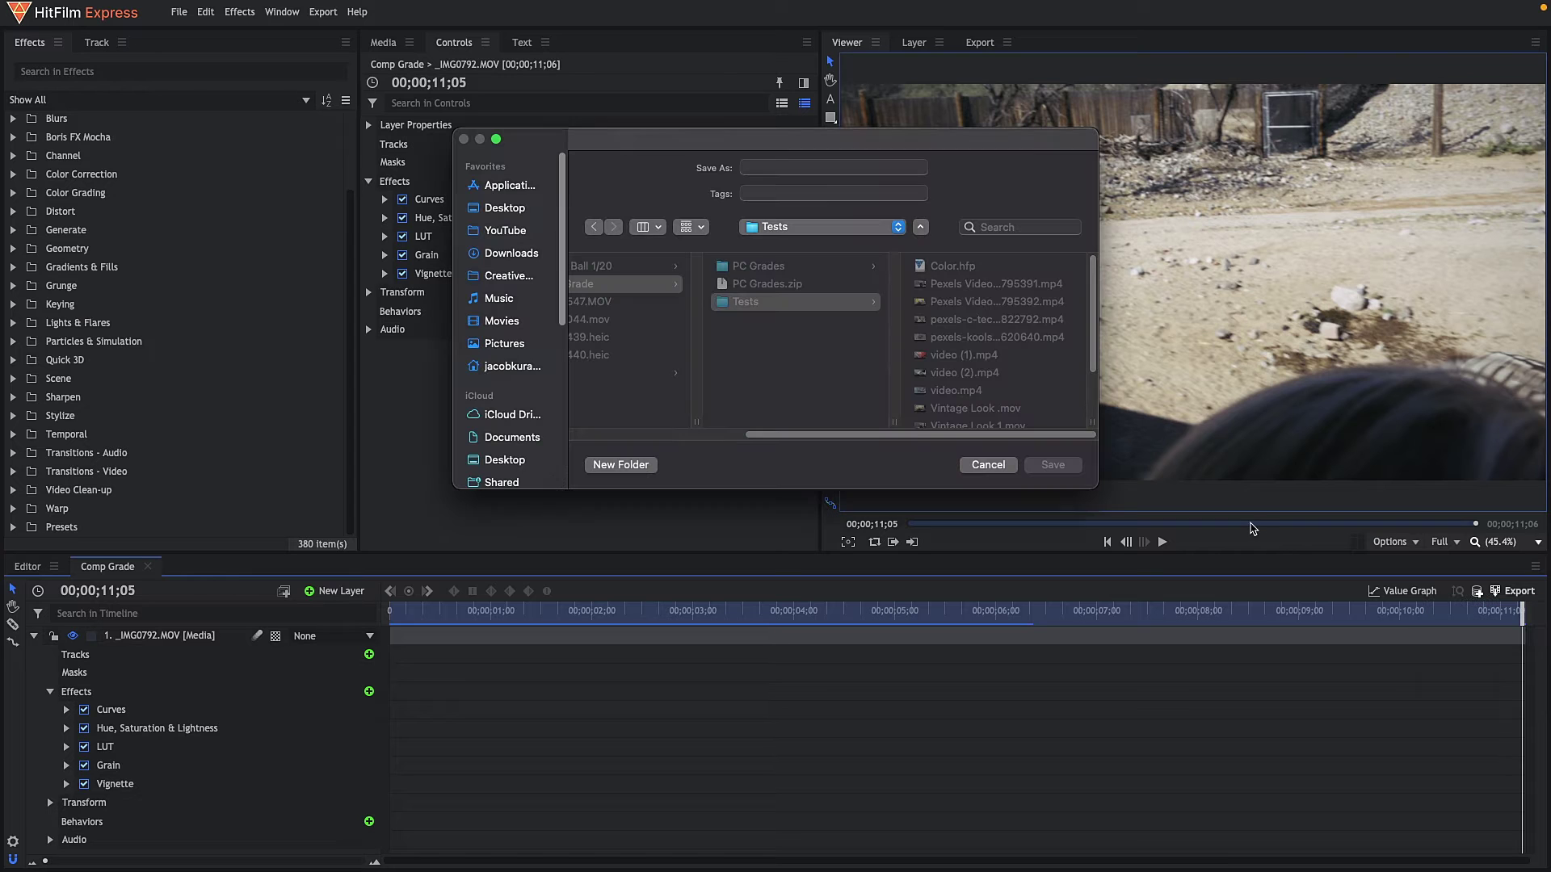
left_click(834, 168)
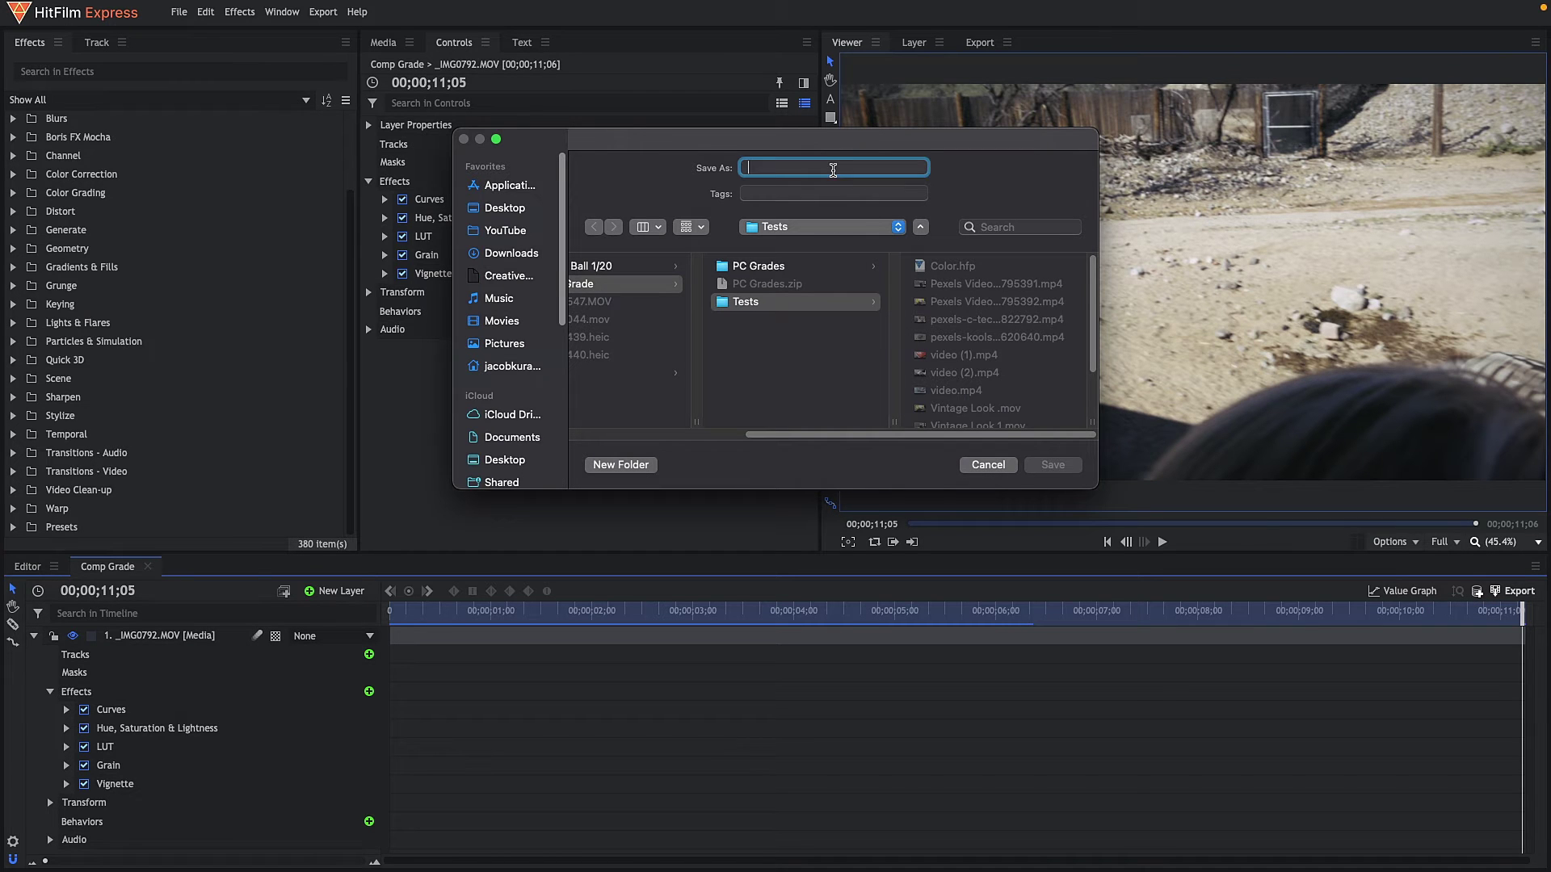
type("geget")
left_click(992, 467)
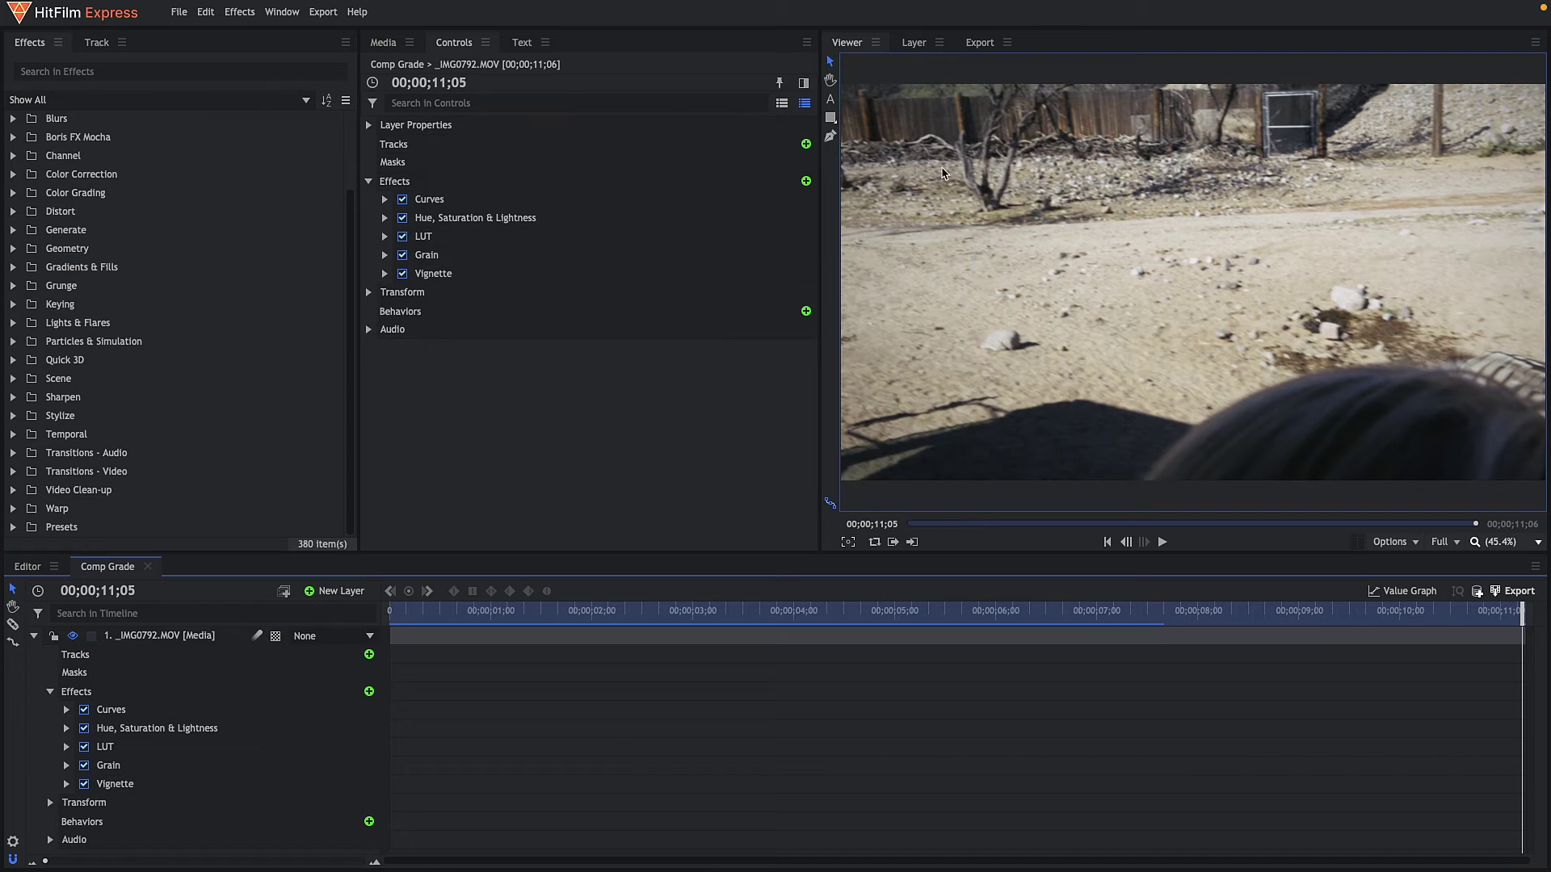
Review the export queue's default preset and the built-in export presets, including Apple ProRes 422.
left_click(992, 40)
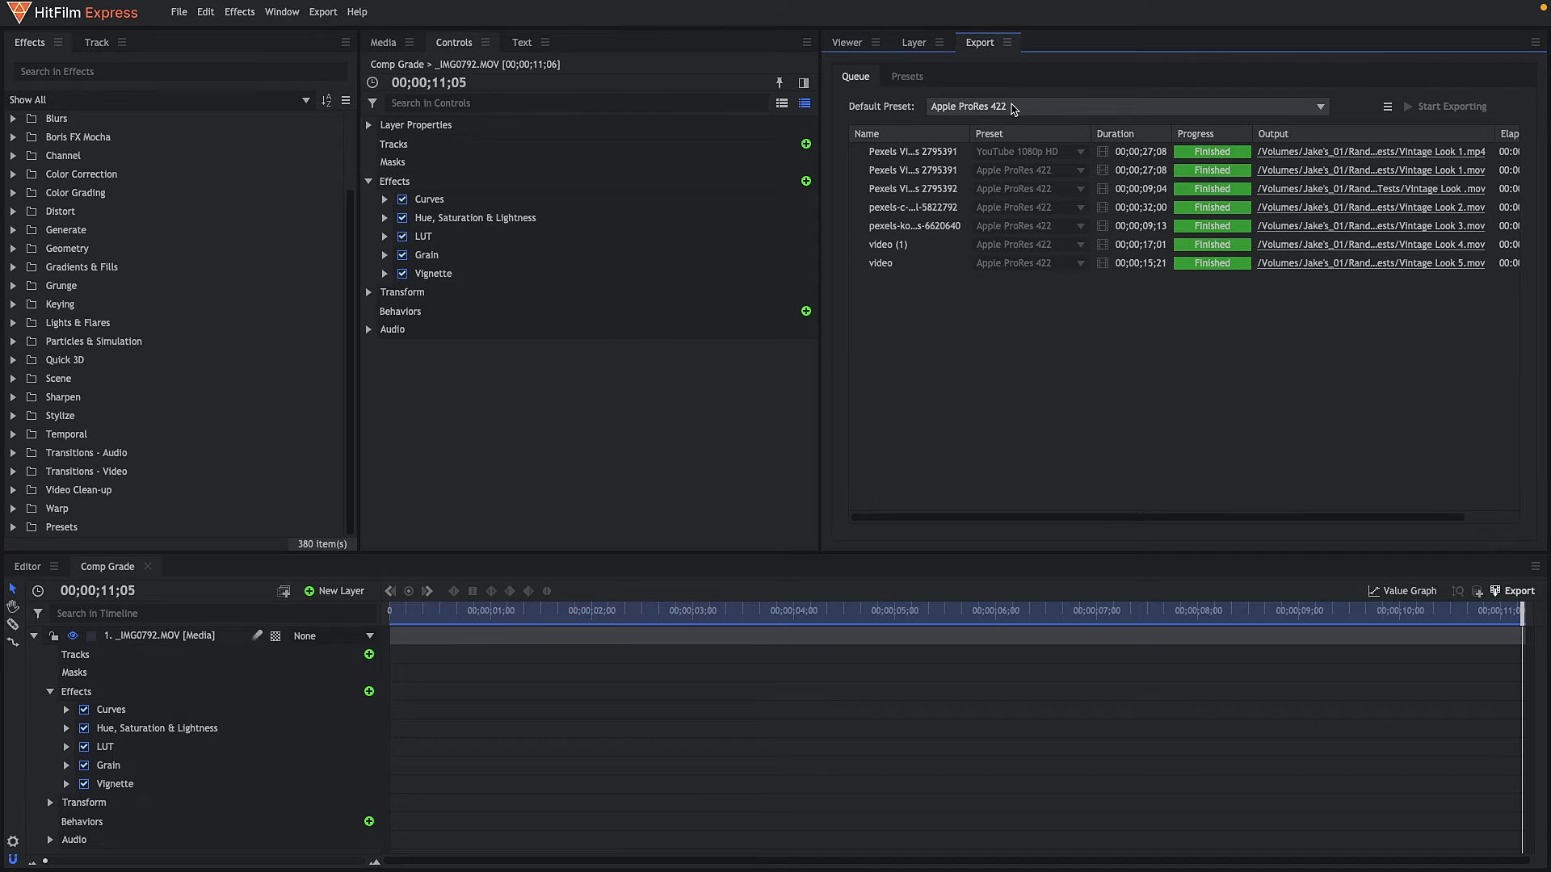
left_click(907, 76)
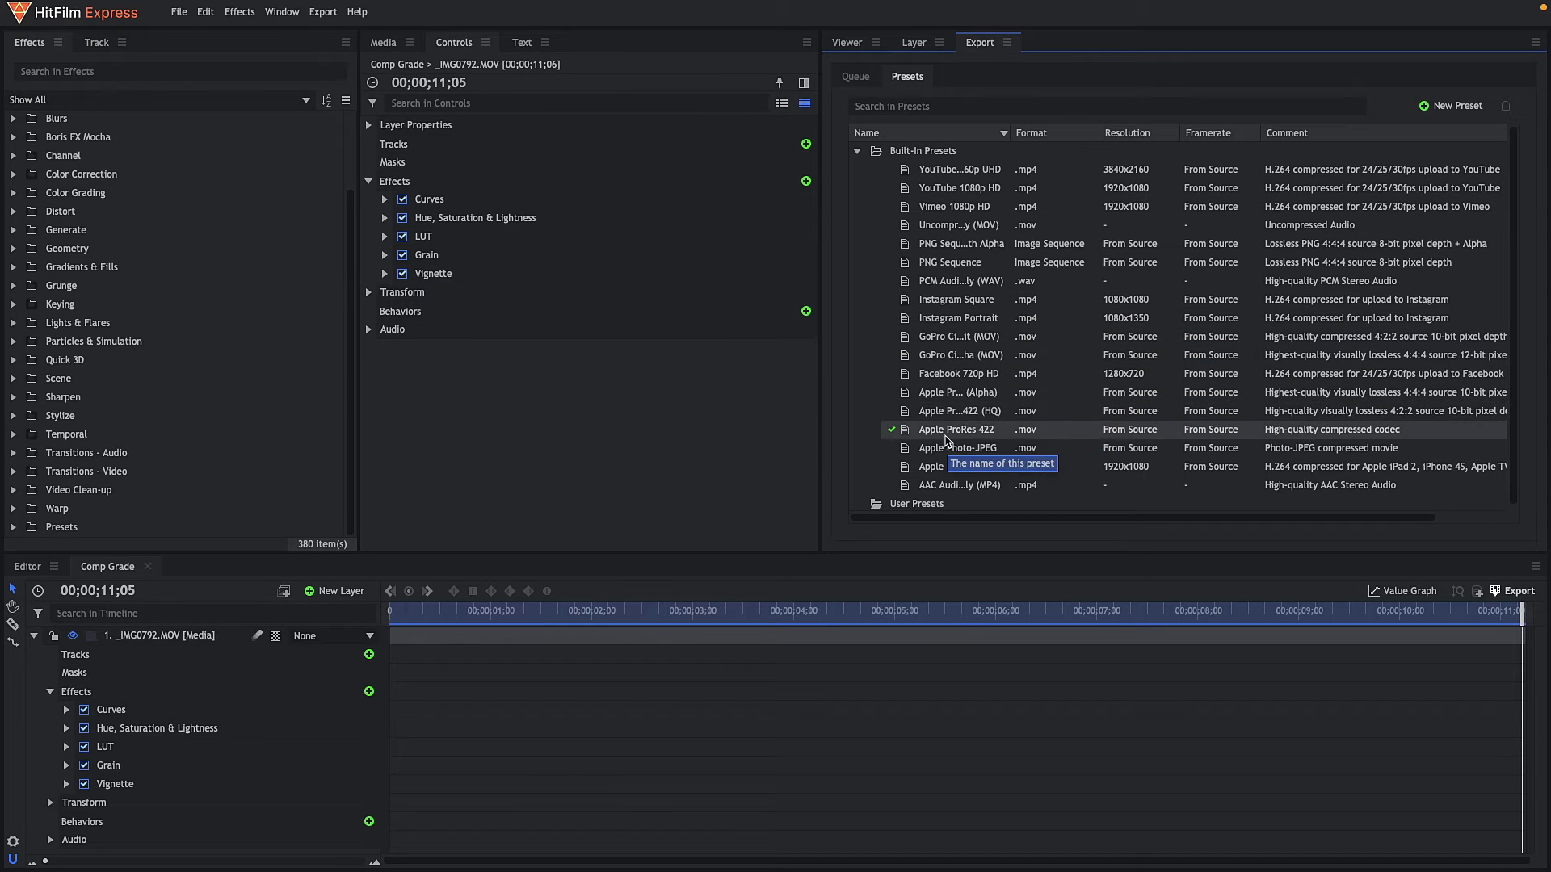
left_click(866, 81)
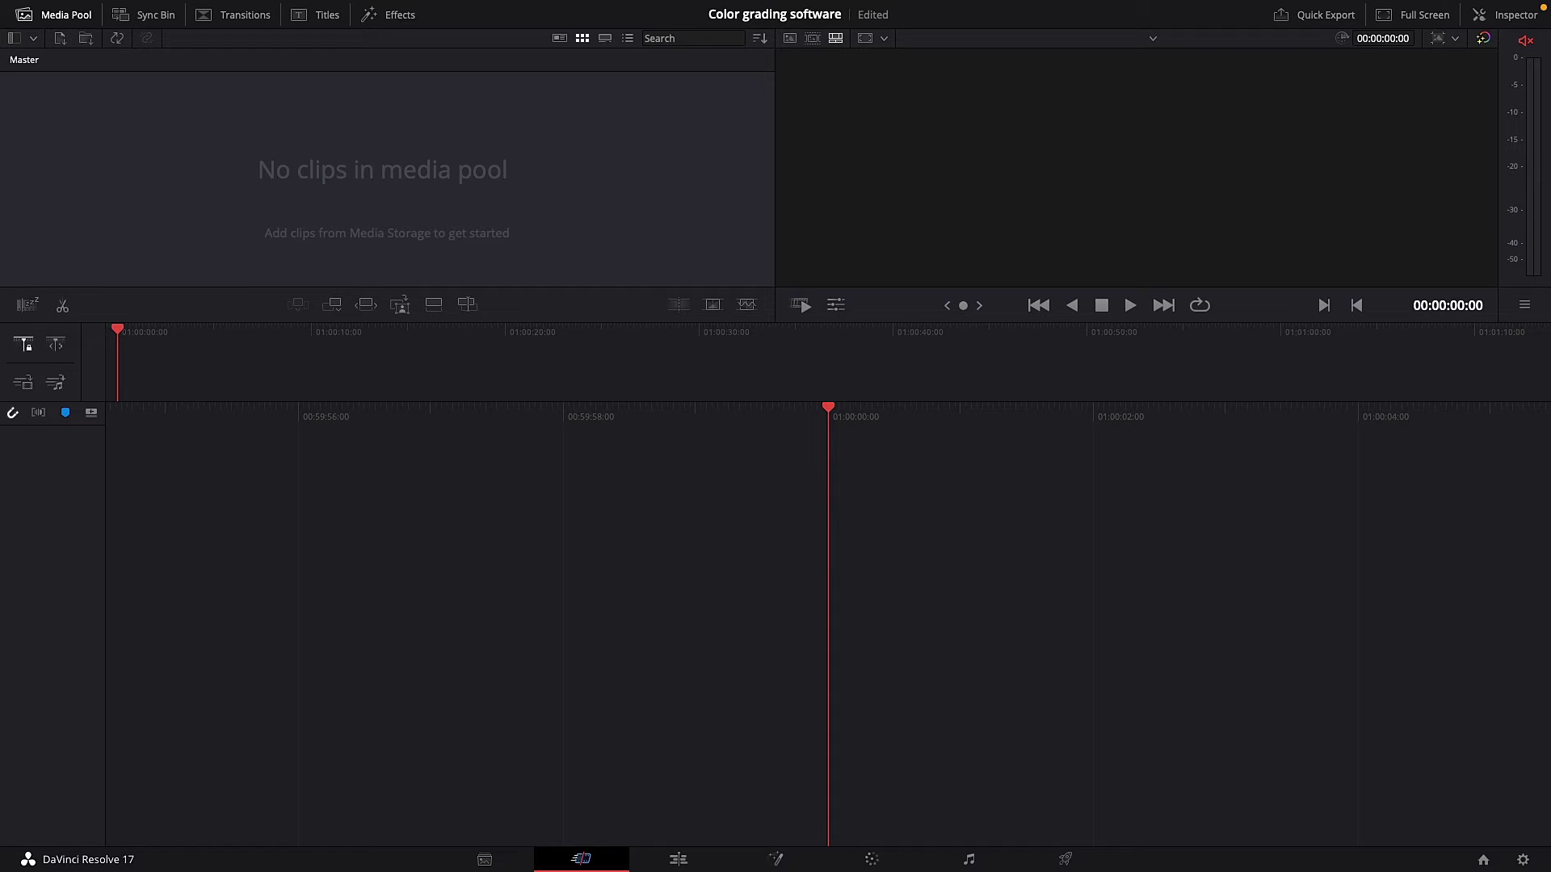
Switch to DaVinci Resolve, import _IMG0792.MOV into the media pool and change the project frame rate to match.
left_click_drag(2, 355, 370, 173)
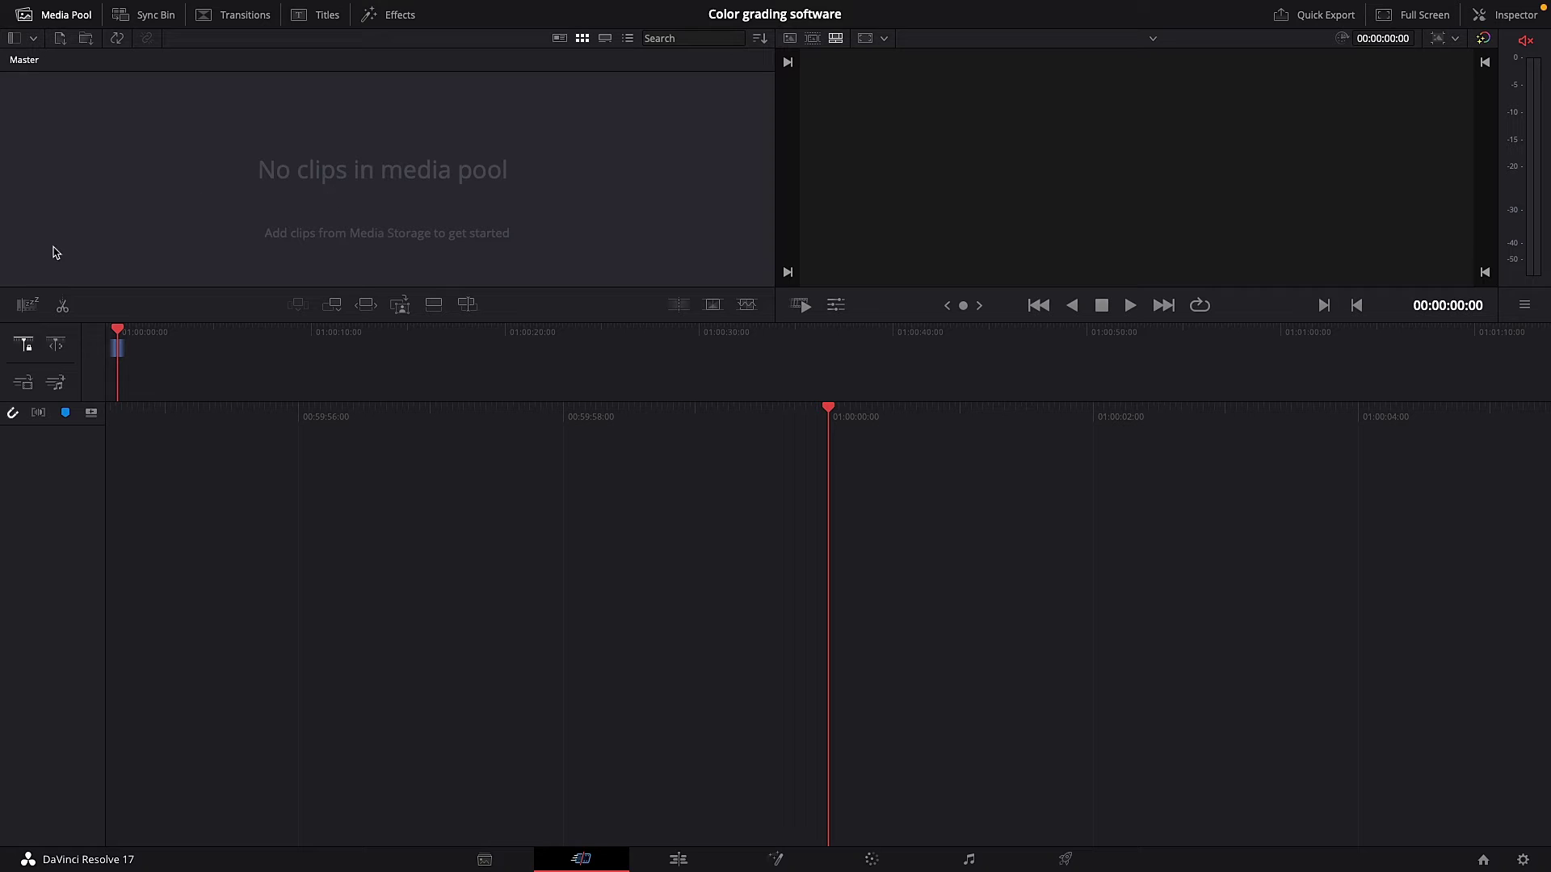
left_click_drag(0, 129, 218, 131)
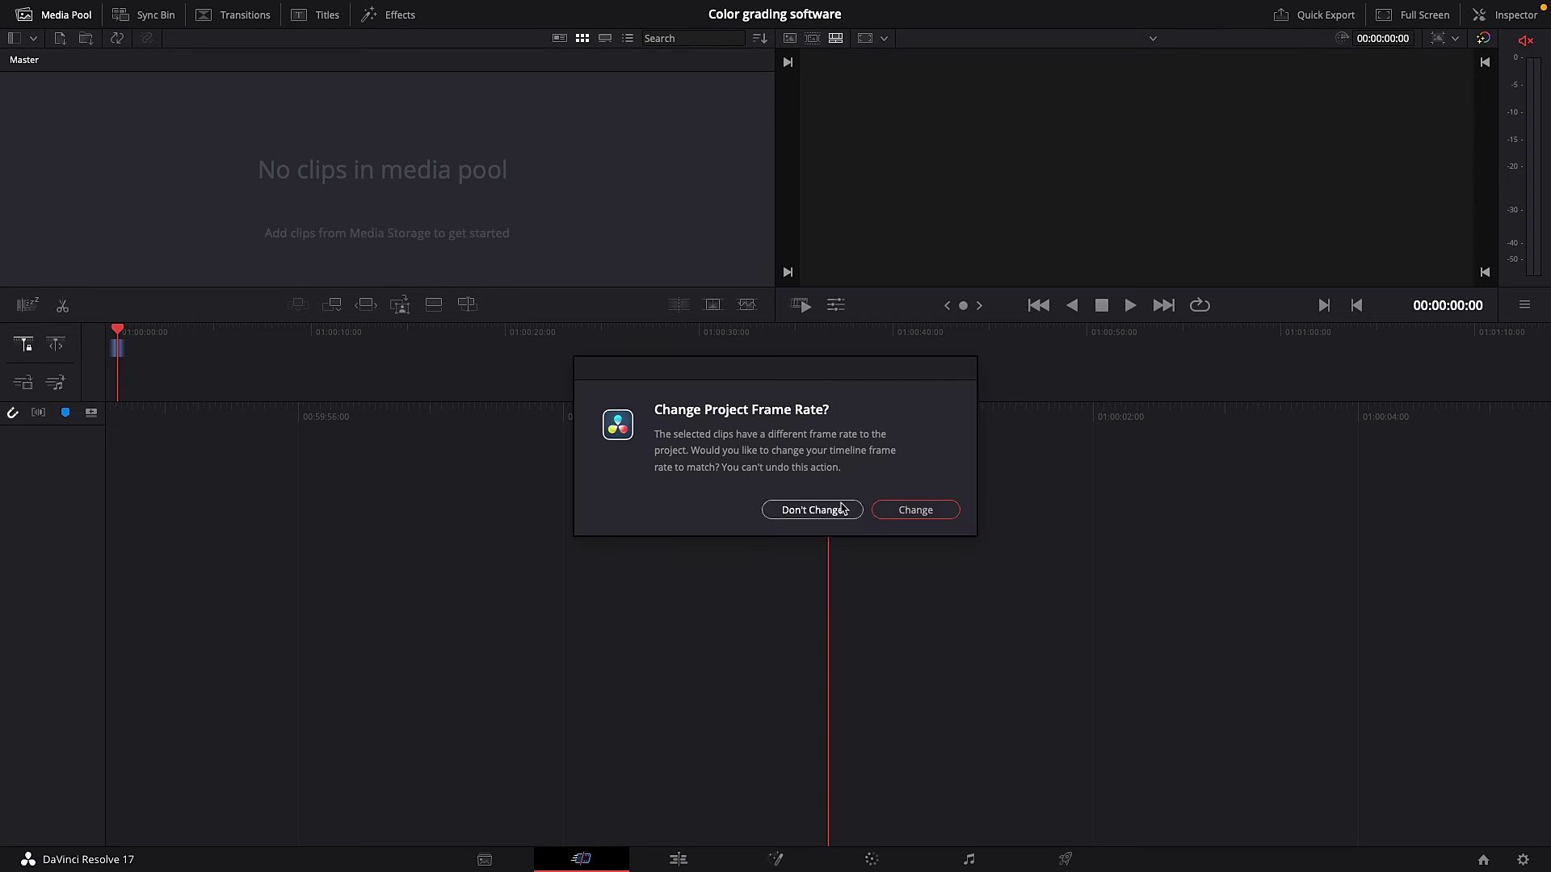
left_click(900, 510)
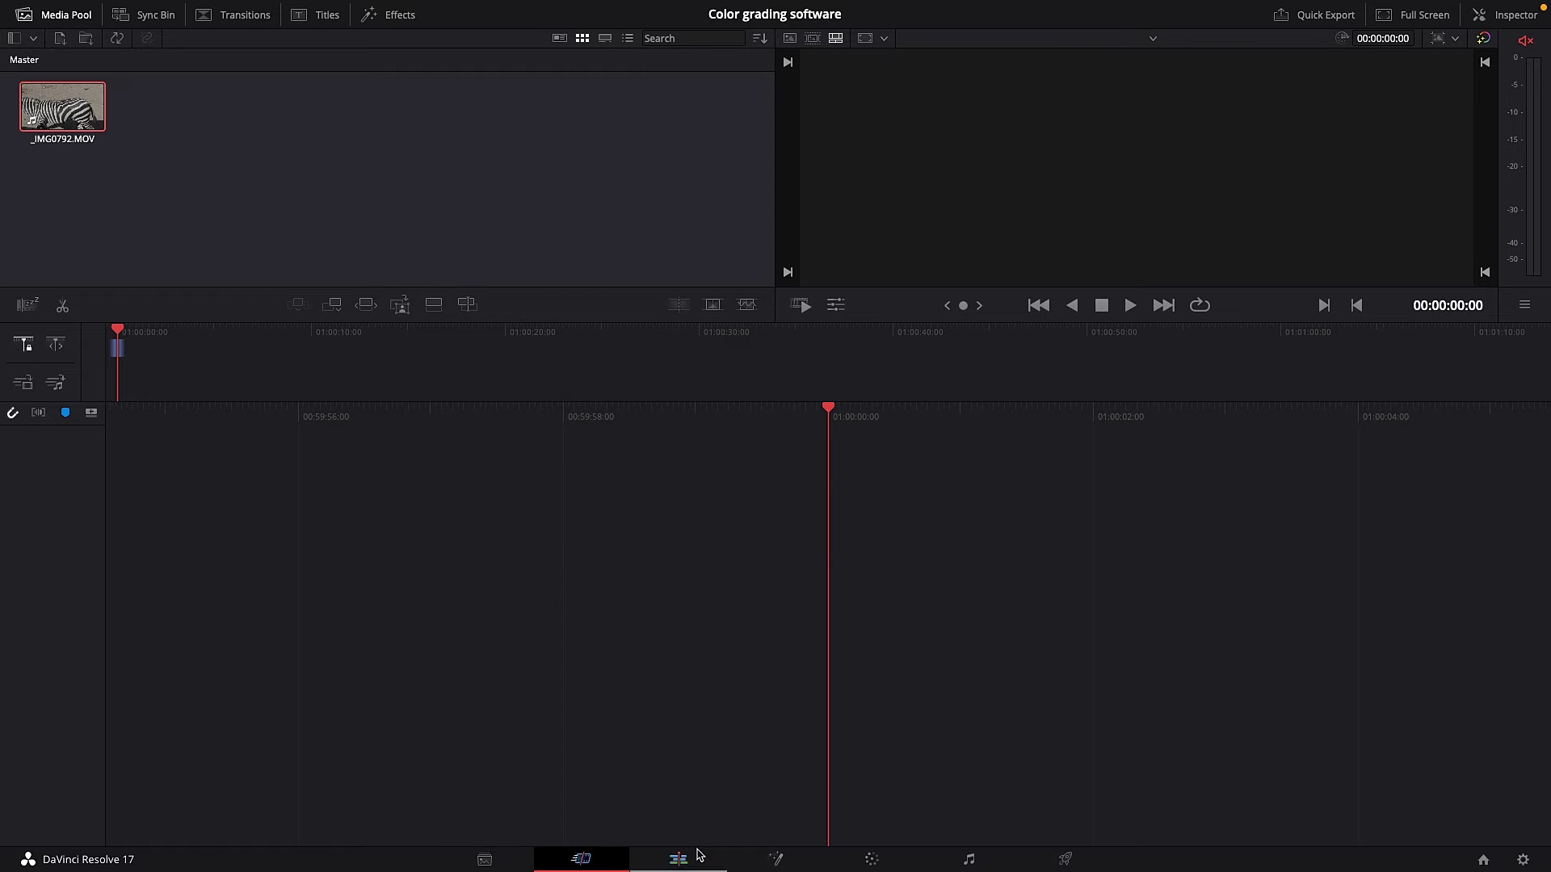
Create a new timeline named Comp Grade from the _IMG0792.MOV clip on the Cut page.
left_click(871, 859)
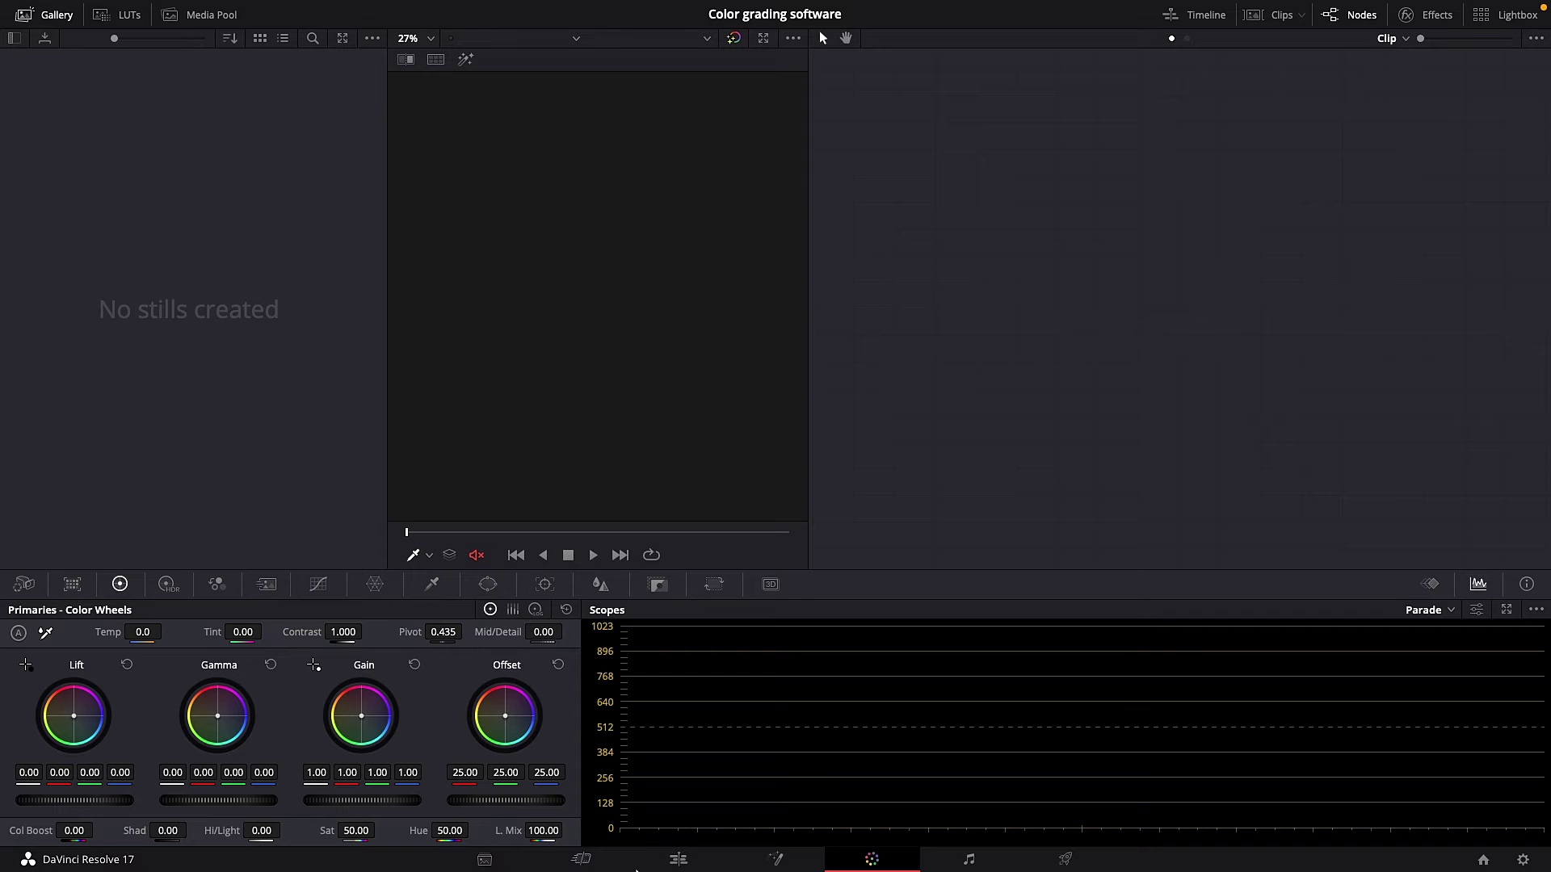
left_click(581, 858)
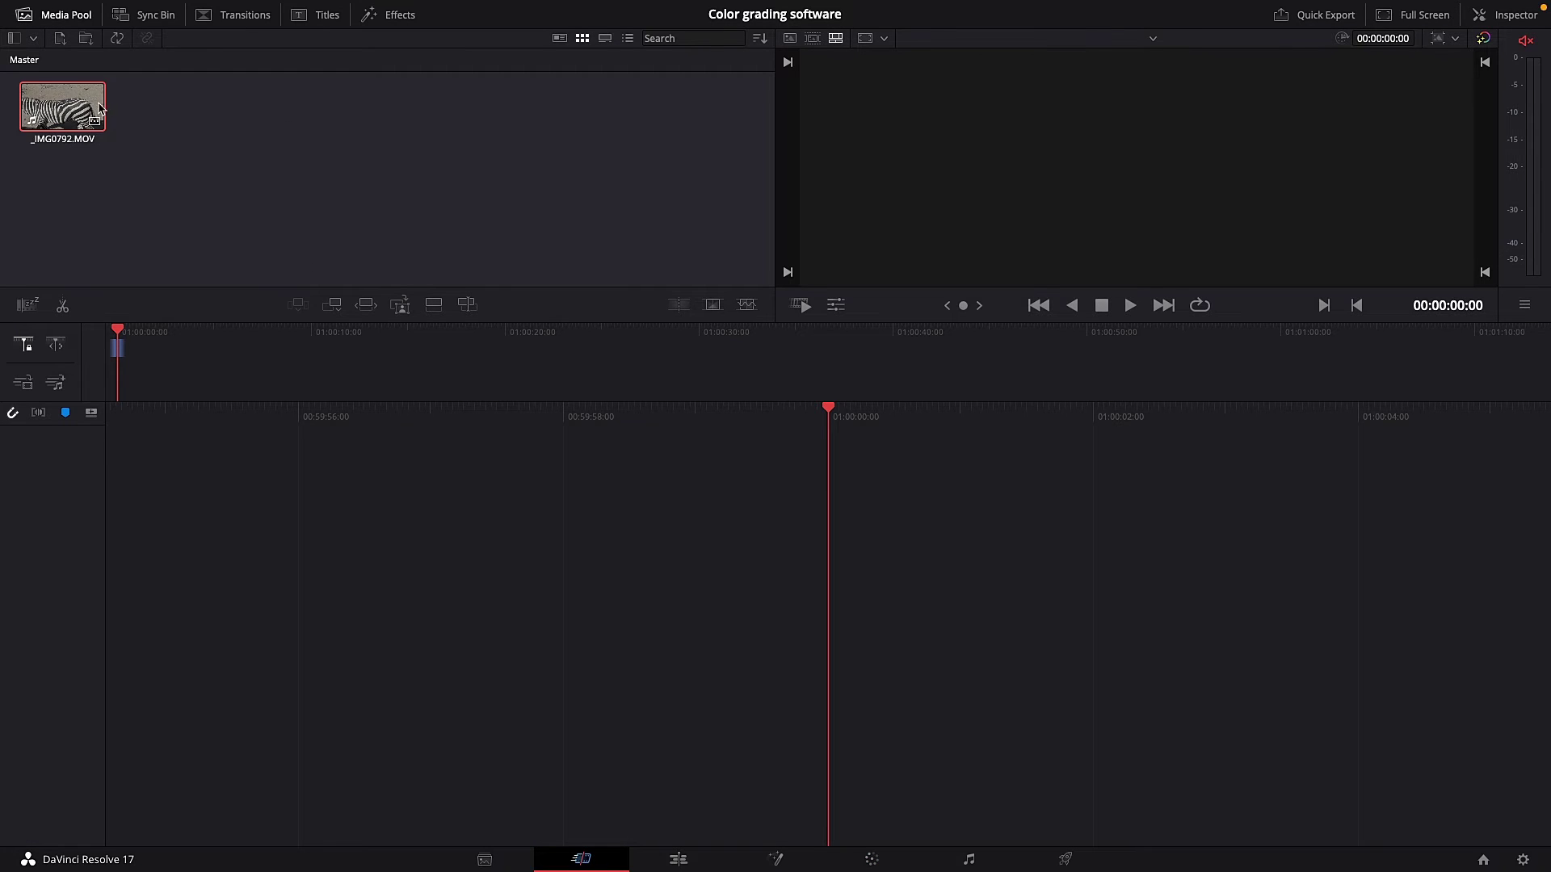
right_click(71, 98)
left_click(105, 108)
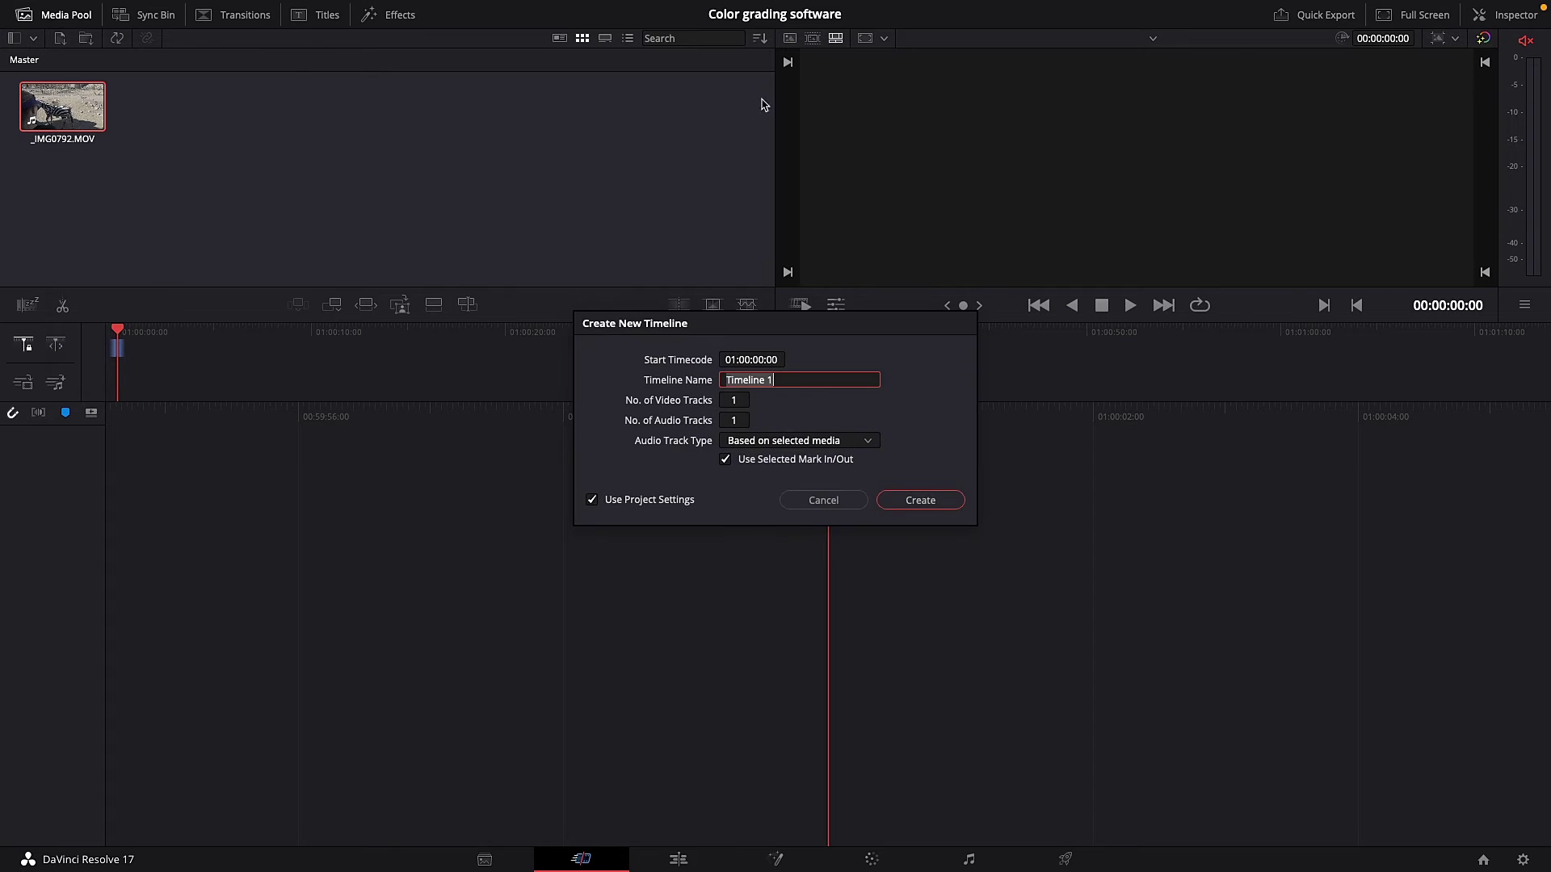
type("Com")
key("Return")
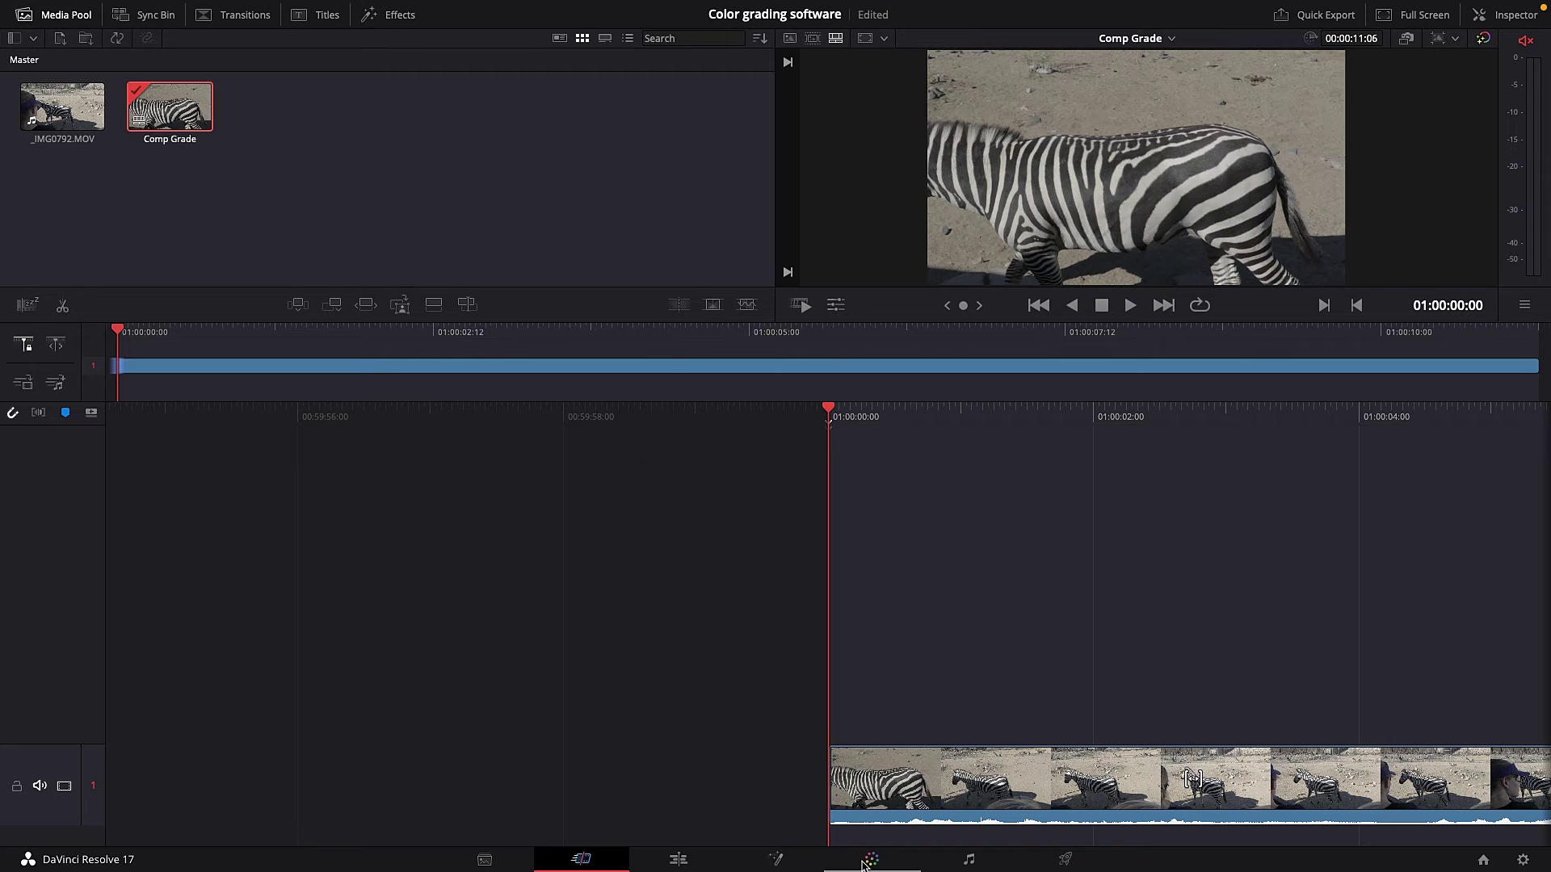
Open the timeline on the Color page with the stills gallery hidden, park at 01:00:01:23 and reposition node 01.
left_click(871, 860)
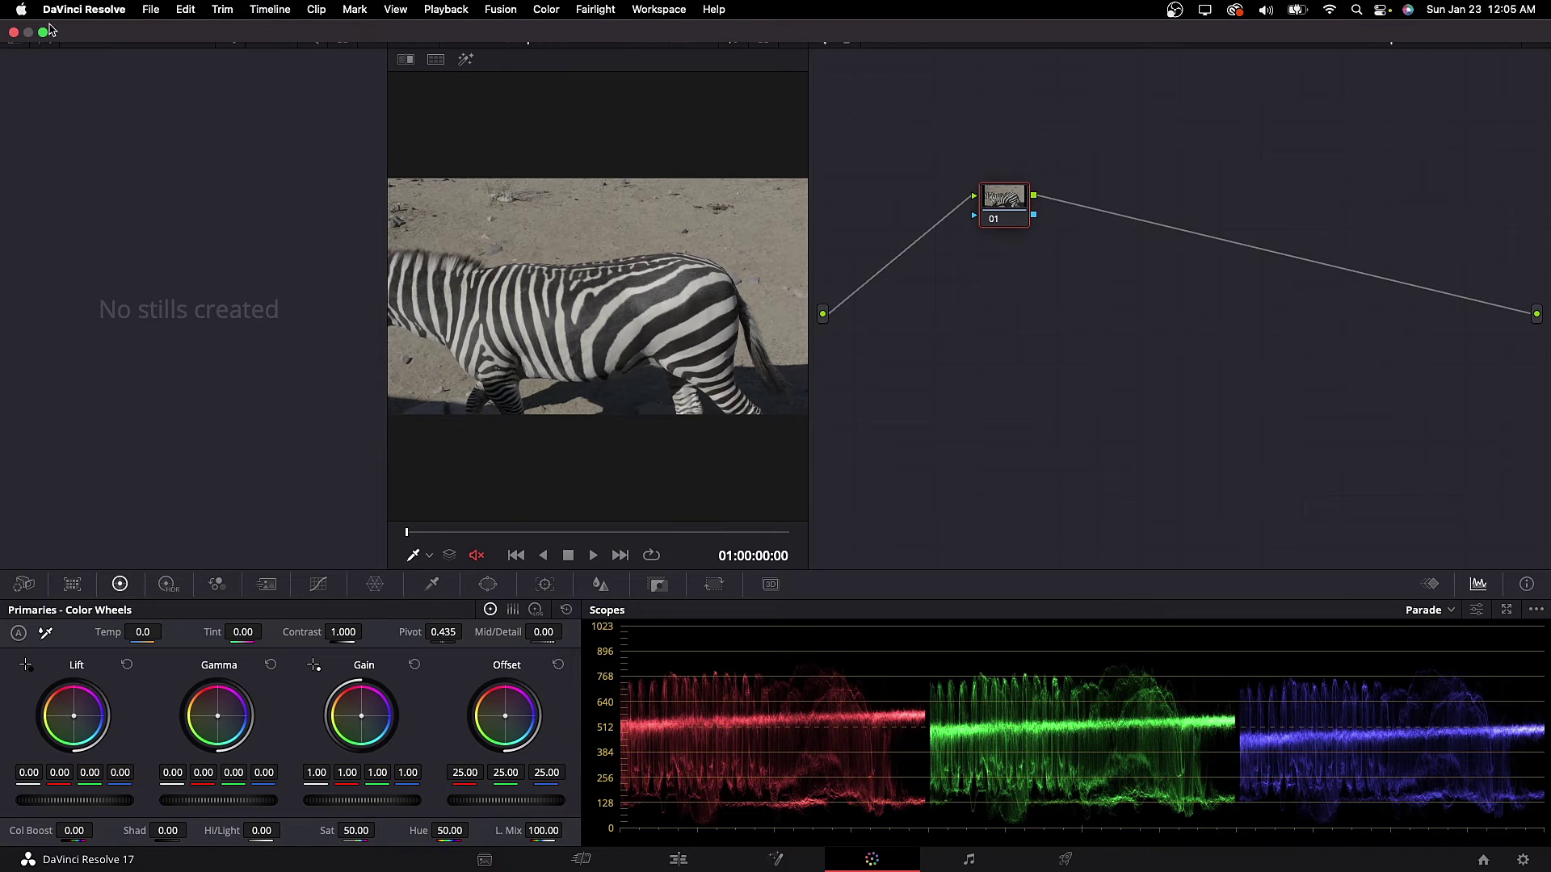
left_click(68, 15)
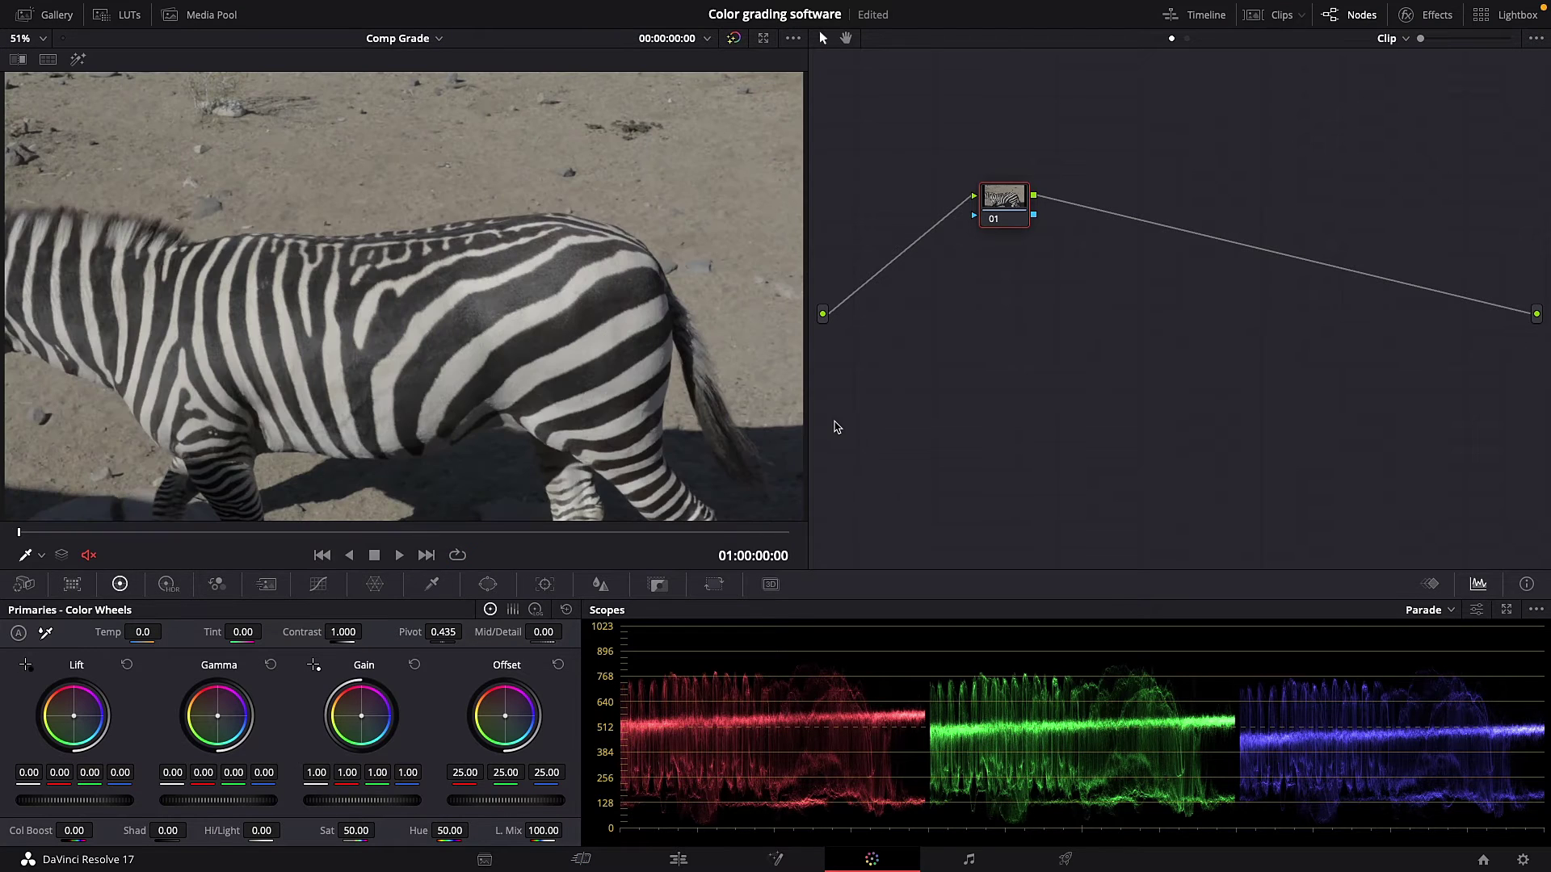
left_click_drag(332, 537, 155, 542)
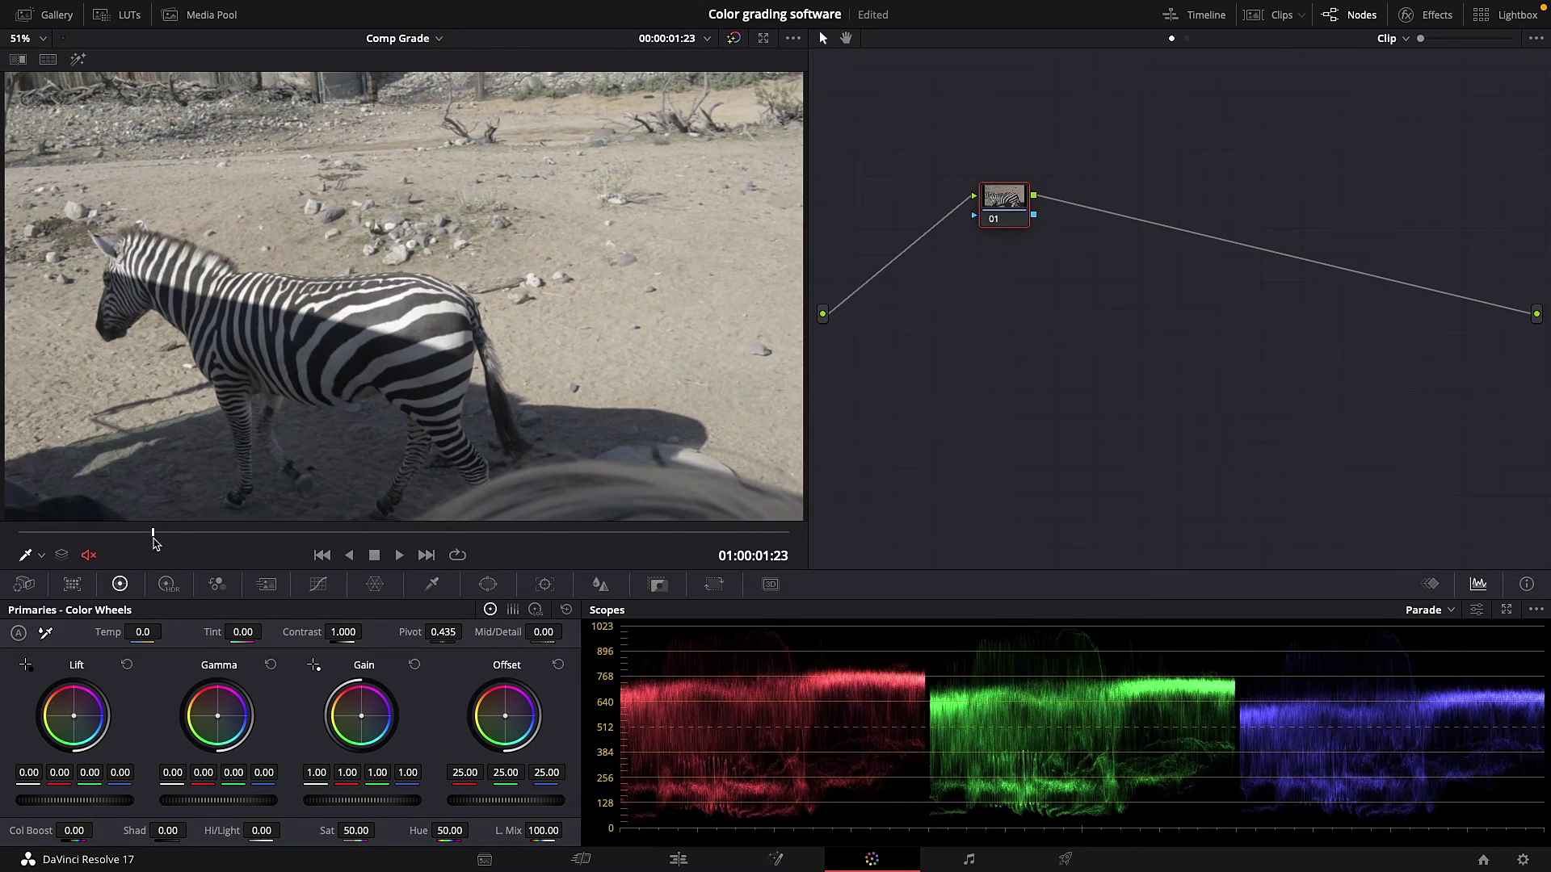
left_click_drag(1014, 224, 968, 246)
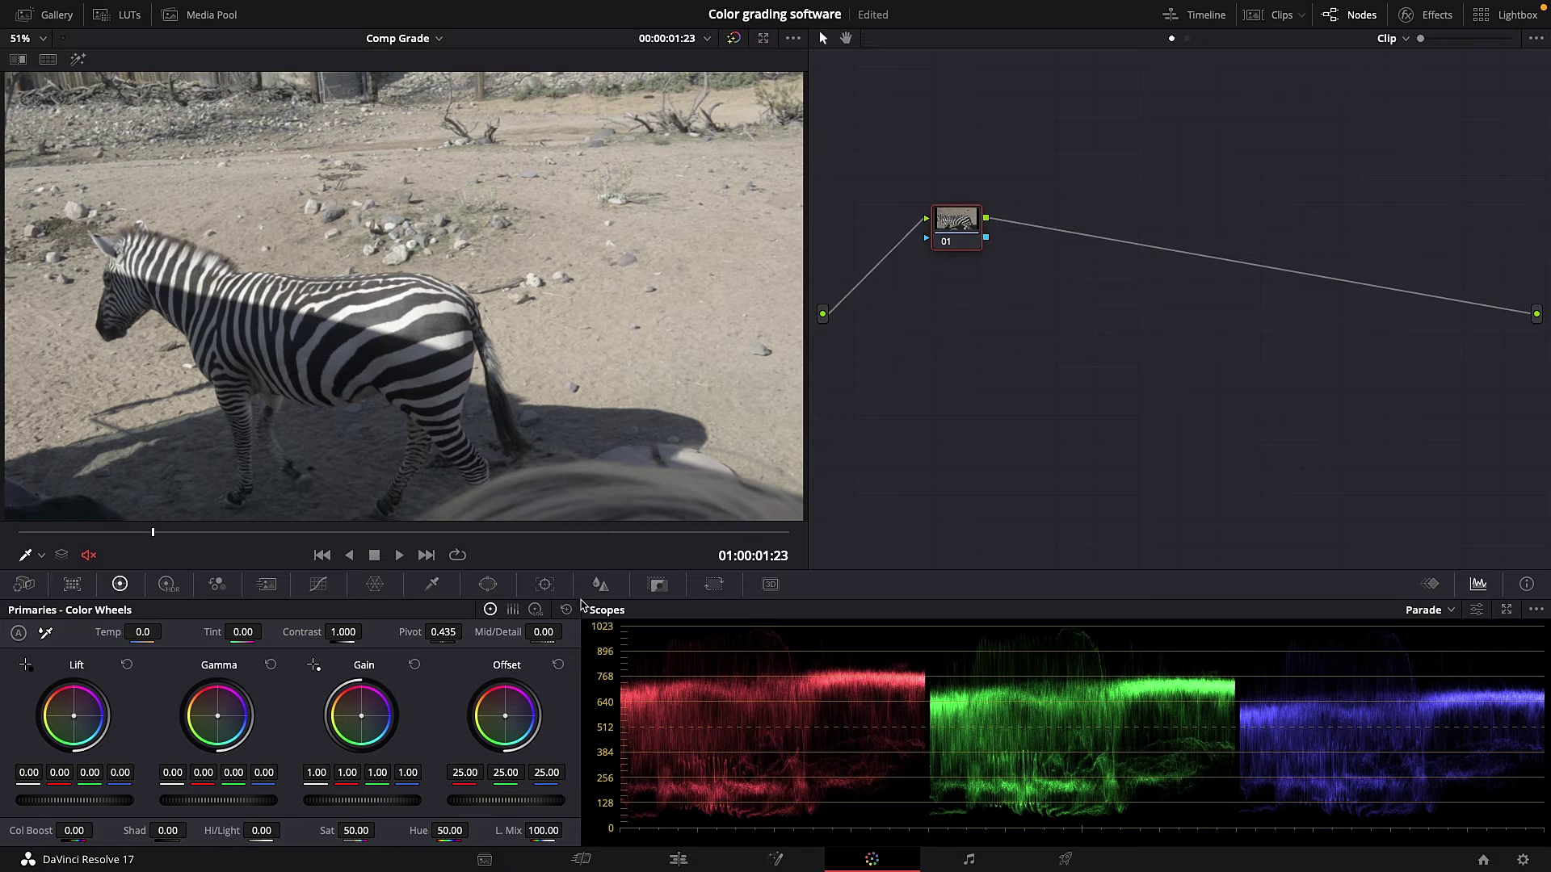
Look at the node's Key settings and the keyframes, returning to the primary color wheels and the scopes.
left_click(656, 585)
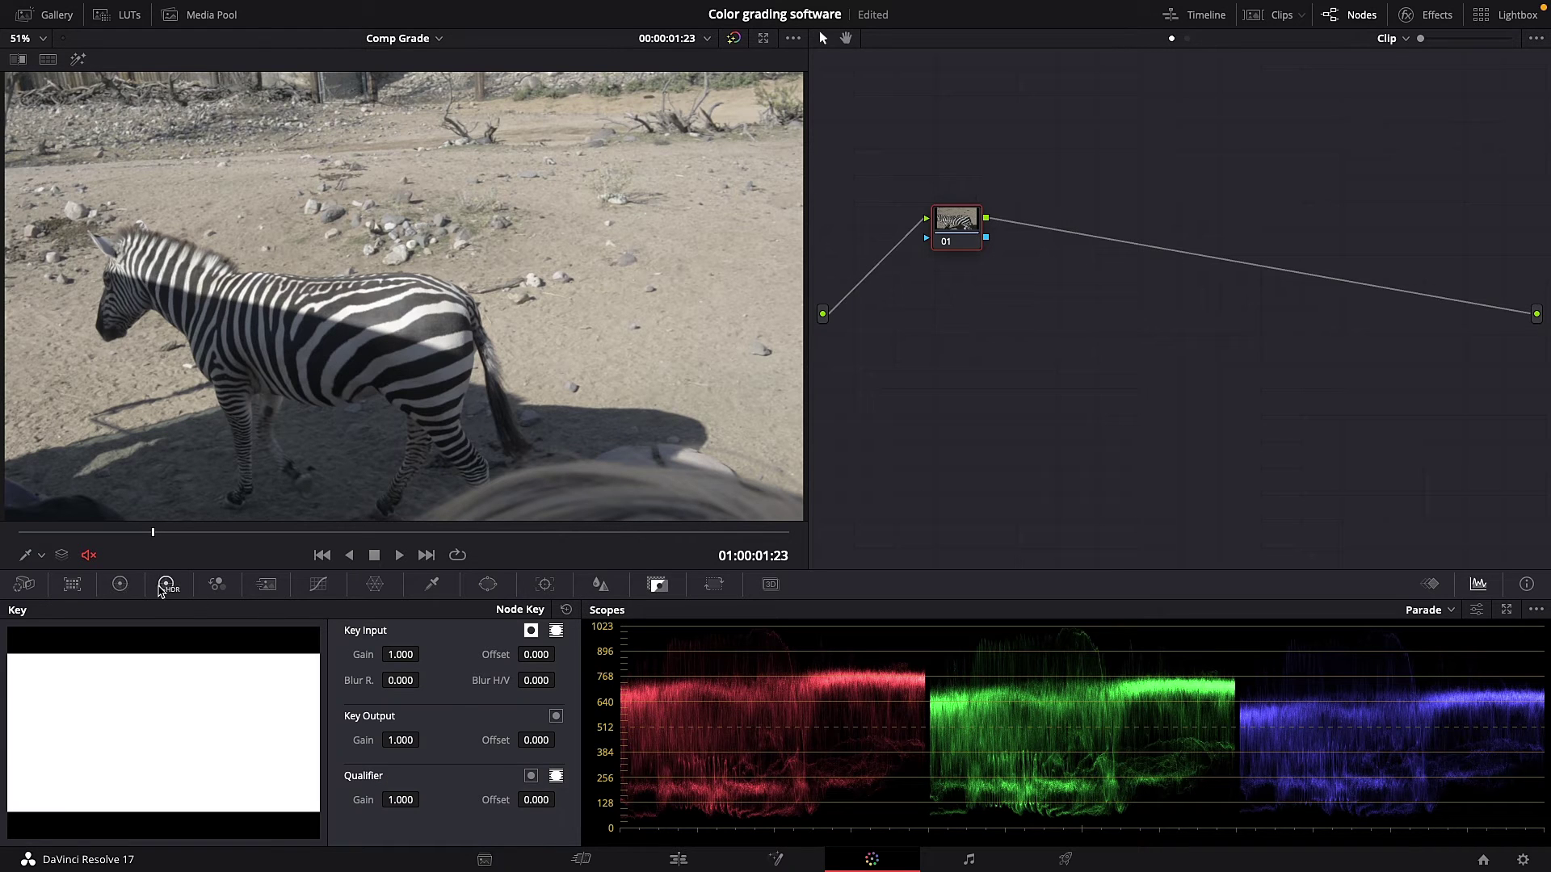
left_click(119, 584)
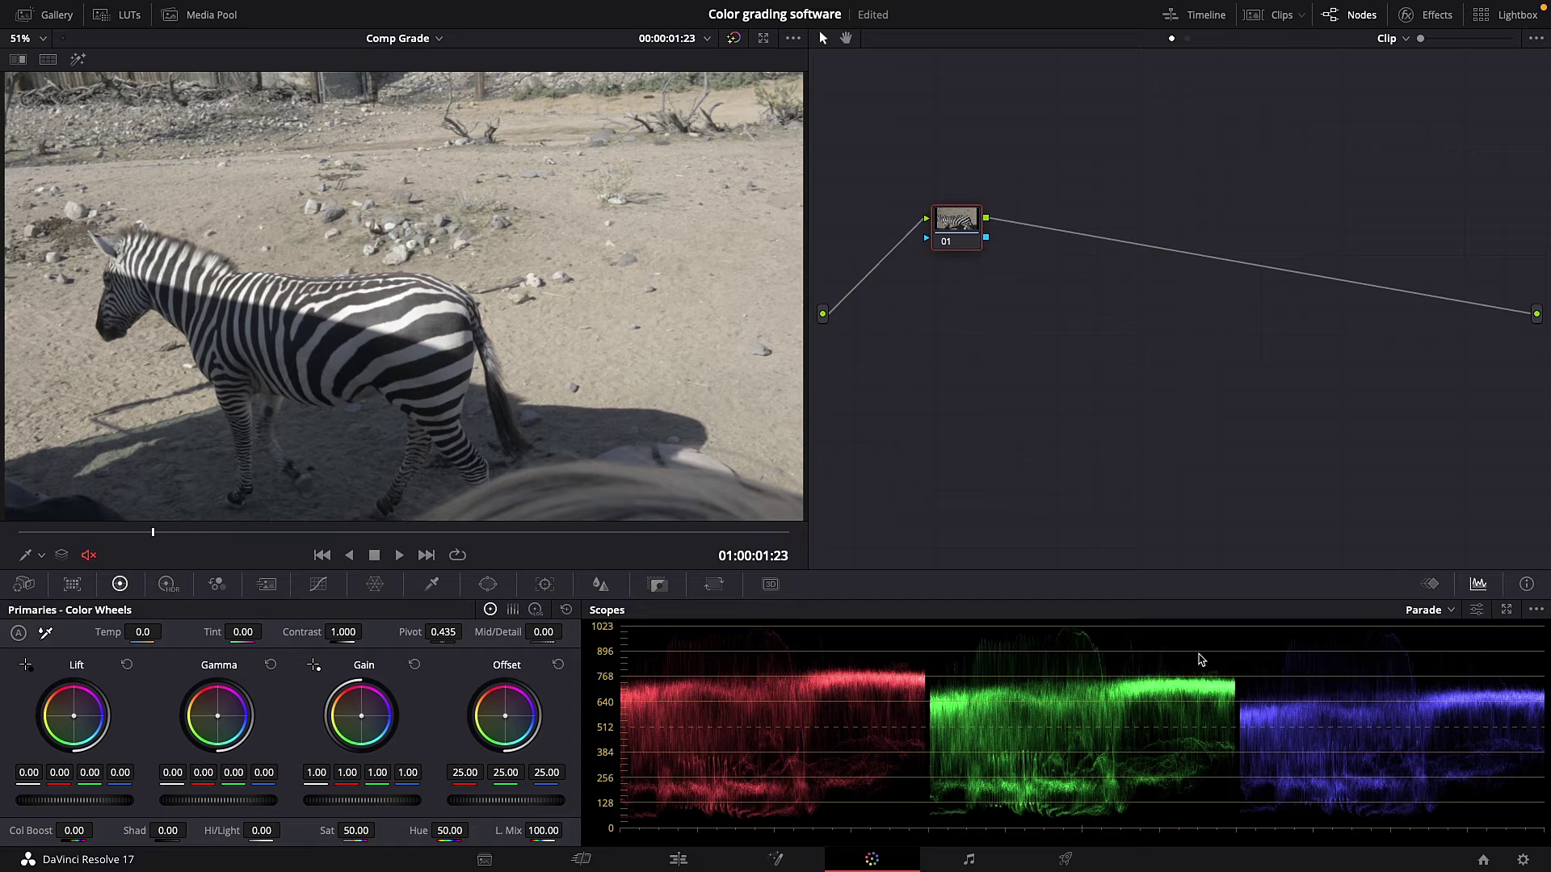
left_click(1433, 584)
left_click(1478, 584)
Examine the footage in the Vectorscope, Histogram and CIE Chromaticity scopes, and return to the Parade scope.
left_click(1446, 610)
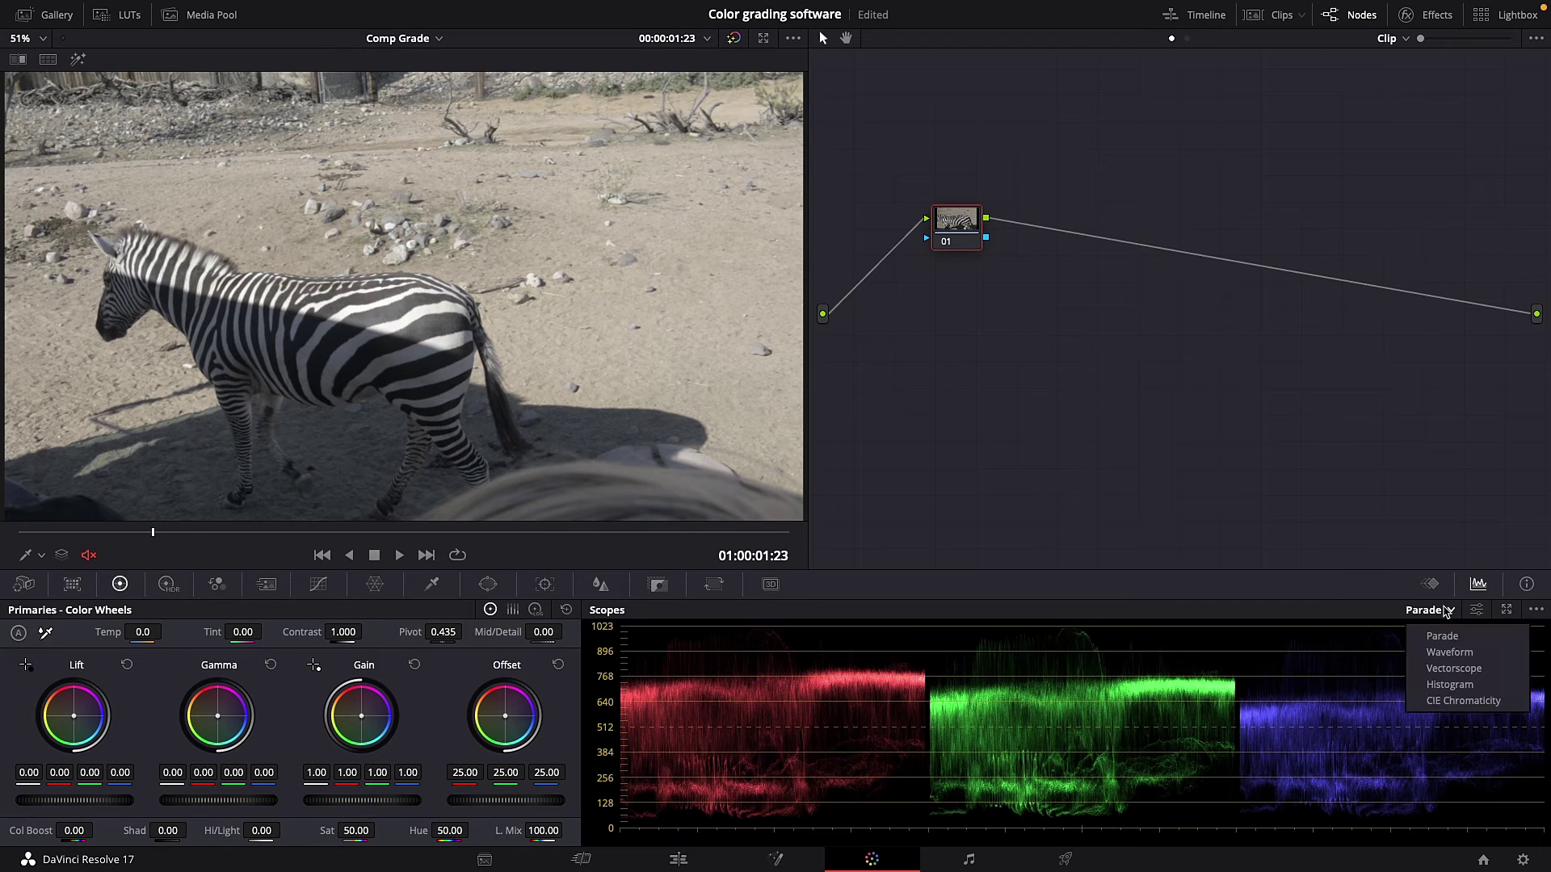
left_click(1462, 670)
left_click(1415, 611)
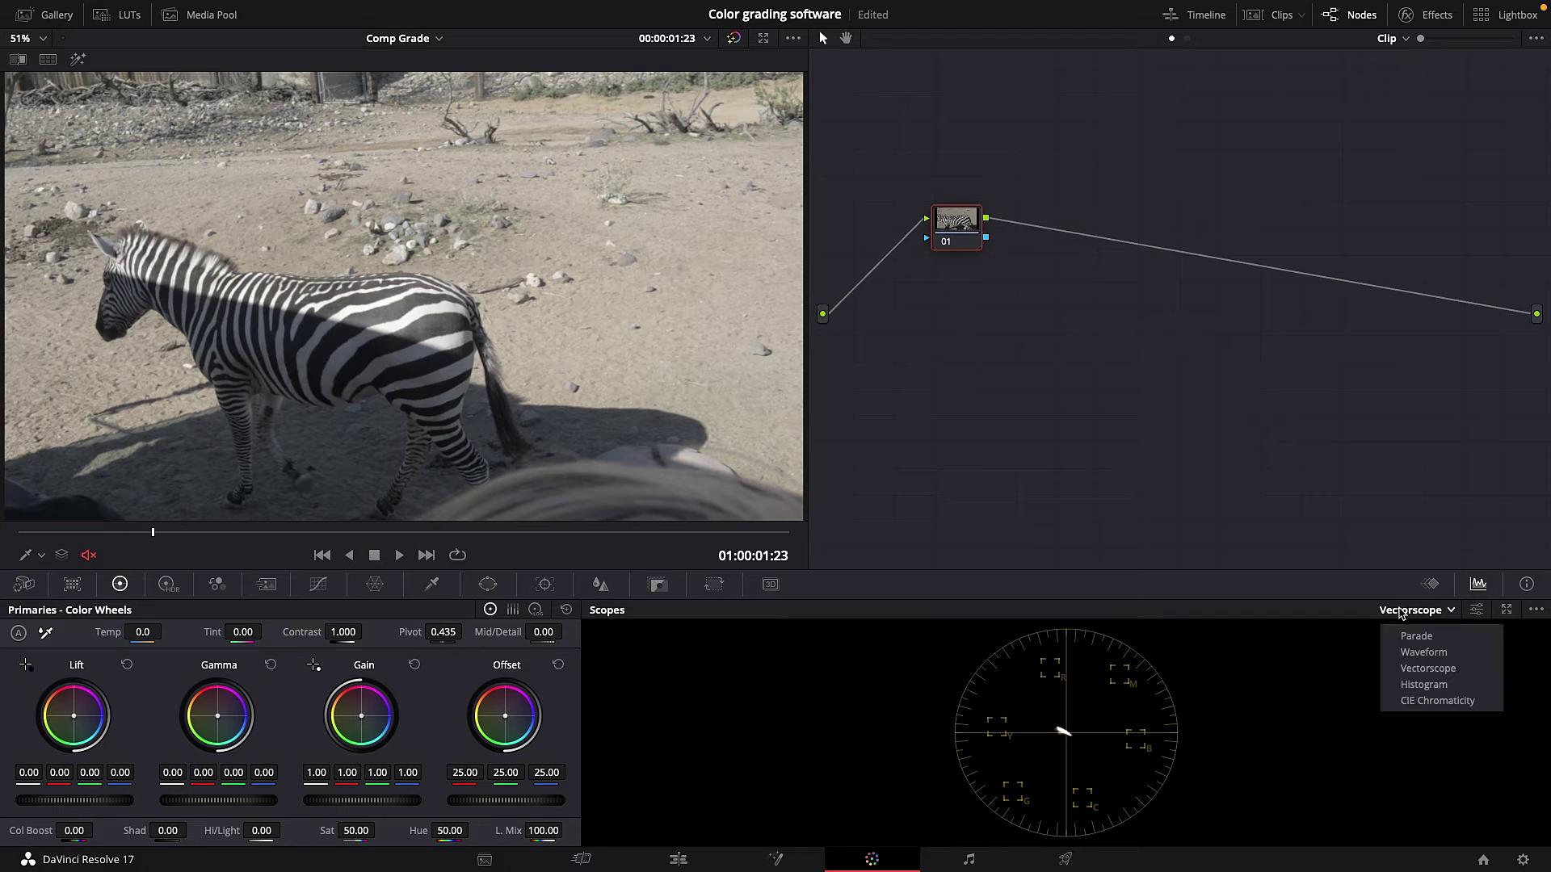
left_click(1426, 685)
left_click(1434, 610)
left_click(1426, 702)
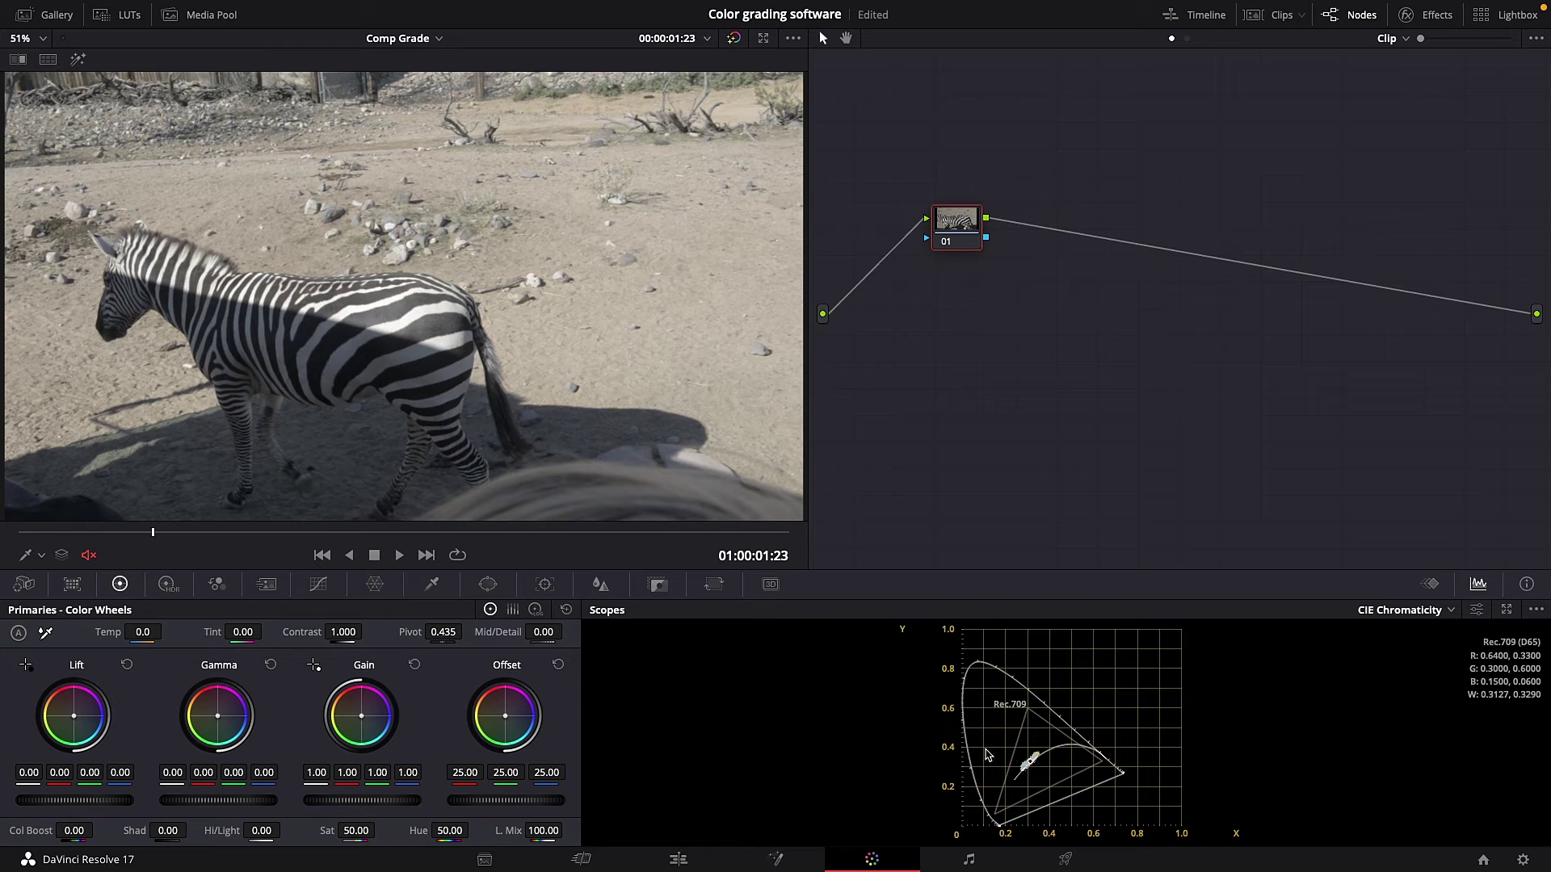
left_click(1386, 611)
left_click(1392, 635)
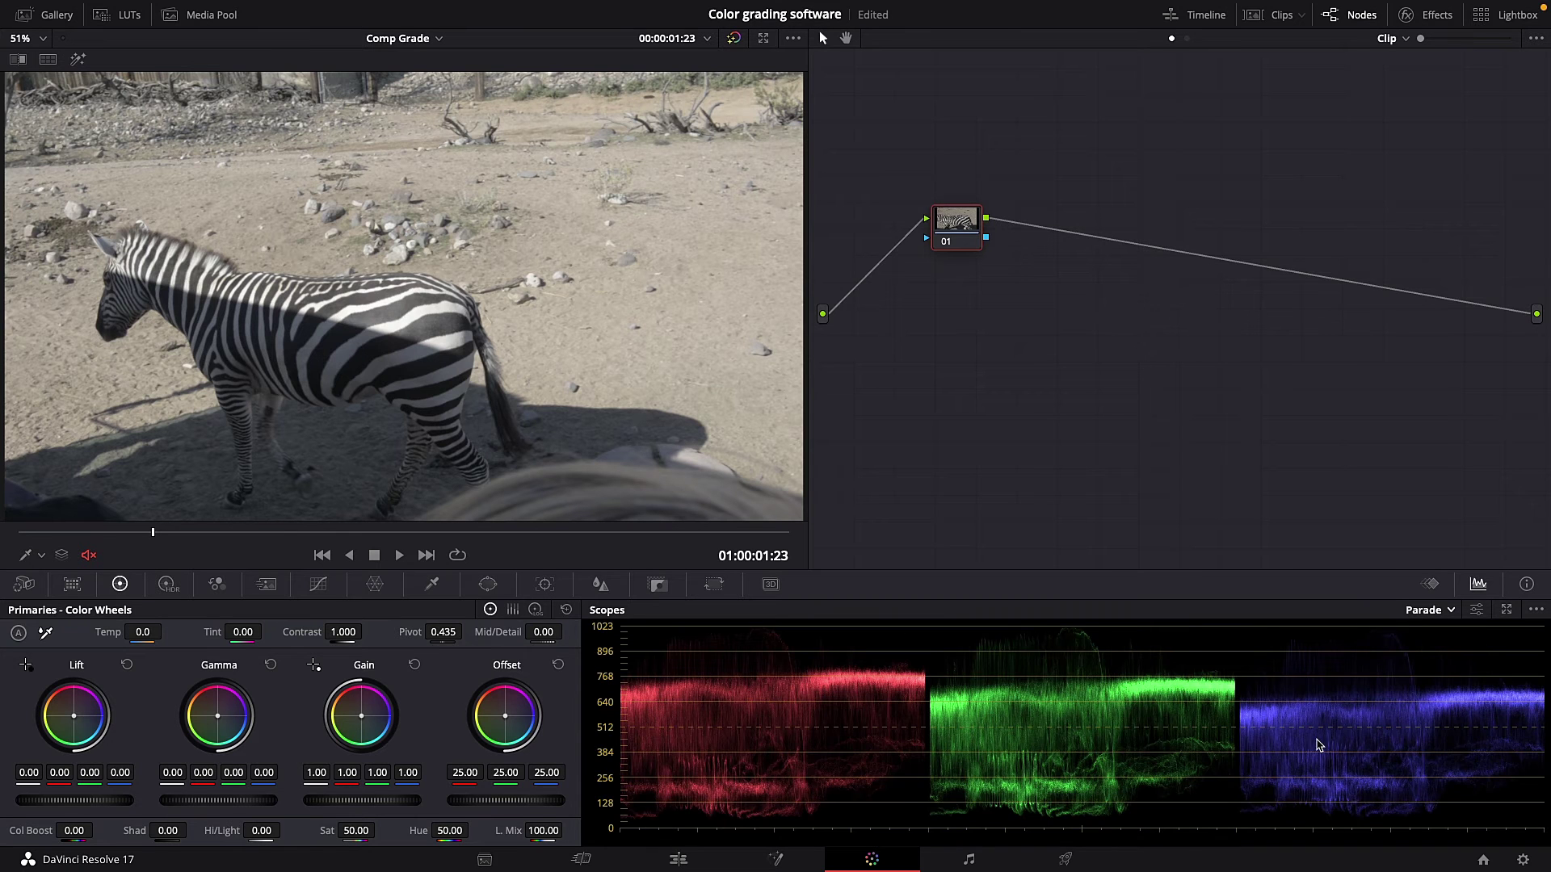
Examine the footage in the Waveform scope, and return to the Parade scope.
left_click(1415, 613)
left_click(1424, 653)
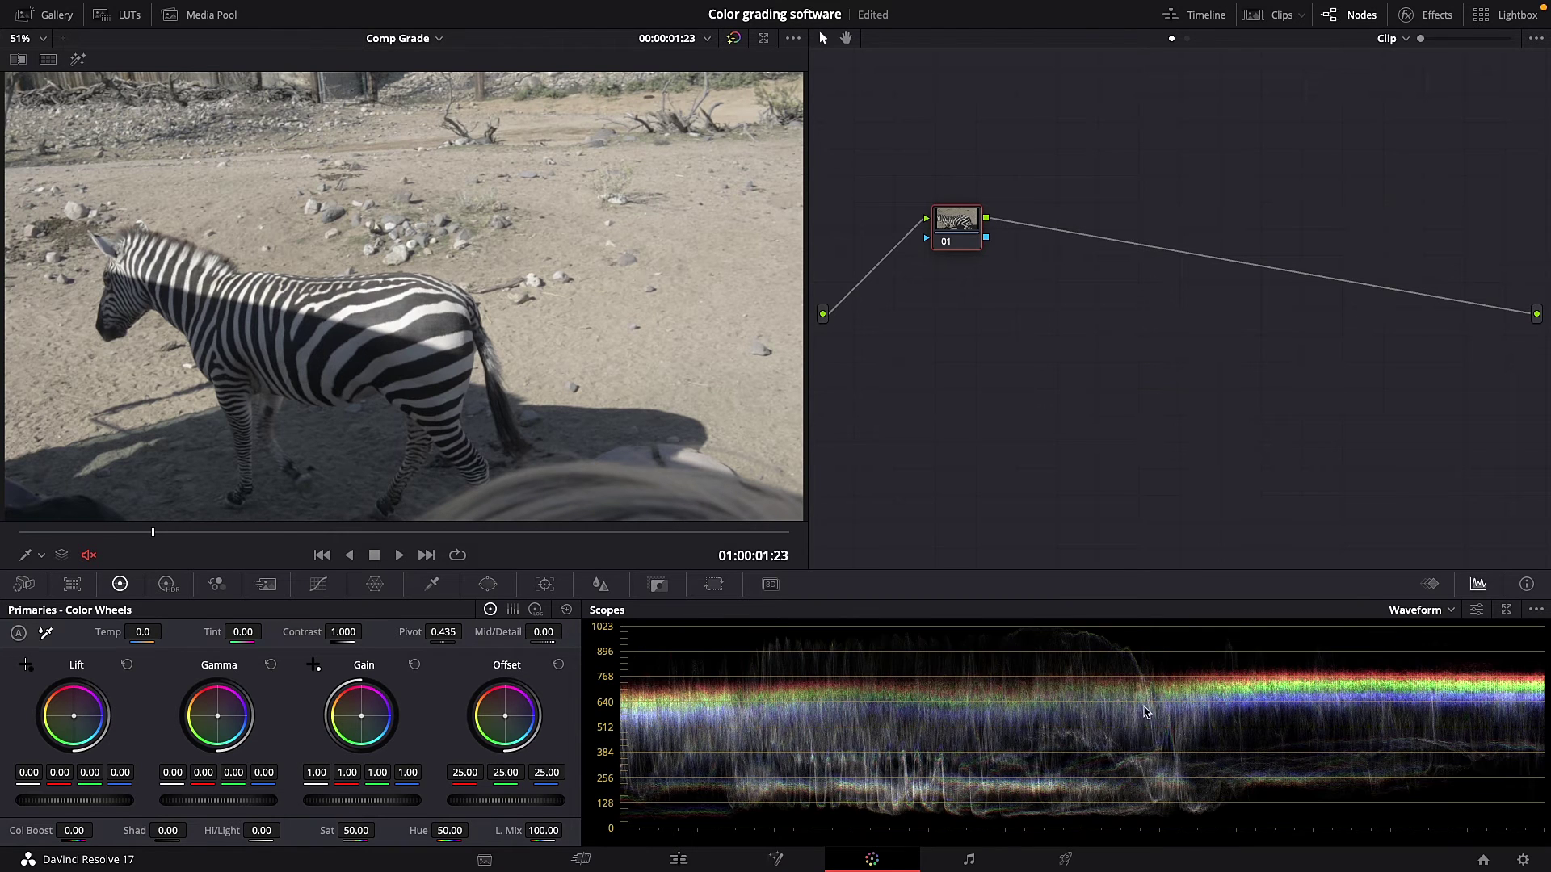
left_click(1416, 611)
left_click(1426, 636)
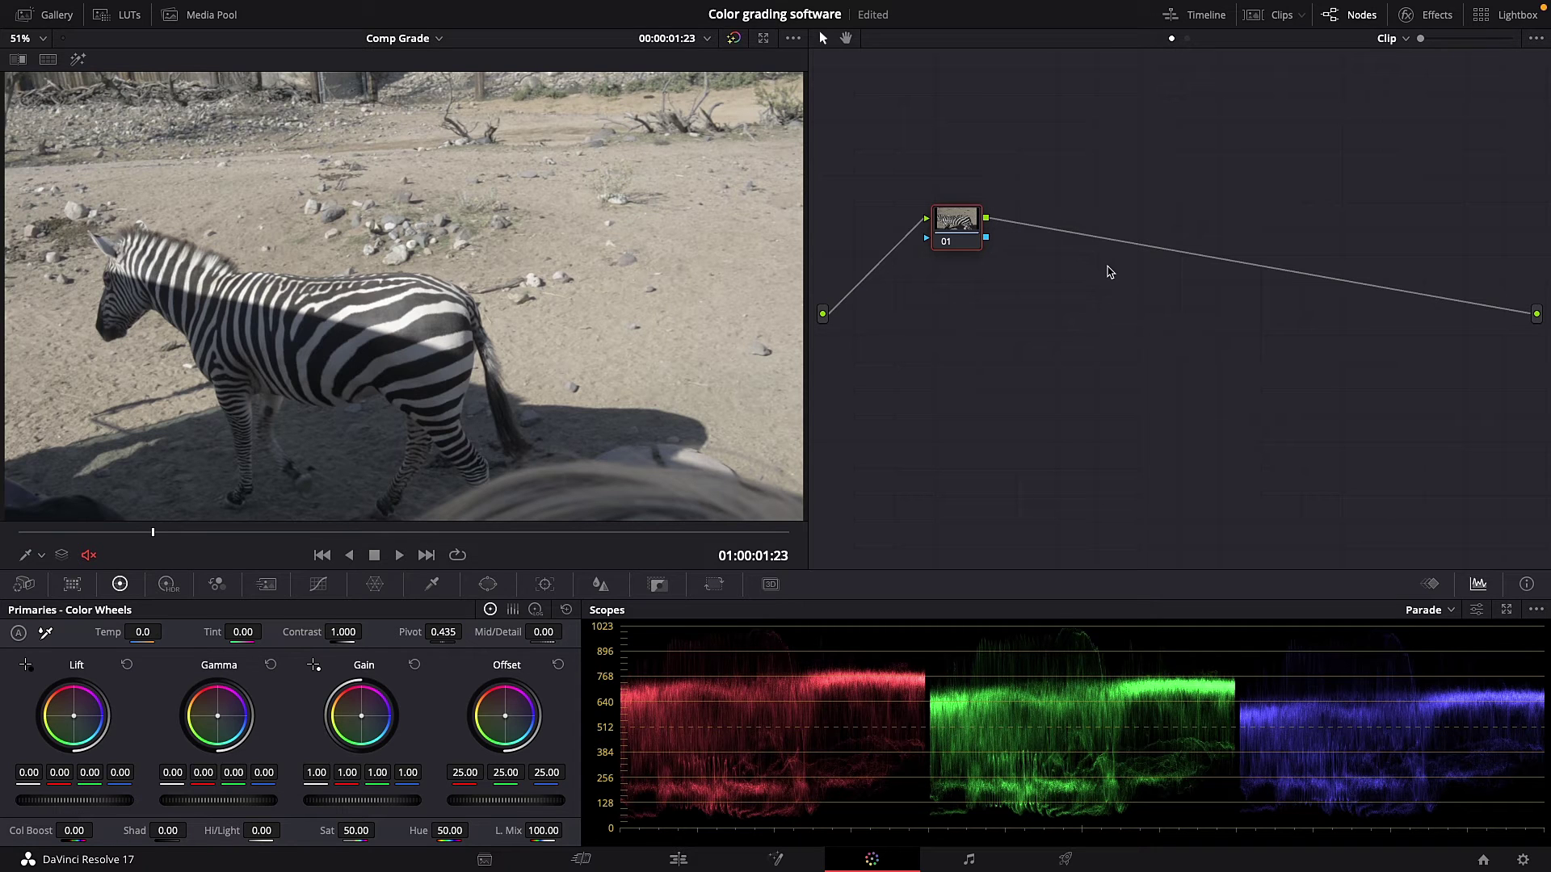
Add two serial nodes after node 01 and raise the contrast on node 02 to about 1.242.
key("alt+s")
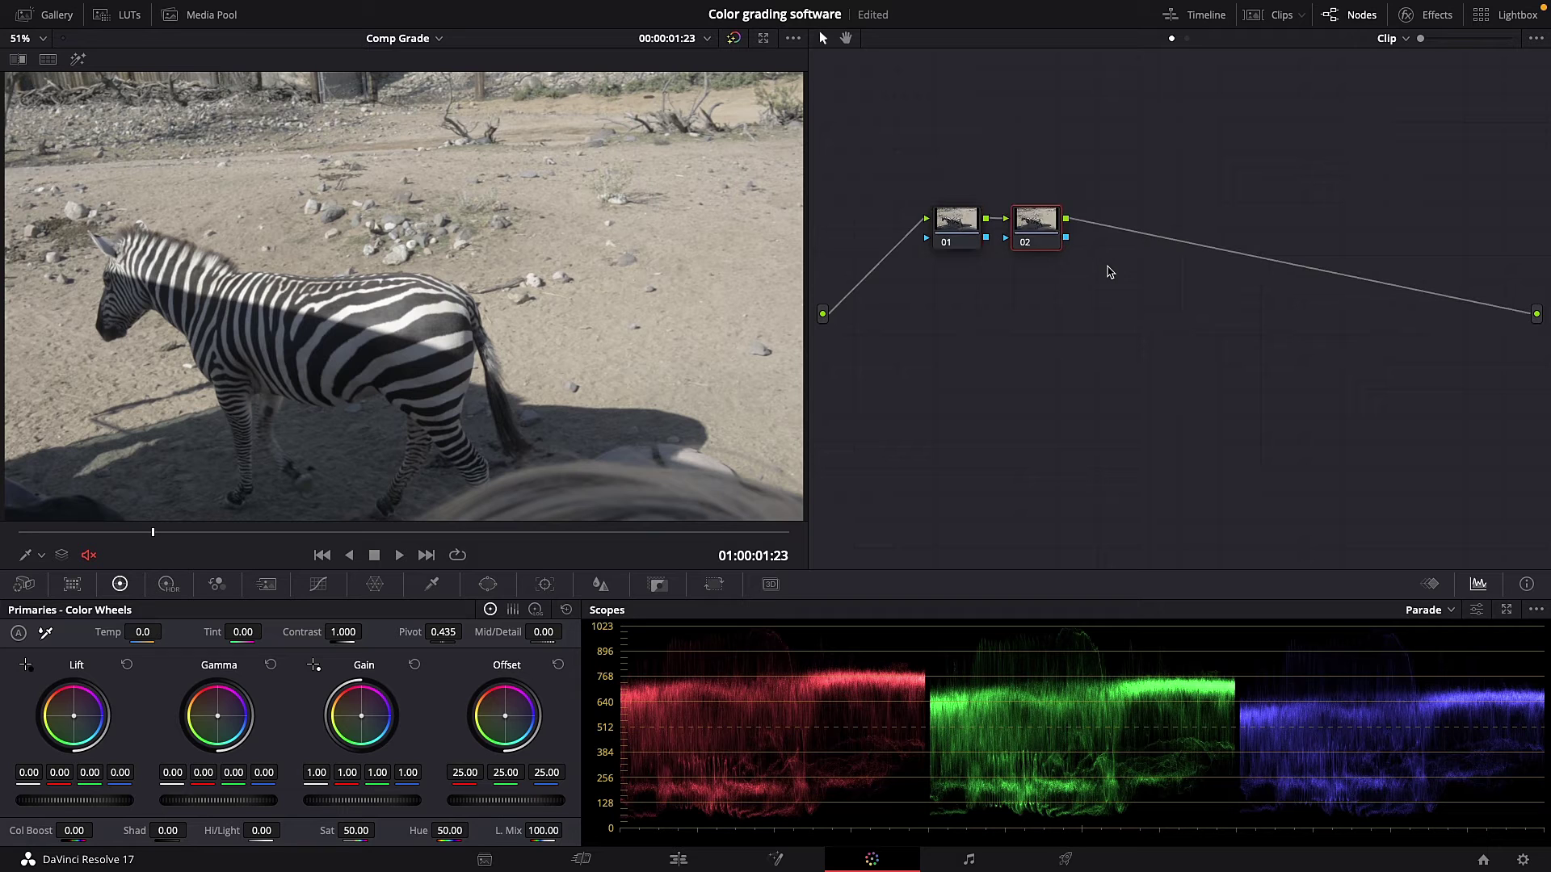
key("alt+s")
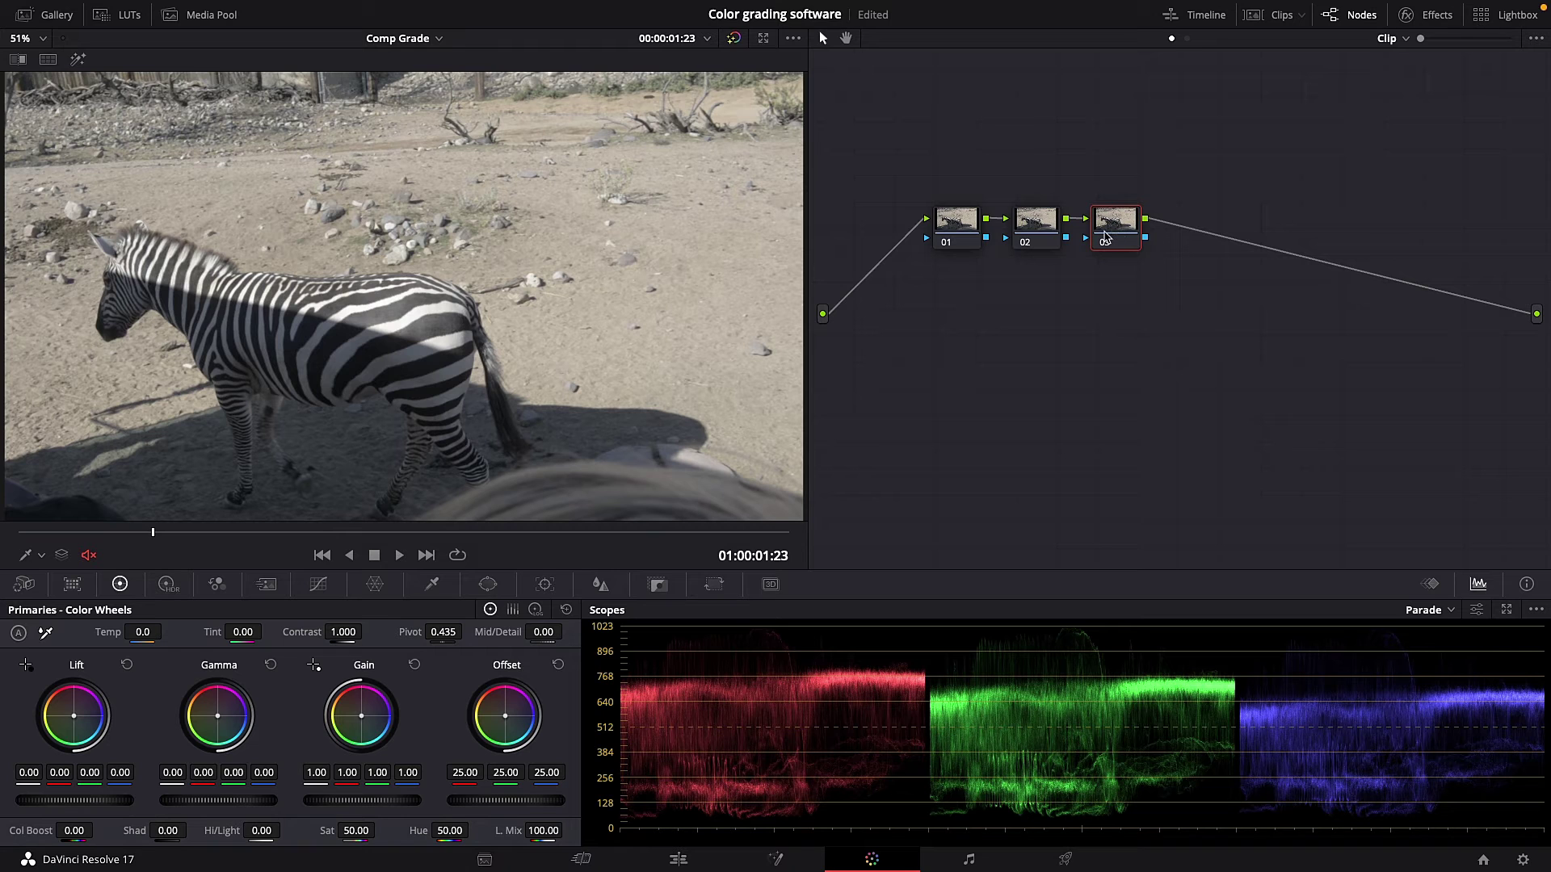
left_click(1041, 244)
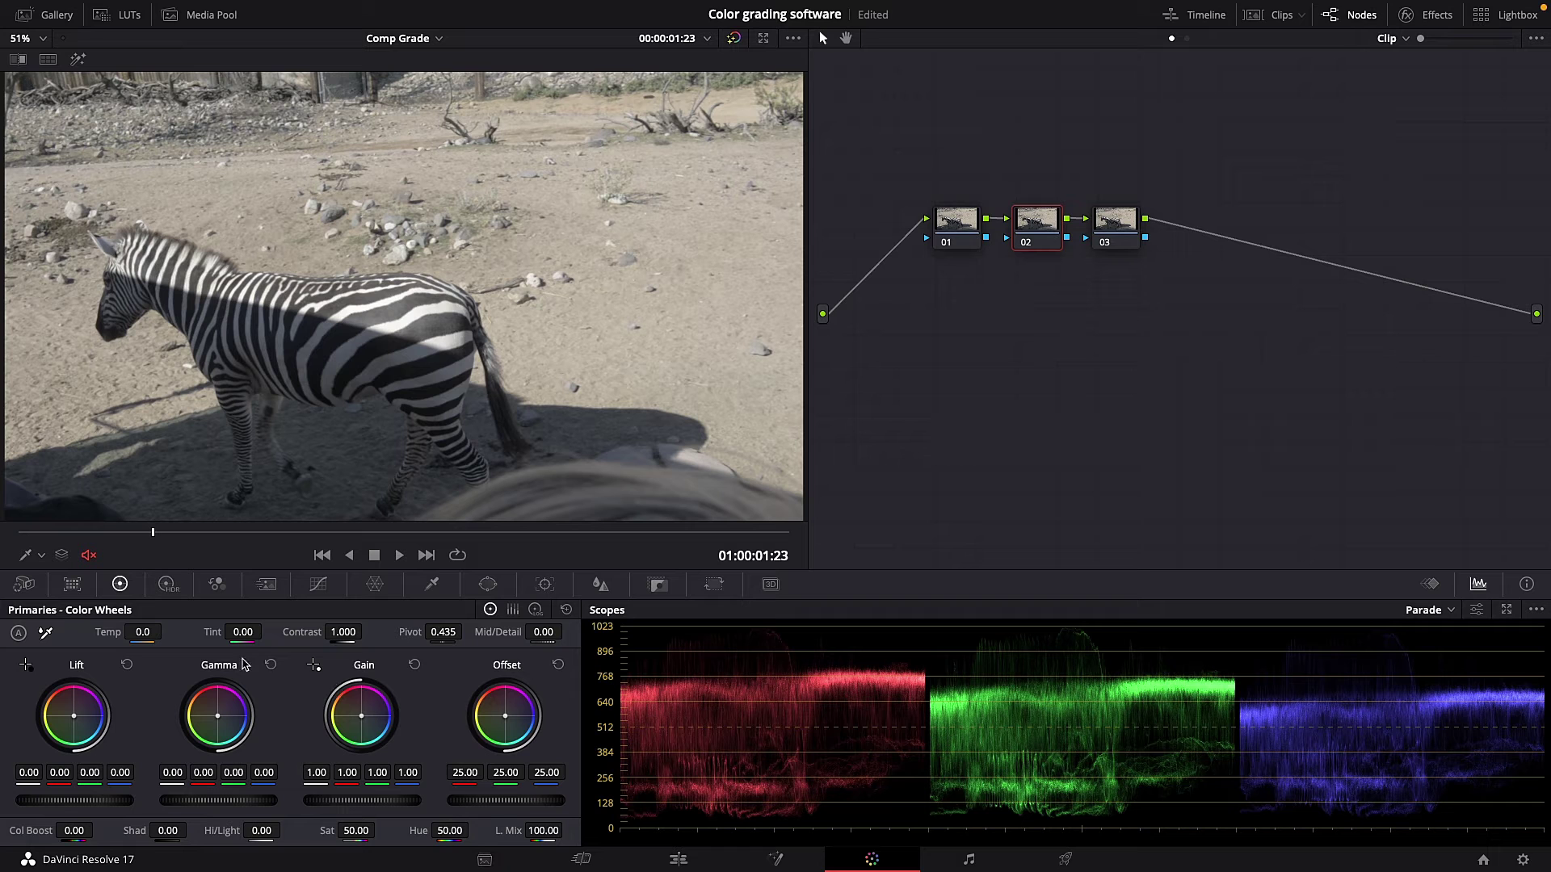
left_click_drag(343, 632, 367, 632)
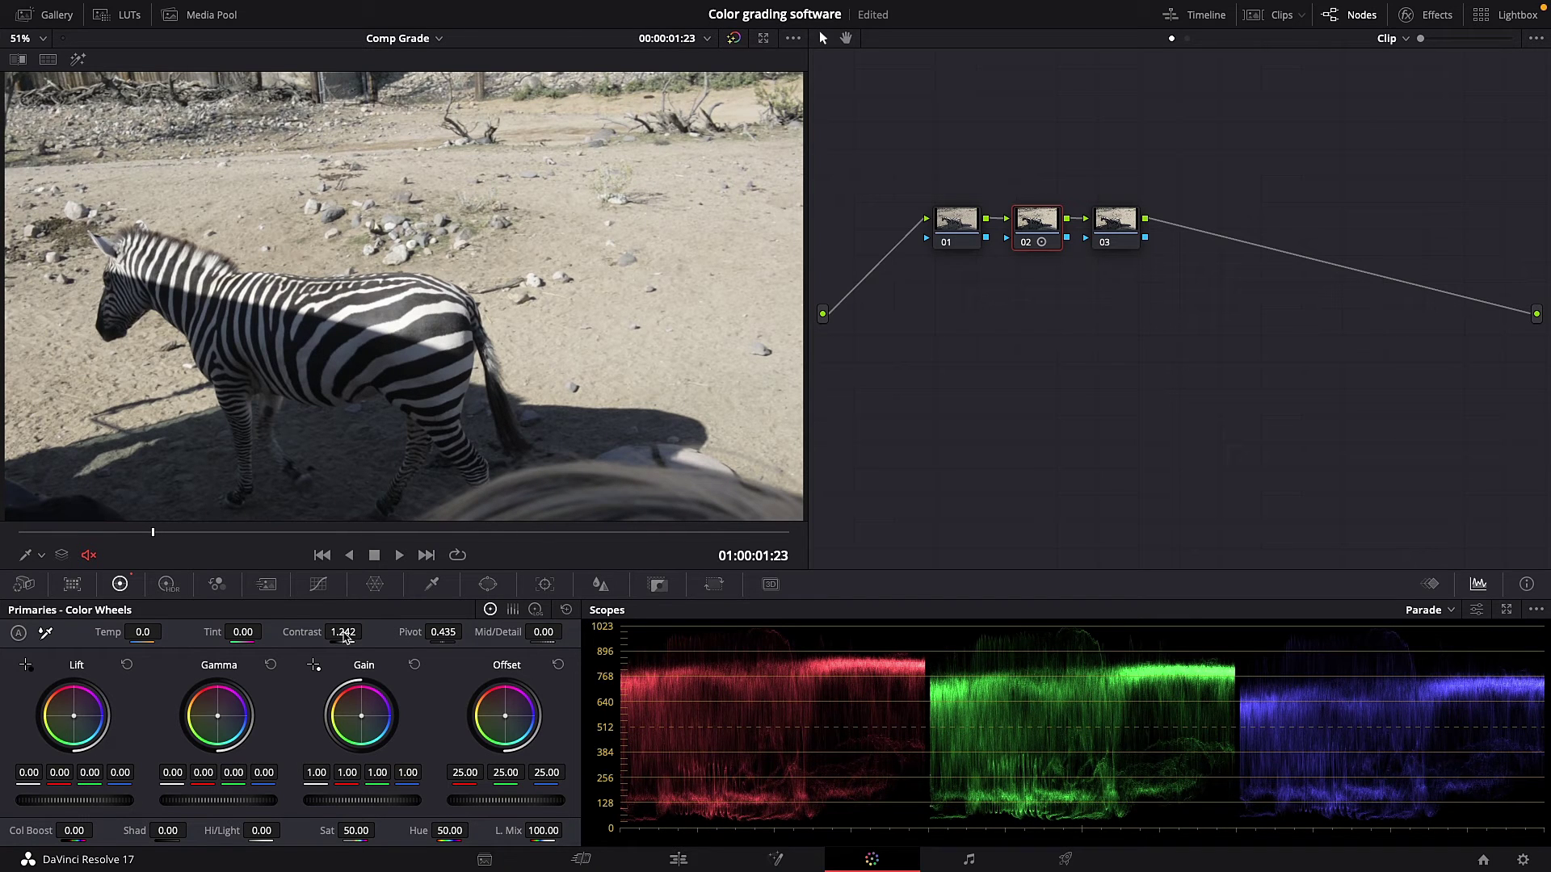
On node 02, set the pivot to 0.902, lift to -0.01, gamma to 0.02 and gain to 0.97.
left_click_drag(441, 633, 467, 631)
left_click_drag(74, 799, 71, 800)
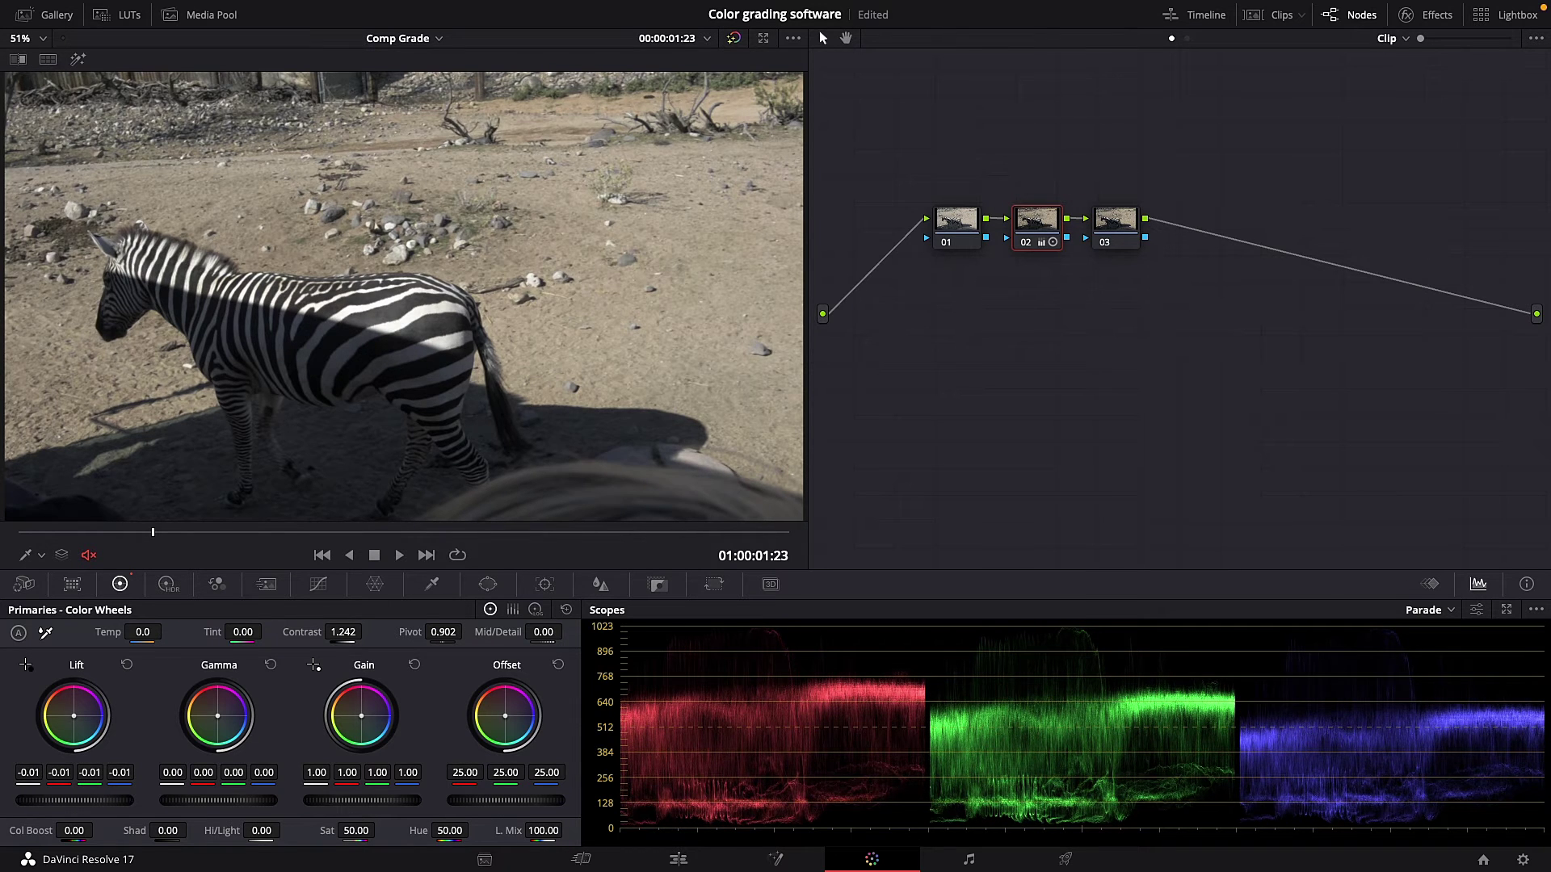
left_click_drag(218, 800, 222, 800)
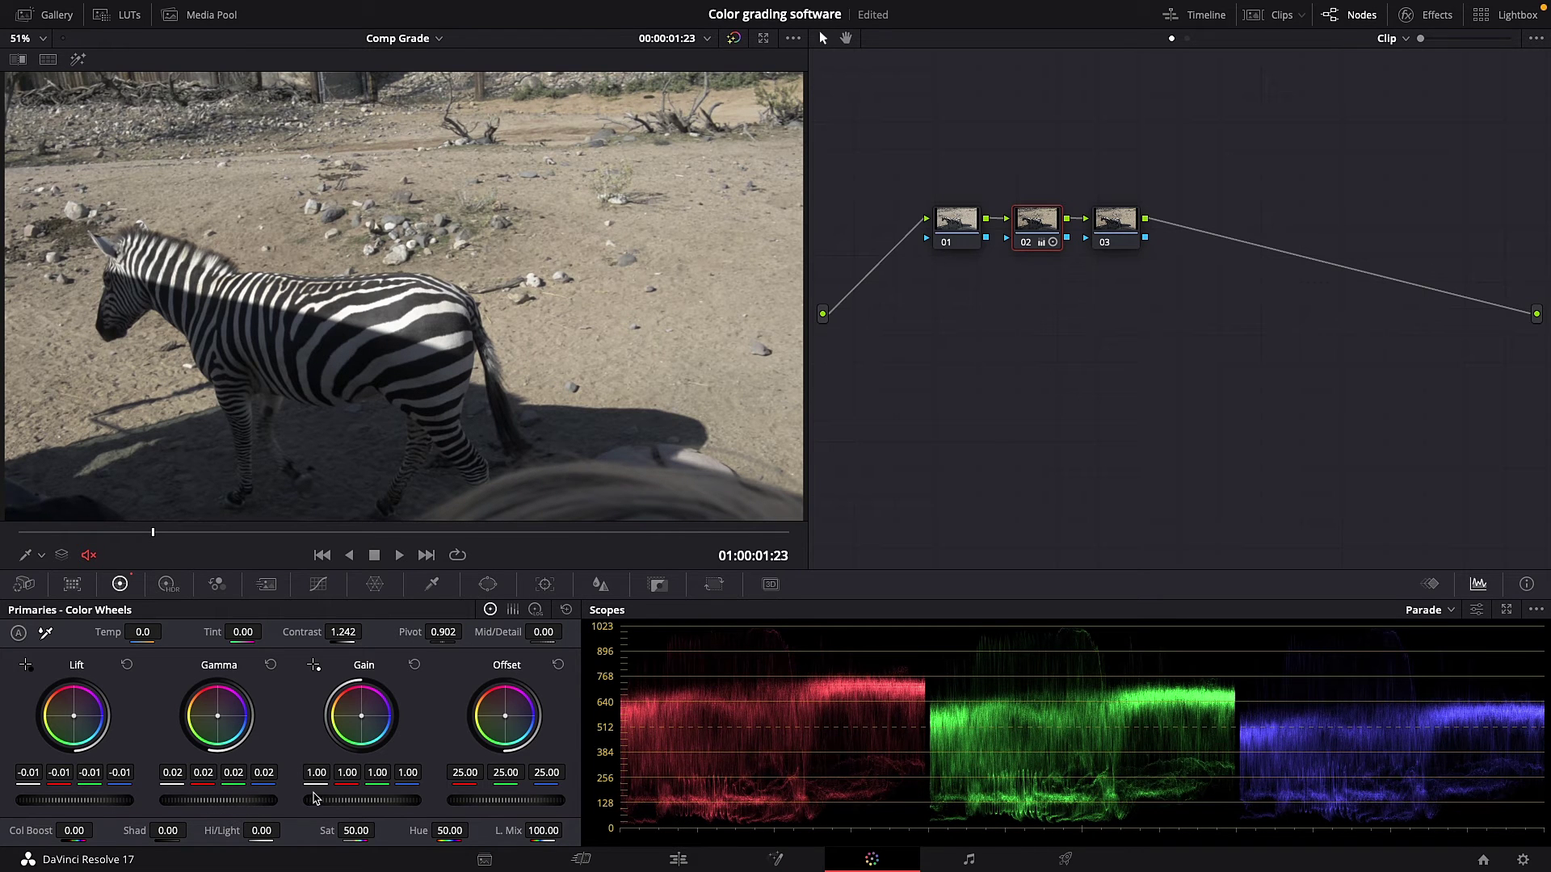
left_click_drag(362, 800, 358, 800)
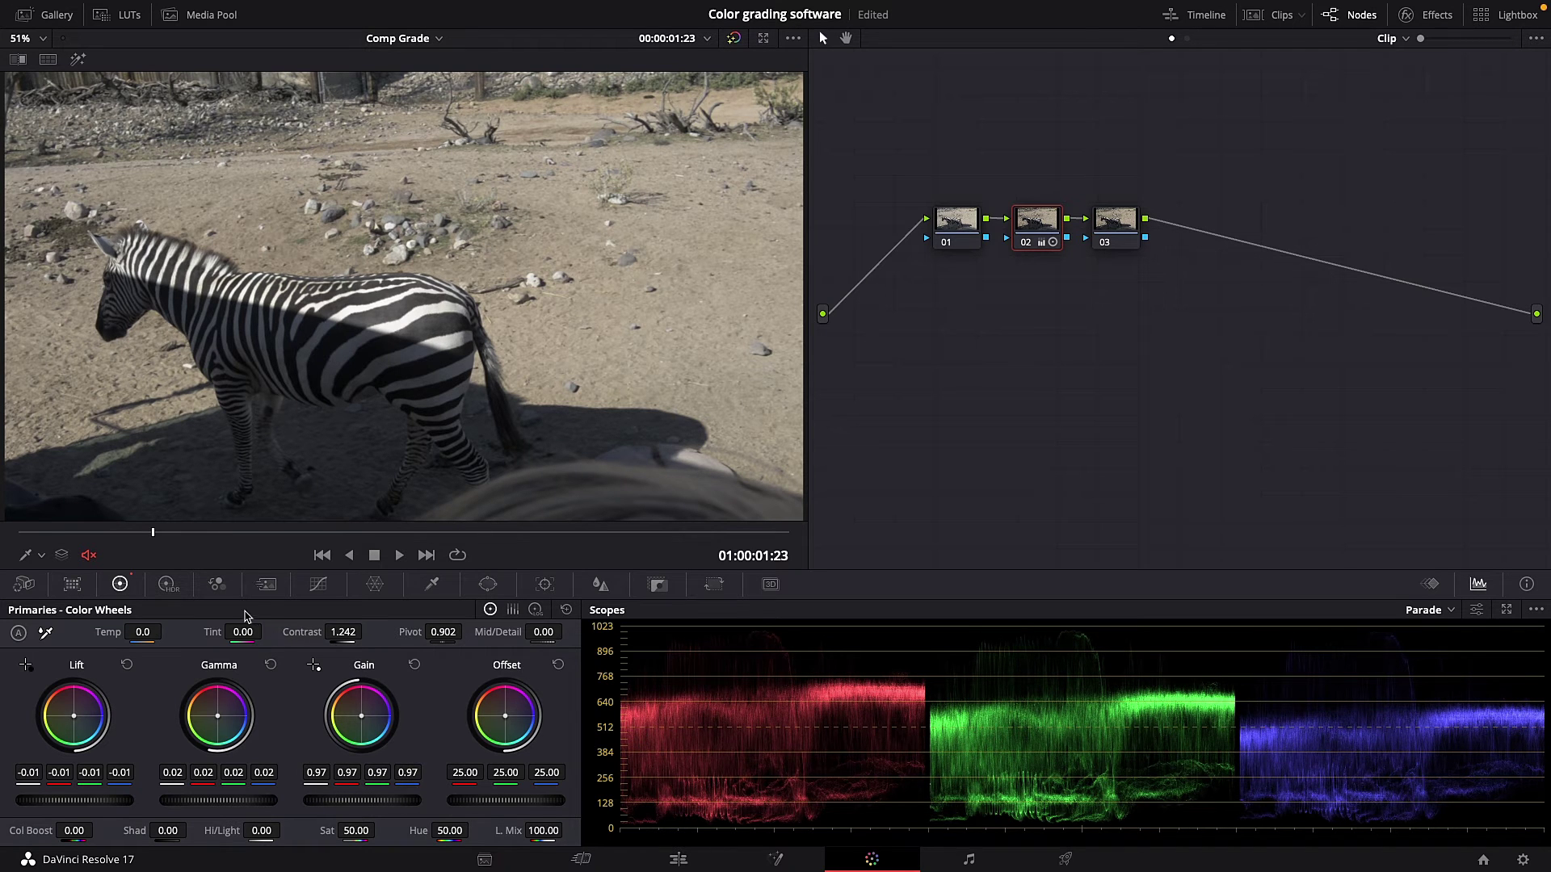
Add a shadow and a highlight point to node 02's custom curve, lower its white point slightly and raise the highlight point.
left_click(318, 584)
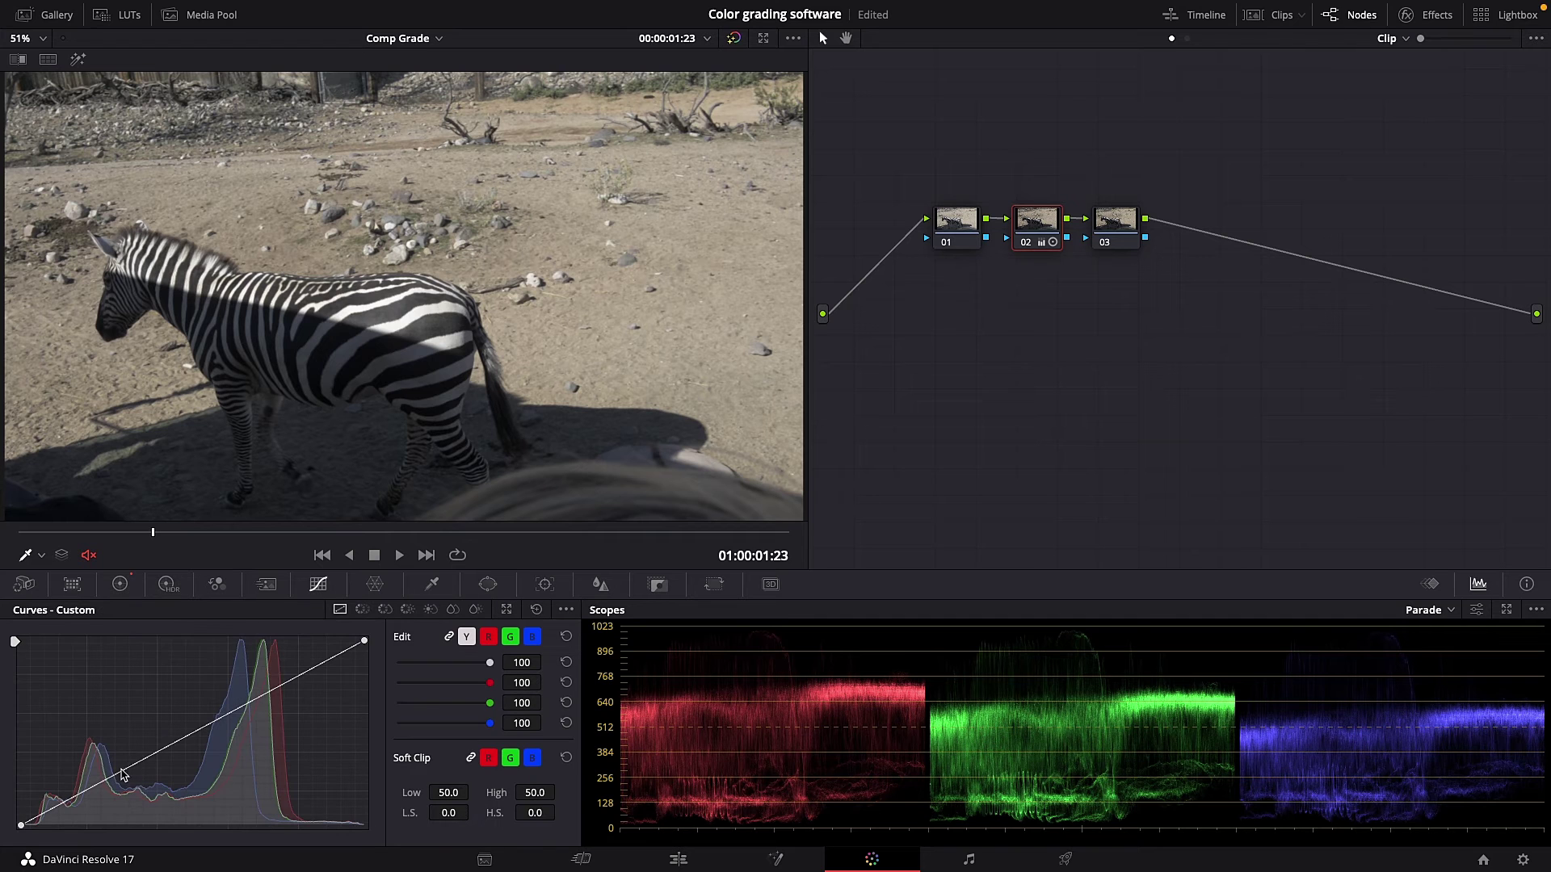
left_click(124, 771)
left_click(257, 700)
left_click_drag(365, 641, 383, 657)
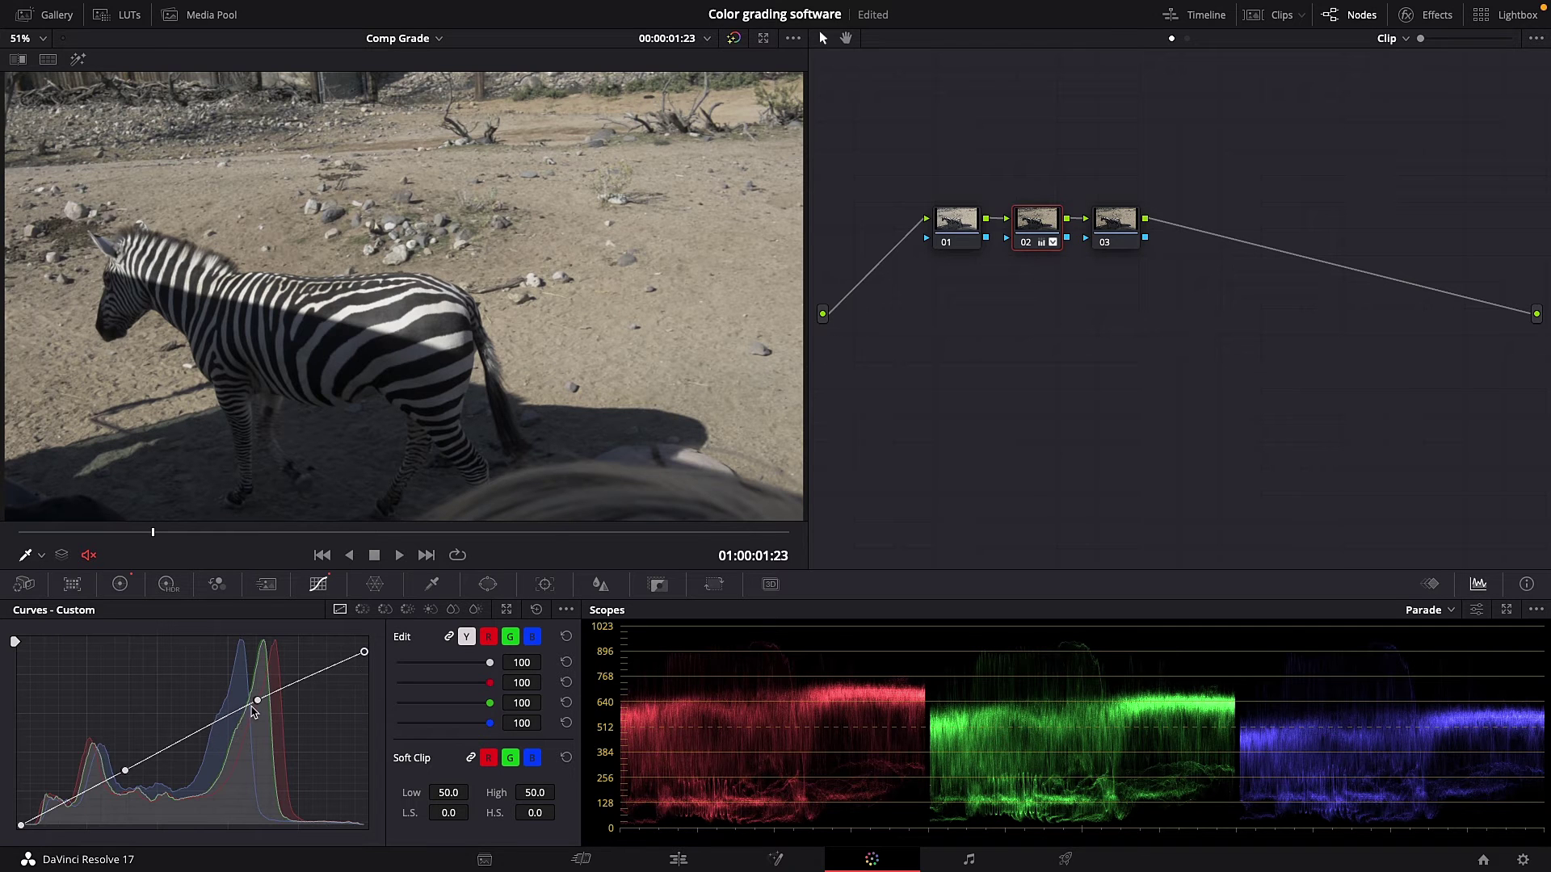
left_click_drag(258, 702, 252, 701)
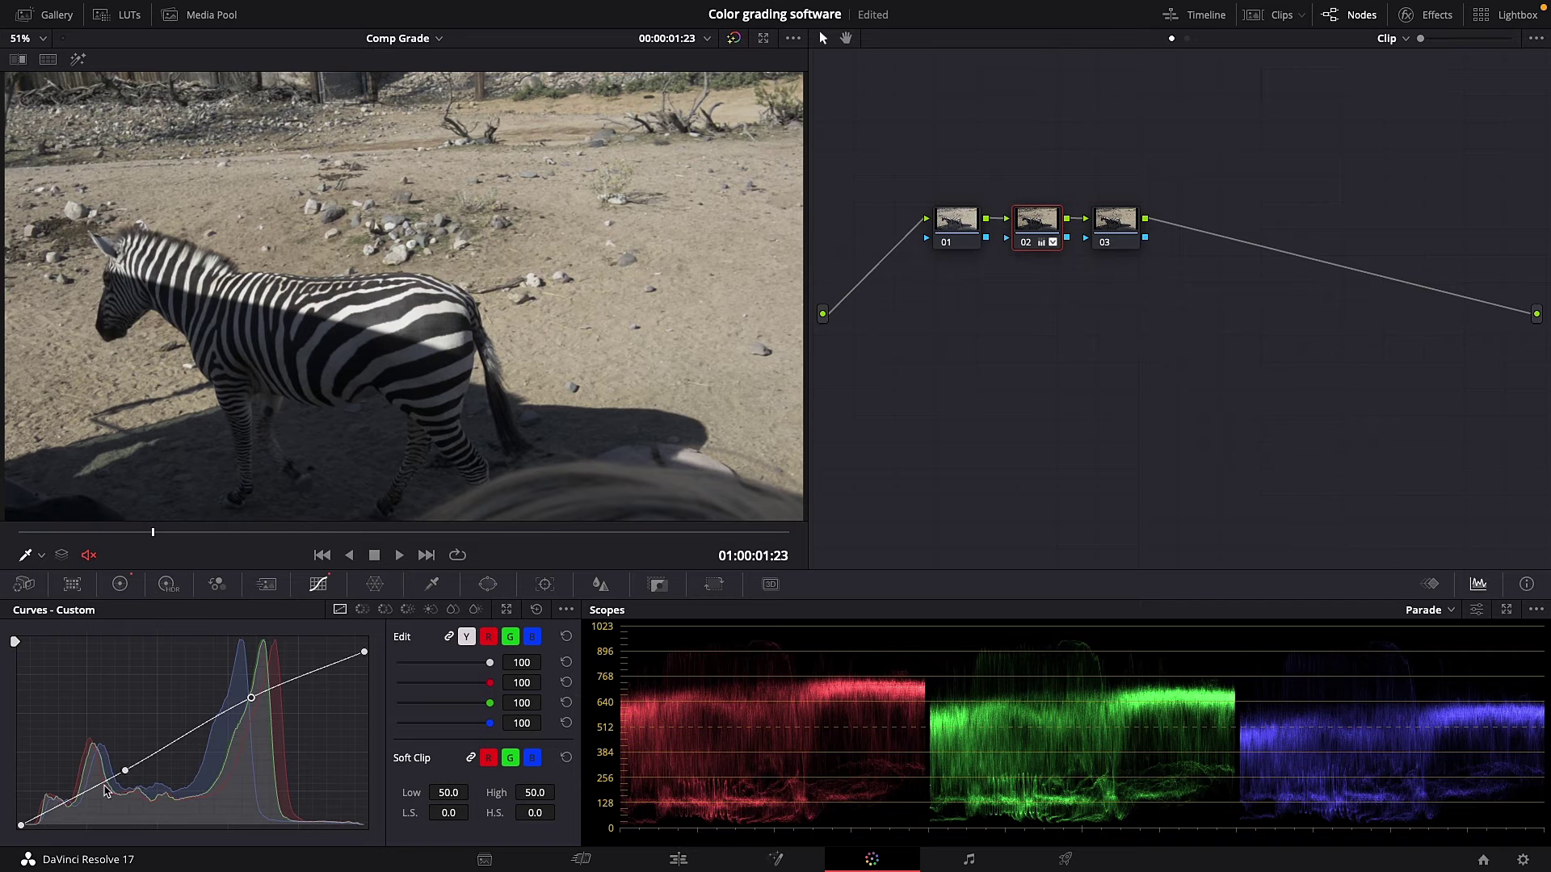
Raise the custom curve's black point slightly, lower the shadow point and add a deeper shadow point below it.
left_click_drag(20, 824, 15, 818)
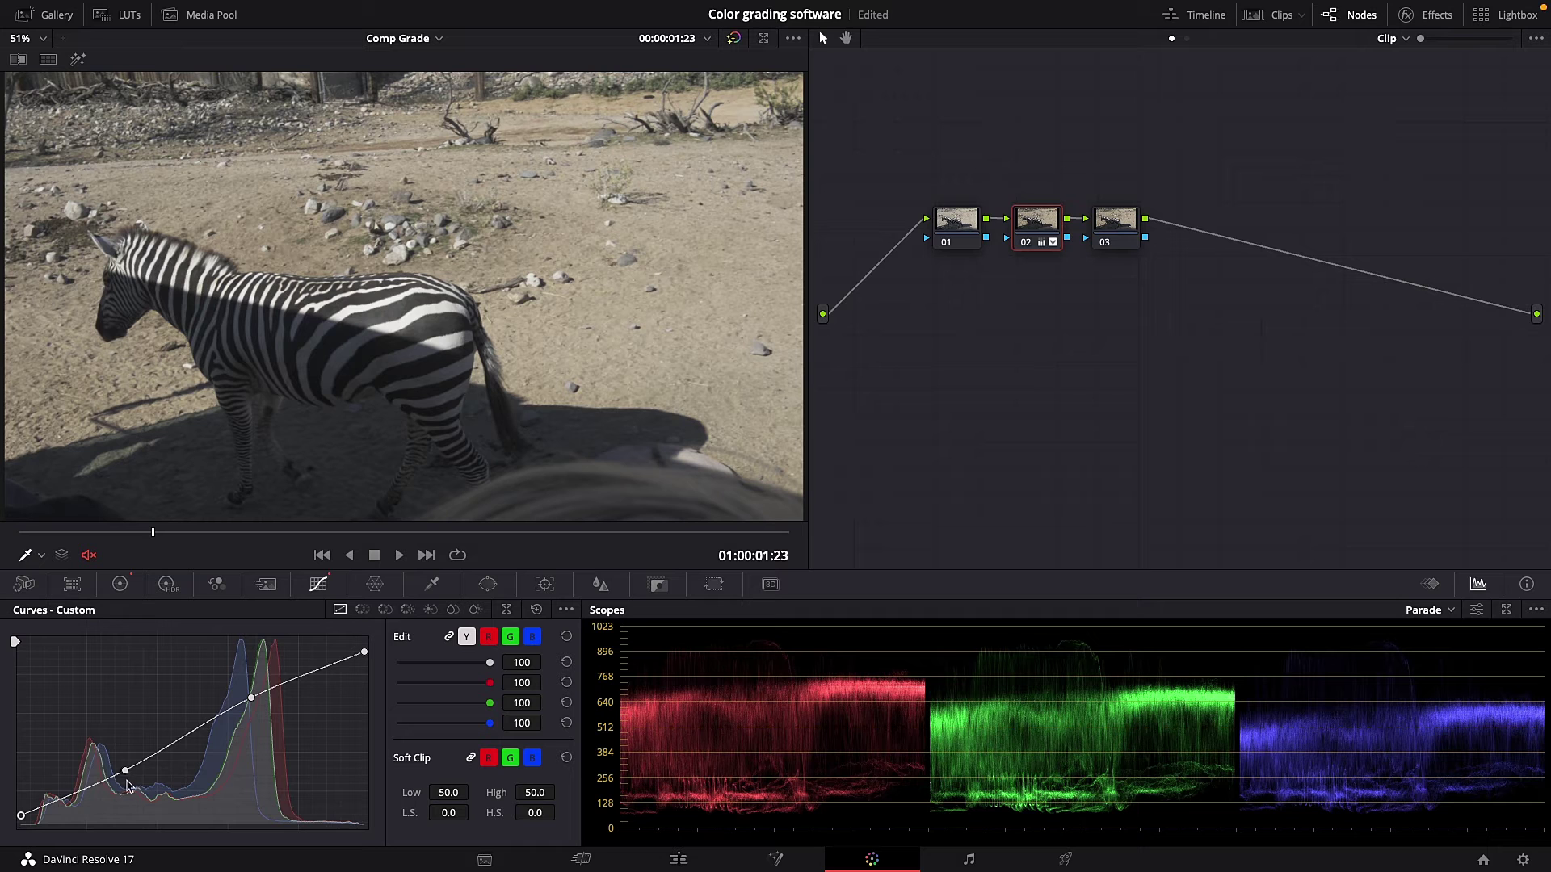
left_click_drag(125, 773, 72, 804)
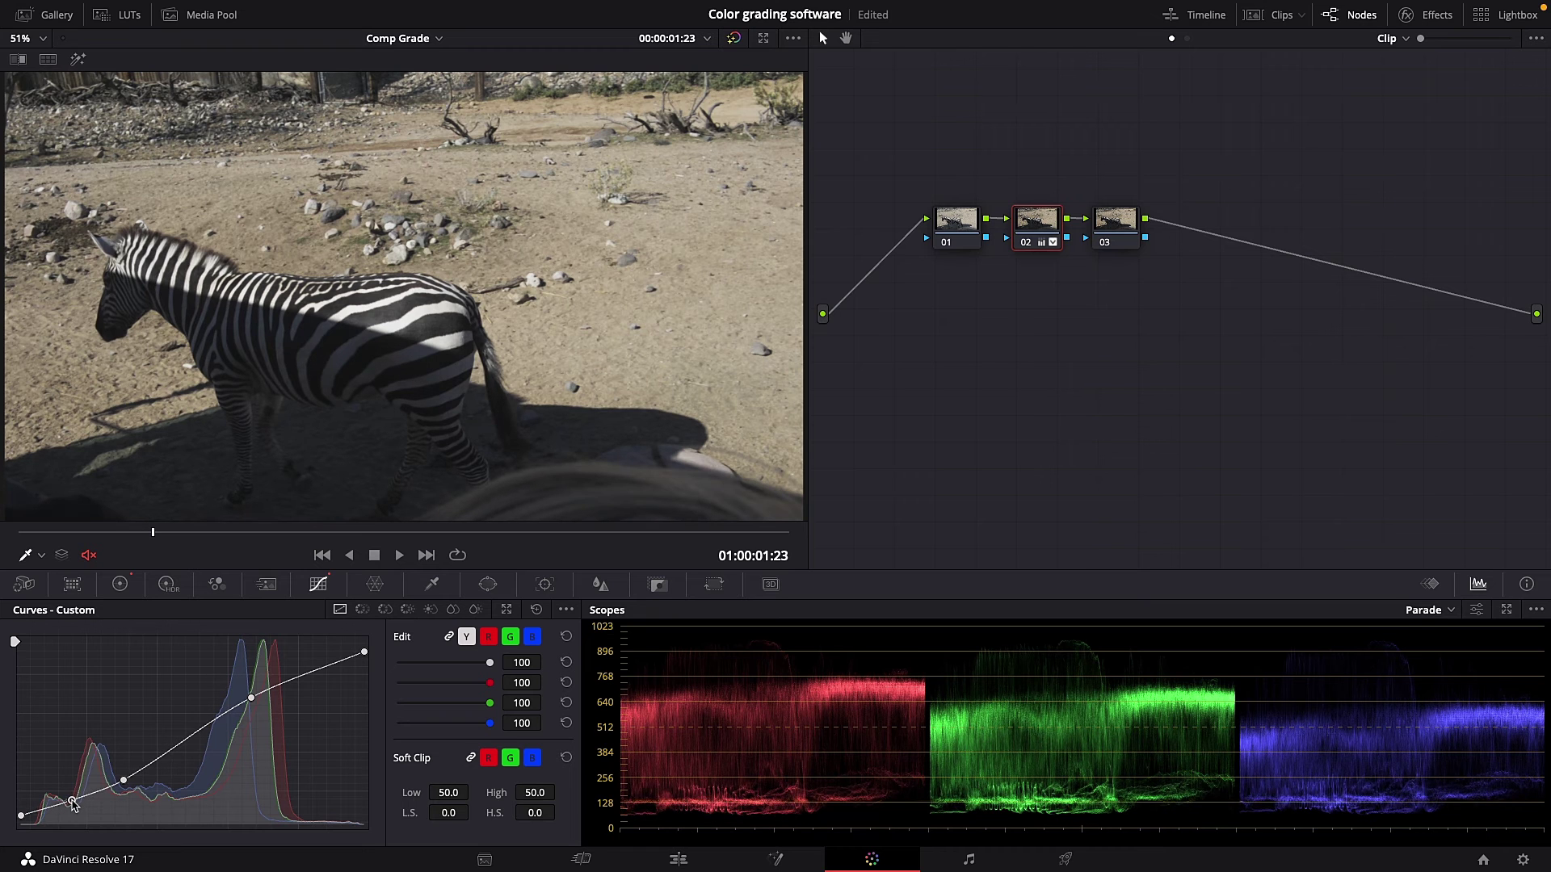
left_click(120, 584)
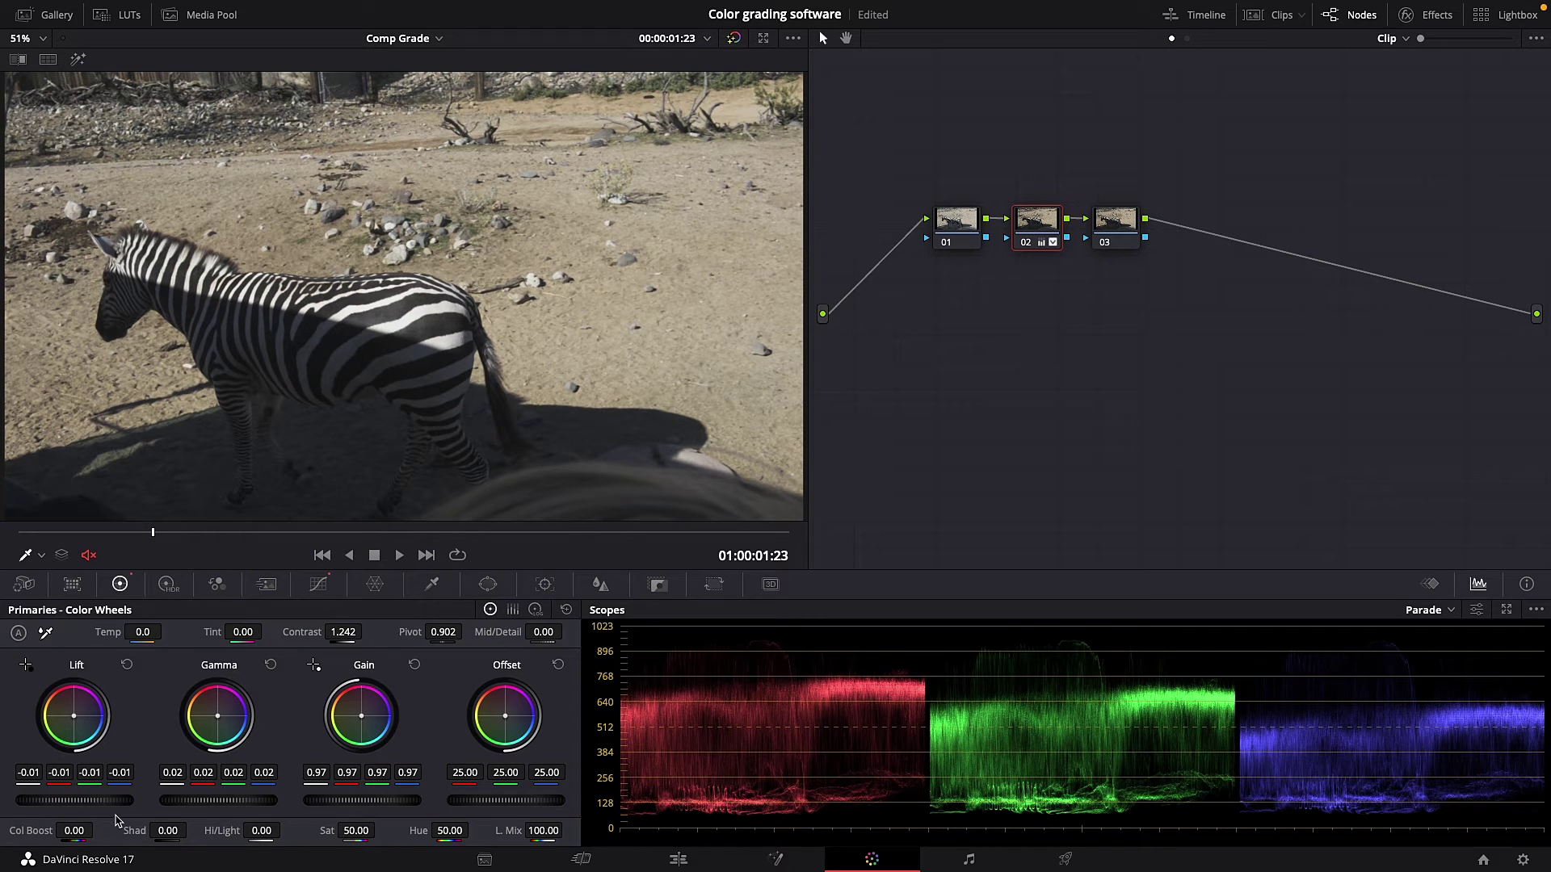
left_click_drag(100, 804, 97, 804)
Return the custom curve's black point to zero, lower the deepest shadow point, and compare the image with the grade bypassed.
left_click(319, 585)
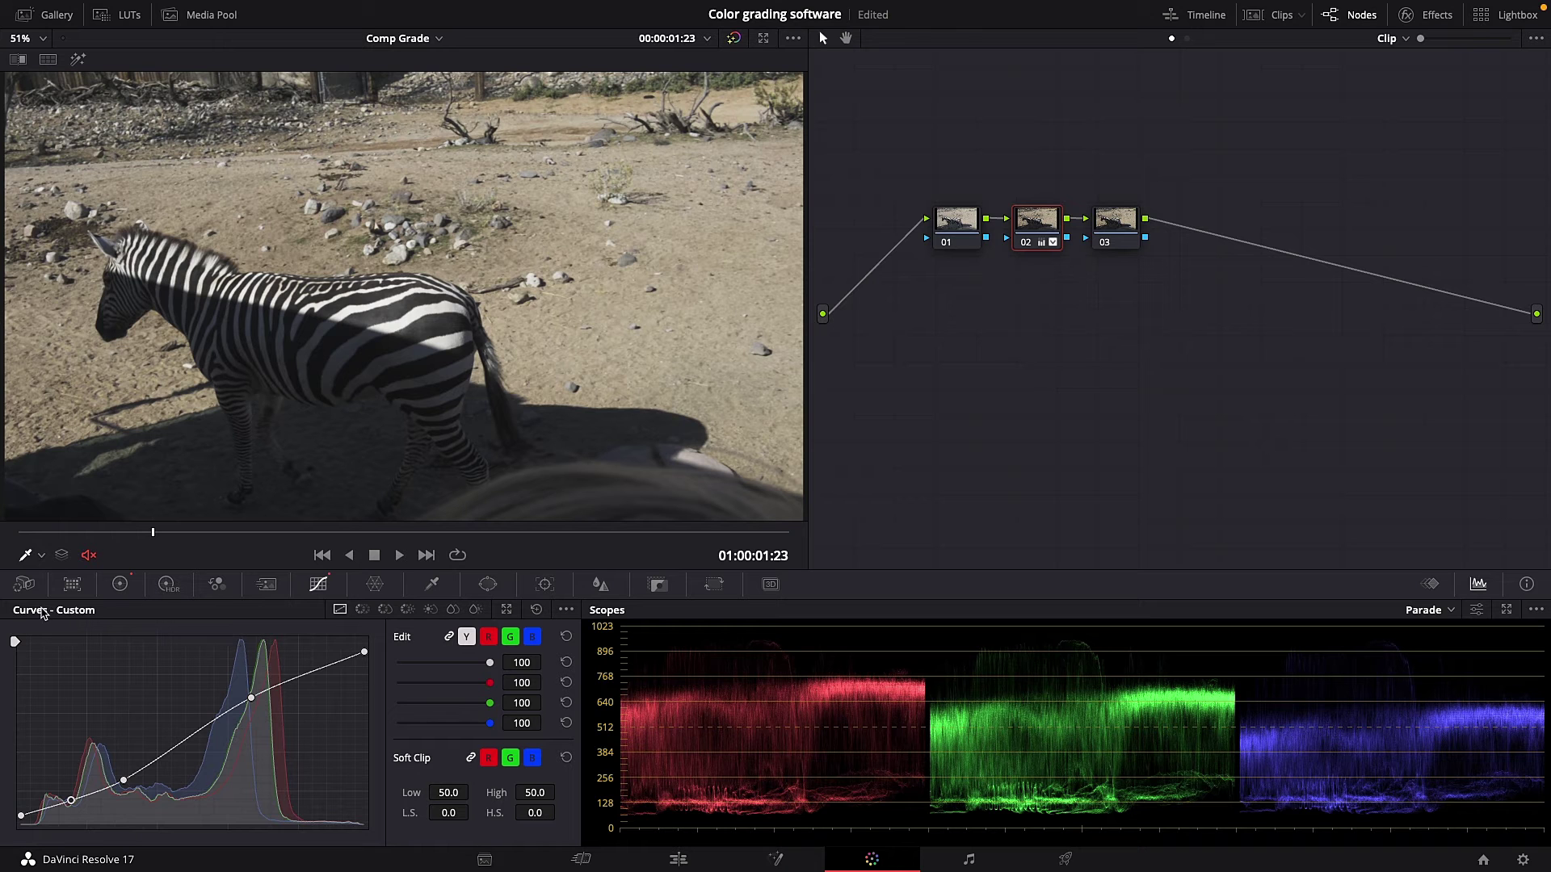
mouse_move(15, 643)
left_mouse_down()
mouse_move(16, 704)
mouse_move(17, 635)
left_mouse_up()
left_click_drag(21, 816, 17, 829)
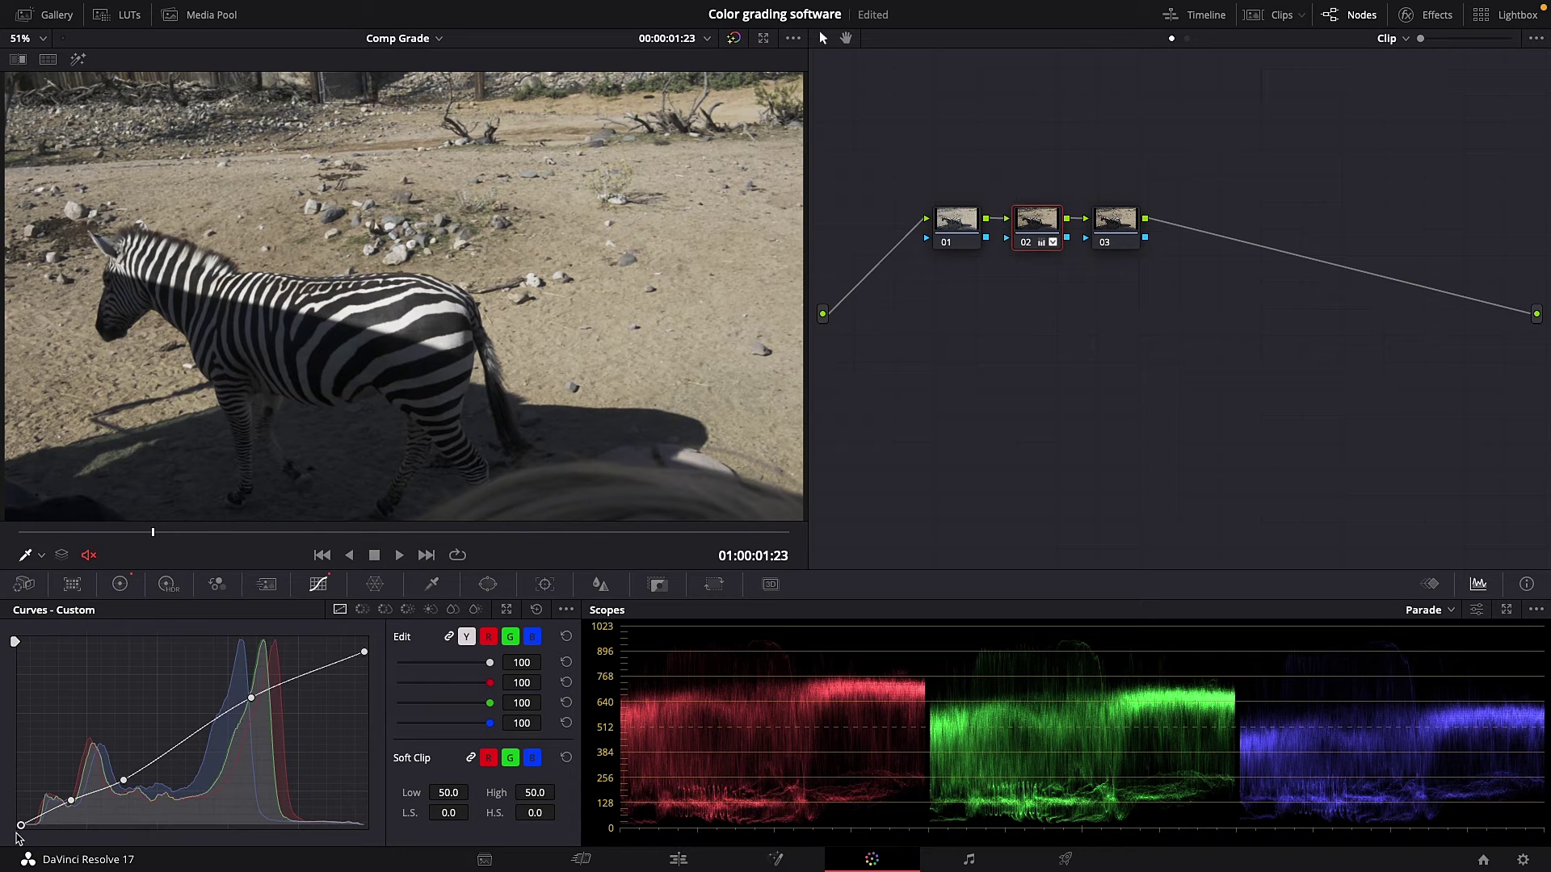
left_click_drag(71, 800, 63, 813)
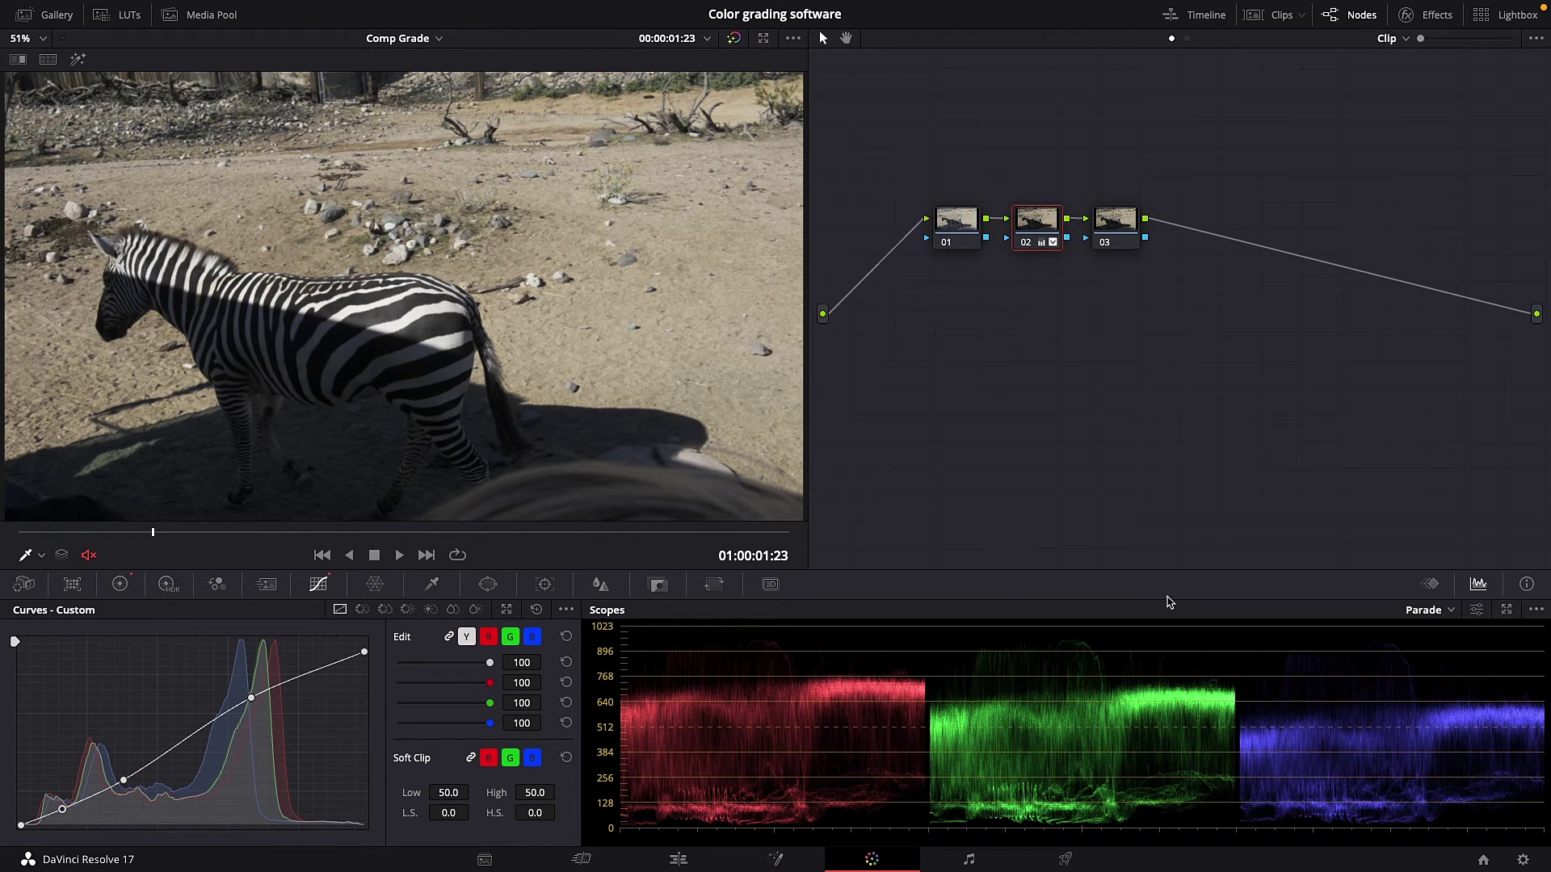
left_click(733, 41)
left_click(733, 42)
Apply the Fuji Vivid 8543 film emulation LUT to node 03.
left_click(1110, 243)
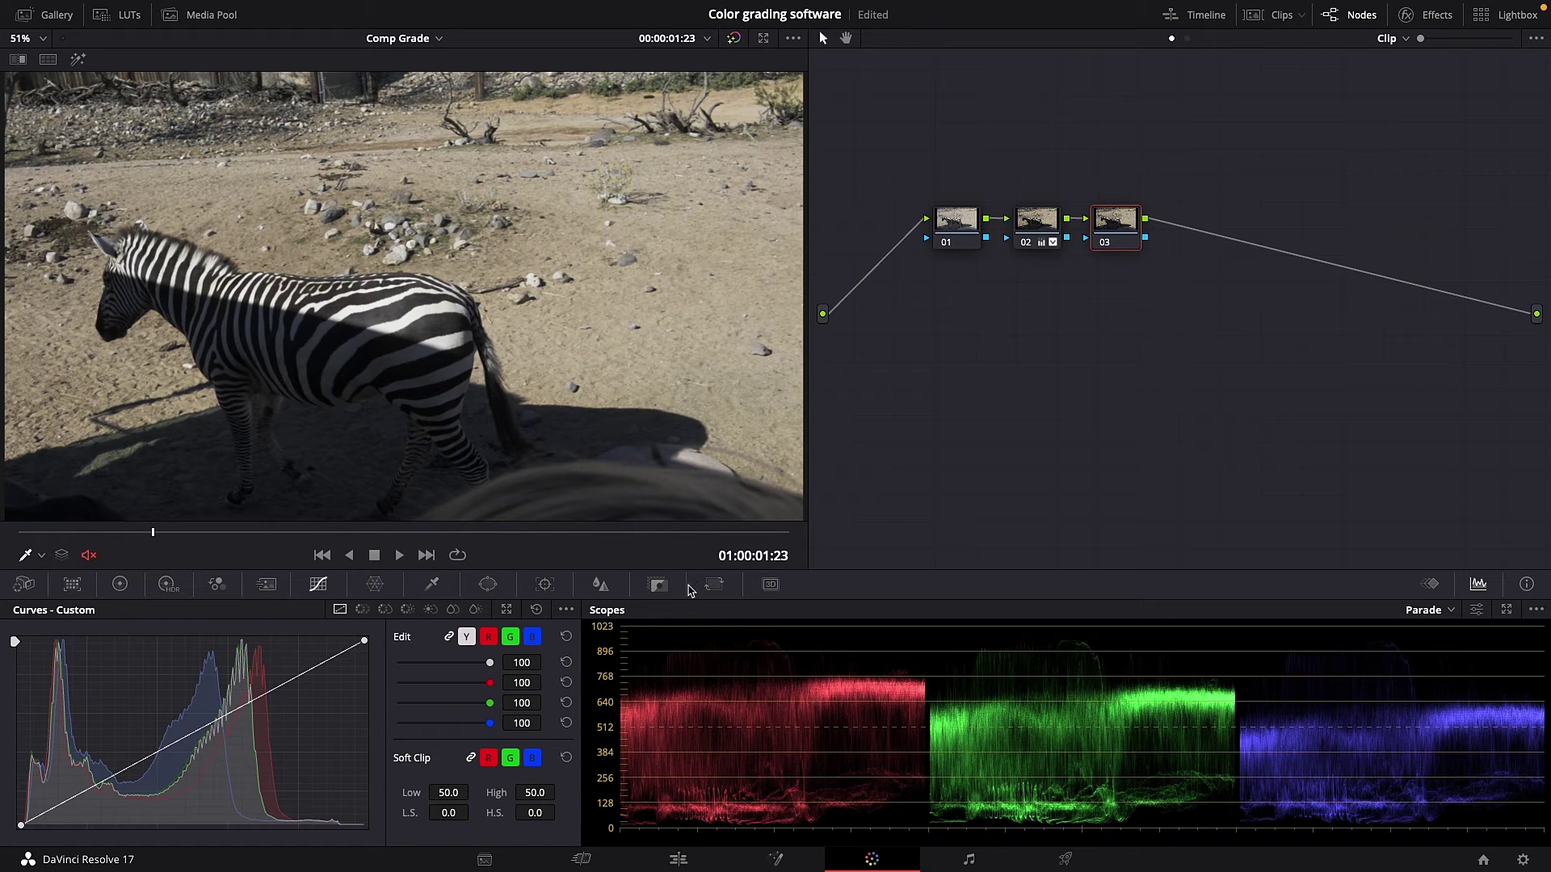
left_click(658, 585)
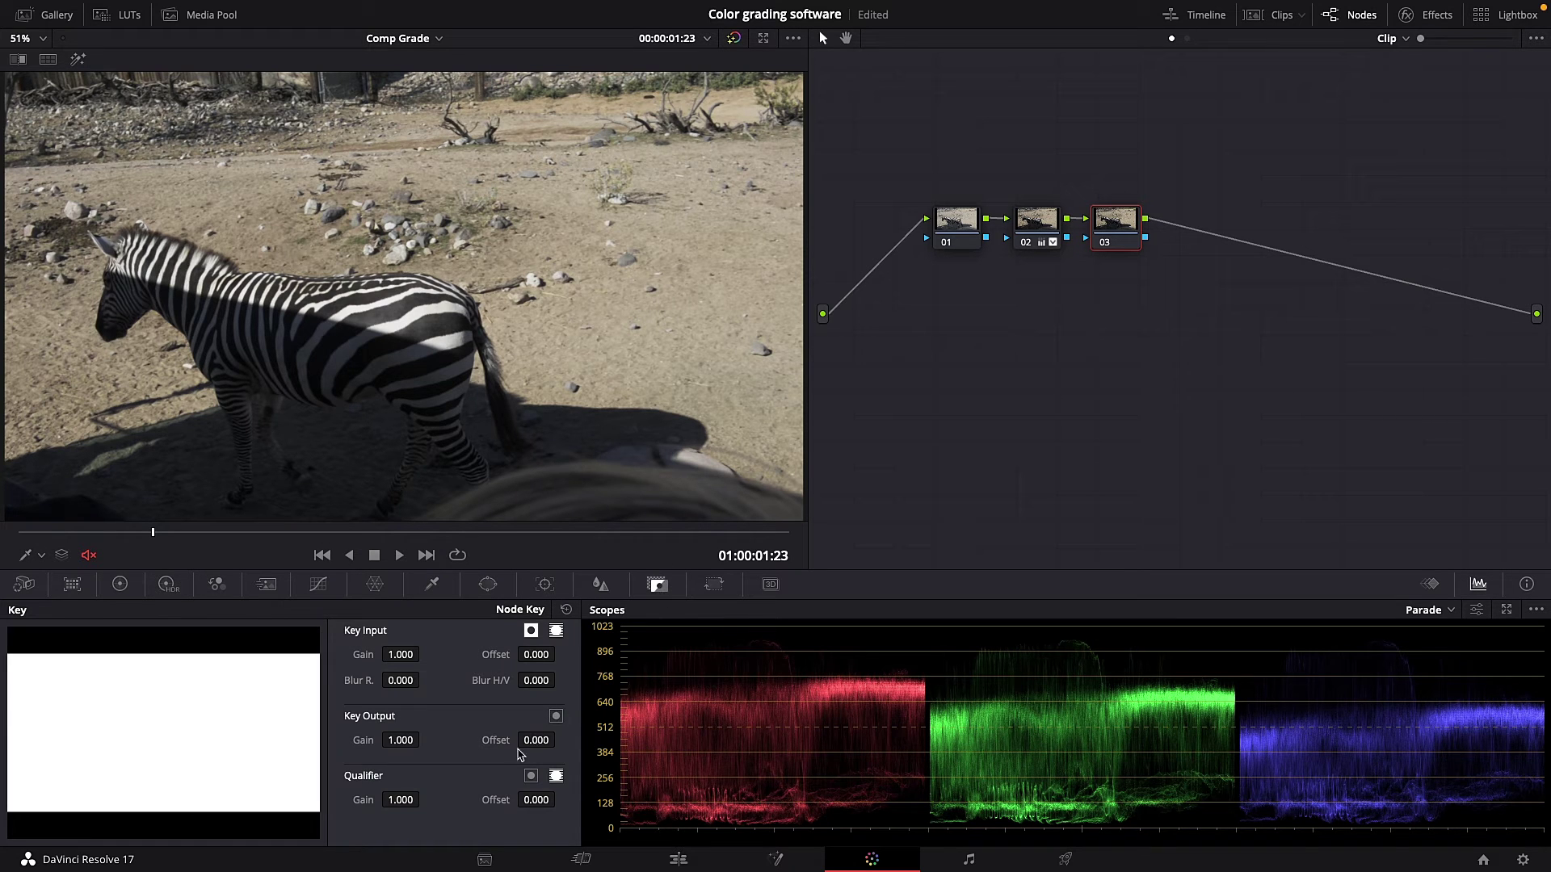
left_click_drag(394, 741, 394, 743)
type("1")
key("Return")
left_click(119, 15)
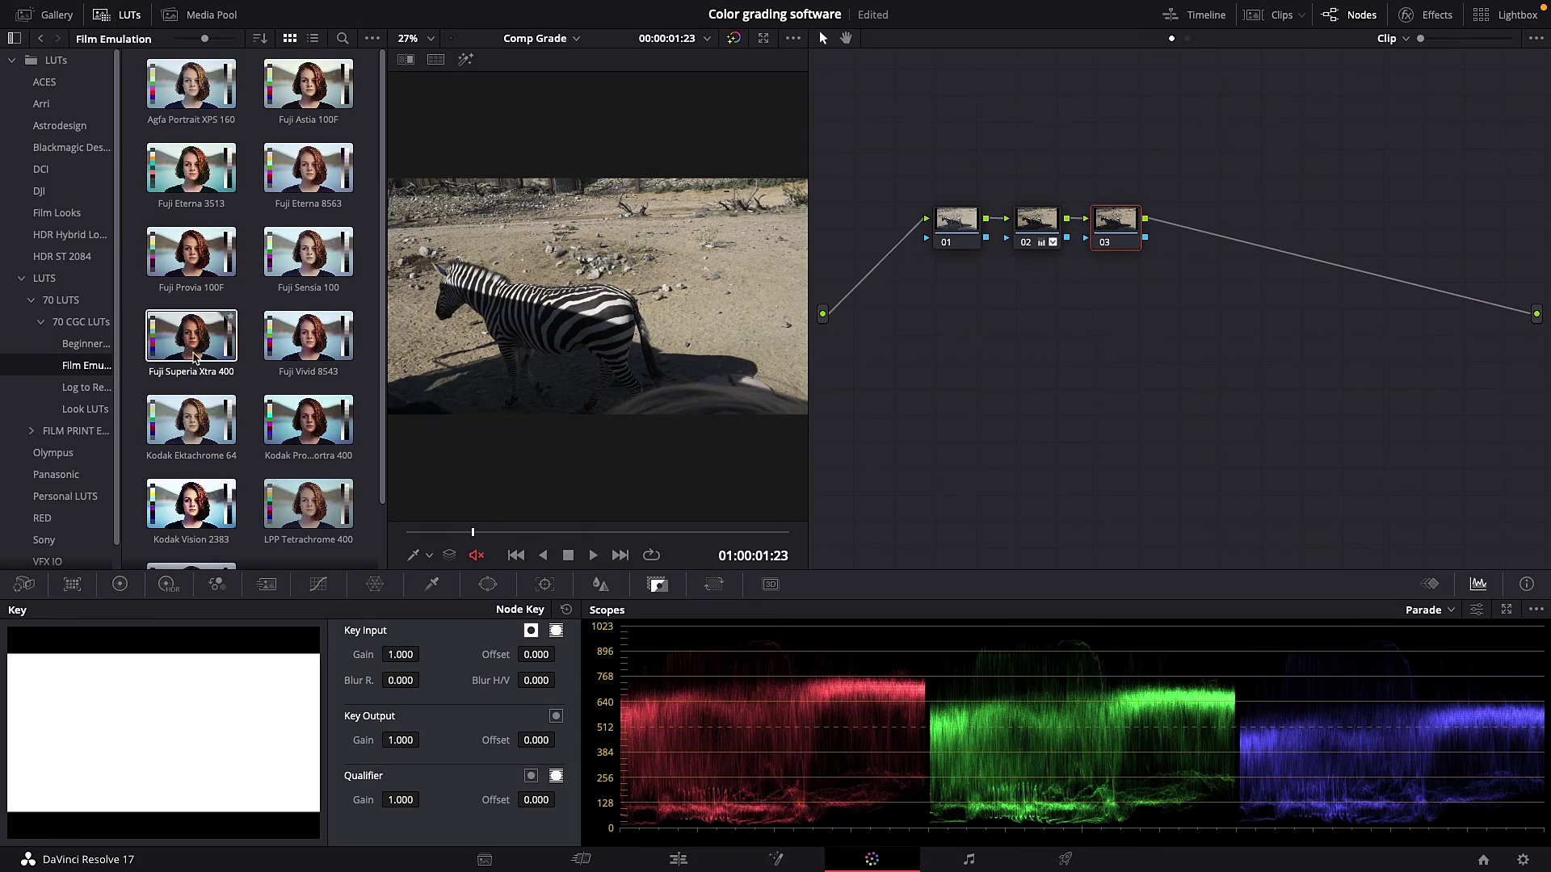
double_click(331, 336)
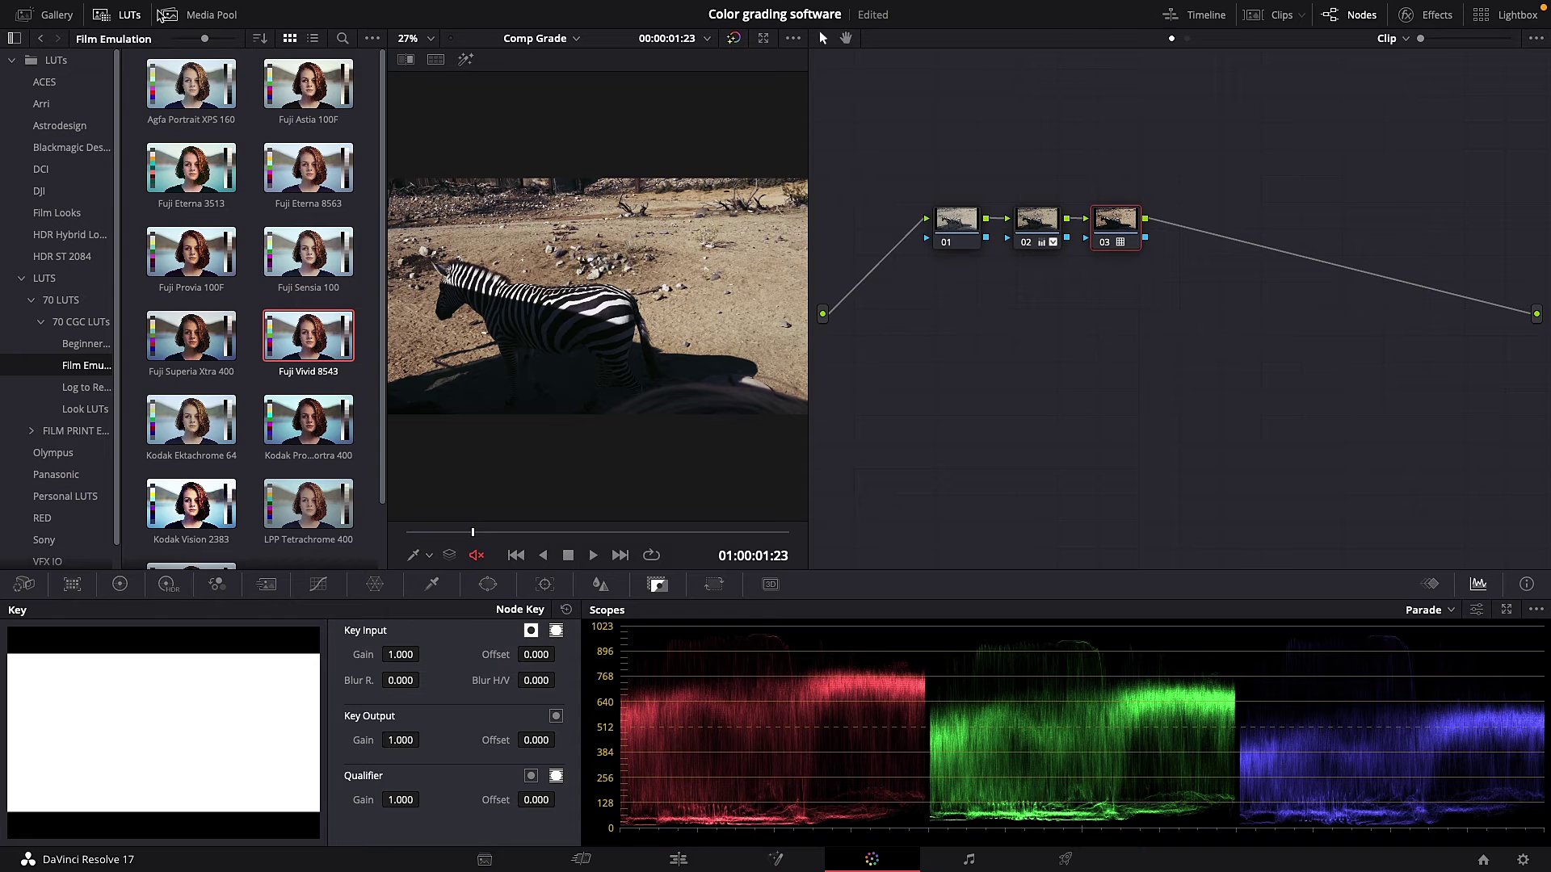
left_click(108, 15)
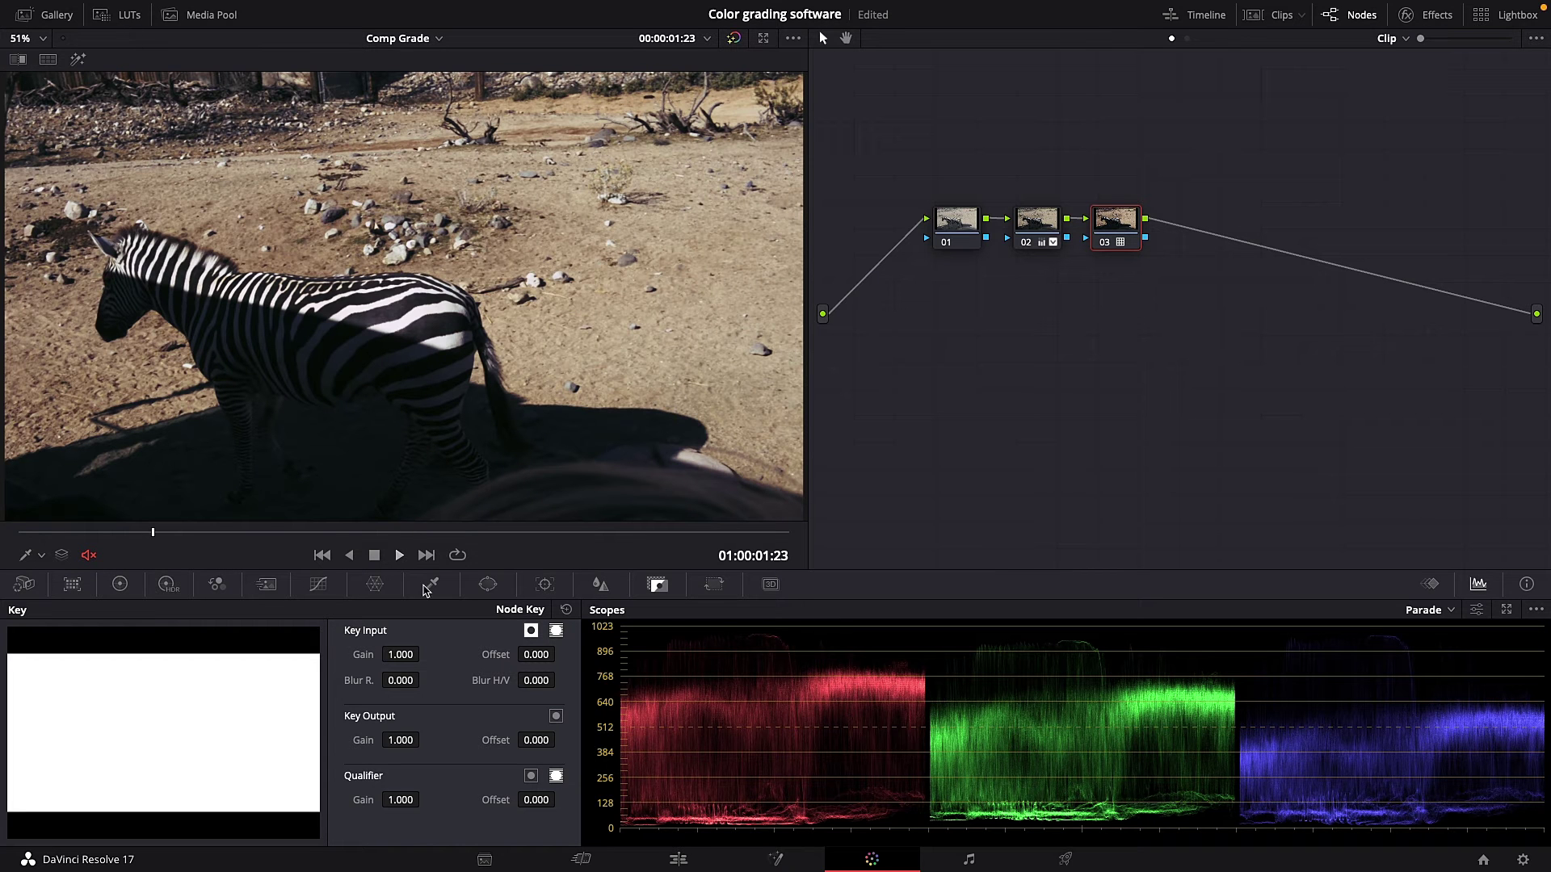
Set node 03's key output gain to 0.743 and compare the image with the node switched off and on.
left_click_drag(424, 740, 1266, 436)
left_click(401, 740)
type("0.743")
key("Return")
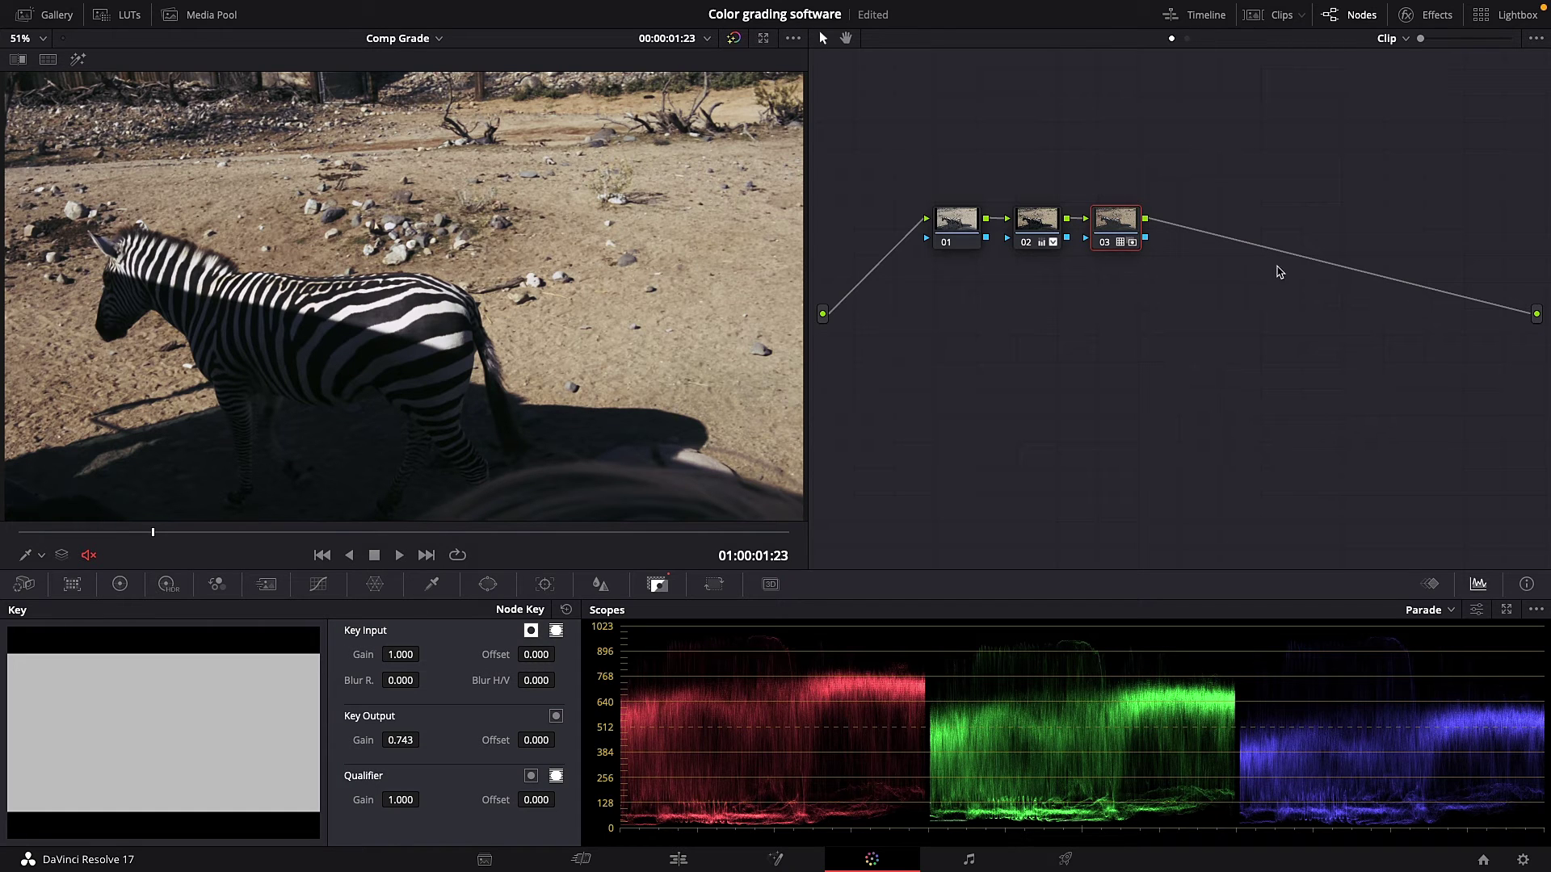
left_click(1105, 244)
left_click(1105, 244)
left_click(1105, 244)
left_click(1105, 244)
Tint node 03's lift towards teal, with red -0.04, green 0.01 and blue 0.02.
left_click(167, 585)
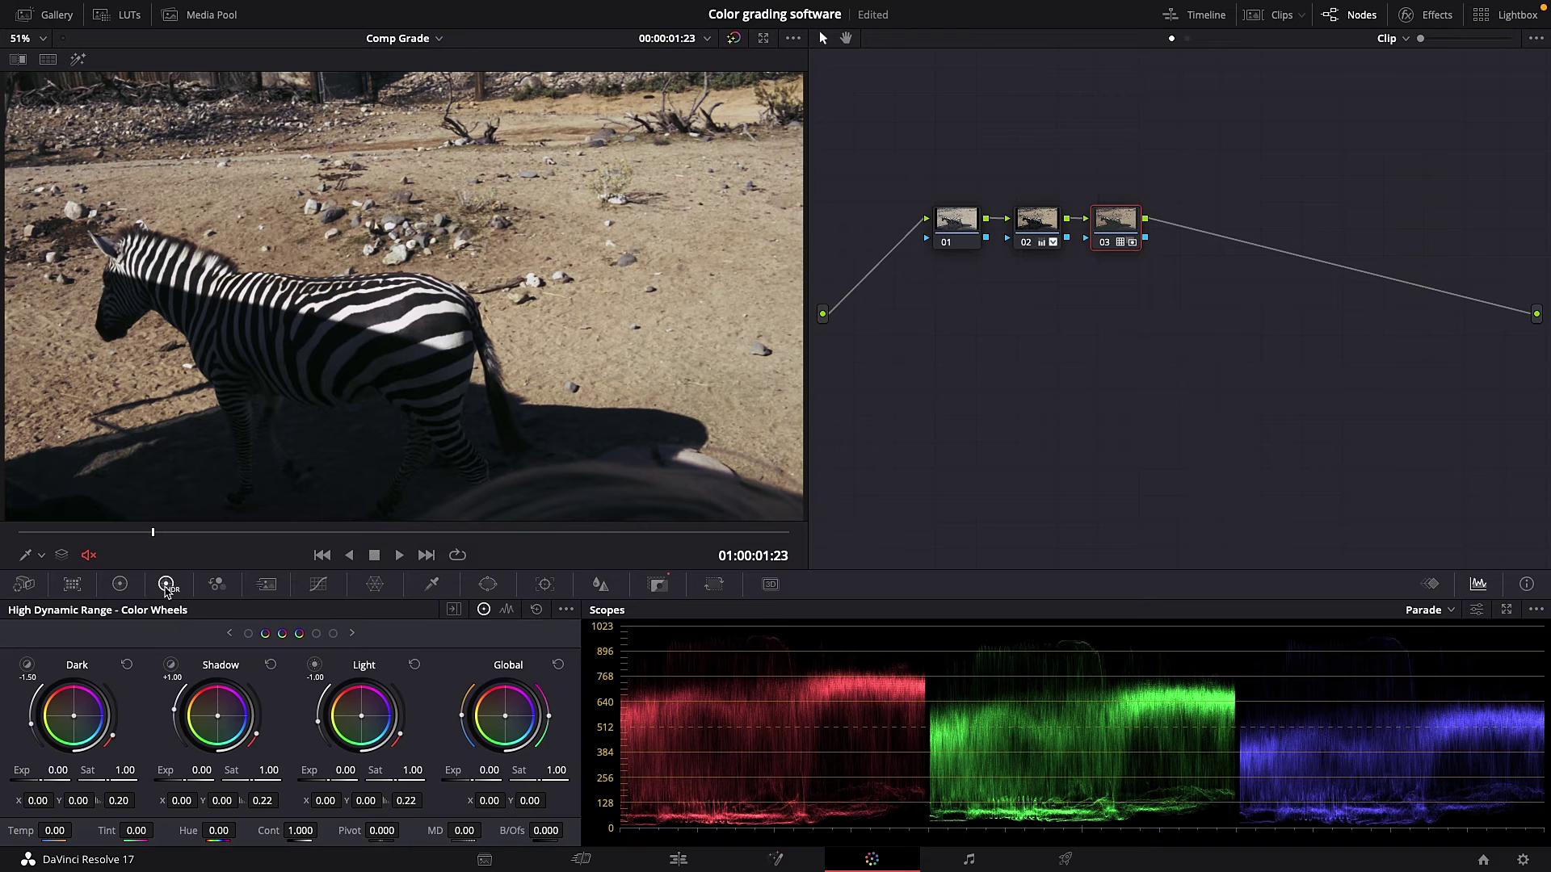
left_click(119, 586)
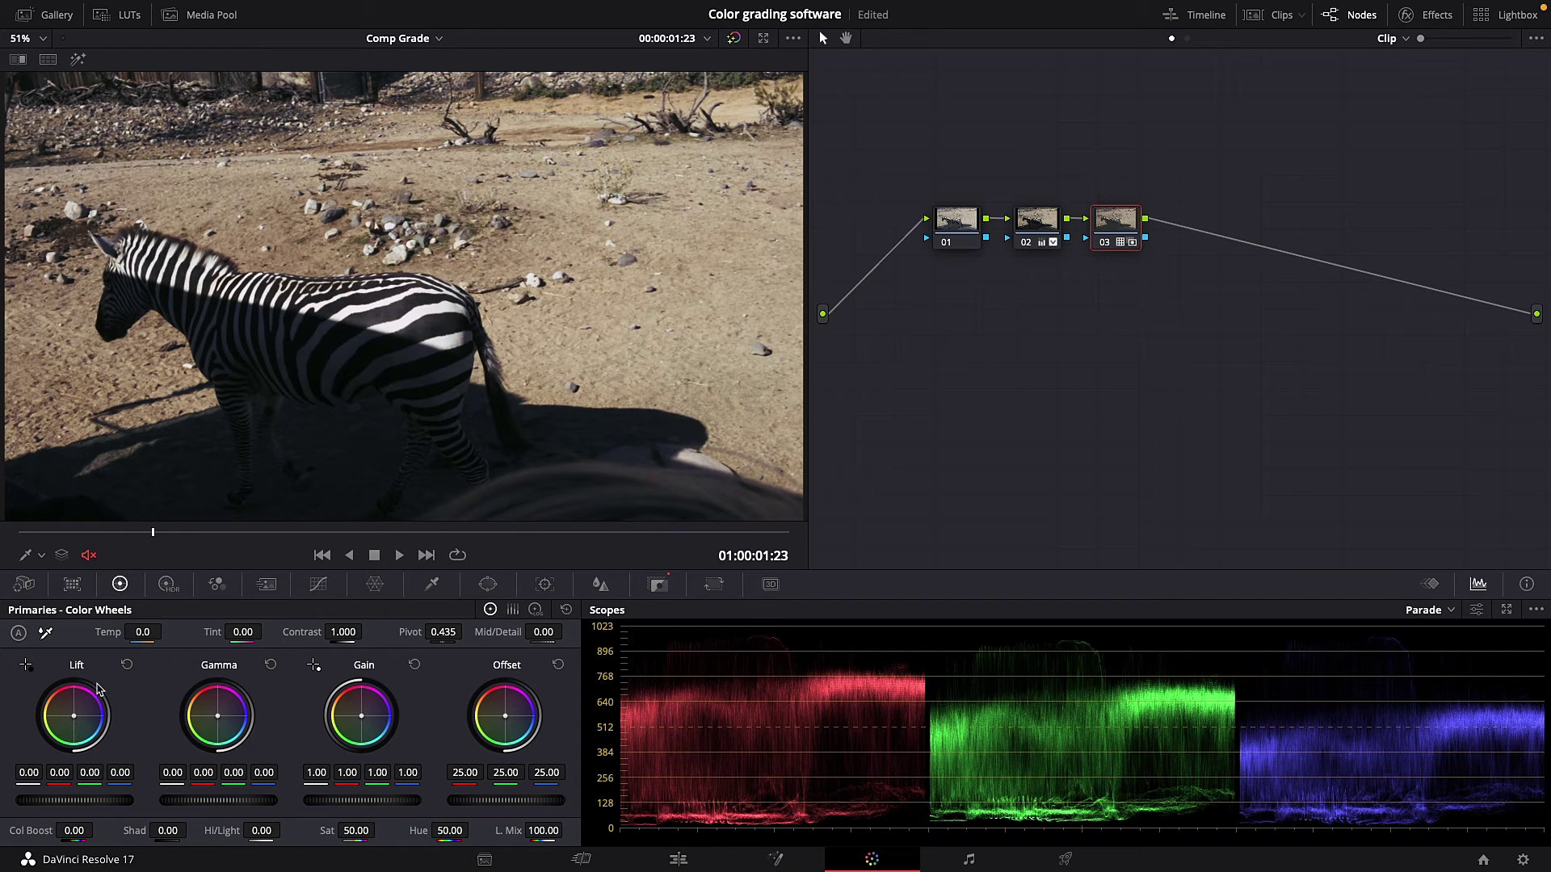
left_click_drag(56, 731, 60, 724)
left_click_drag(75, 716, 74, 718)
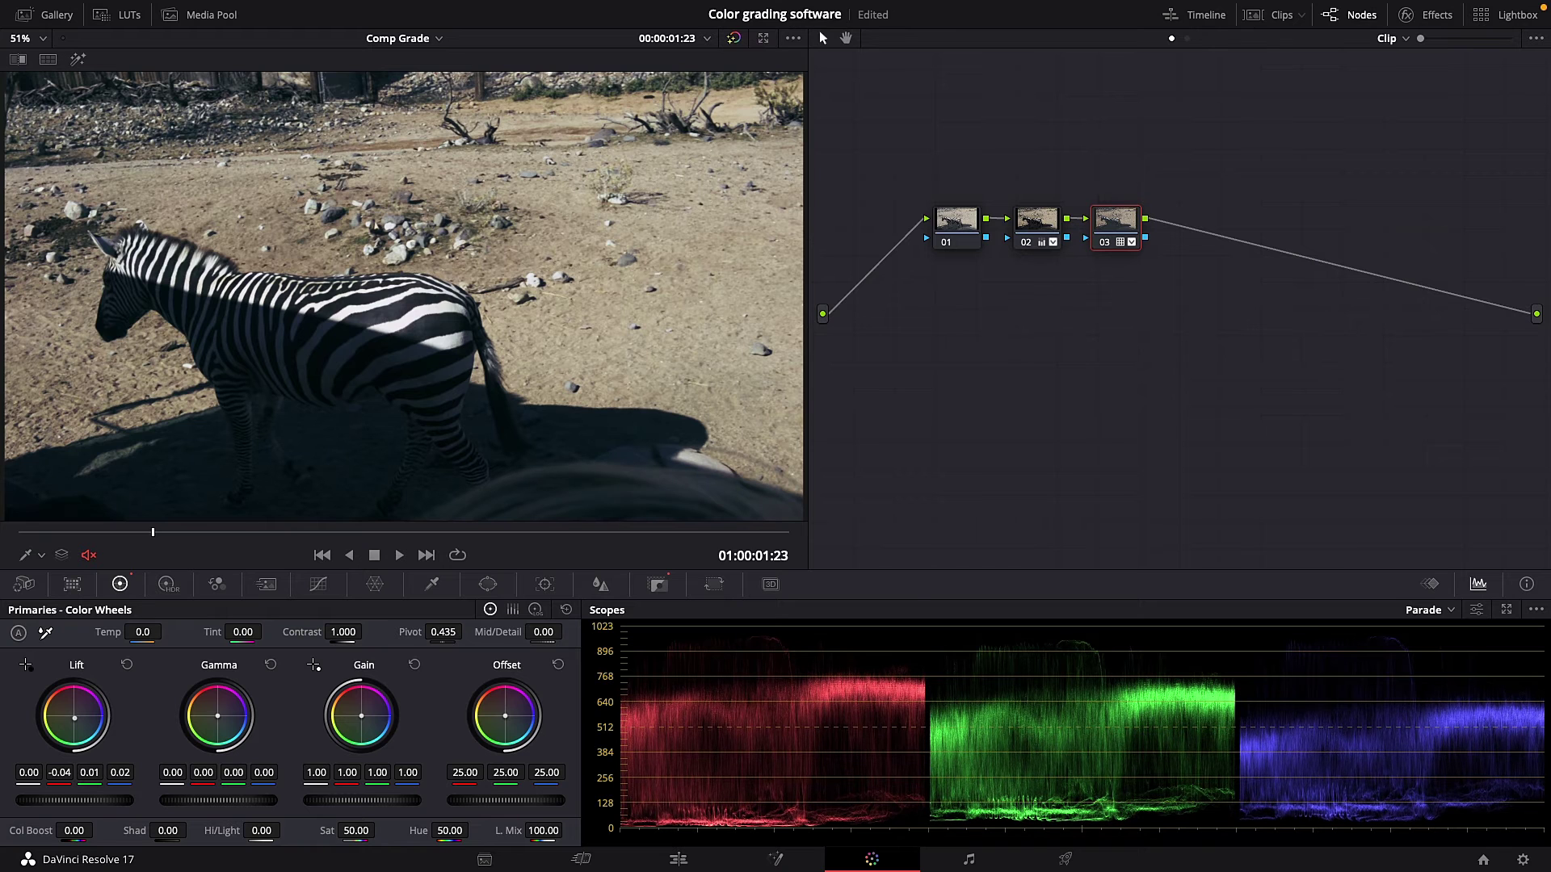
Warm node 03's gain to red 1.14, green 0.97 and blue 0.91, and set a neutral gamma of 0.02.
left_click_drag(219, 719, 219, 718)
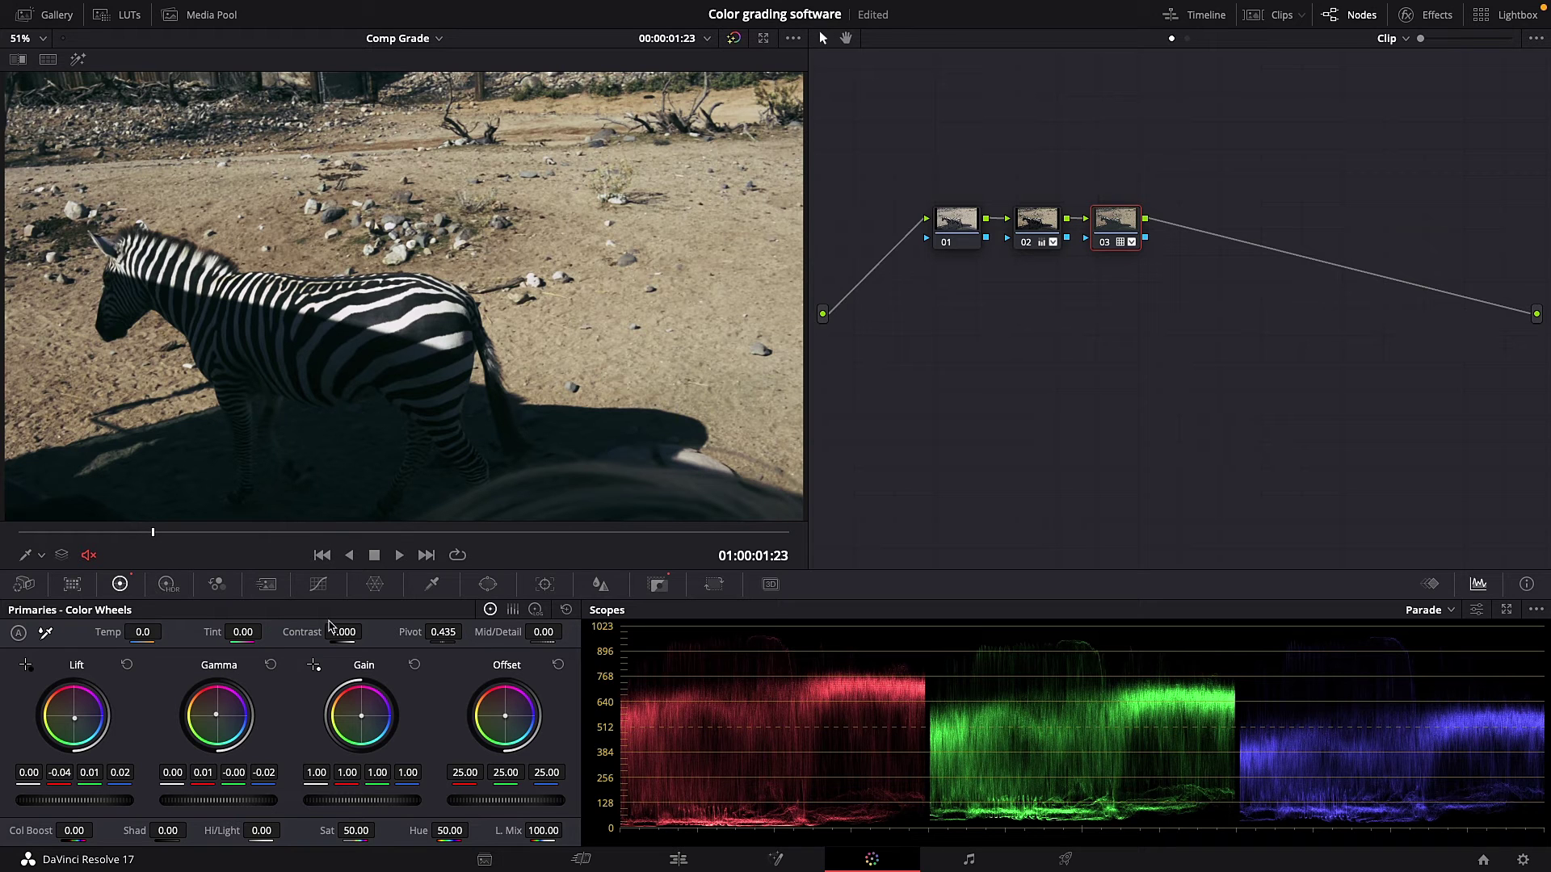
left_click_drag(361, 721, 360, 716)
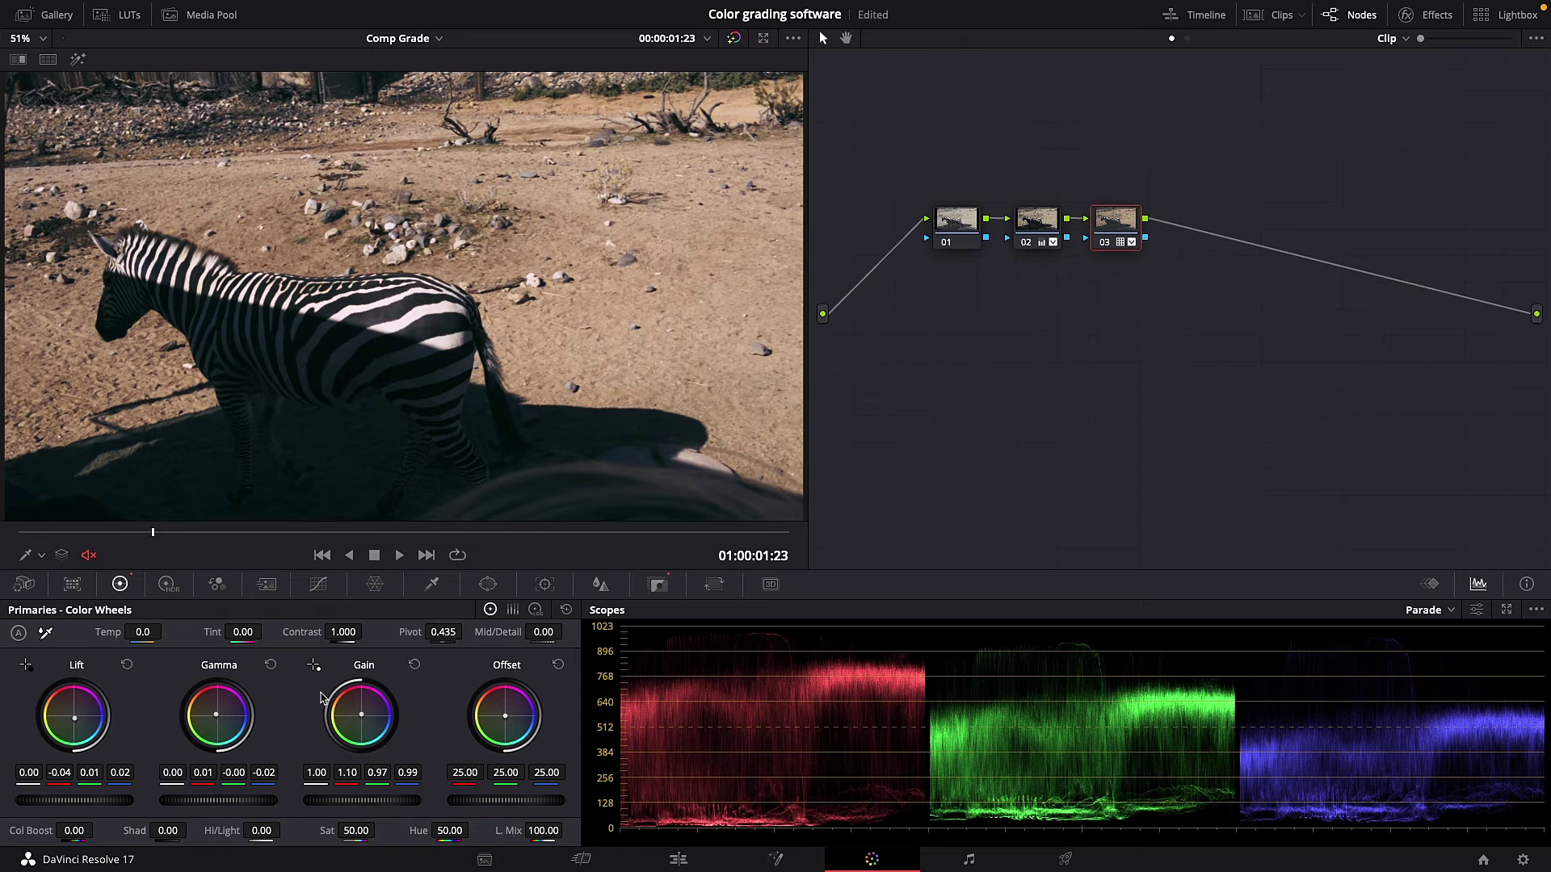
left_click(271, 666)
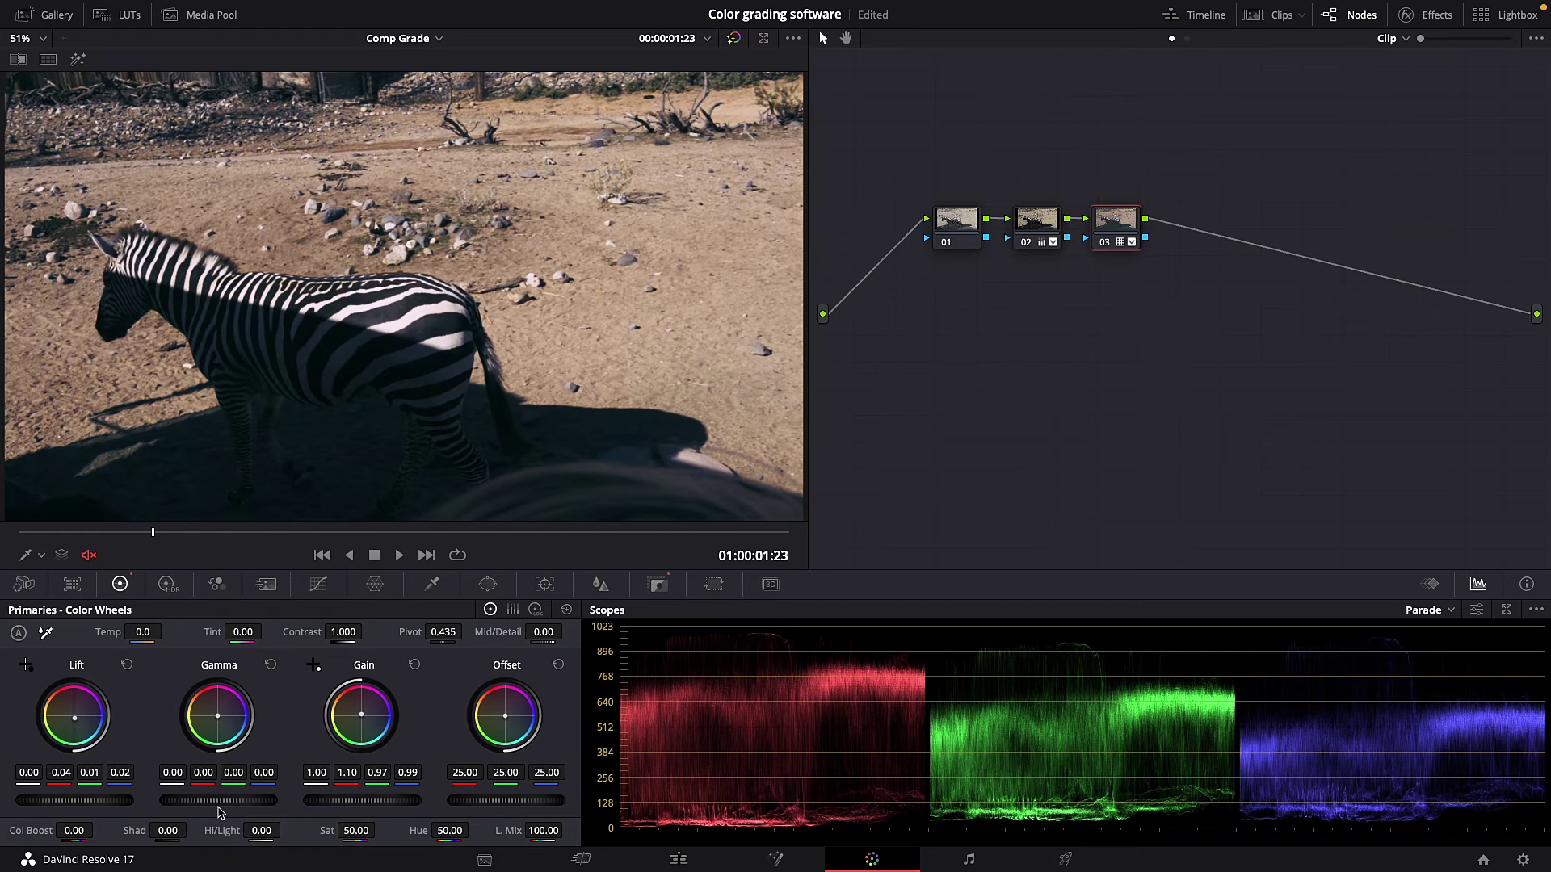
left_click_drag(219, 800, 223, 800)
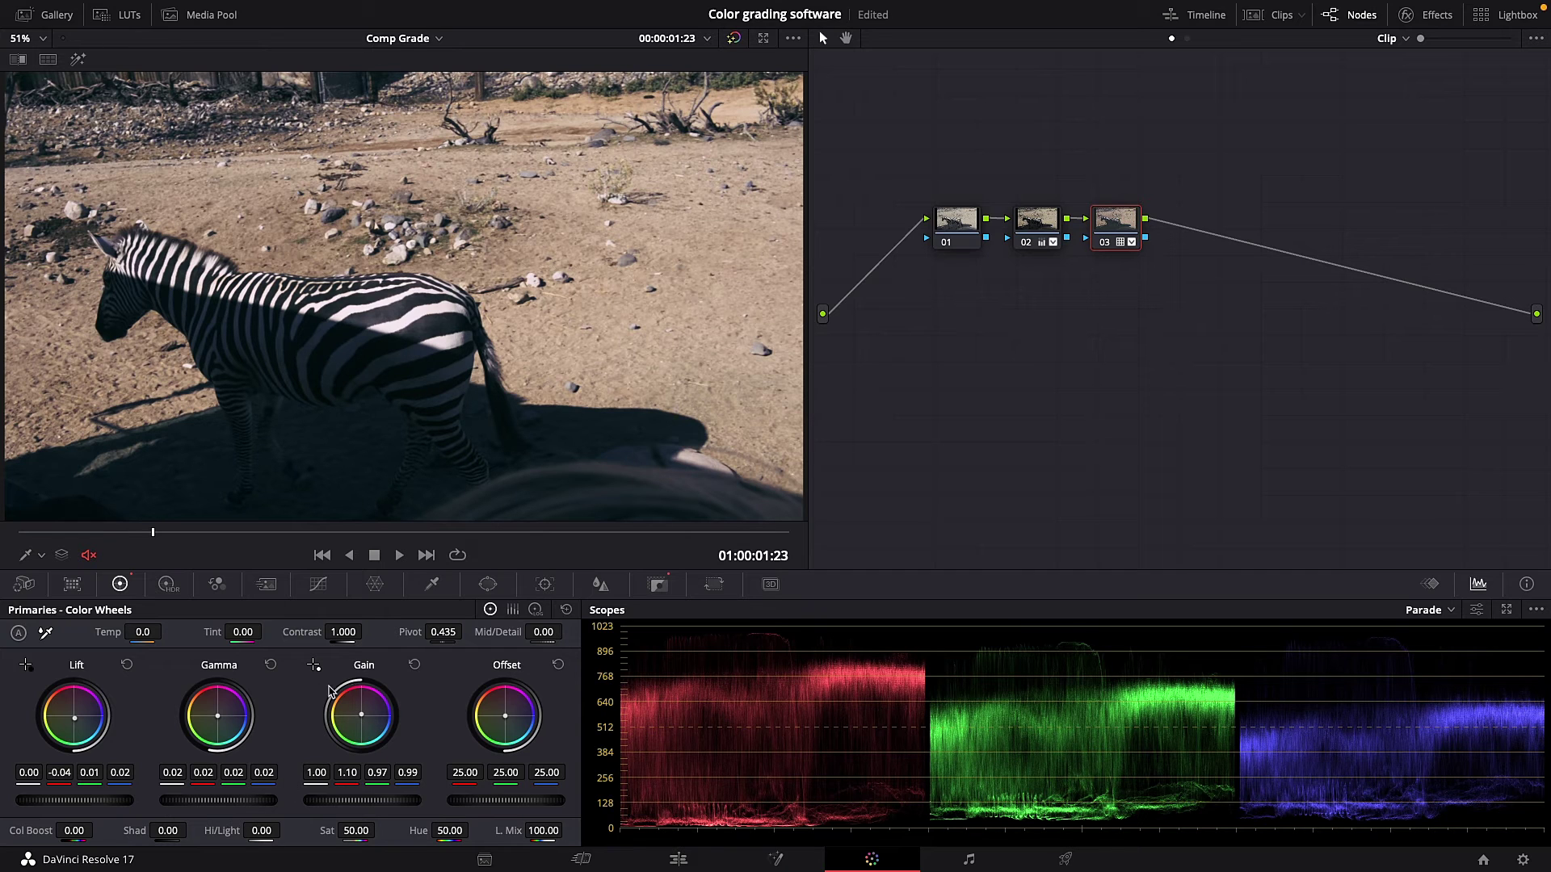
left_click_drag(362, 717, 360, 714)
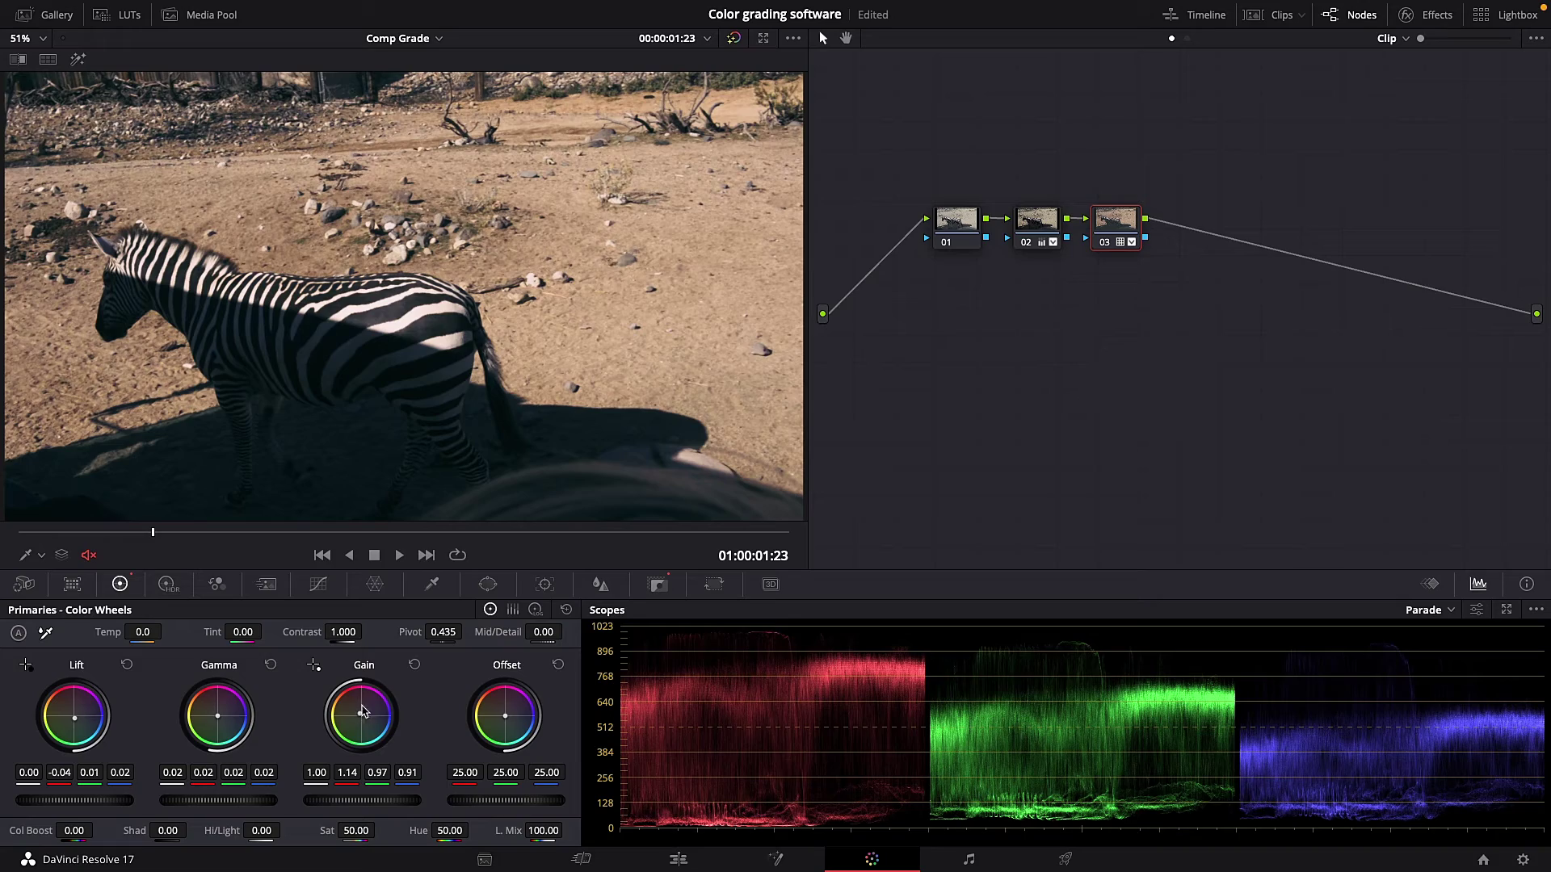
Play back the graded clip and park the playhead at 01:00:05:01.
left_click(398, 555)
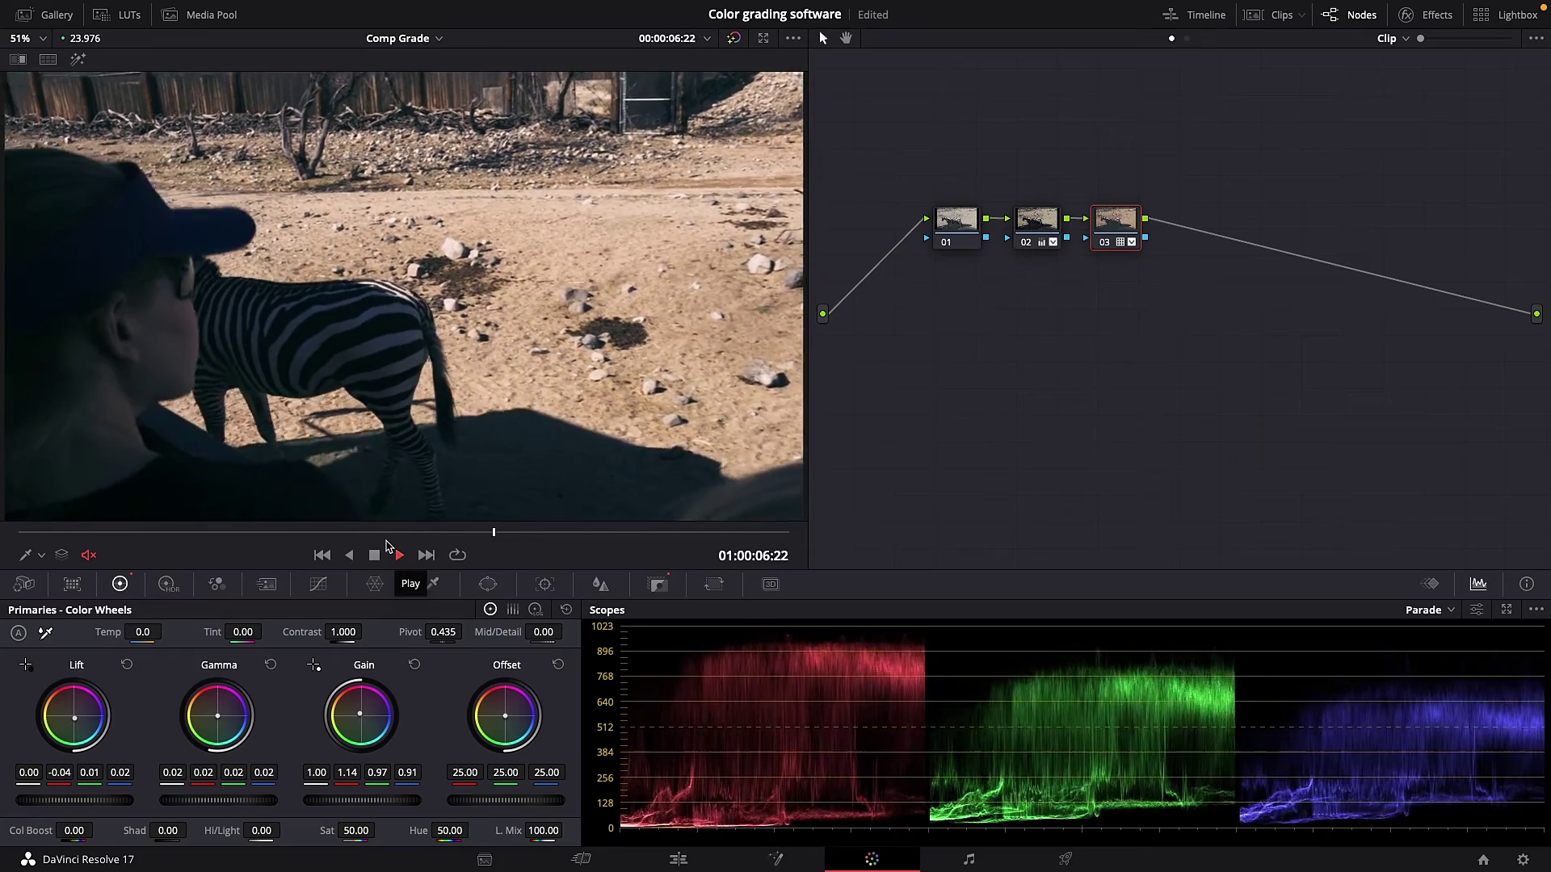
left_click(398, 556)
left_click_drag(402, 533, 365, 533)
left_click(677, 861)
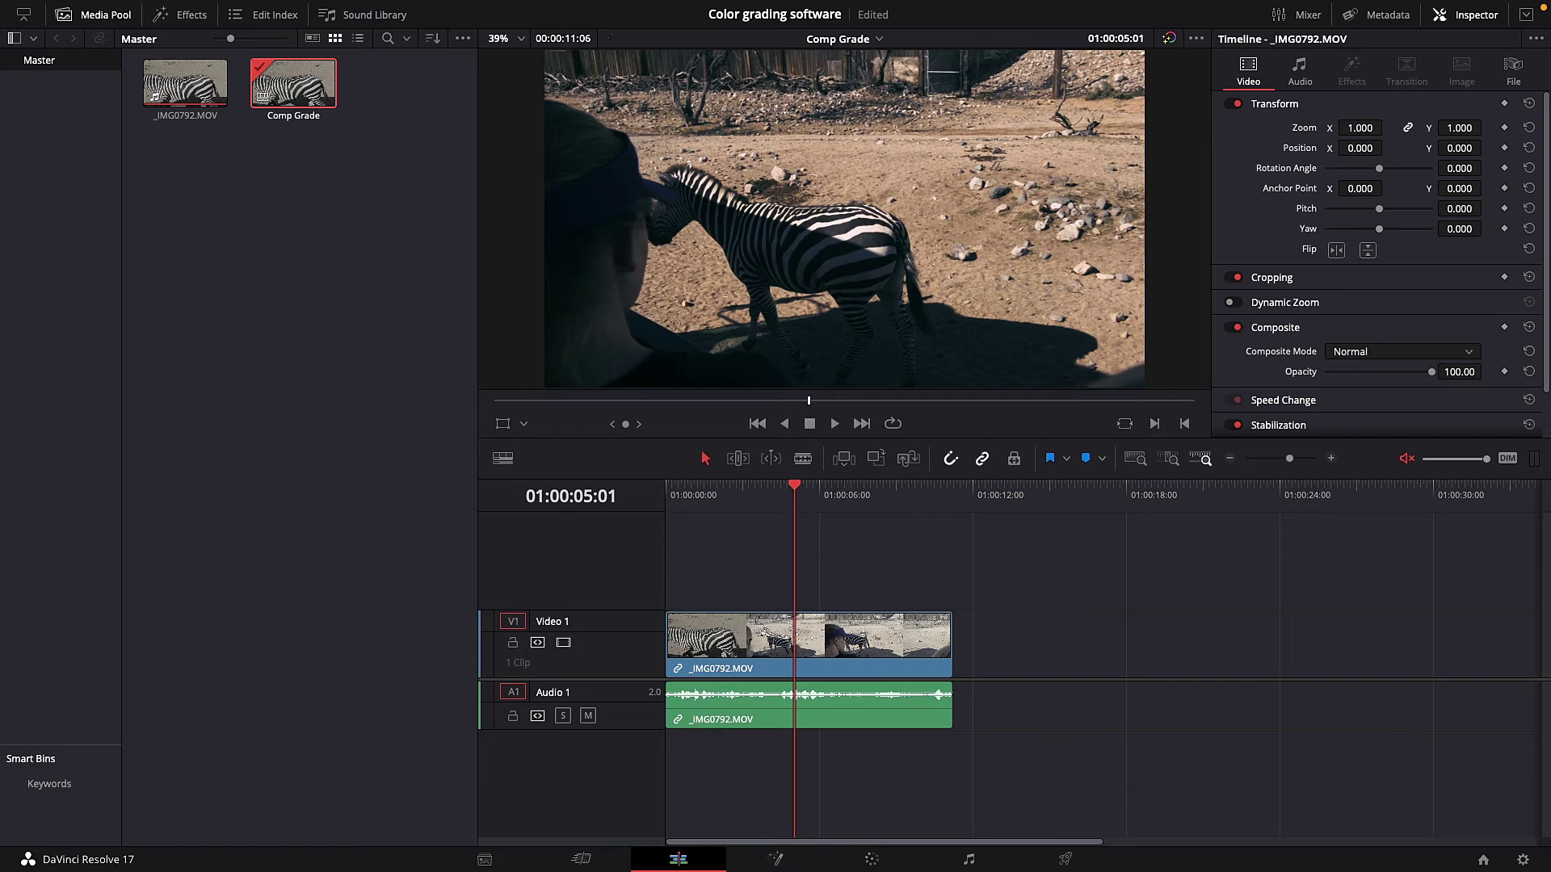
left_click(179, 15)
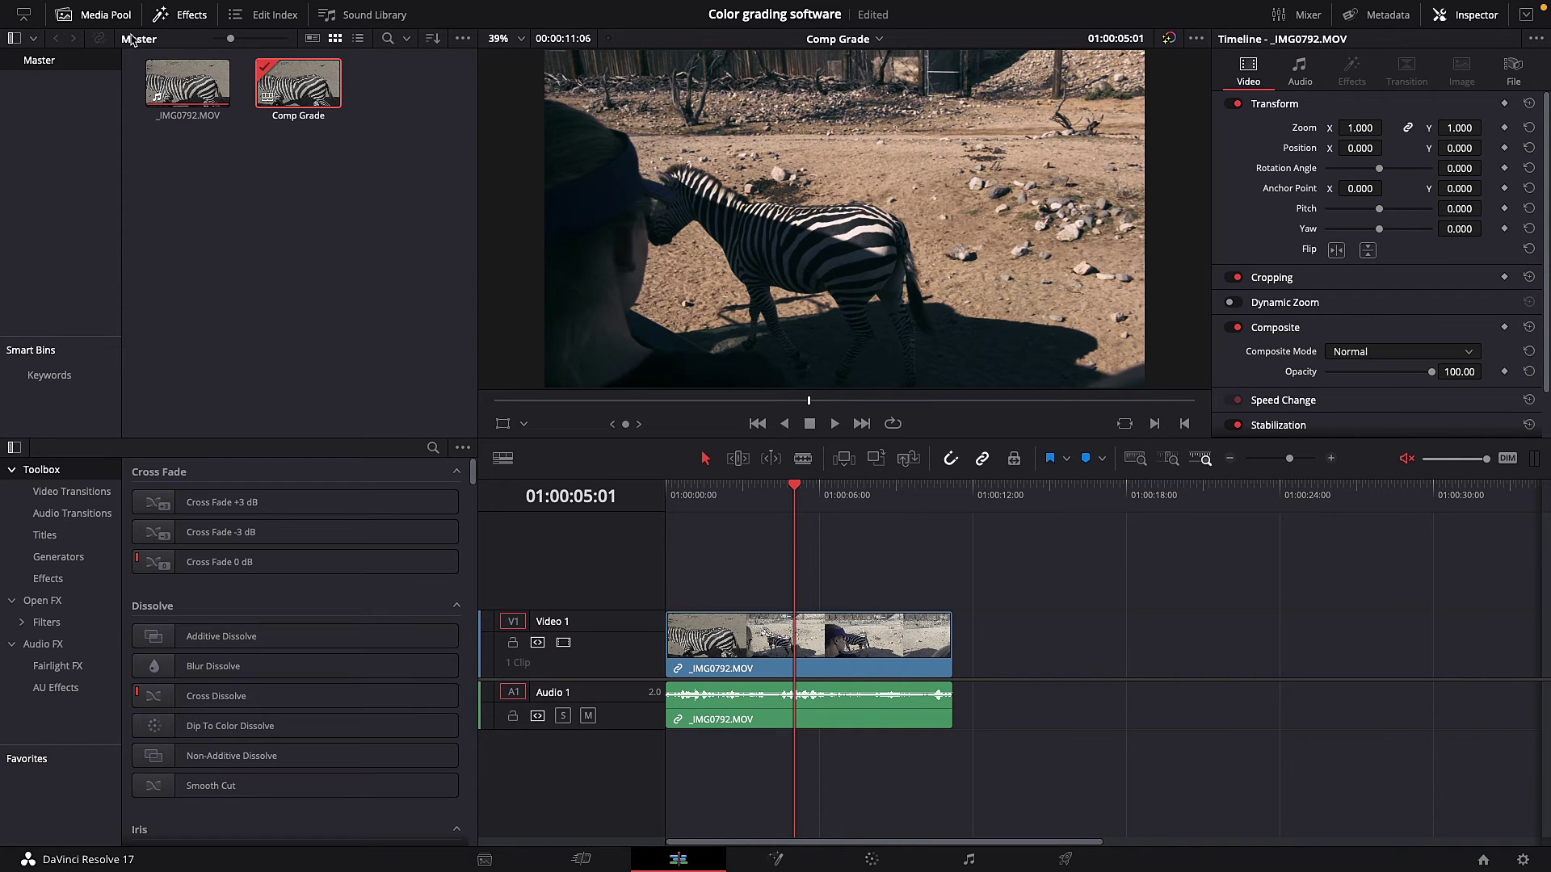
left_click(165, 16)
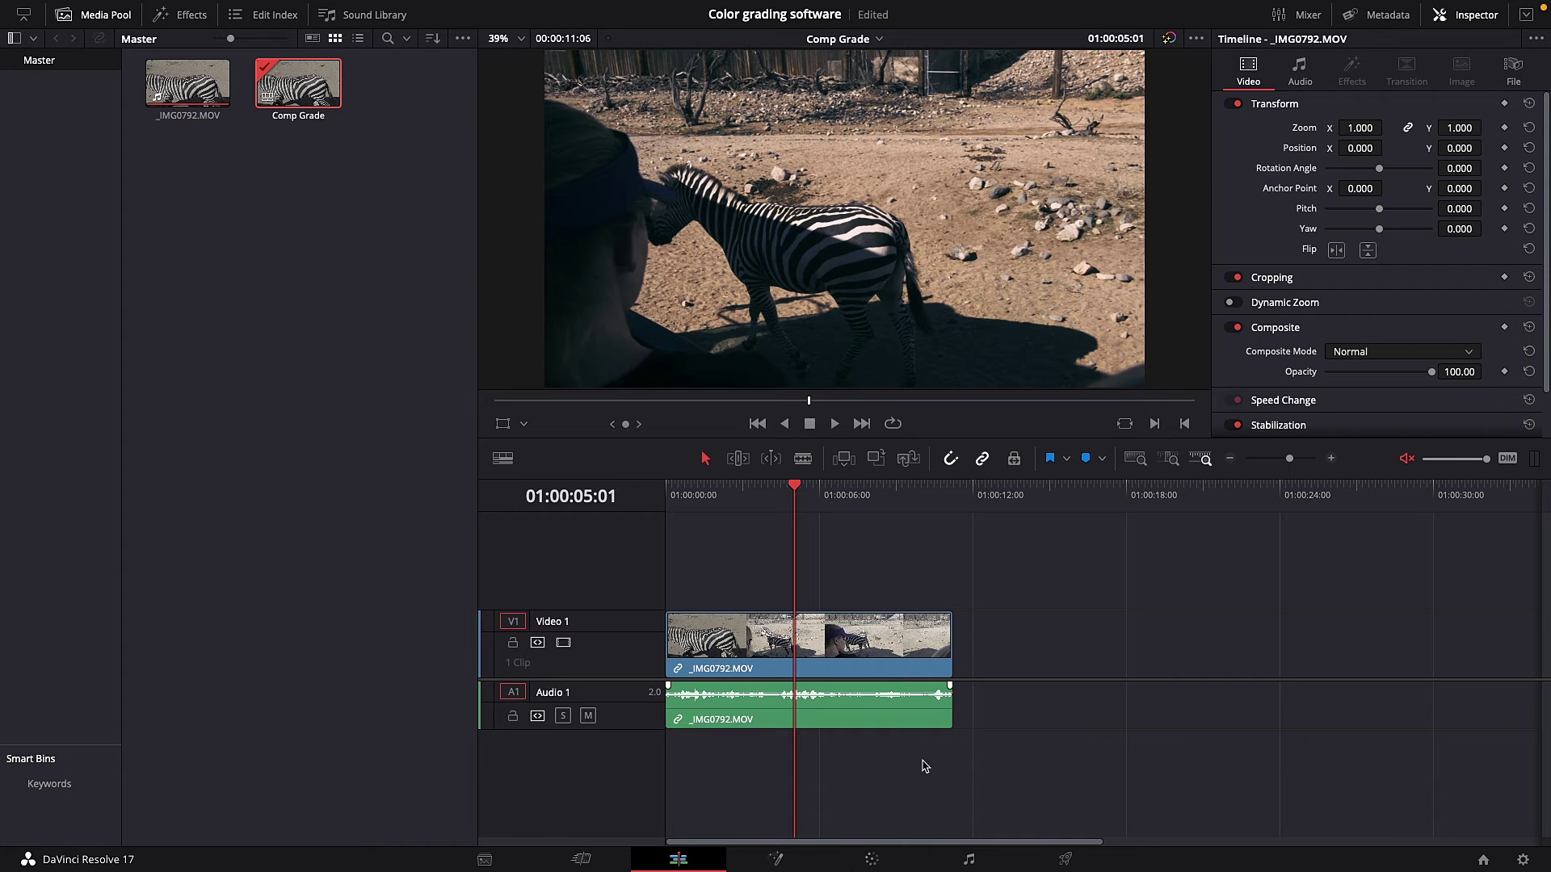
left_click(872, 860)
Look through the Resolve FX library on the Color page, from the blur effects down to the texture effects.
right_click(1312, 92)
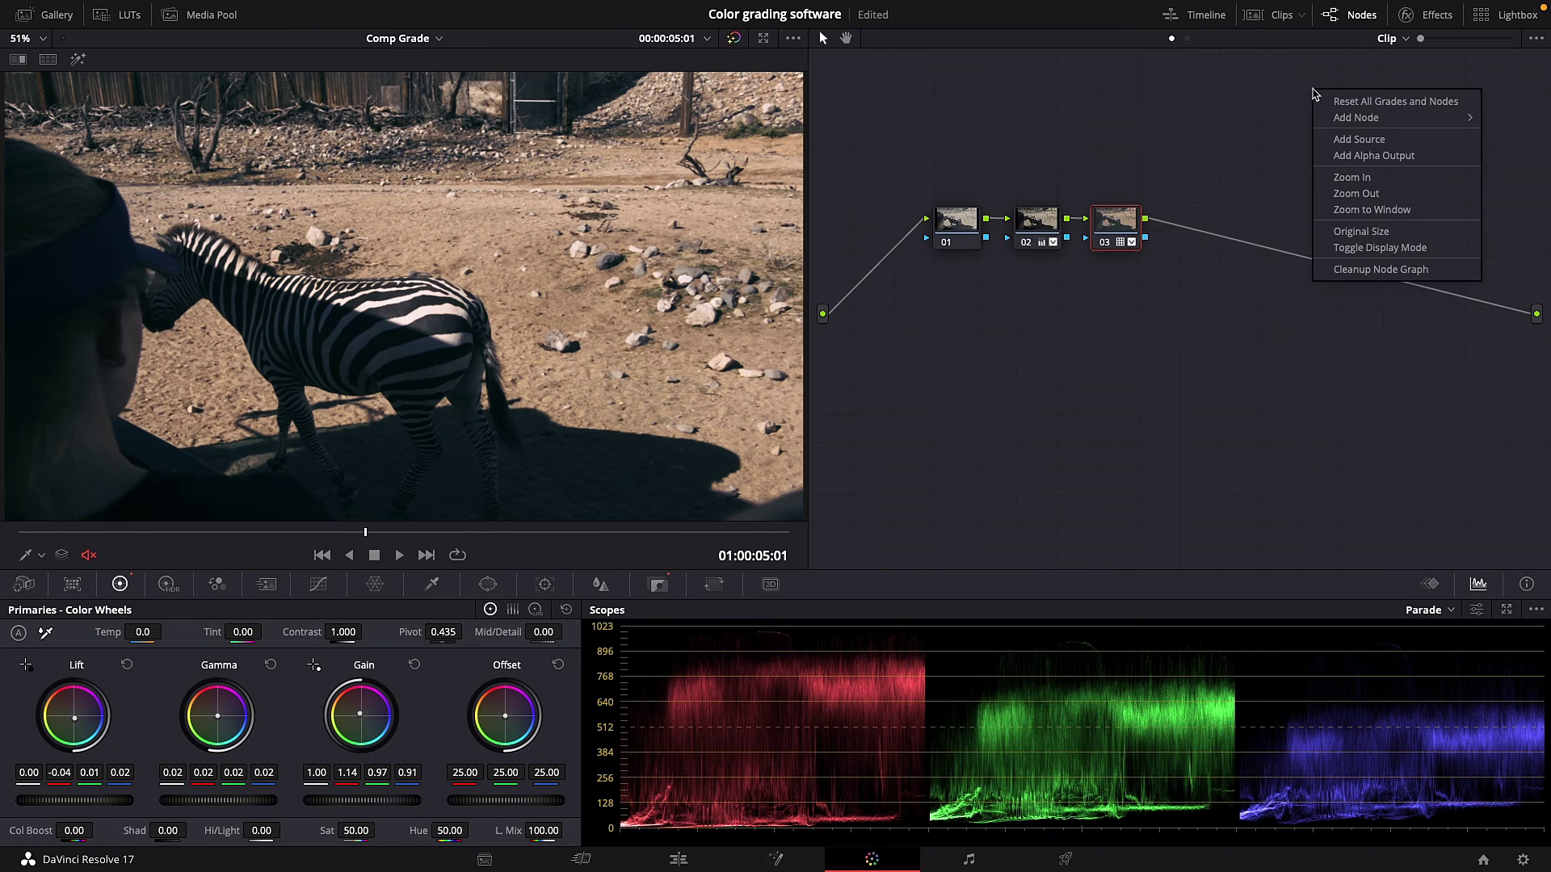
left_click(1393, 18)
left_click(1394, 18)
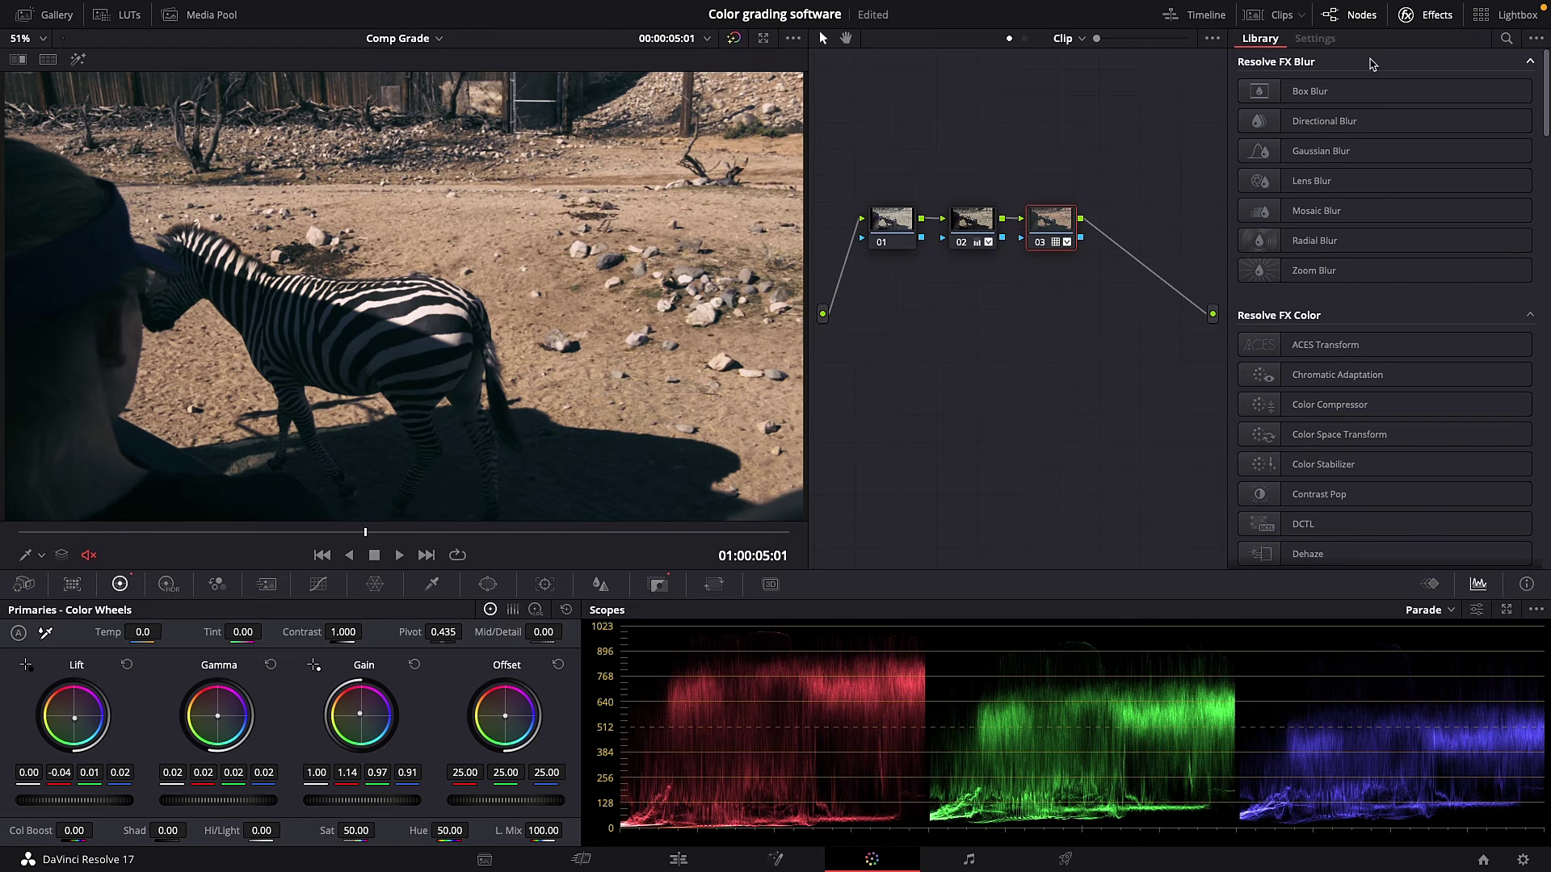
scroll(1365, 368, "down", 5)
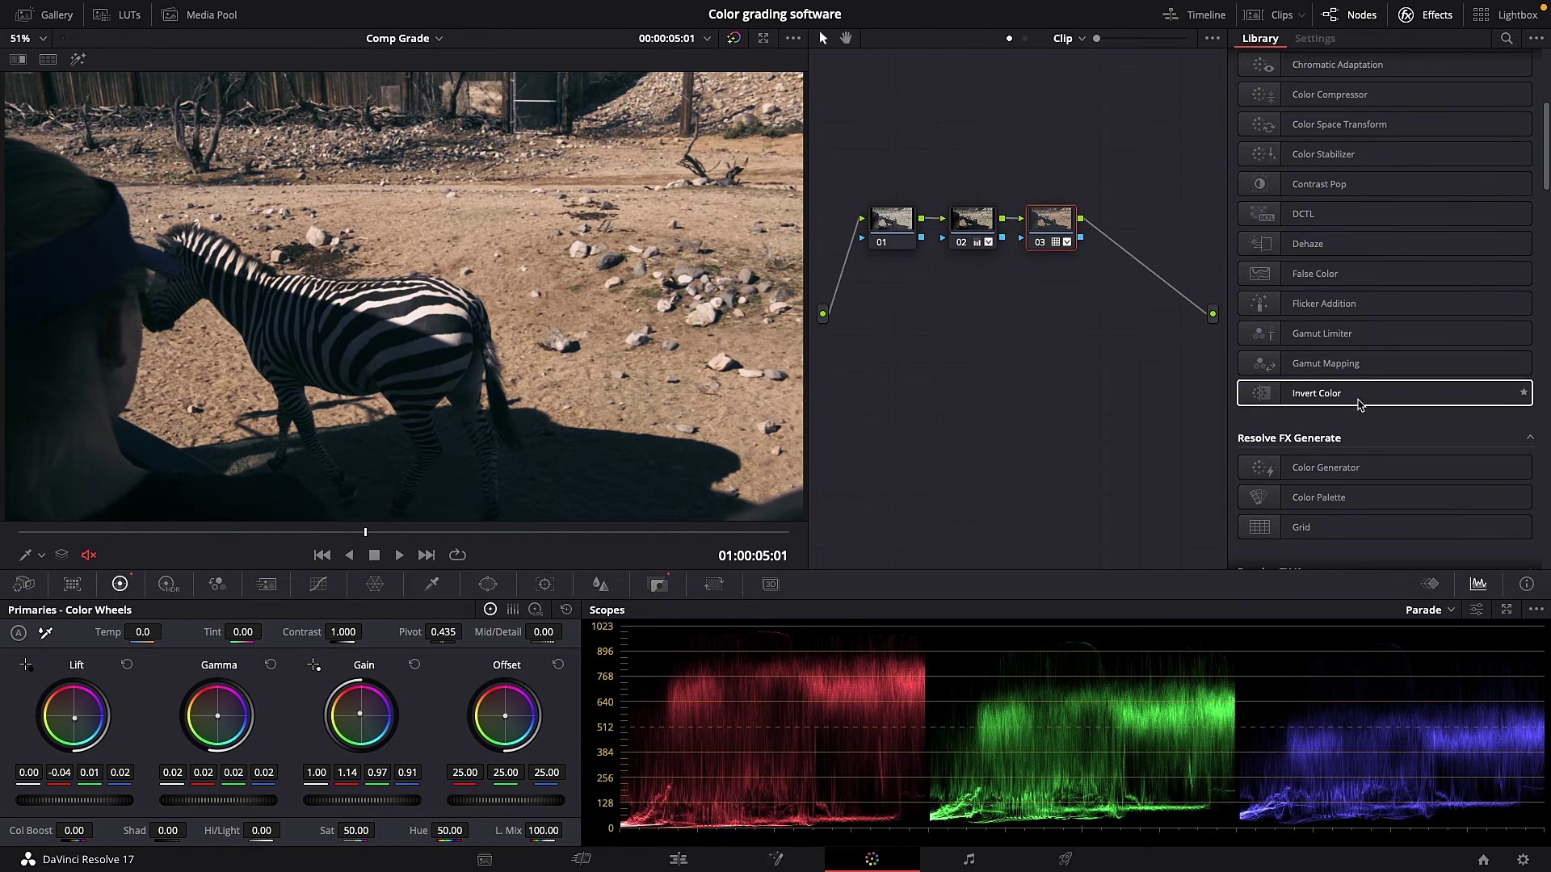
scroll(1389, 407, "down", 5)
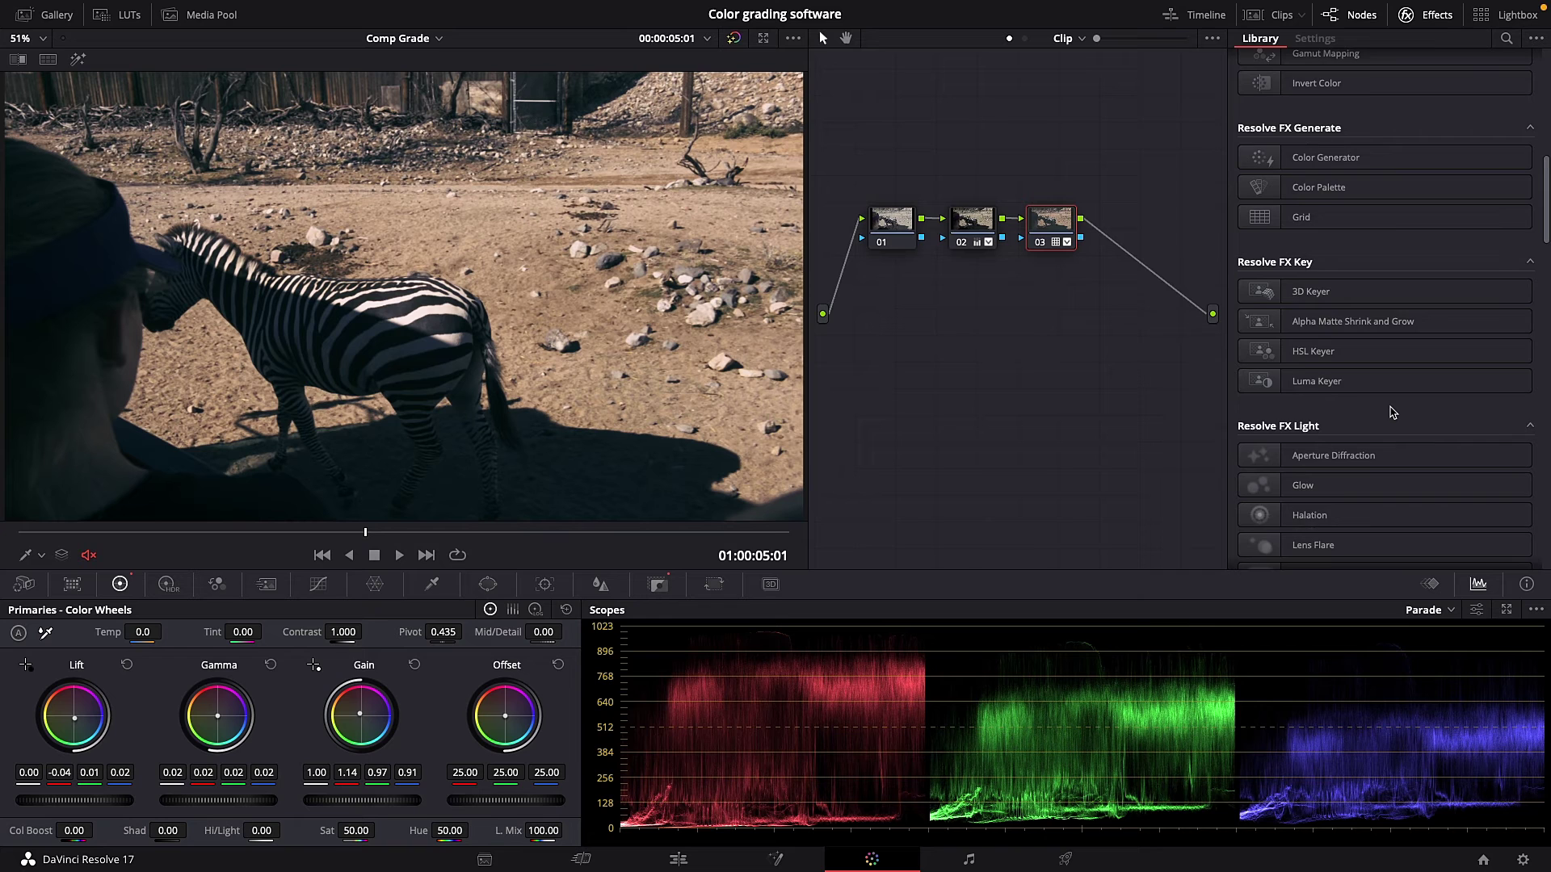
scroll(1391, 412, "down", 2)
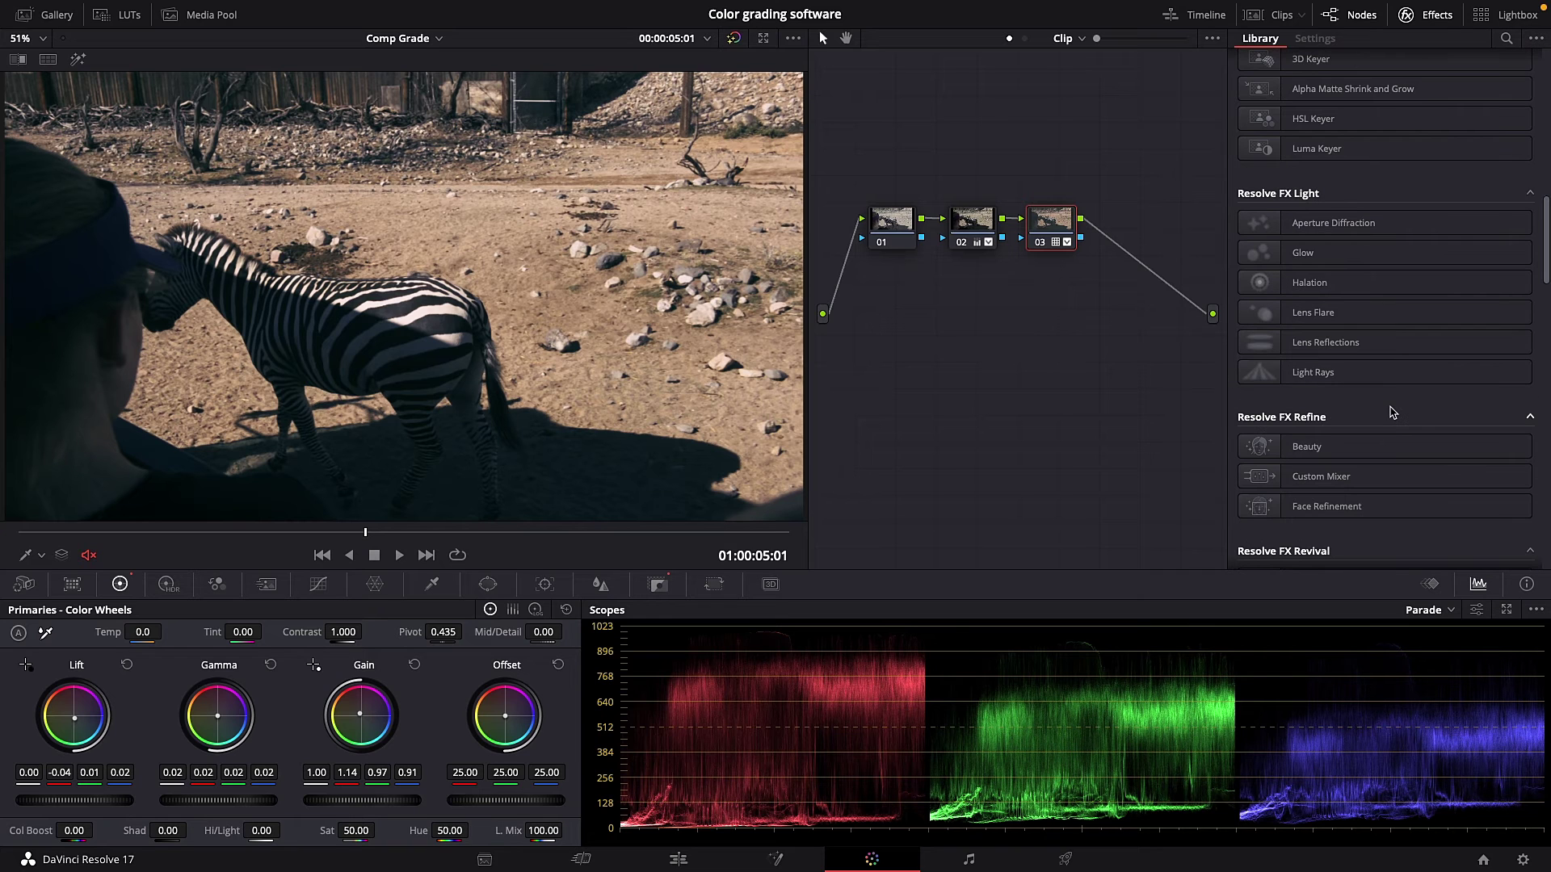
scroll(1392, 413, "down", 3)
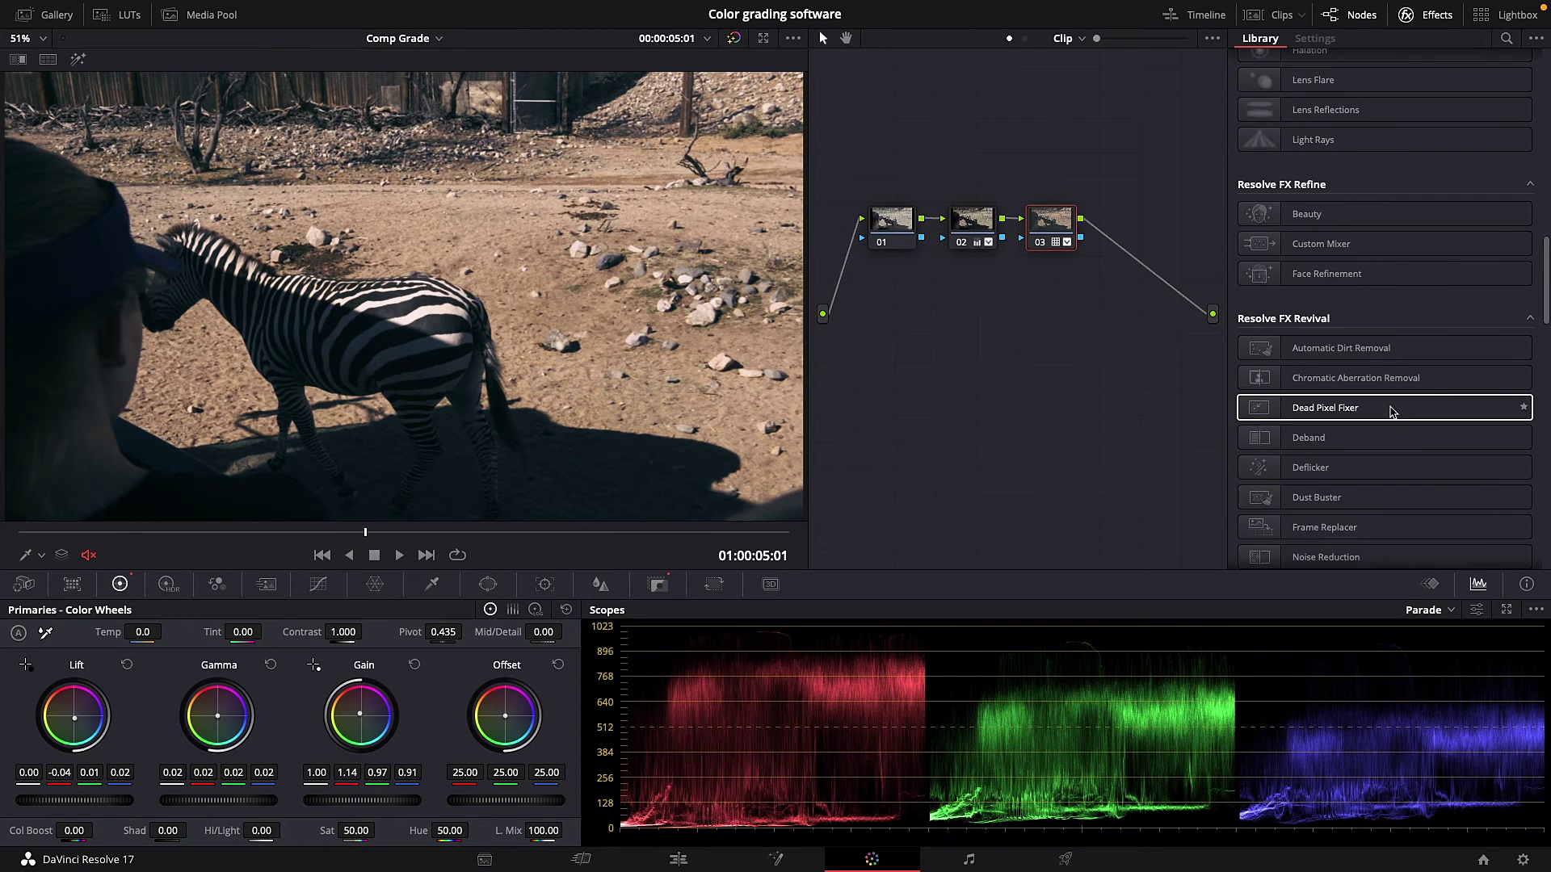
scroll(1392, 413, "down", 6)
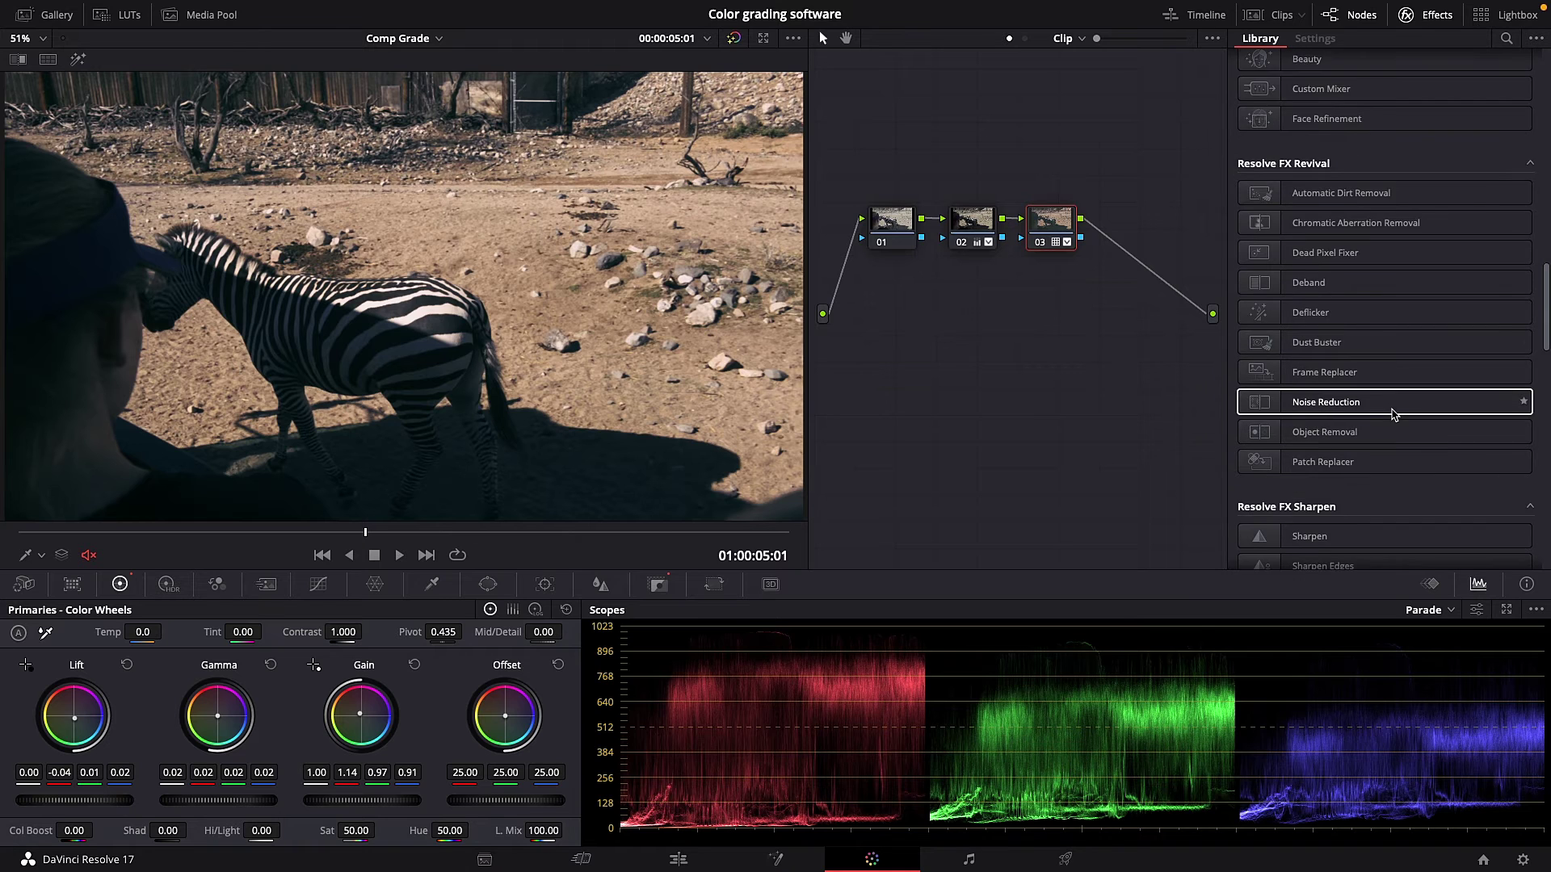
scroll(1392, 415, "down", 3)
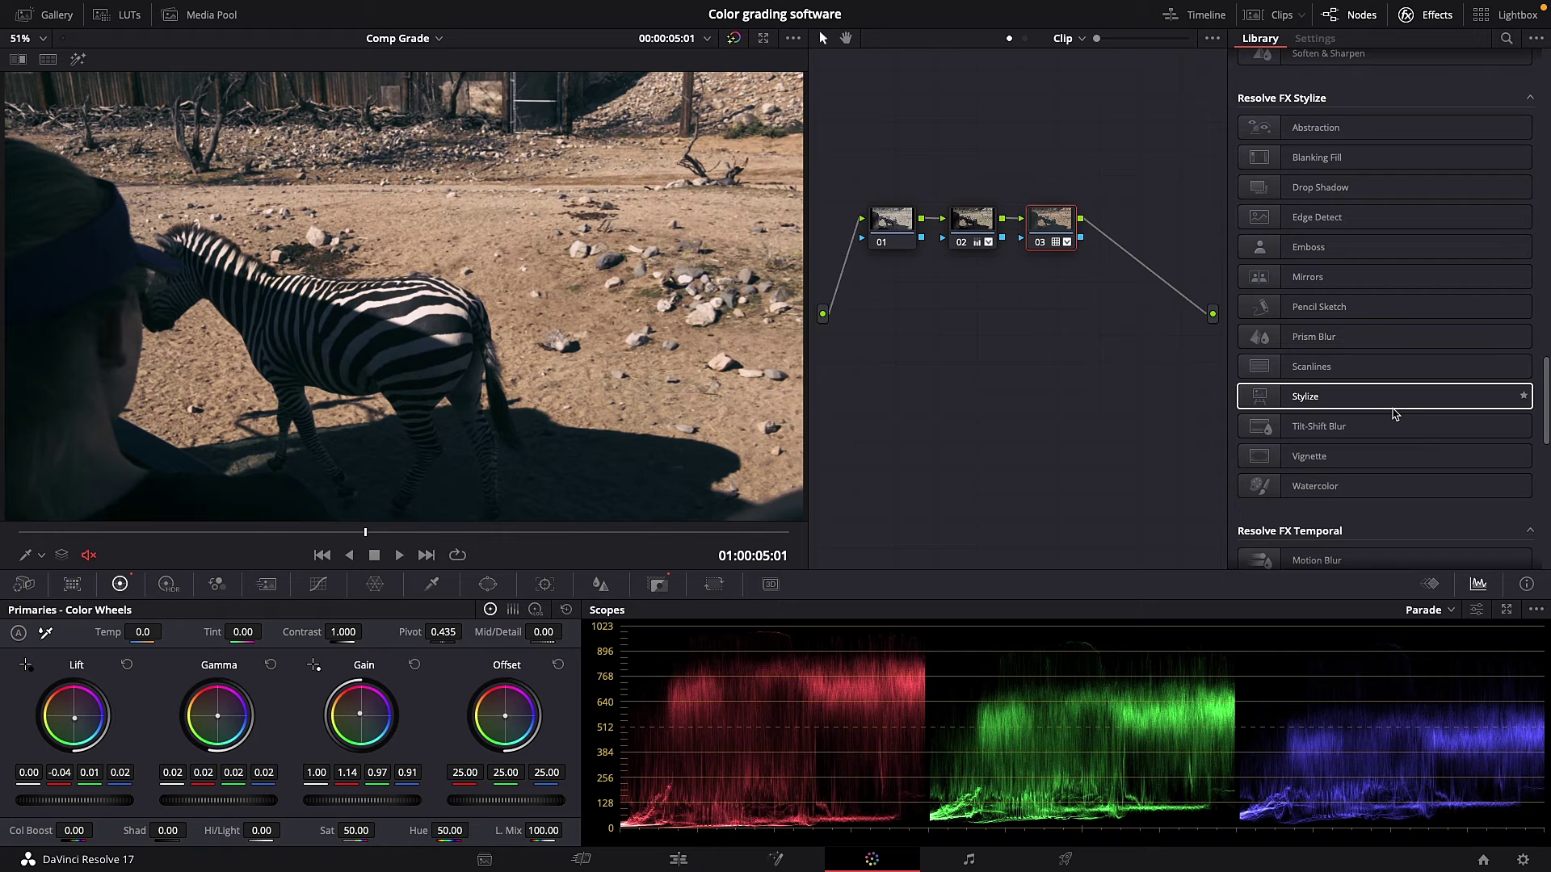
scroll(1392, 413, "down", 4)
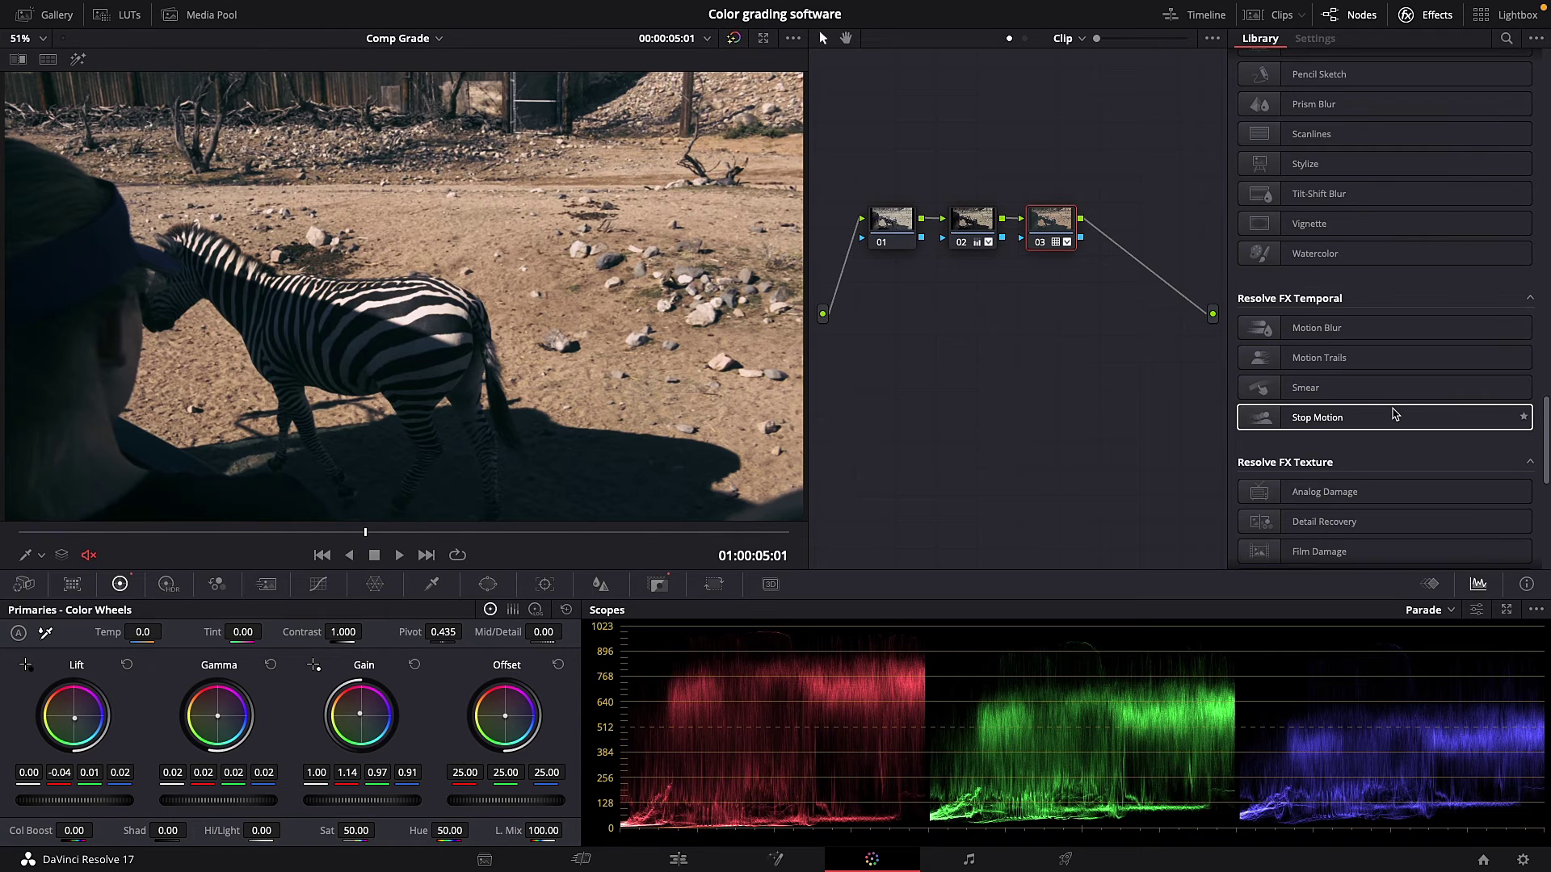
Try the Film Grain effect on node 03, decline the Studio upgrade offer and undo the effect.
left_click_drag(1302, 503, 1052, 226)
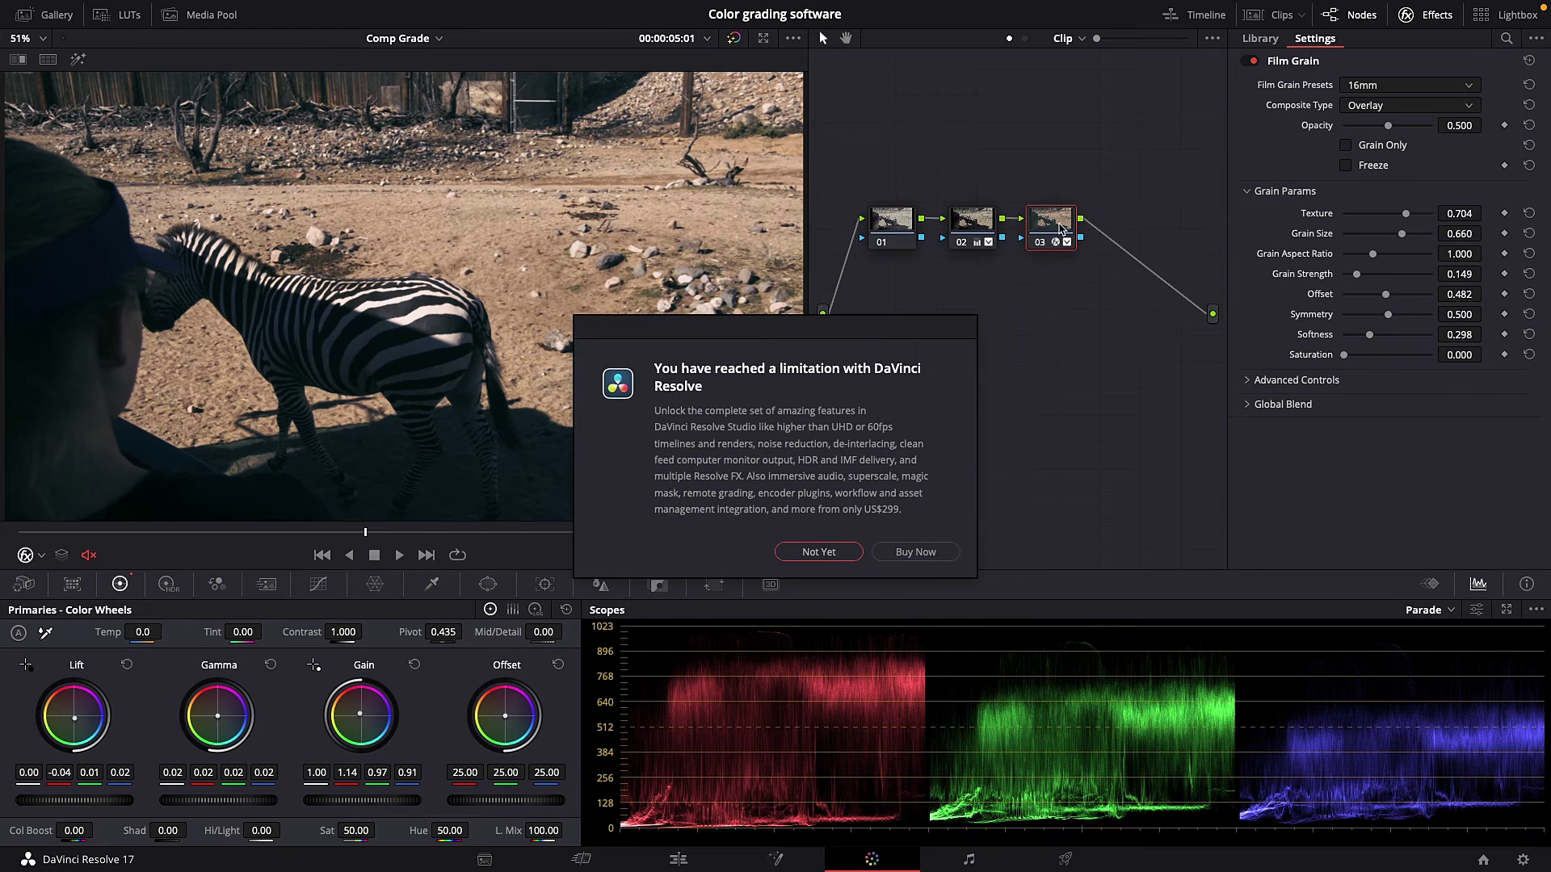
left_click(846, 552)
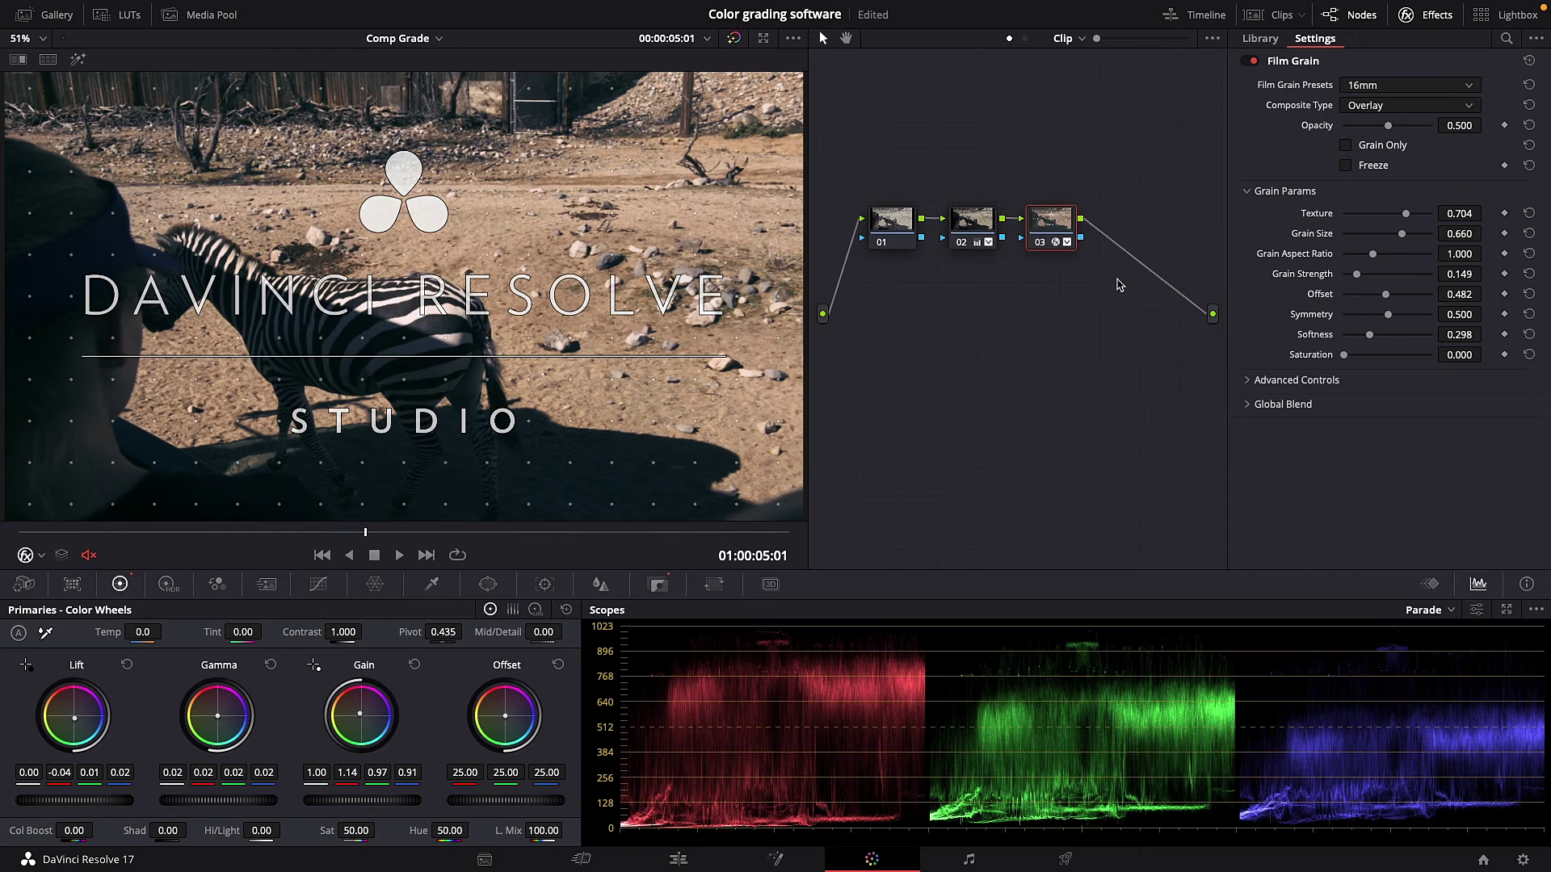
key("ctrl+z")
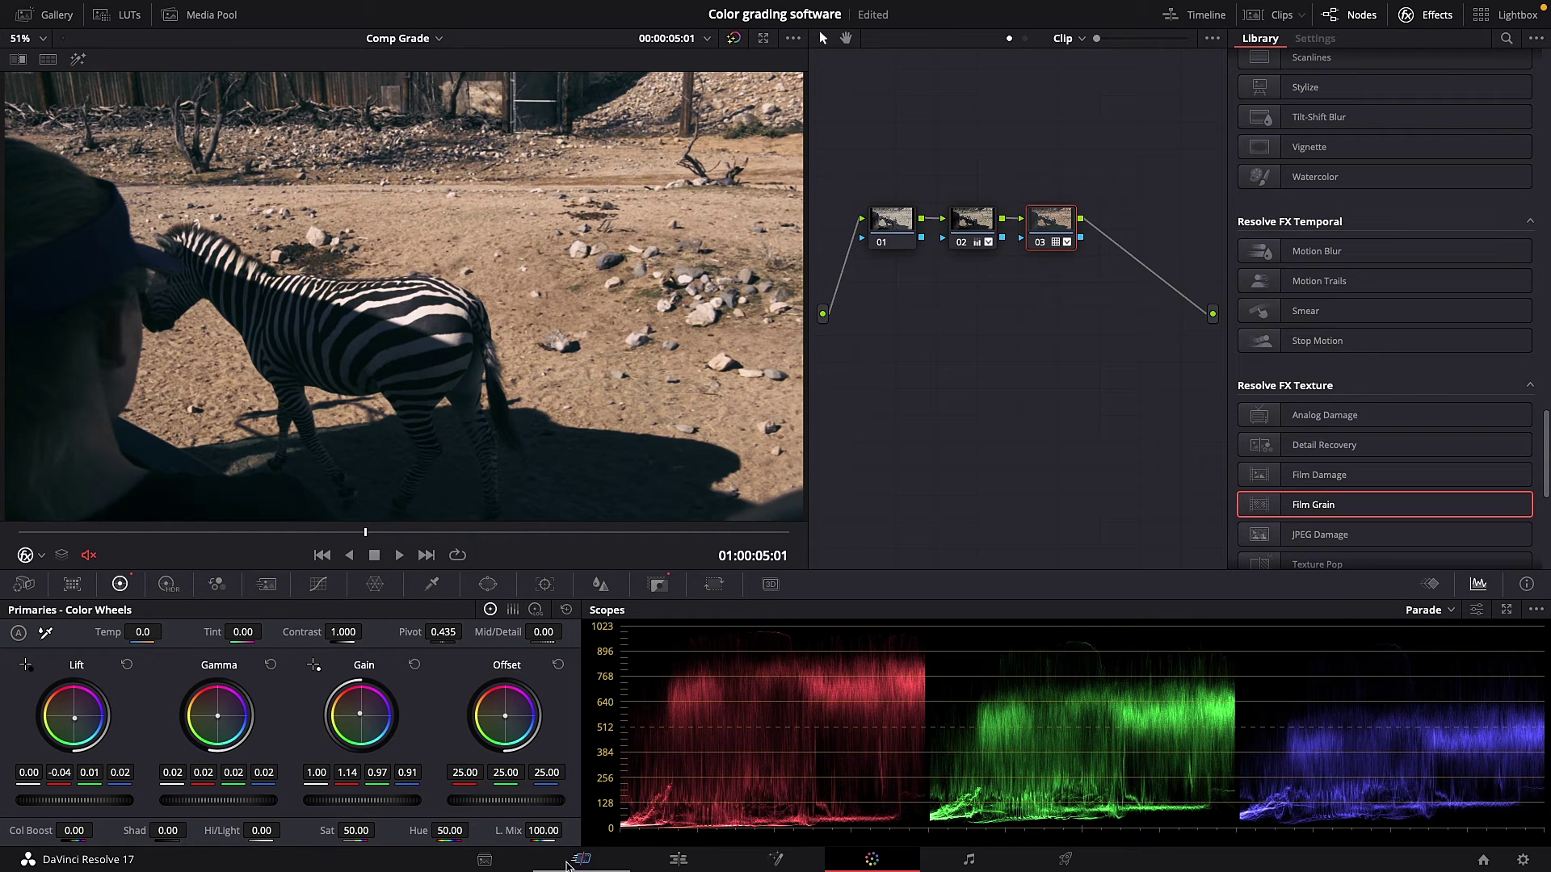
Import the 35mm Dirty Film Grain clip on the Edit page and place it on Video 2, aligned with the zebra clip's start.
left_click(668, 866)
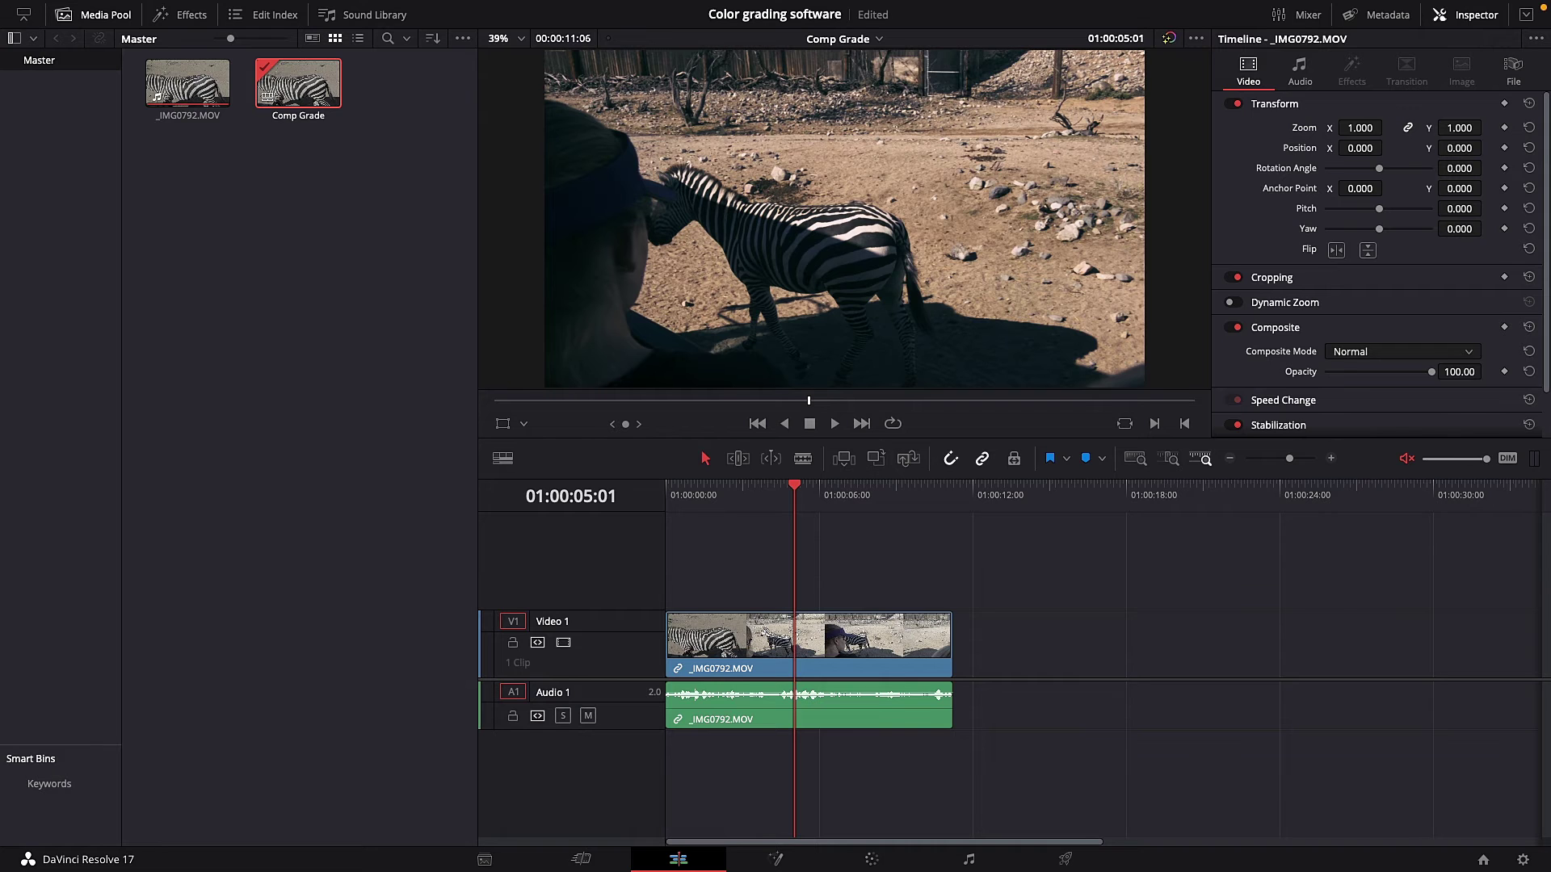
left_click_drag(4, 425, 215, 364)
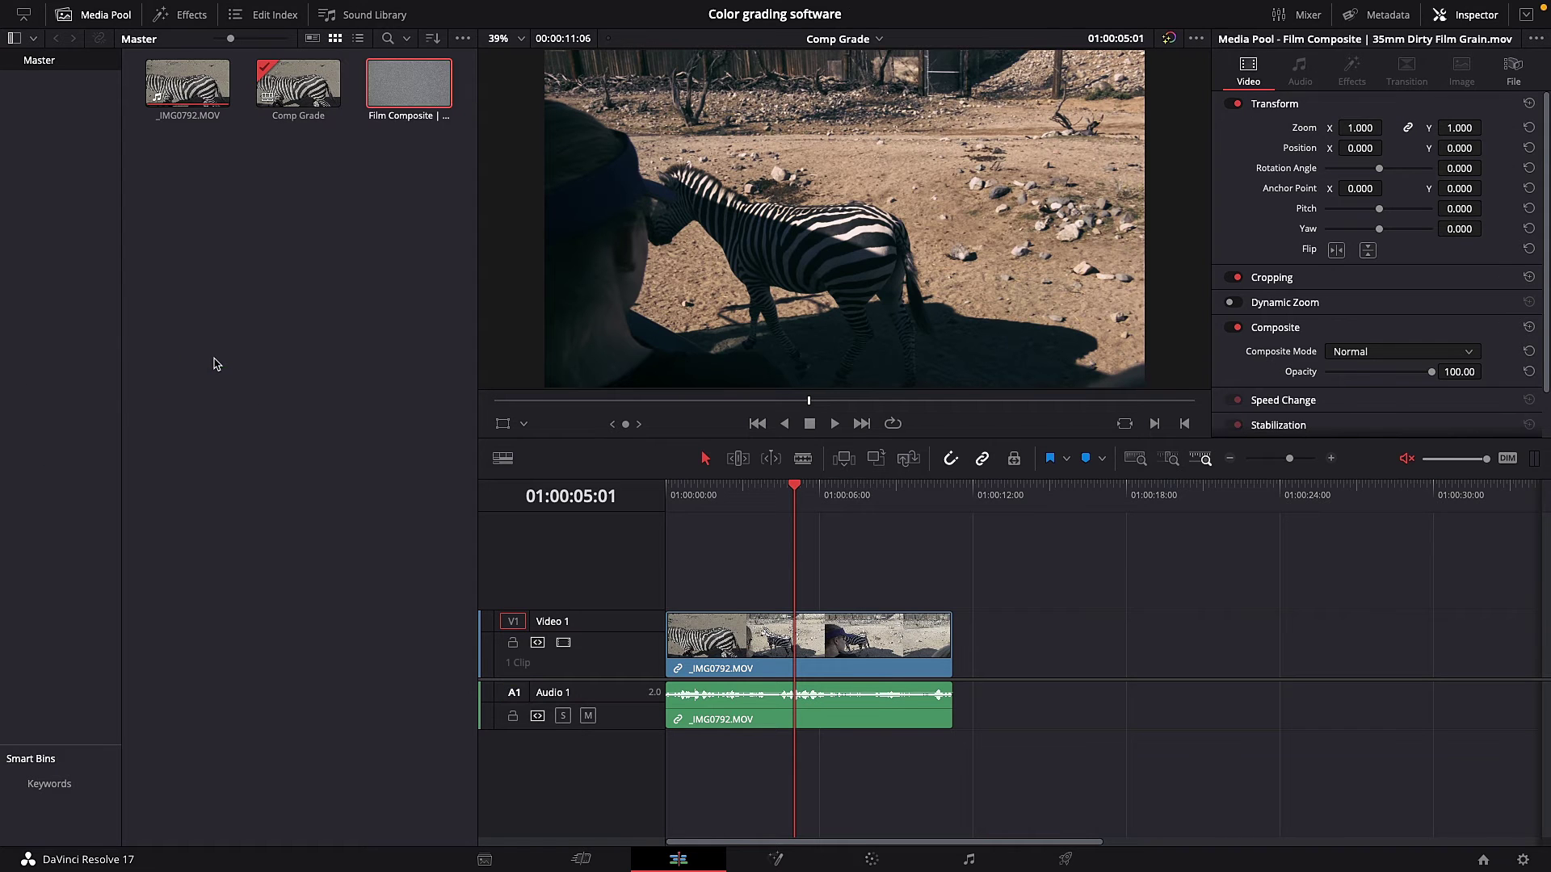
left_click_drag(406, 81, 679, 599)
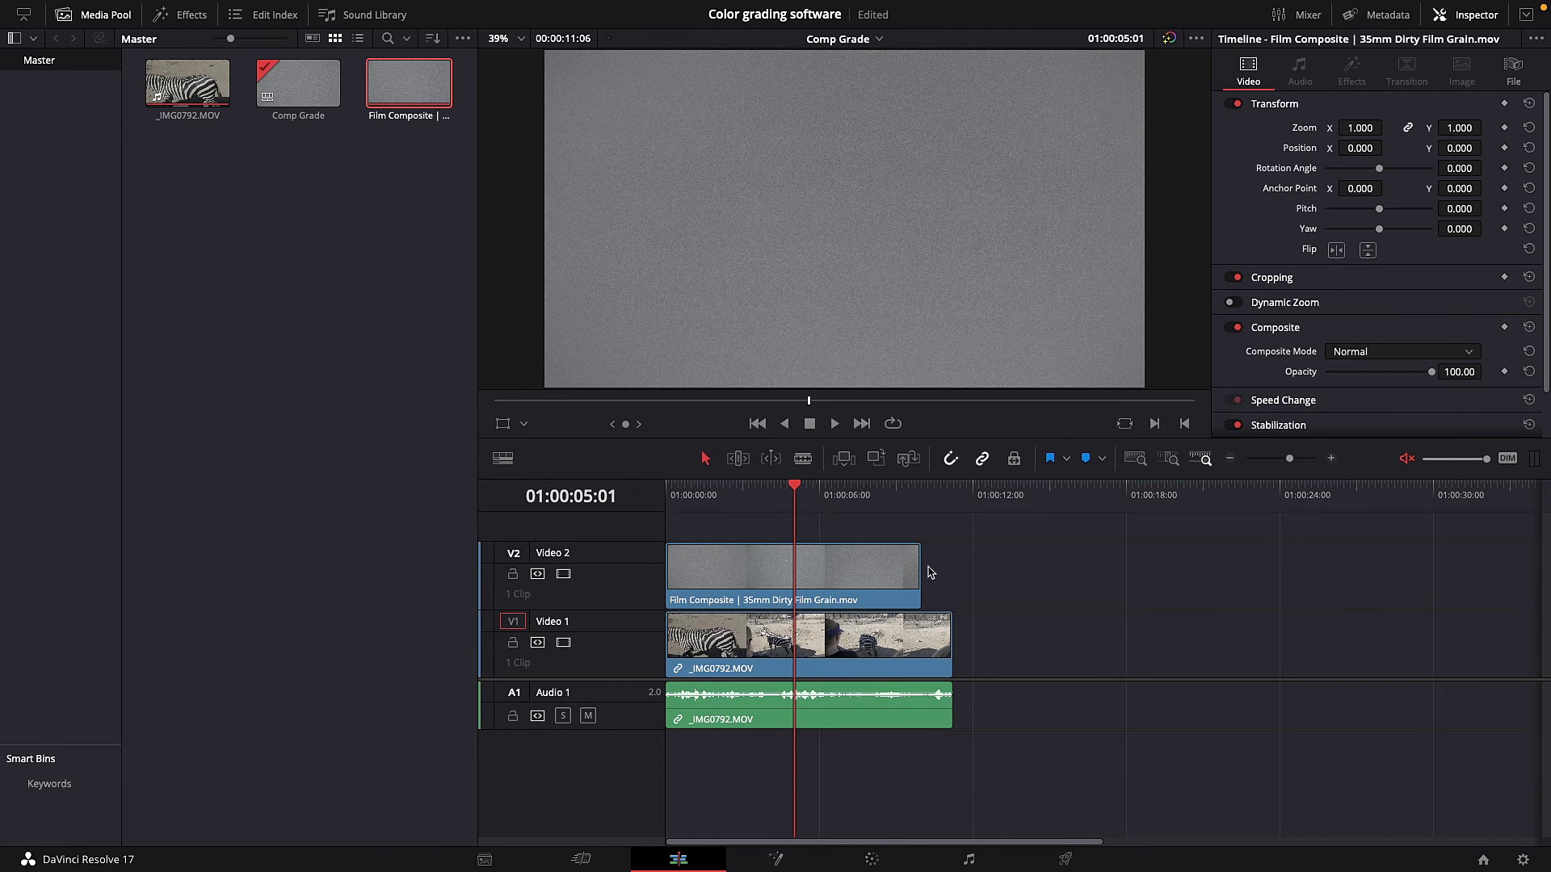
Add a second copy of the grain clip directly after the first and trim its end to match the zebra clip's end.
left_click(921, 570)
left_click_drag(398, 91, 929, 566)
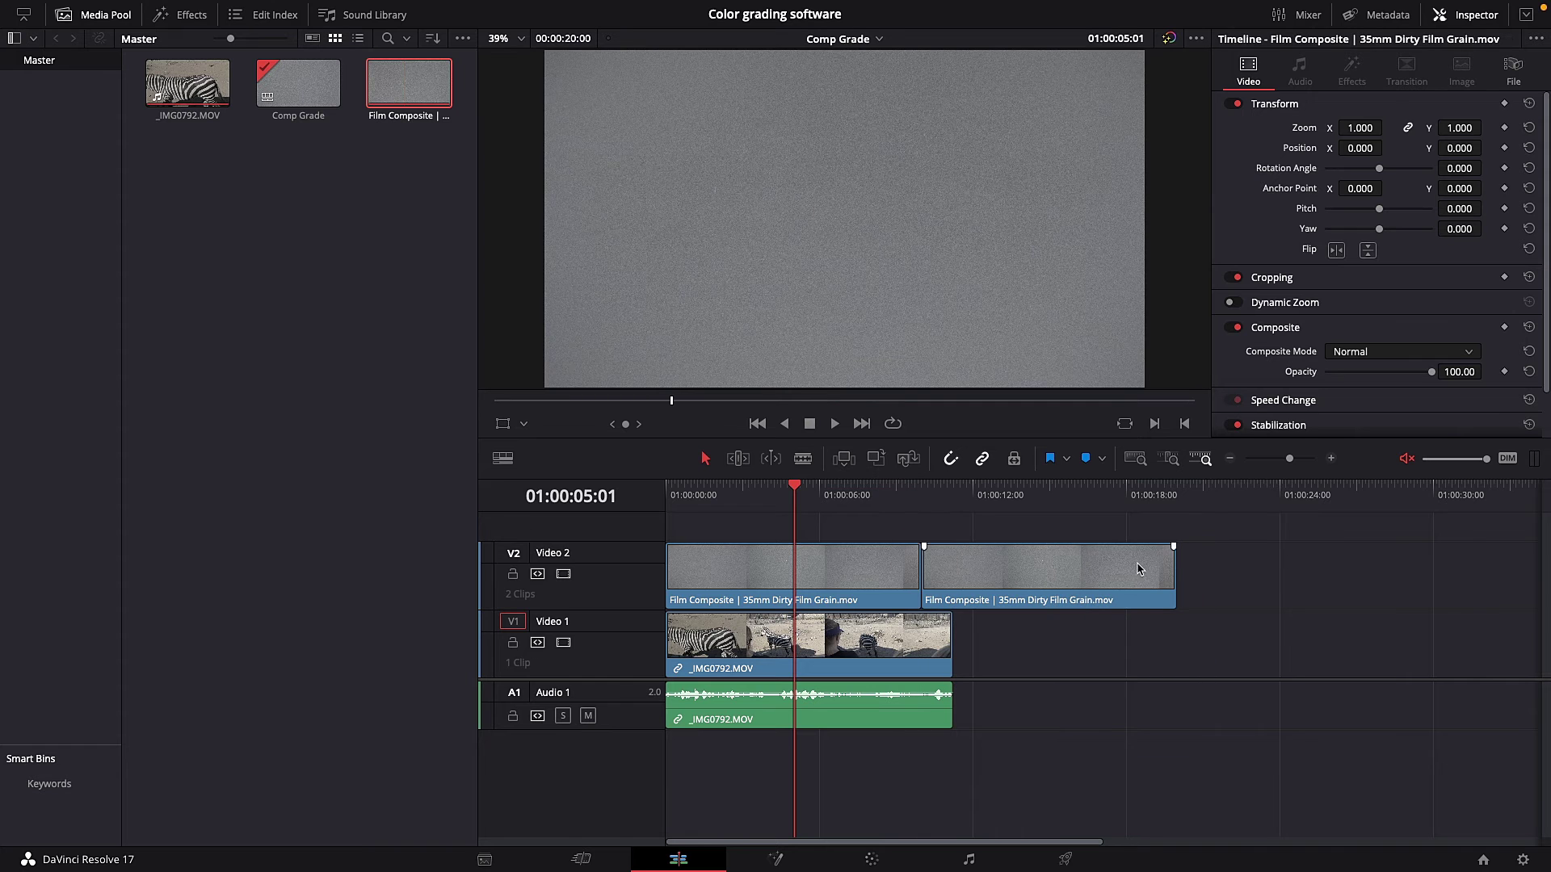
left_click_drag(1173, 570, 953, 574)
Play back the film grain overlay to its end and park the playhead at 01:00:04:11.
left_click(836, 425)
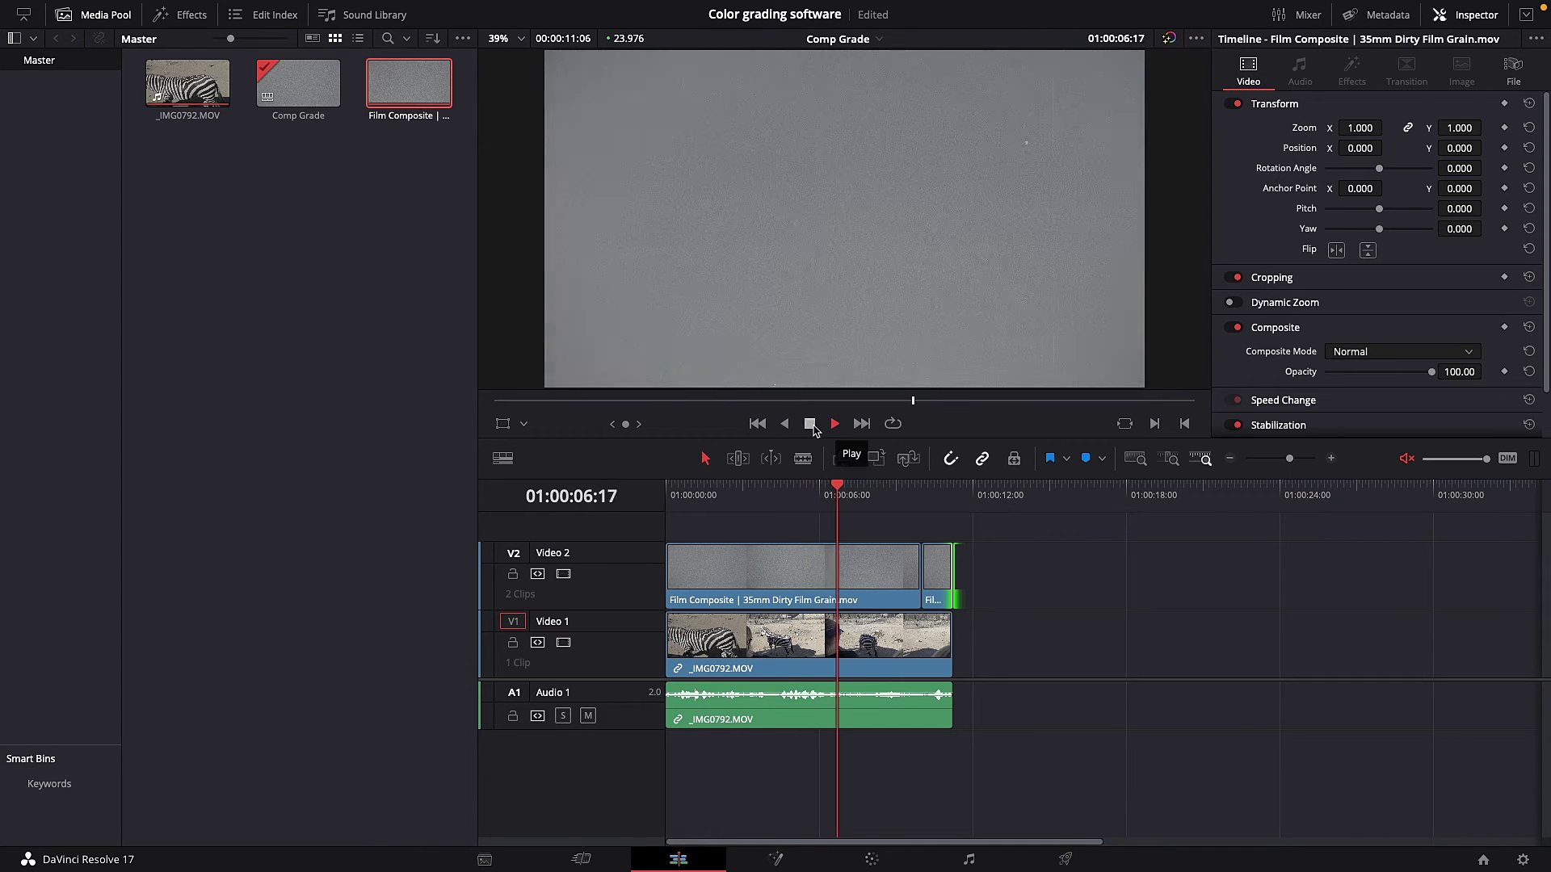
left_click(810, 425)
left_click(834, 424)
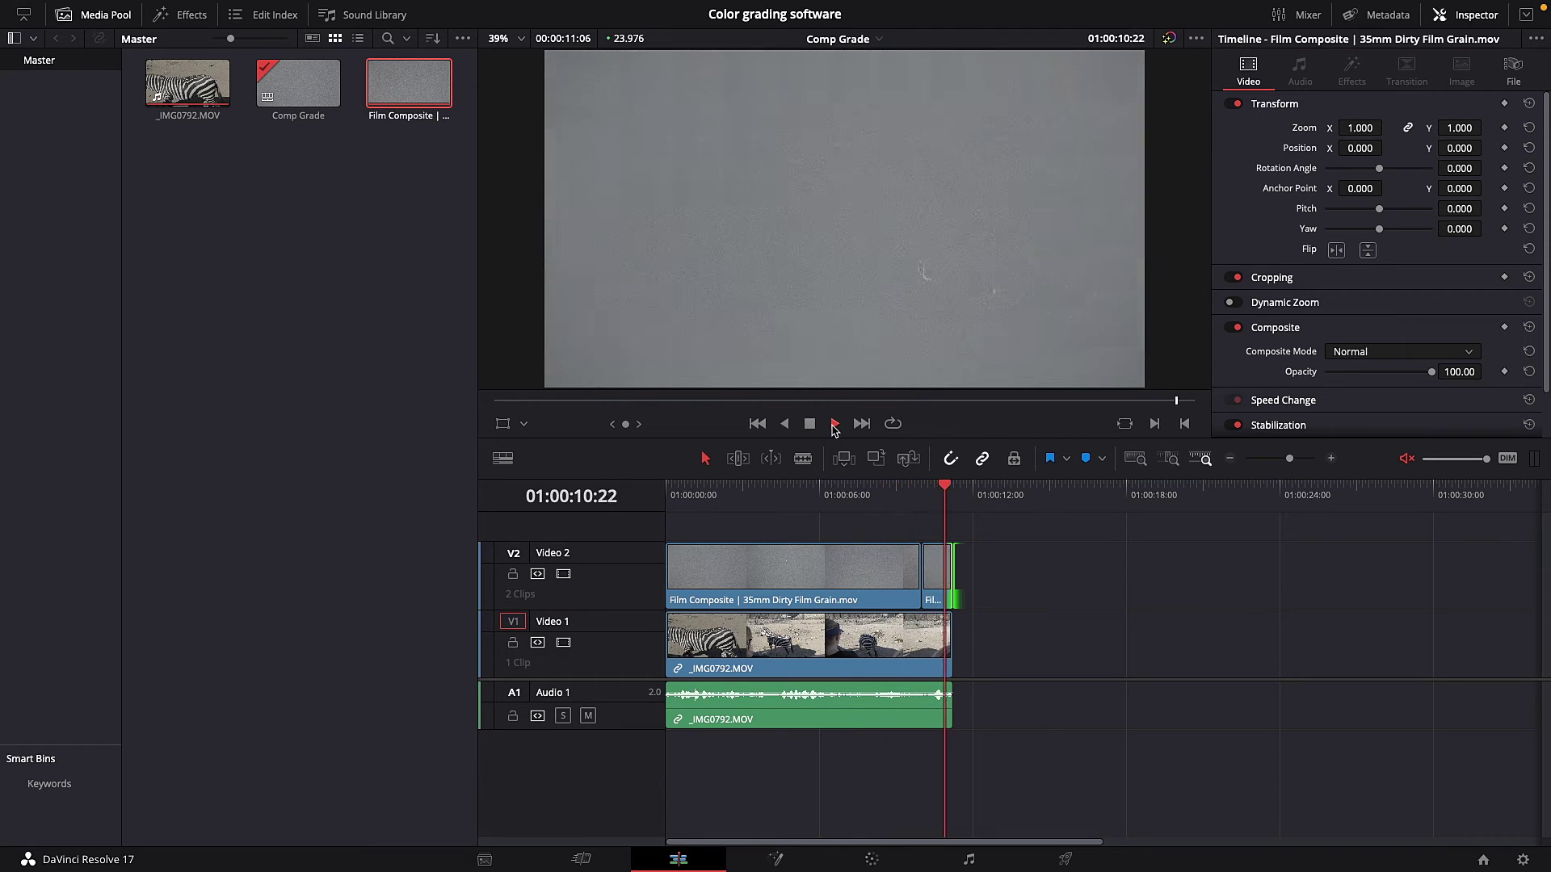
left_click(808, 500)
left_click_drag(809, 501, 779, 495)
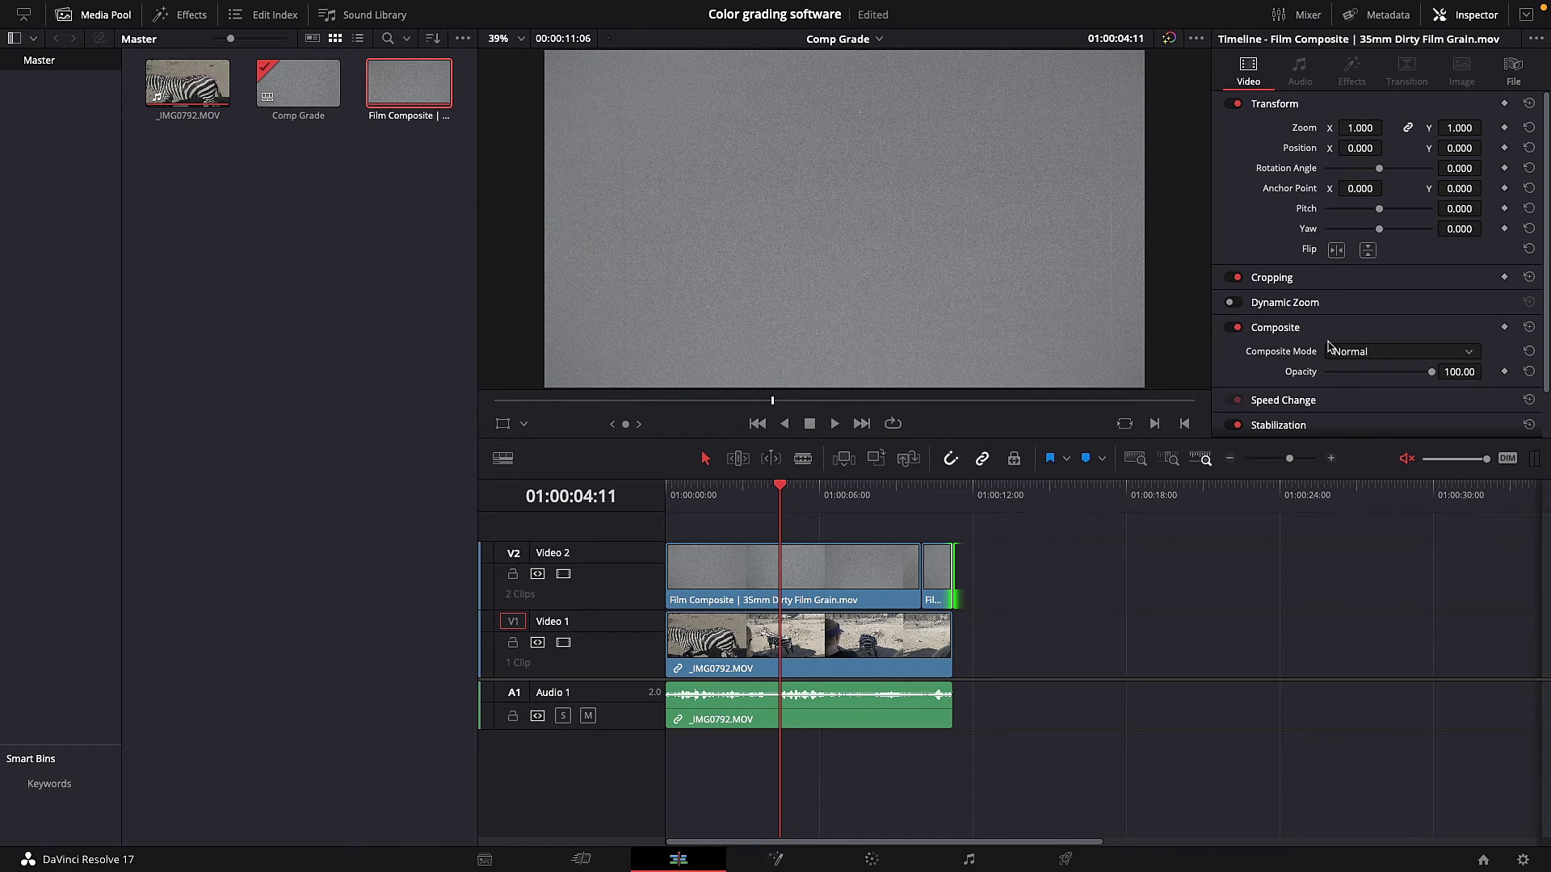
Set the first grain clip's composite mode to Overlay so it blends with the zebra footage.
left_click(792, 576)
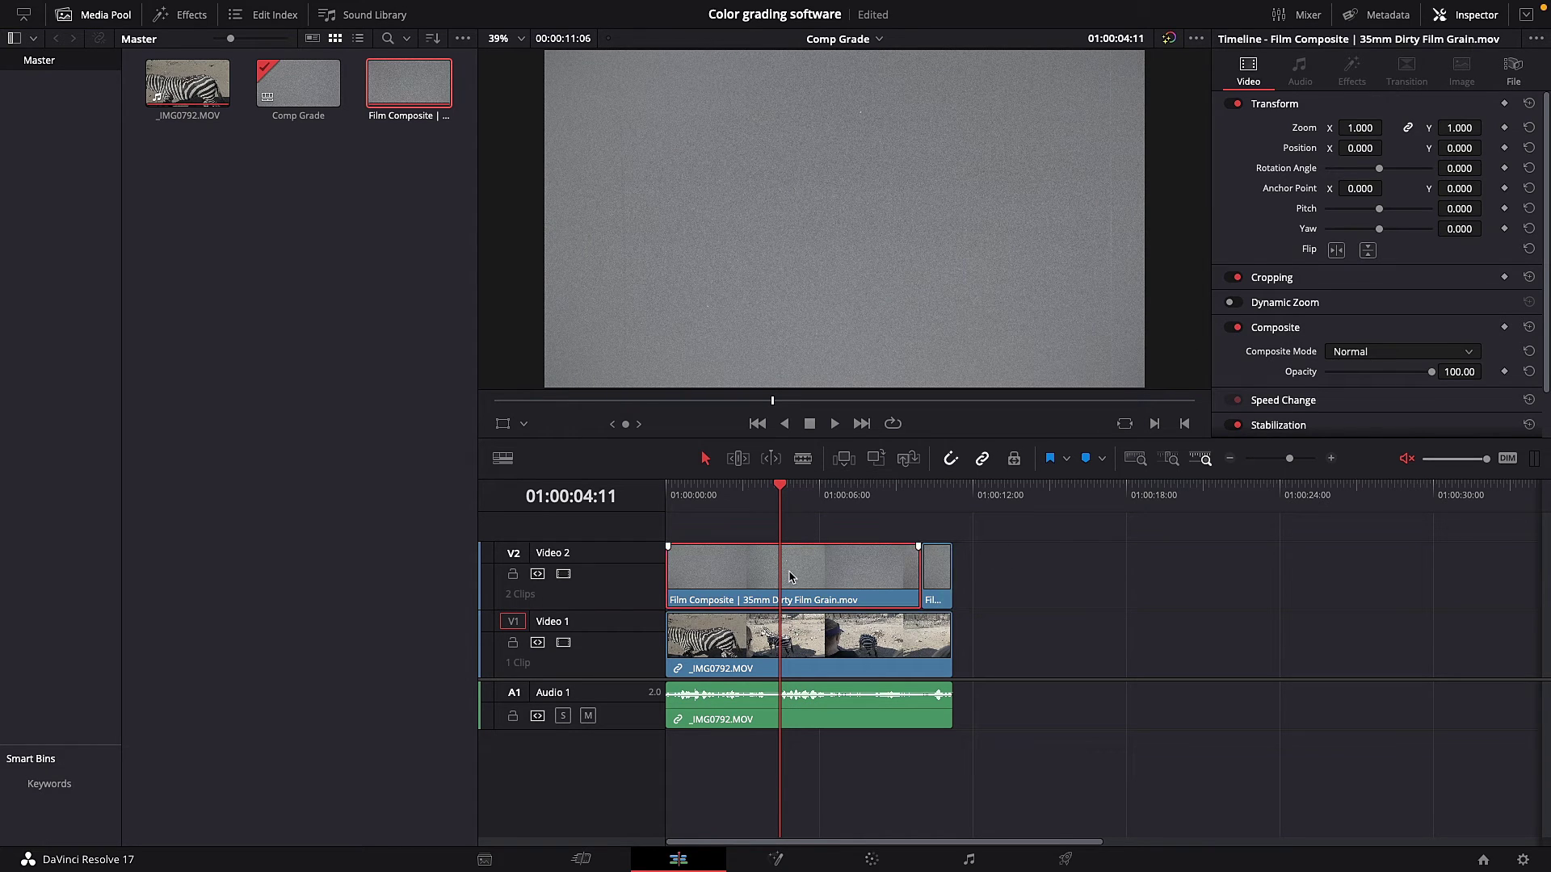
left_click(1468, 353)
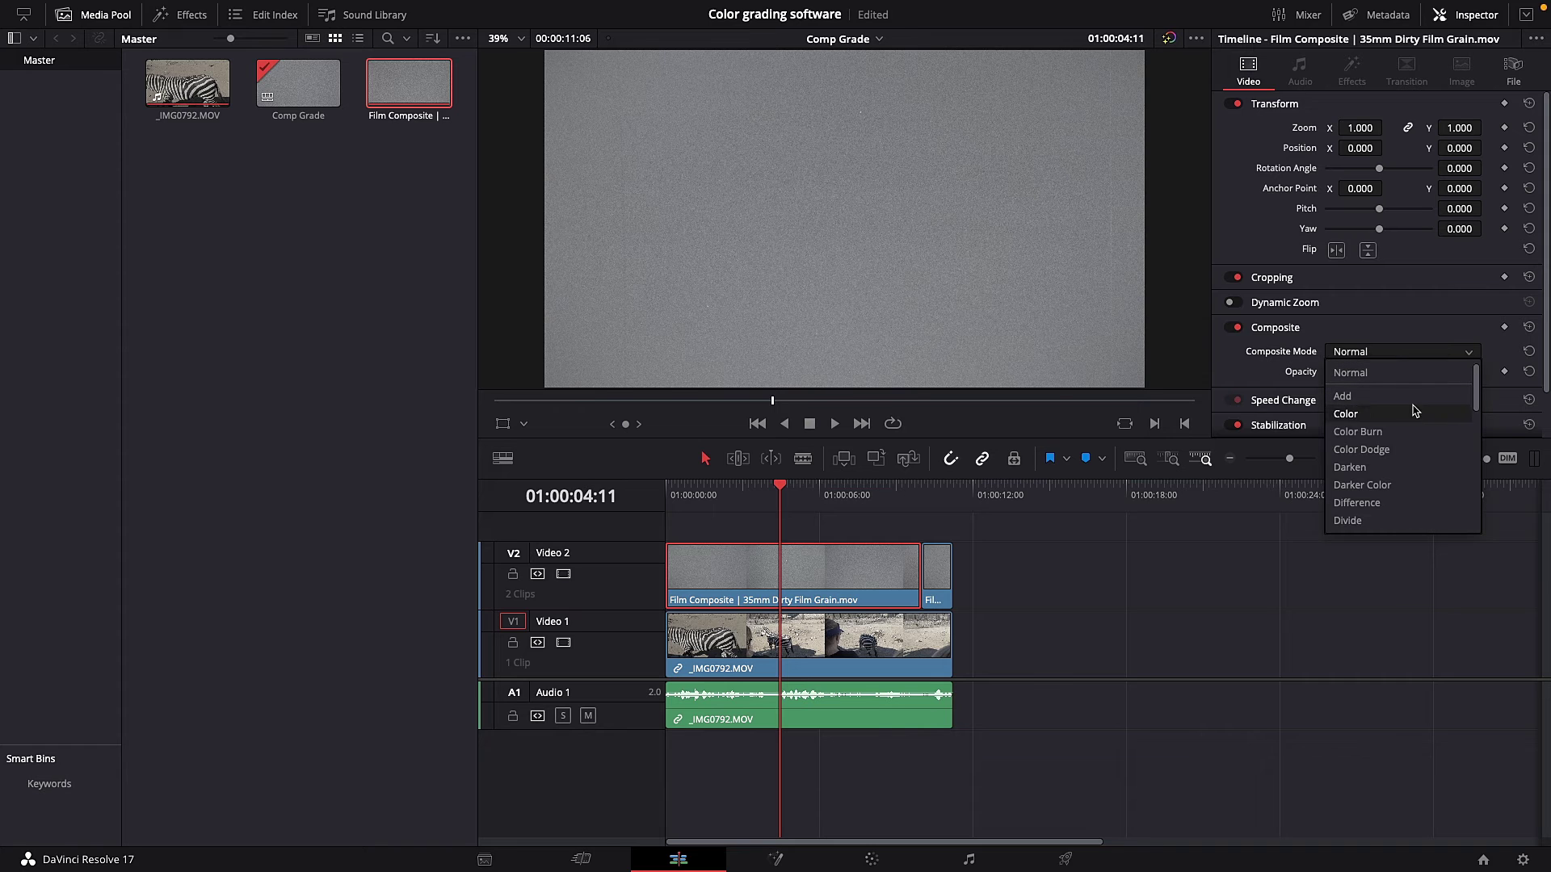
scroll(1381, 517, "down", 3)
scroll(1381, 517, "down", 4)
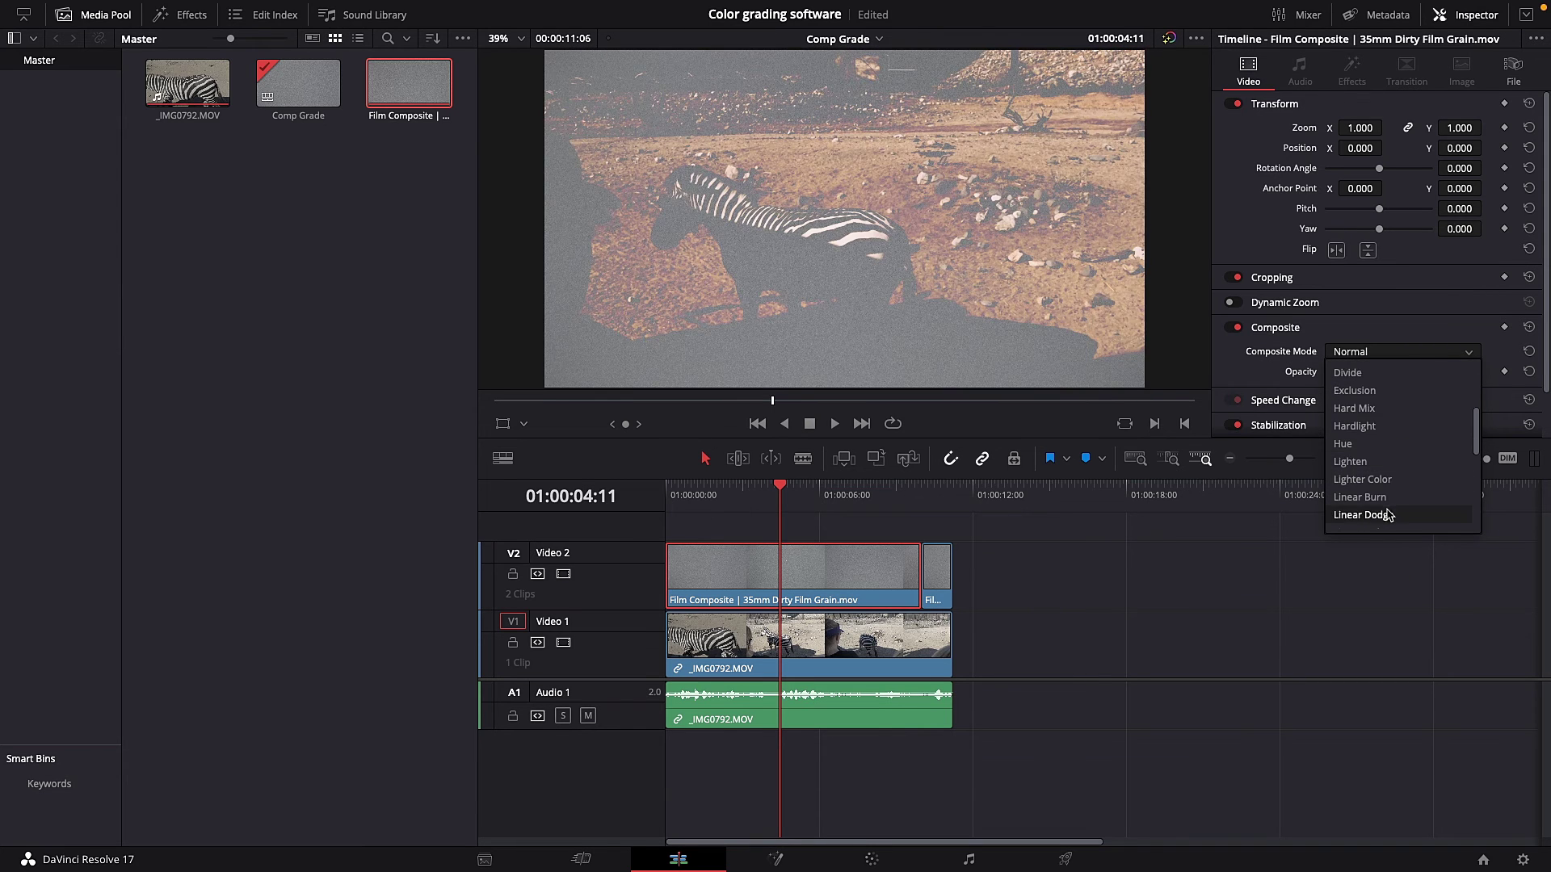
scroll(1390, 484, "down", 2)
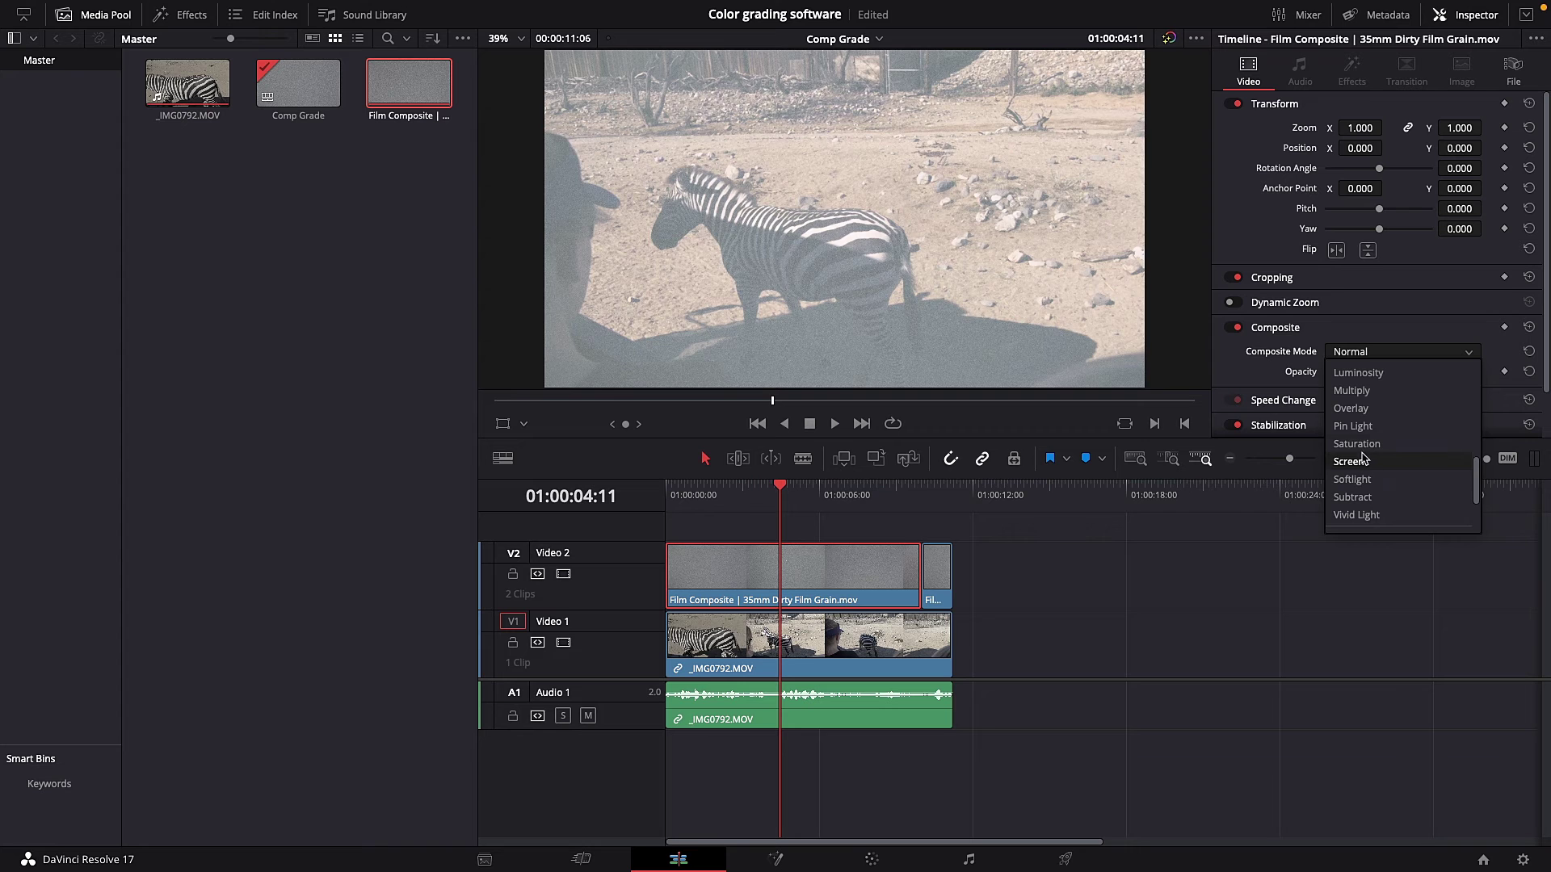
left_click(1358, 410)
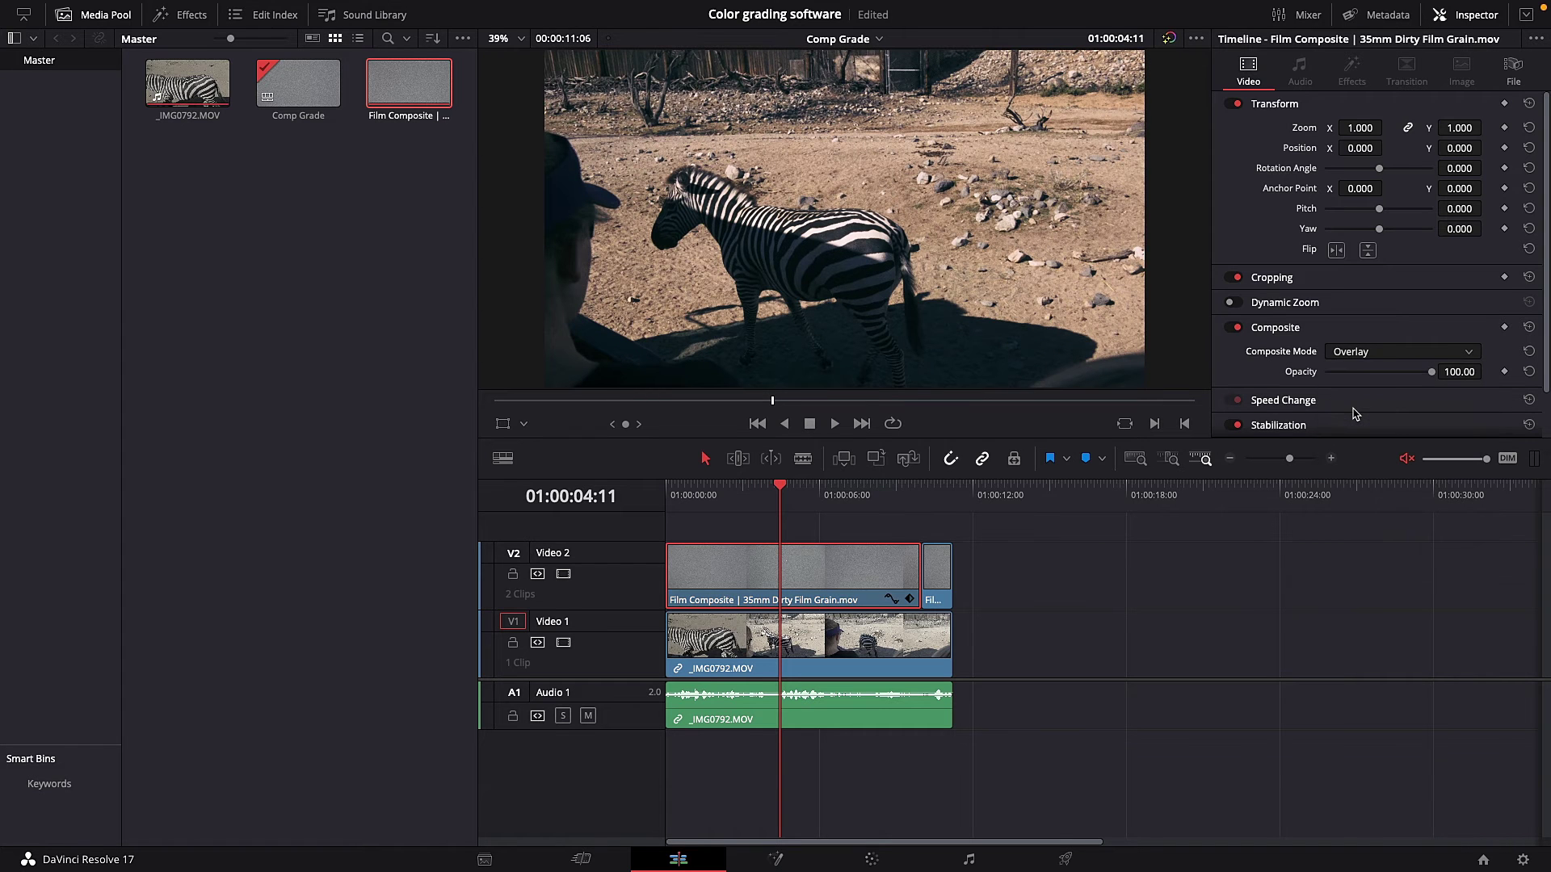
Set the short second grain clip's composite mode to Overlay as well, with the playhead at 01:00:10:16.
left_click(937, 574)
right_click(939, 570)
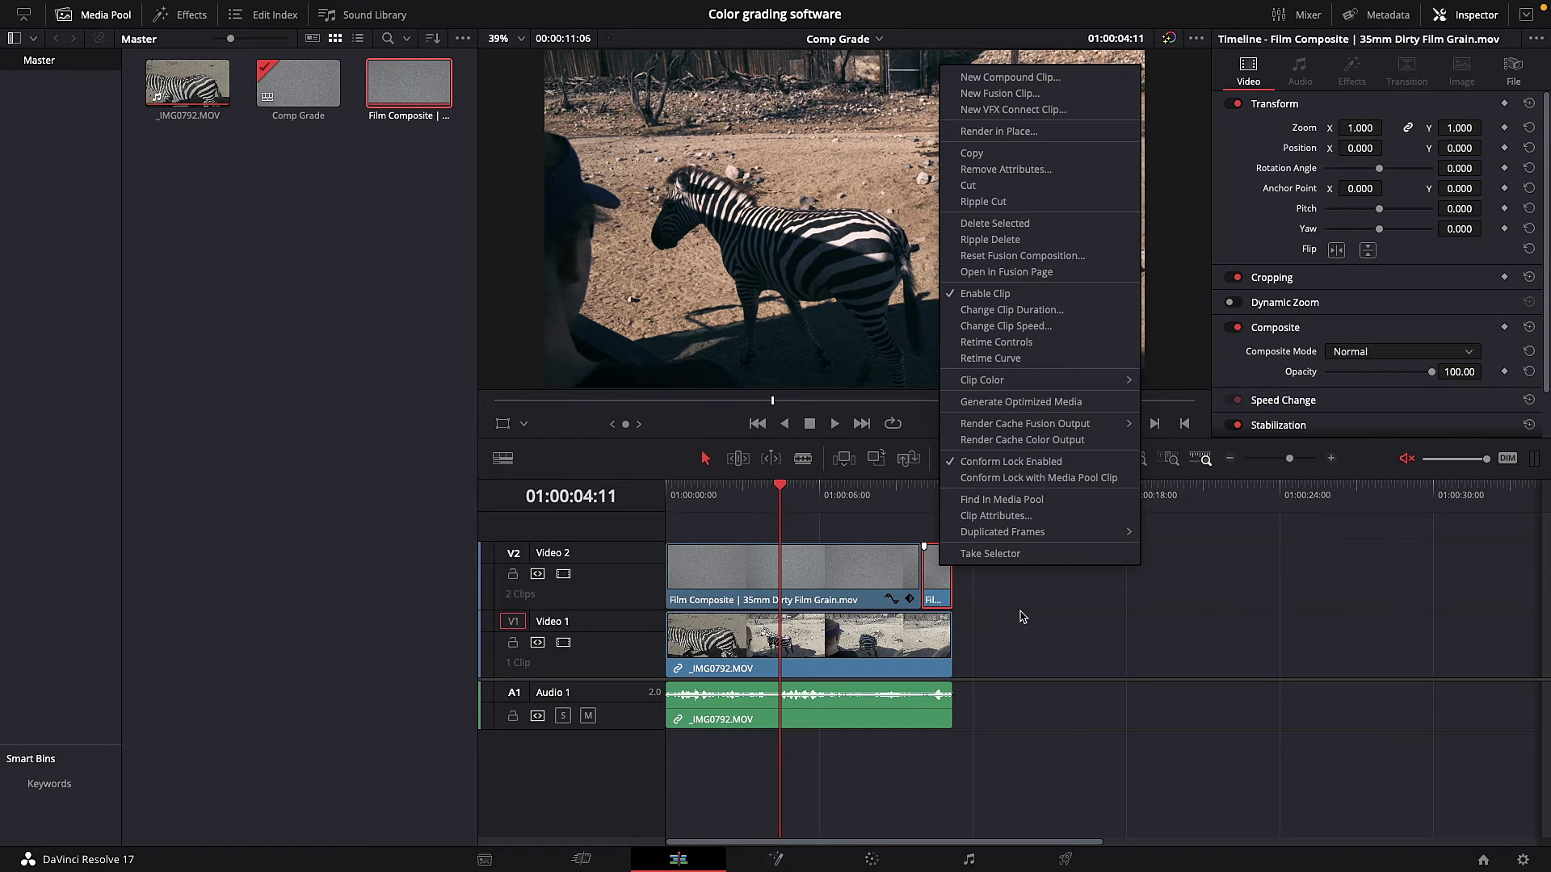
key("Escape")
left_click_drag(937, 494, 940, 494)
left_click(1339, 352)
scroll(1363, 485, "down", 2)
scroll(1363, 495, "down", 3)
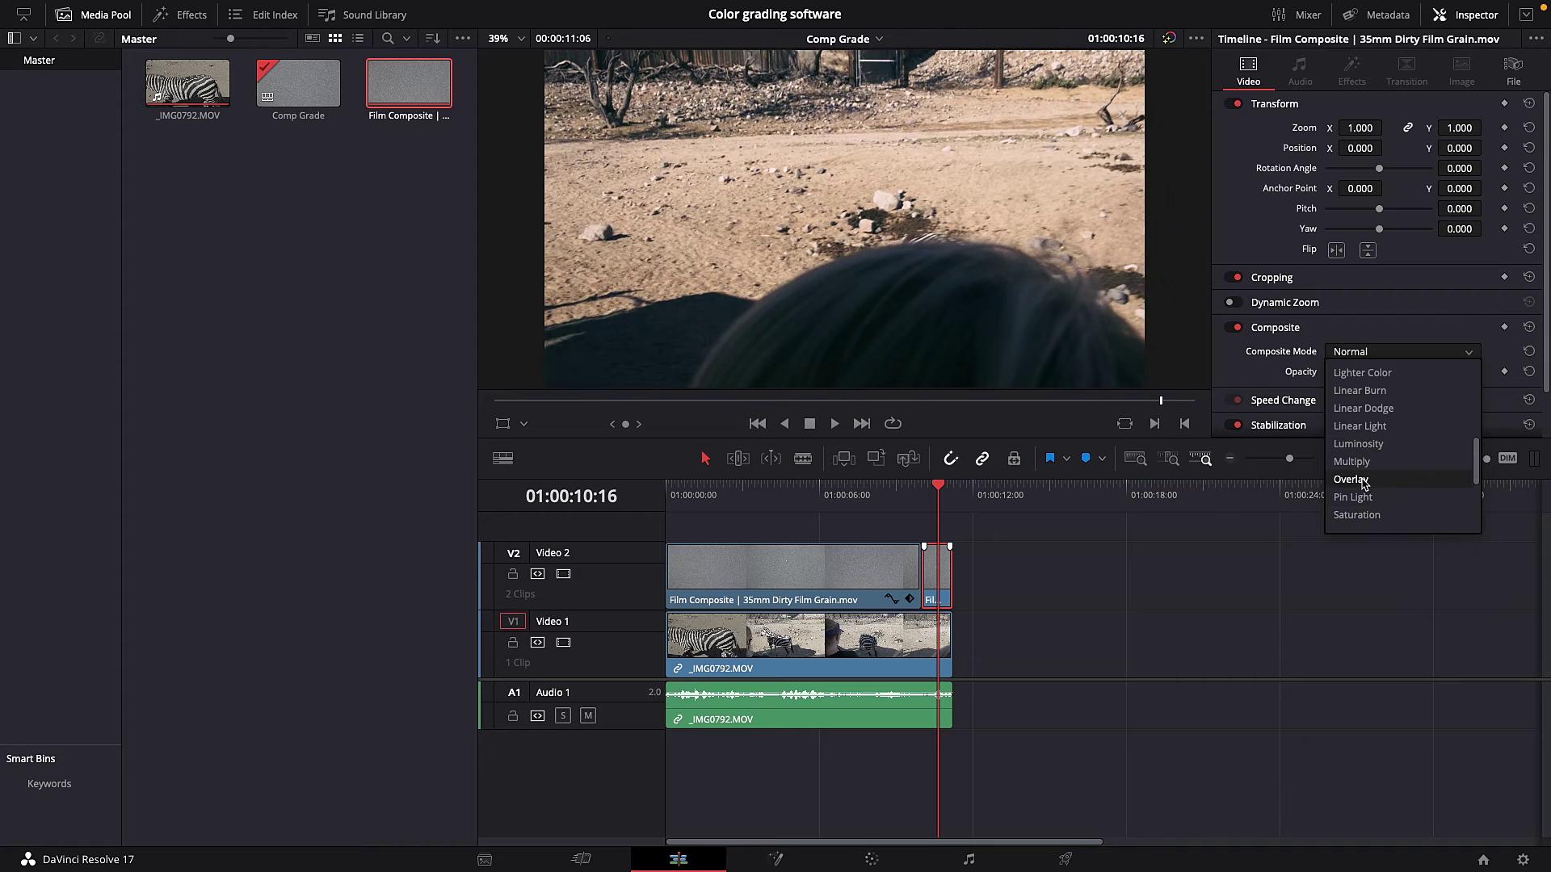
left_click(1363, 482)
Play back the graded clip with its grain overlay on the Color page, starting from 01:00:02:08.
left_click_drag(768, 517, 730, 517)
left_click(872, 859)
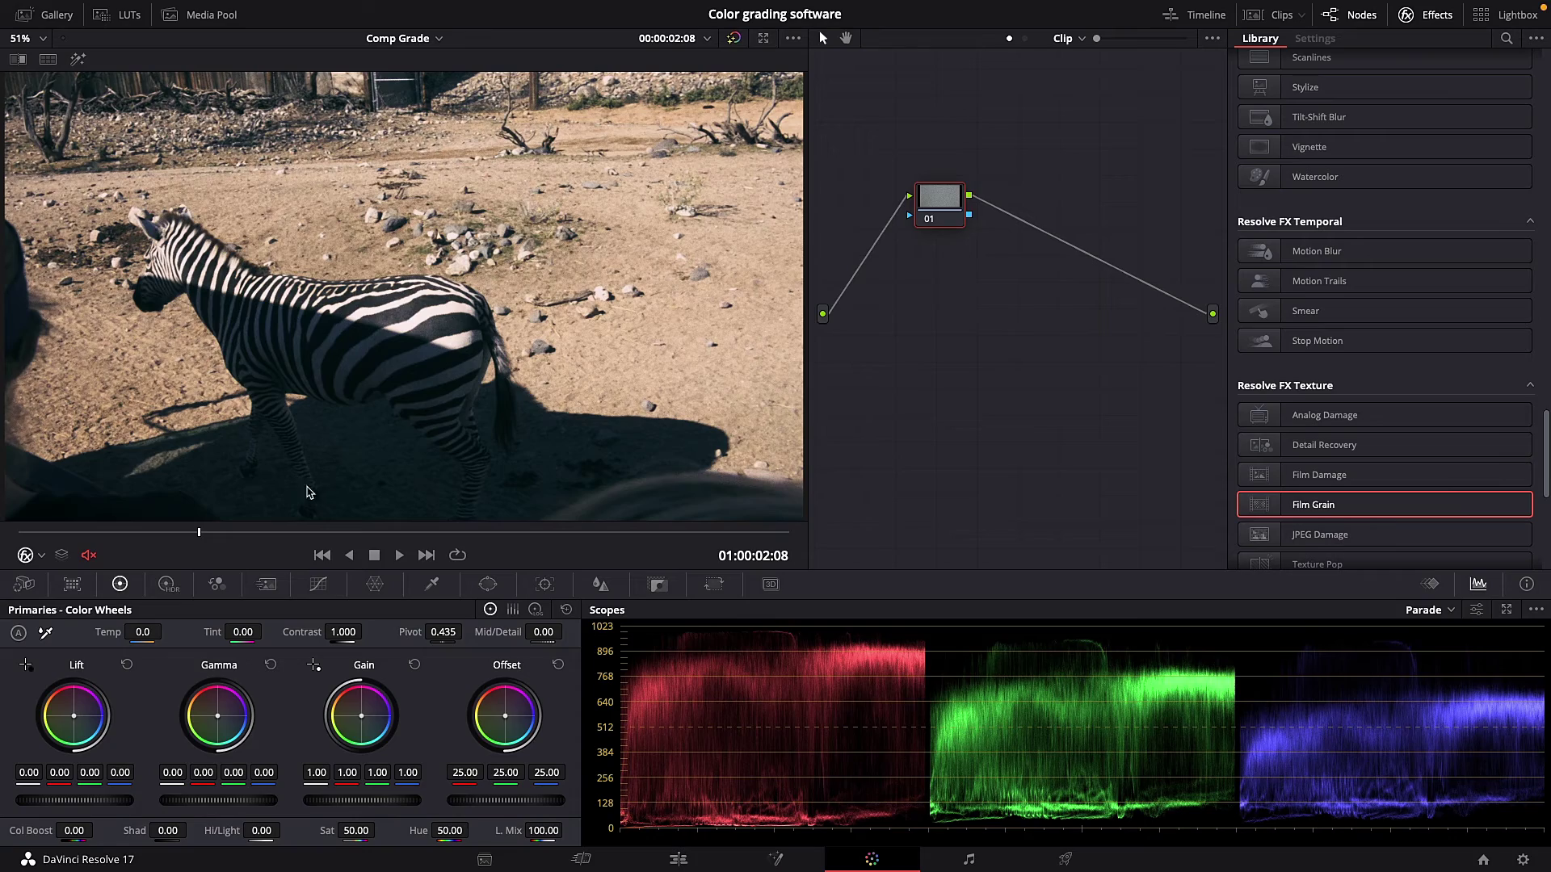
left_click(400, 556)
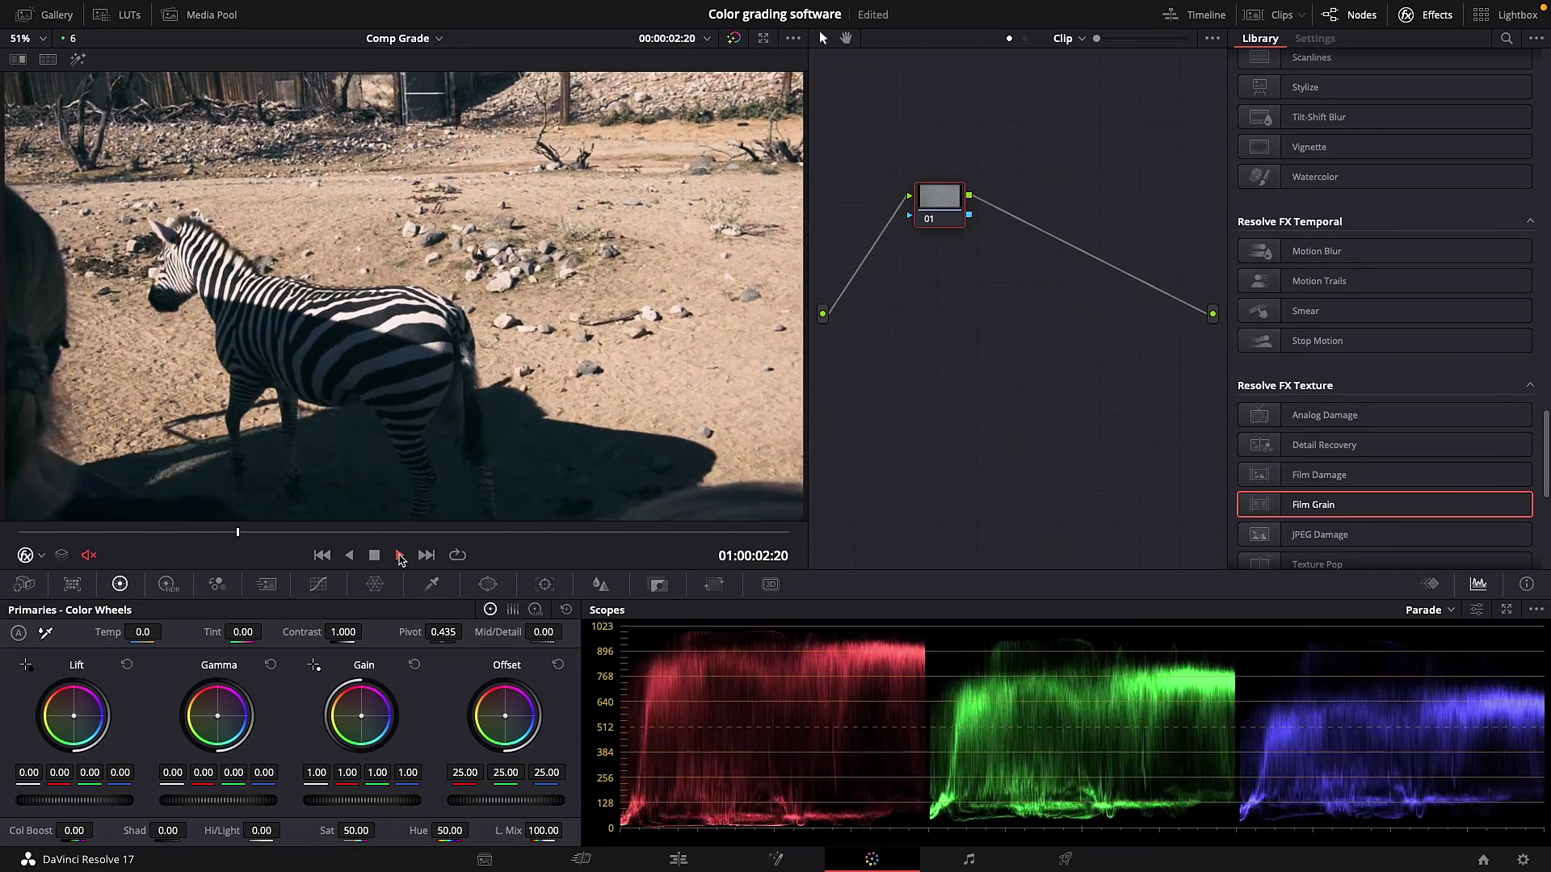
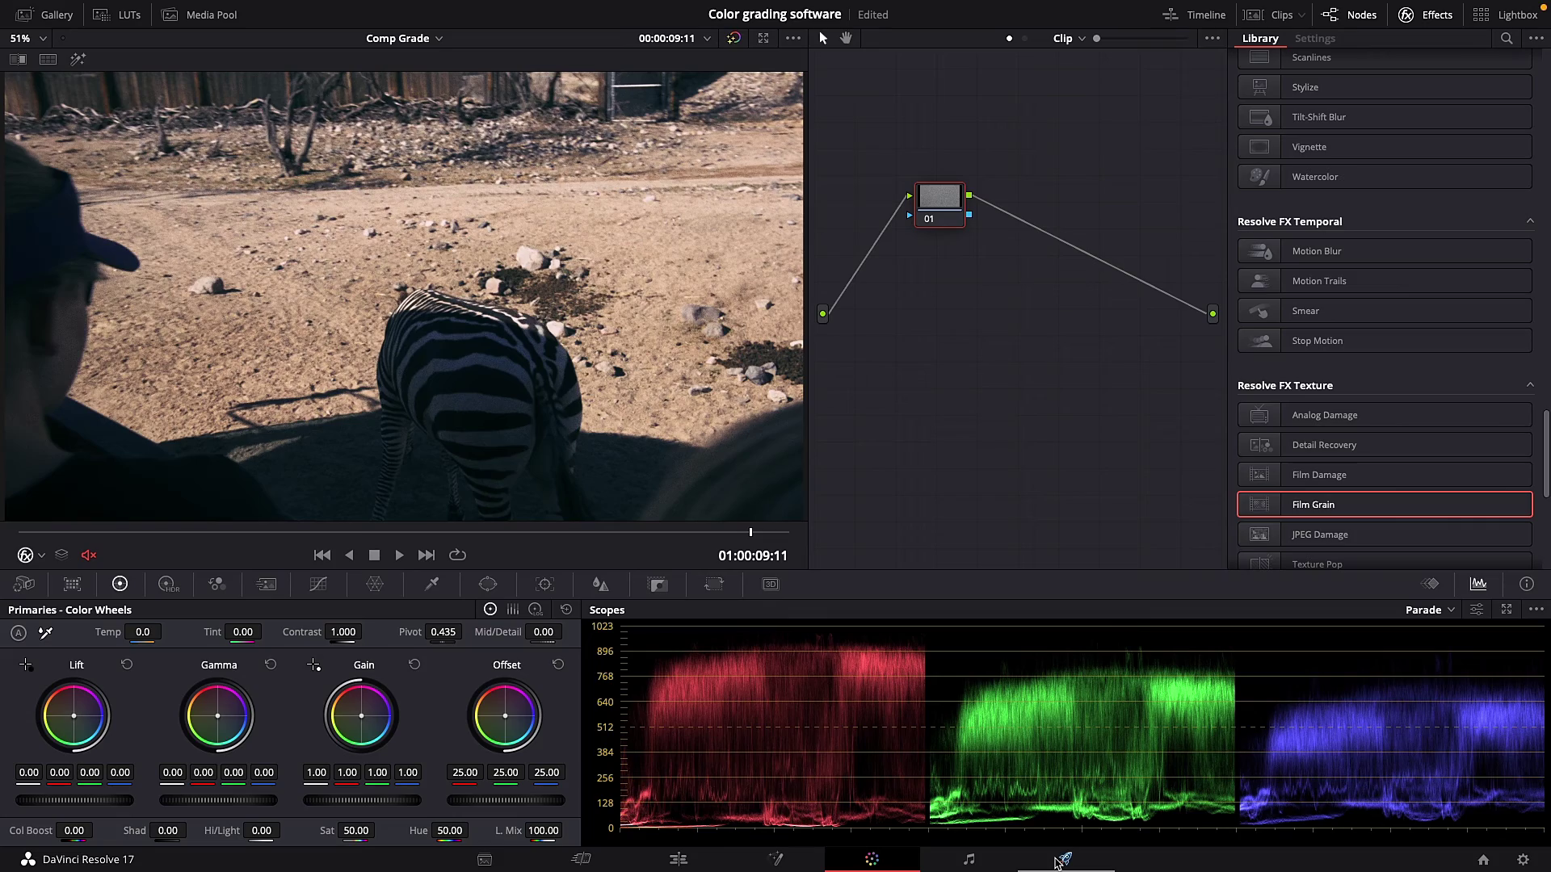
Open the Deliver page, apply the ProRes Master render preset, and set the type to Apple ProRes 422.
left_click(1095, 868)
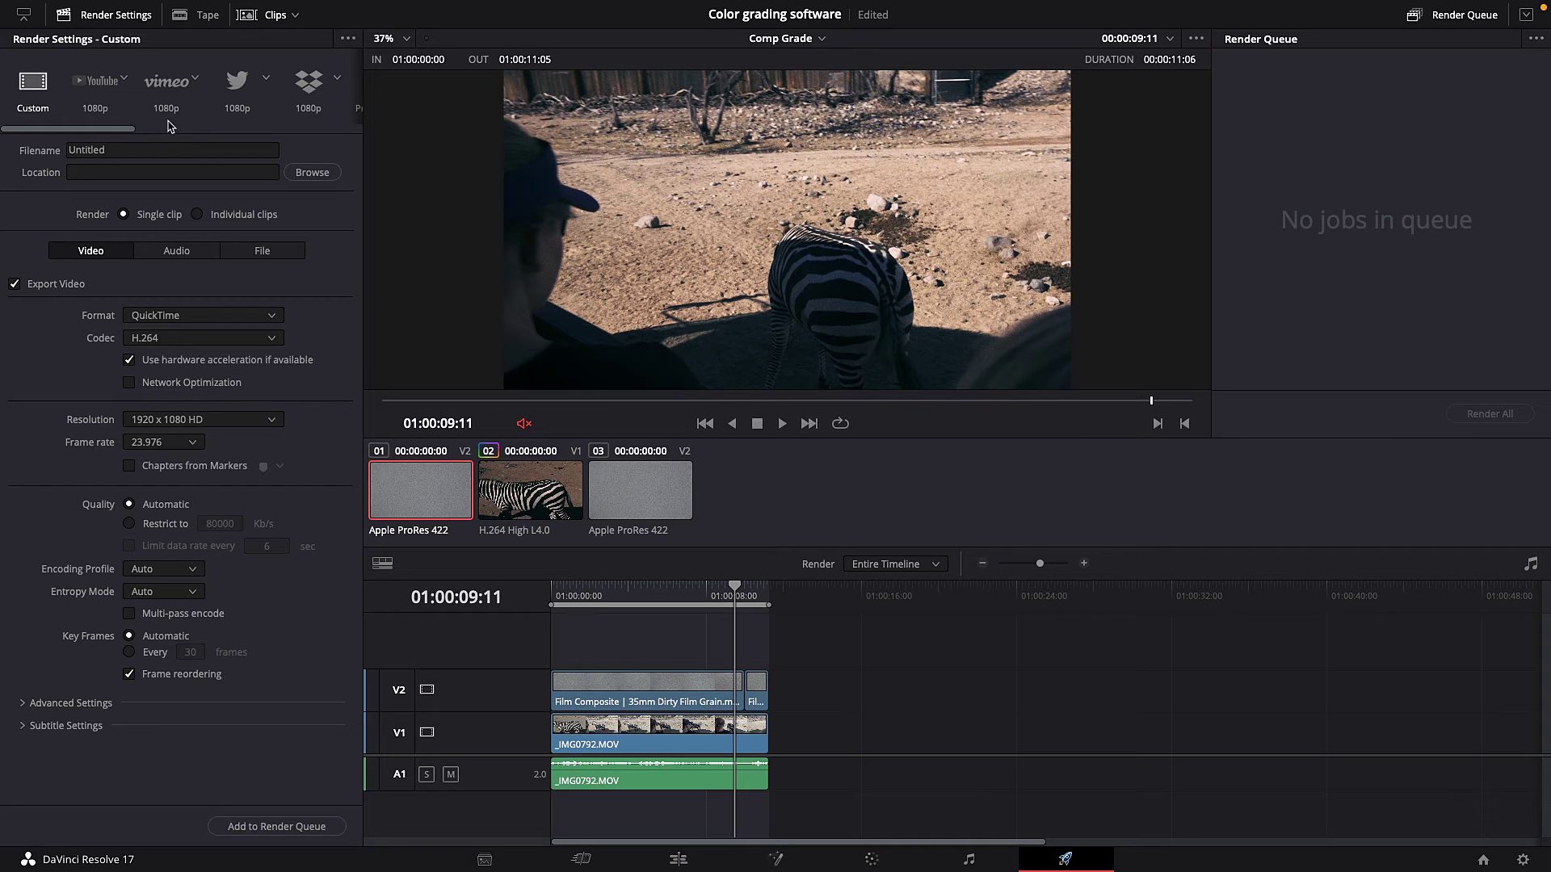
scroll(168, 121, "right", 5)
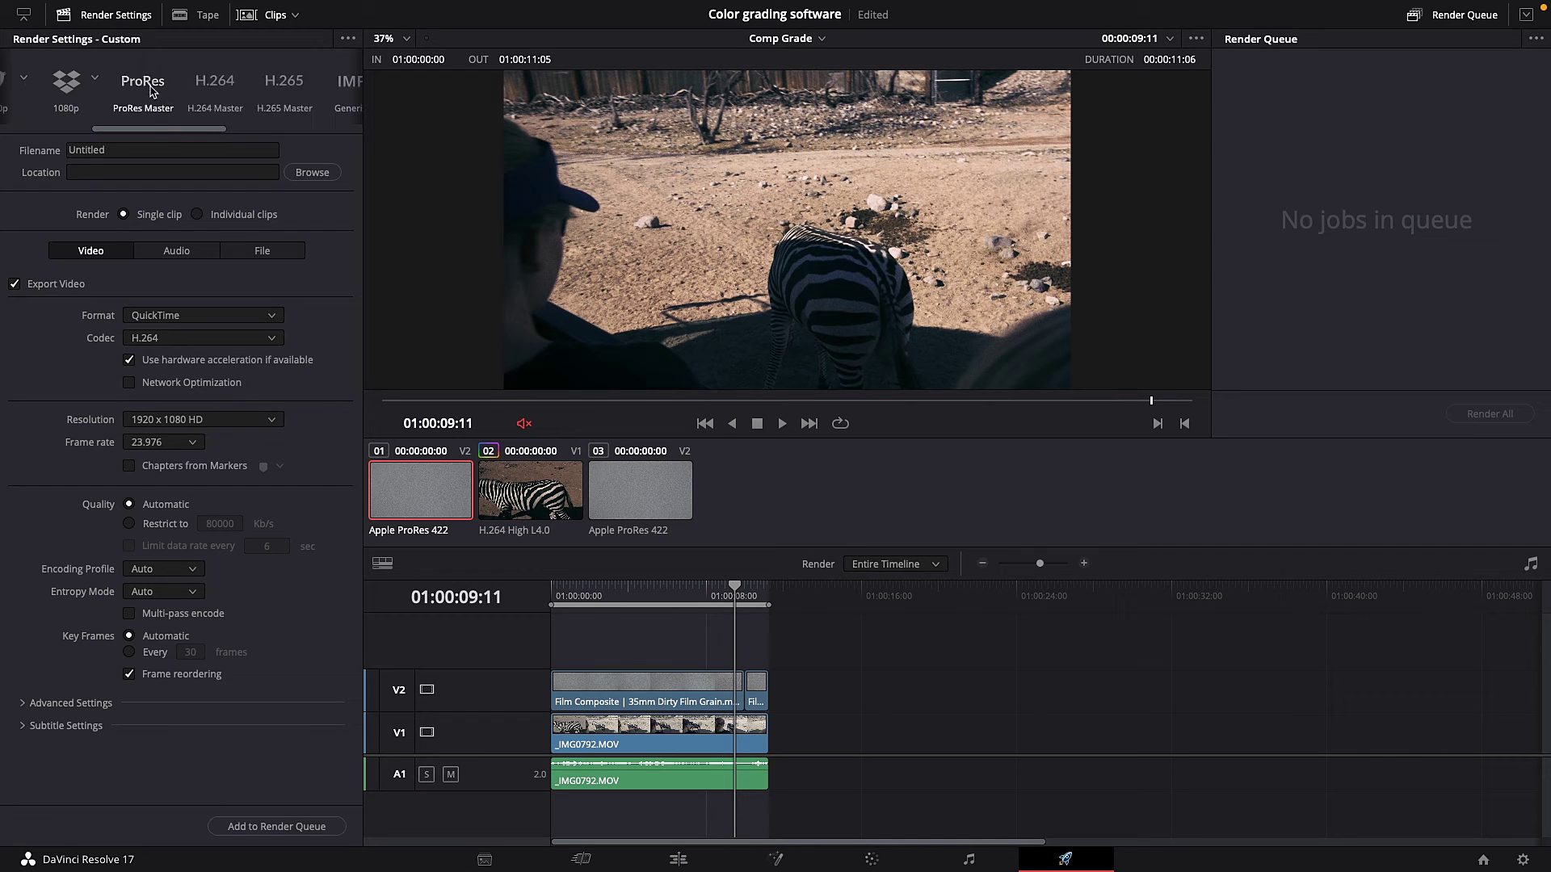
left_click(151, 91)
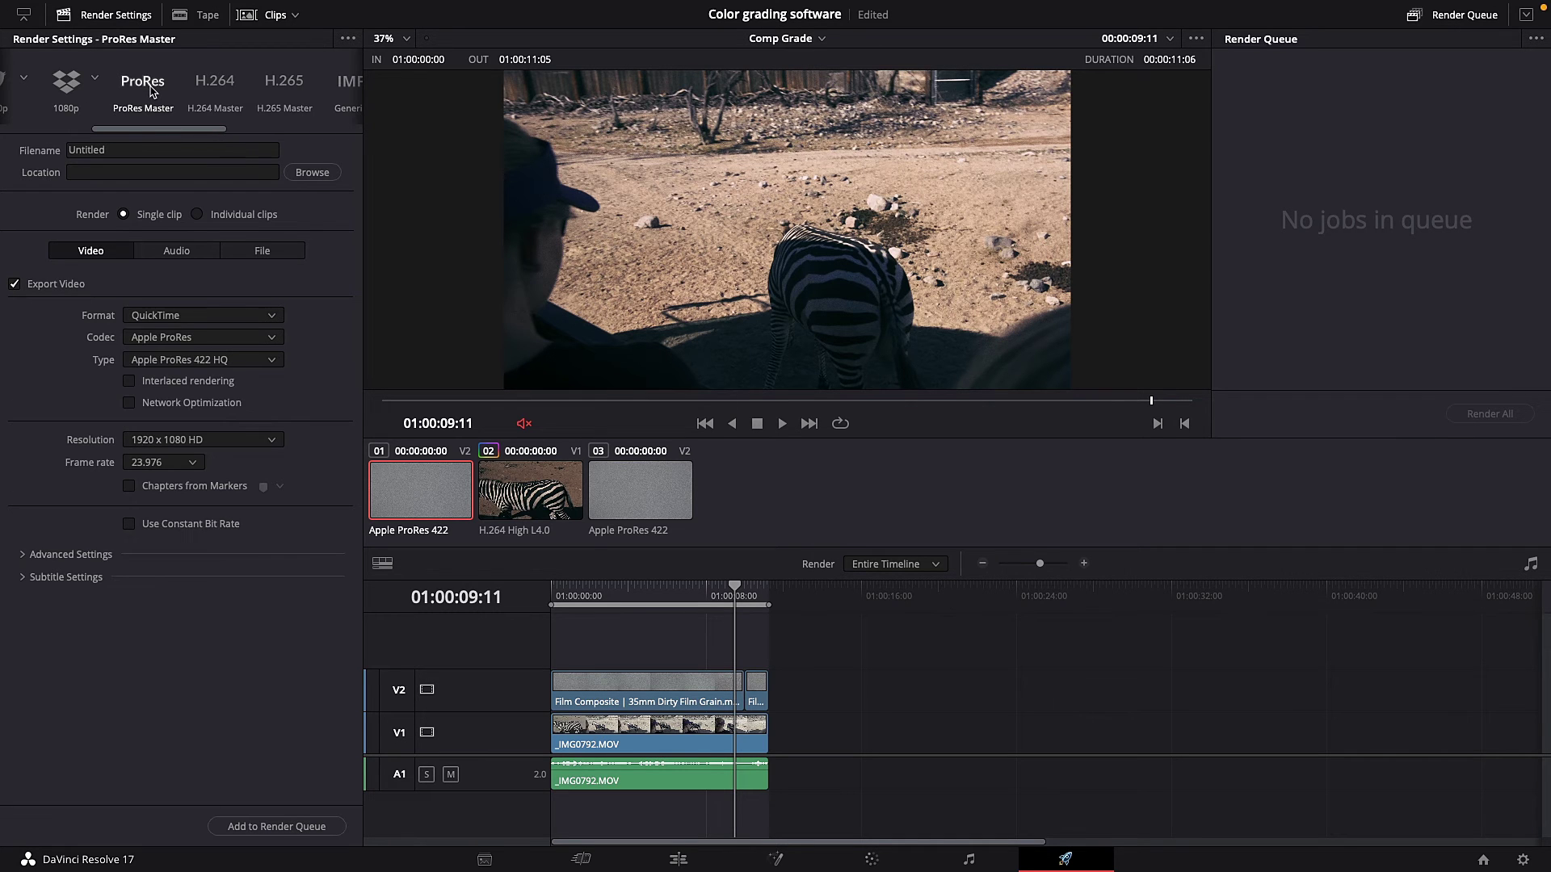
left_click(207, 359)
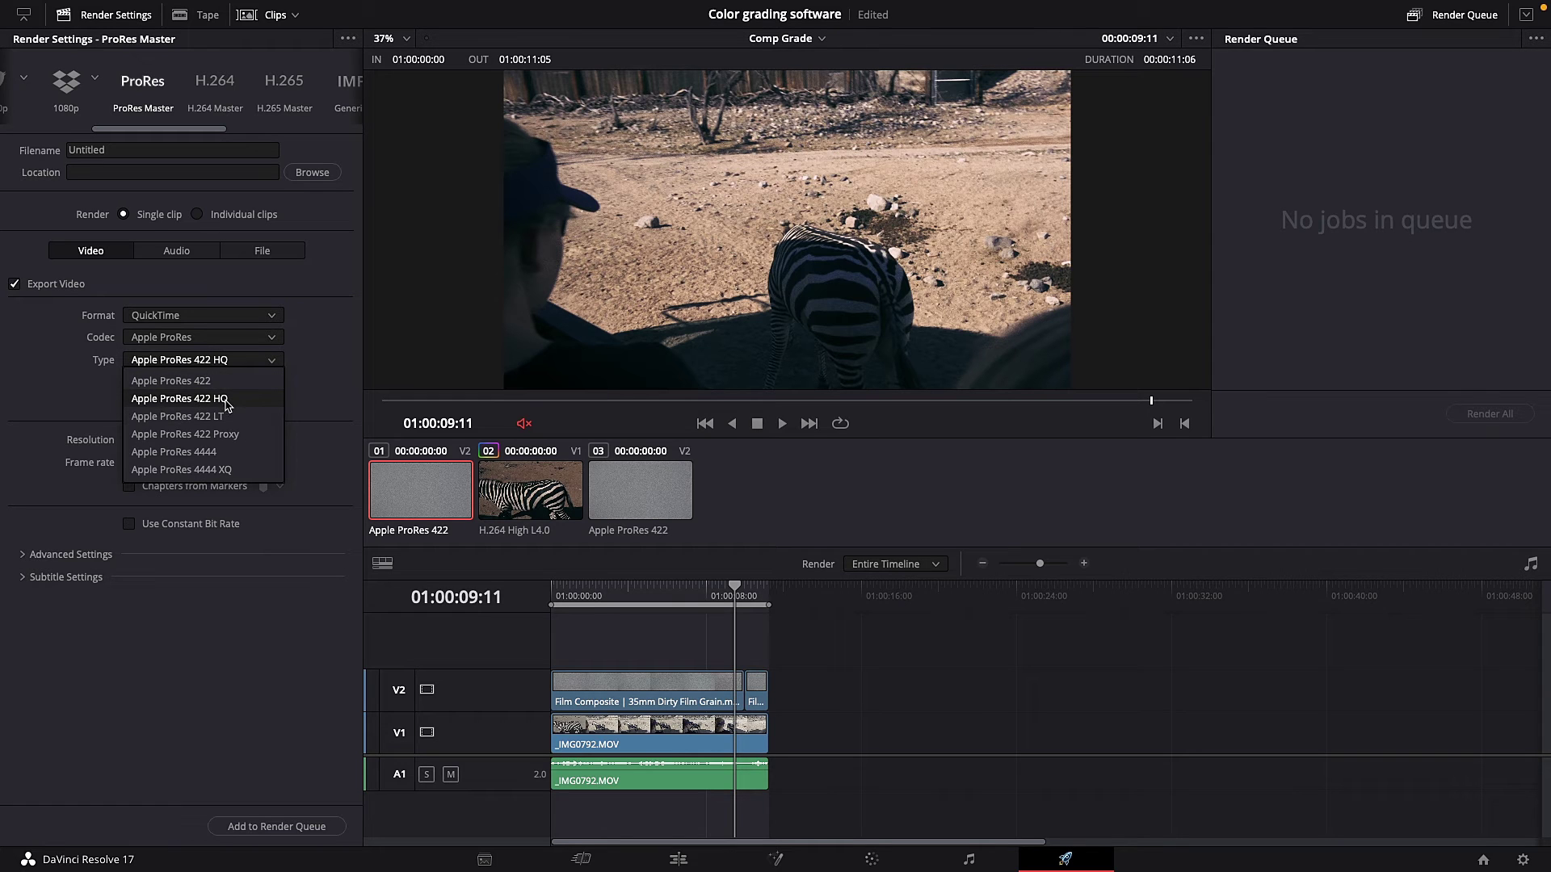
left_click(220, 382)
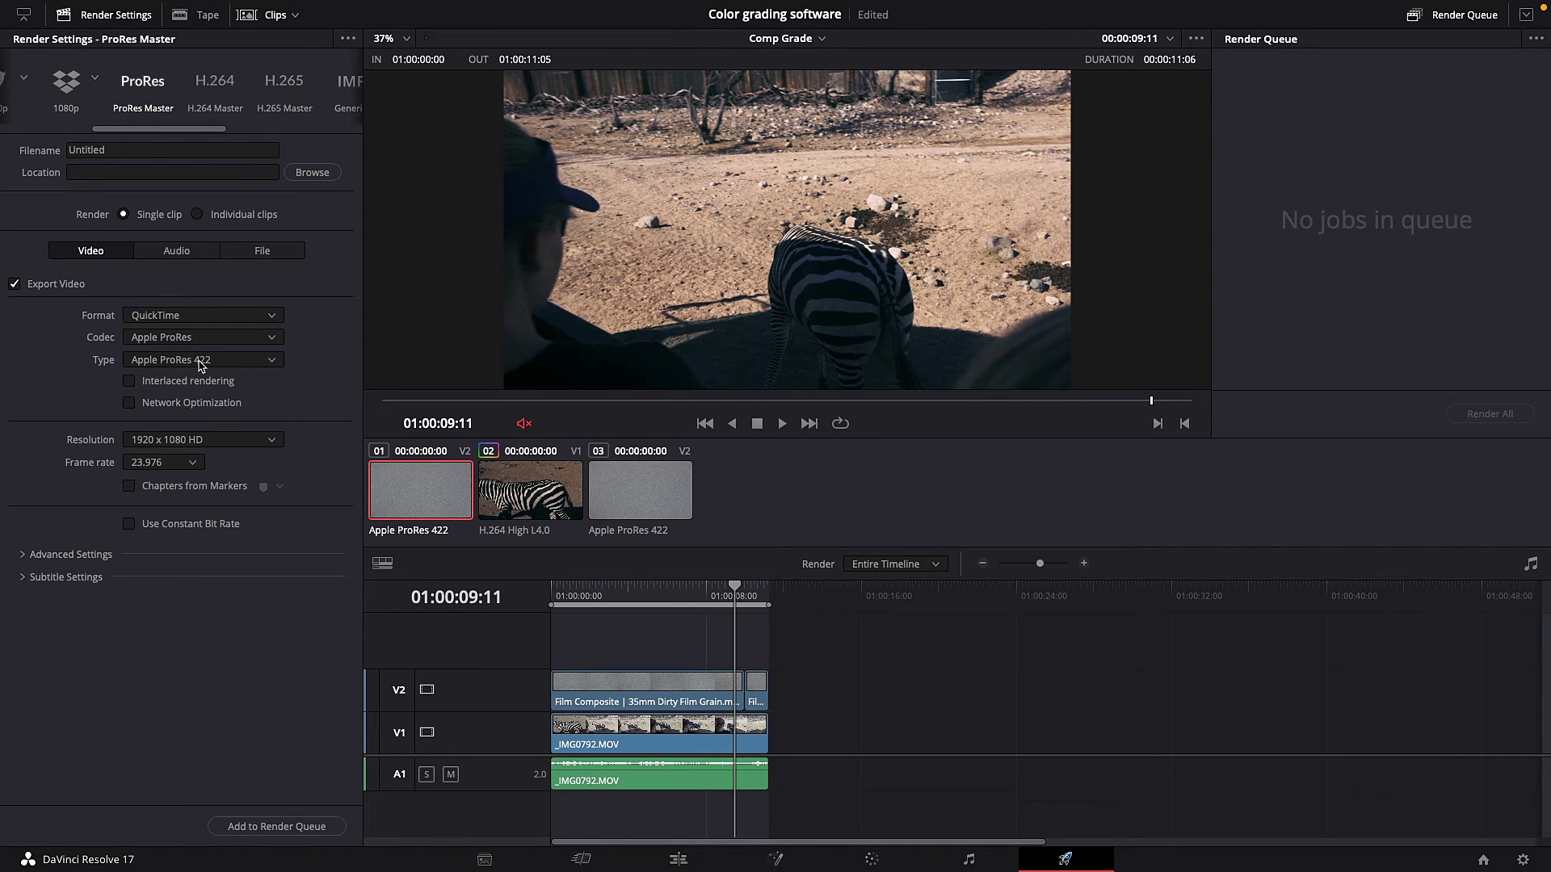
Try the MP4, EXR and DCP render formats, and return the format to QuickTime.
left_click(184, 317)
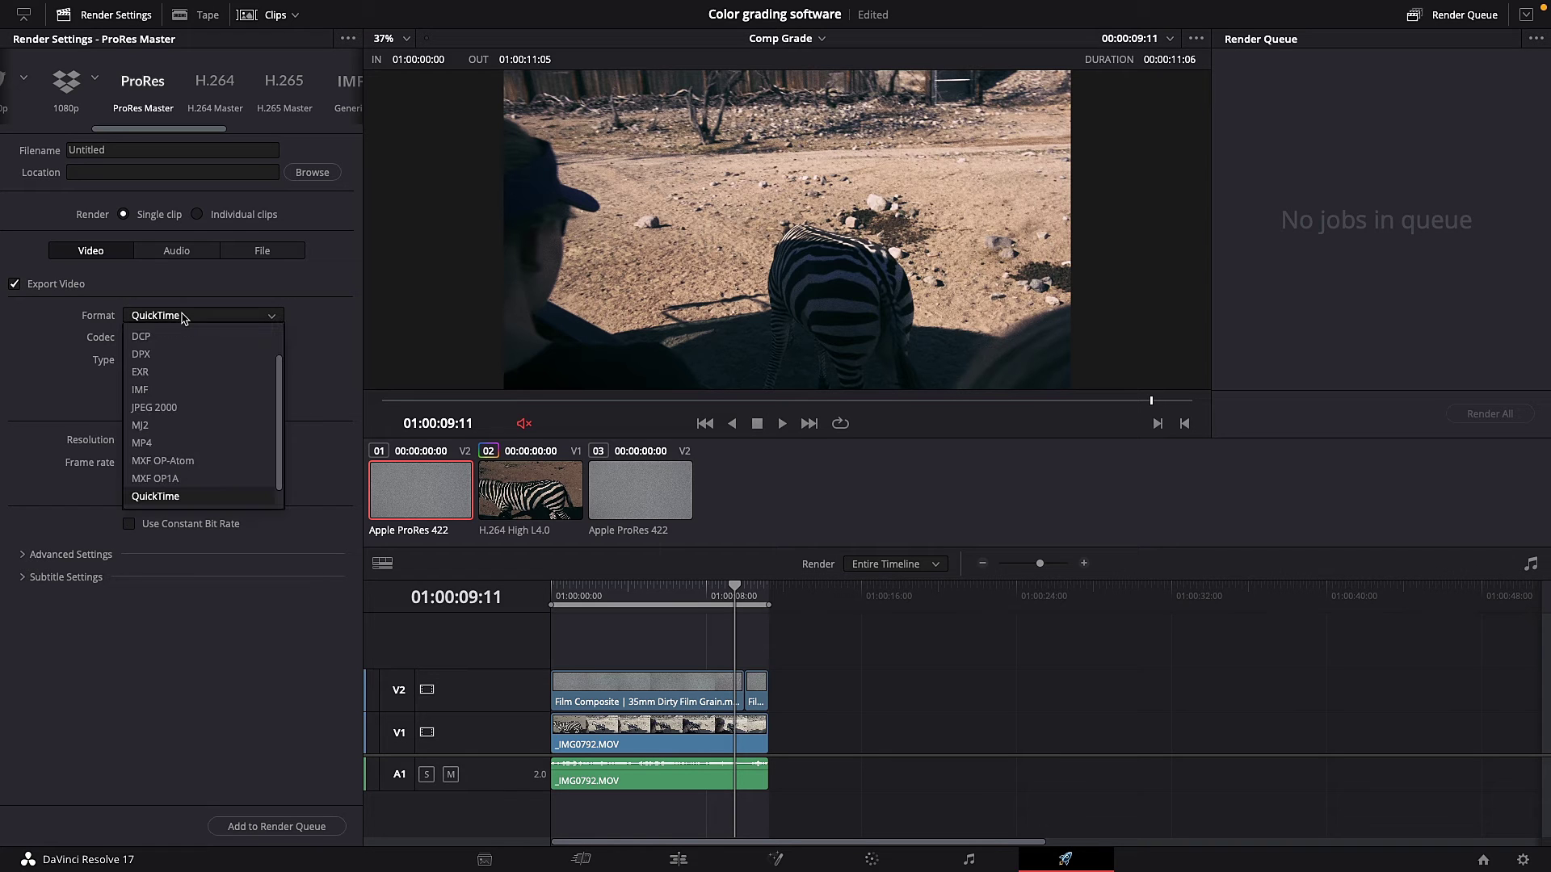
left_click(156, 441)
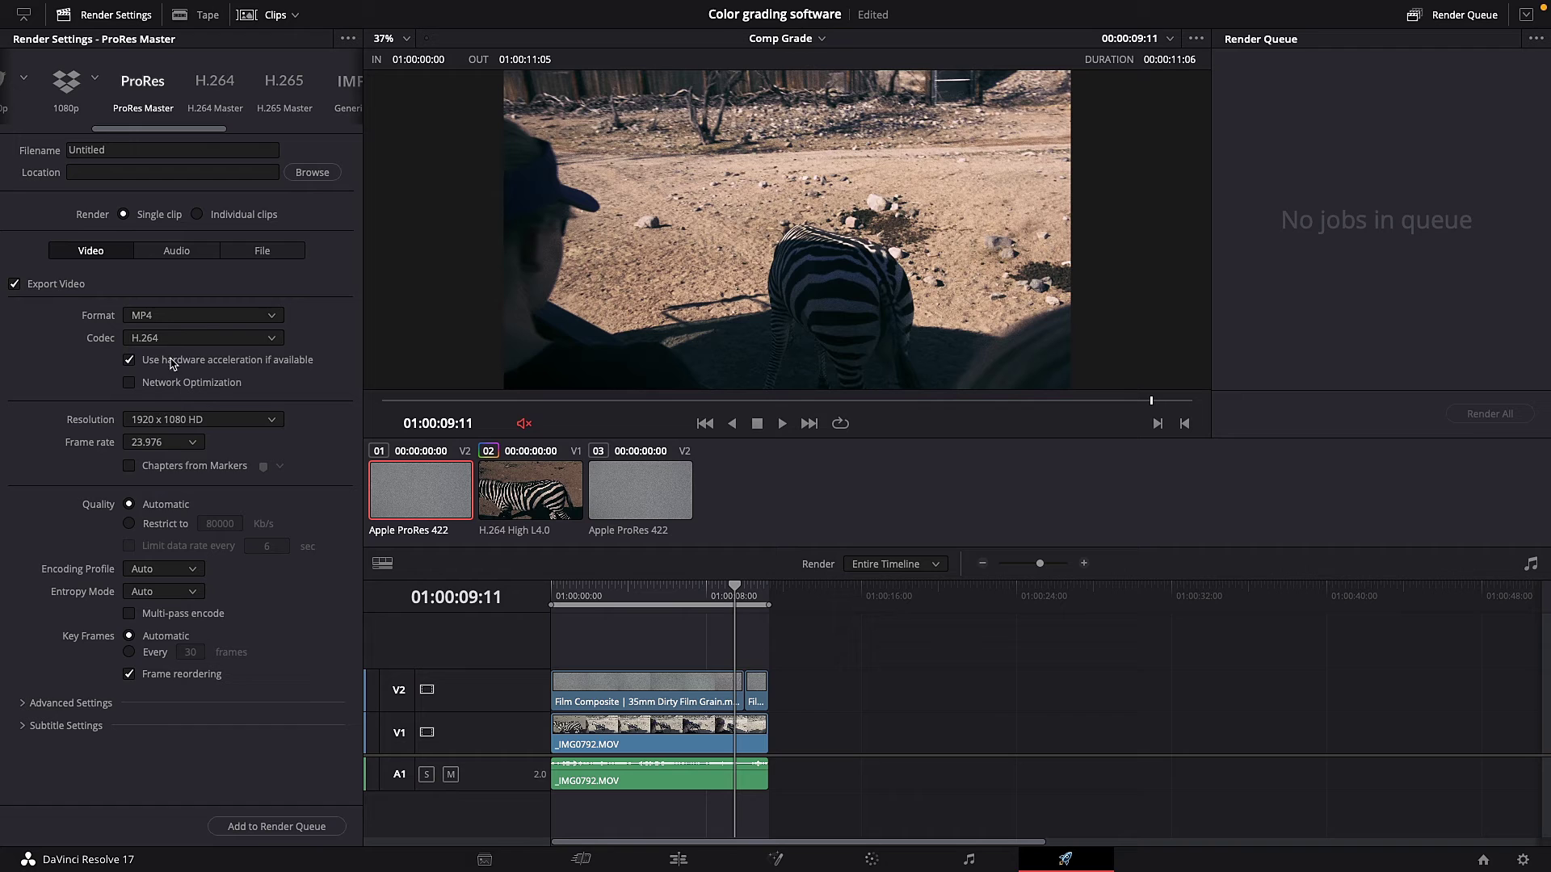
left_click(170, 317)
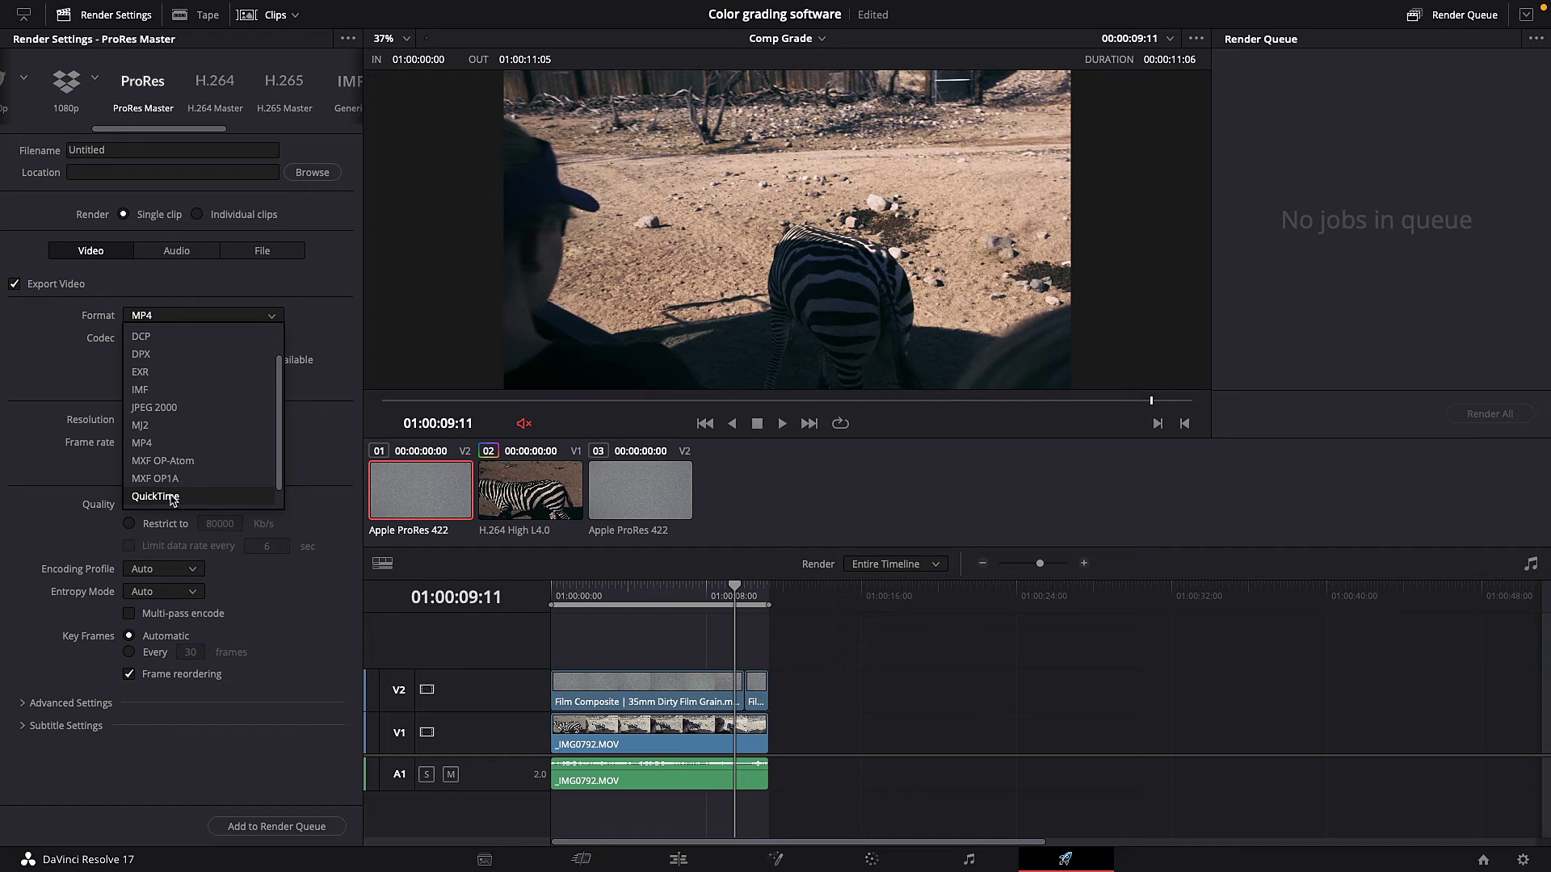
left_click(145, 371)
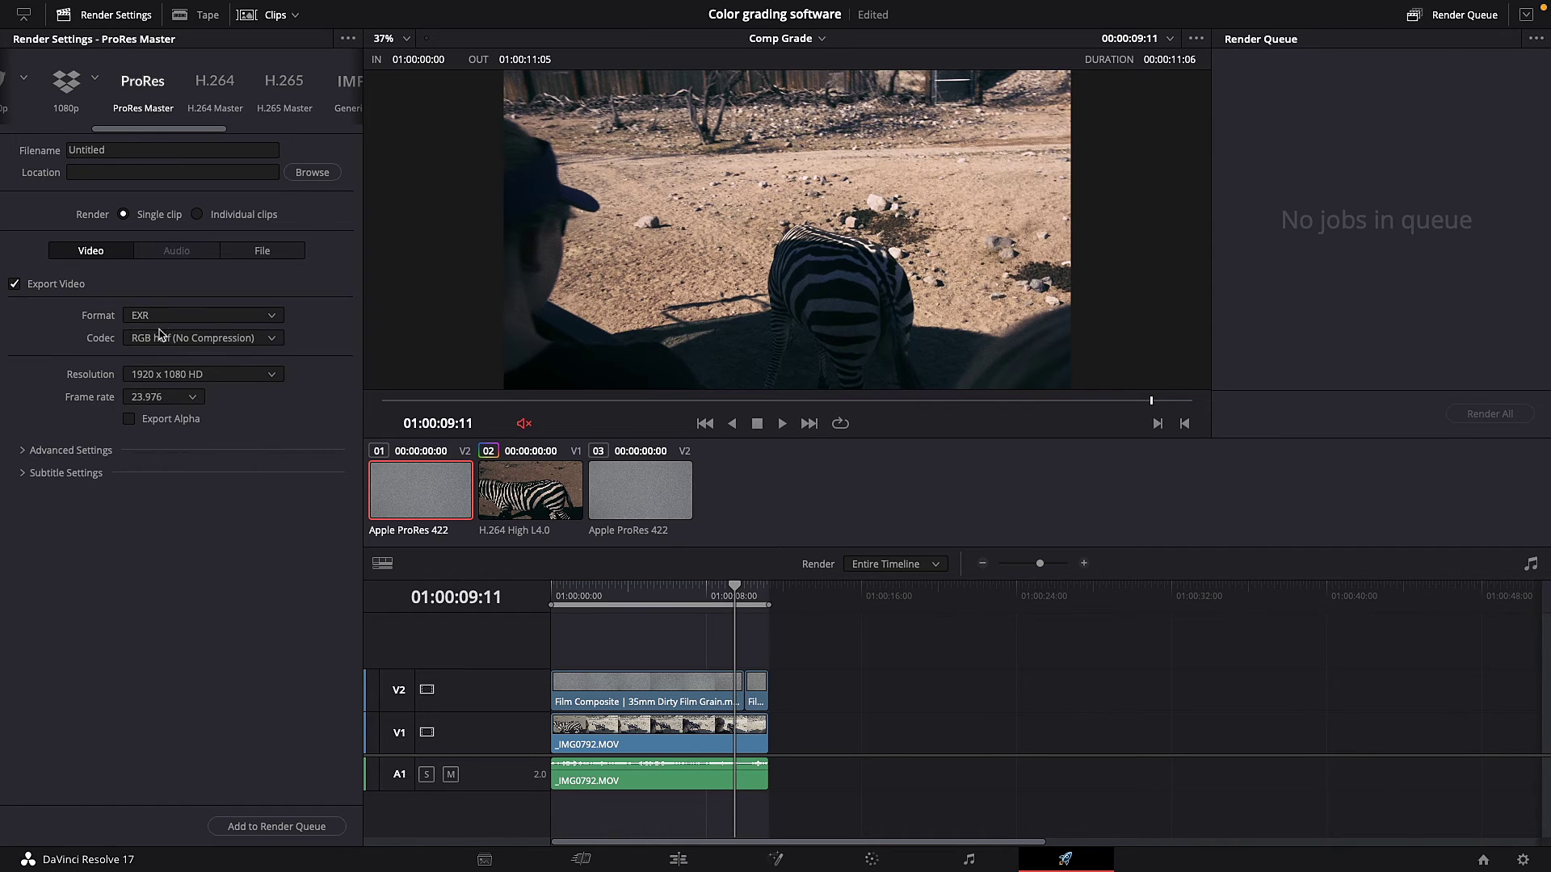
left_click(165, 315)
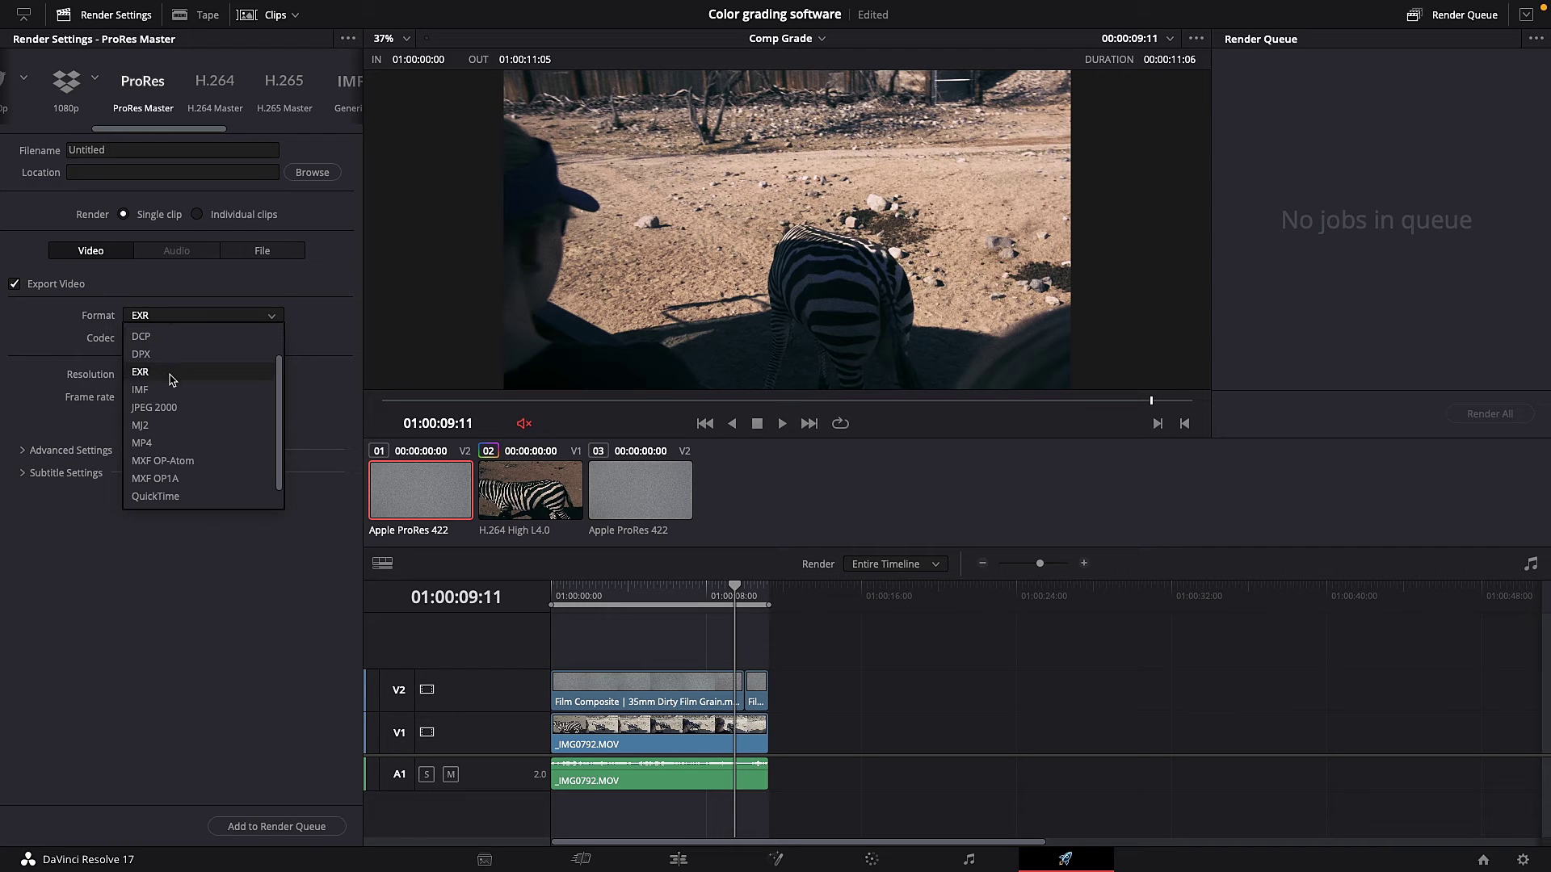
left_click(158, 336)
left_click(160, 316)
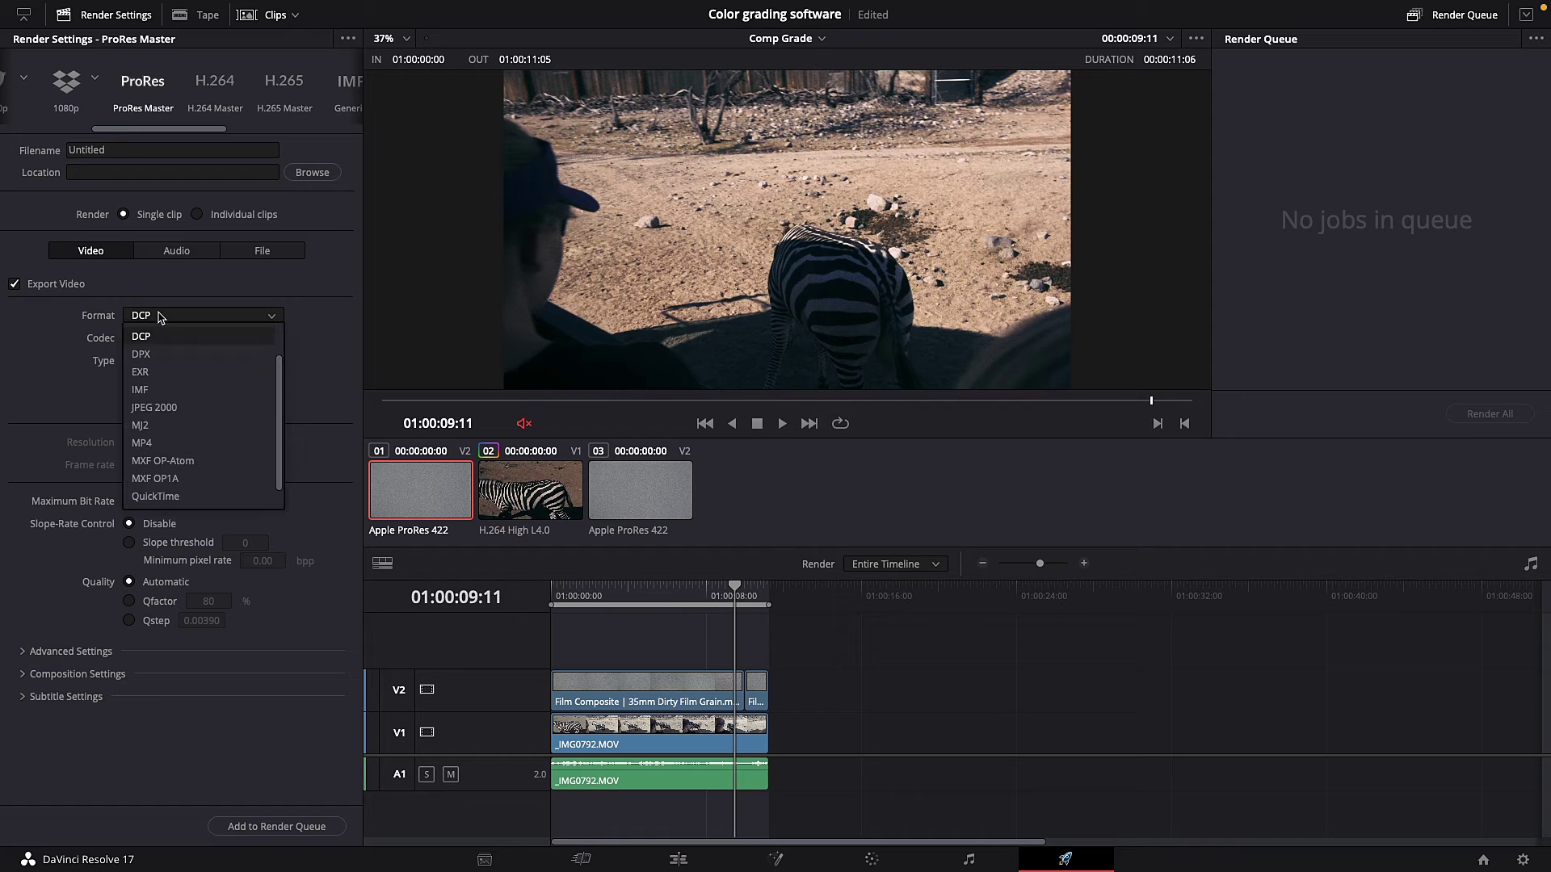
left_click(170, 498)
Try DNxHD as the QuickTime codec and look through the remaining render presets.
left_click(170, 339)
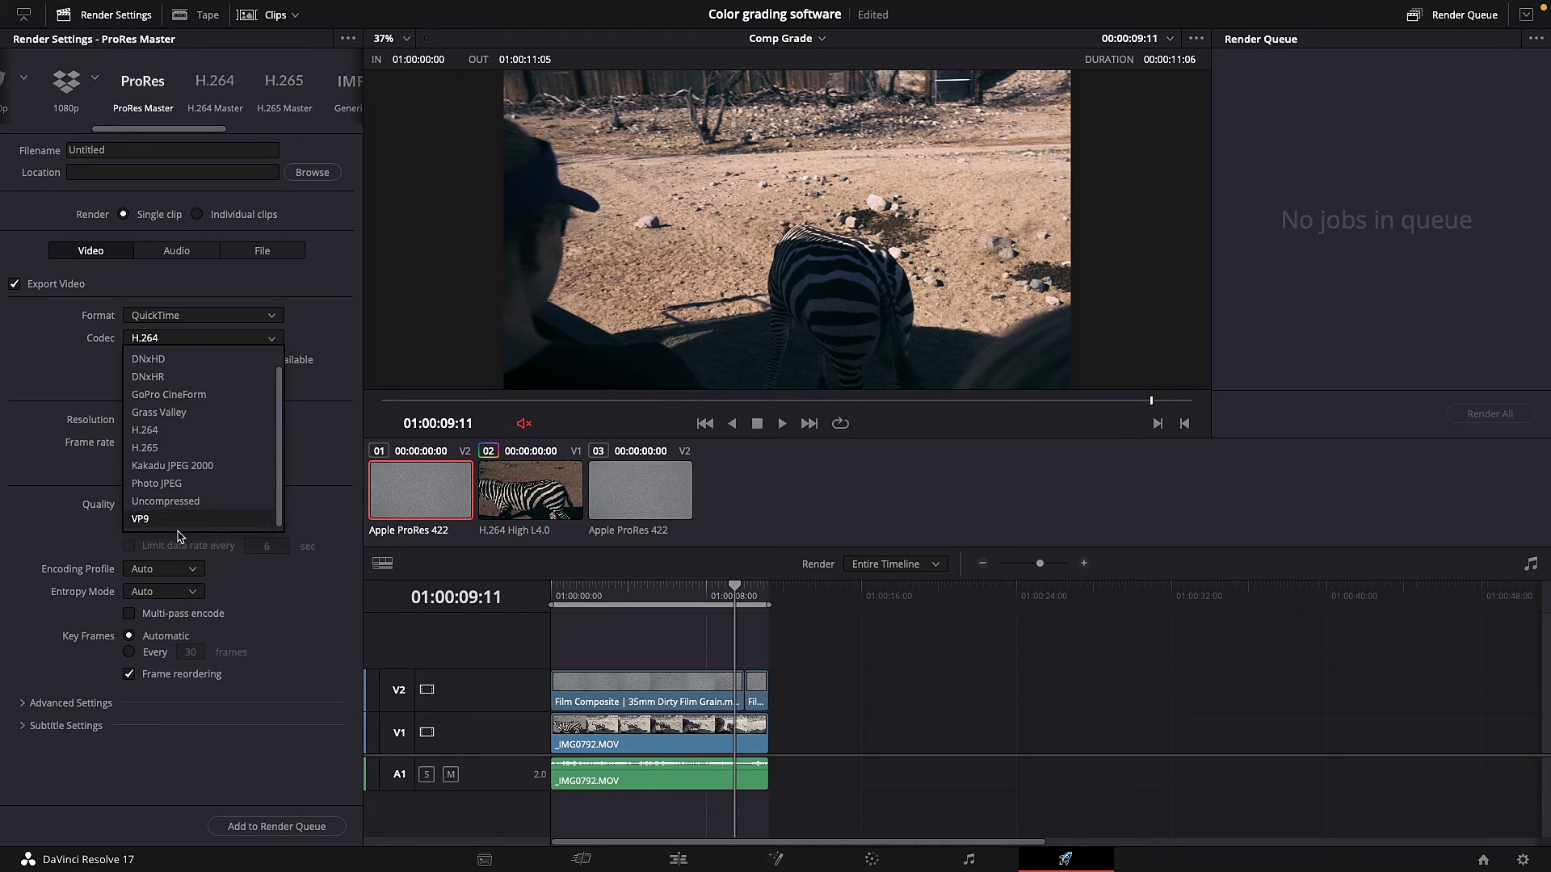
scroll(213, 442, "up", 1)
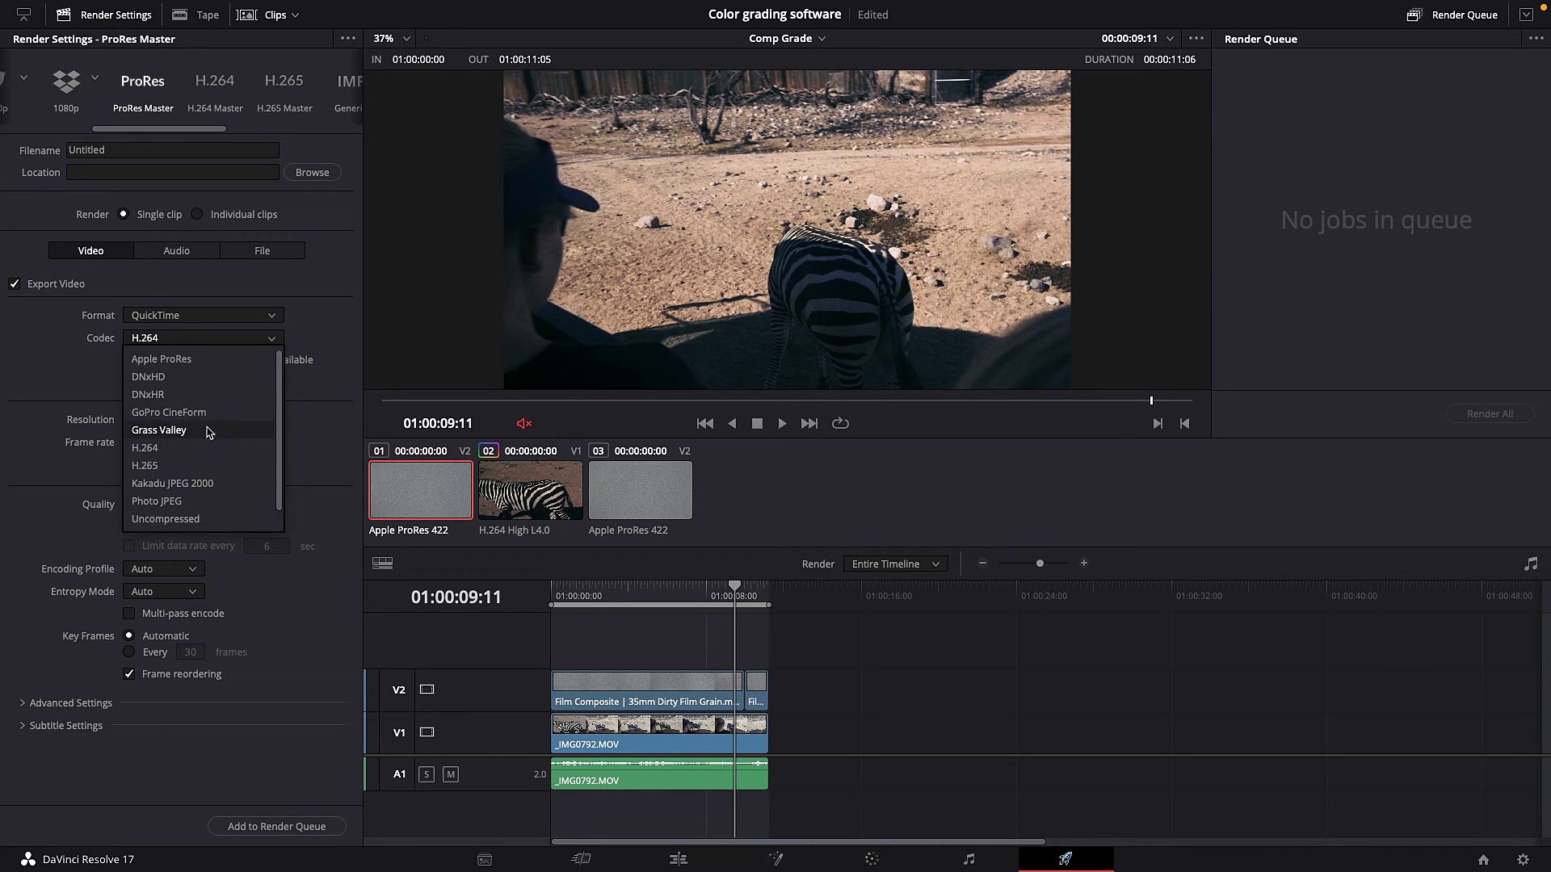
left_click(183, 376)
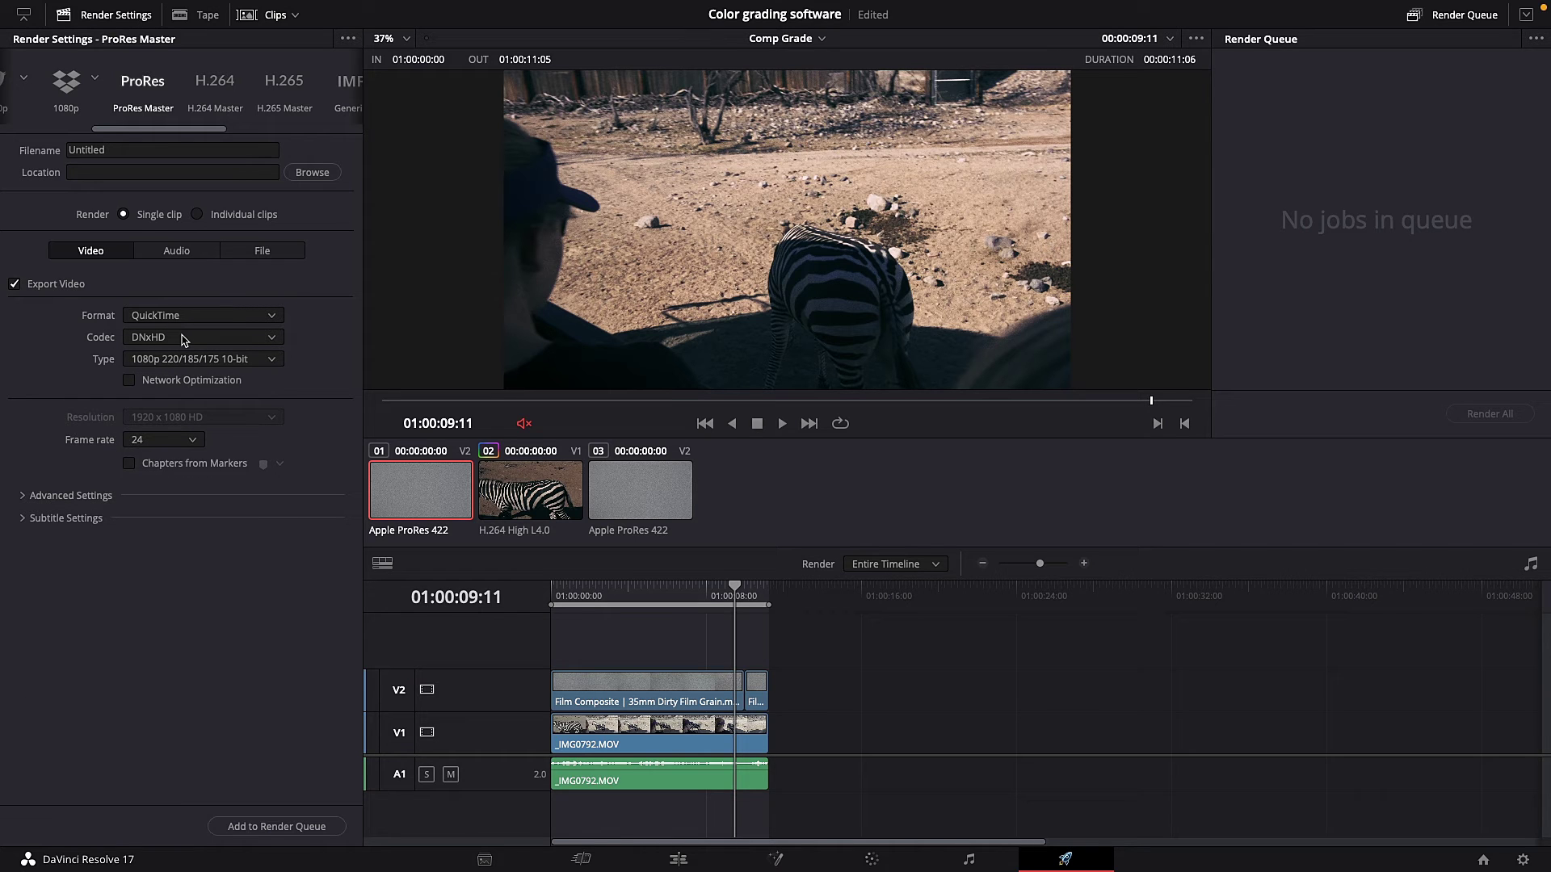
scroll(231, 128, "right", 5)
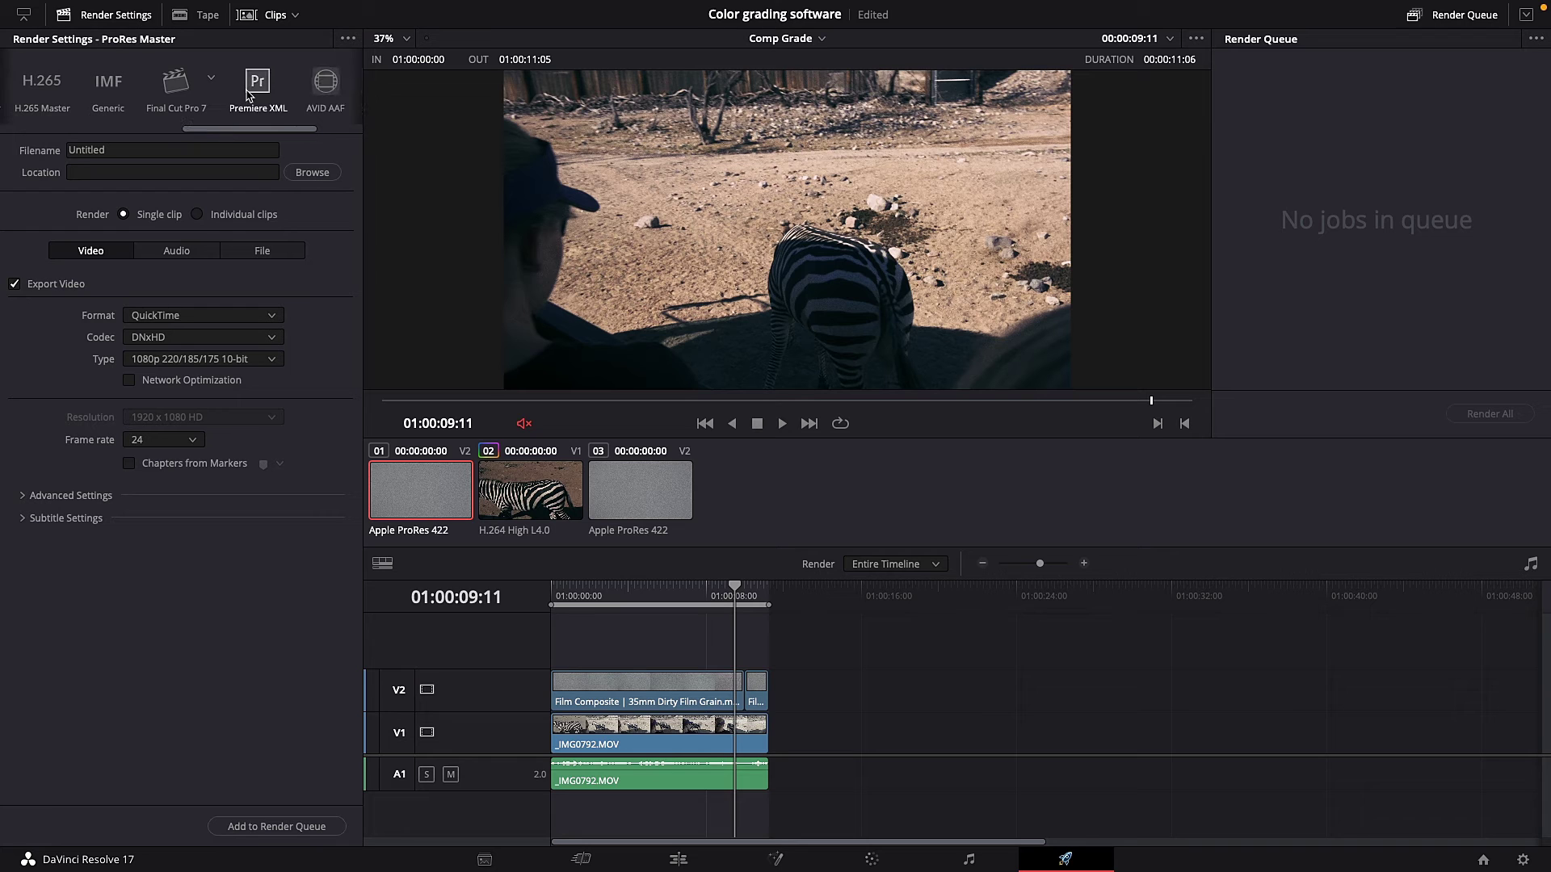
Set the render codec to Apple ProRes, the type to Apple ProRes 422 and the frame rate to 23.976.
left_click(179, 340)
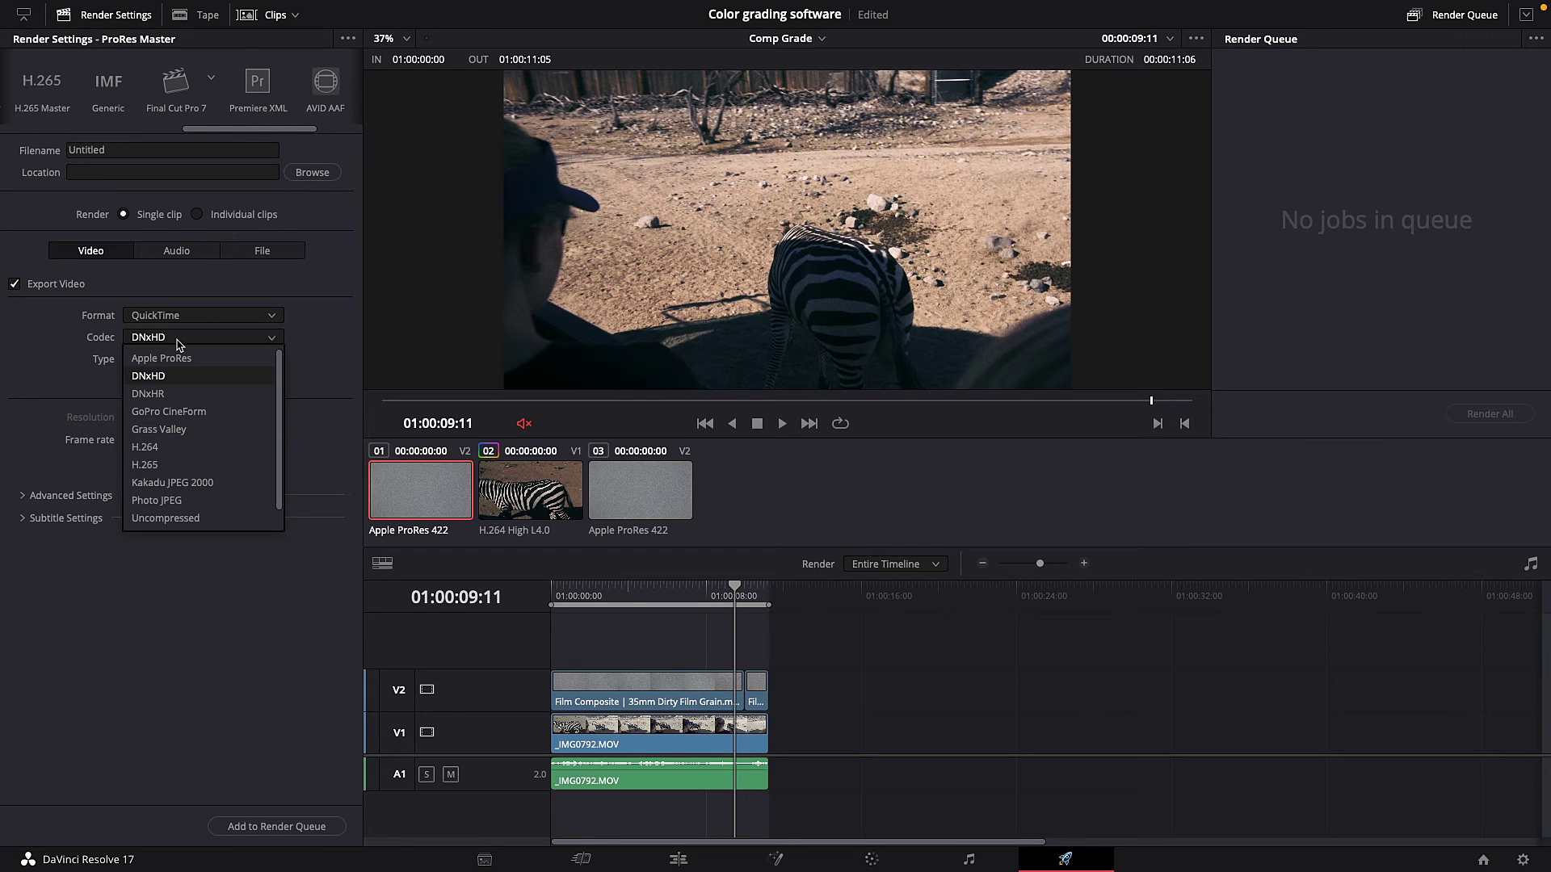
left_click(179, 358)
left_click(198, 362)
left_click(190, 380)
left_click(154, 466)
left_click(164, 486)
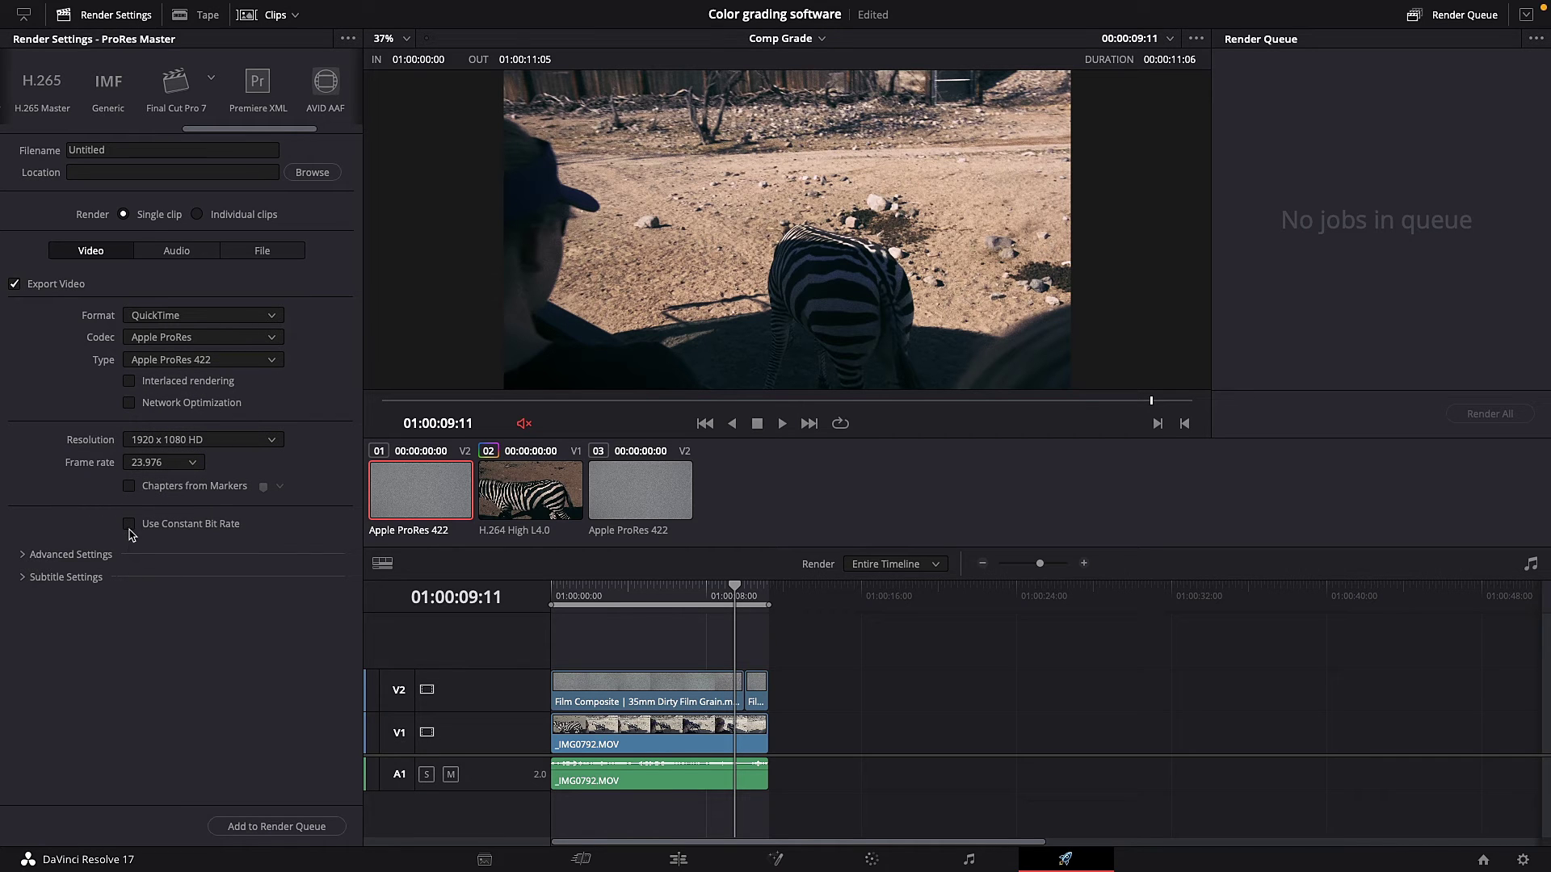
Check the advanced render settings and return the playhead to the timeline start at 01:00:00:00.
left_click(84, 557)
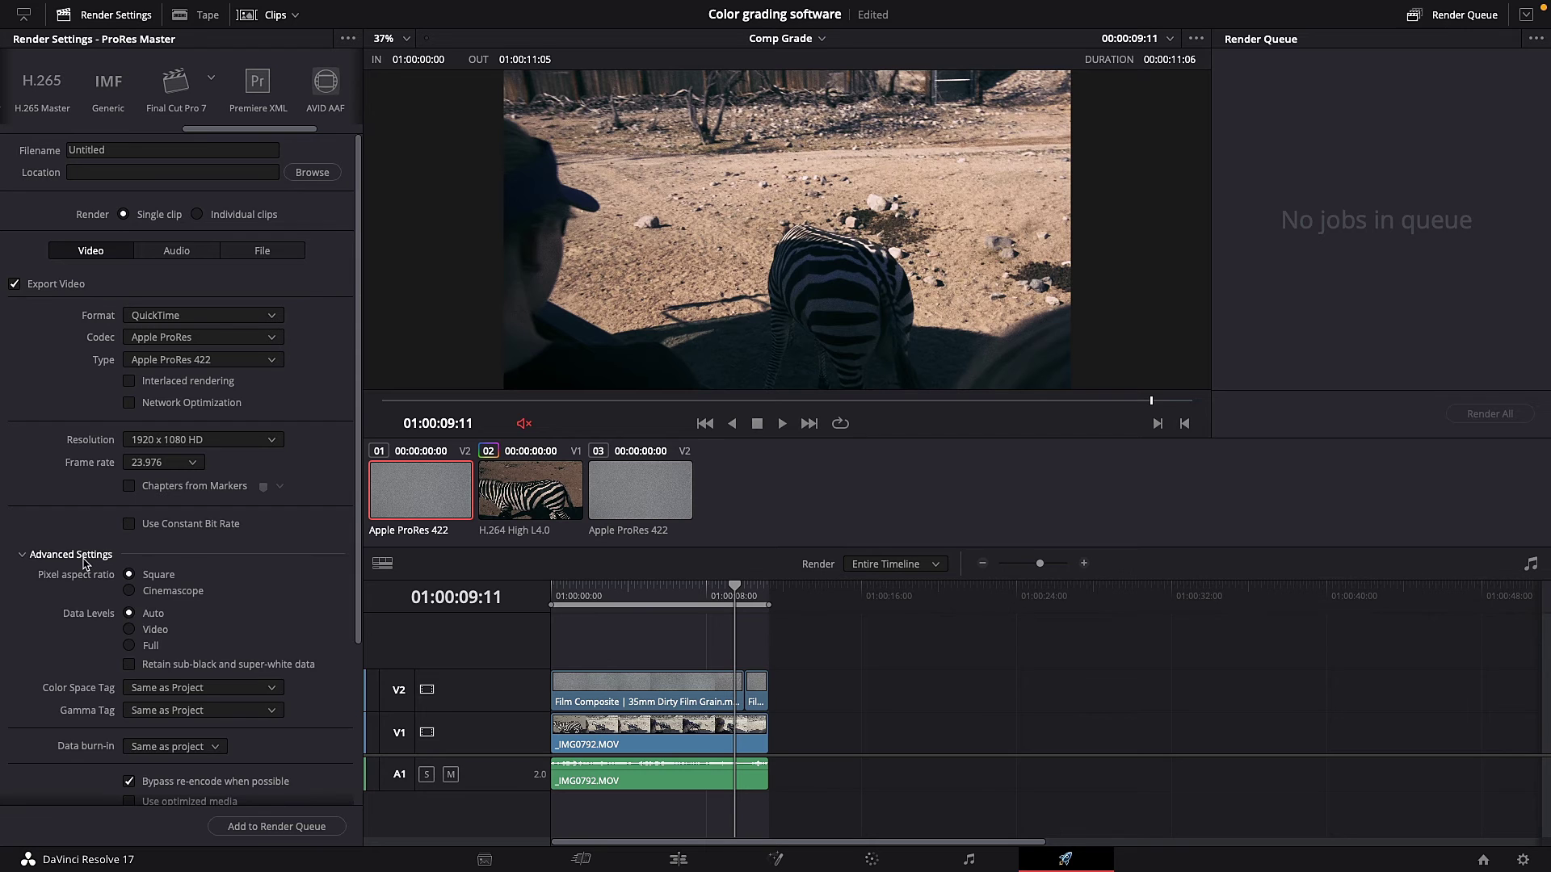
left_click(84, 557)
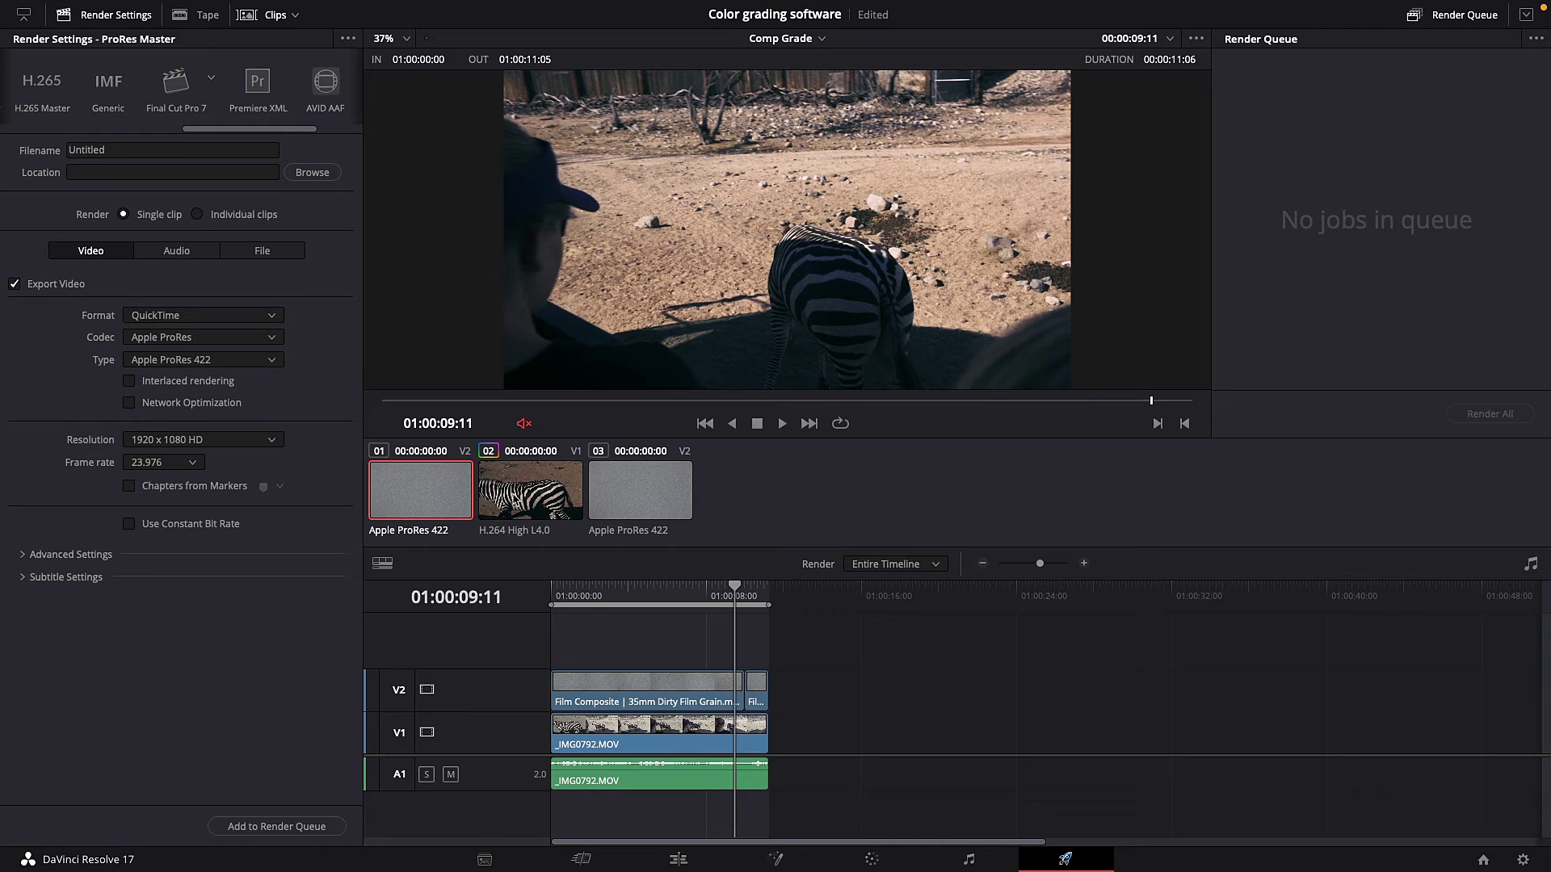
left_click_drag(581, 606, 526, 599)
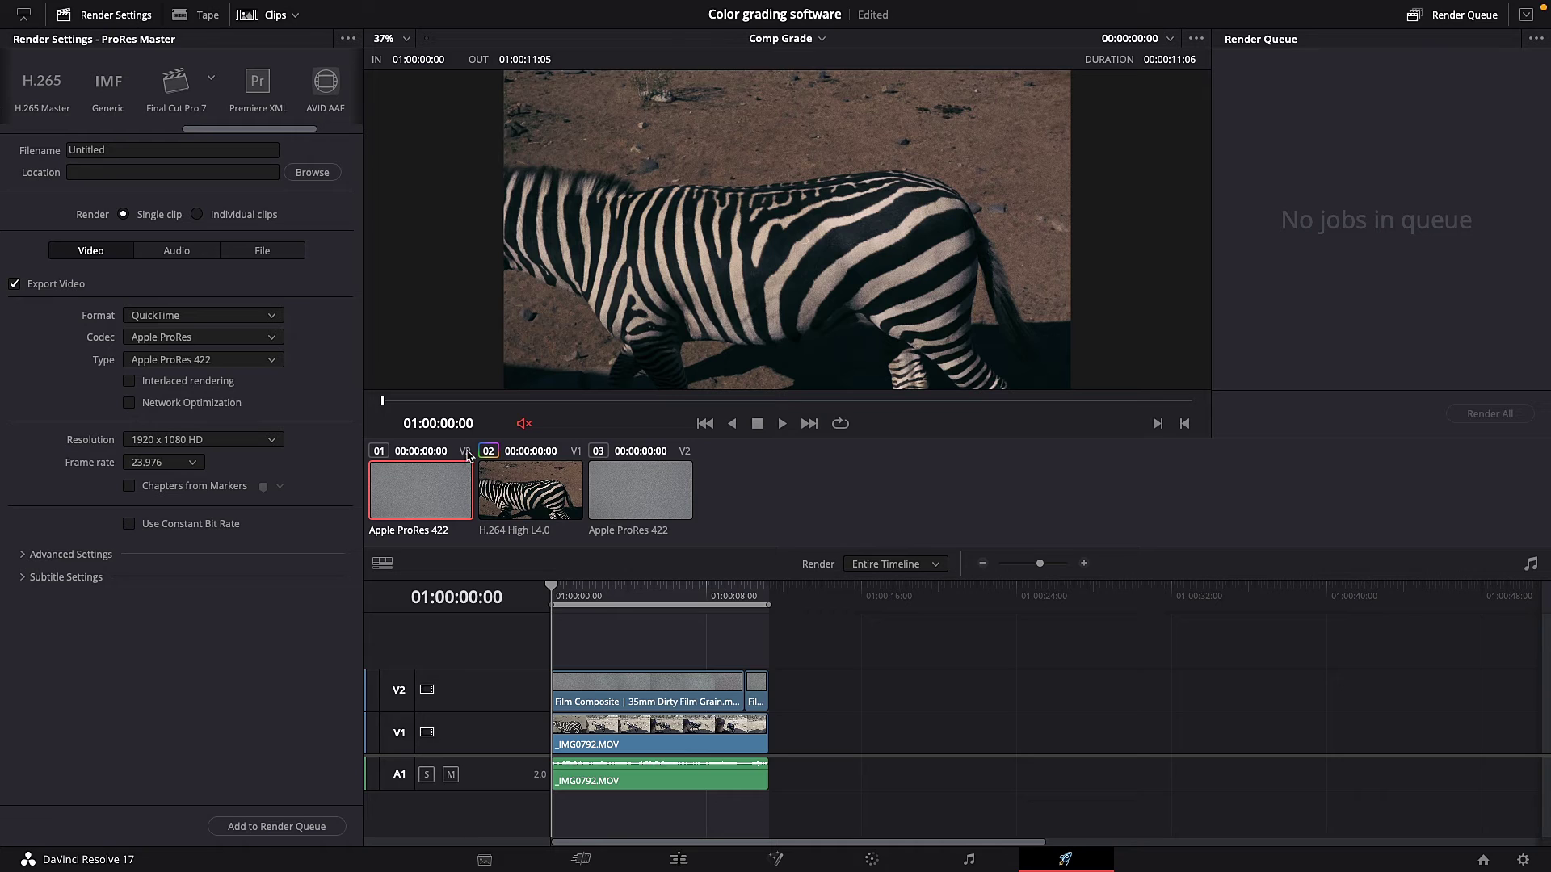
left_click_drag(562, 588, 501, 612)
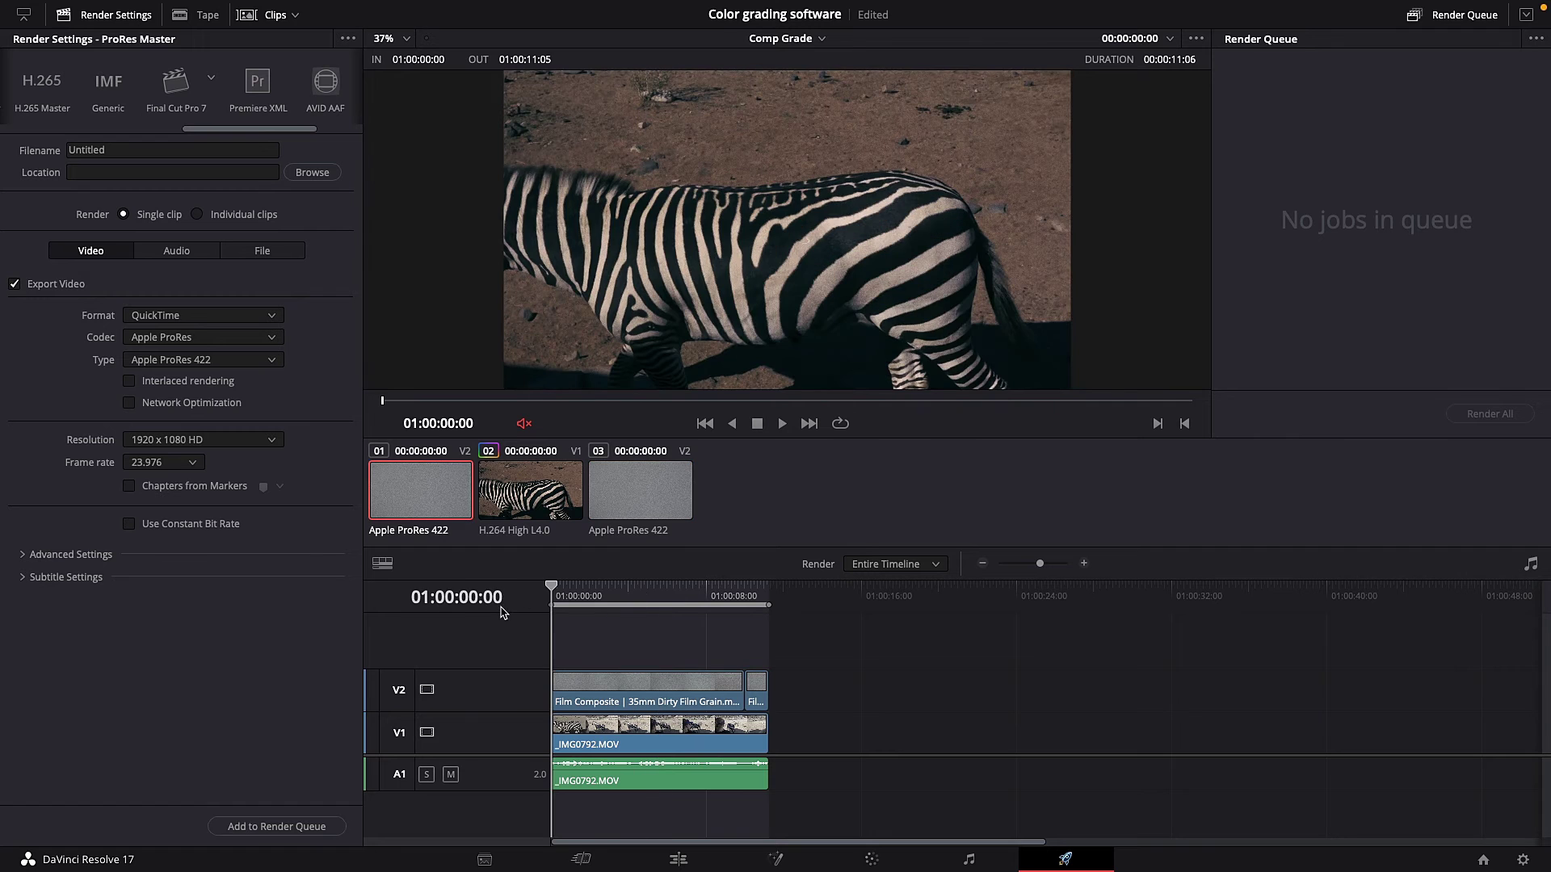
Start adding the timeline to the render queue and choose the color grade project's Video folder, inside Random Stuff on the external drive, as destination.
left_click(300, 825)
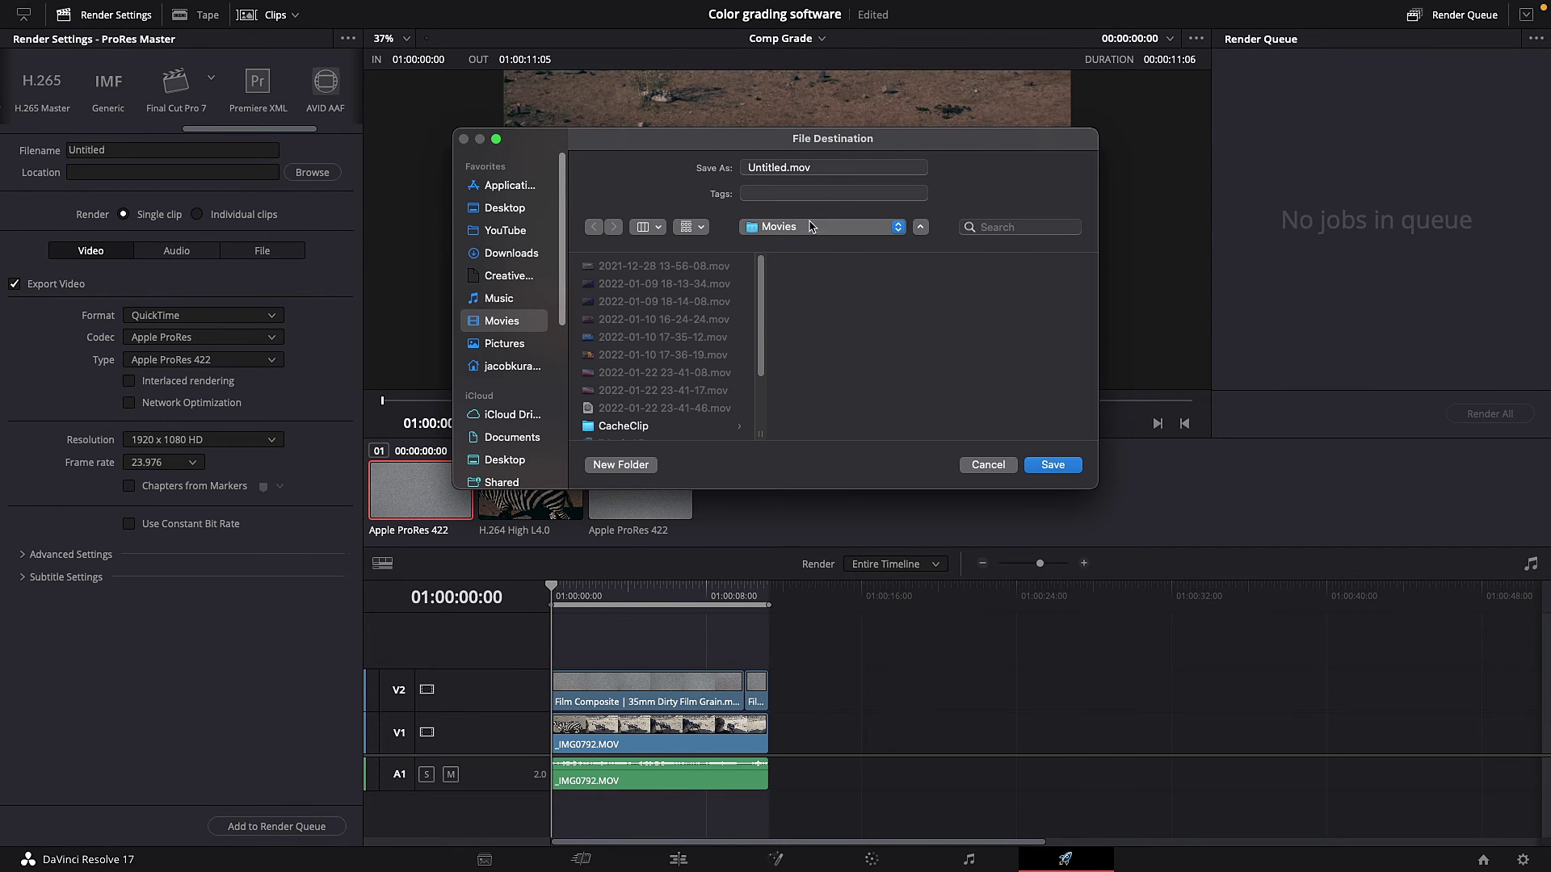
left_click(840, 231)
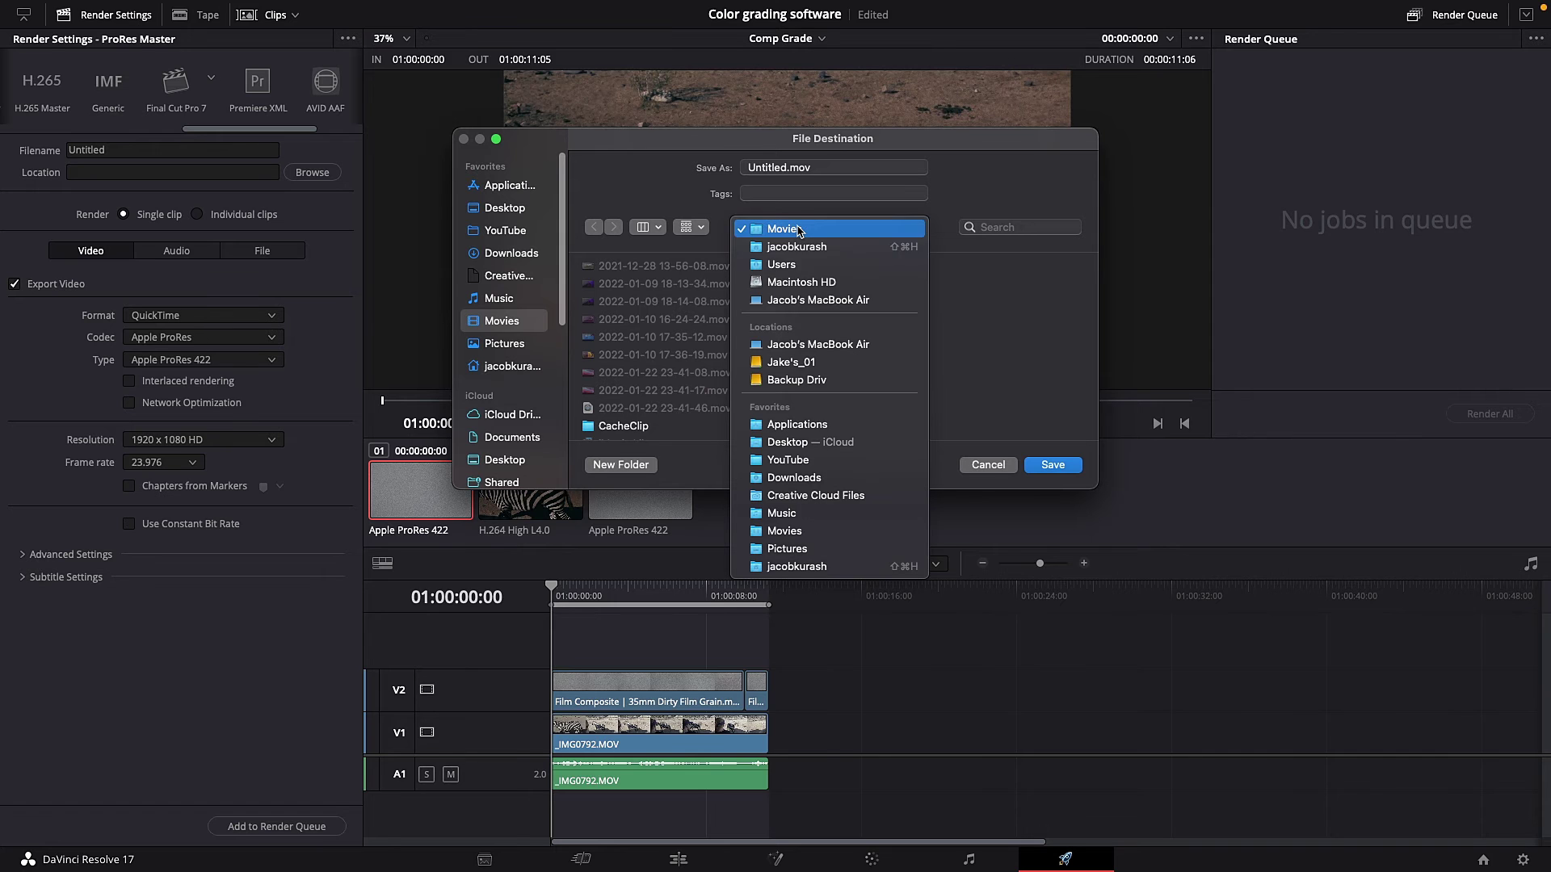
left_click(818, 363)
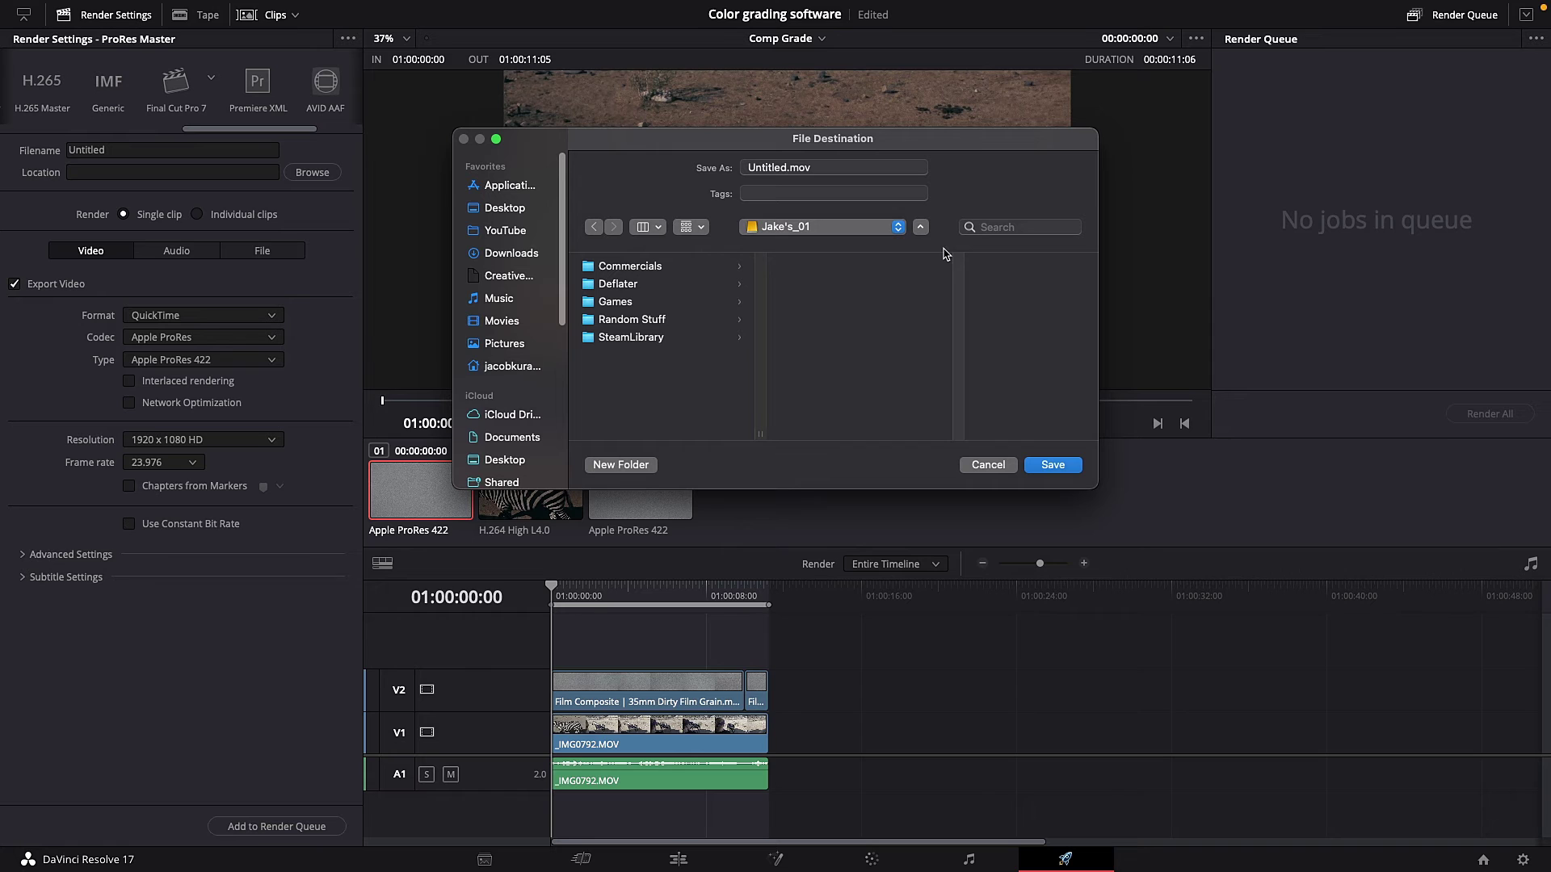
left_click(680, 321)
left_click(815, 287)
left_click(943, 320)
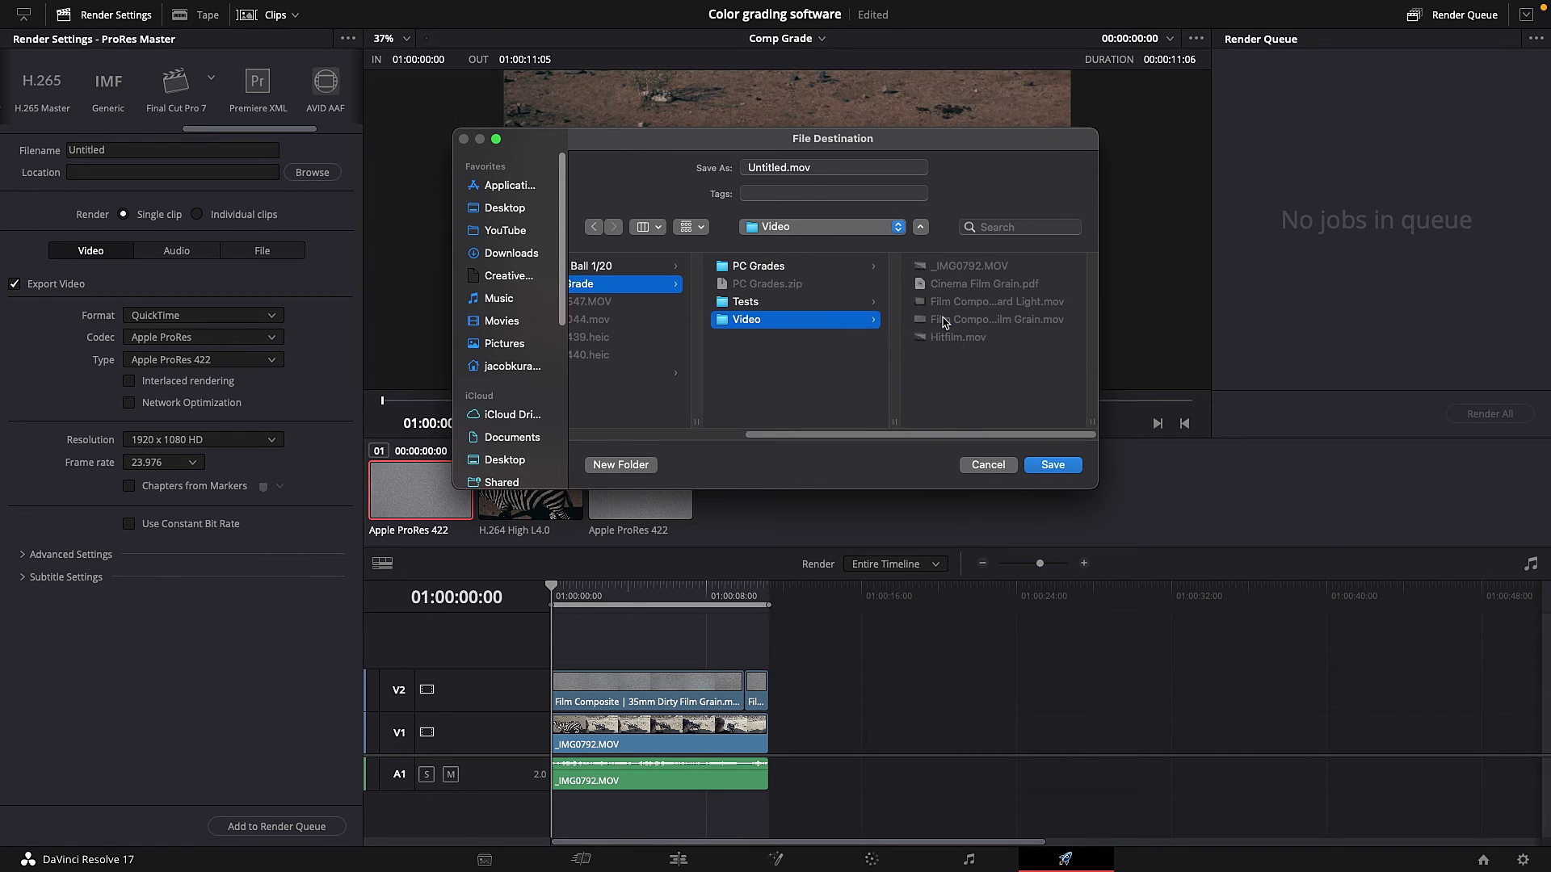
Name the output file DaVinci and save it as the render destination.
left_click(841, 172)
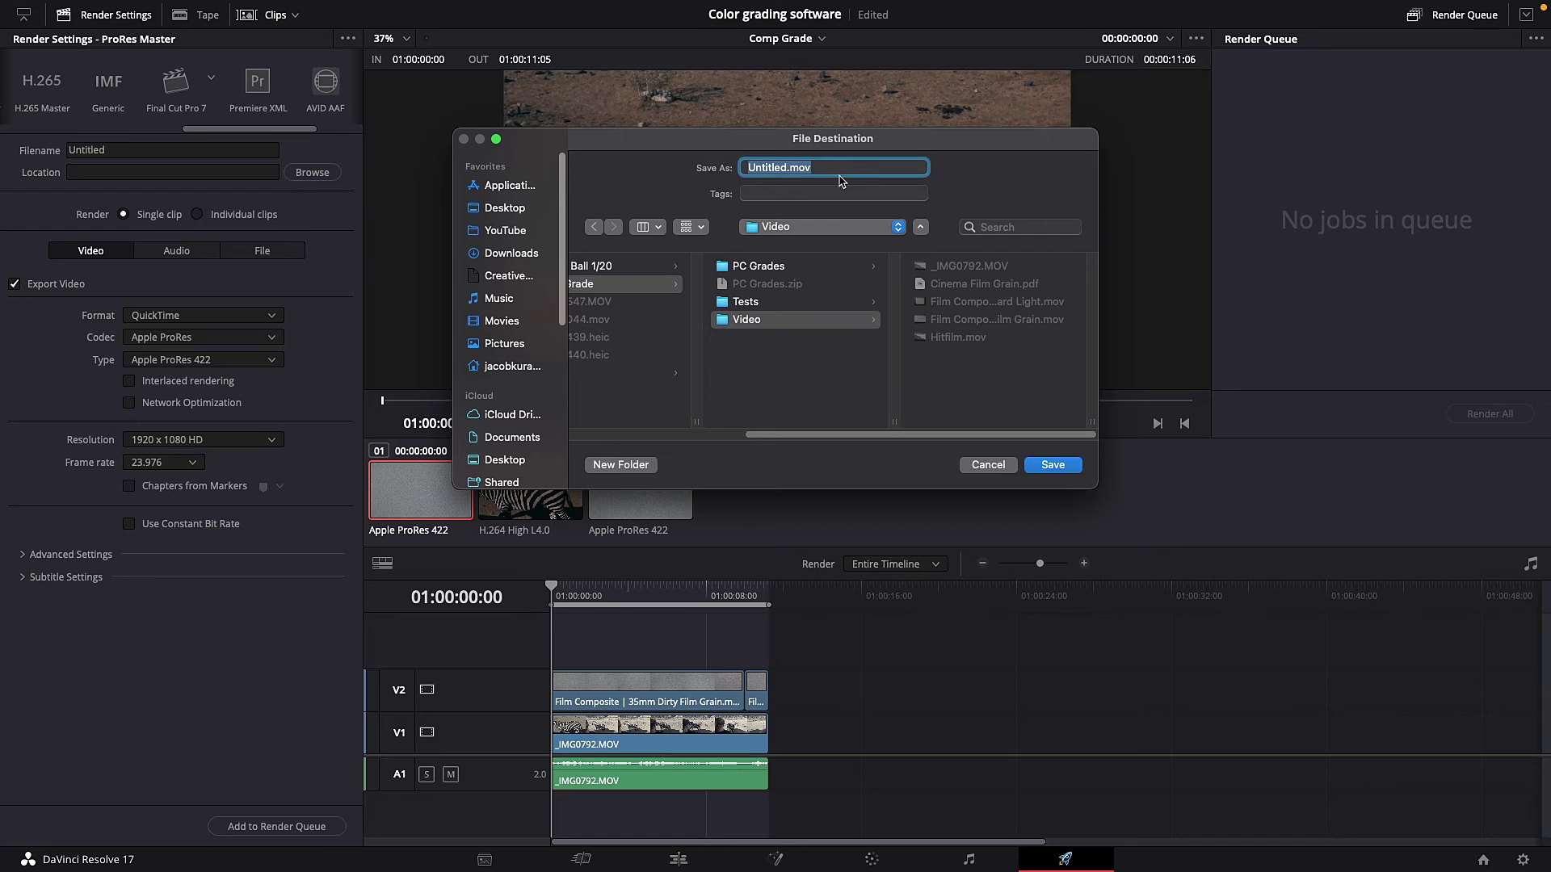
type("DaVinci")
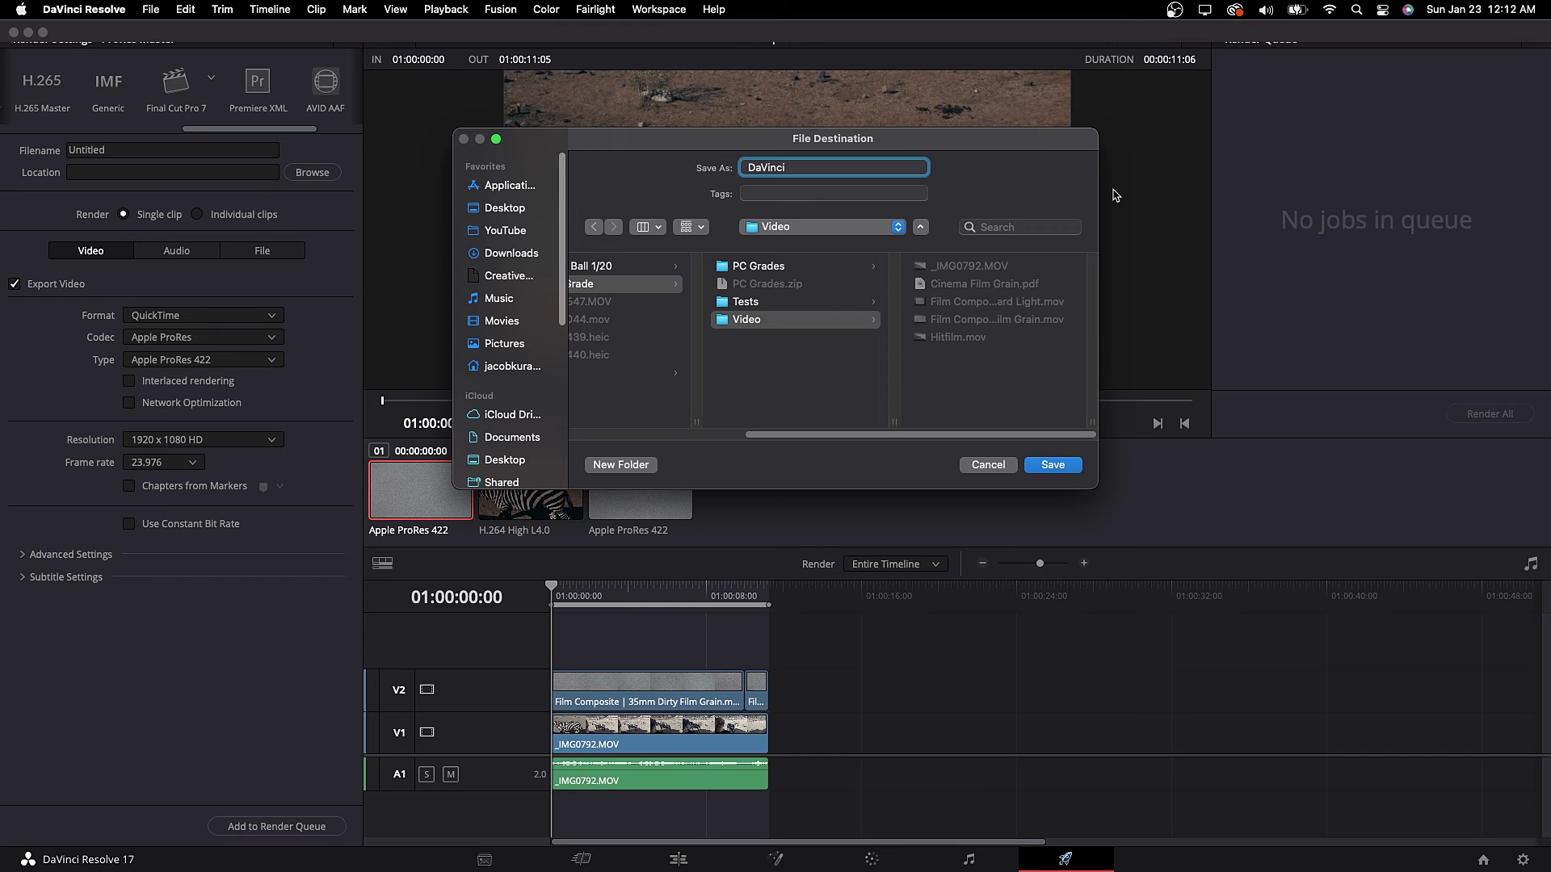
left_click(1046, 468)
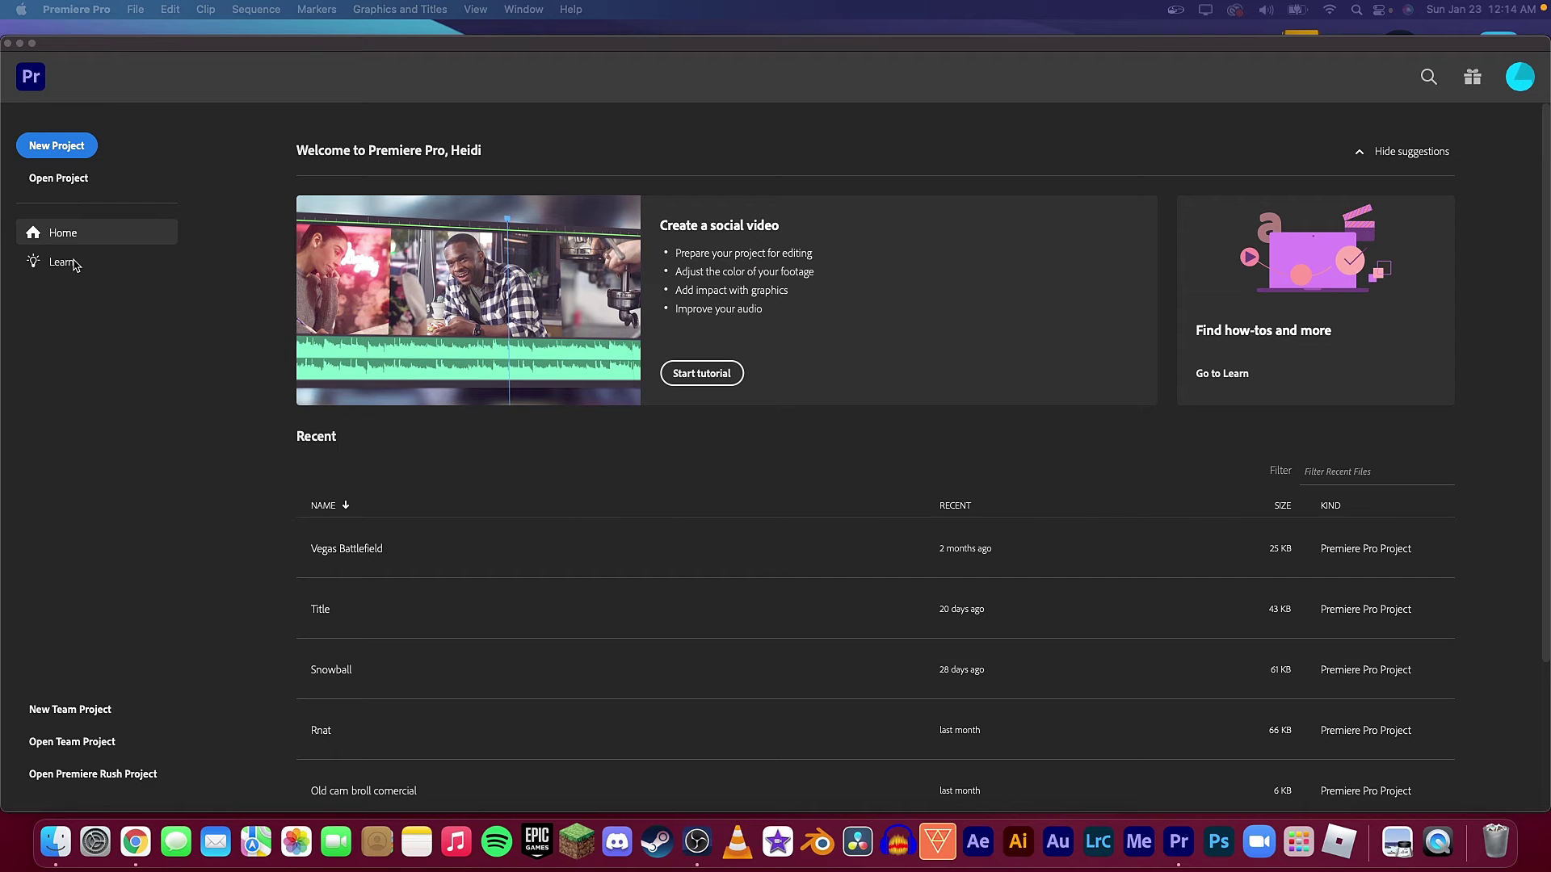
In Premiere Pro, create a new project named Jimmy and dock its Project panel alongside Effect Controls.
left_click(47, 146)
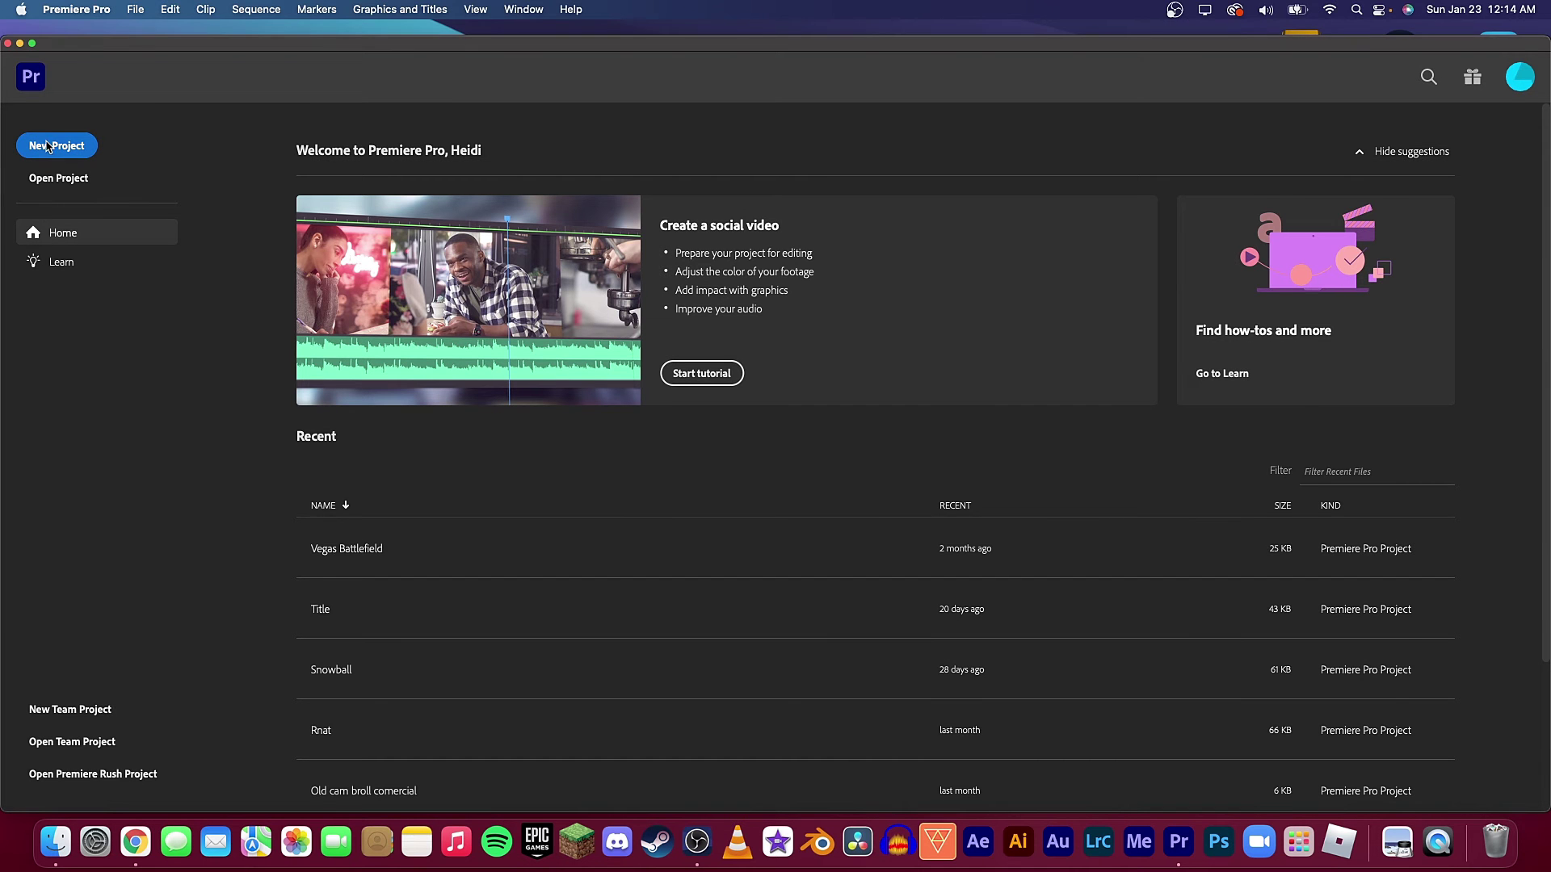
key("BackSpace")
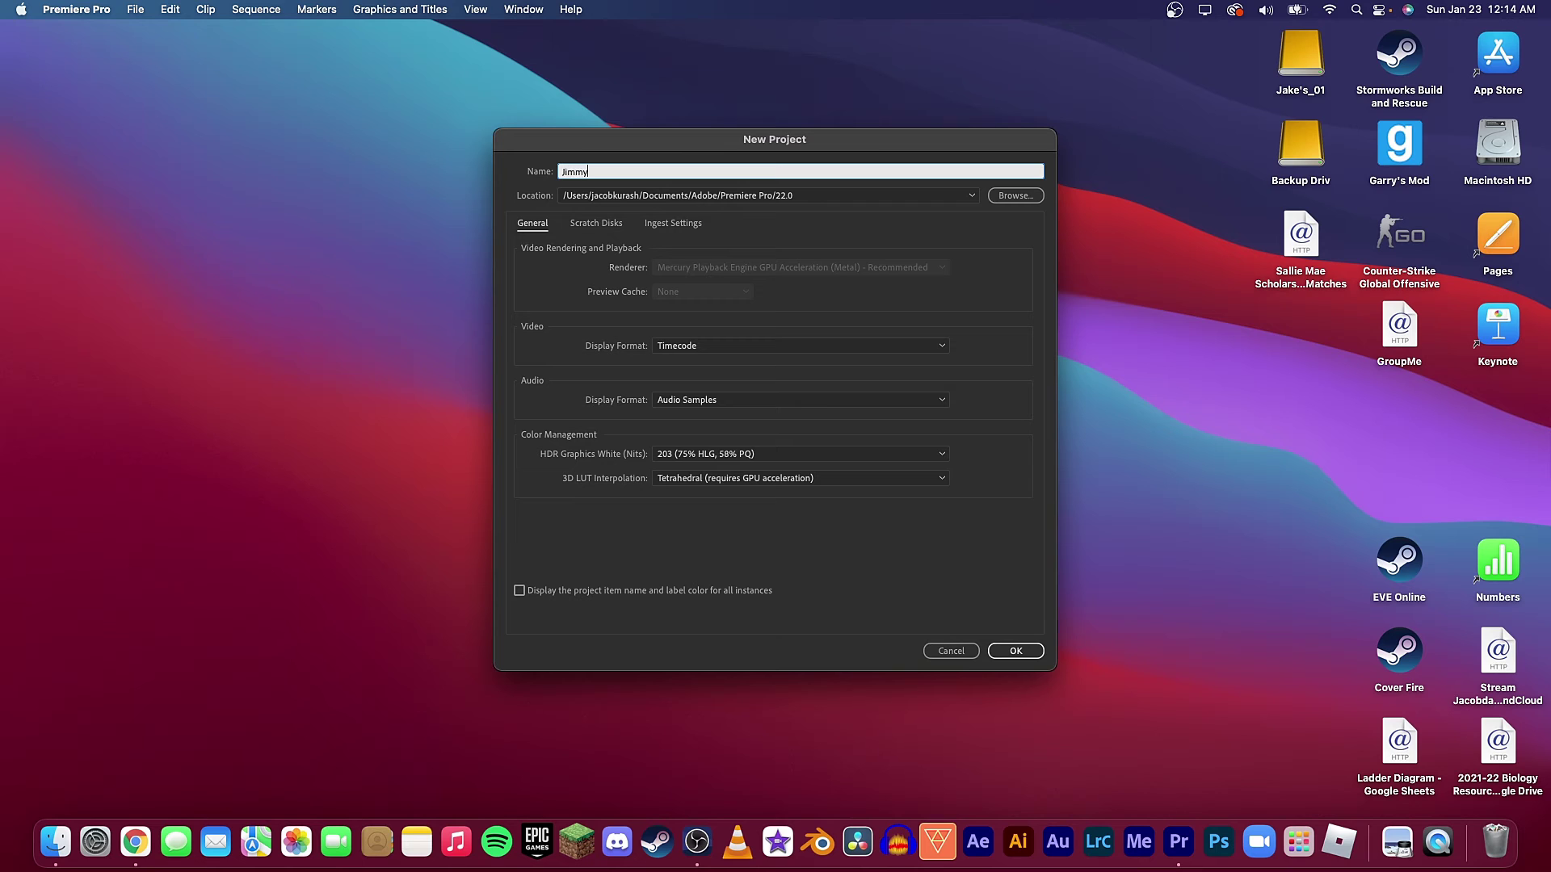
key("Tab")
key("Return")
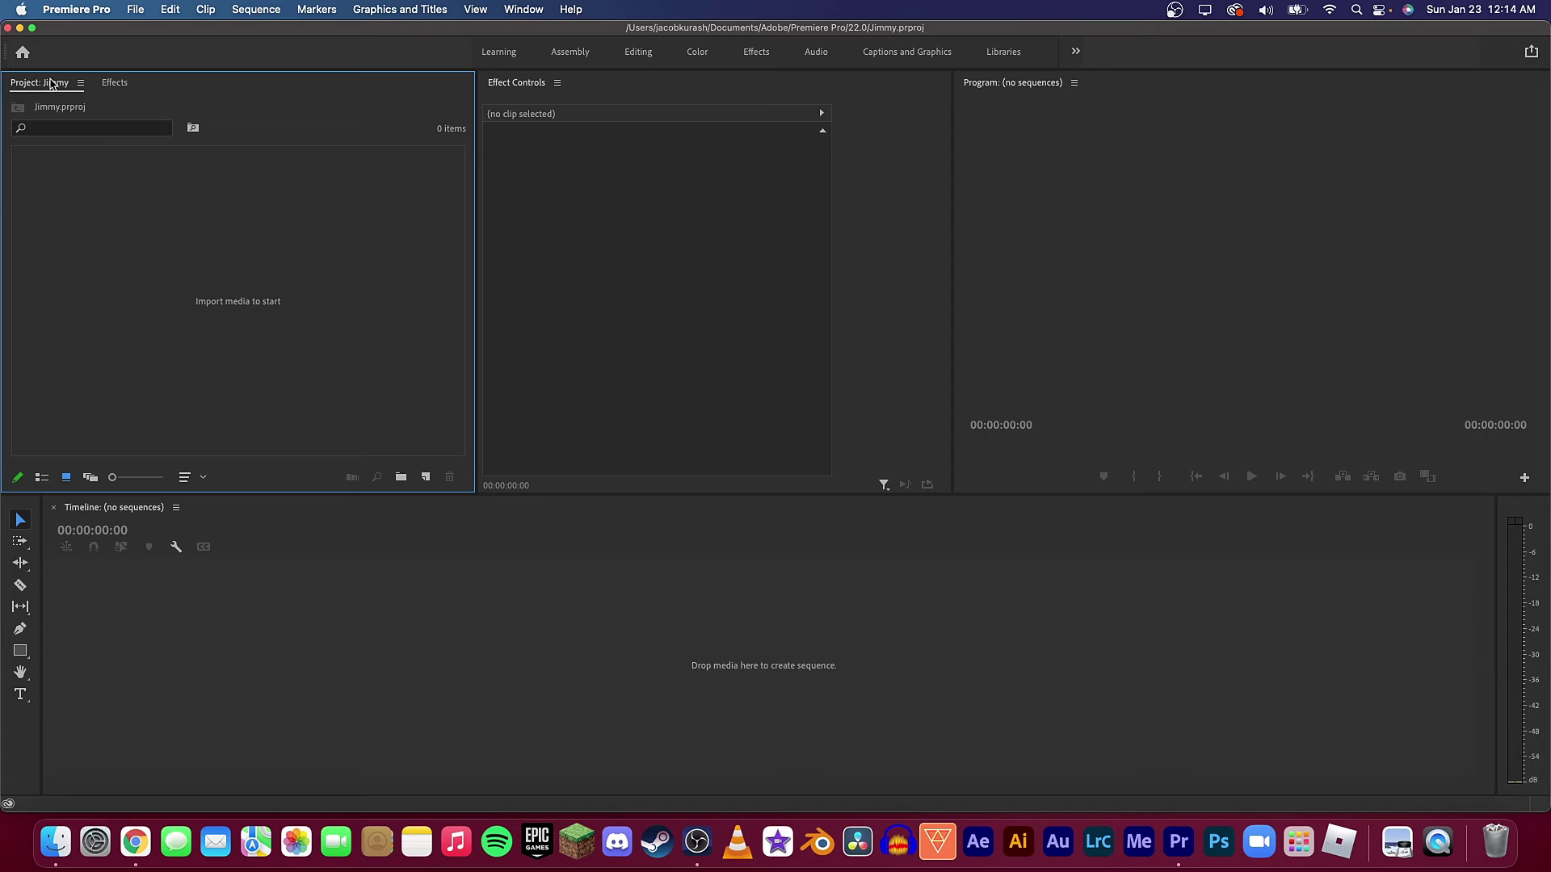
left_click_drag(24, 97, 484, 90)
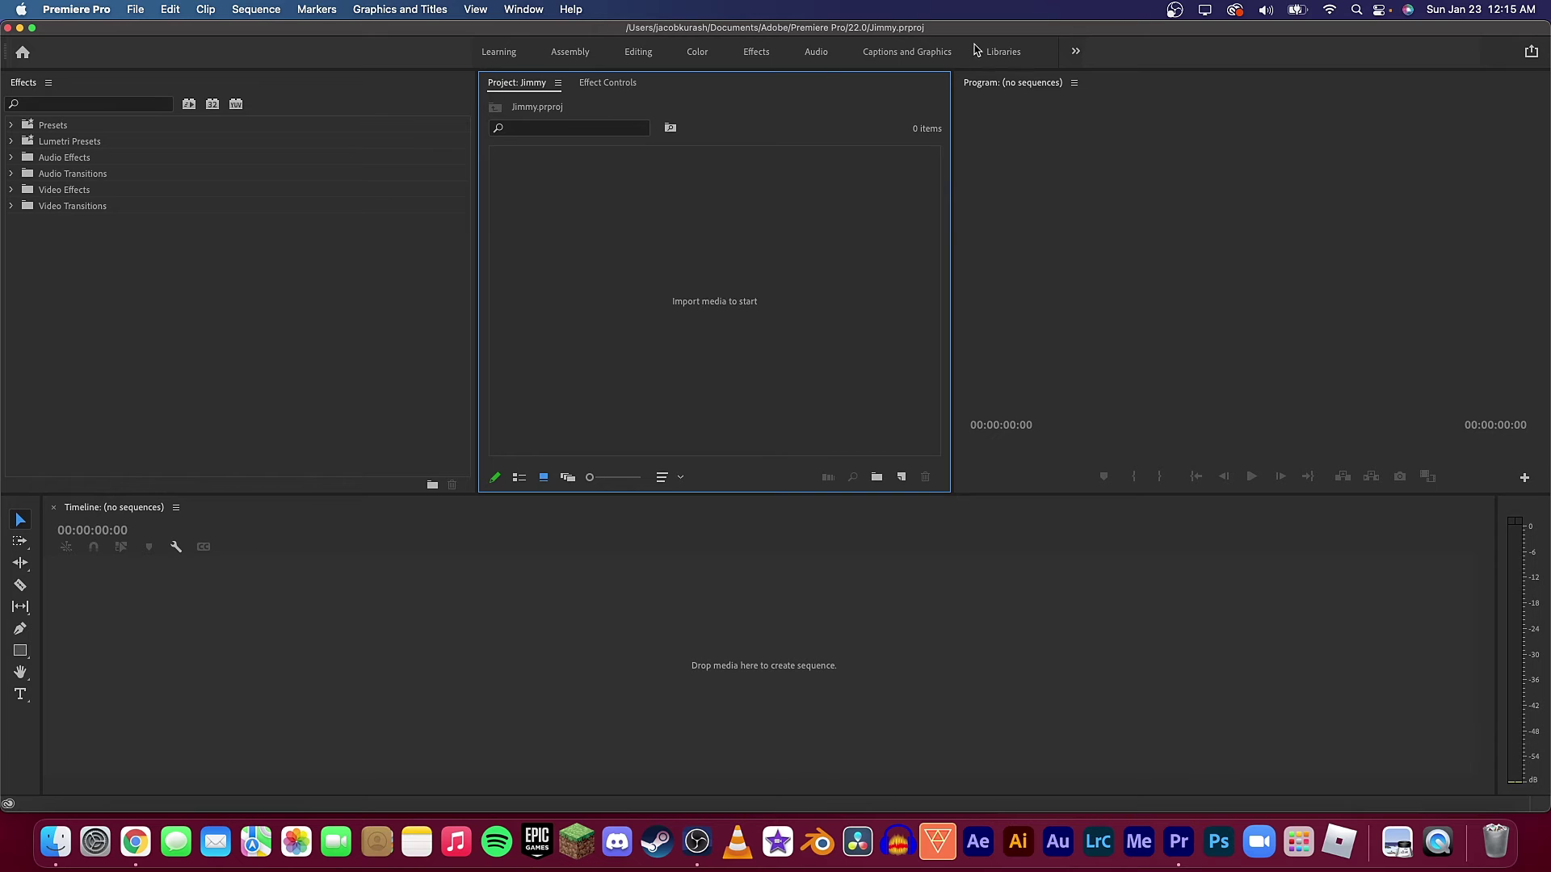
Move the custom editing workspace from the overflow group into the workspace bar, placing it after Libraries.
left_click(1077, 52)
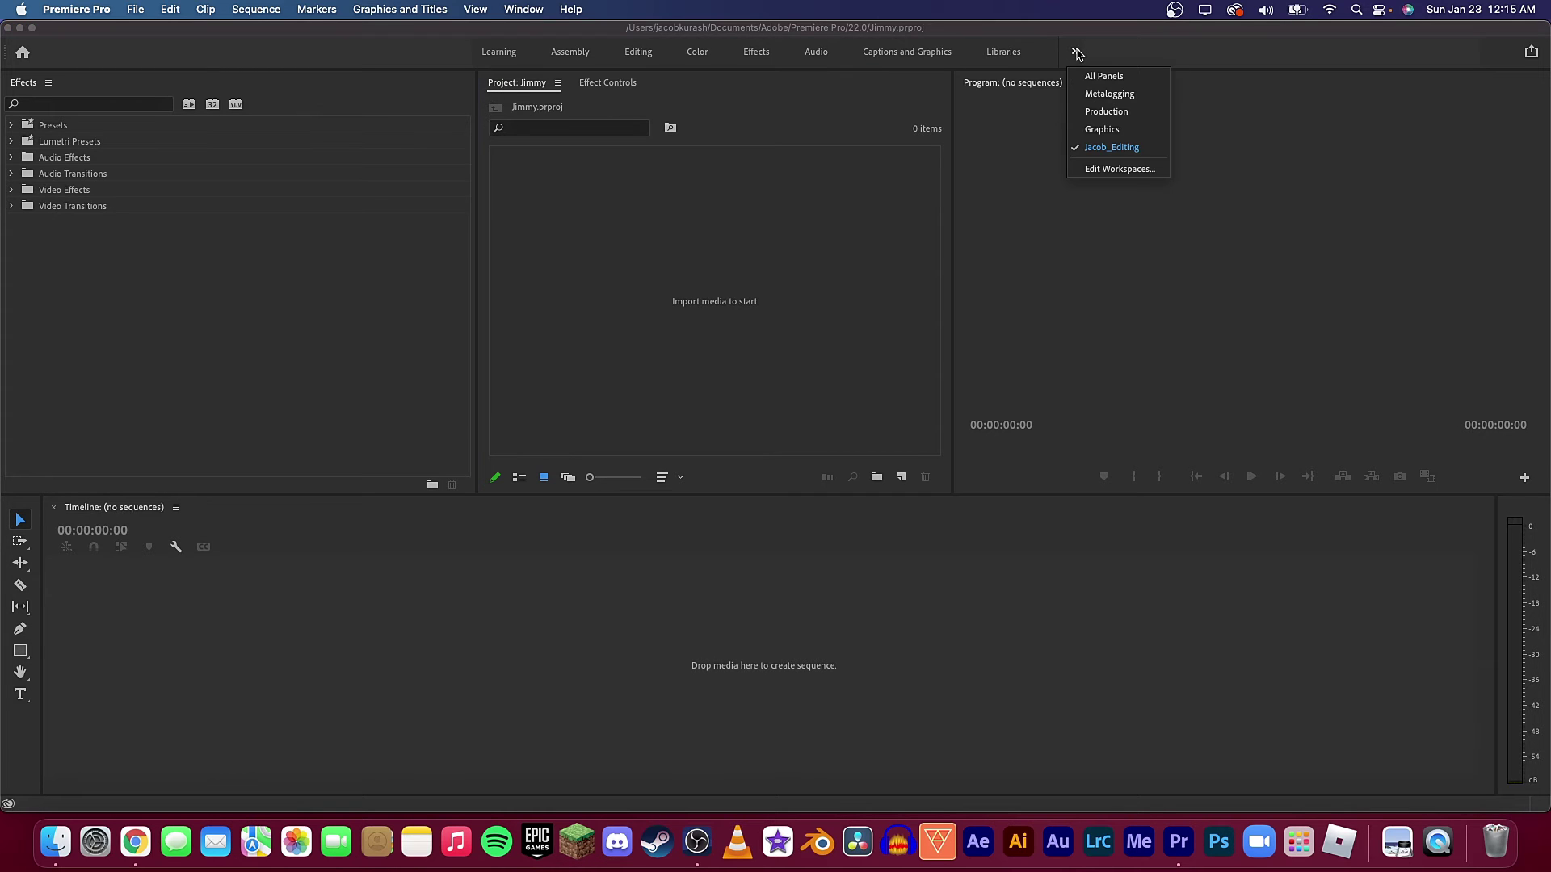
left_click(1116, 169)
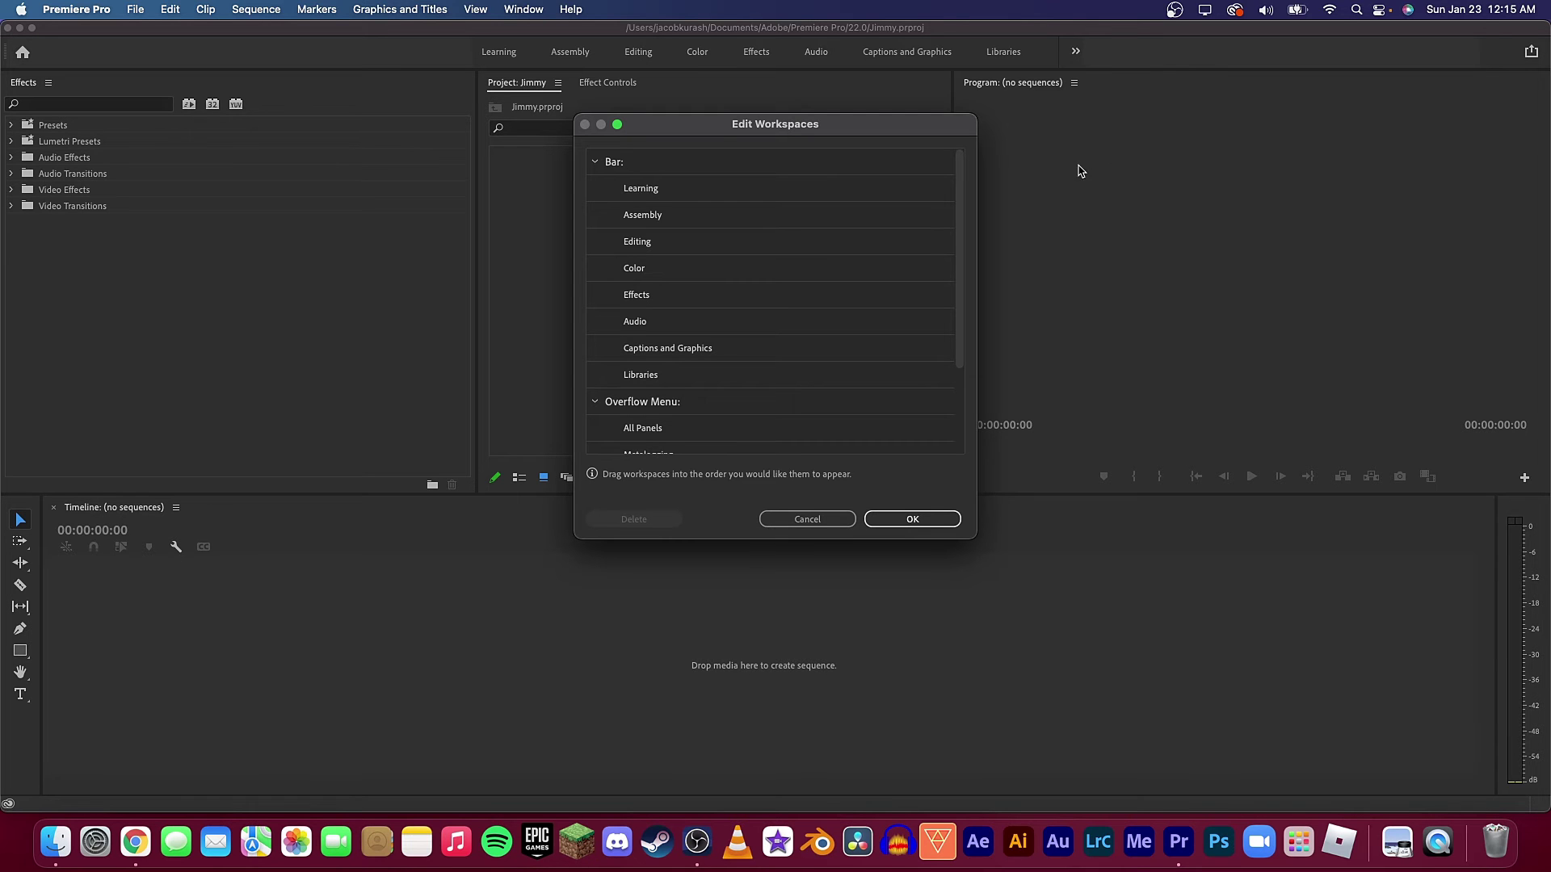
scroll(807, 404, "down", 3)
left_click(699, 416)
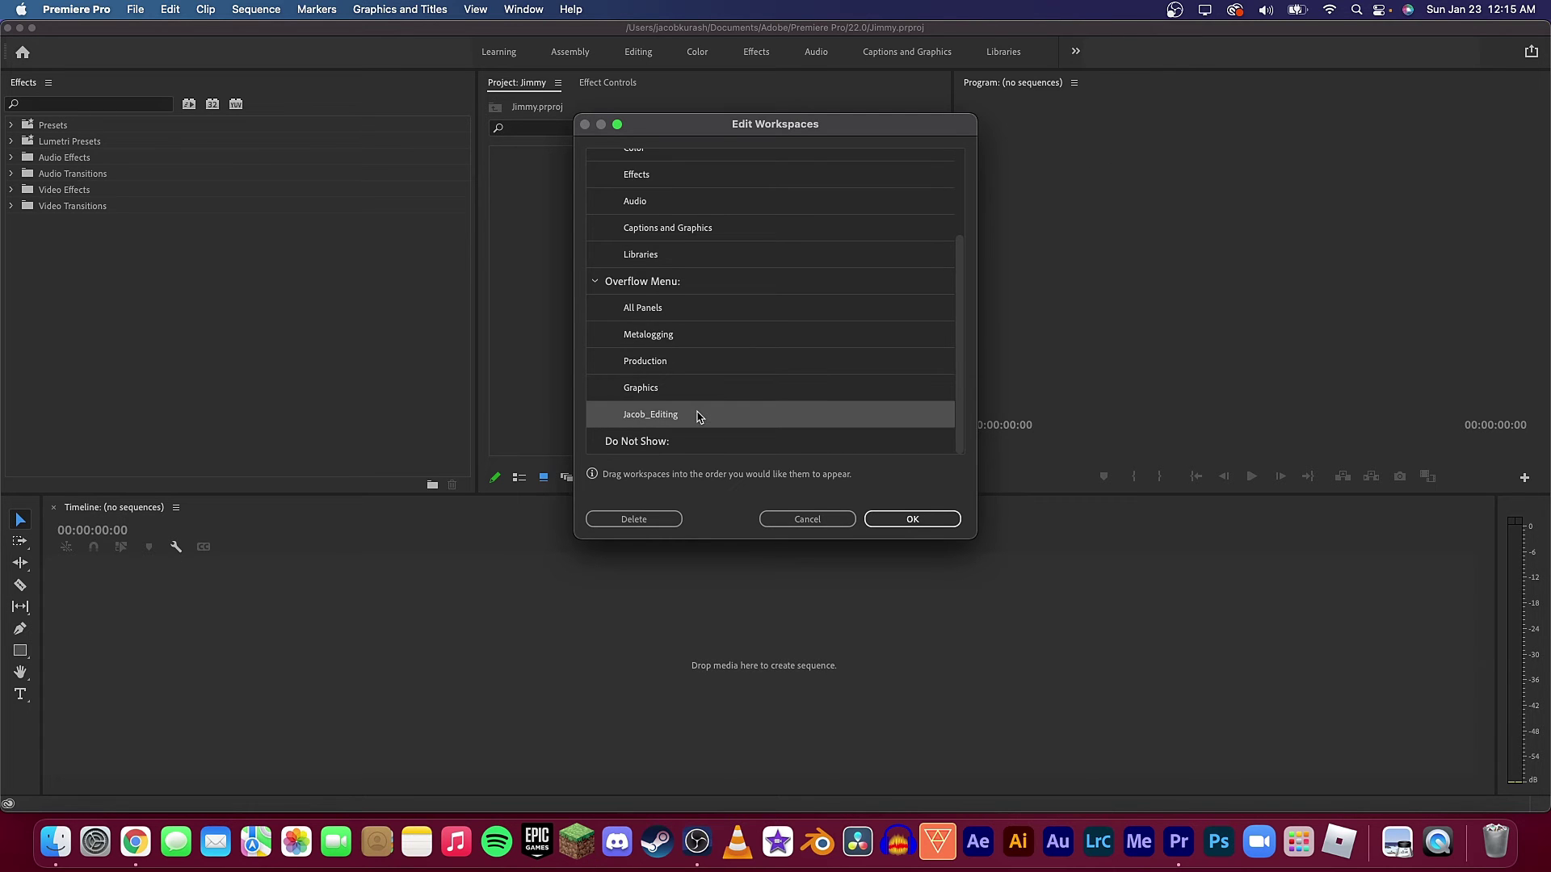
left_click_drag(684, 421, 684, 264)
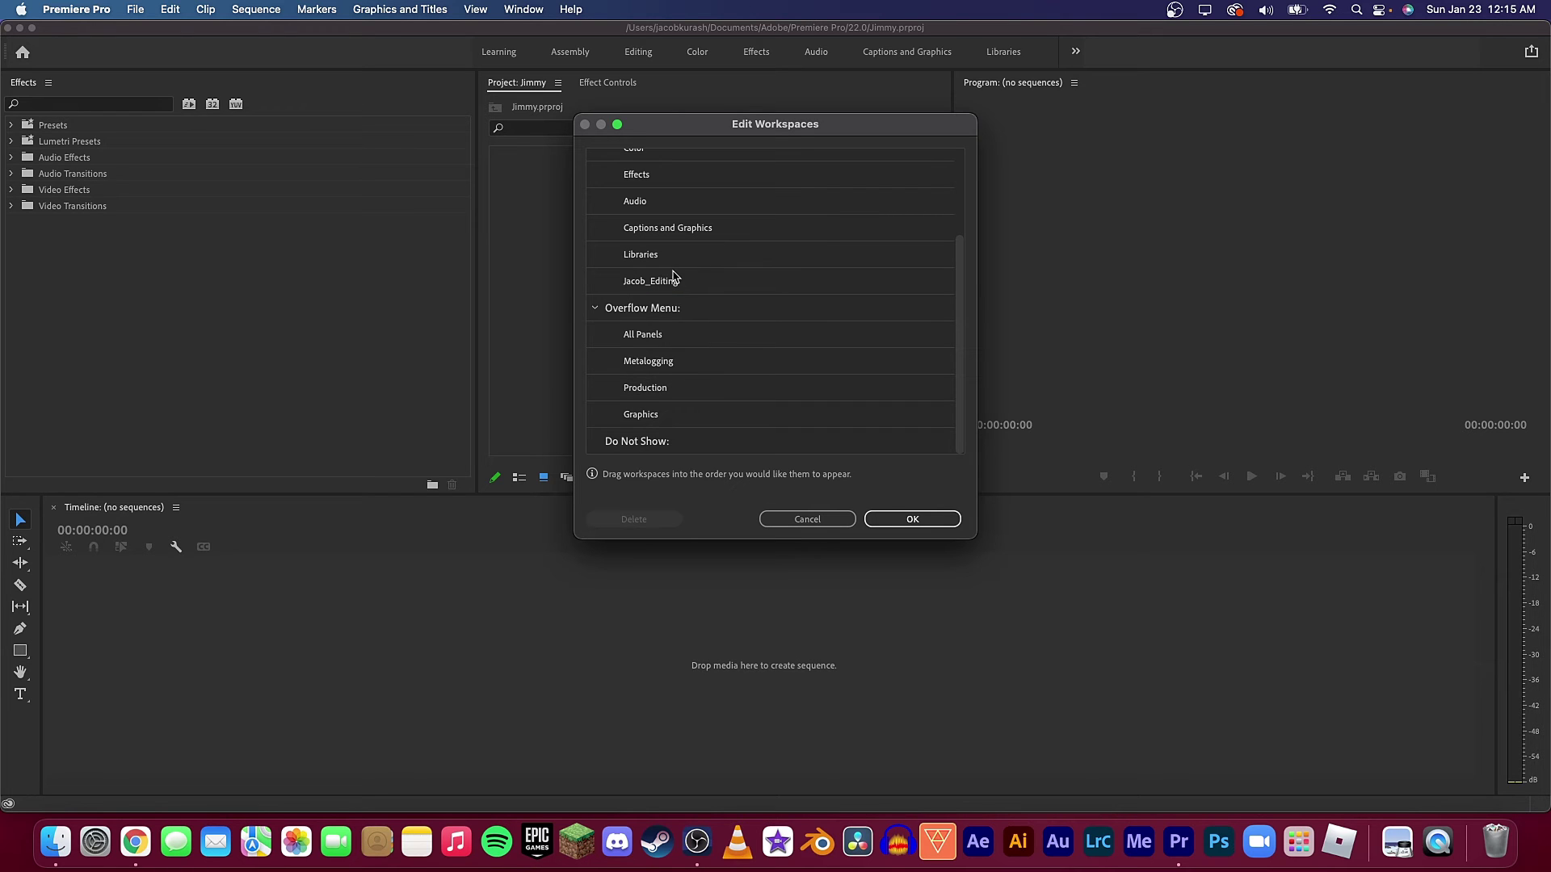
left_click(677, 283)
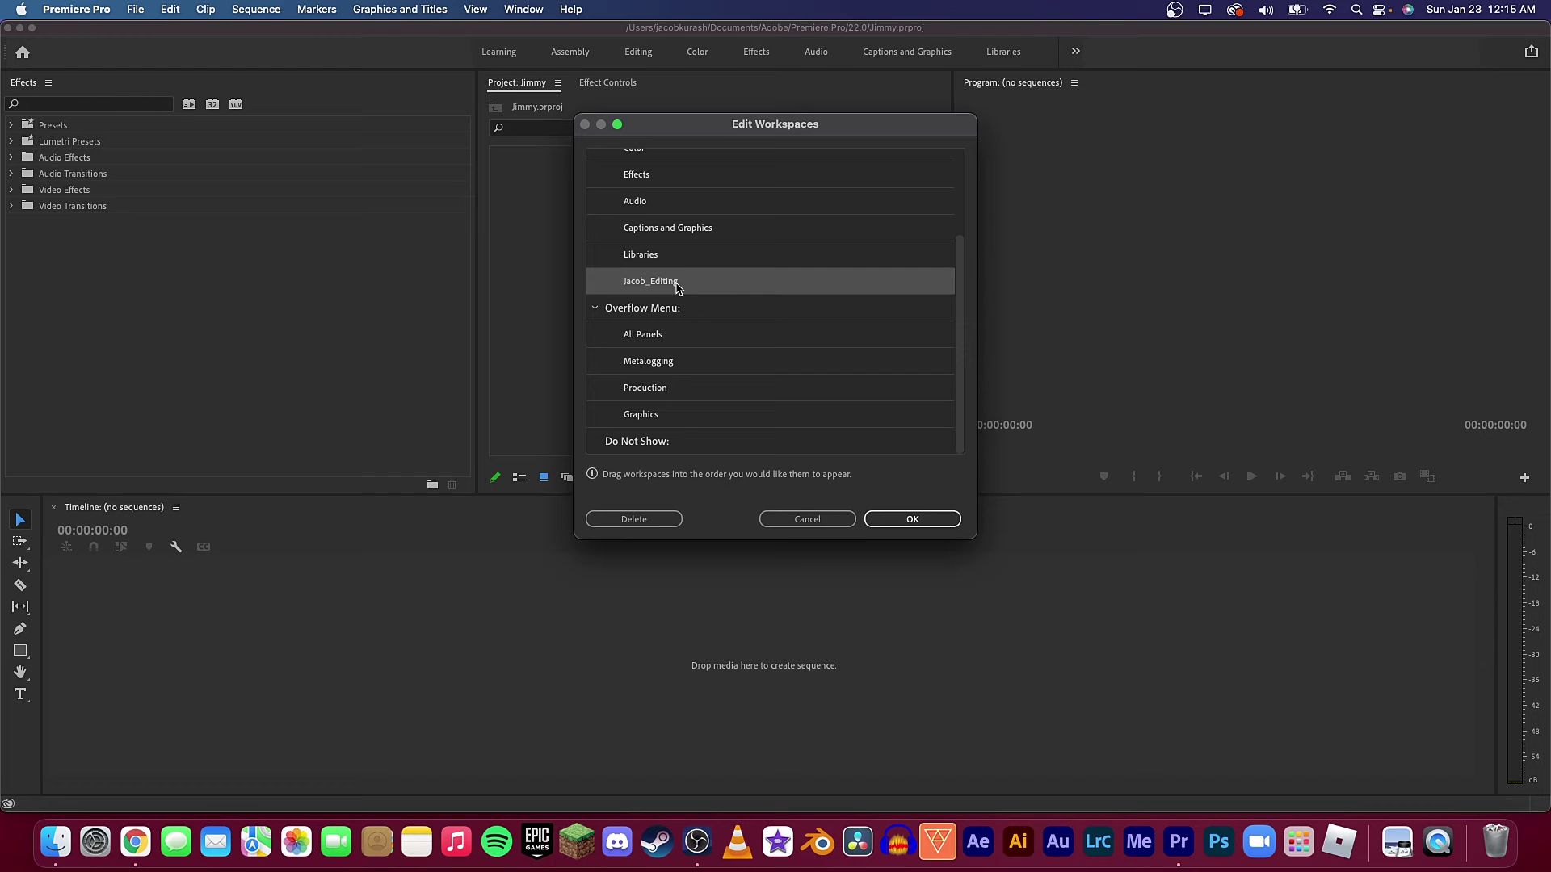
left_click(893, 520)
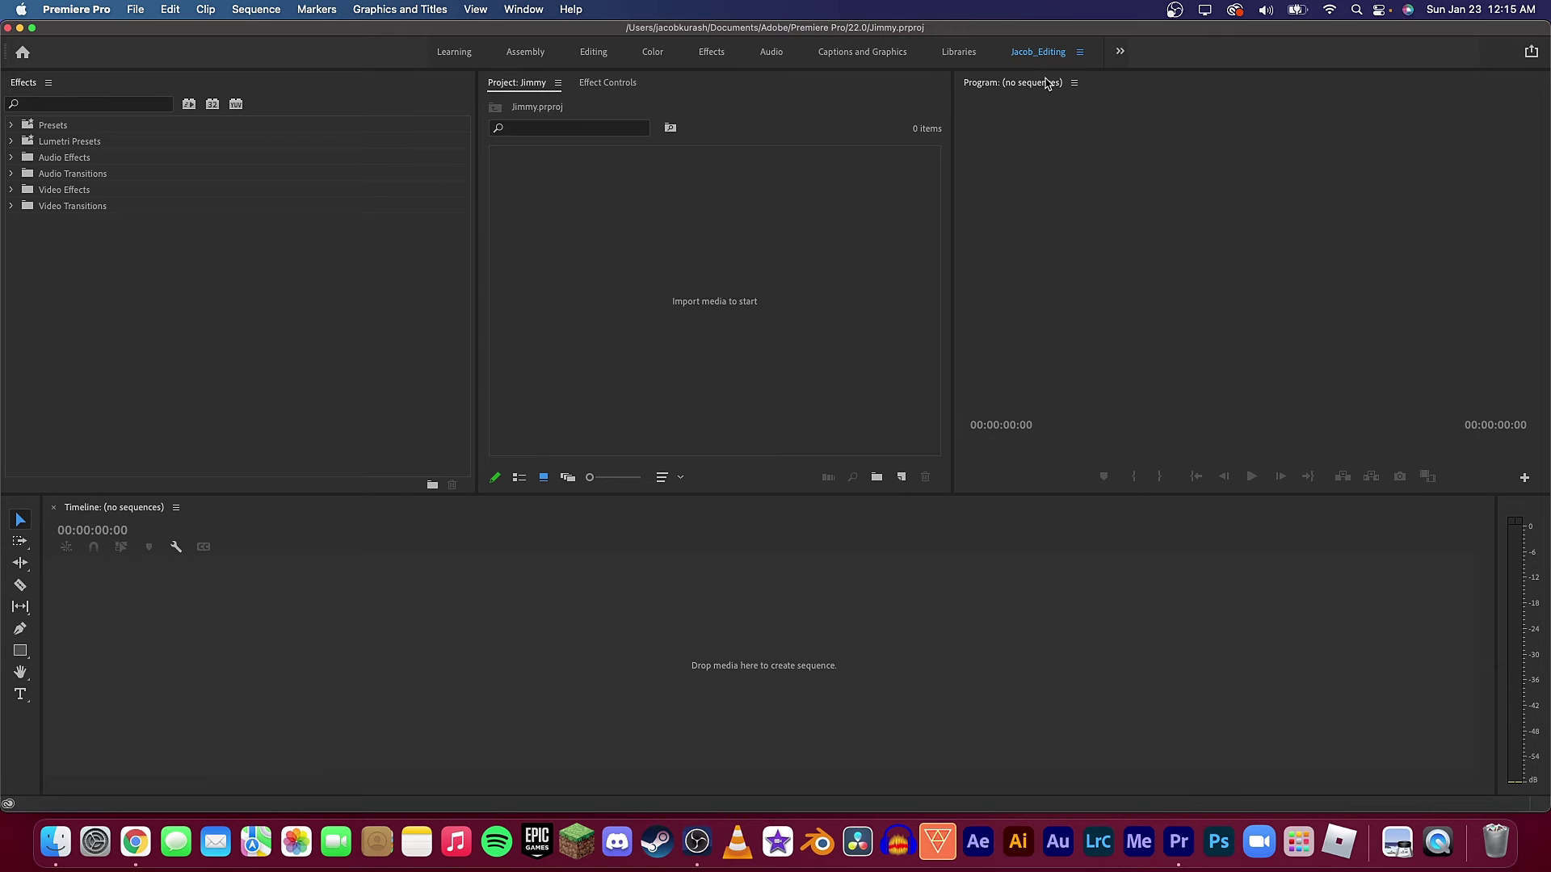
Save the current layout to the custom editing workspace, then switch to the Graphics workspace and back to the custom one.
left_click(1079, 53)
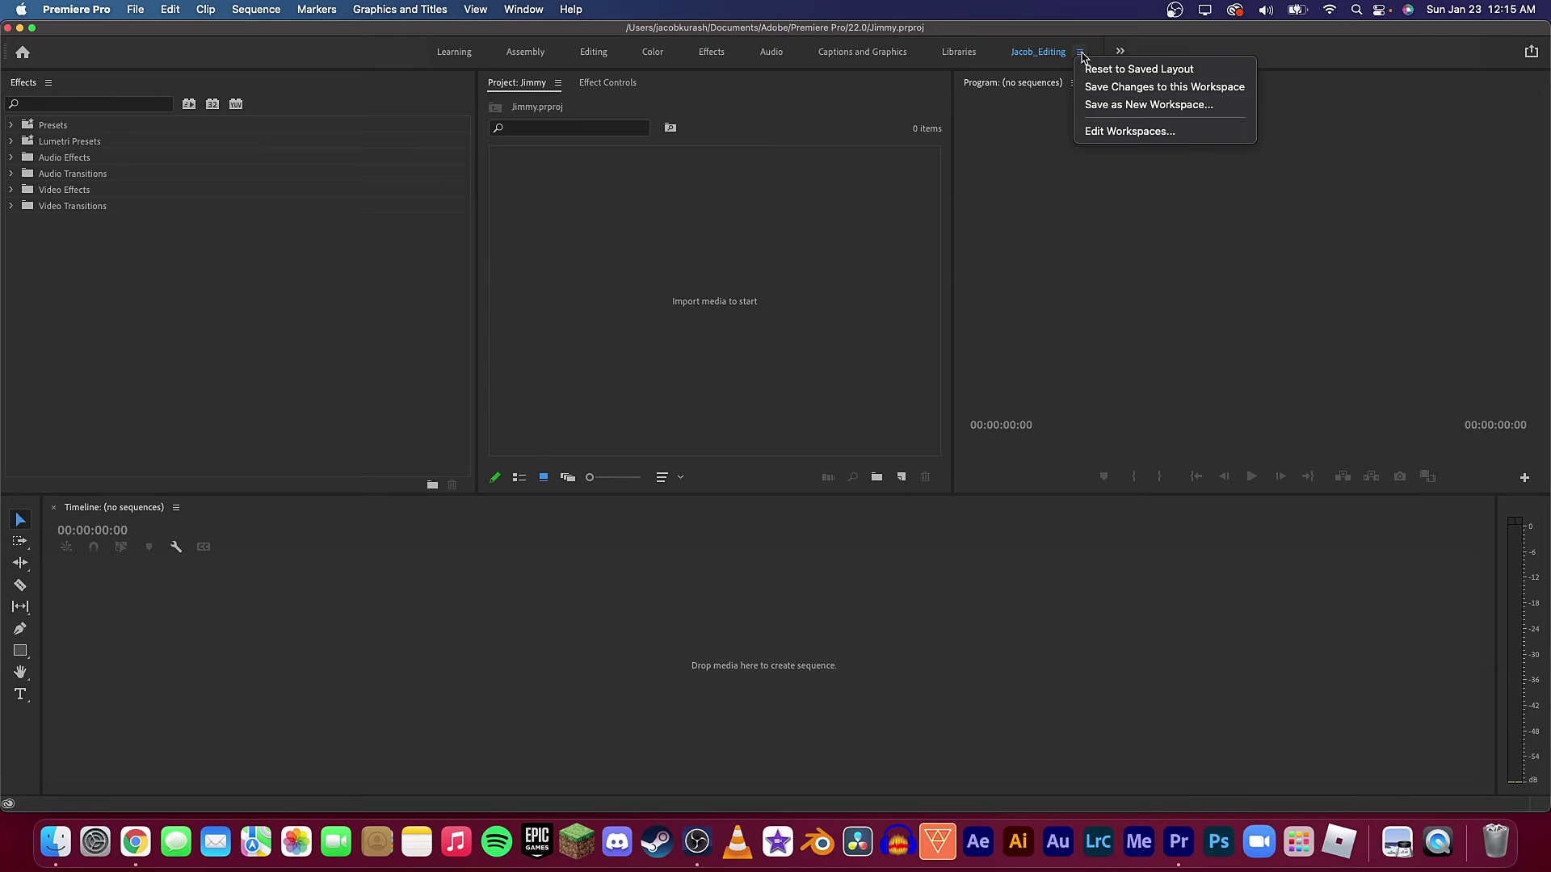
left_click(1114, 90)
left_click(1076, 51)
left_click(1102, 130)
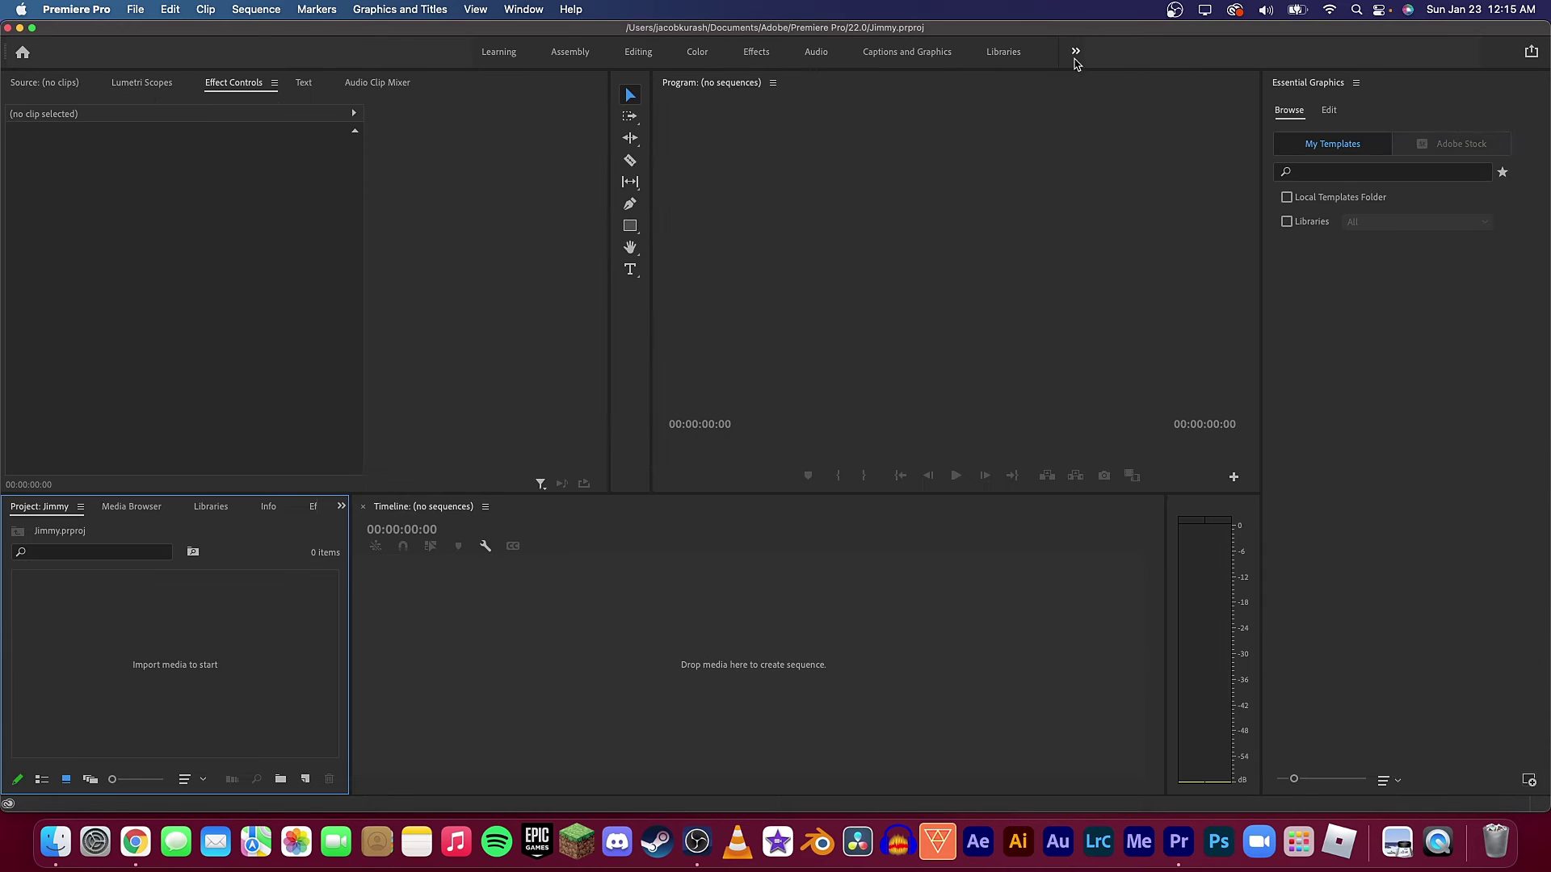
left_click(1076, 51)
left_click(1117, 154)
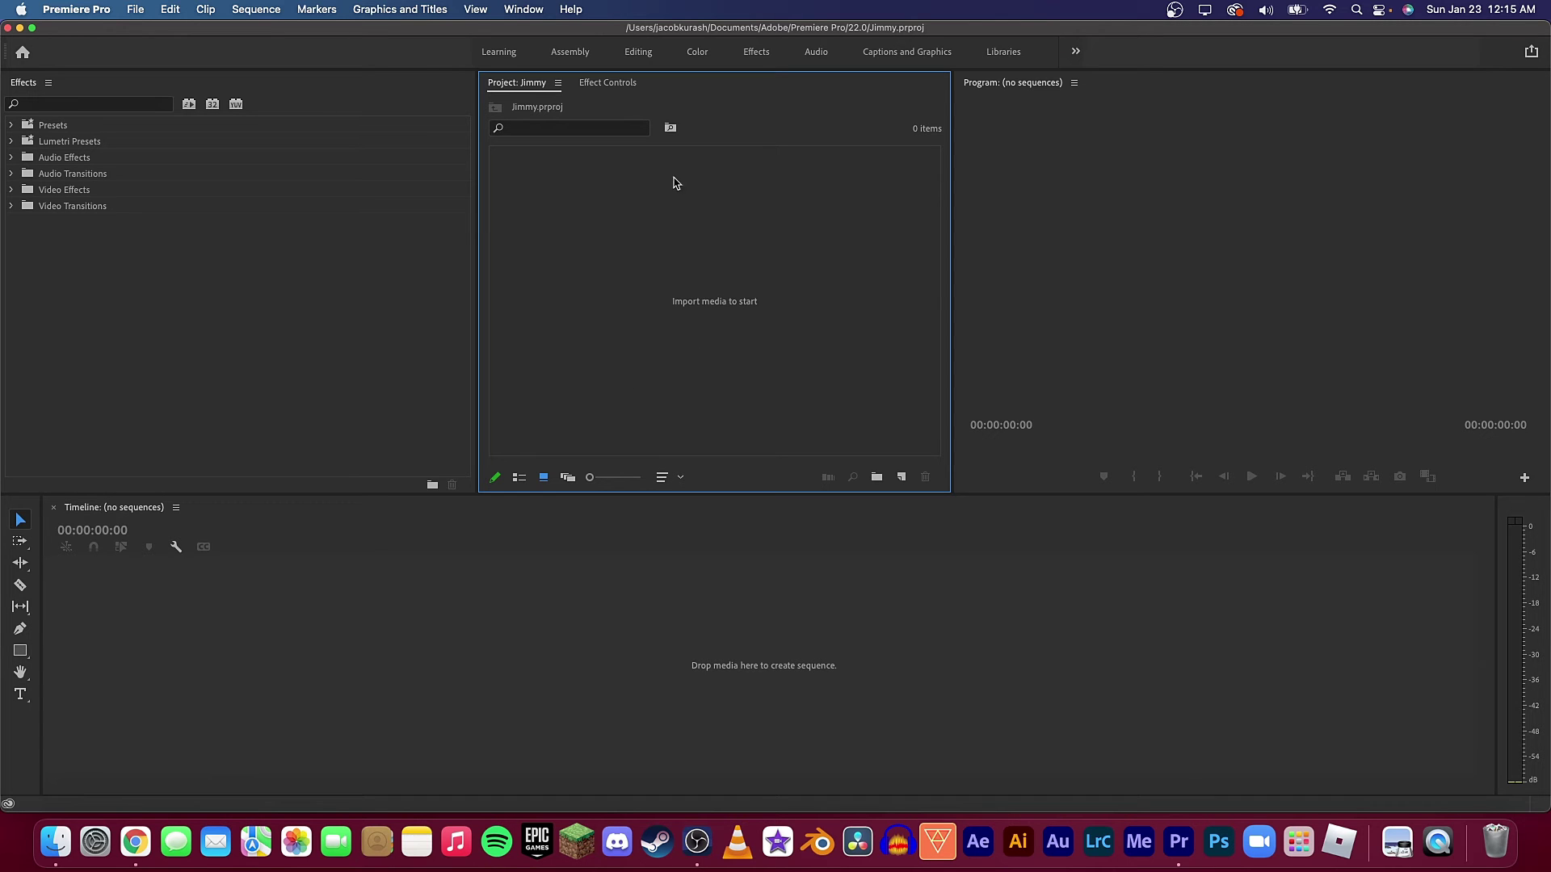
Import the _IMG0792.MOV zebra clip and the 35mm film dirt composite from Finder into the project.
left_click(619, 84)
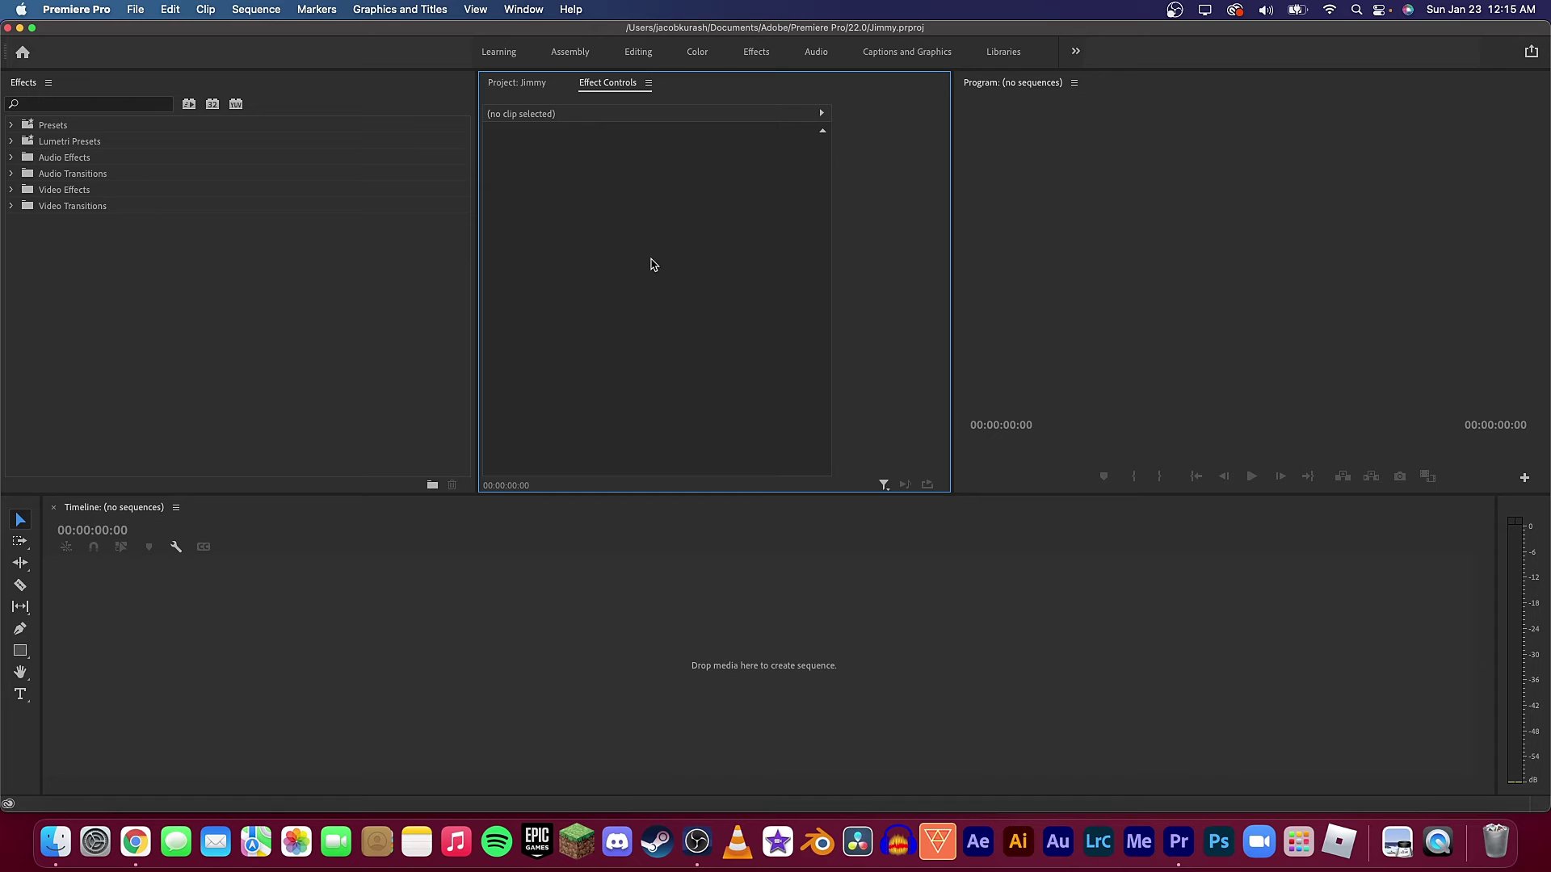
left_click(517, 83)
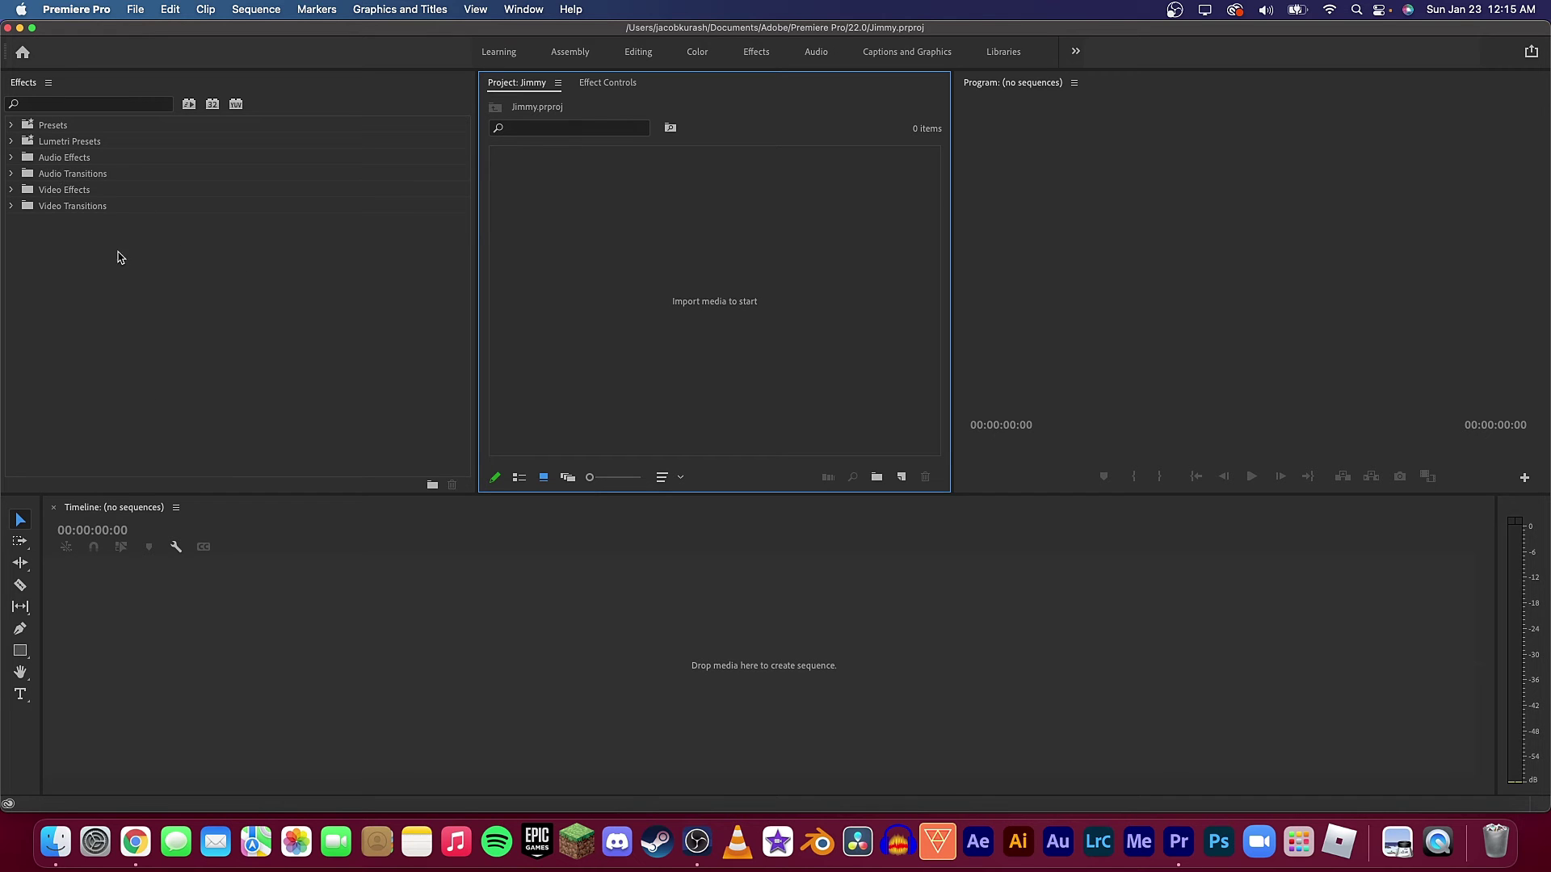
left_click(56, 839)
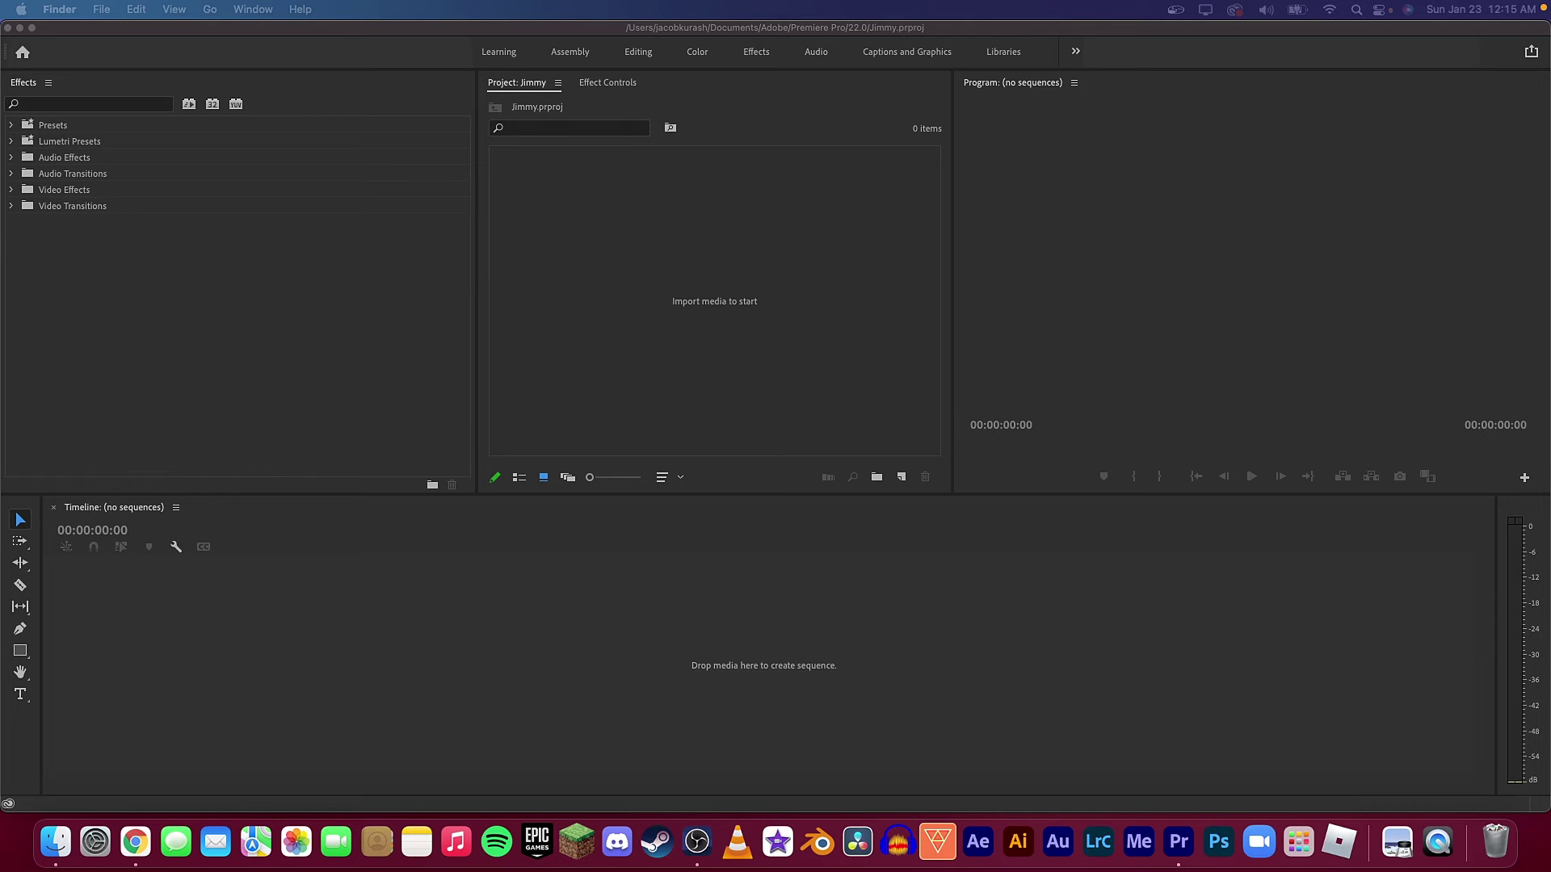
left_click_drag(212, 363, 733, 270)
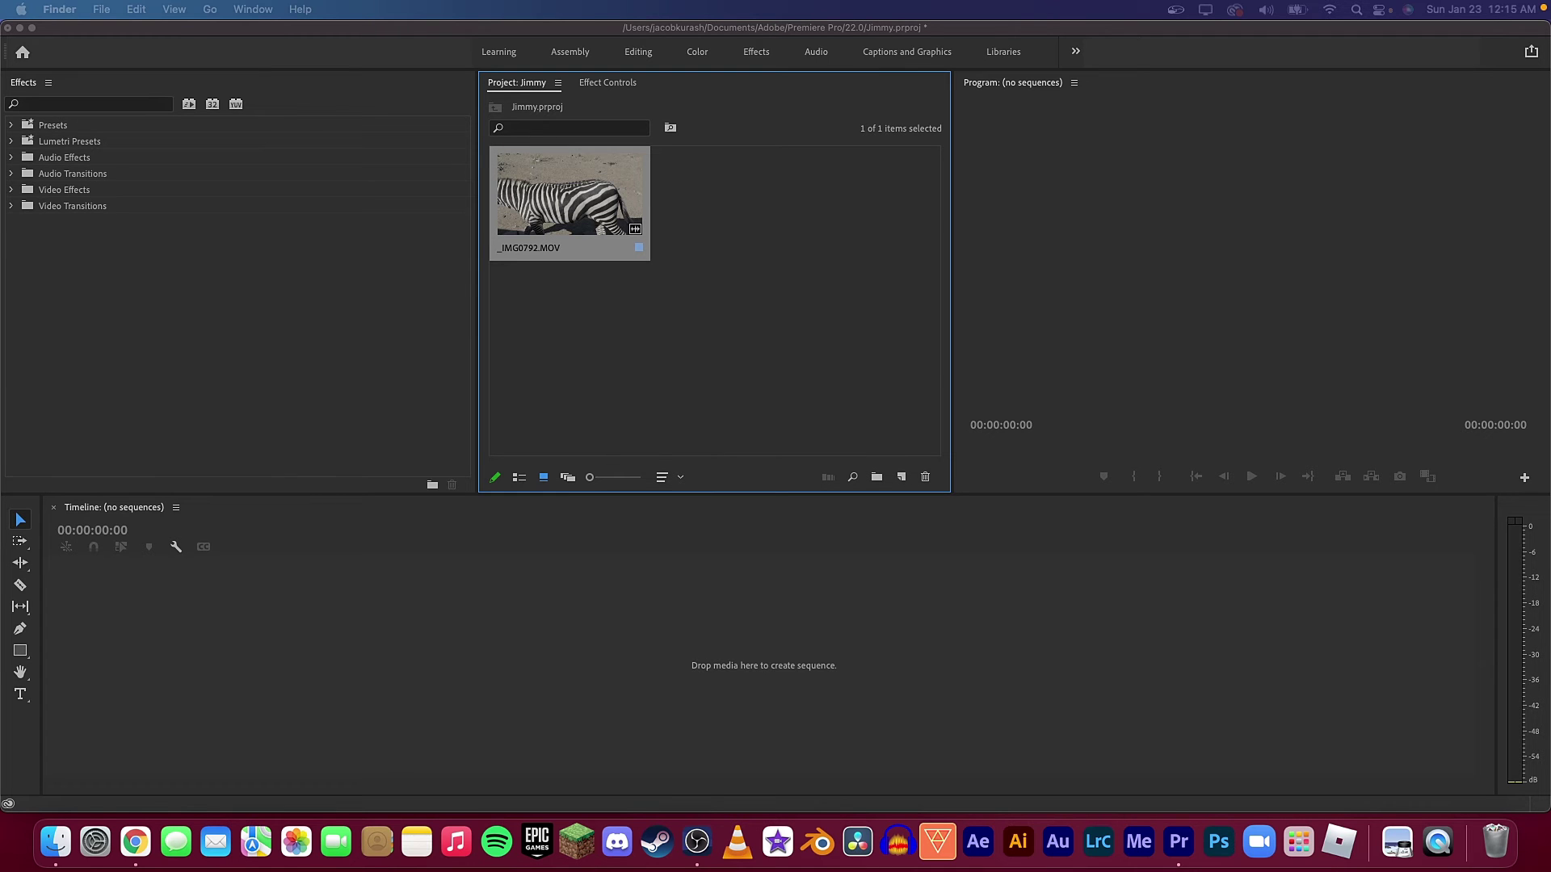
left_click_drag(2, 501, 718, 334)
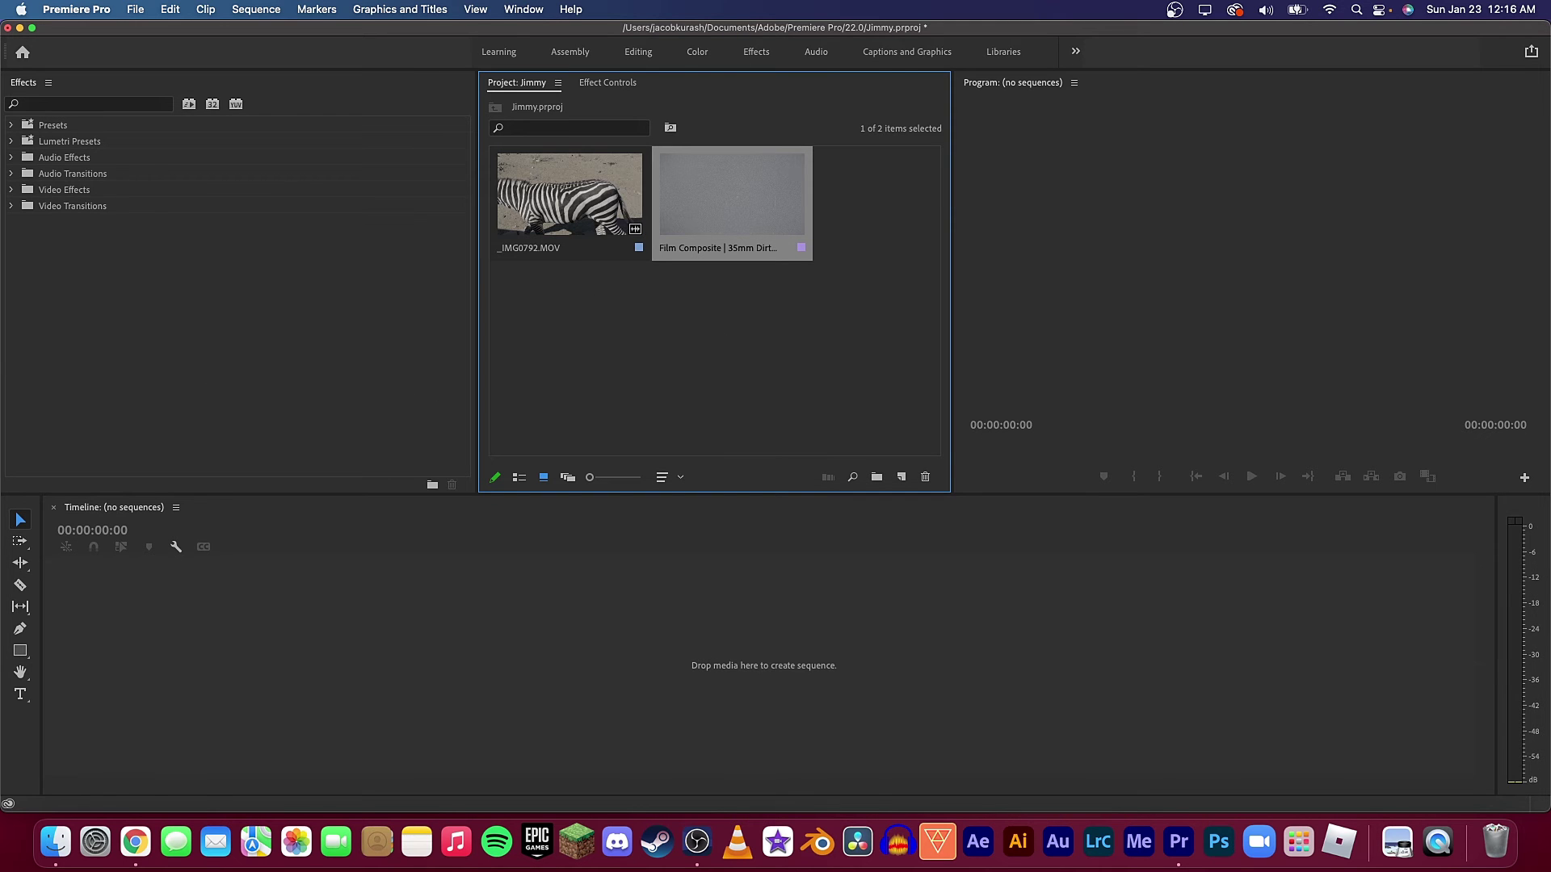
Create a sequence from the _IMG0792.MOV clip and enable Maximum Bit Depth and Maximum Render Quality in its sequence settings.
right_click(578, 192)
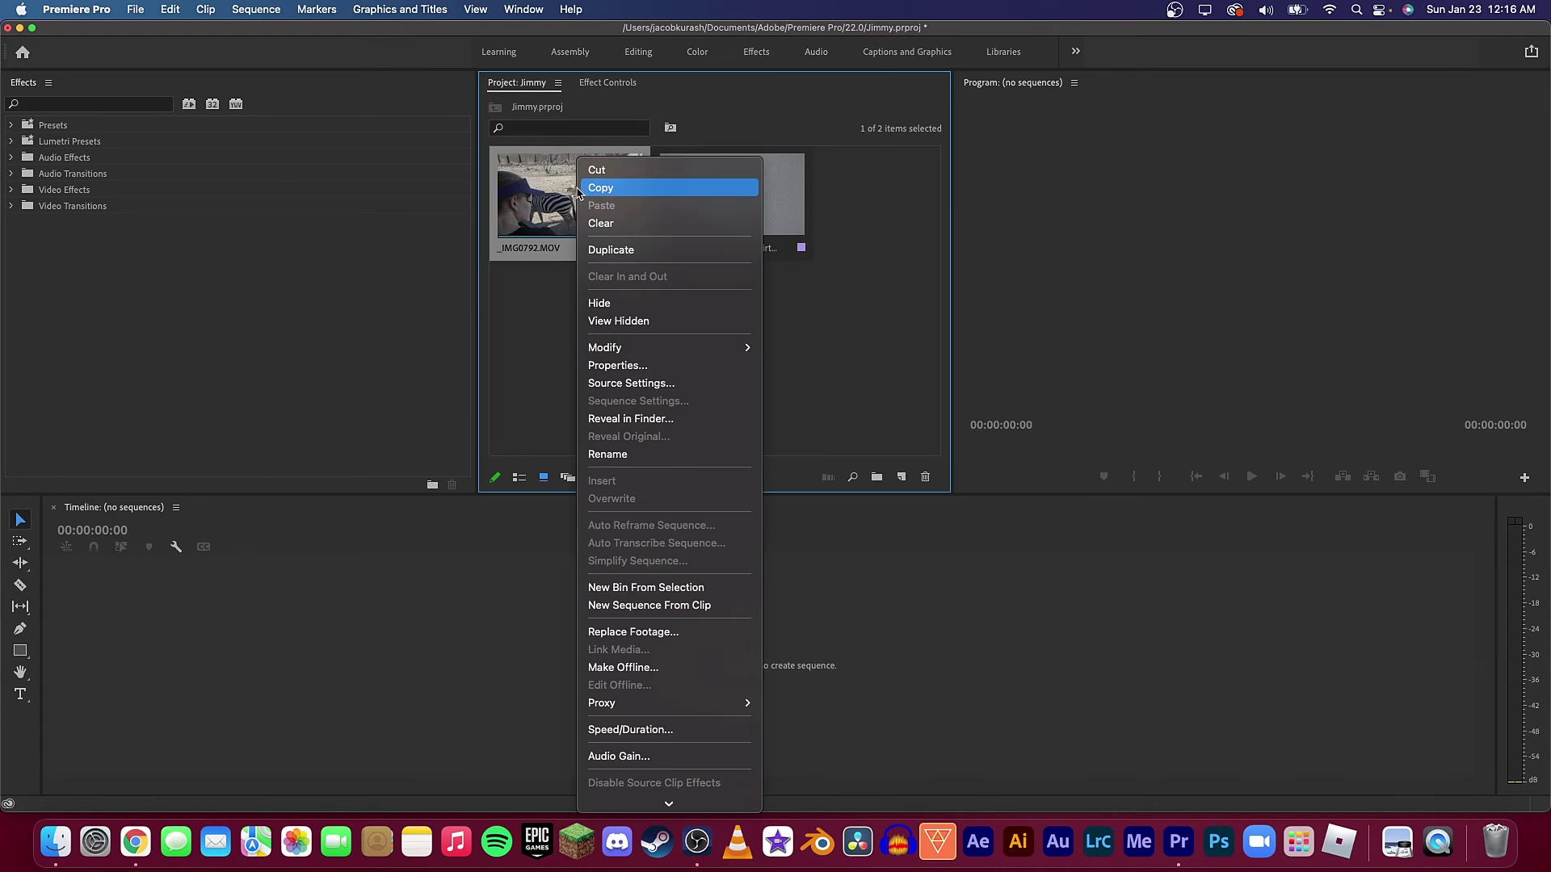
left_click(680, 606)
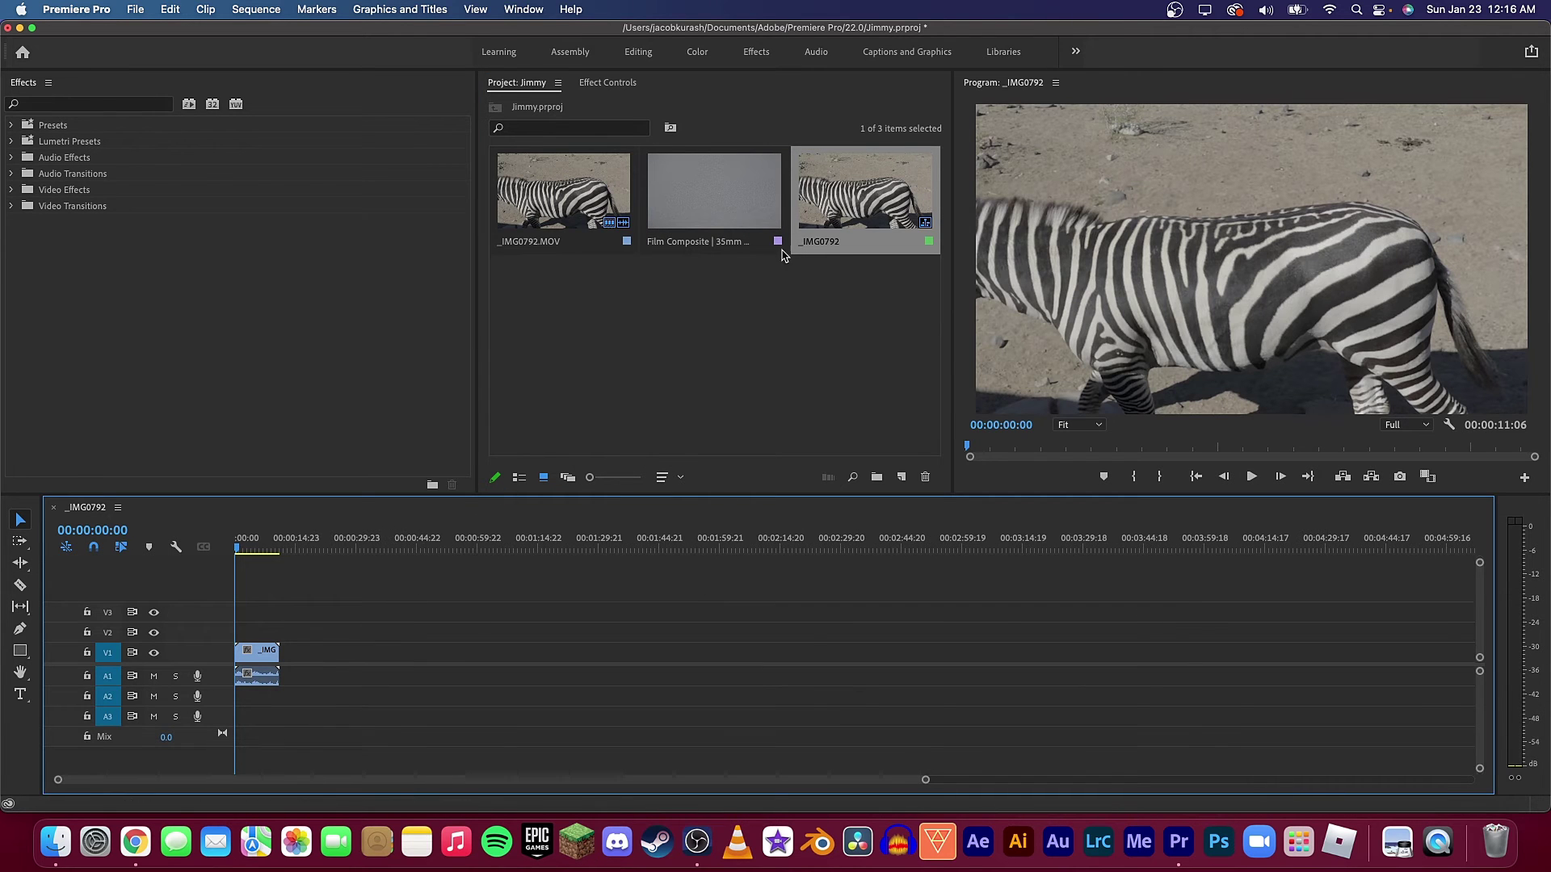
right_click(815, 247)
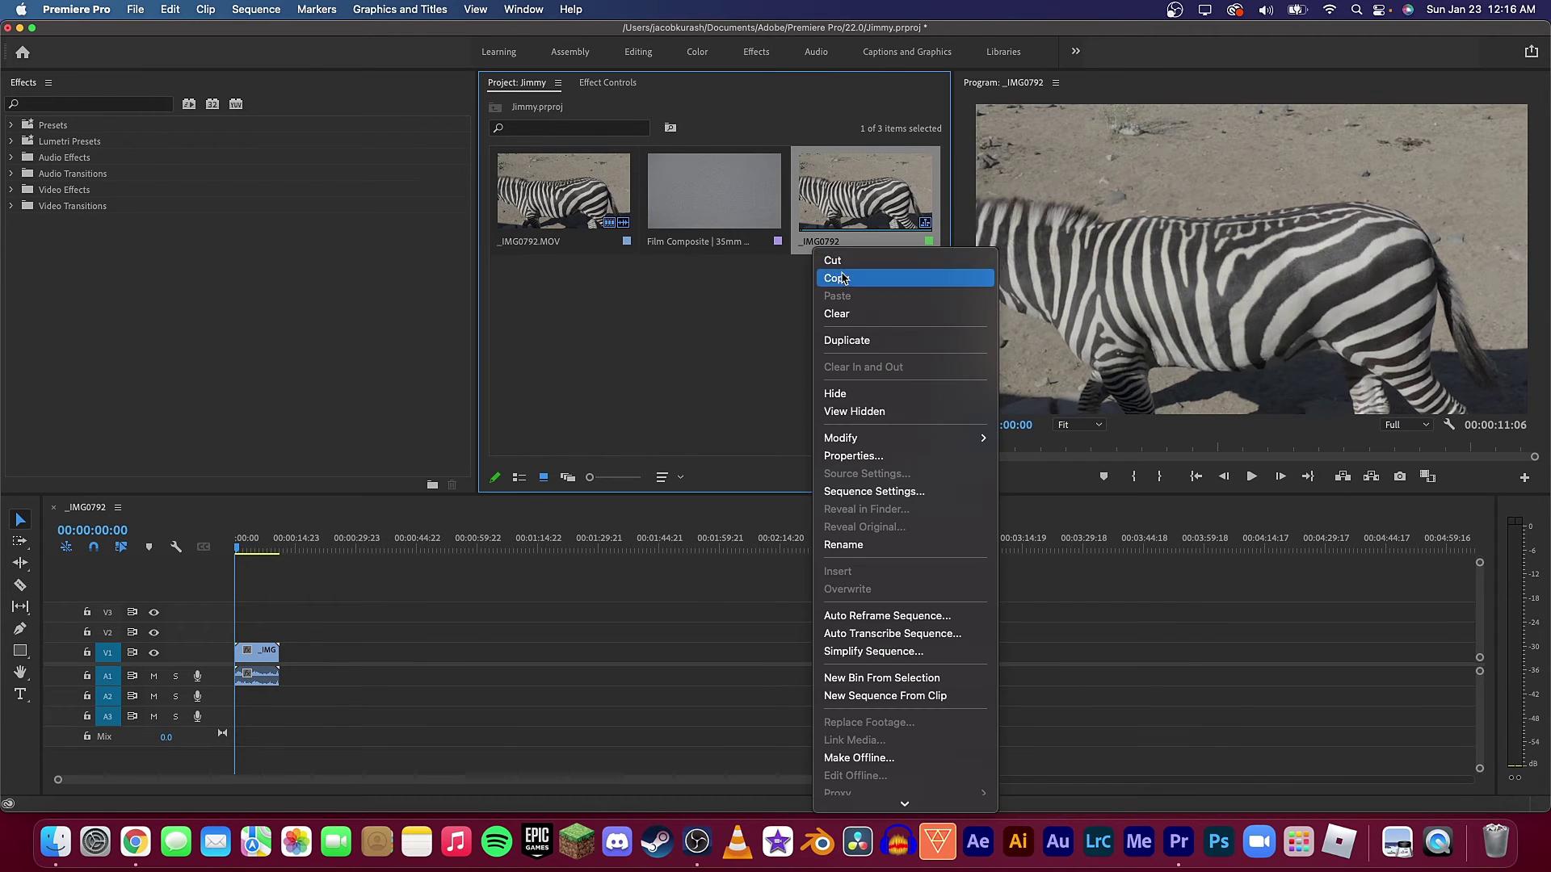
left_click(877, 496)
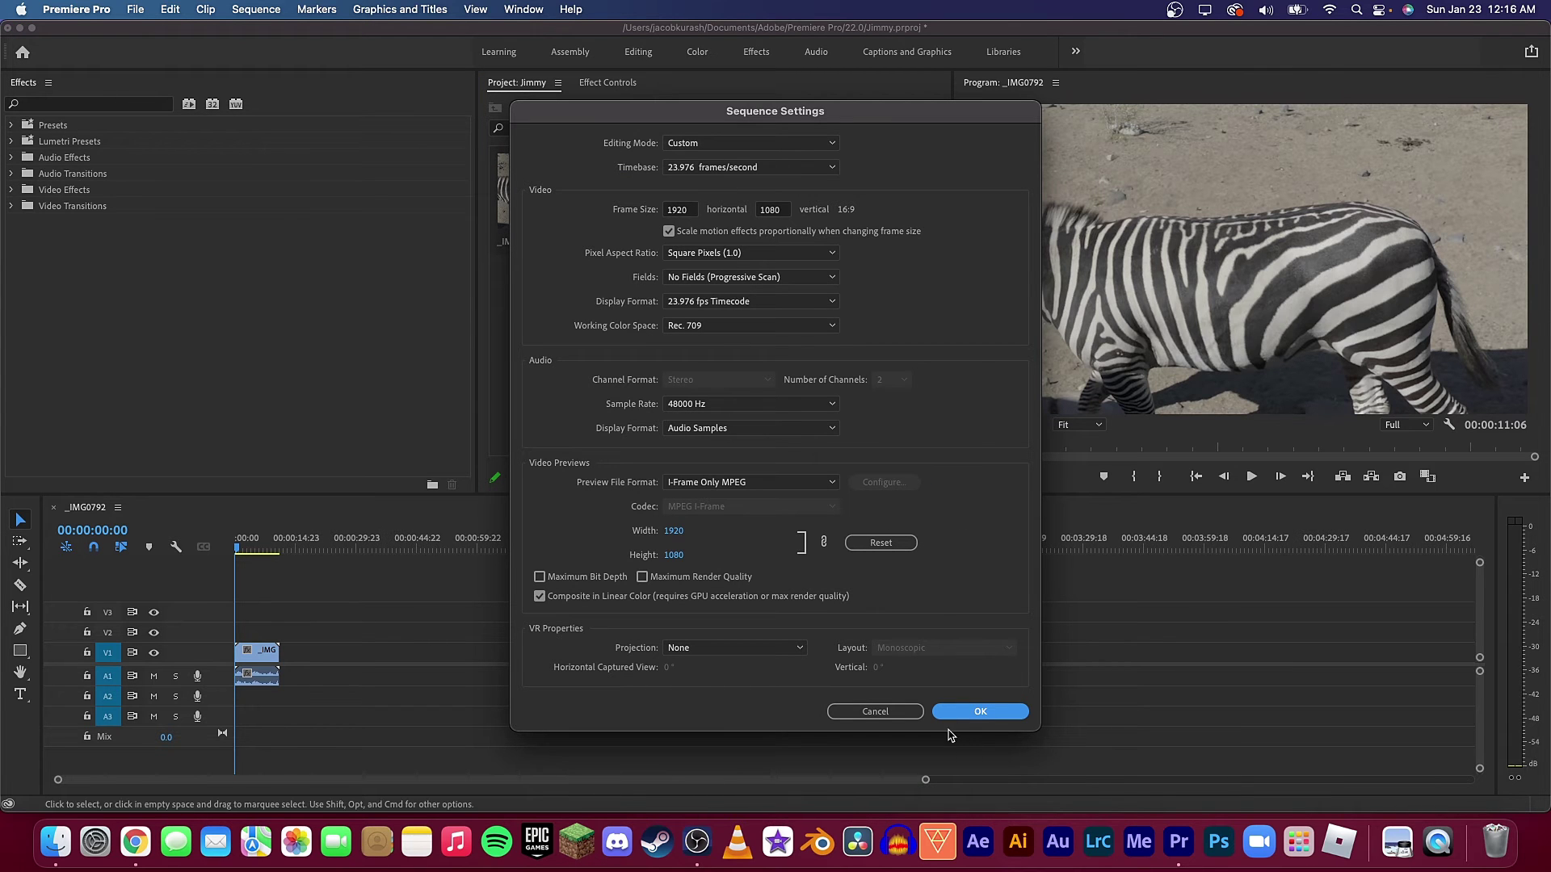
left_click(539, 578)
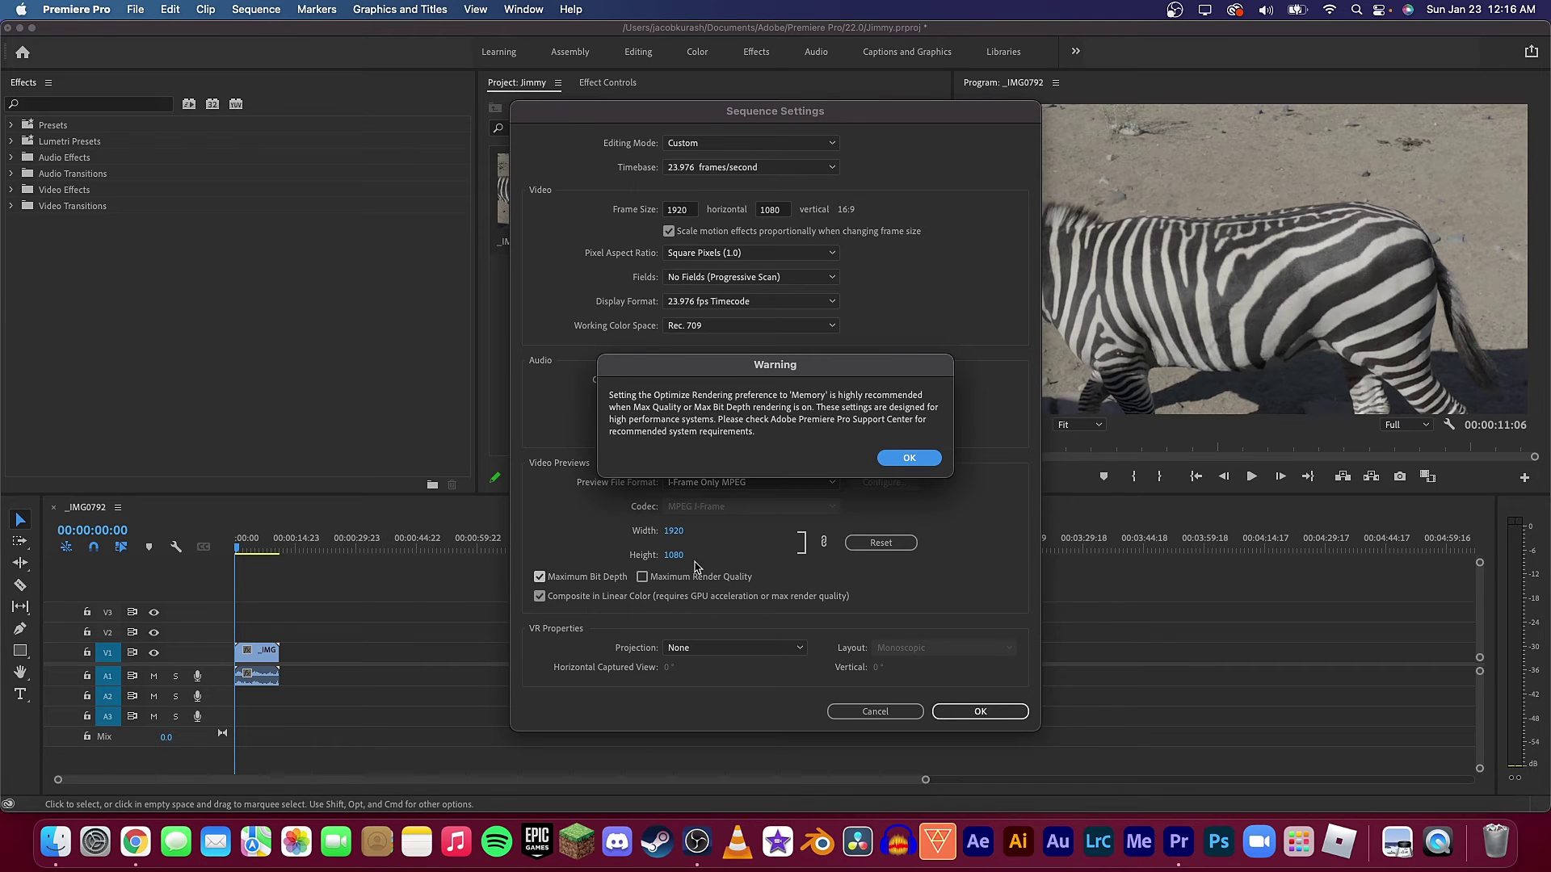
left_click(888, 459)
left_click(730, 580)
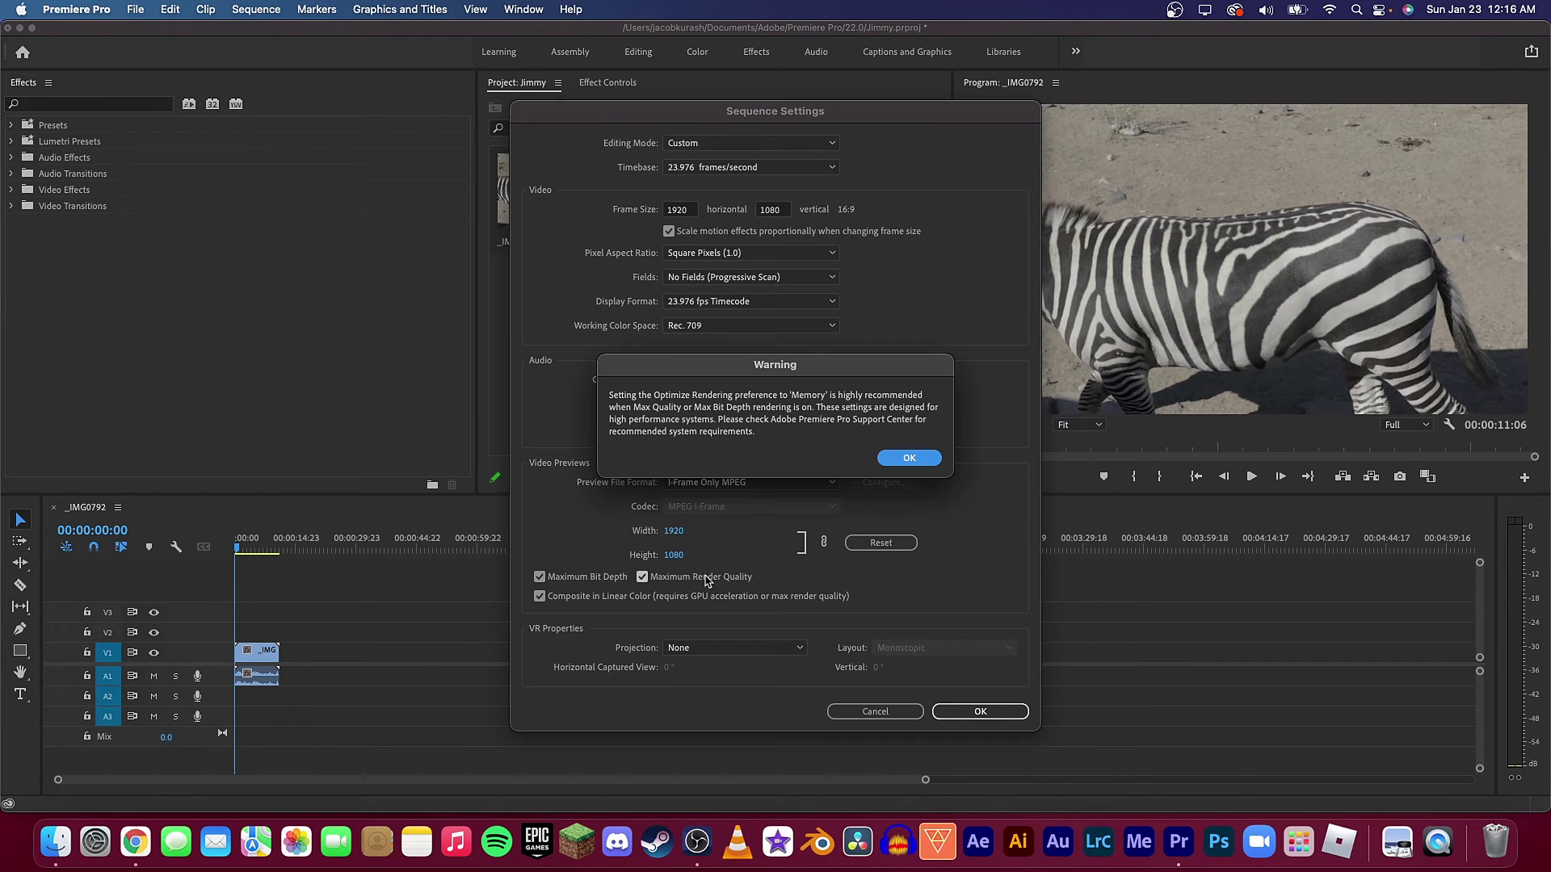
left_click(903, 460)
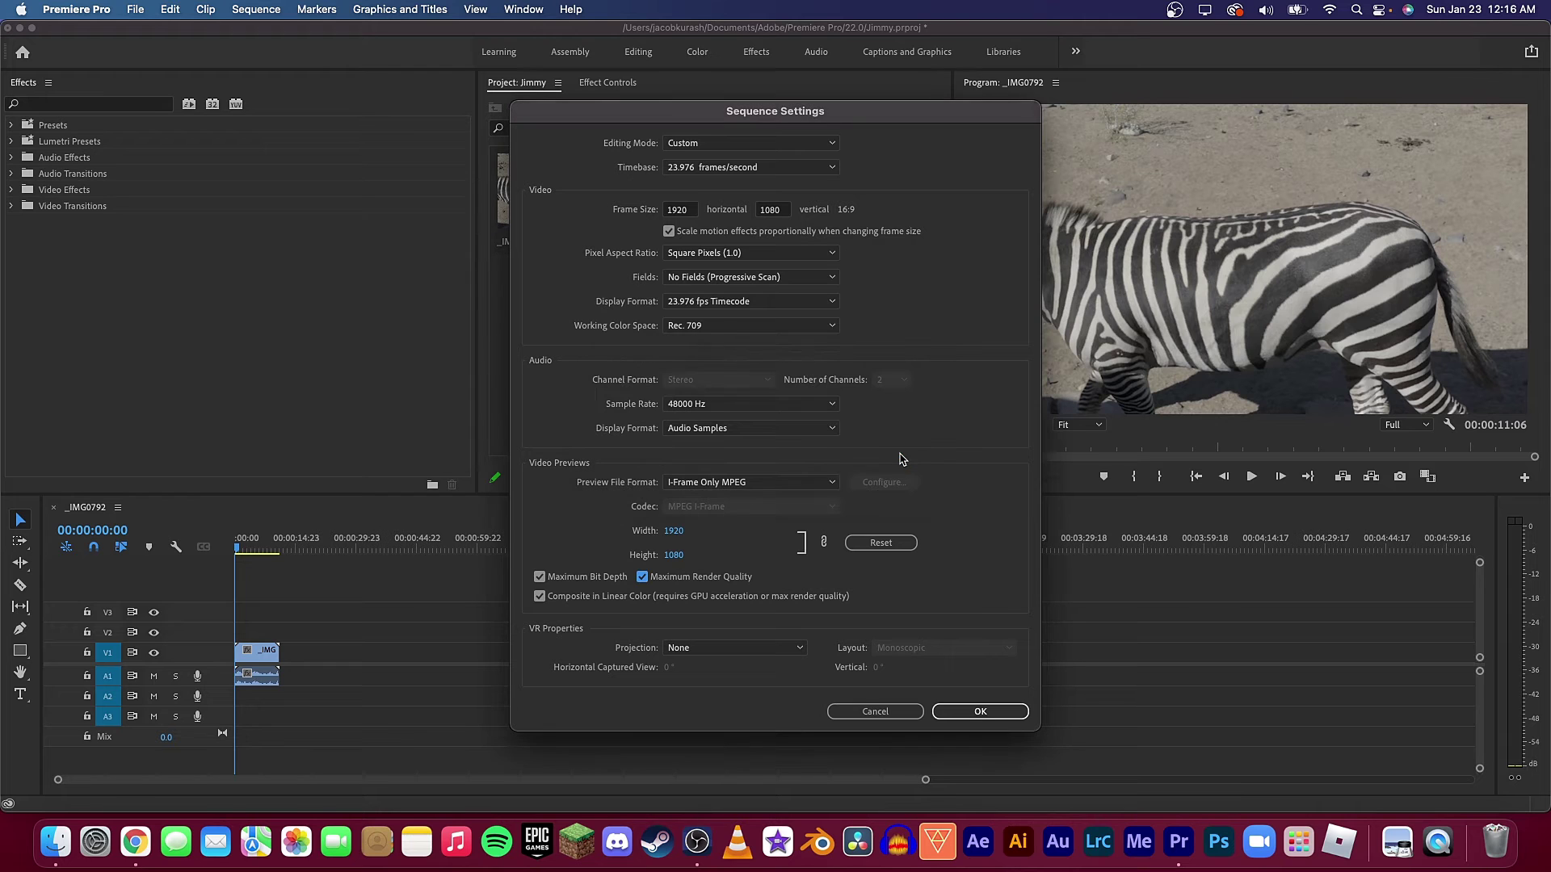
left_click(947, 714)
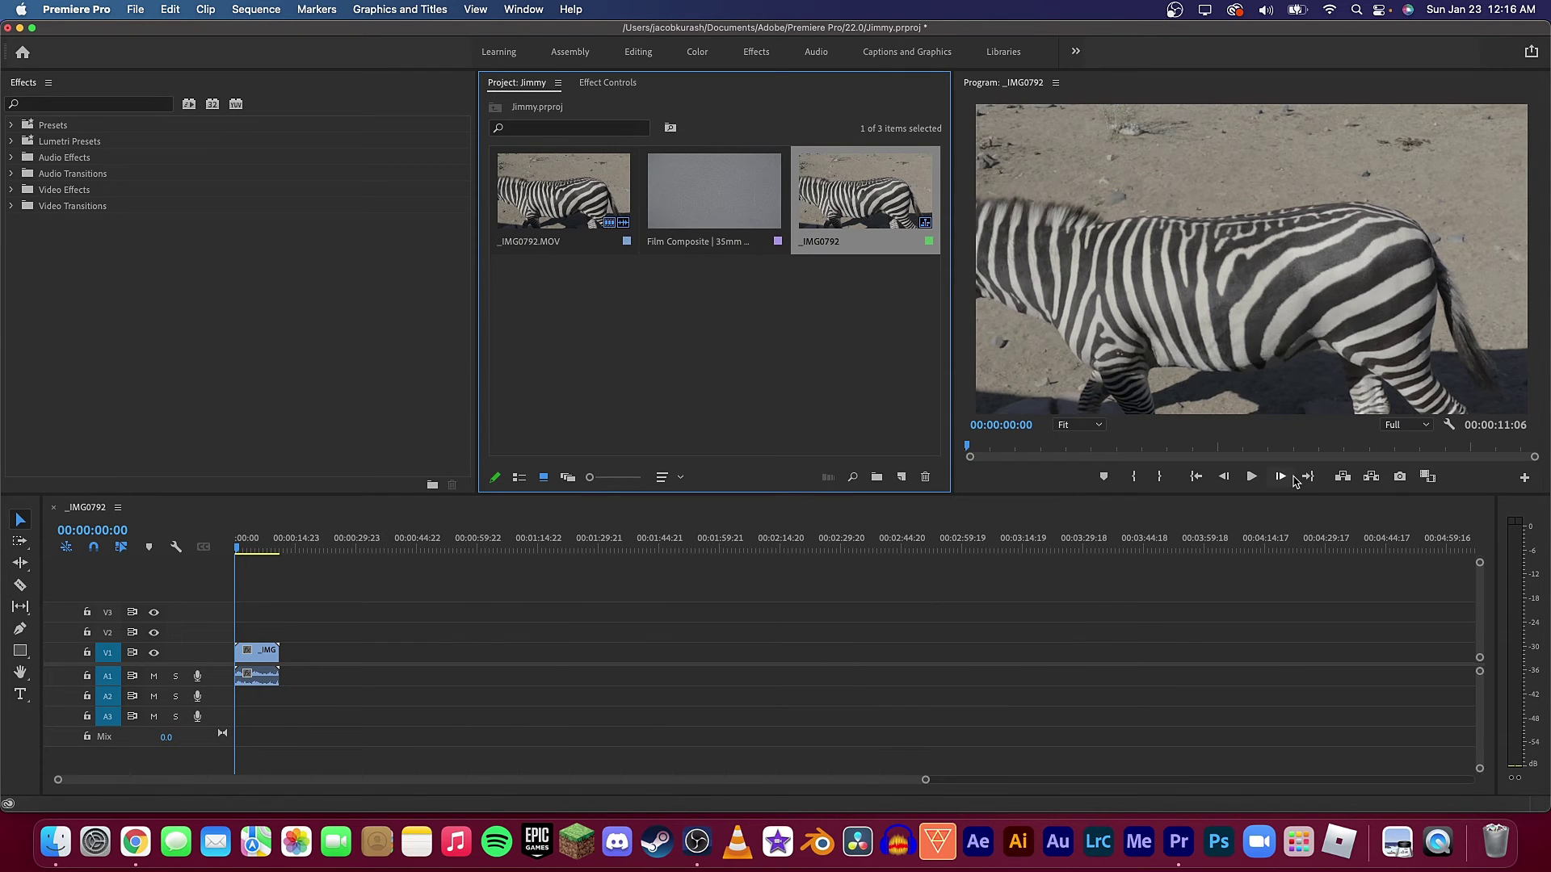
Mute audio track A1, play the sequence through, and return the playhead to the start.
left_click(1253, 478)
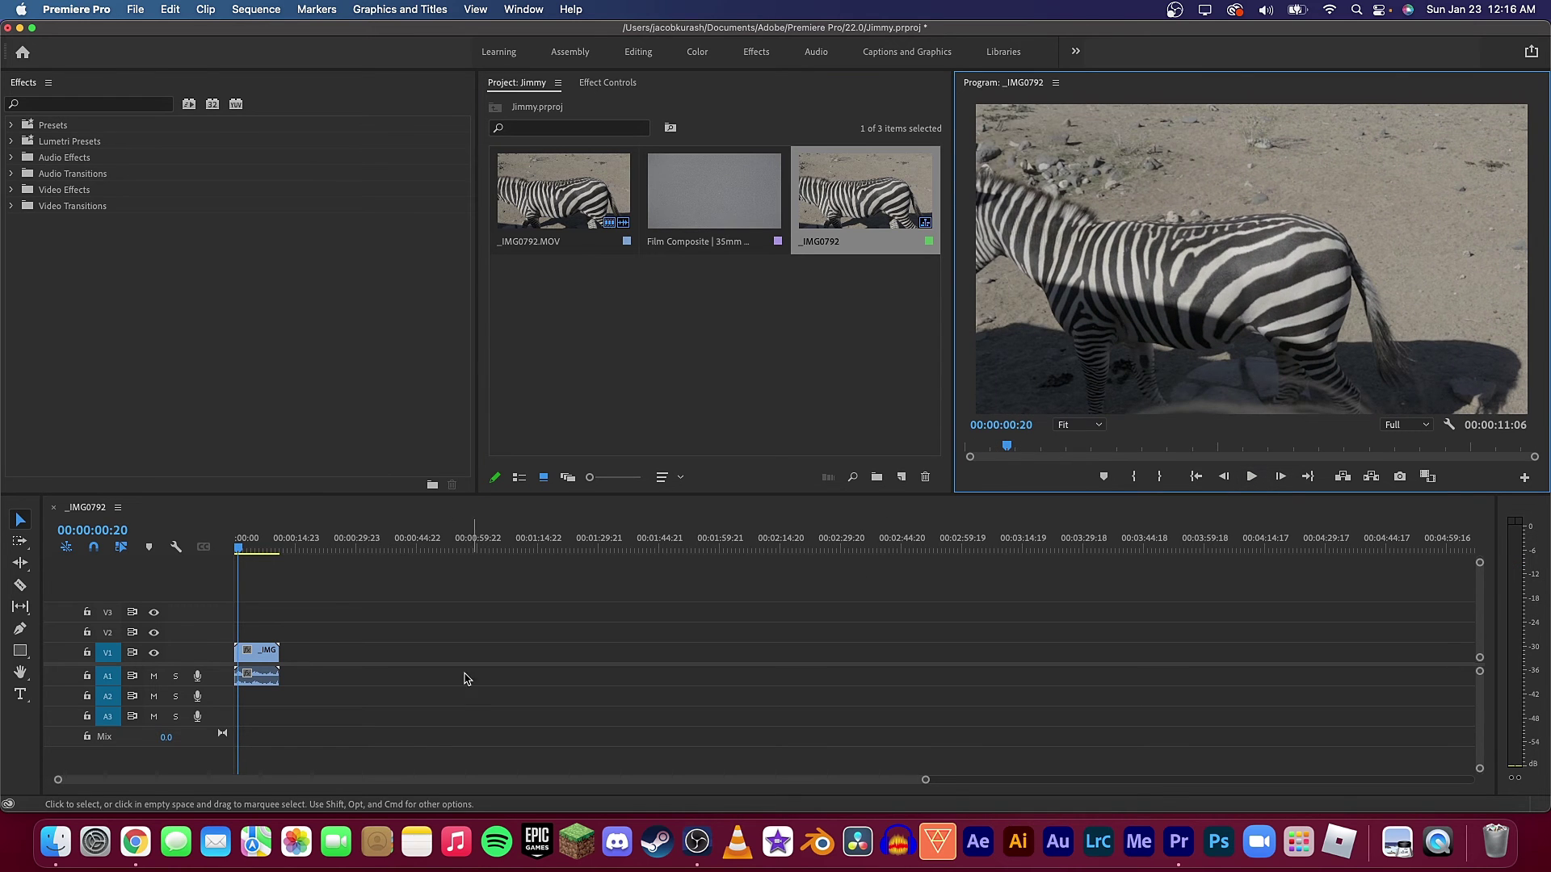
left_click(154, 676)
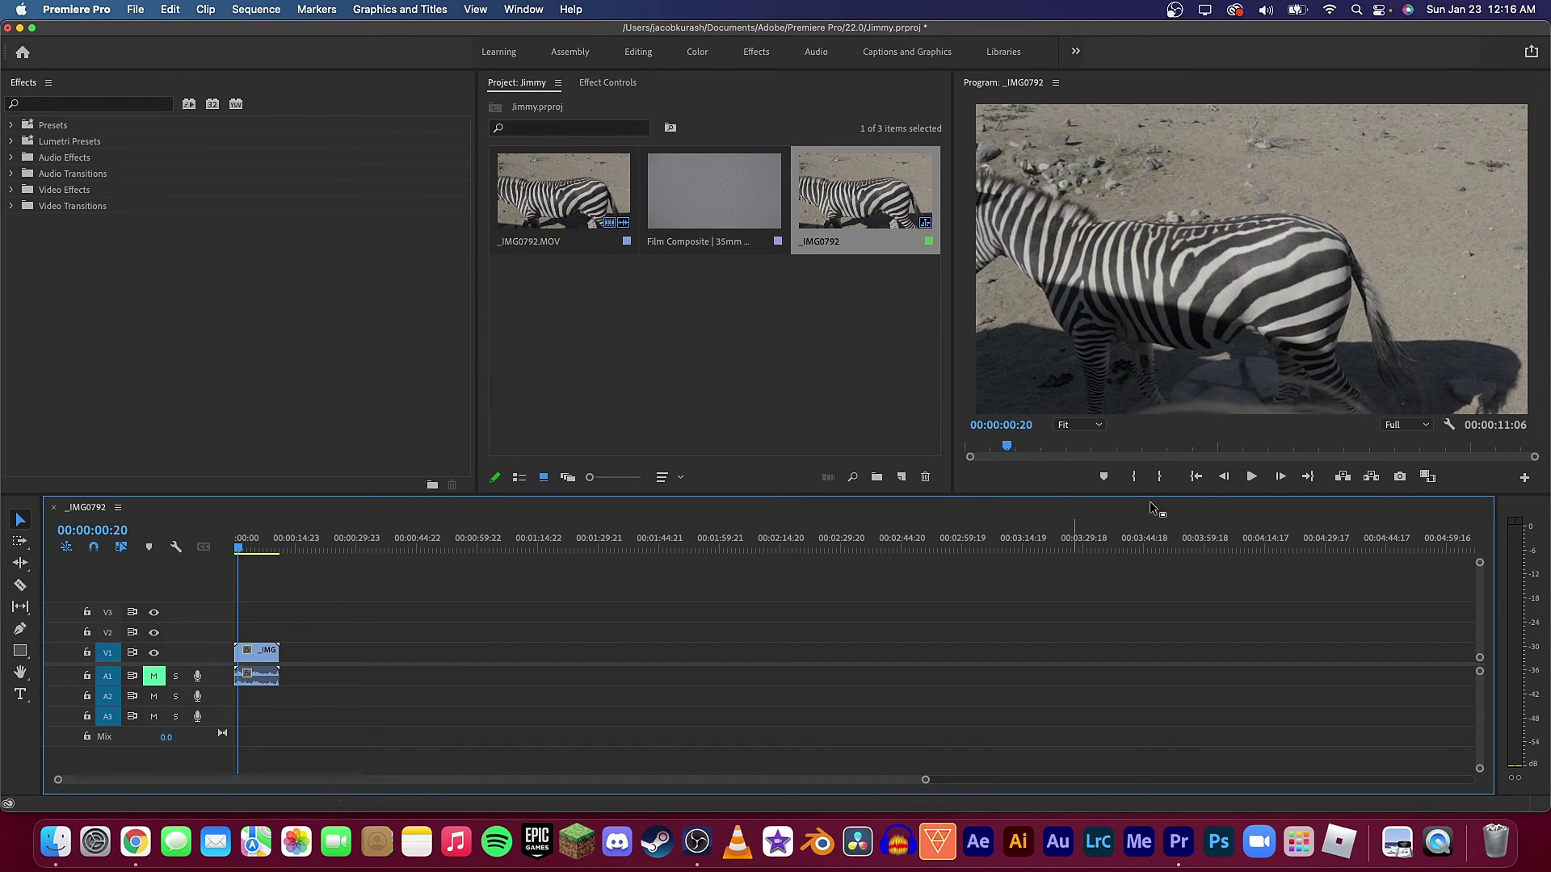
left_click(1253, 477)
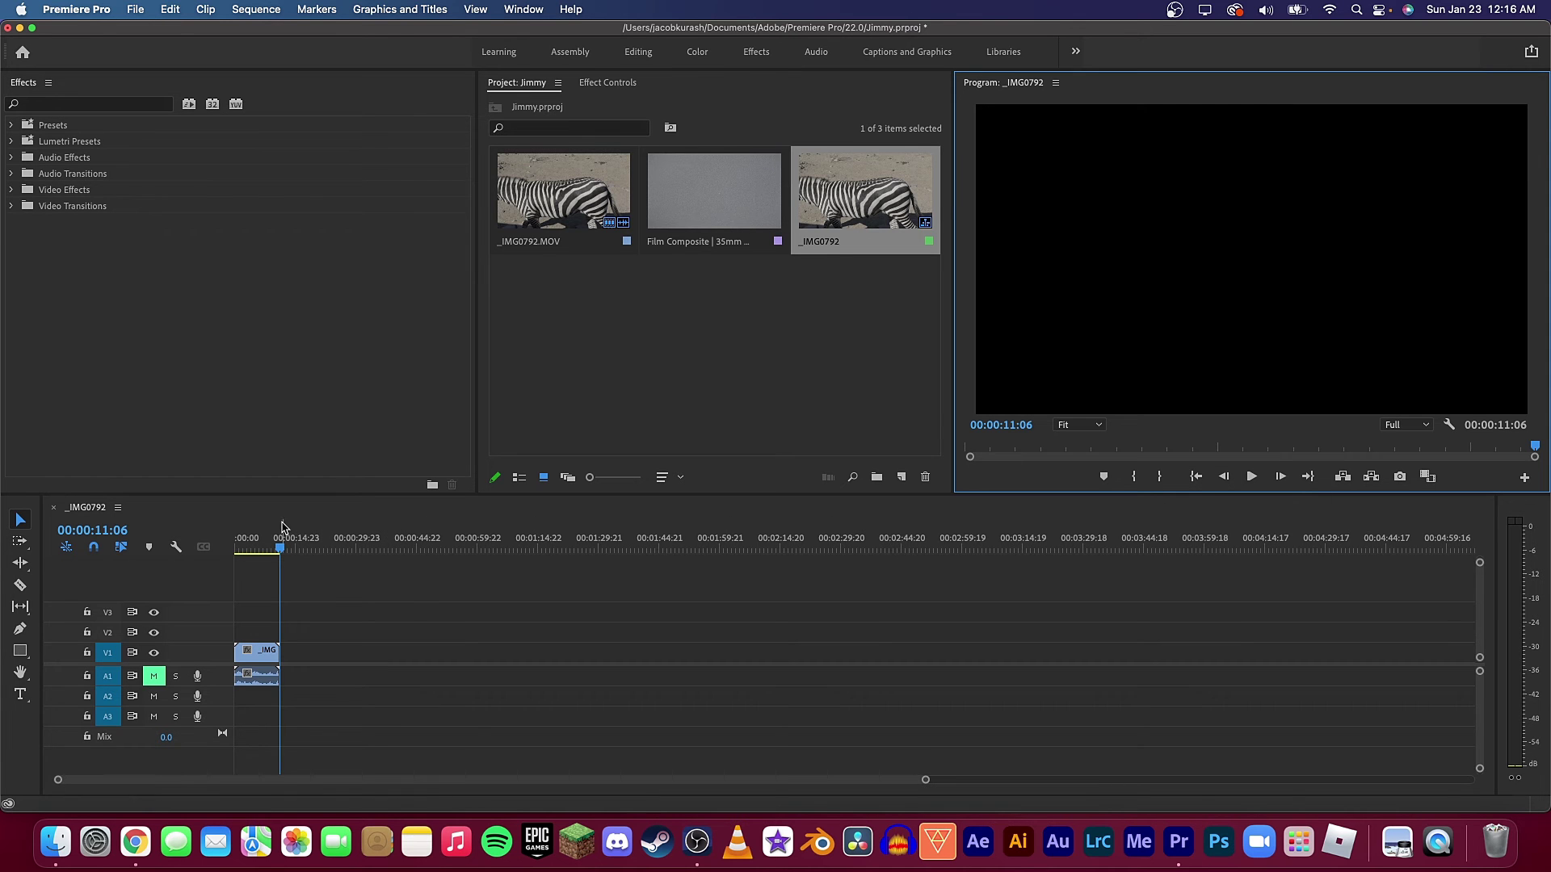
left_click(264, 547)
key("Home")
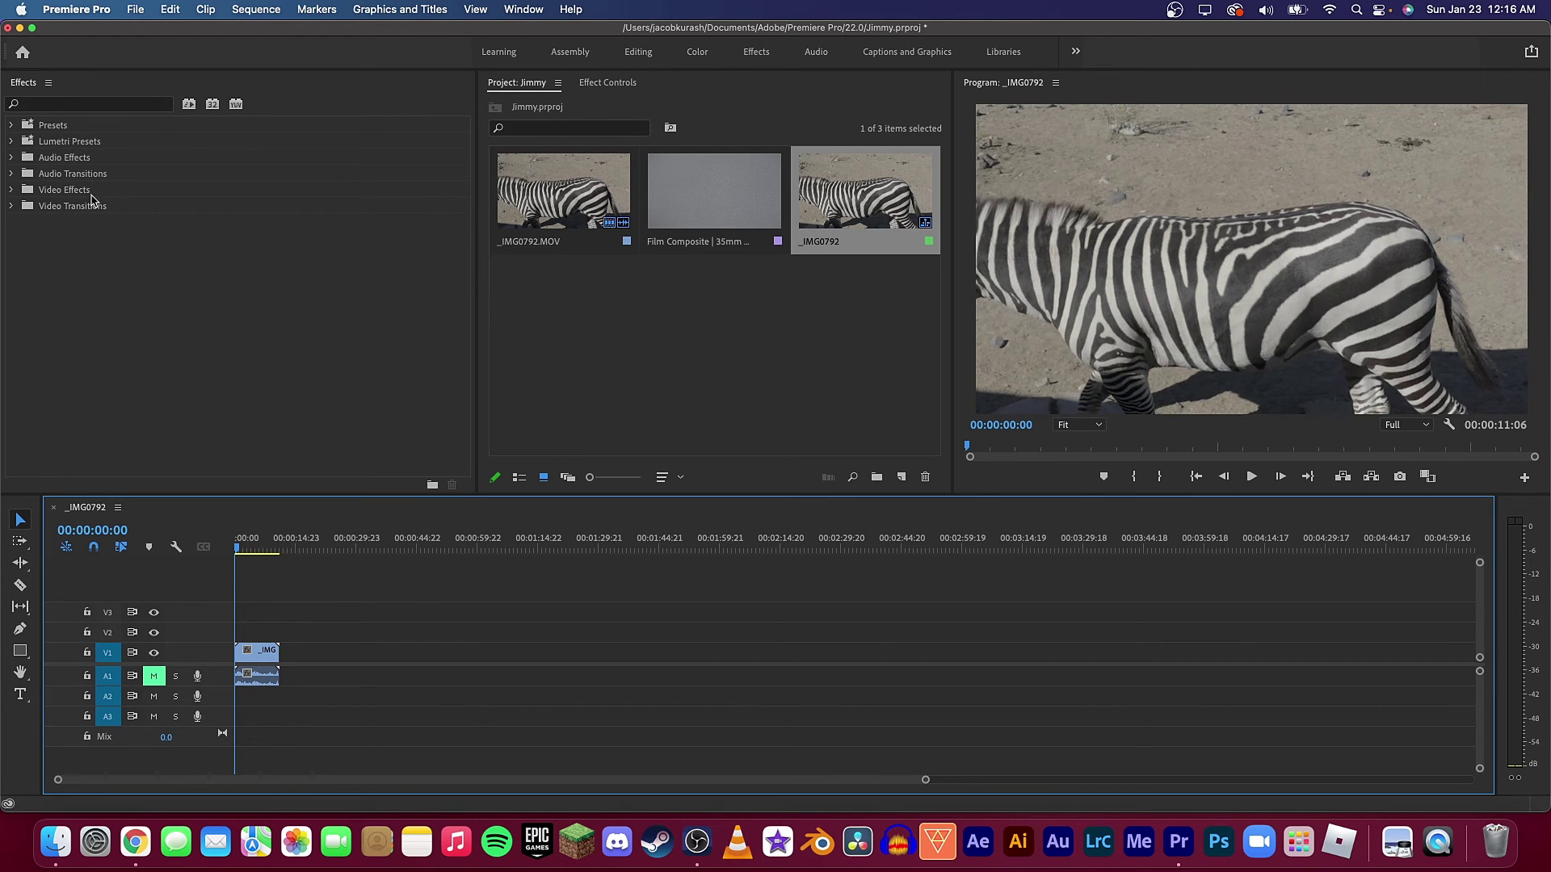
Apply the Lumetri Color effect from Color Correction to the zebra clip on V1 and show the clip's effect controls.
left_click(11, 191)
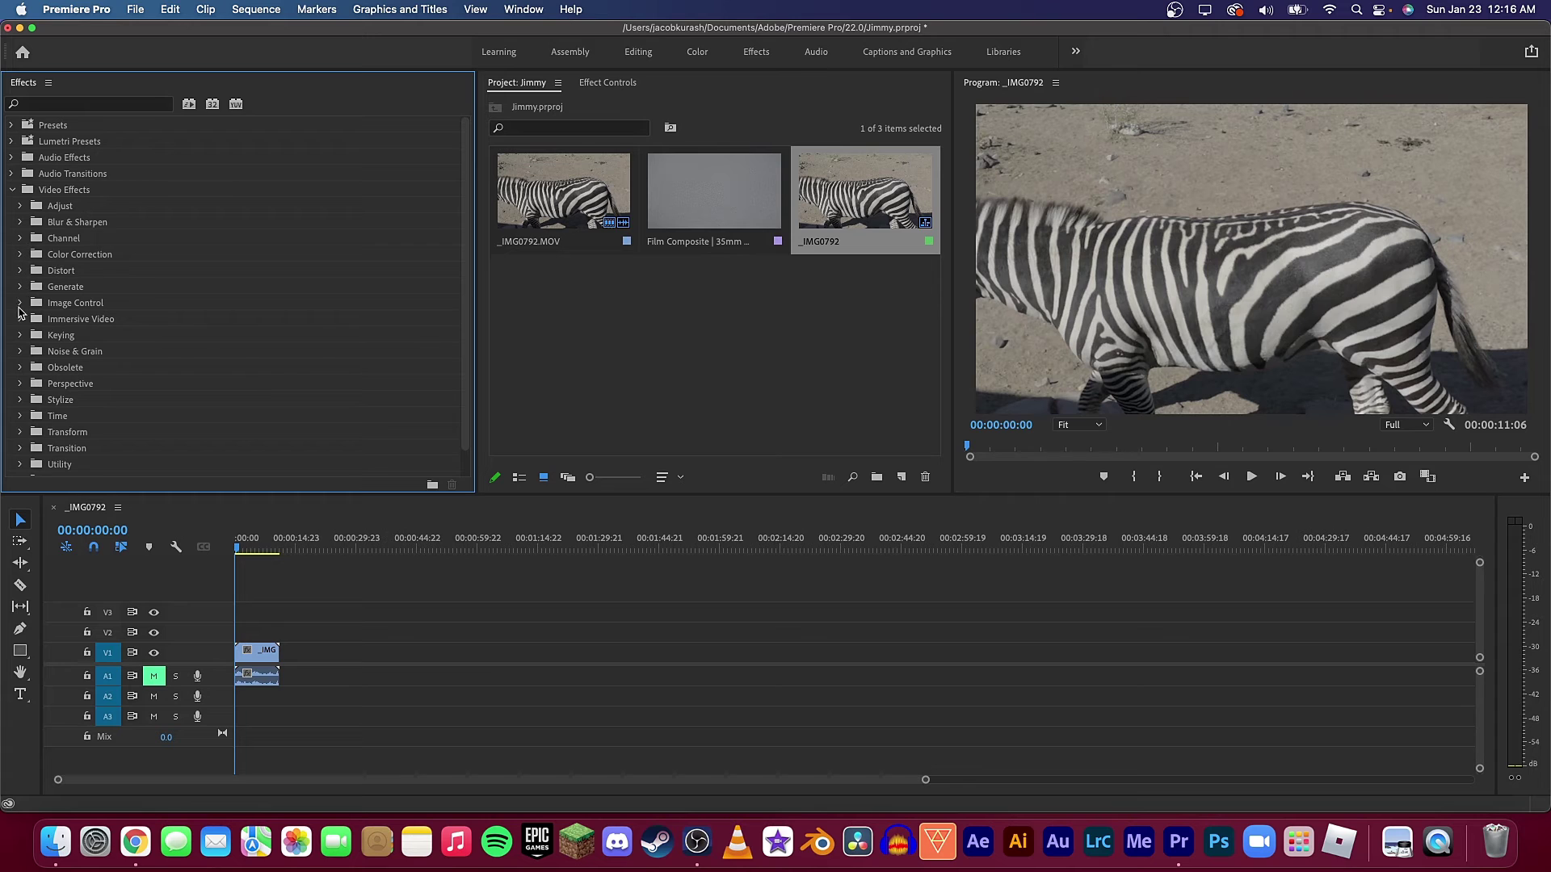
left_click(19, 254)
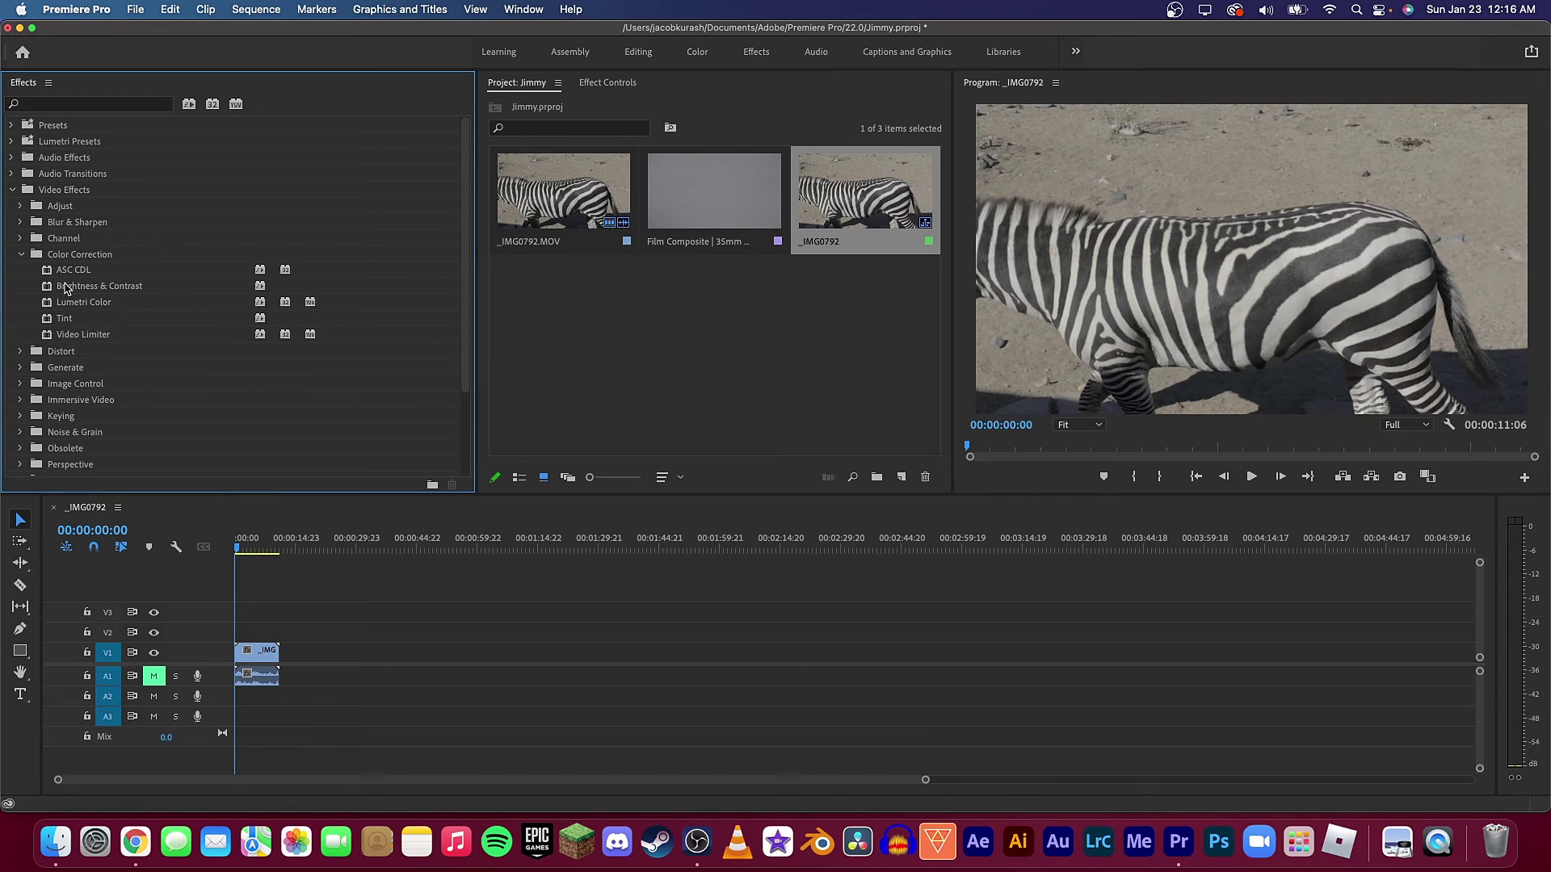
left_click(78, 304)
left_click_drag(96, 304, 259, 652)
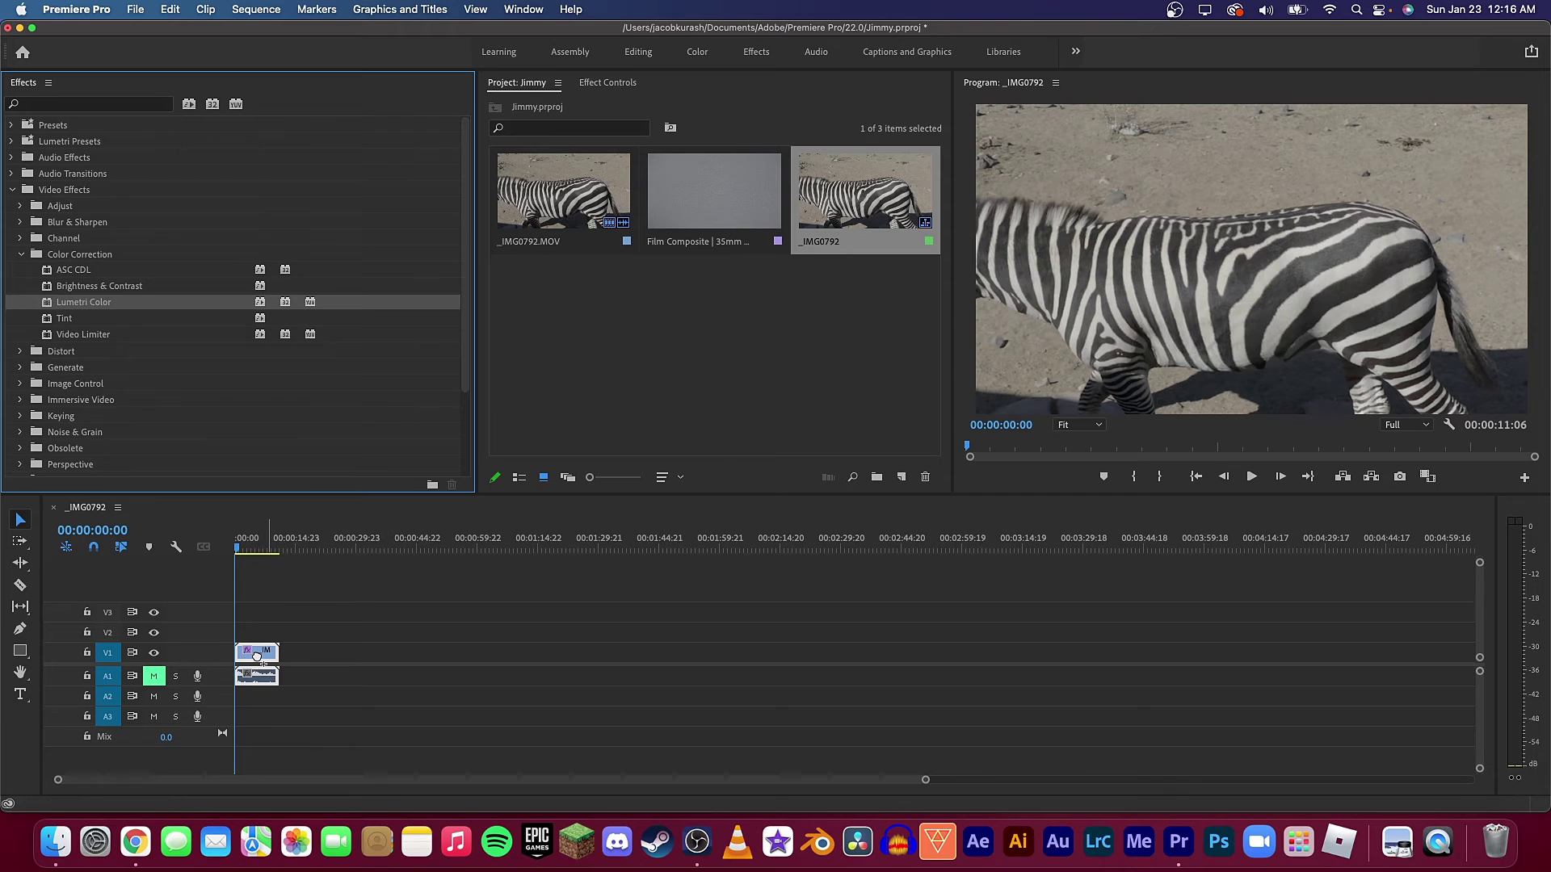
left_click(610, 83)
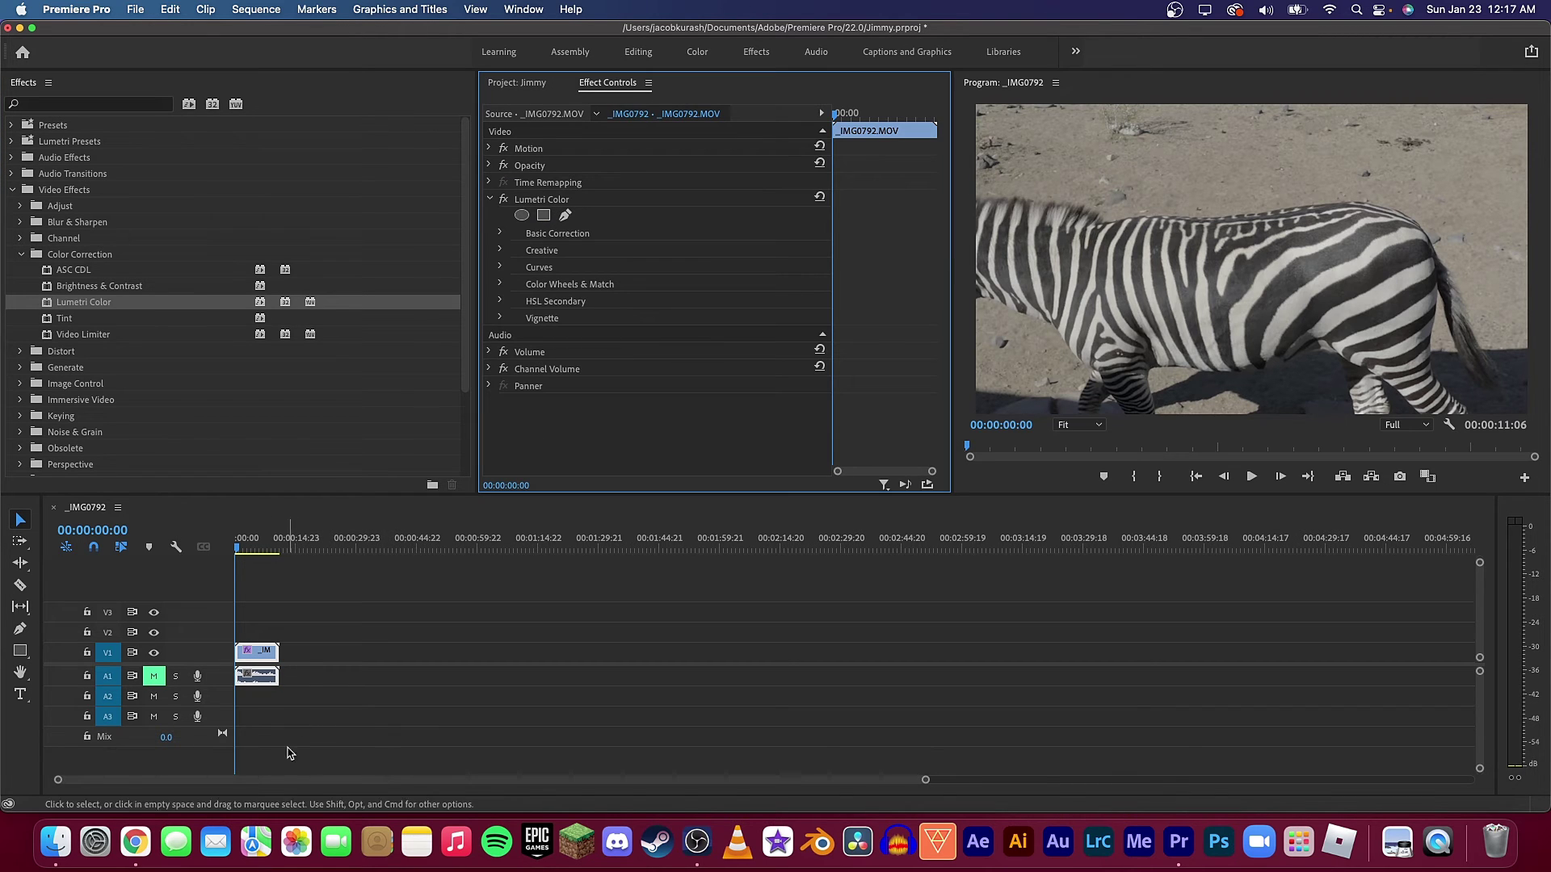
At 00:00:02:10, sample the Basic Correction white balance from the zebra's body and compare the image with the correction off and on.
left_click(244, 549)
left_click_drag(246, 554, 246, 557)
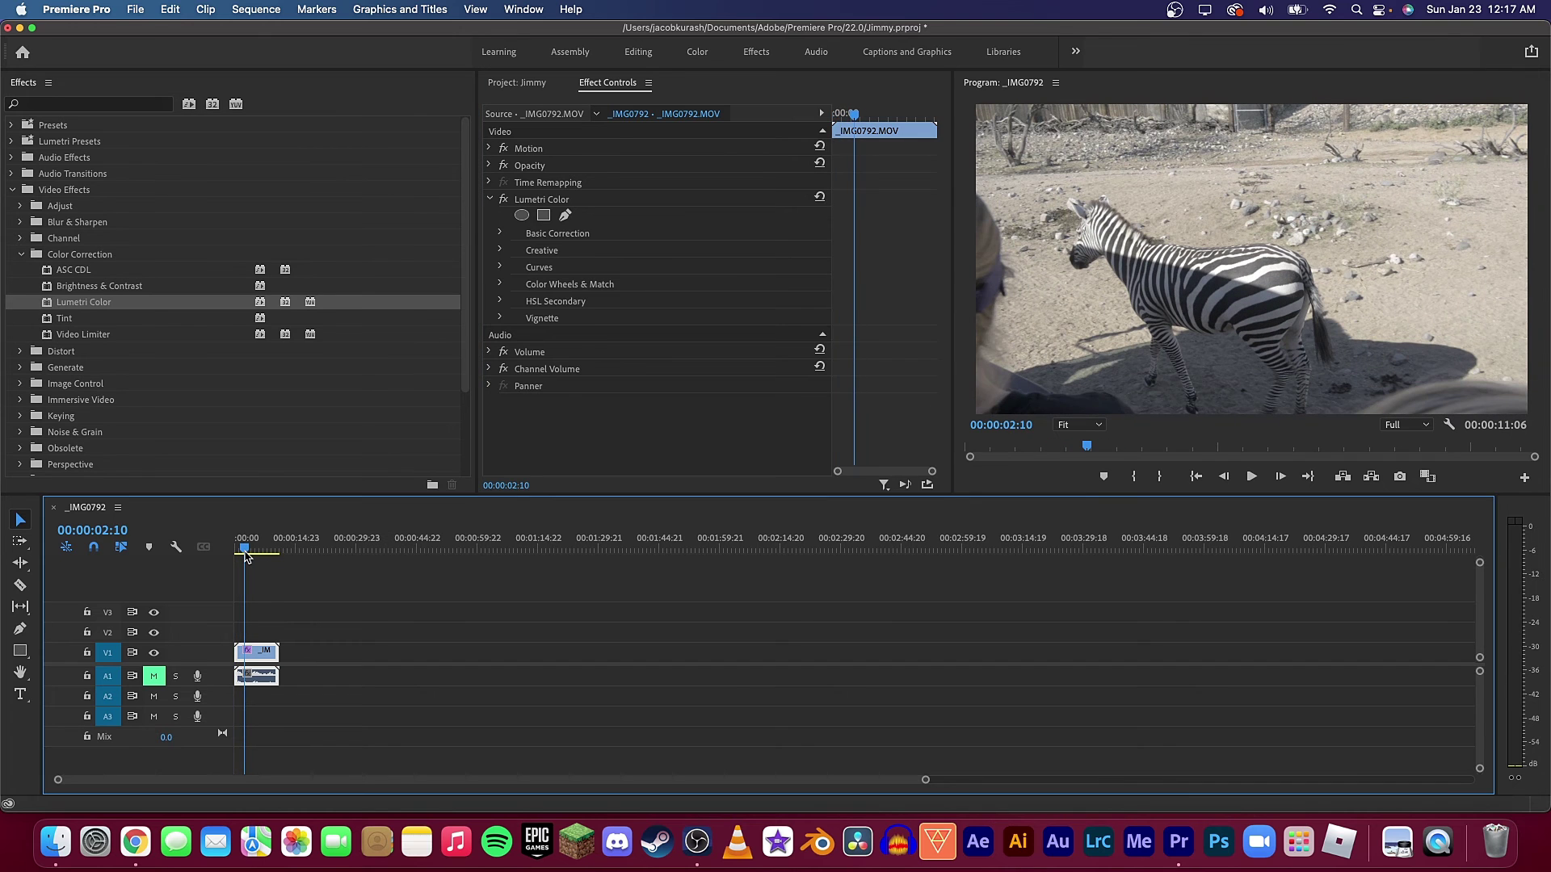
left_click(500, 234)
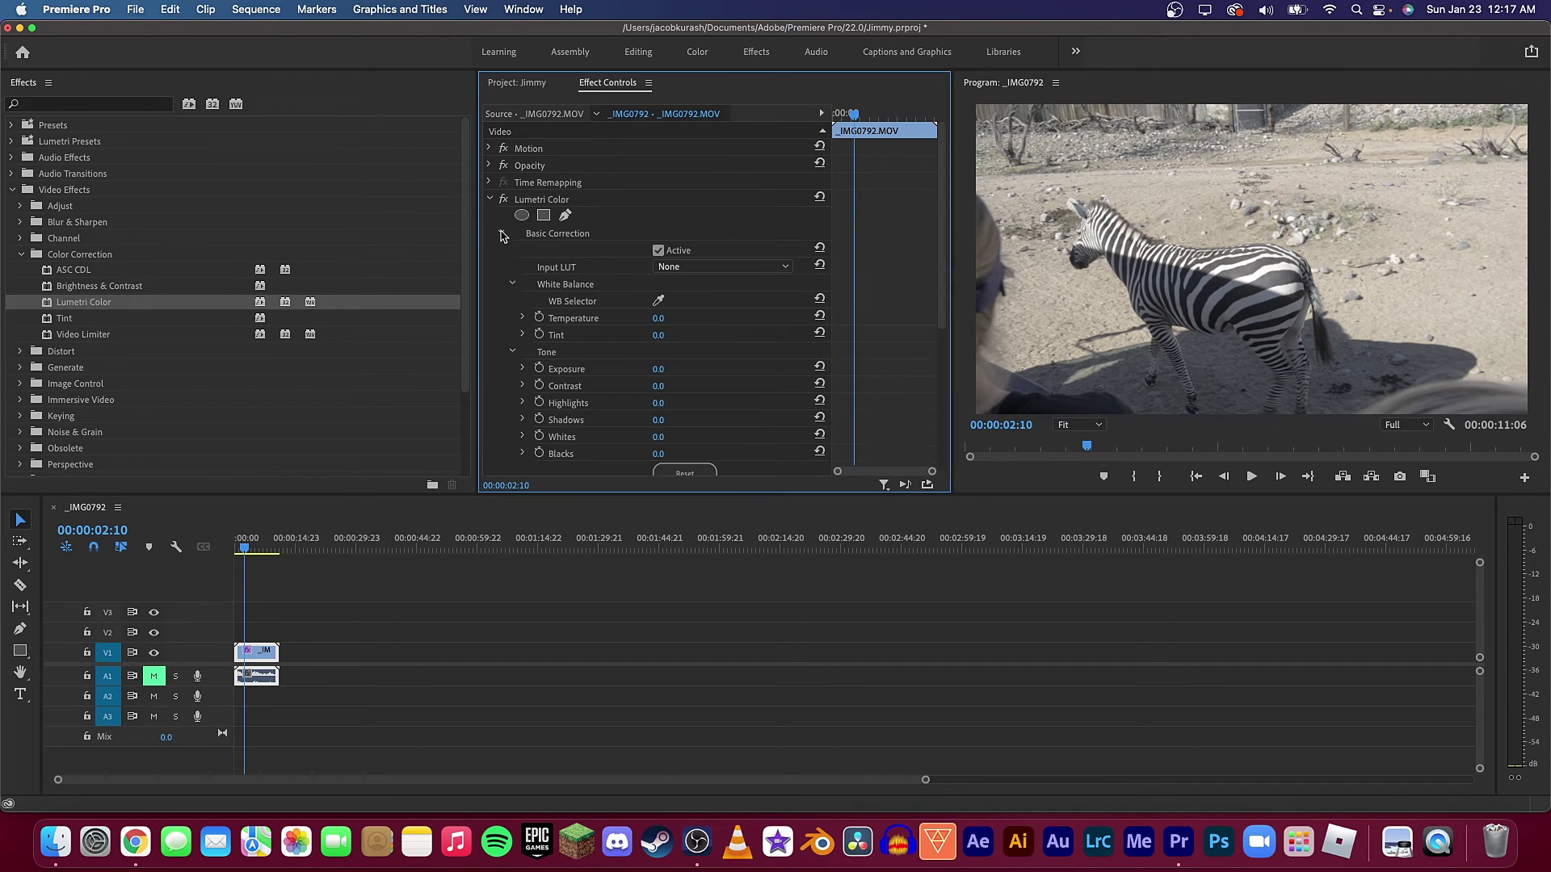
left_click(662, 298)
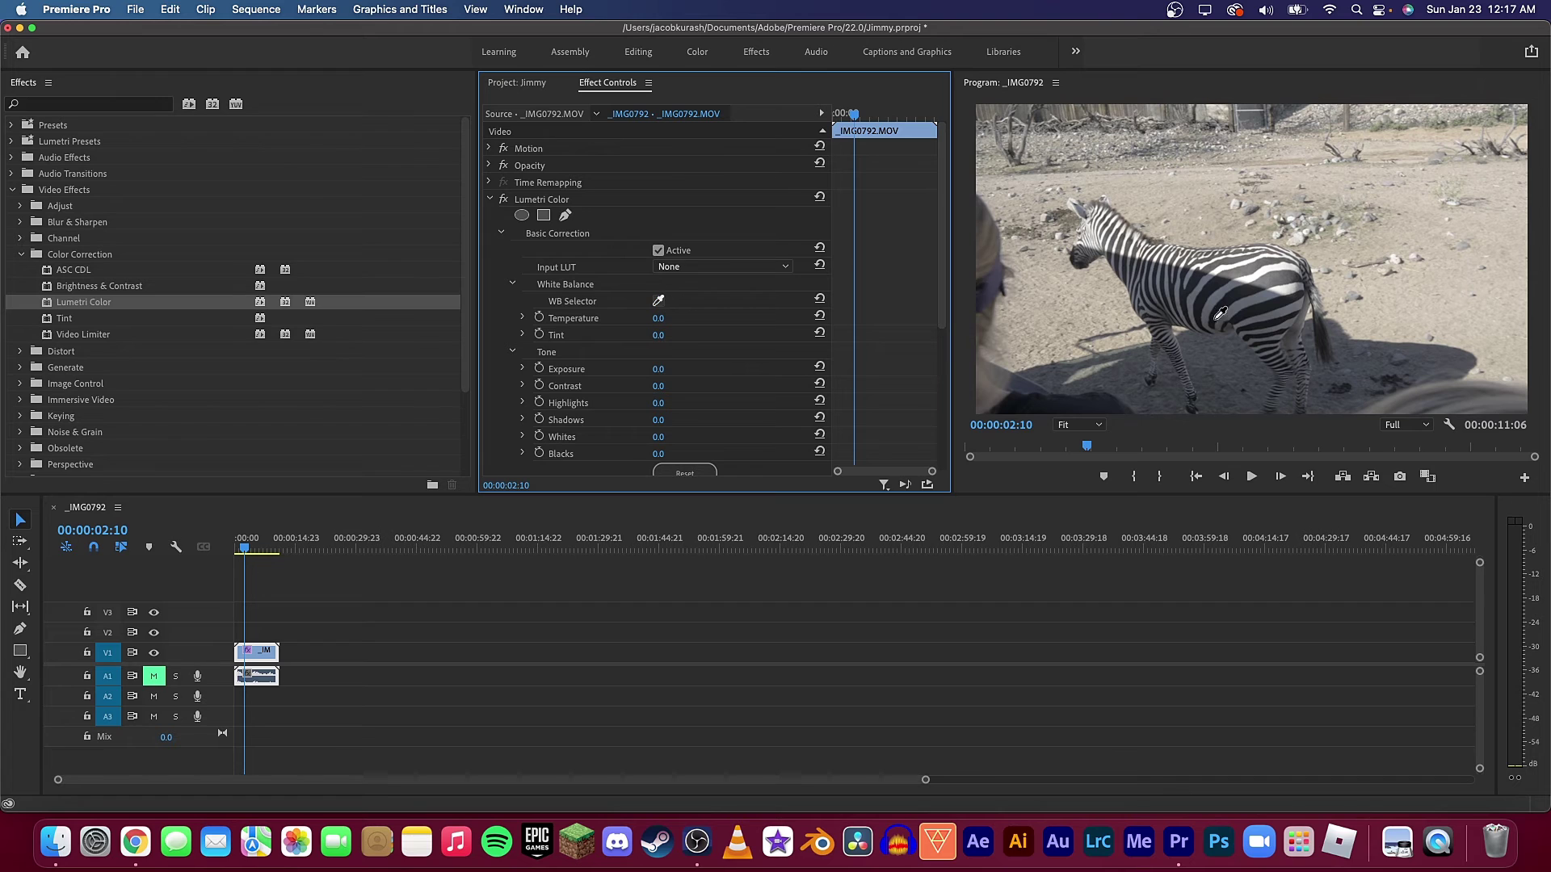
left_click(1288, 288)
left_click(659, 252)
left_click(660, 252)
Try the AlexaV3_K1S1_LogC2Video_DCIP3_EE, ARRI_Universal_DCI, D-21_delogC_EI0200_B1 and ALEXA_Default_LogC2Rec709 input LUTs, and return Input LUT to None.
left_click(674, 269)
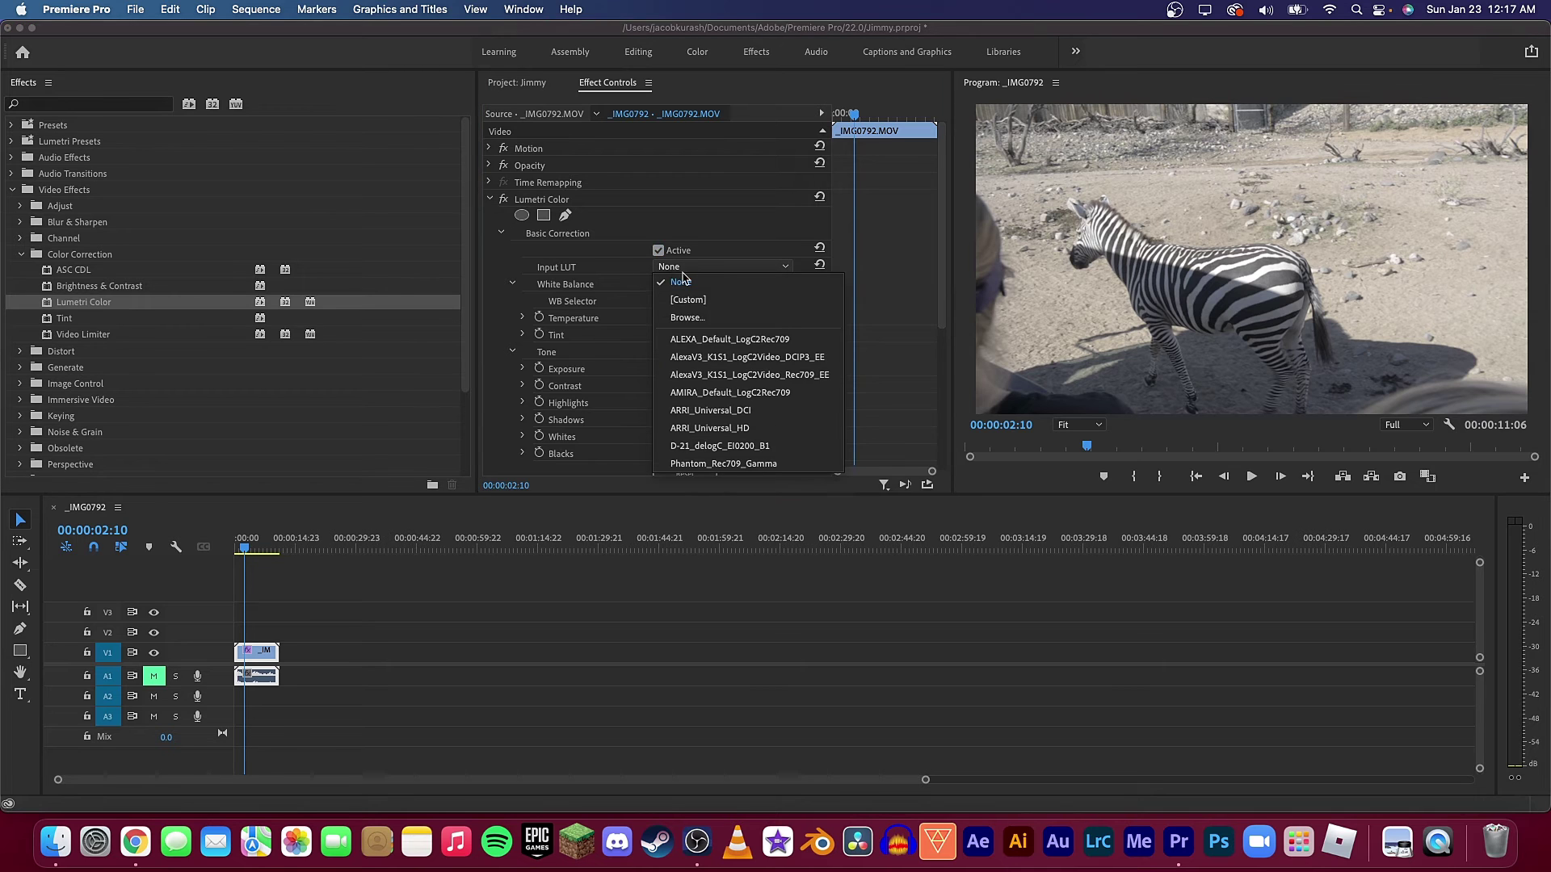
left_click(749, 354)
left_click(719, 267)
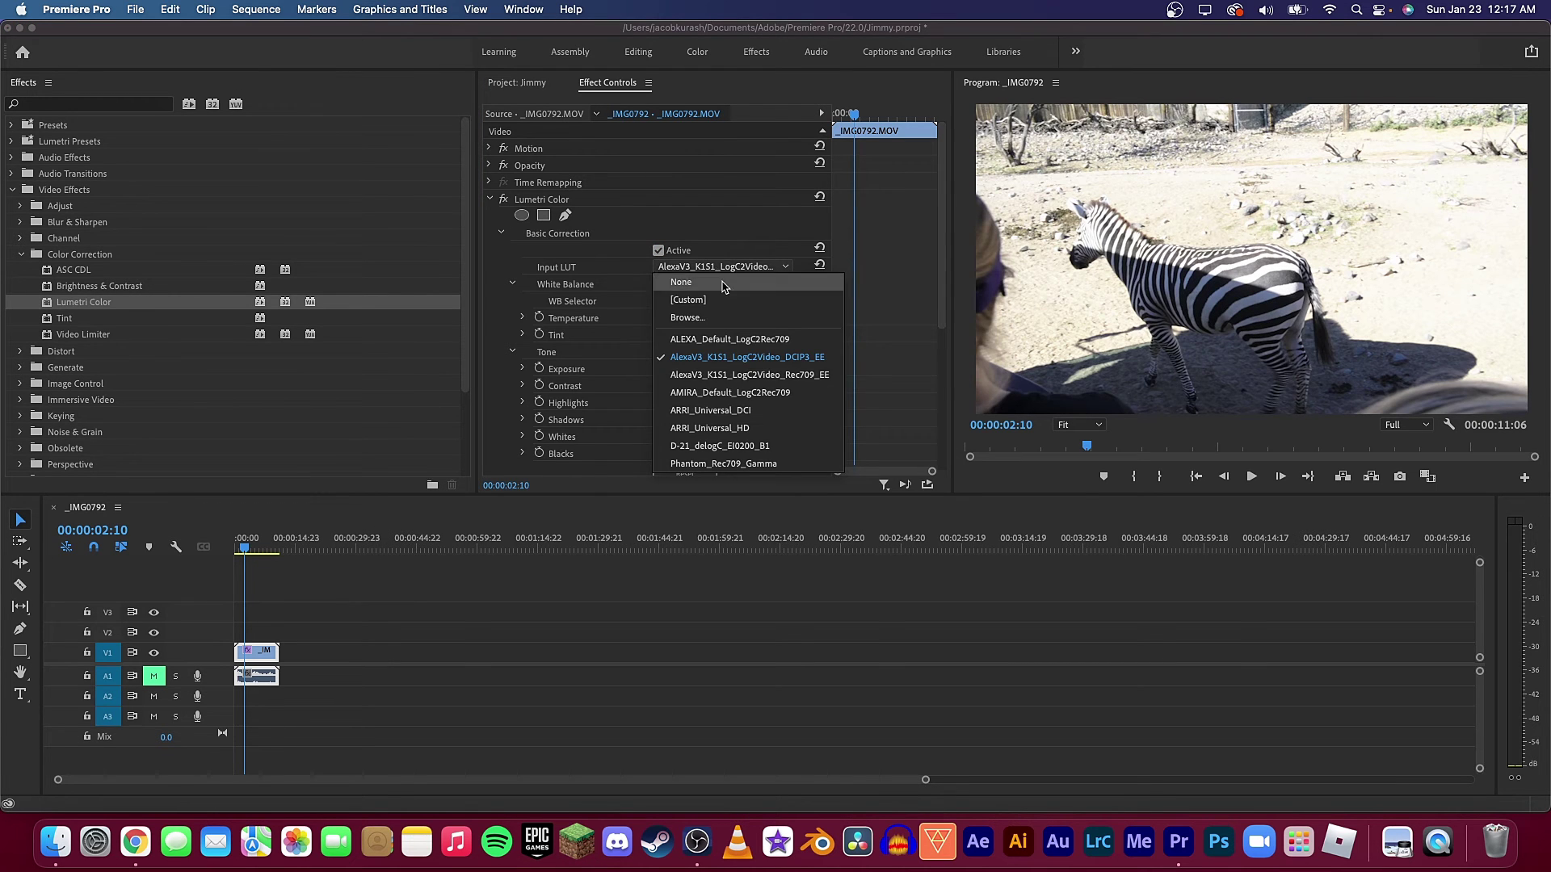
left_click(747, 415)
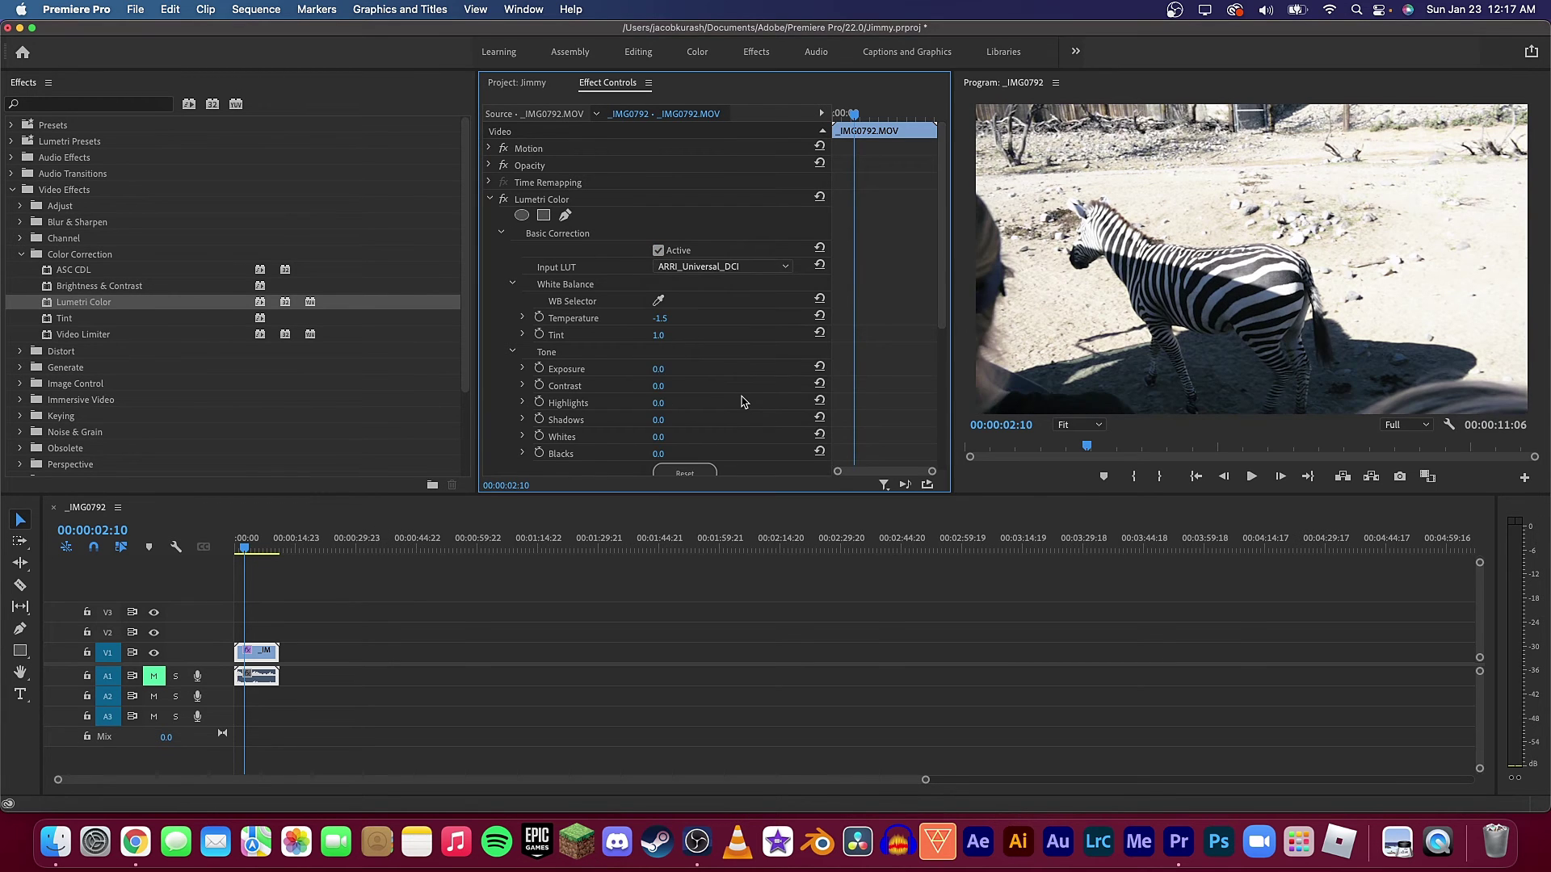
left_click(714, 267)
left_click(744, 449)
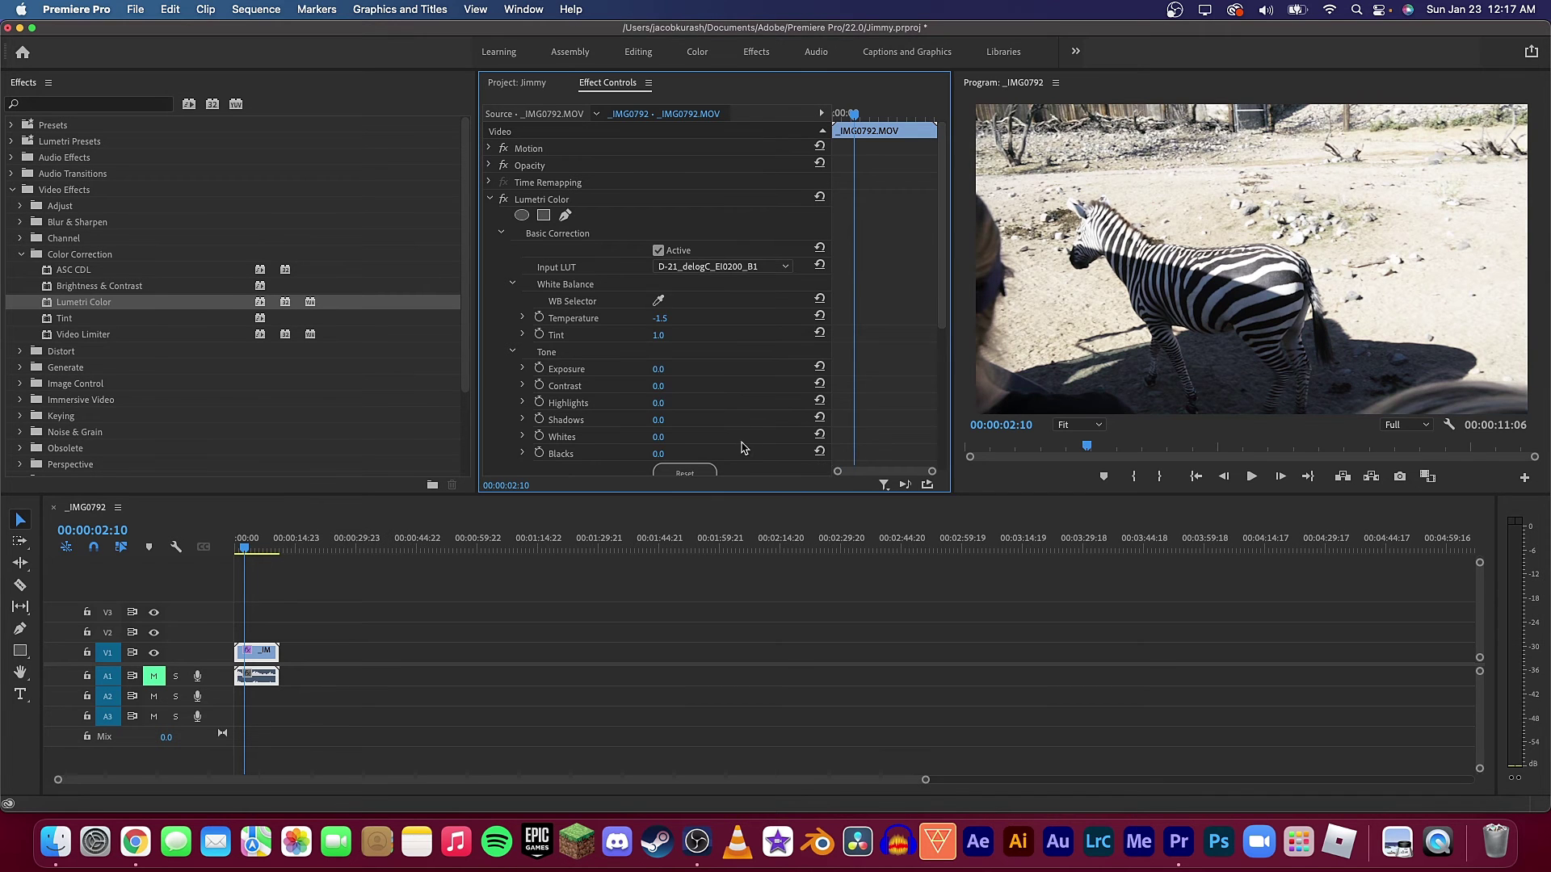
left_click(722, 267)
left_click(730, 339)
left_click(727, 267)
left_click(683, 282)
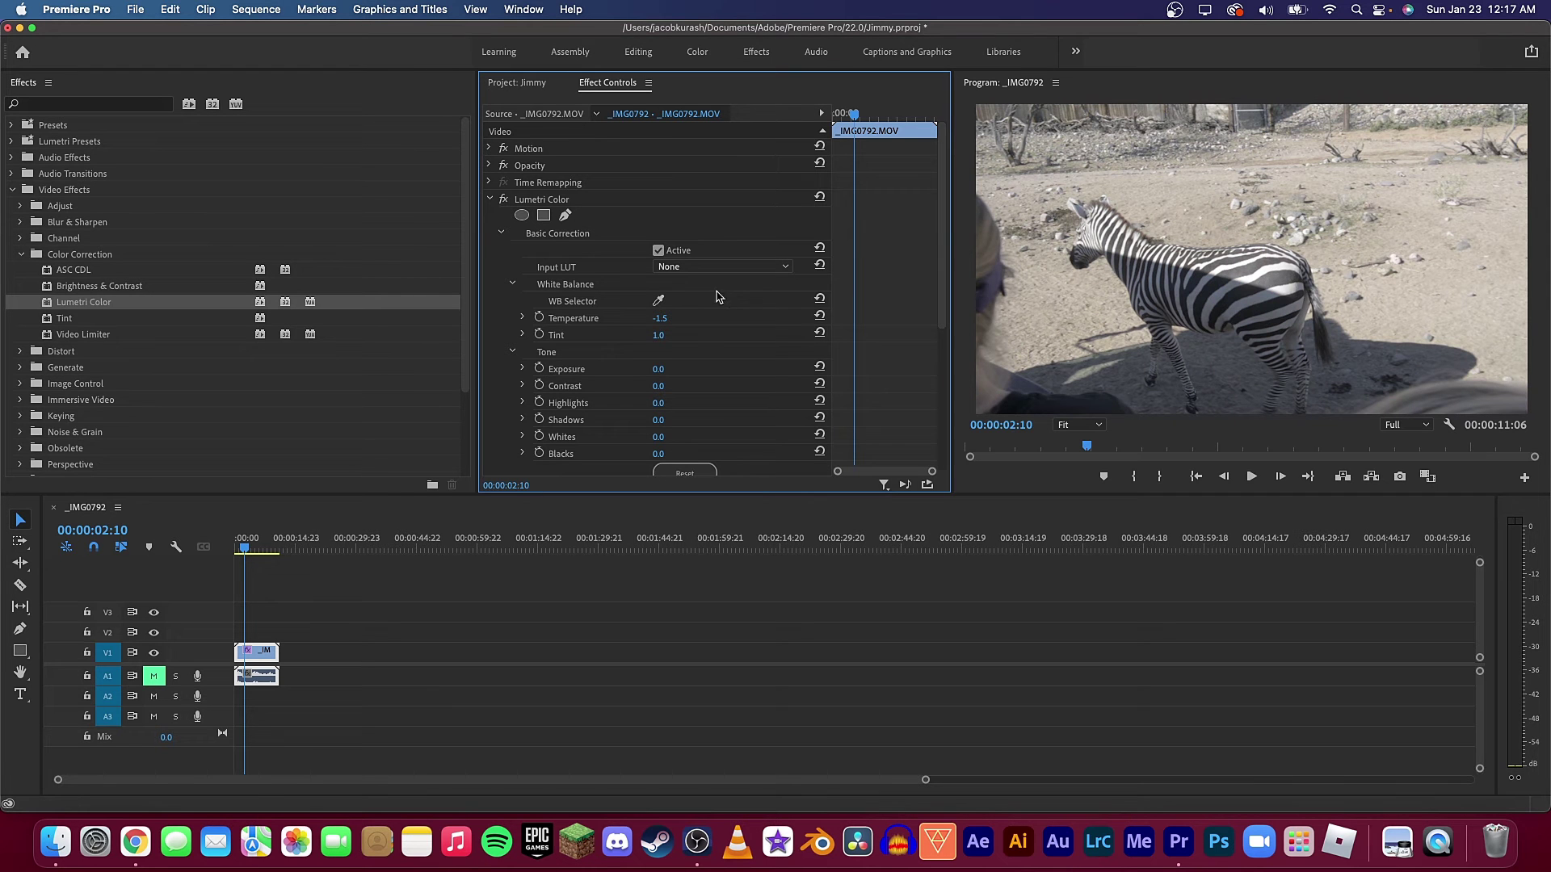
Try Basic Correction Contrast at 150 and Shadows at -150 and -95, resetting each to its default.
left_click_drag(659, 386, 738, 386)
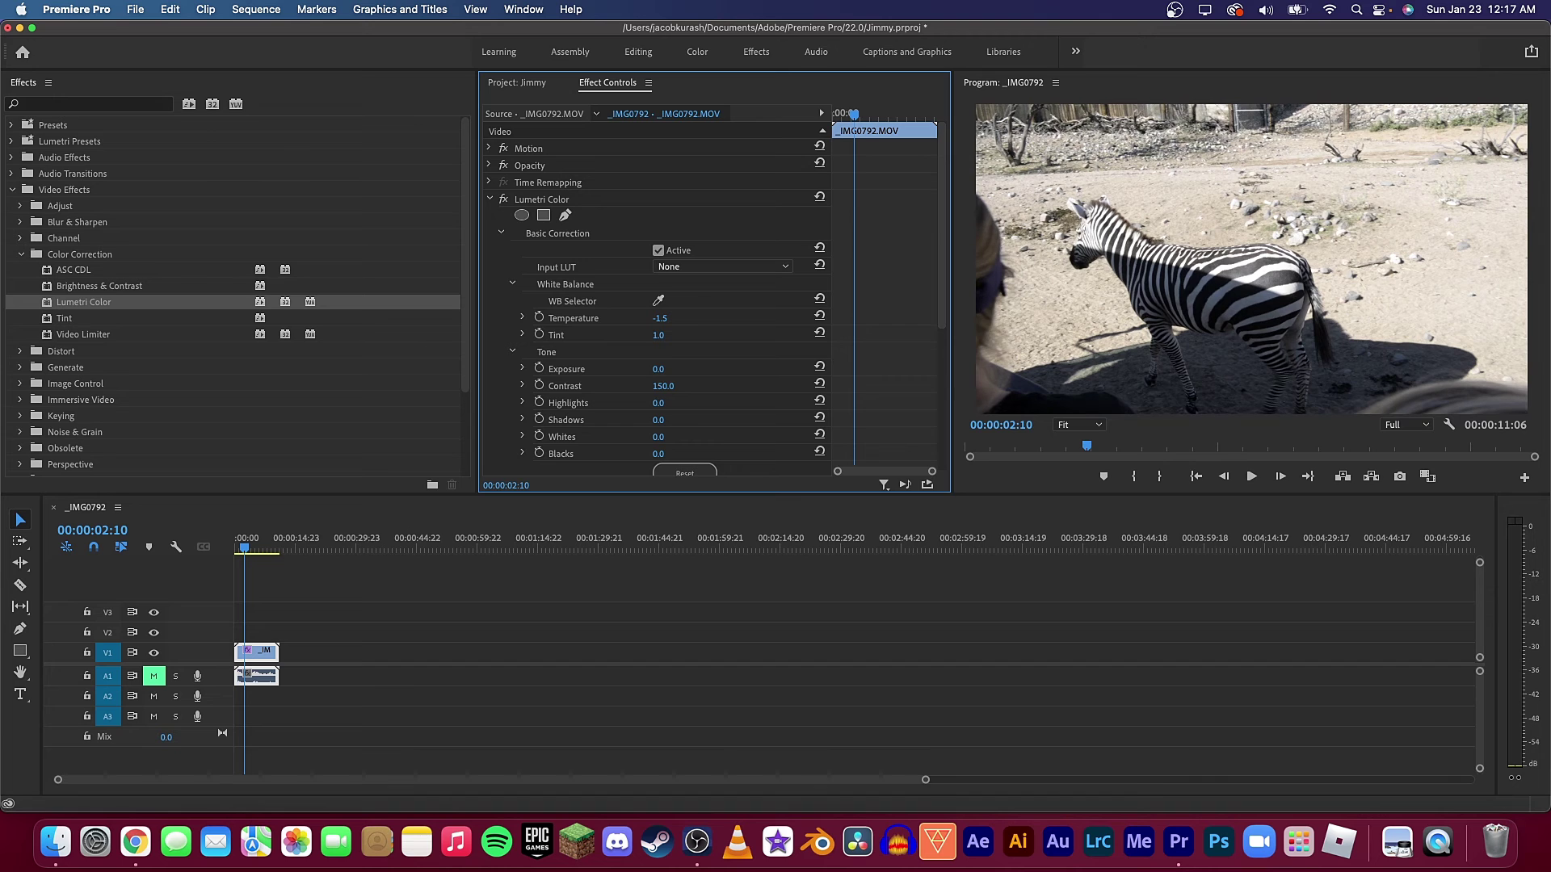
left_click(820, 383)
left_click_drag(659, 420, 537, 420)
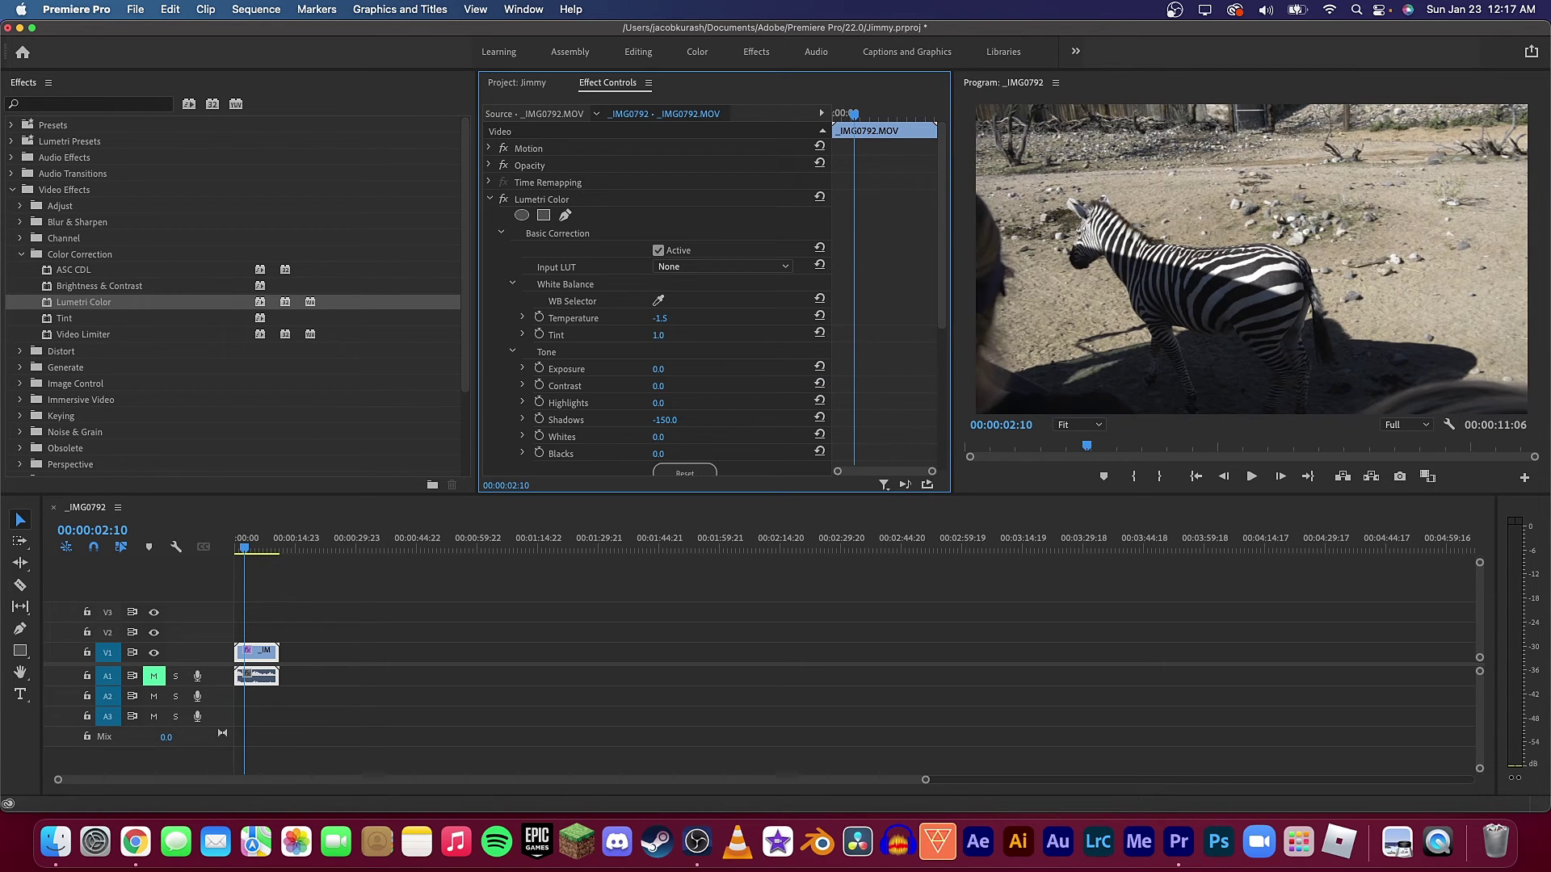
left_click(674, 418)
type("-95")
key("Return")
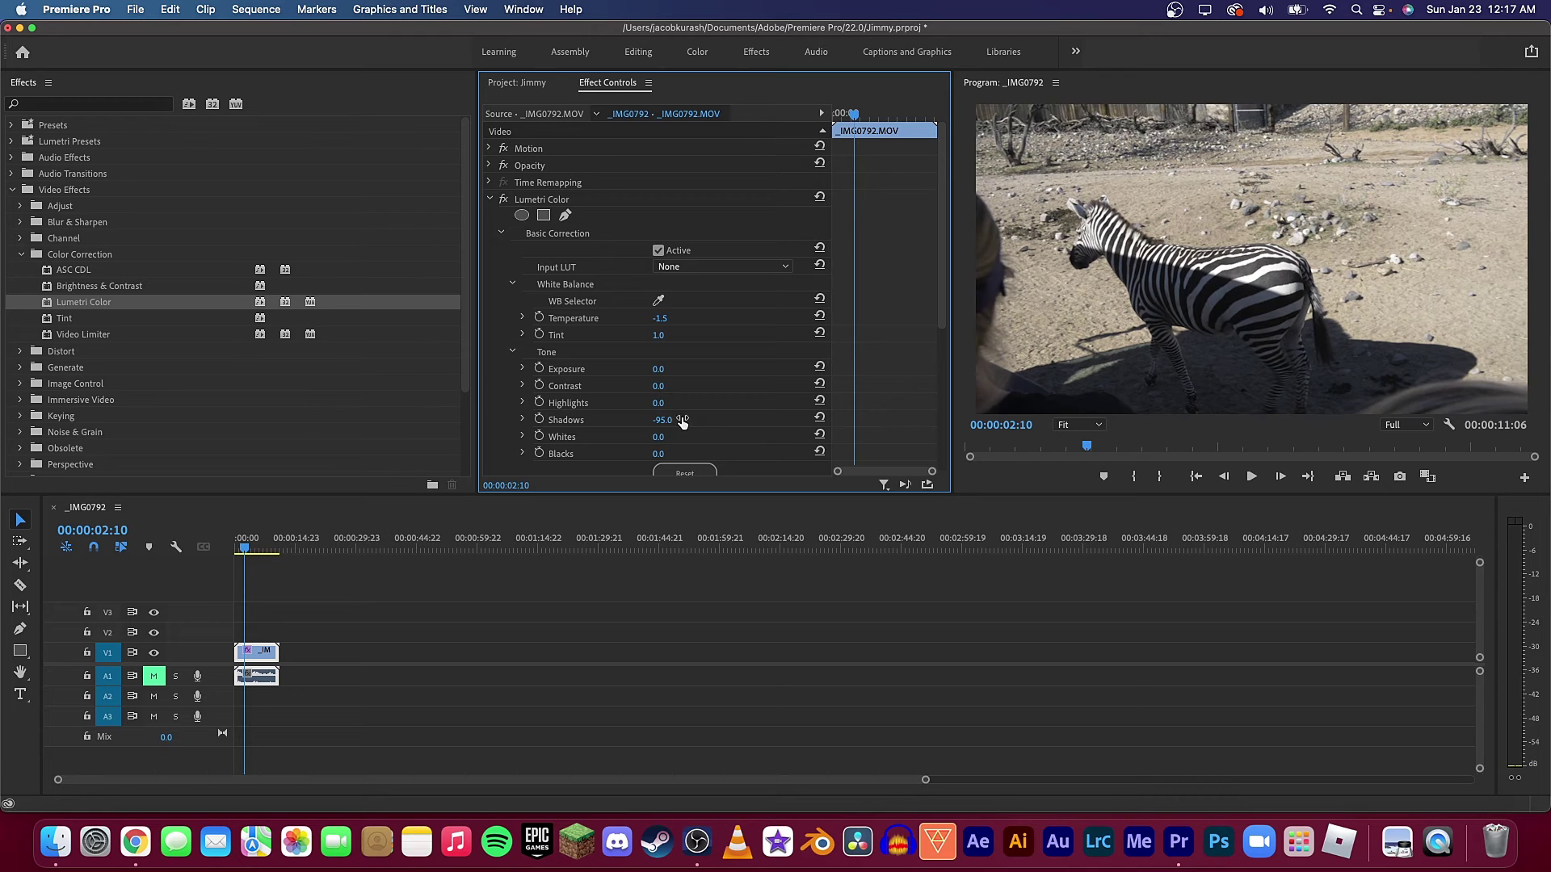
left_click(825, 418)
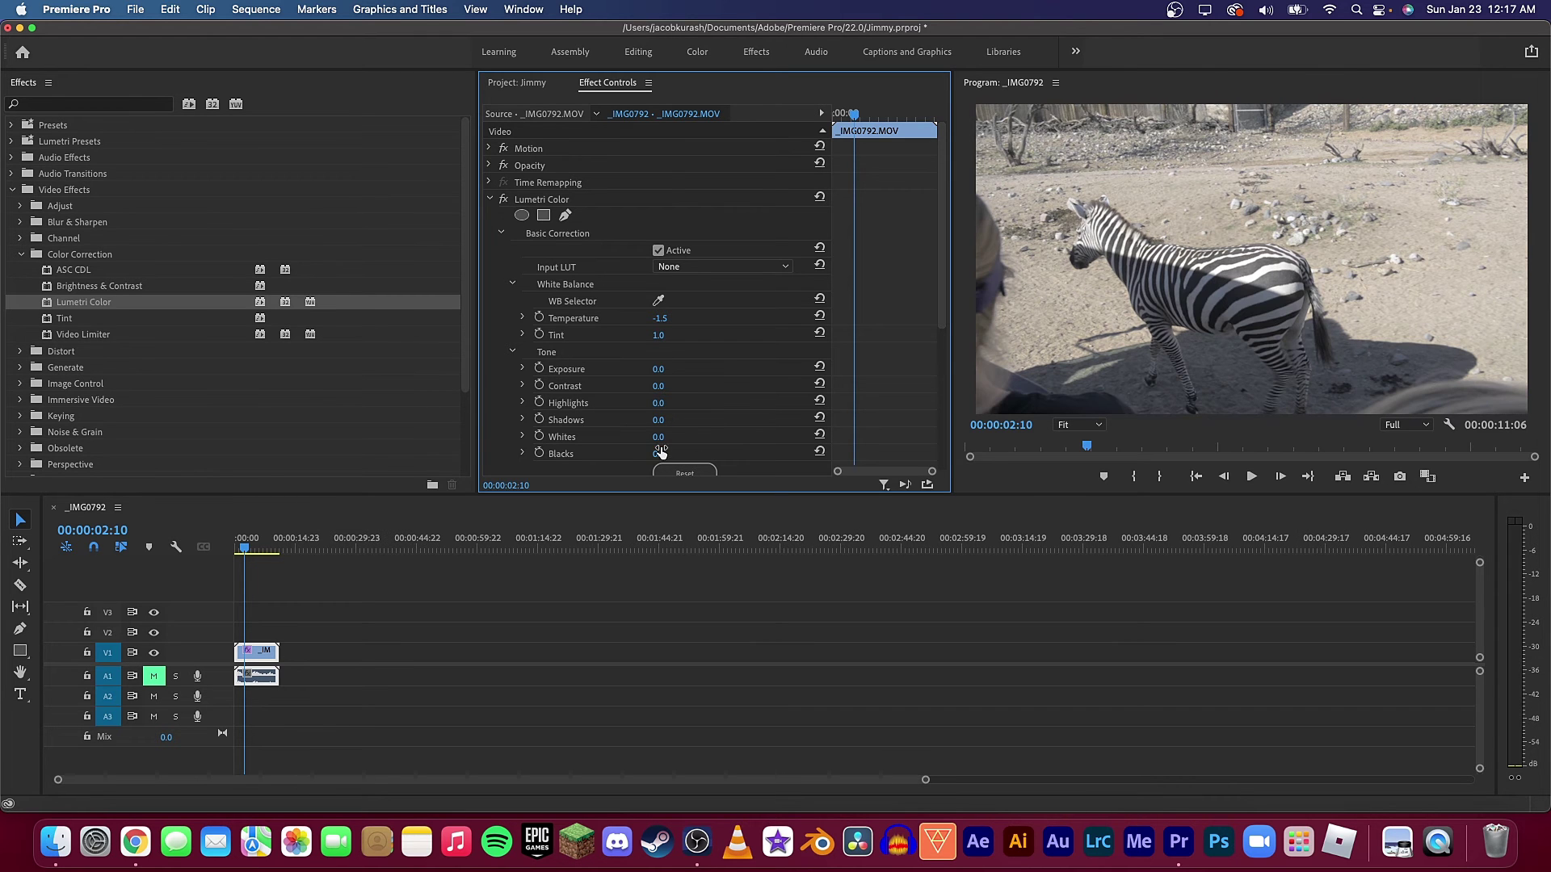
Try Basic Correction Blacks and Whites at -150, and reset both.
left_click_drag(661, 450, 539, 450)
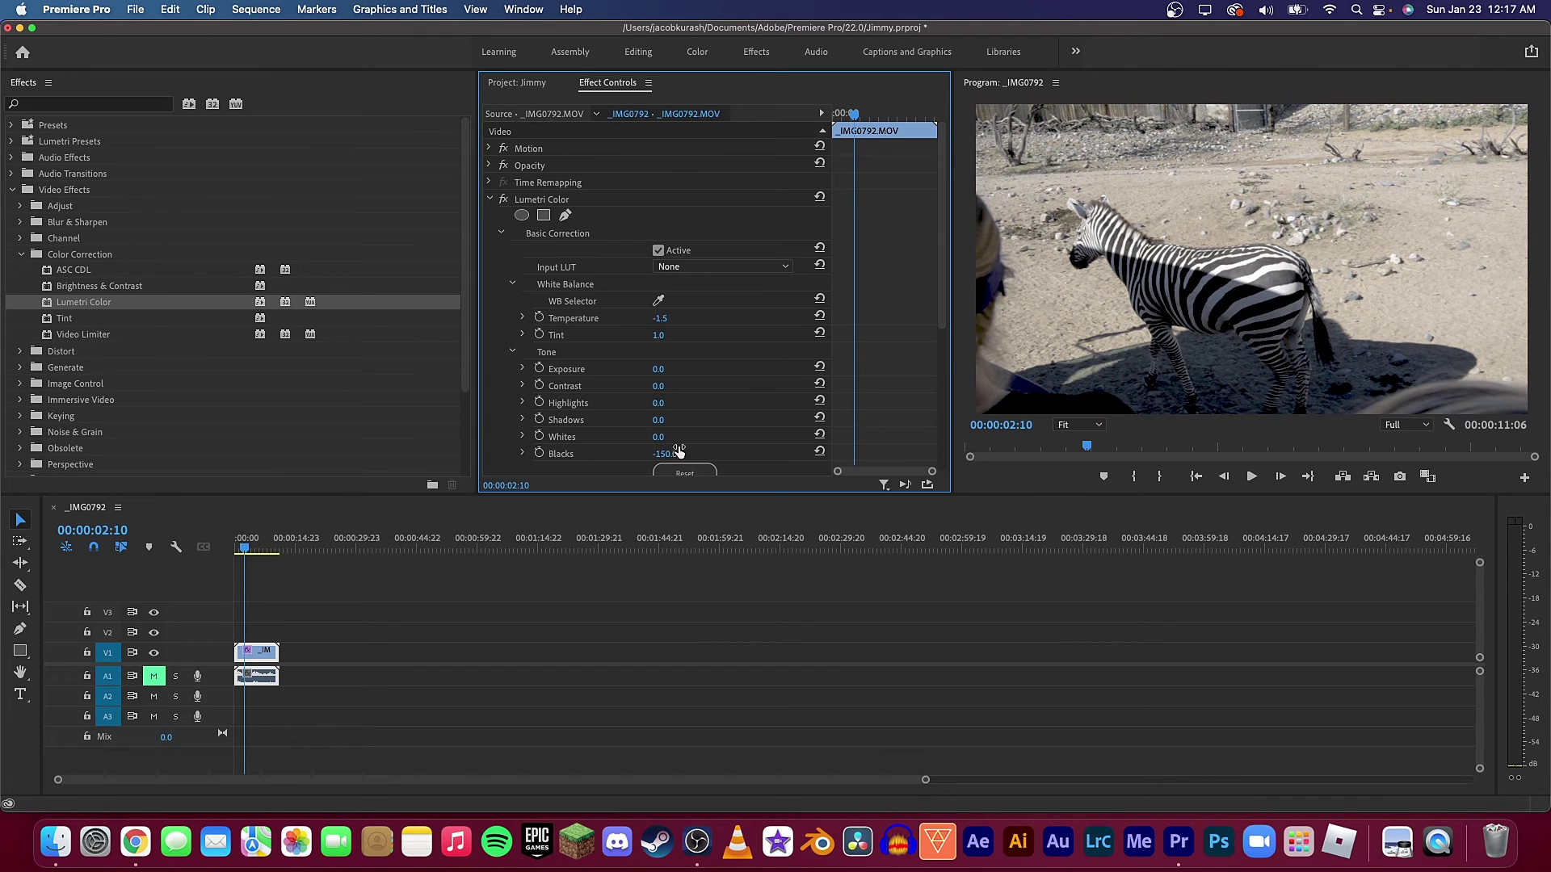
left_click_drag(661, 437, 539, 437)
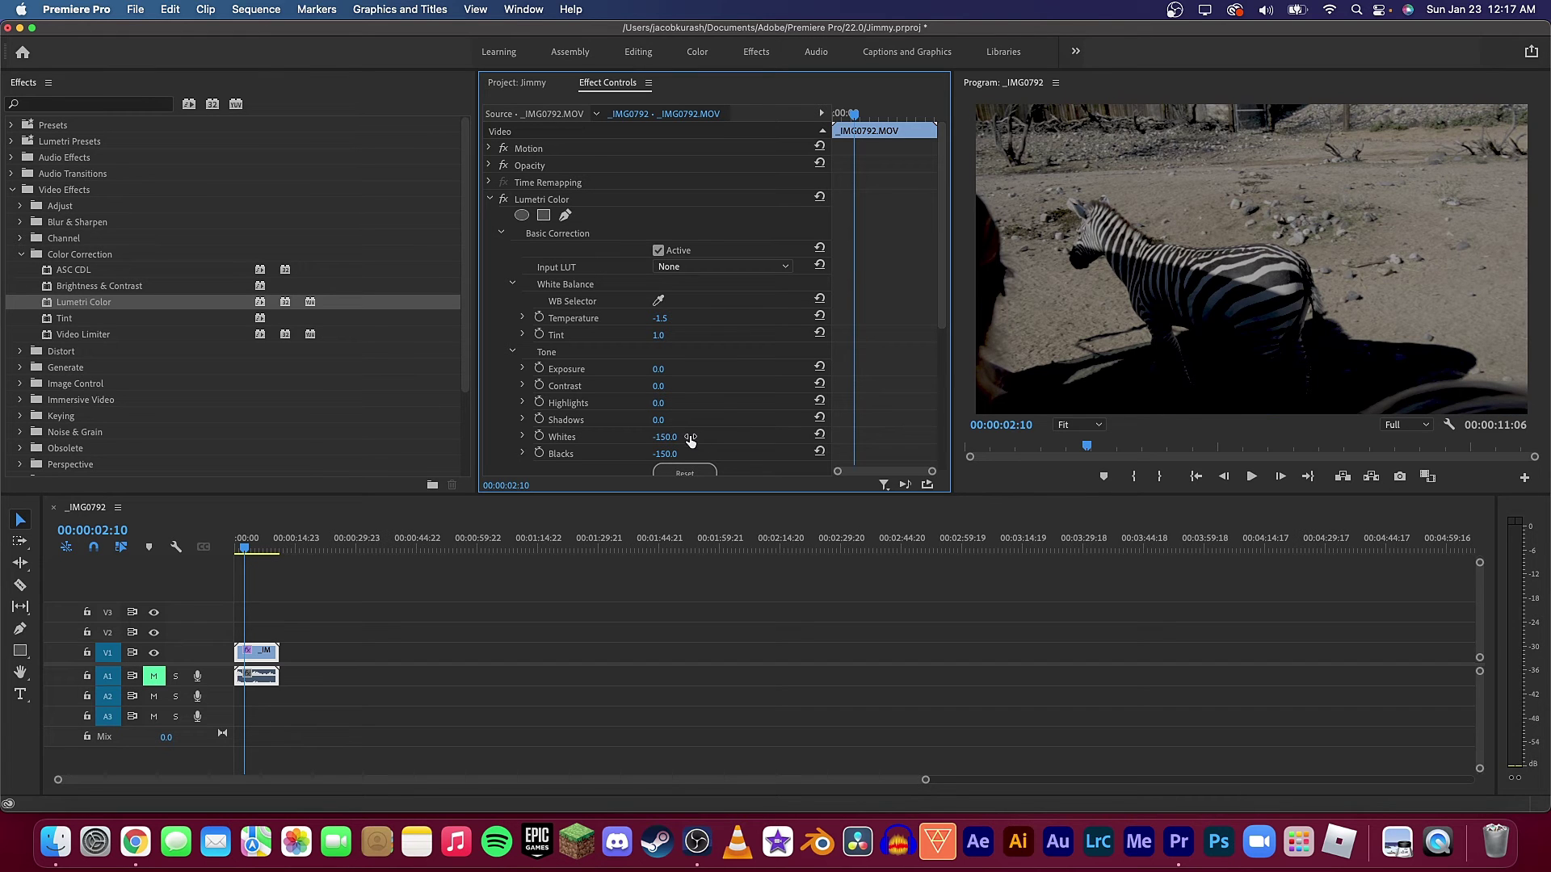
left_click(820, 435)
left_click(821, 452)
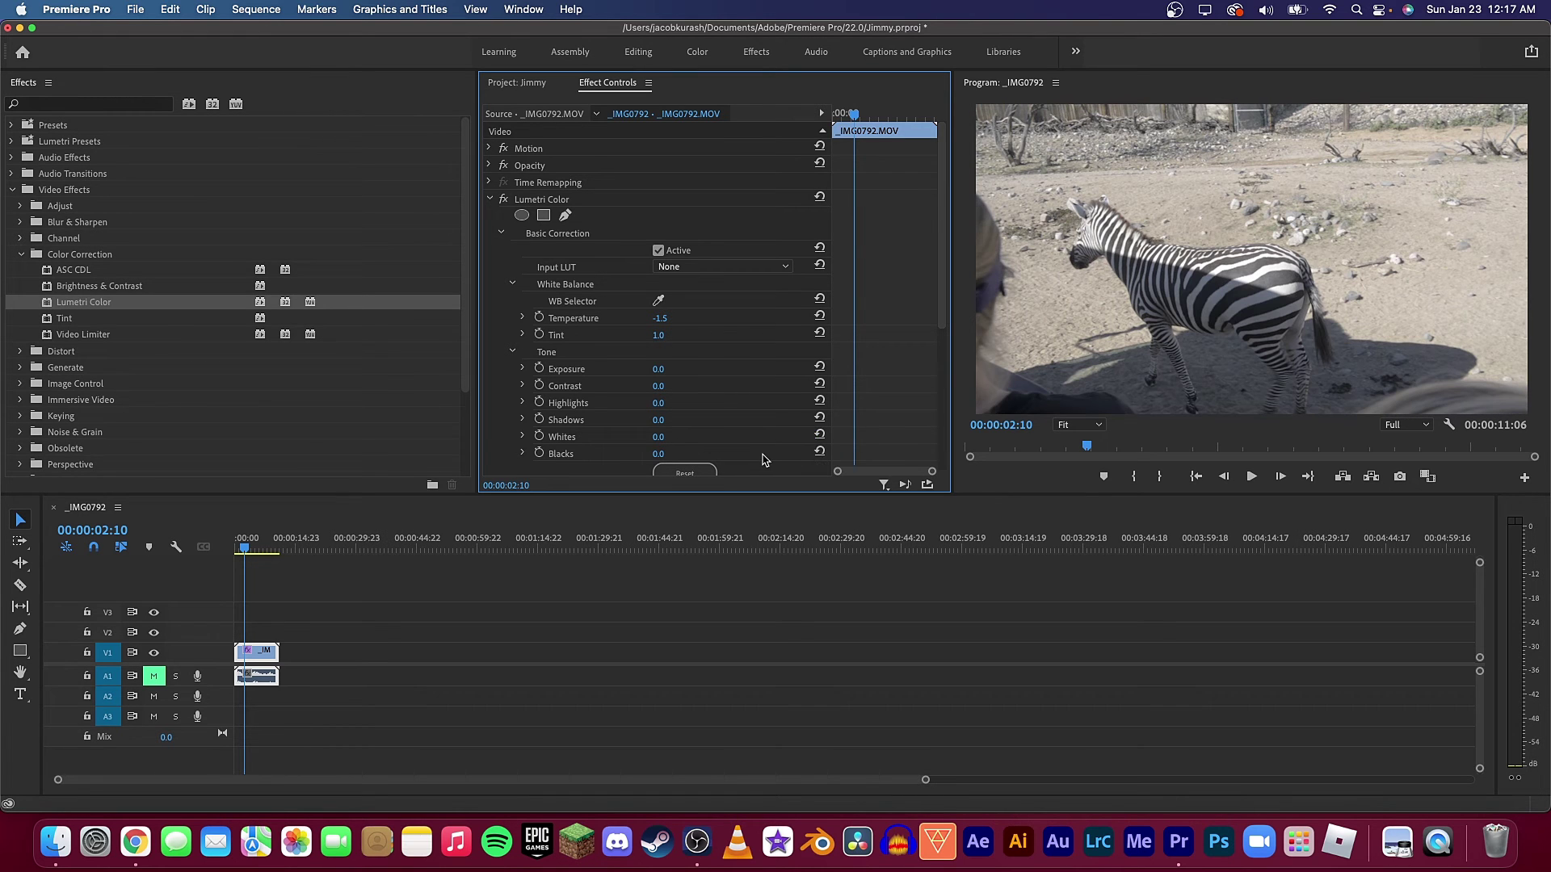
Try Basic Correction Saturation at 300, and reset it to its default.
scroll(765, 428, "down", 3)
scroll(765, 399, "down", 2)
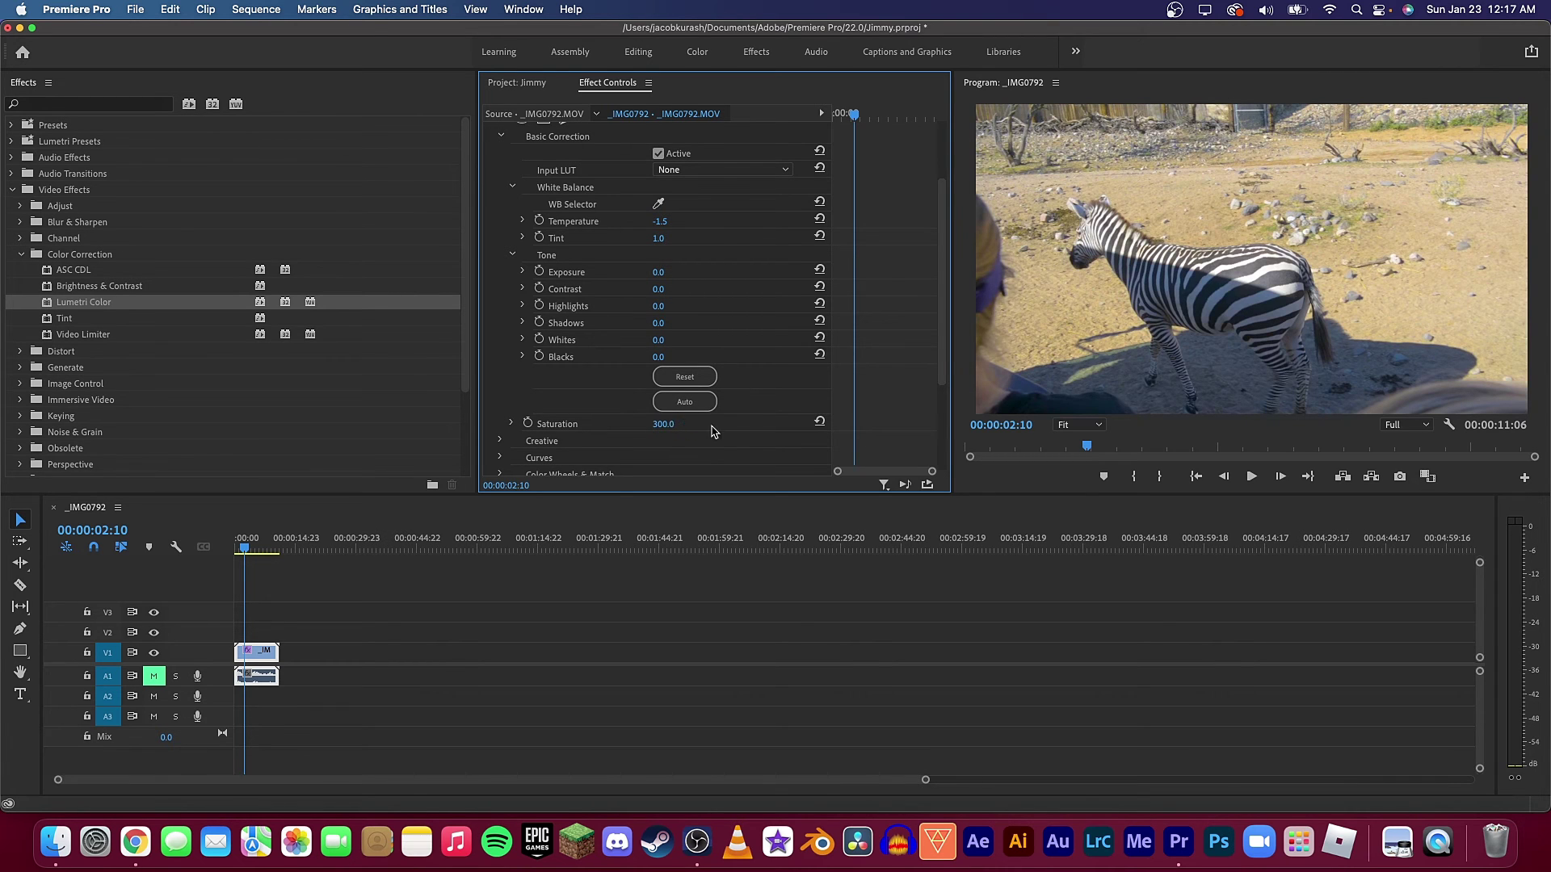
left_click(820, 421)
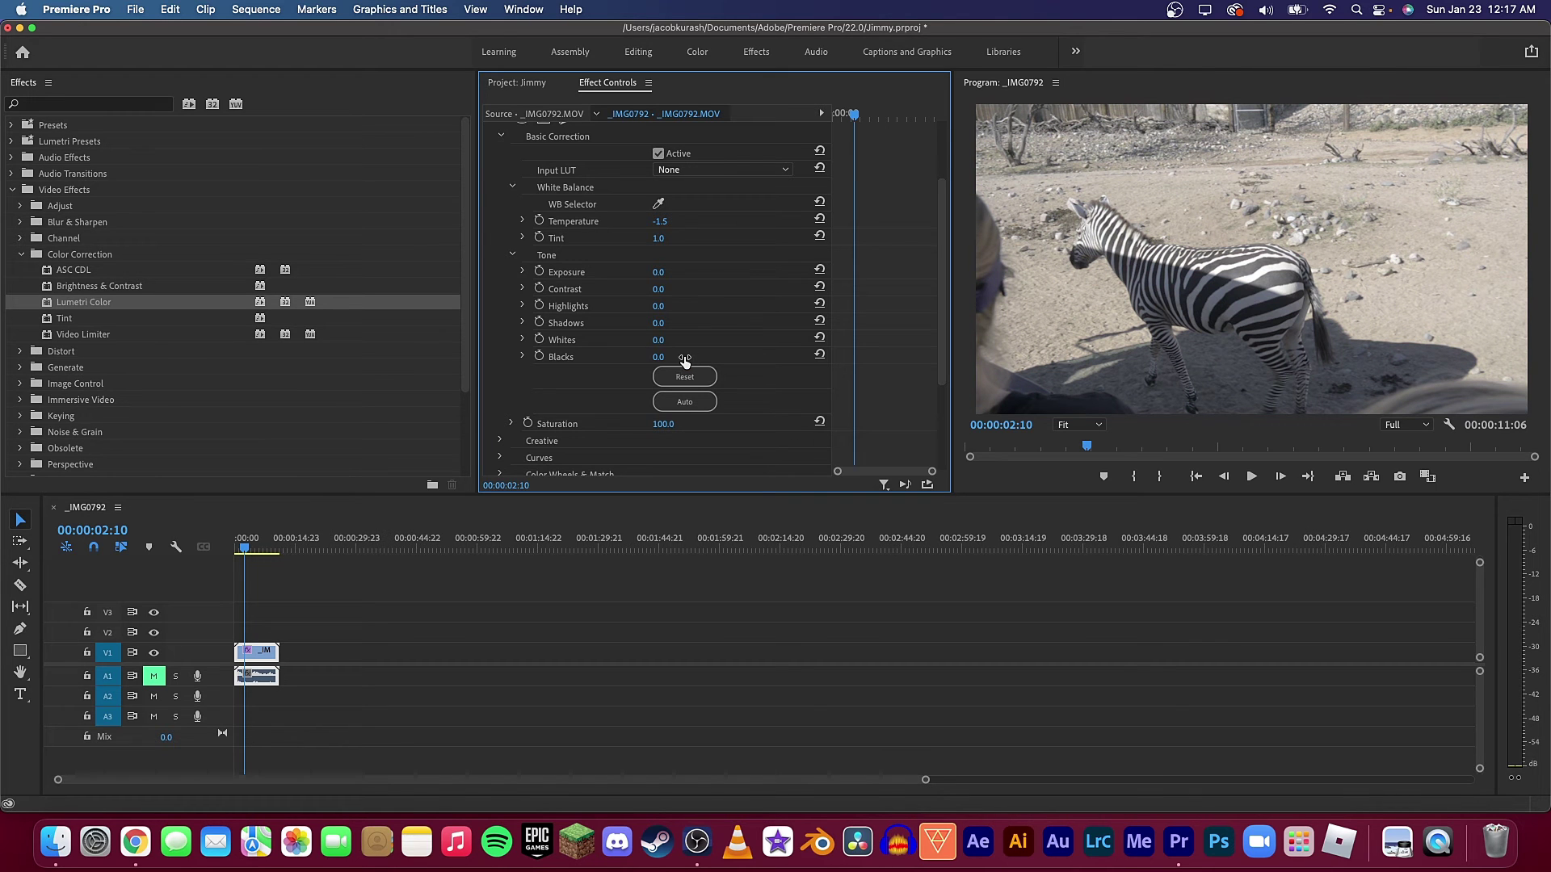
Set the Basic Correction Shadows to -20 and Highlights to 15.
left_click(659, 321)
left_click(737, 325)
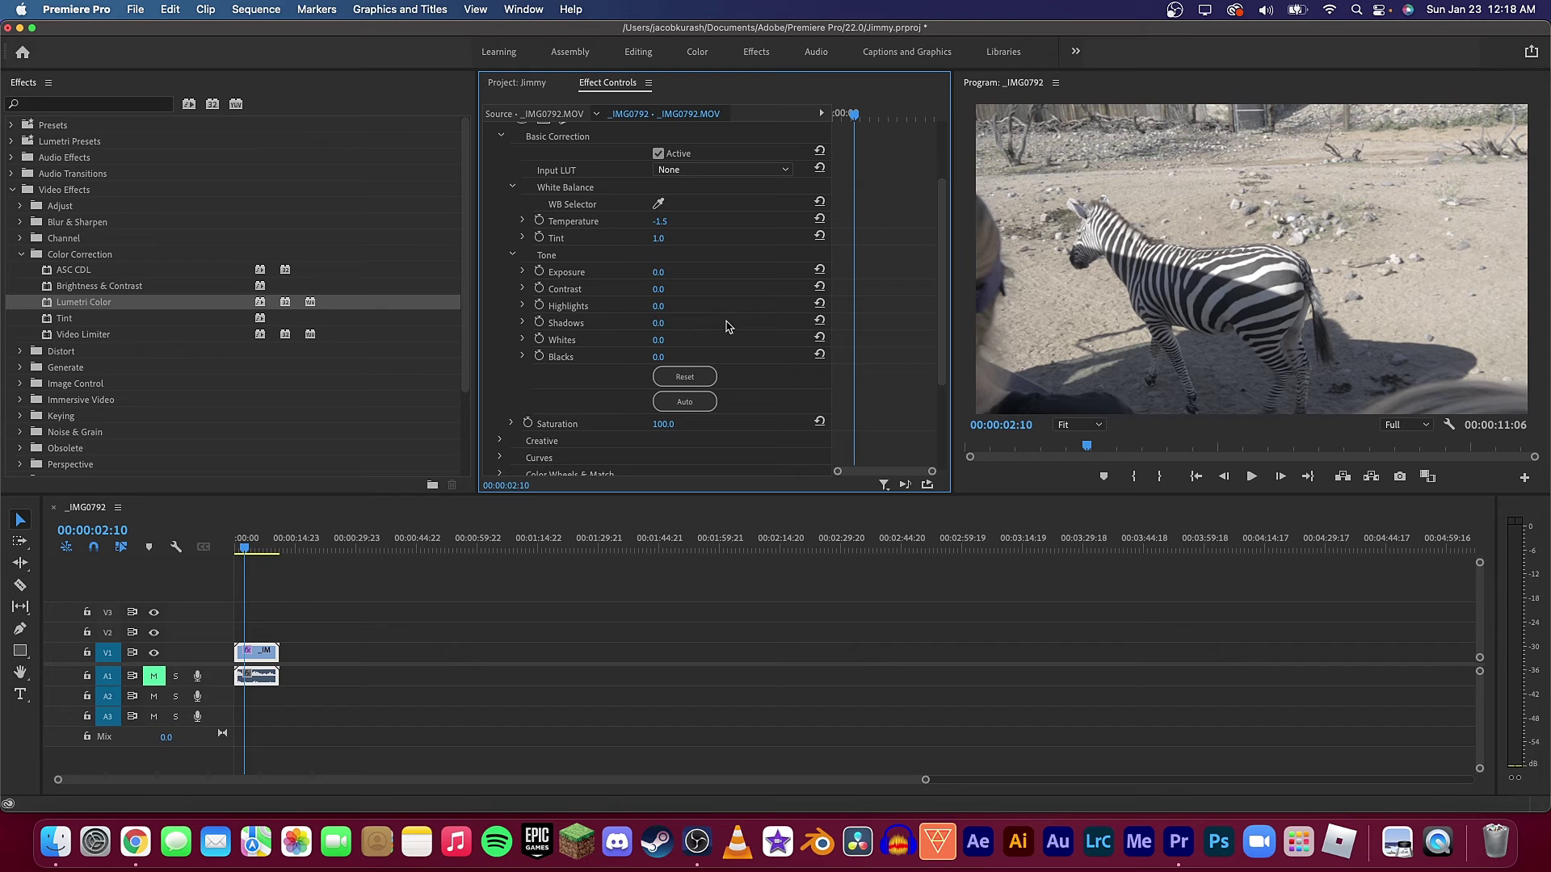
left_click(673, 319)
key("Return")
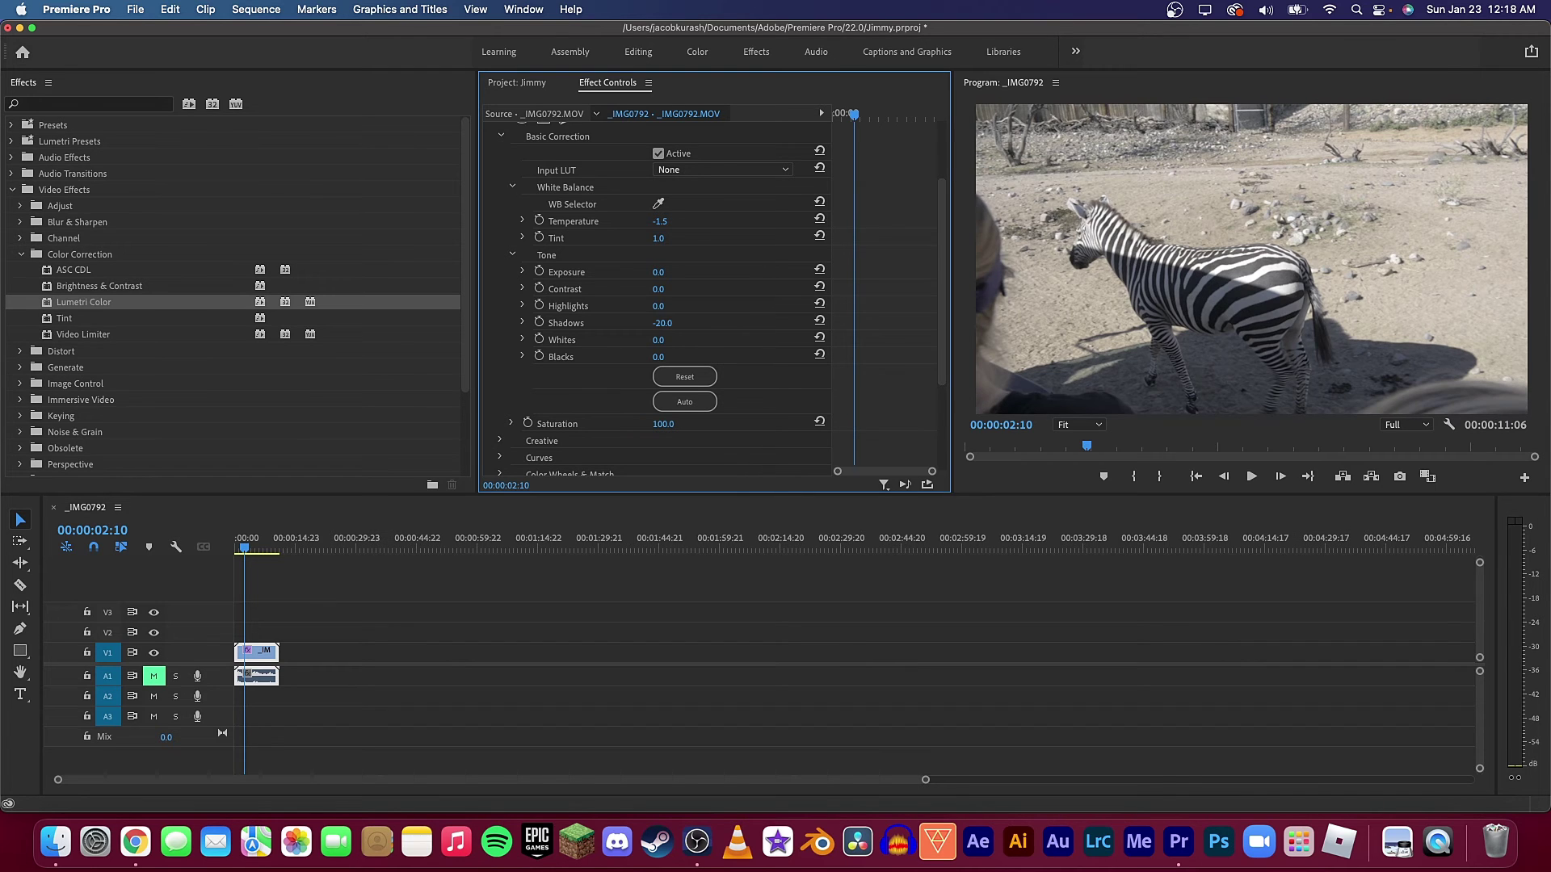
left_click(676, 305)
type("12")
key("Return")
Shape the white RGB curve into an S with three inner points, lowering its white end slightly, raising its black end and pulling the shadows down.
scroll(515, 205, "up", 2)
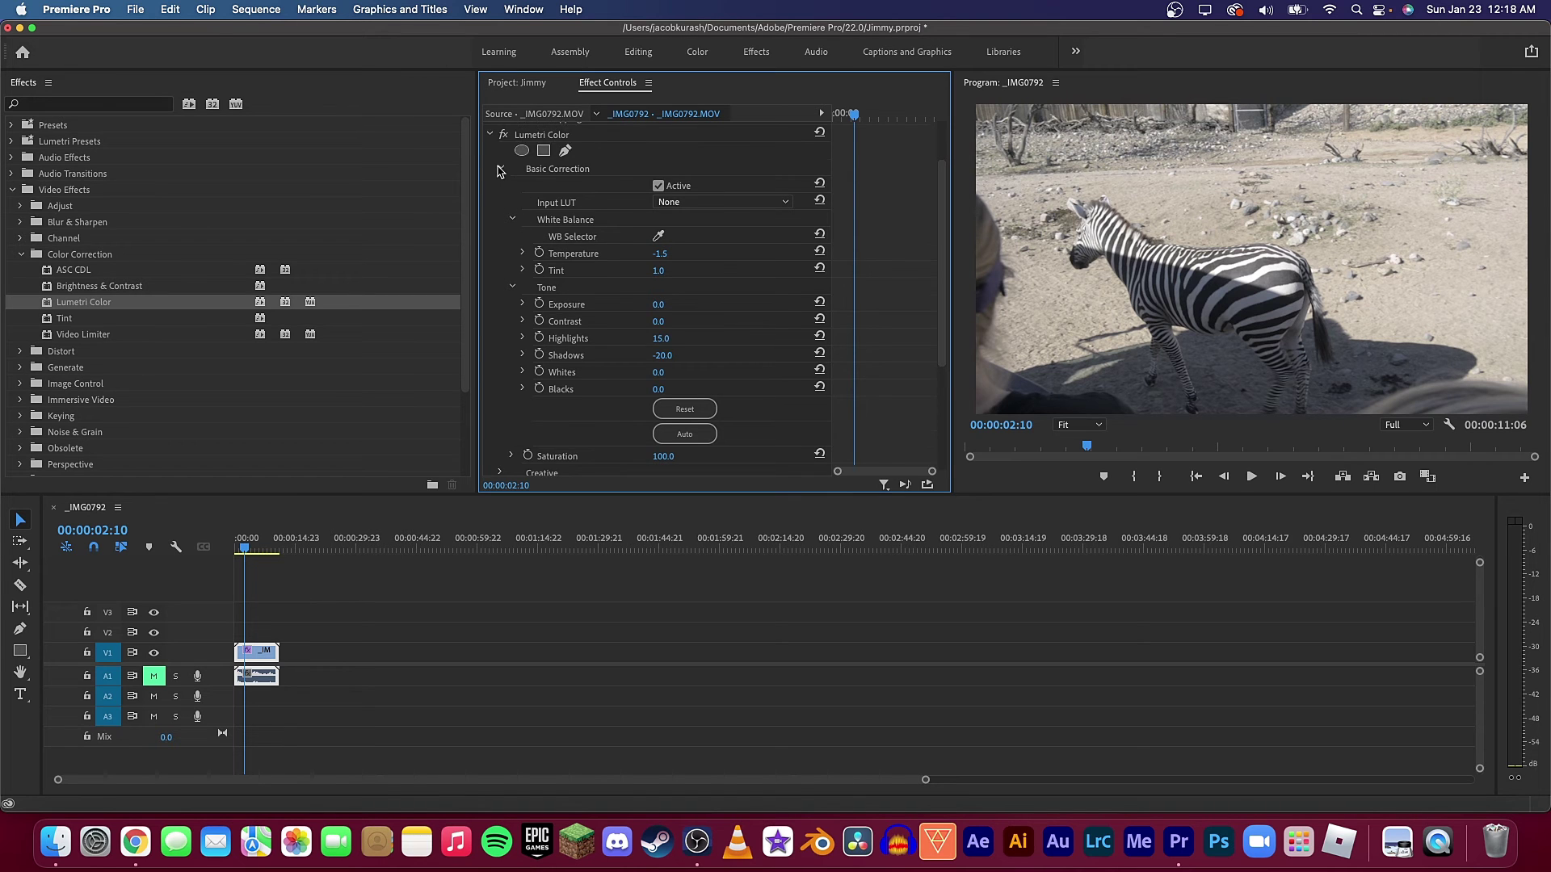
left_click(498, 170)
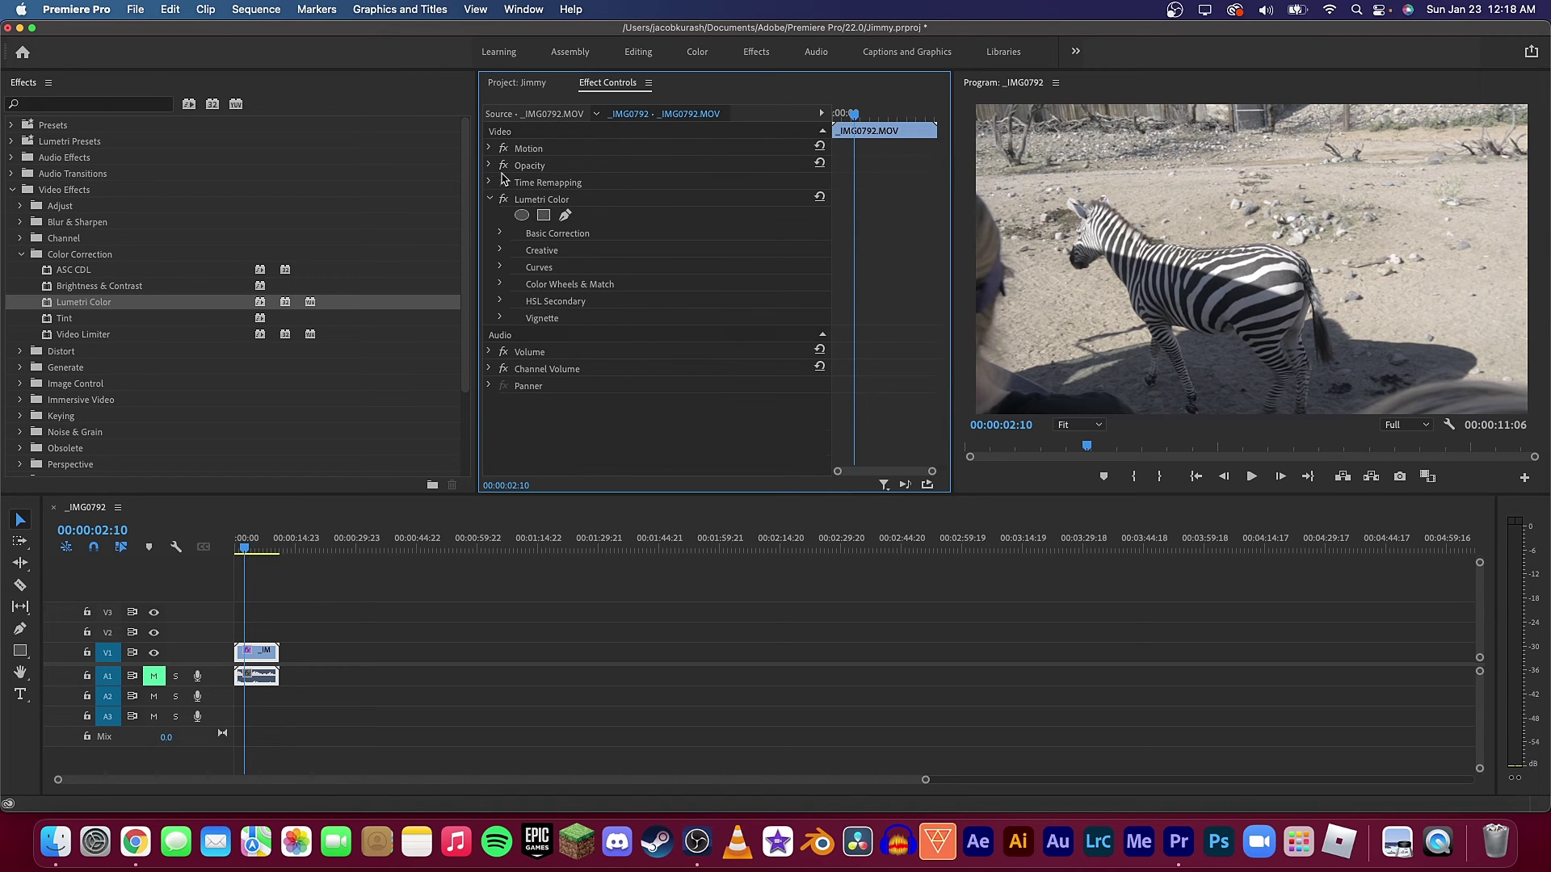
left_click(499, 268)
scroll(598, 360, "down", 5)
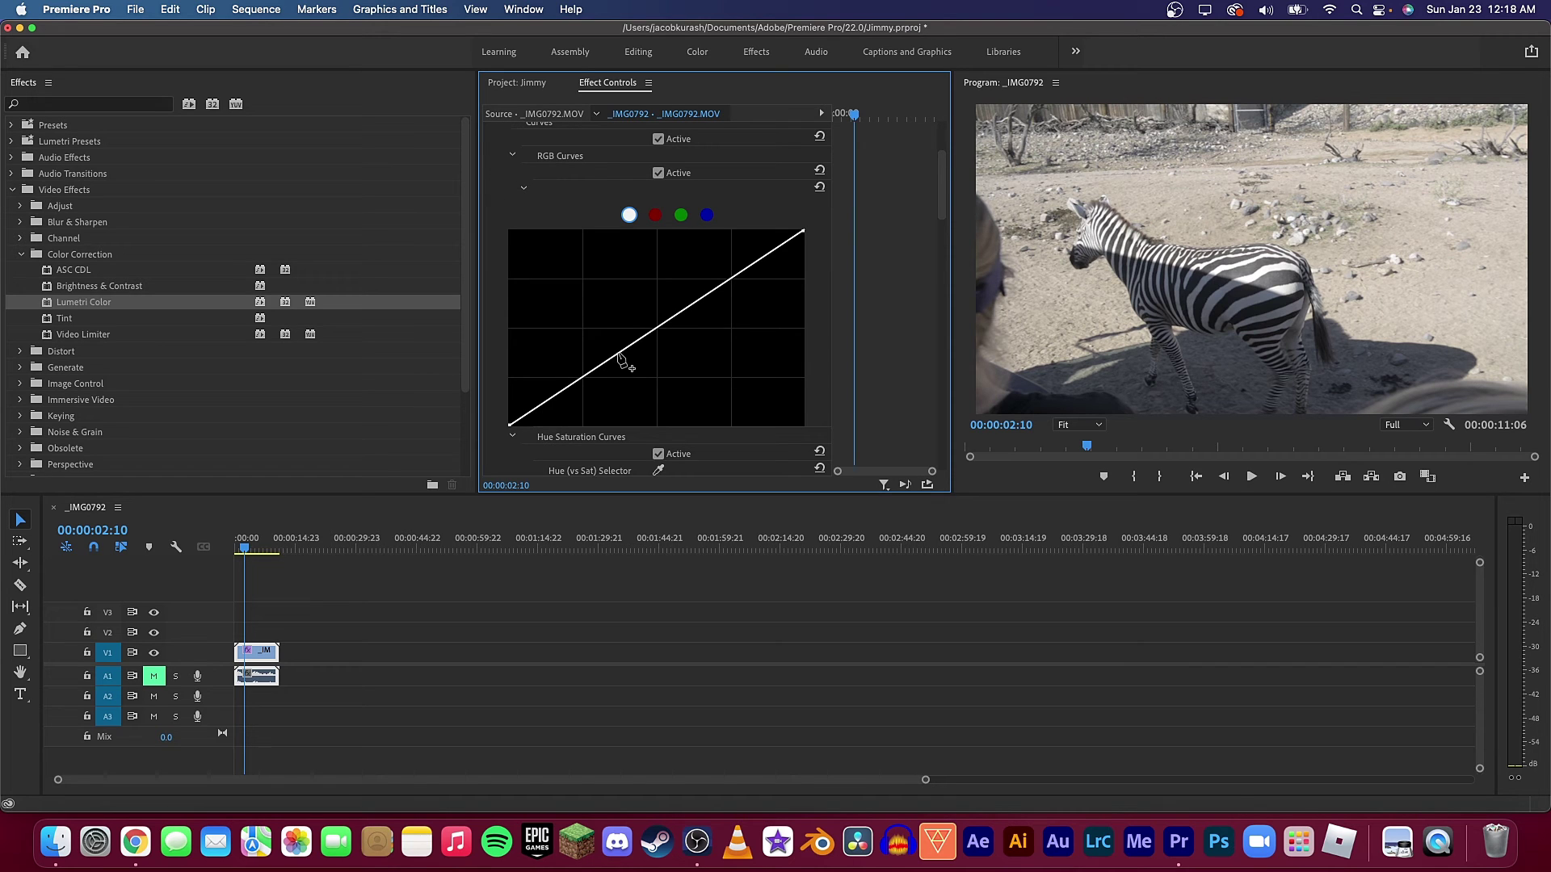
left_click(619, 355)
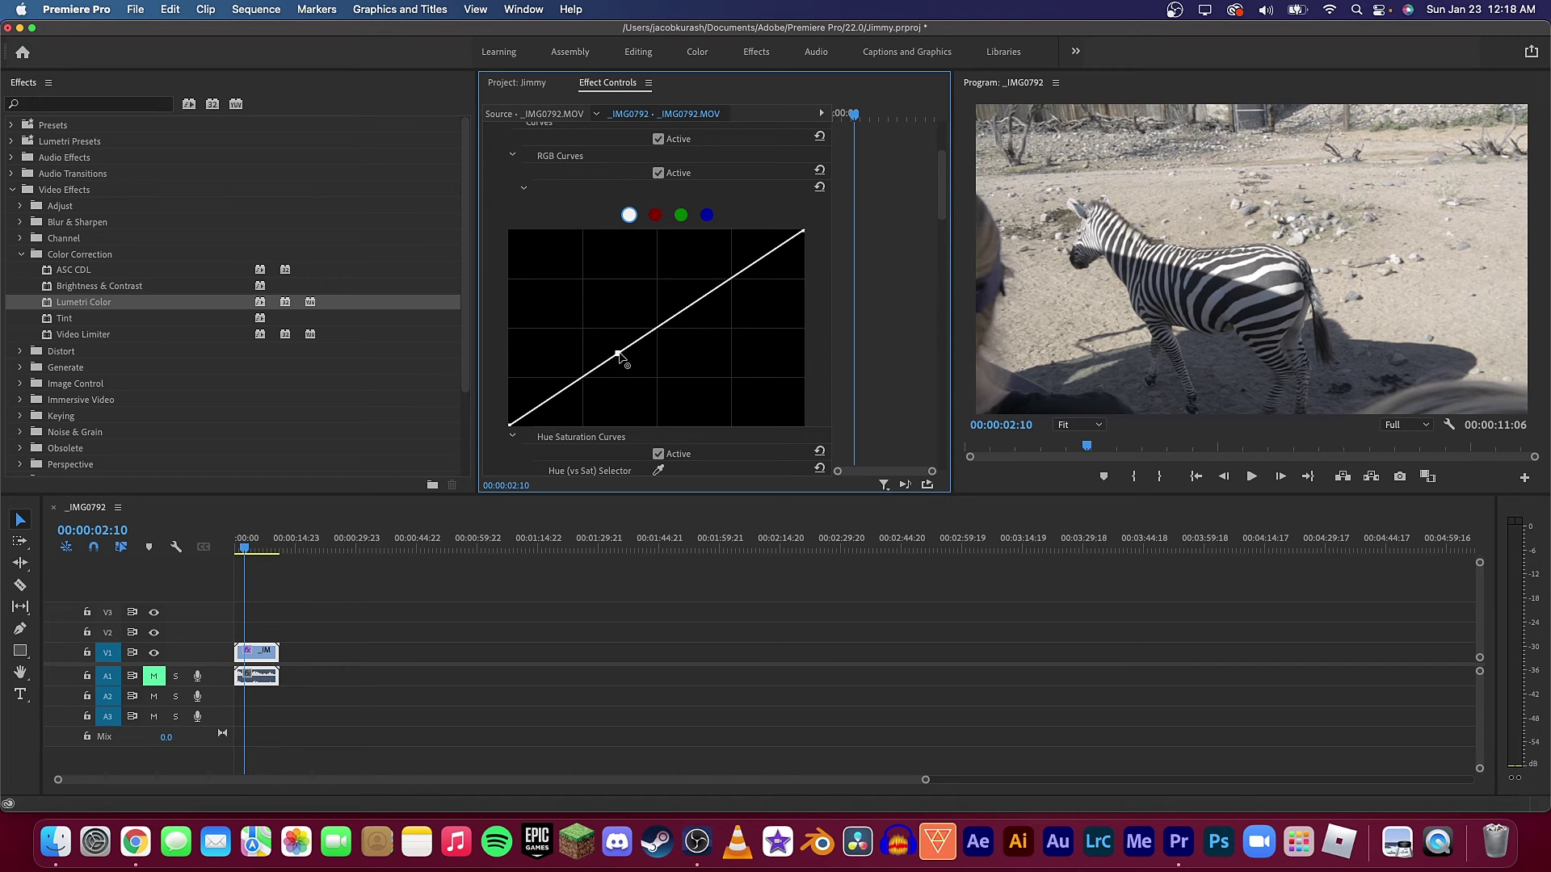
left_click(694, 303)
left_click_drag(804, 233, 805, 242)
mouse_move(509, 426)
left_mouse_down()
mouse_move(506, 412)
mouse_move(501, 424)
left_mouse_up()
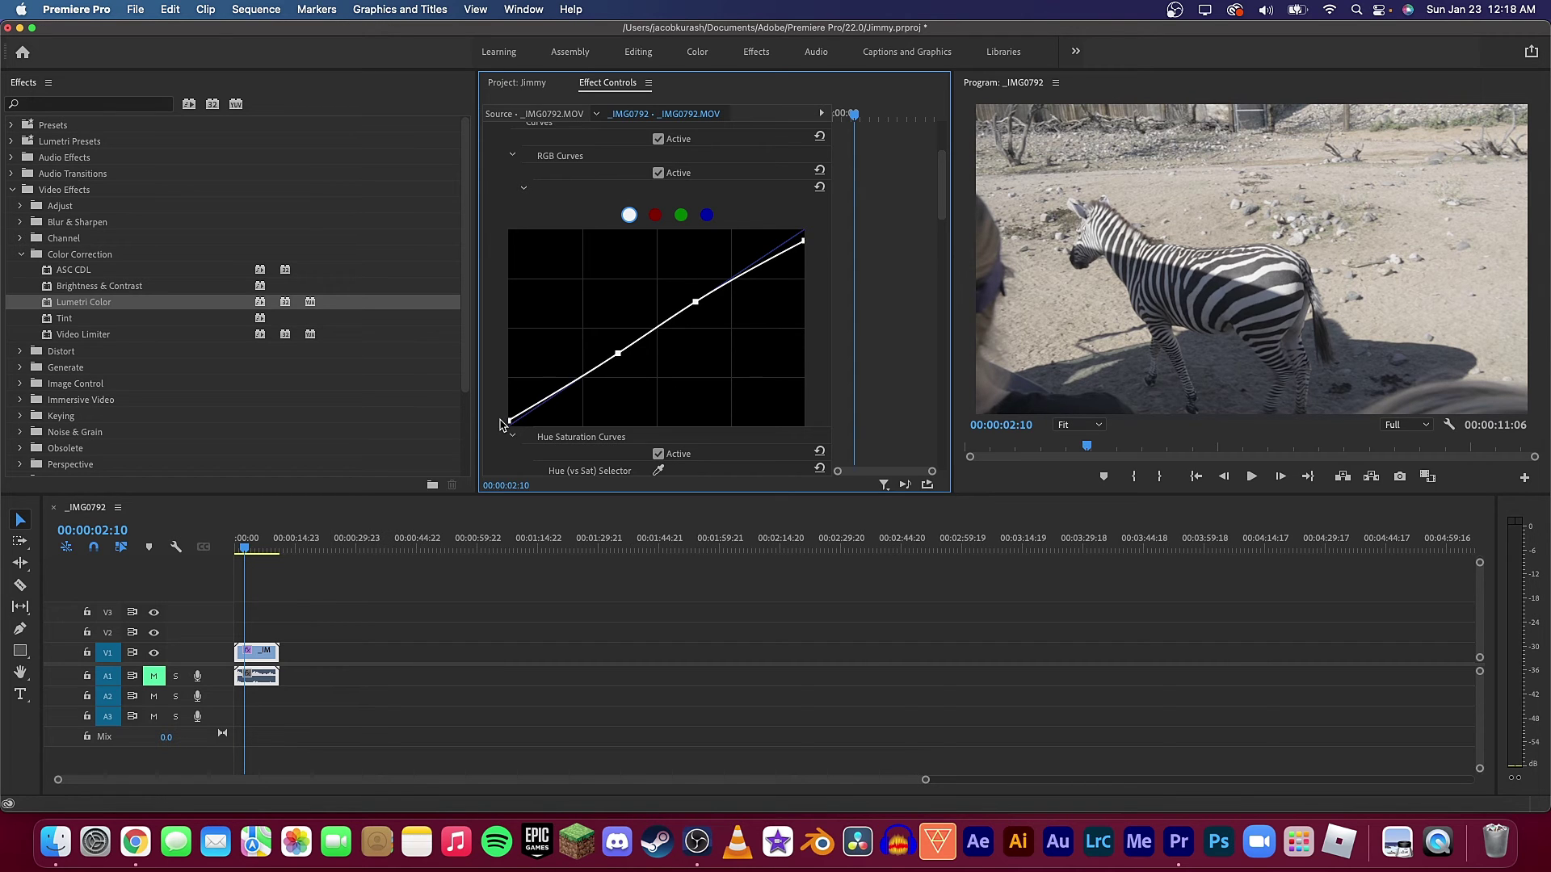
left_click_drag(617, 355, 622, 370)
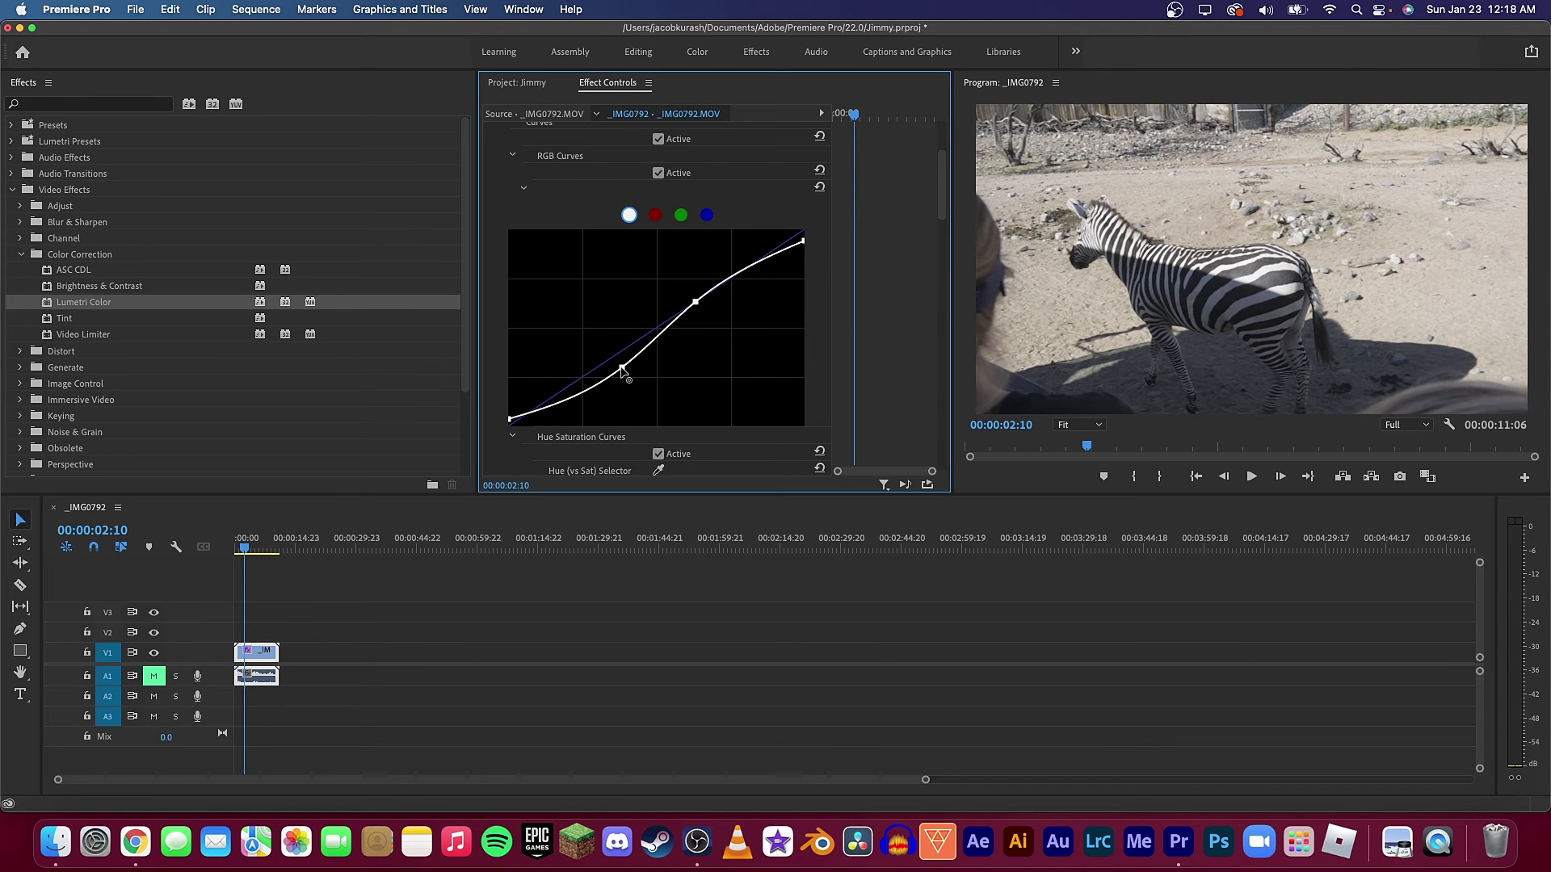
left_click(566, 405)
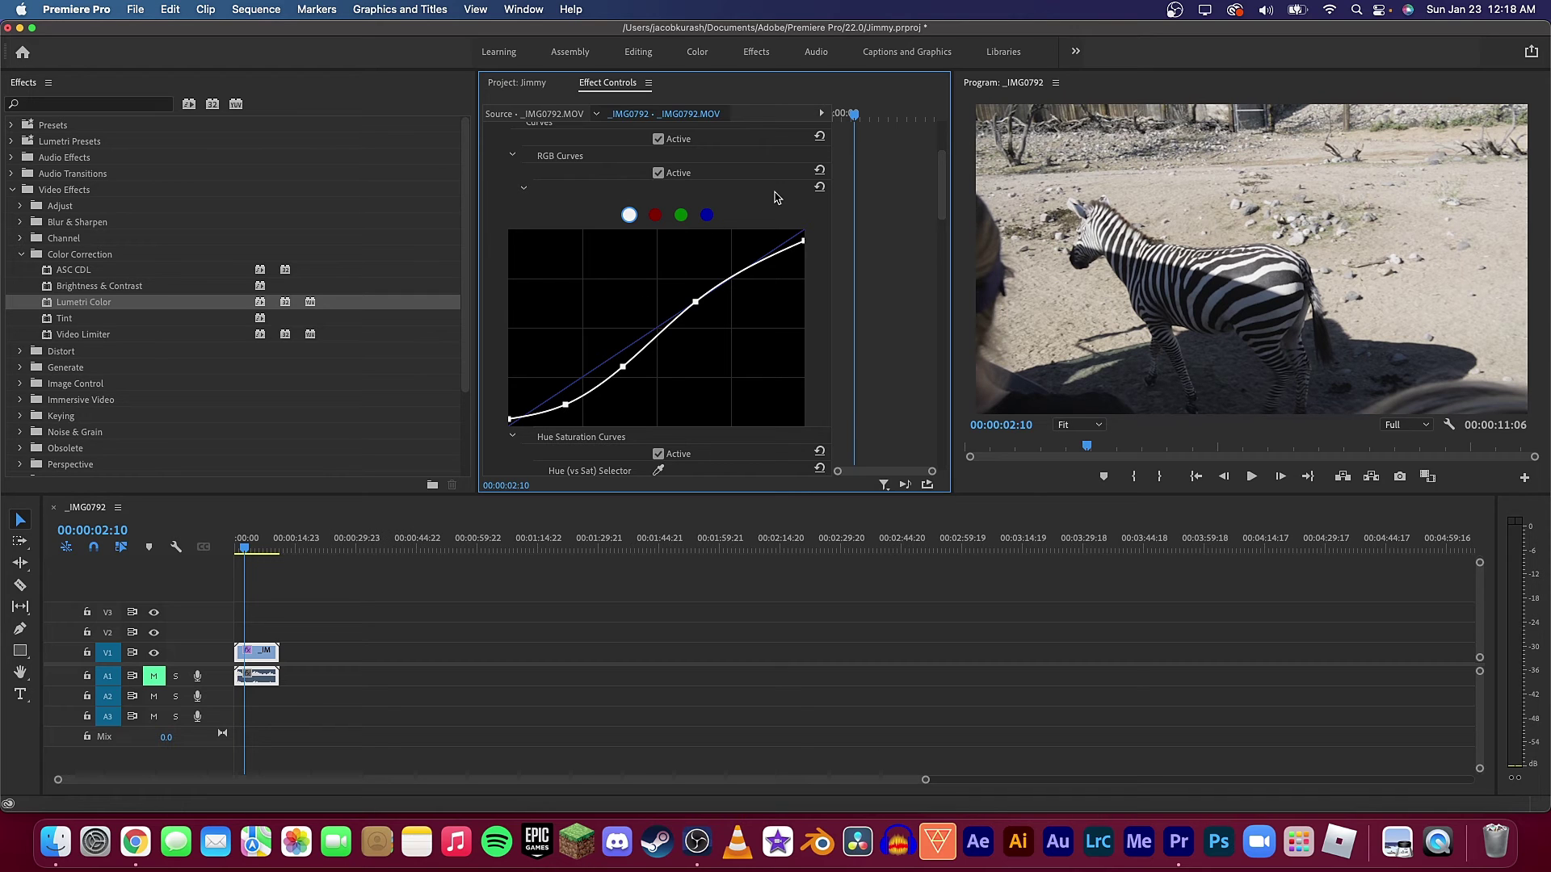
Compare the zebra image with the RGB Curves and the whole Lumetri Color effect switched off and on.
left_click(659, 173)
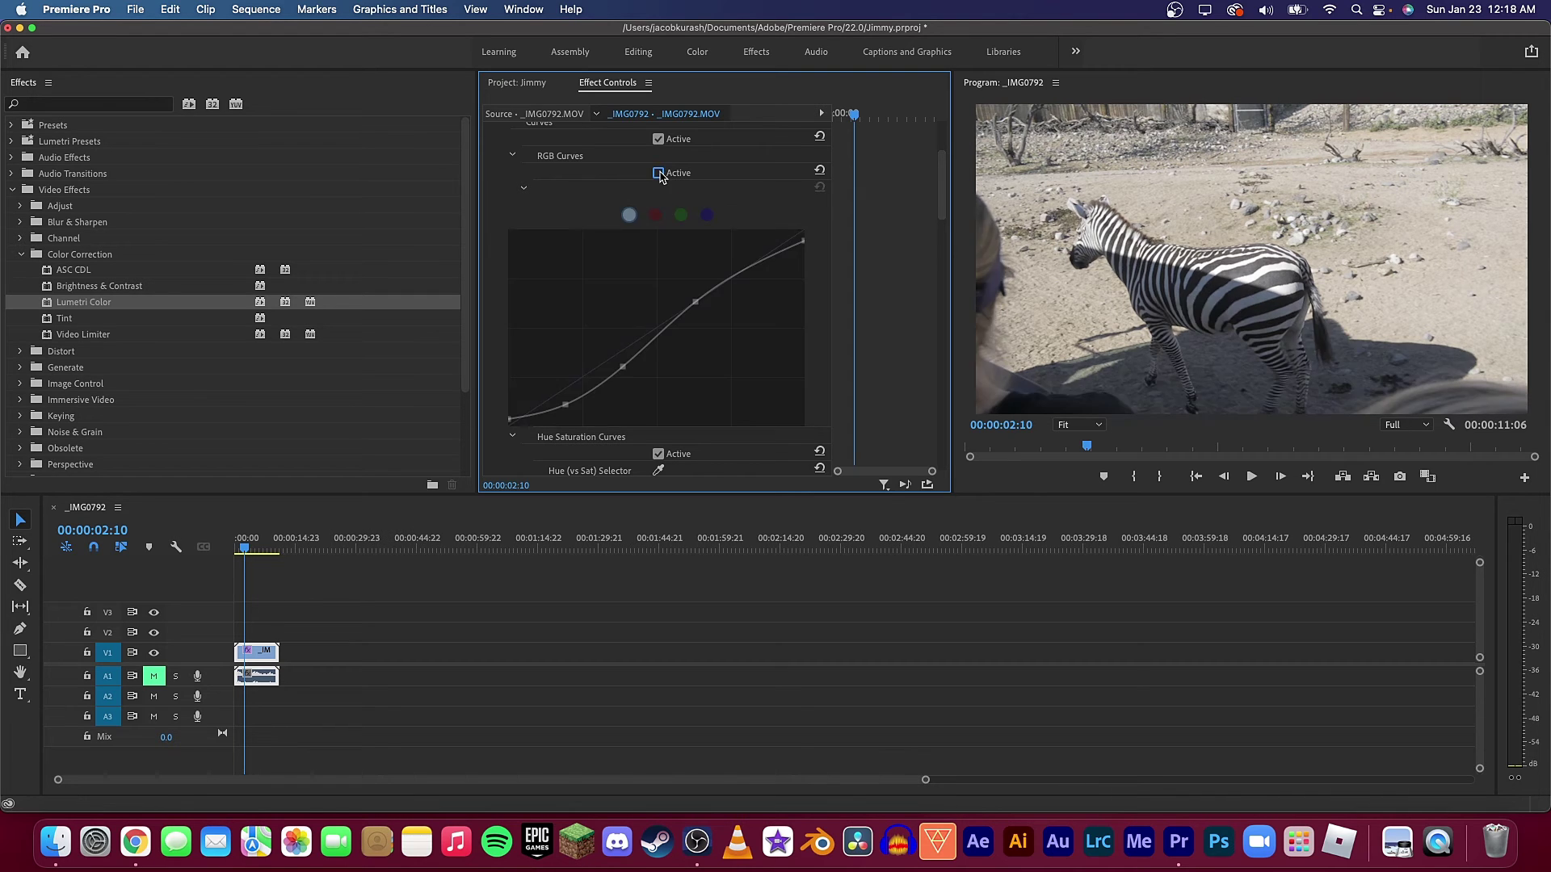
left_click(659, 173)
scroll(660, 176, "up", 5)
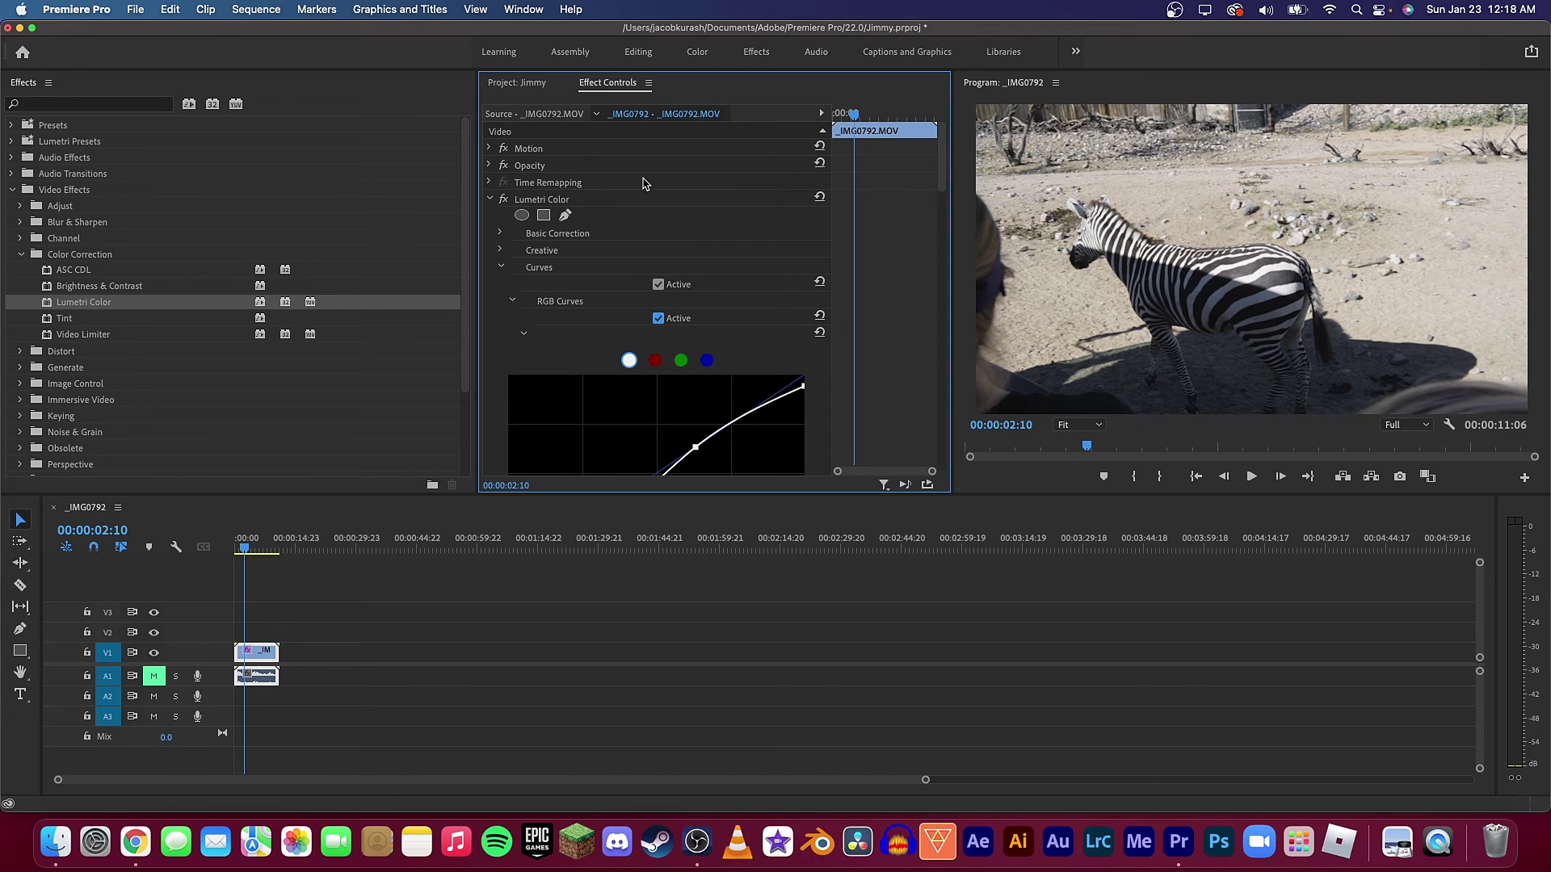
left_click(503, 199)
left_click(502, 200)
left_click(658, 318)
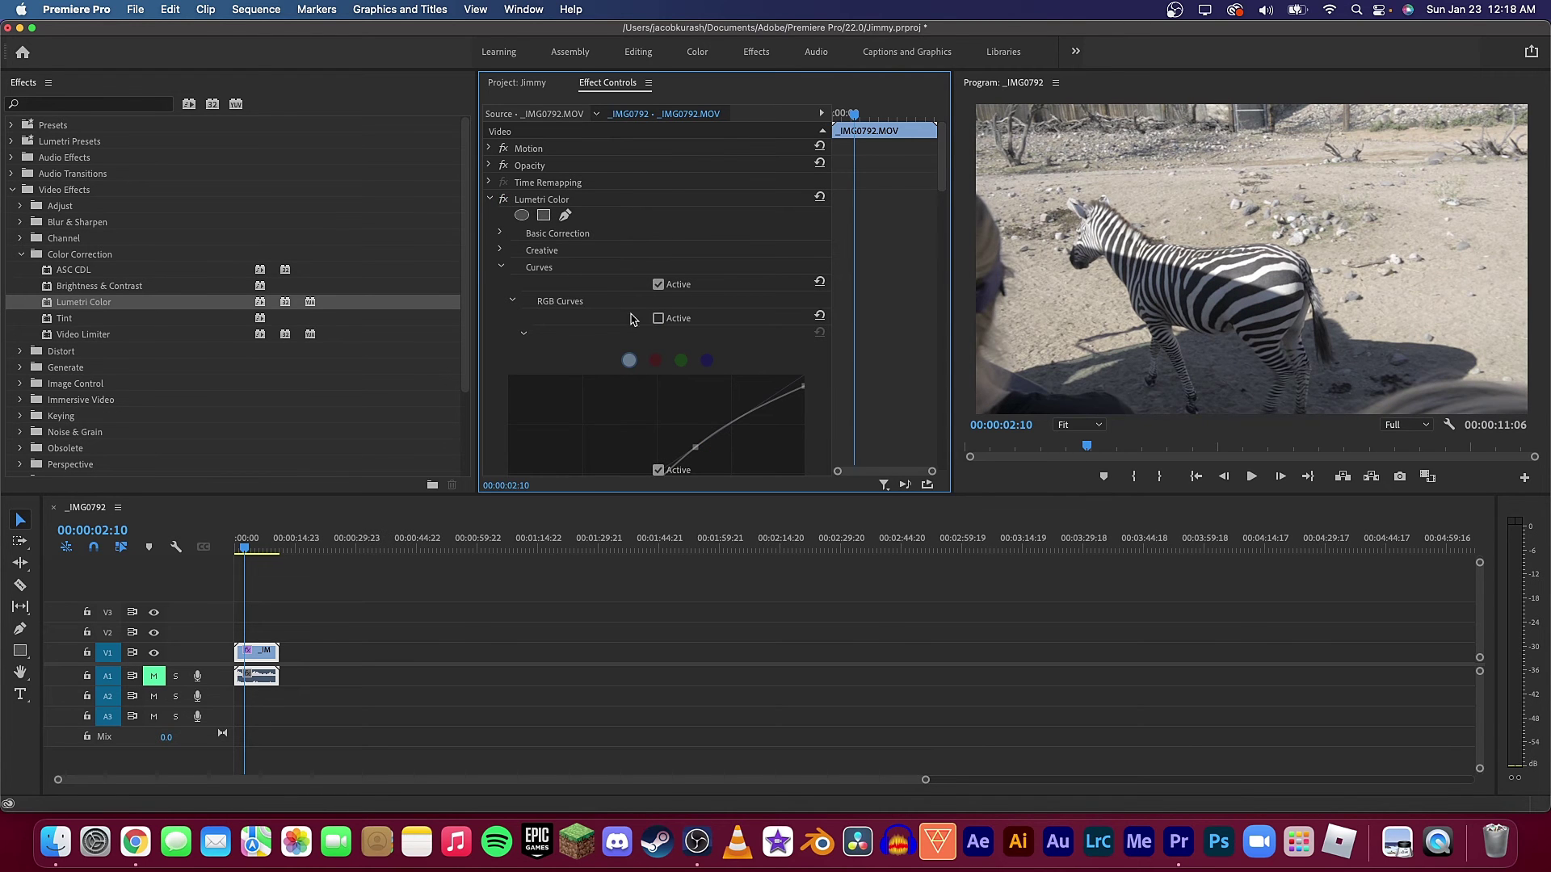
left_click(658, 318)
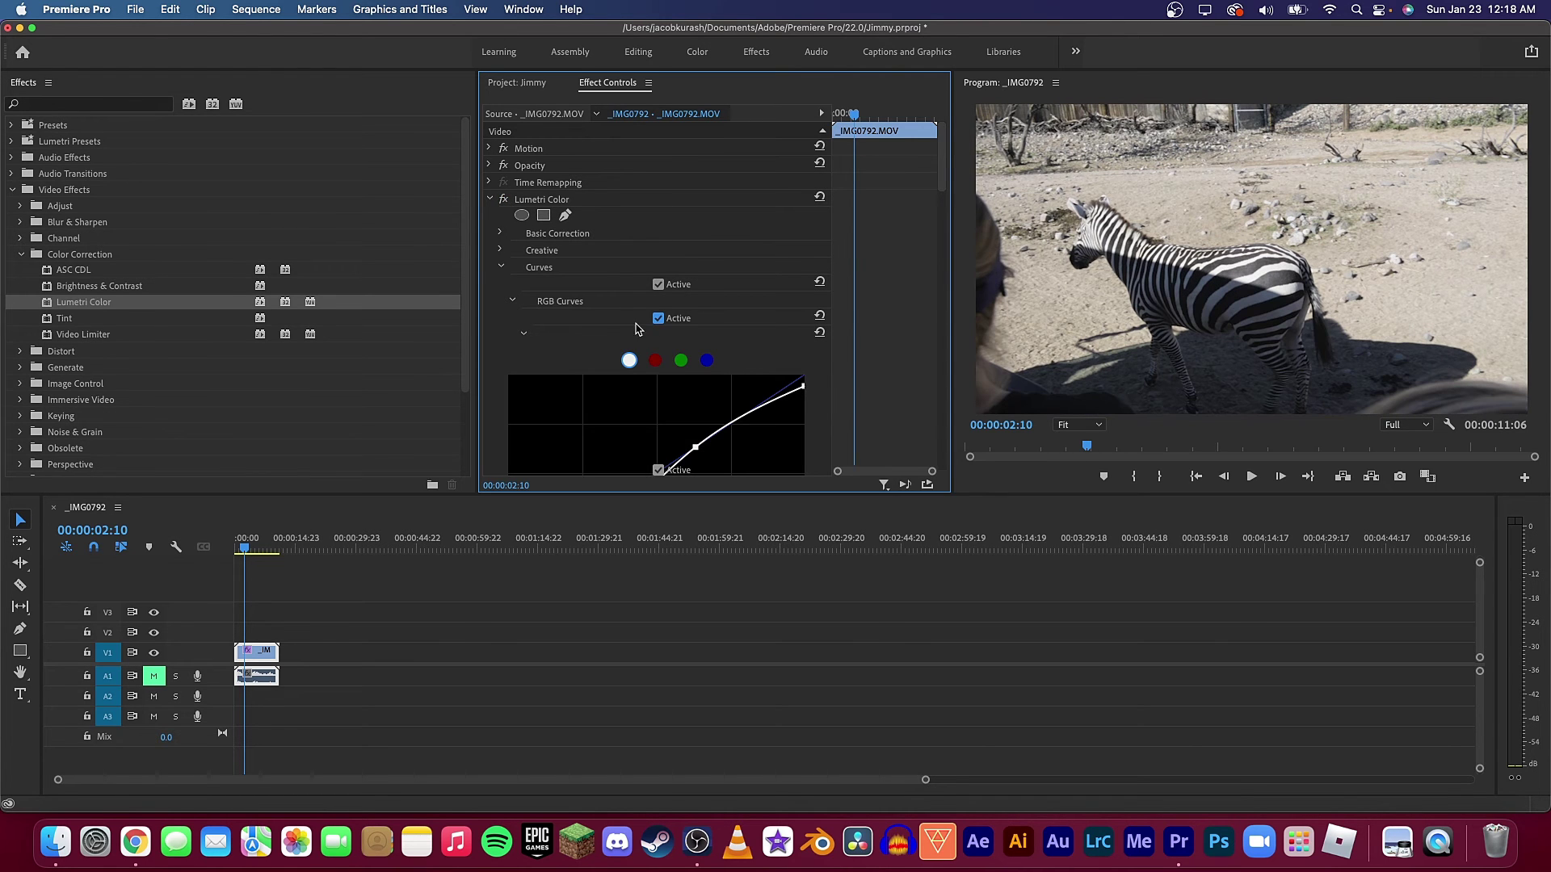
Lower the Midtones luminance slightly in Color Wheels & Match.
left_click(500, 267)
left_click(500, 283)
scroll(670, 304, "down", 2)
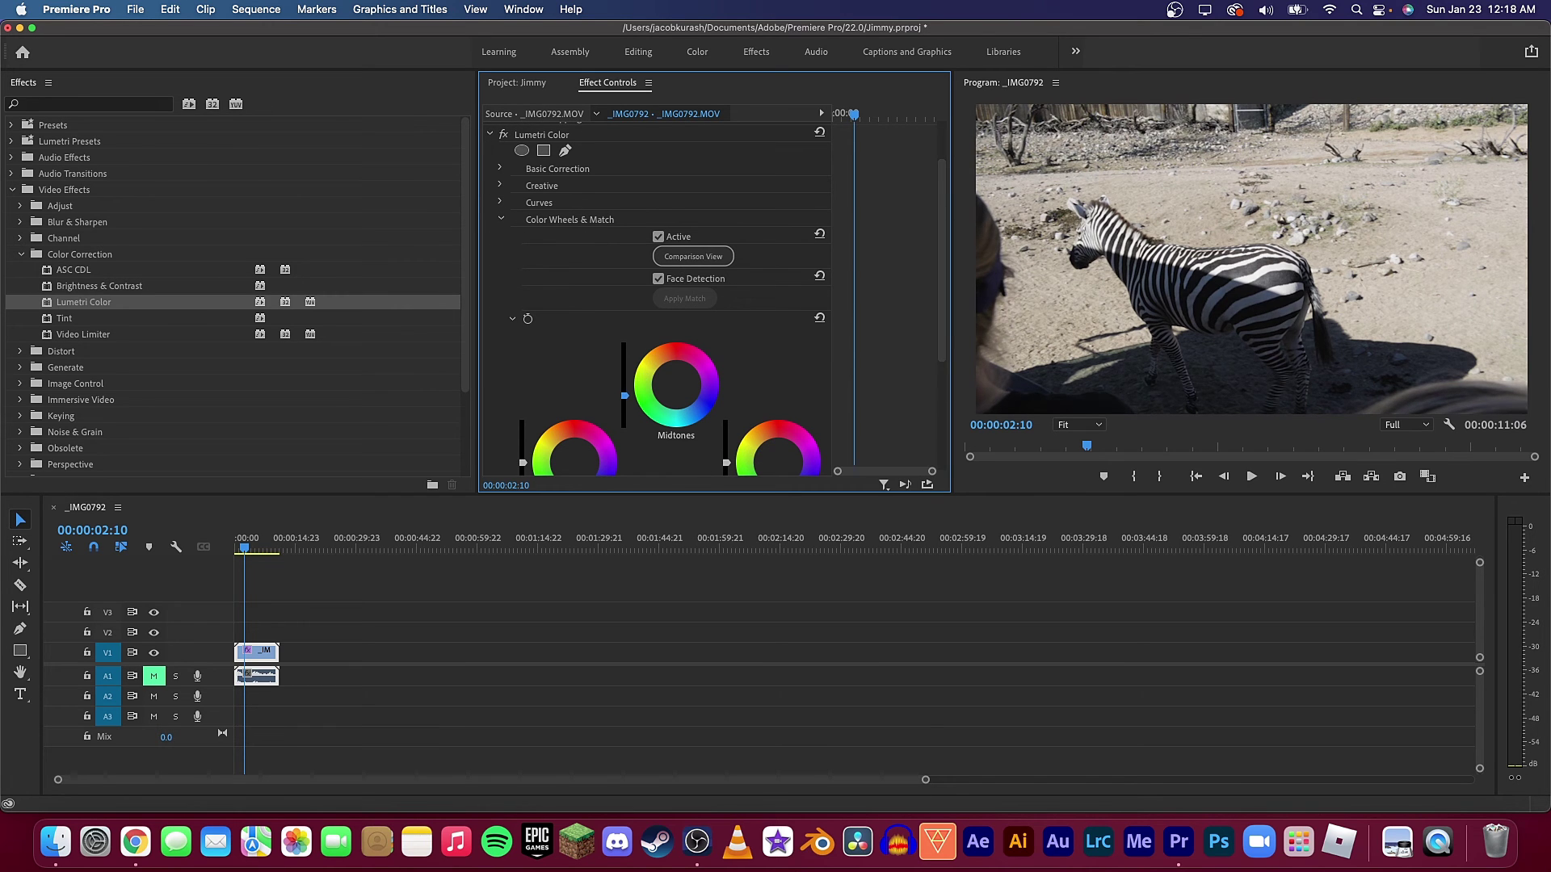
left_click_drag(627, 395, 624, 399)
left_click_drag(624, 400, 624, 394)
scroll(517, 287, "down", 5)
scroll(529, 279, "up", 7)
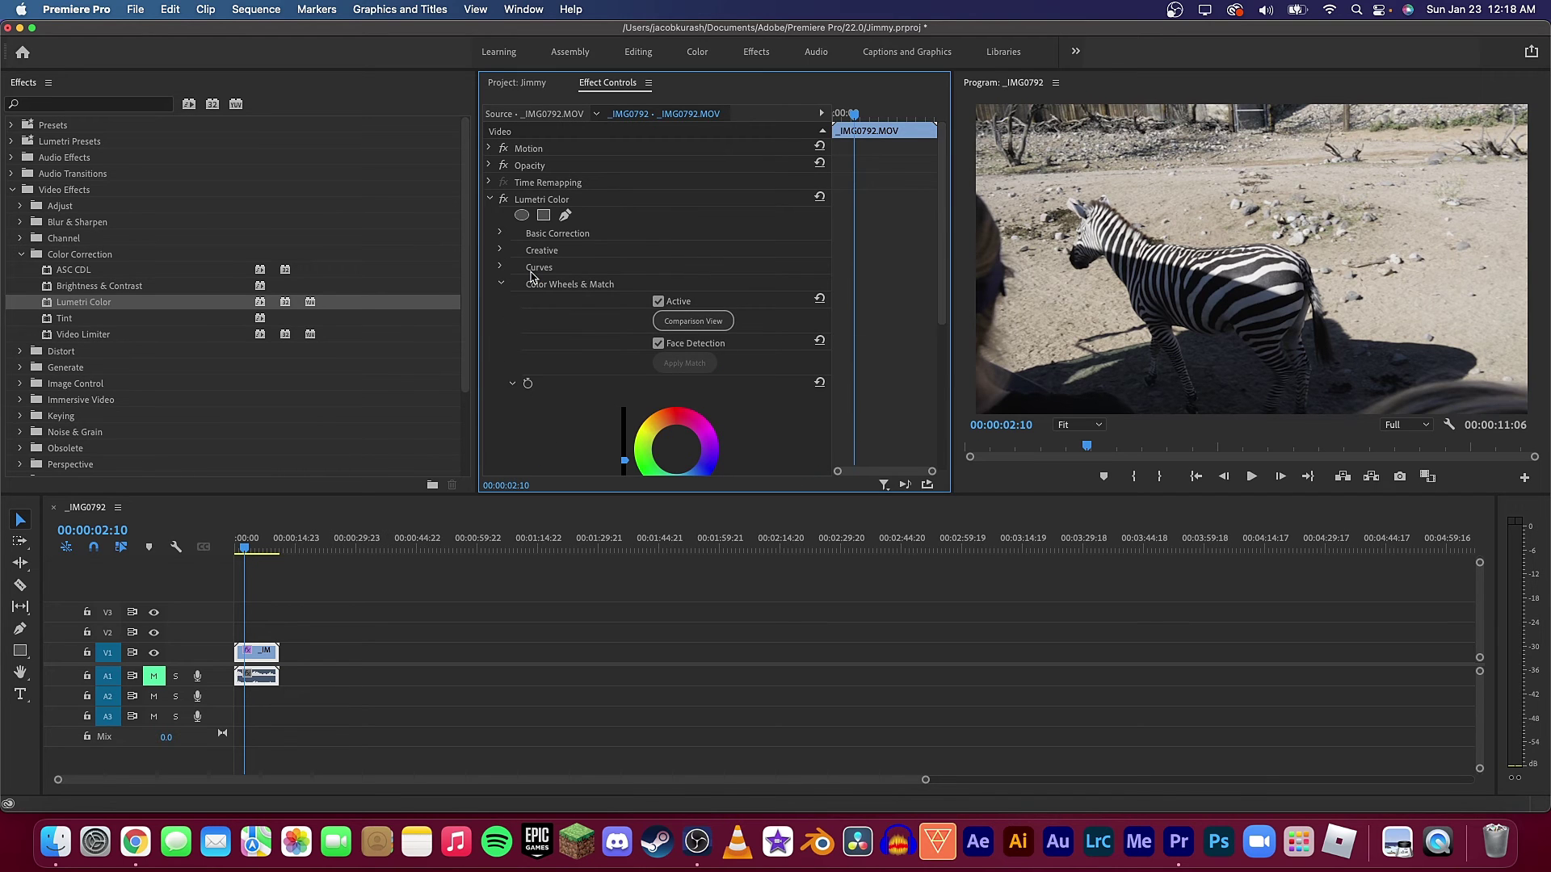
left_click(500, 285)
Set the Lumetri Vignette Amount to -0.3.
left_click(500, 317)
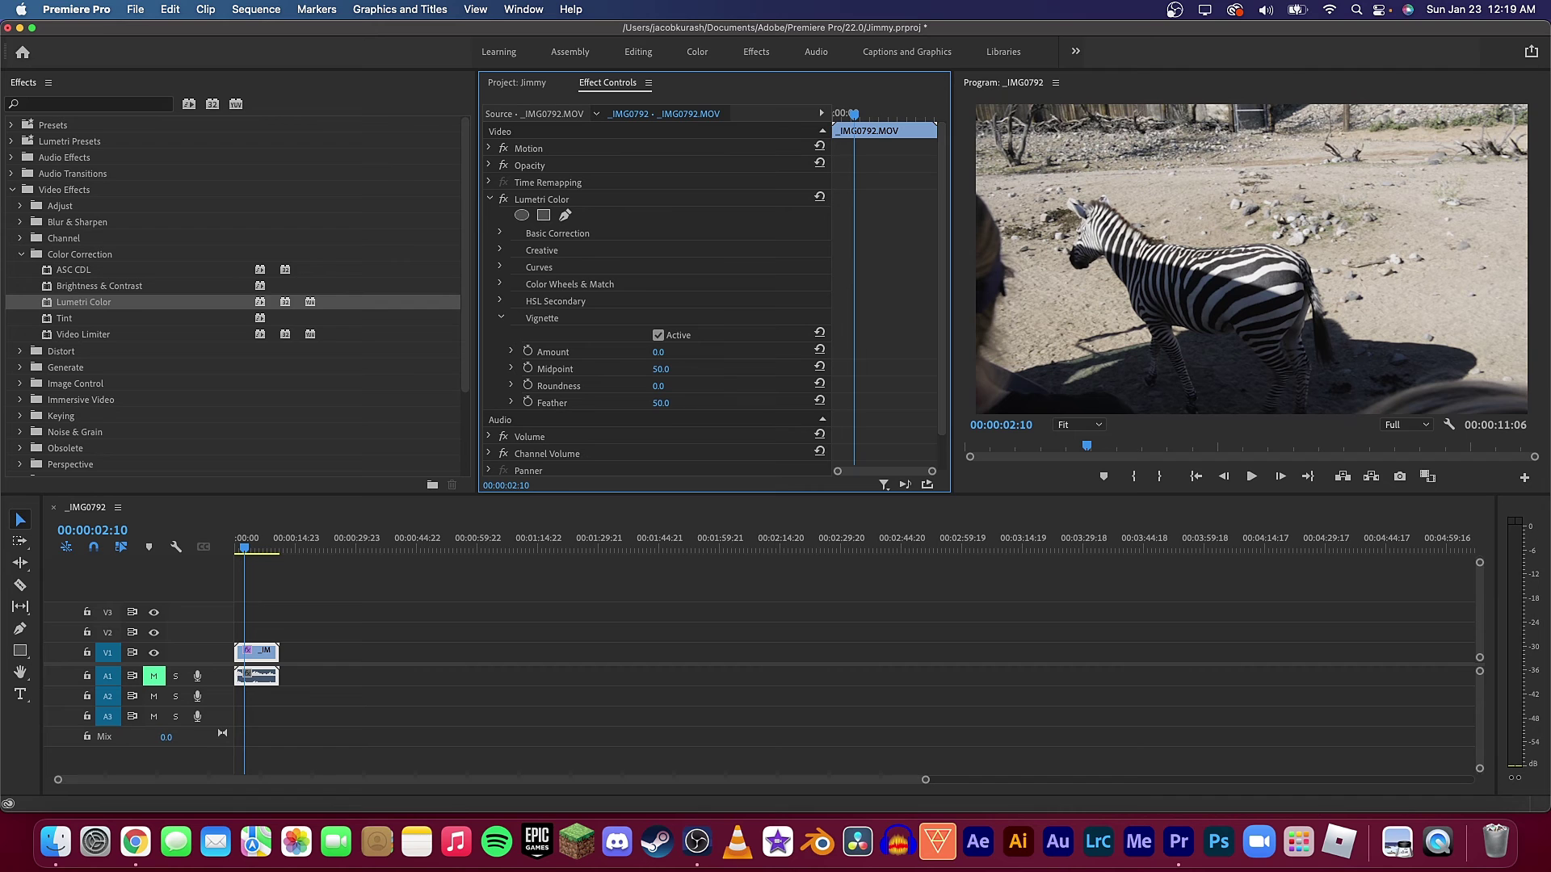
left_click_drag(660, 353, 652, 352)
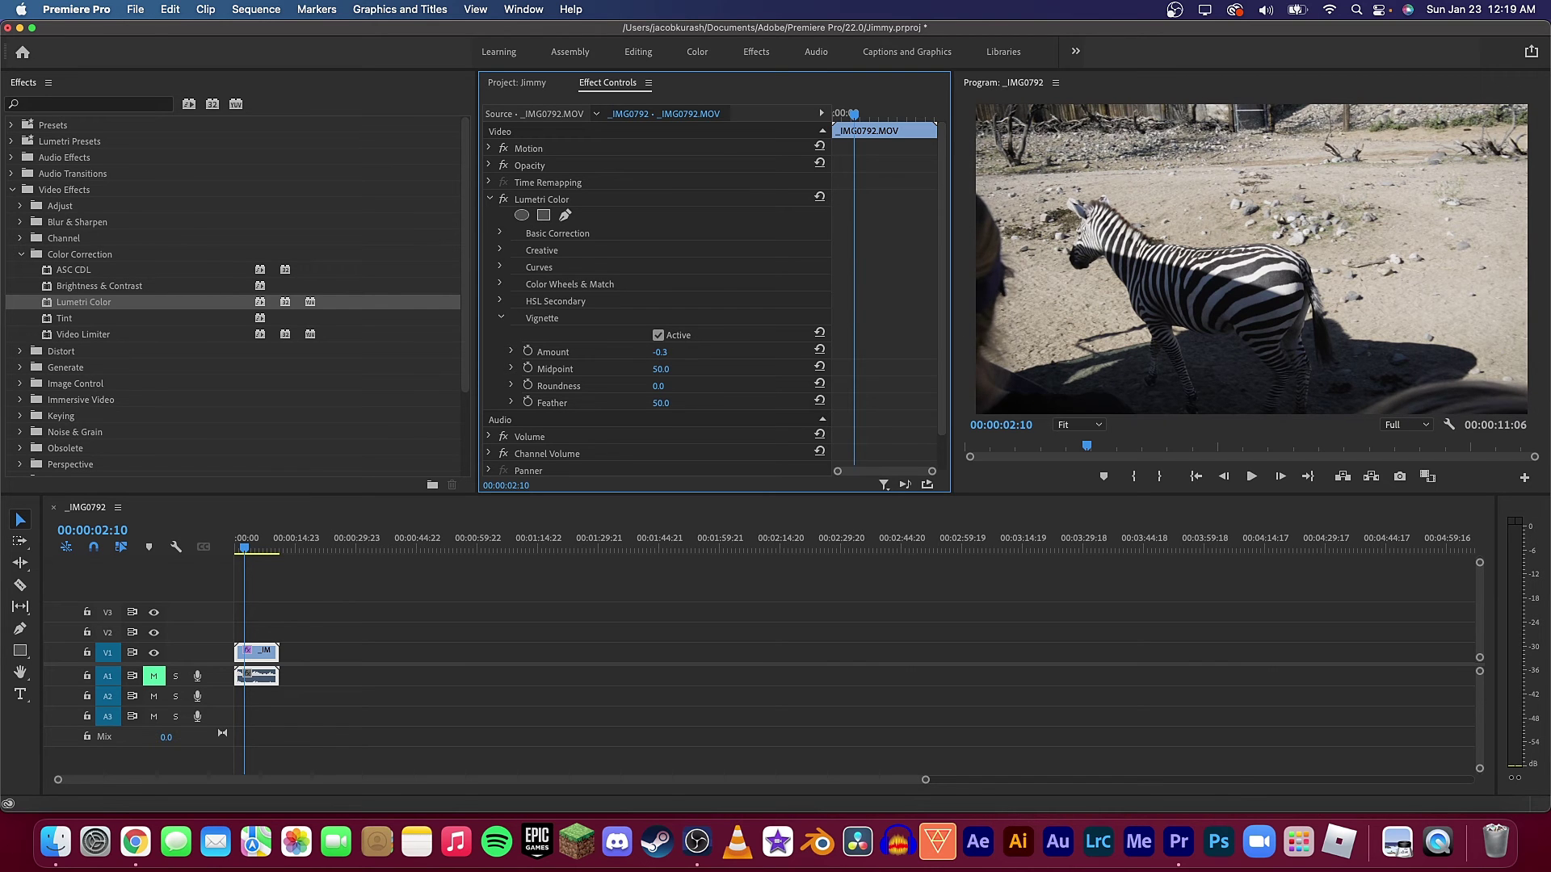
left_click(501, 318)
left_click(500, 318)
left_click(501, 319)
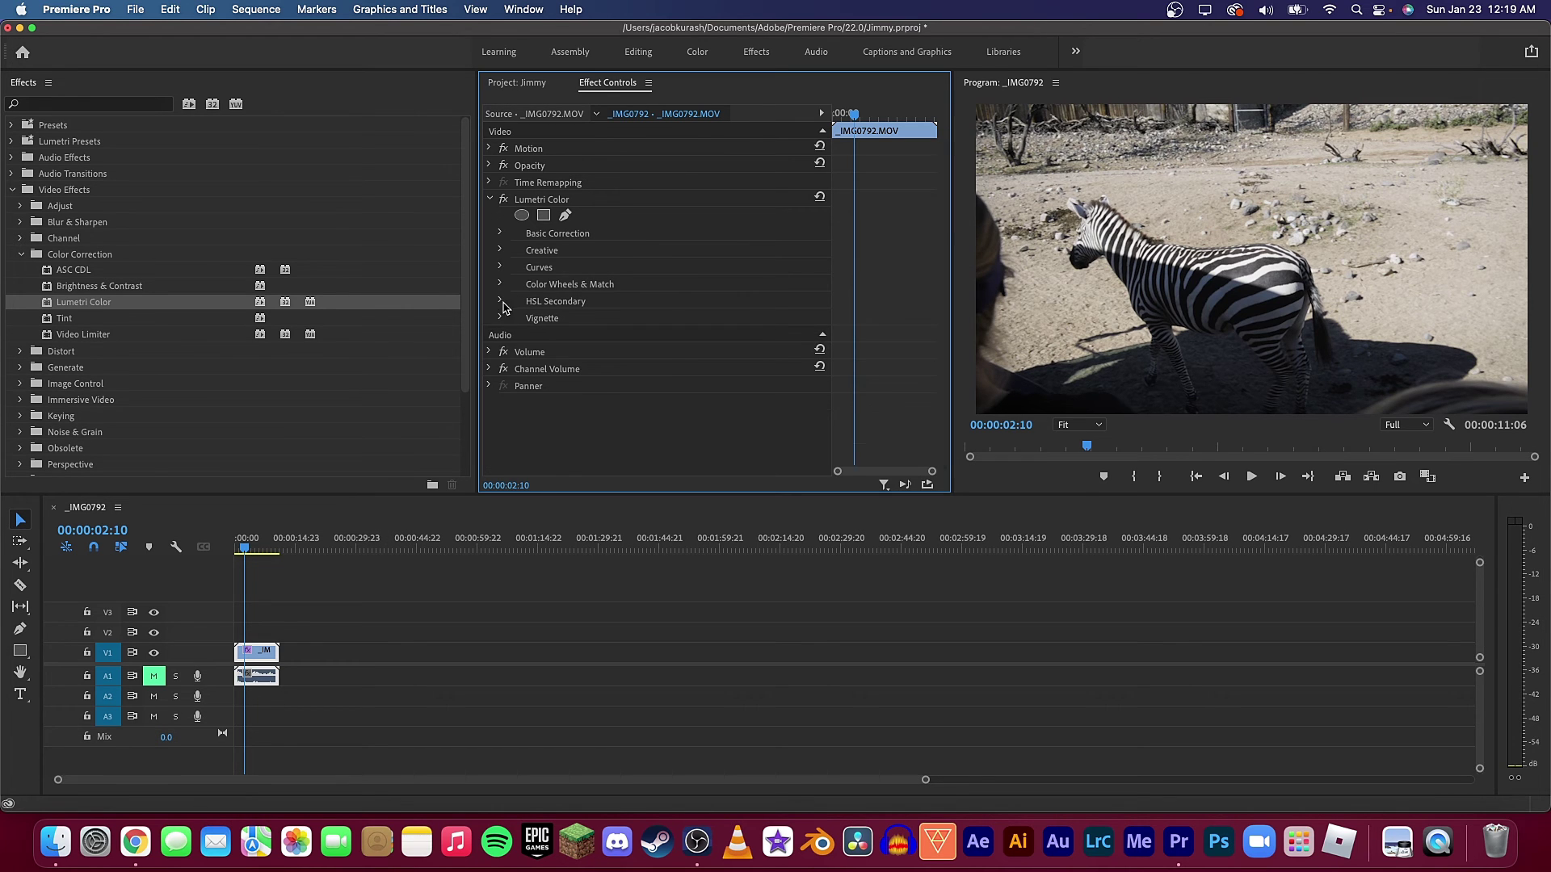
Try the Creative Vibrance at -81, and reset it to its default.
left_click(501, 250)
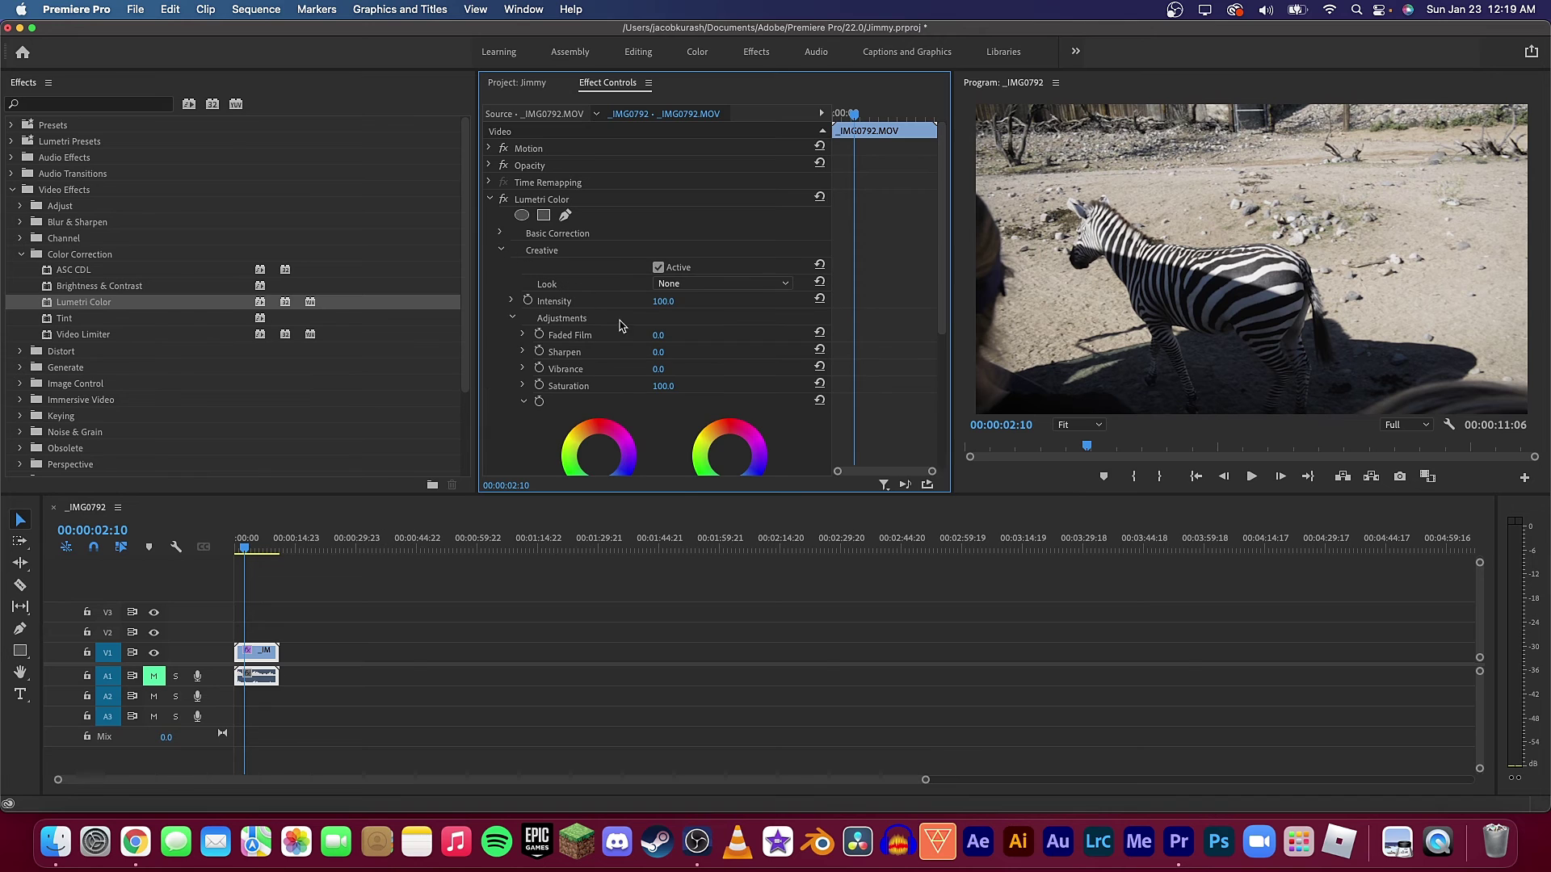
left_click_drag(661, 370, 563, 369)
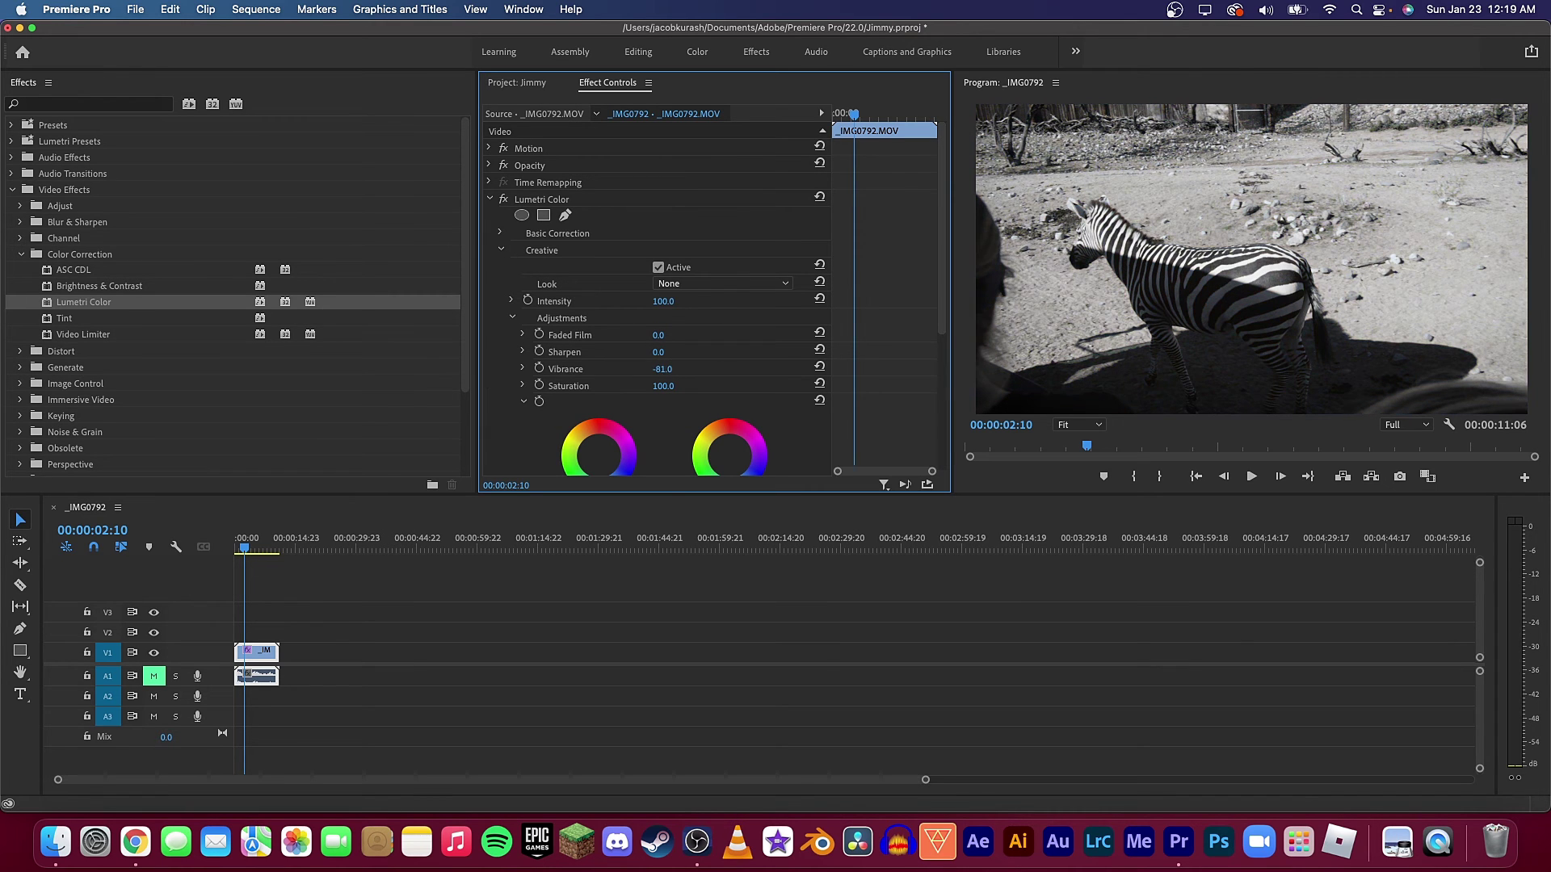
left_click(819, 366)
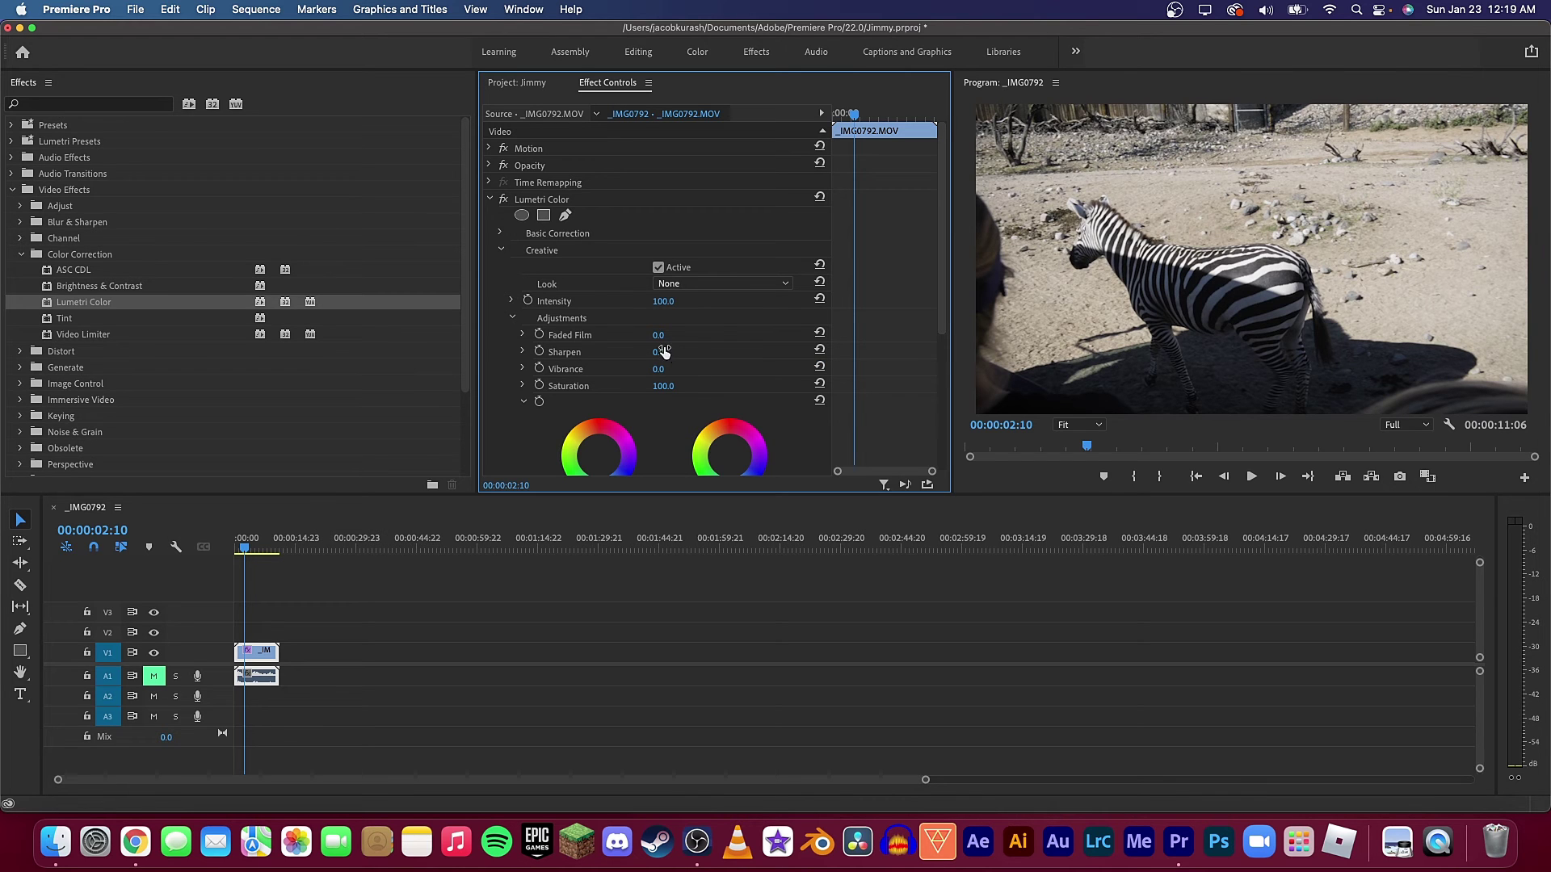
Apply the Creative look Fuji REALA 500D Kodak 2393 (by Adobe) to the zebra clip and set its Intensity to 46.
mouse_move(658, 335)
left_mouse_down()
mouse_move(780, 335)
mouse_move(650, 335)
left_mouse_up()
left_click(685, 287)
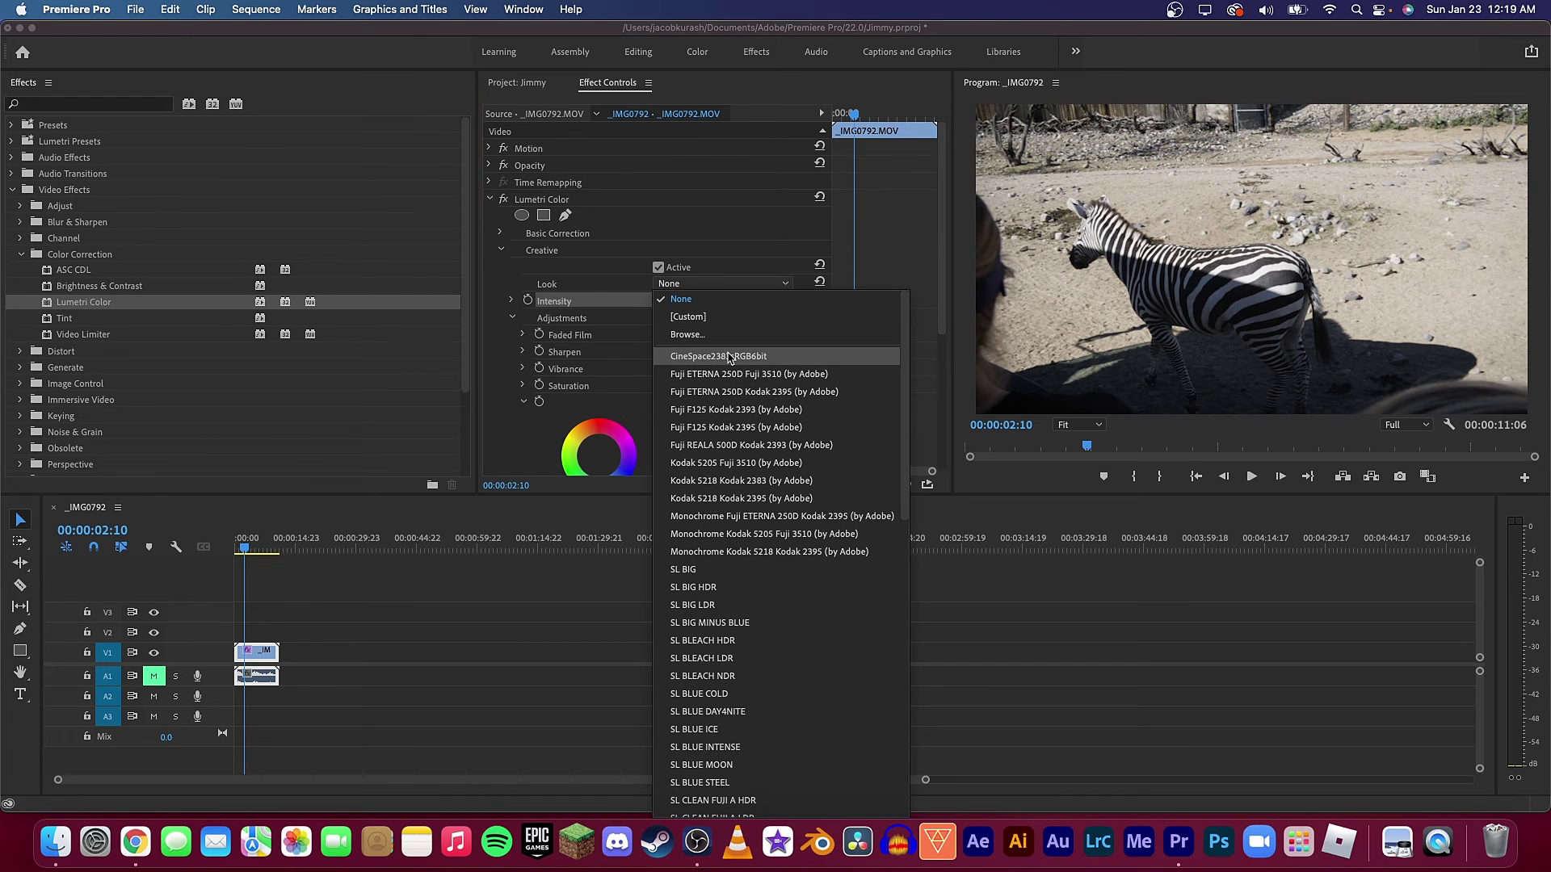
left_click(747, 392)
left_click(733, 286)
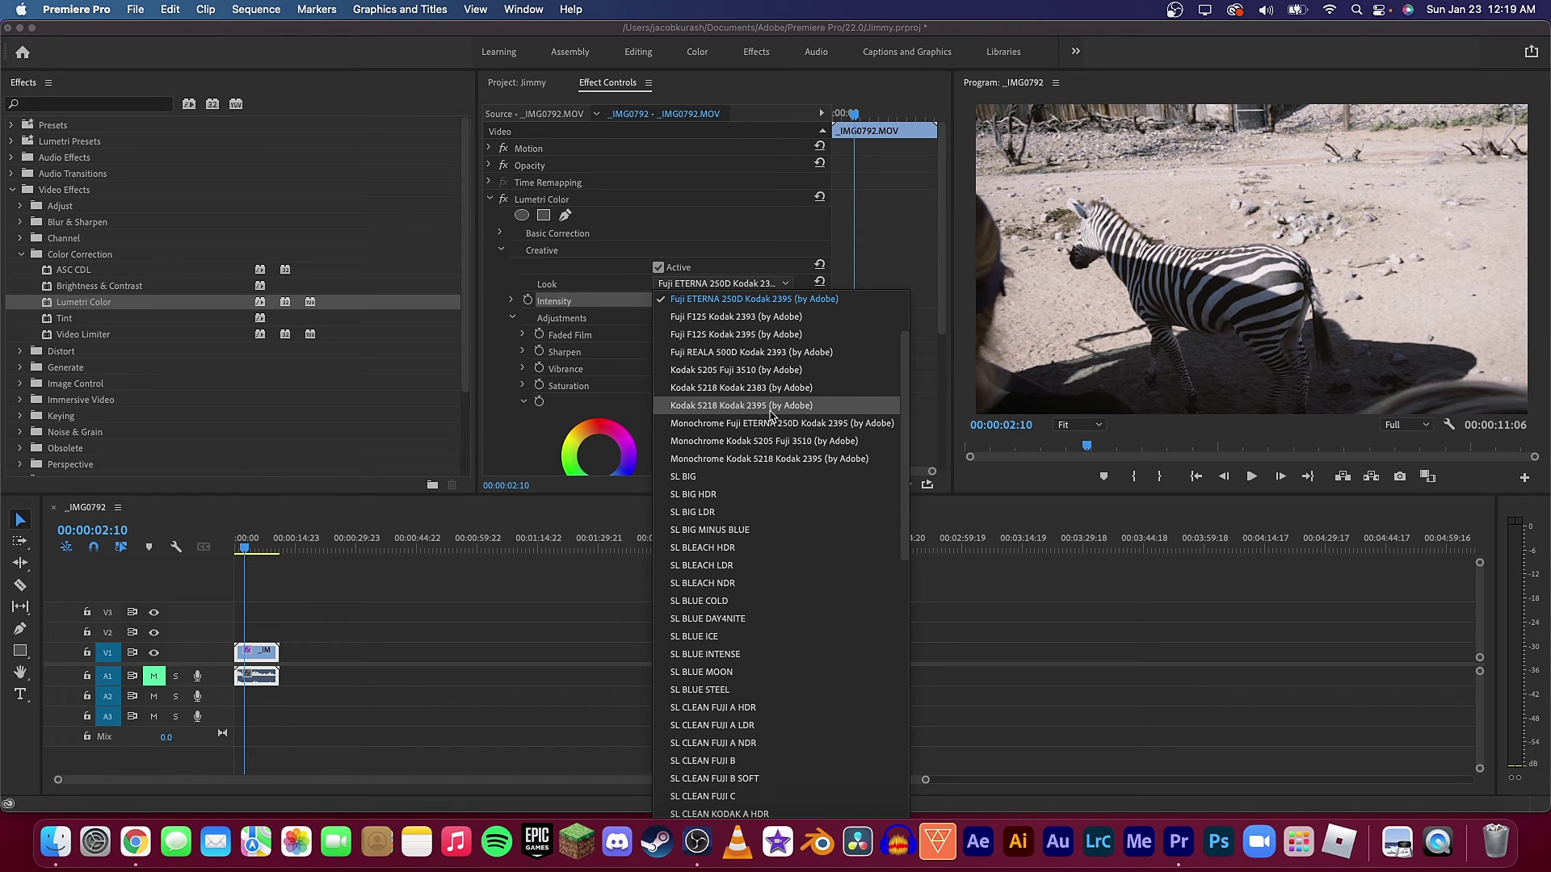
left_click(766, 353)
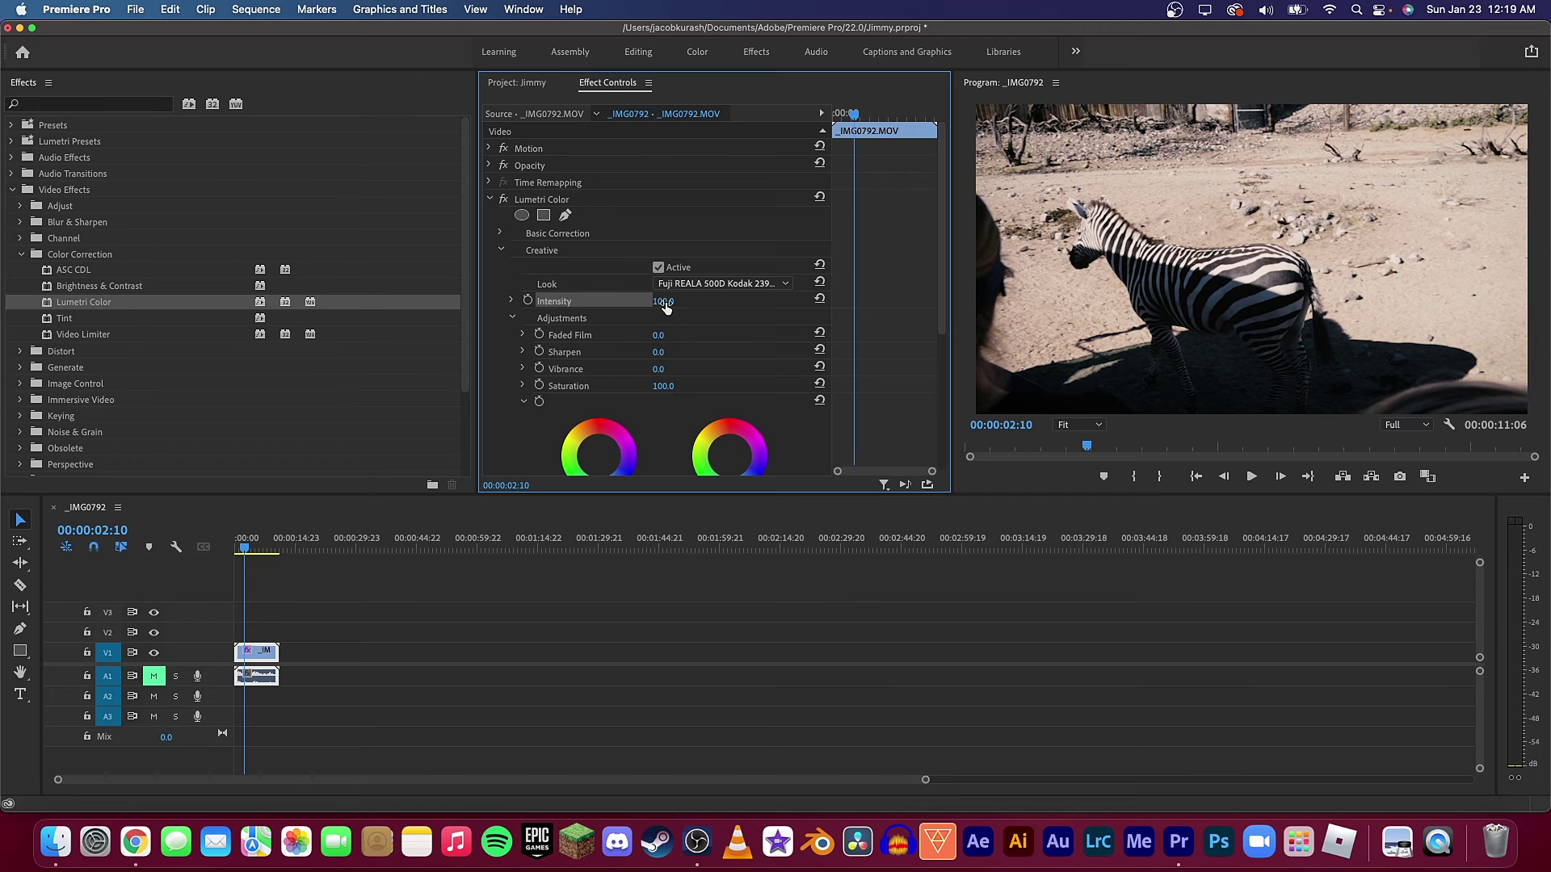
left_click_drag(662, 302, 597, 302)
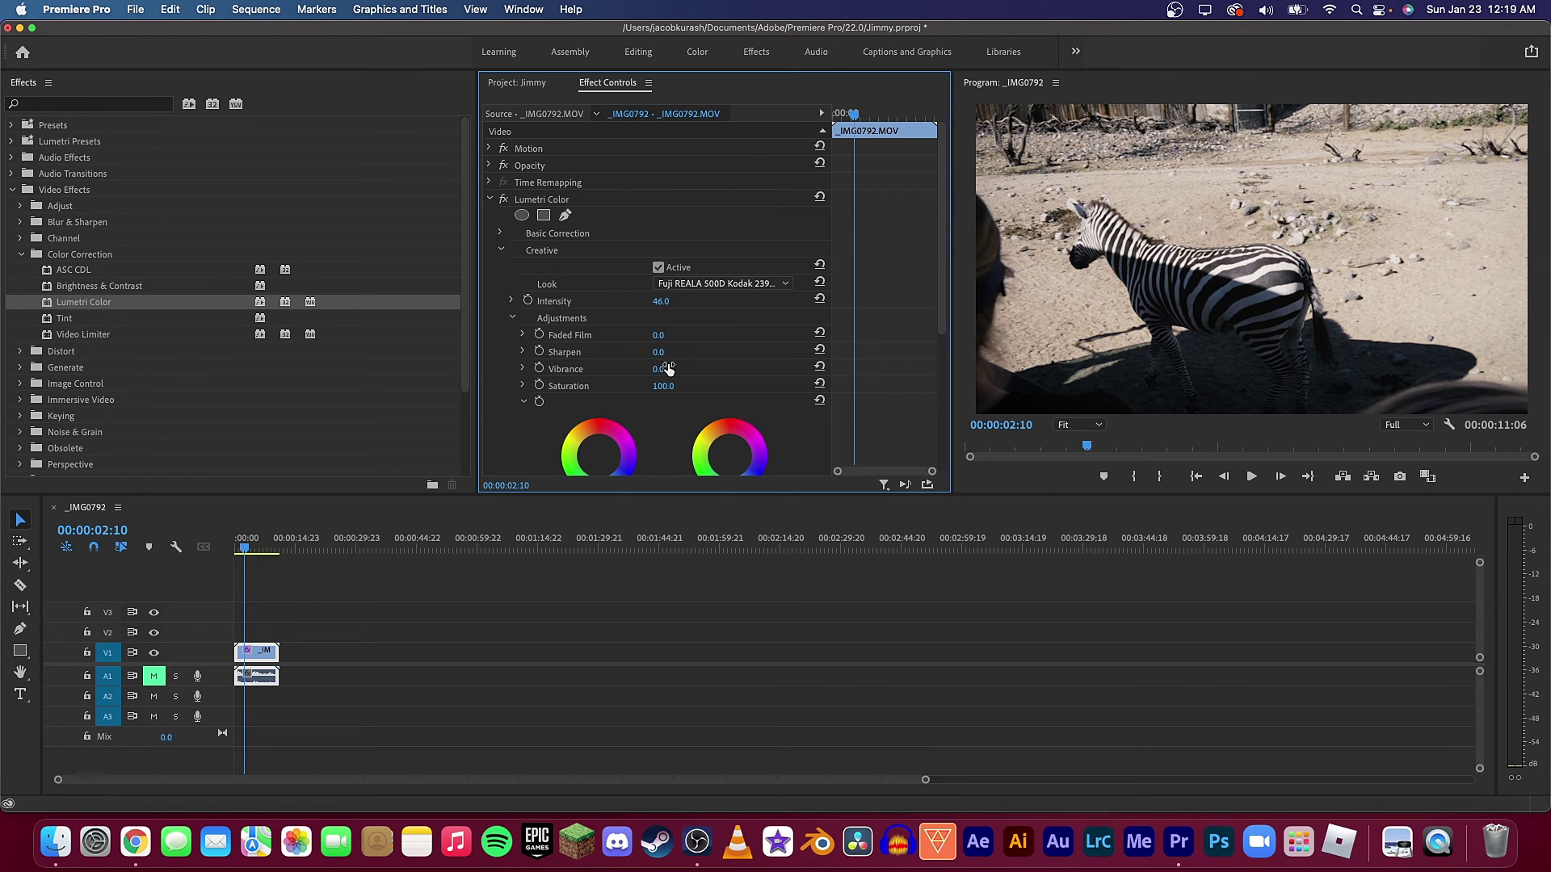
Set the Creative Vibrance to 27 and nudge the Highlight Tint and Shadow Tint wheels slightly off centre.
scroll(676, 380, "down", 4)
left_click(731, 346)
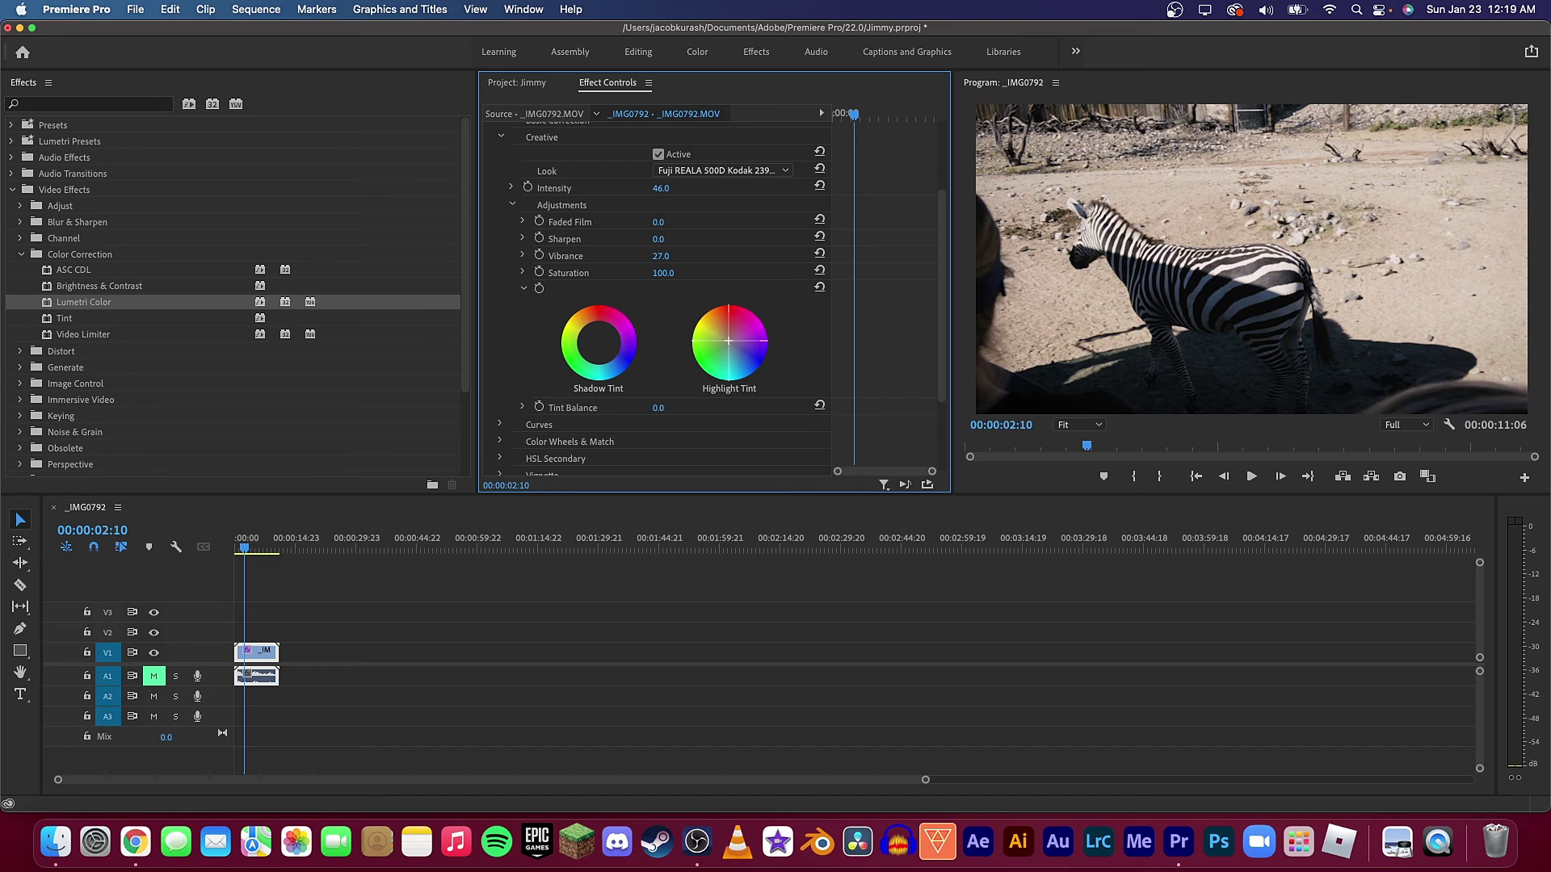
left_click(599, 346)
left_click_drag(598, 343, 599, 346)
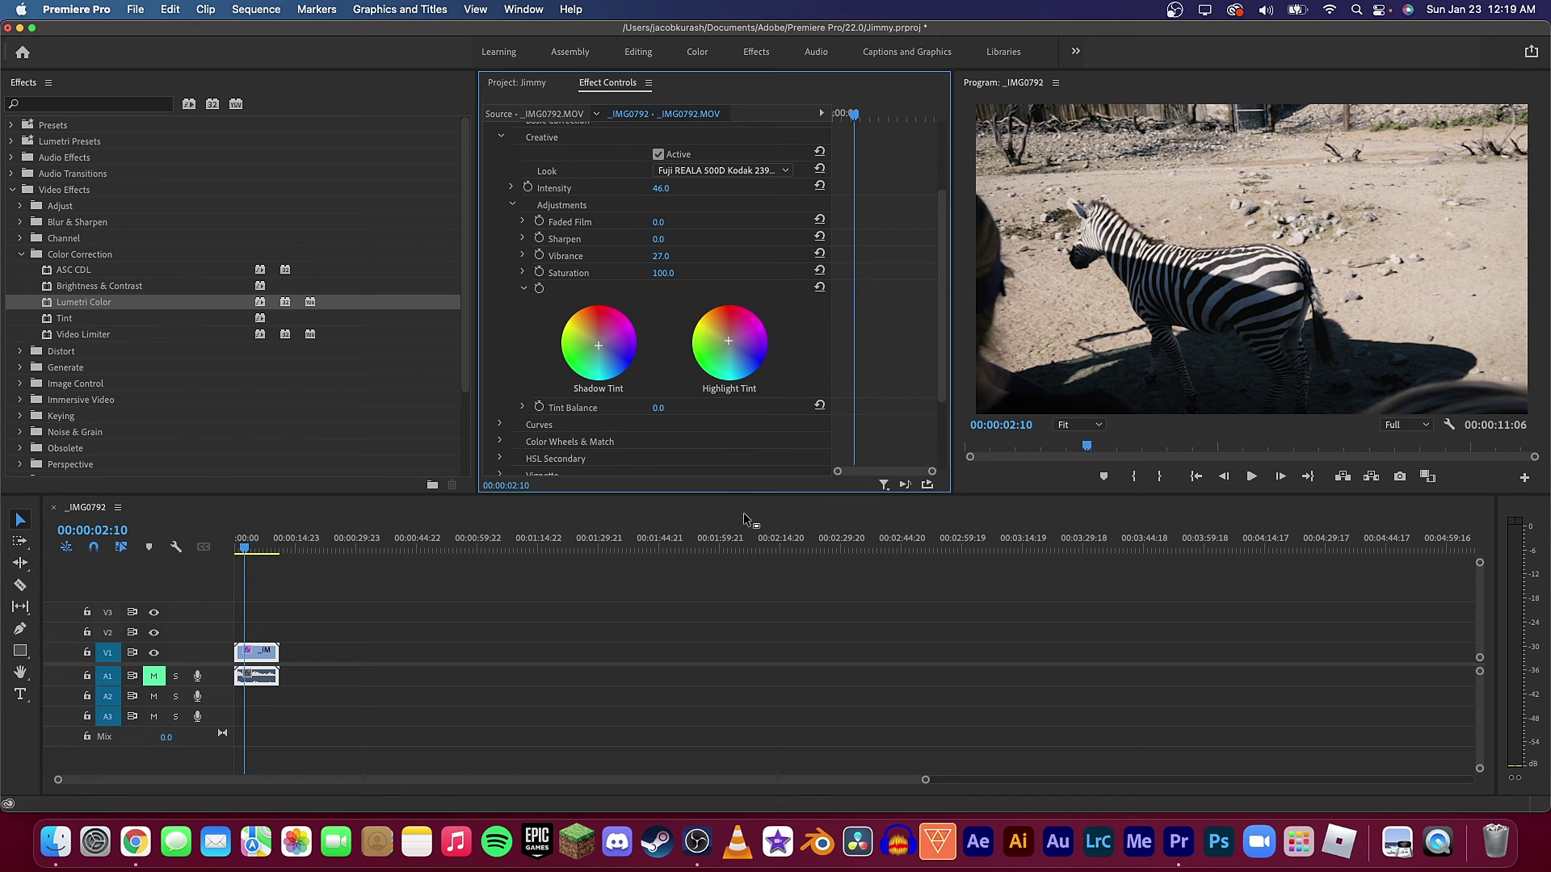
scroll(499, 181, "up", 2)
left_click(500, 171)
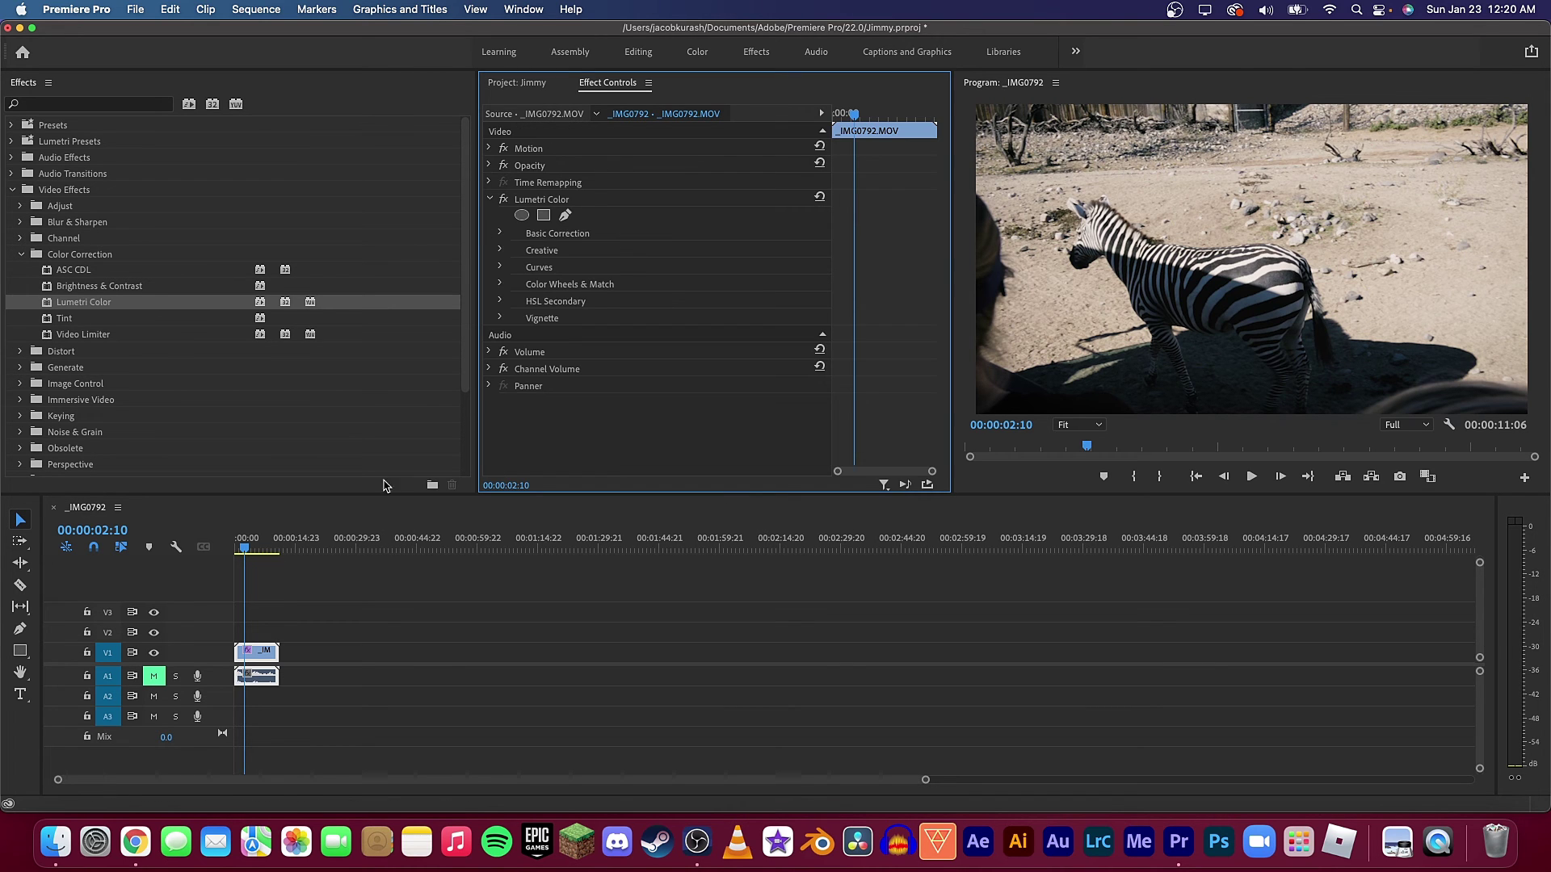
Place the Film Composite 35mm clip twice end to end on track V2, starting above the zebra clip's beginning.
left_click(22, 255)
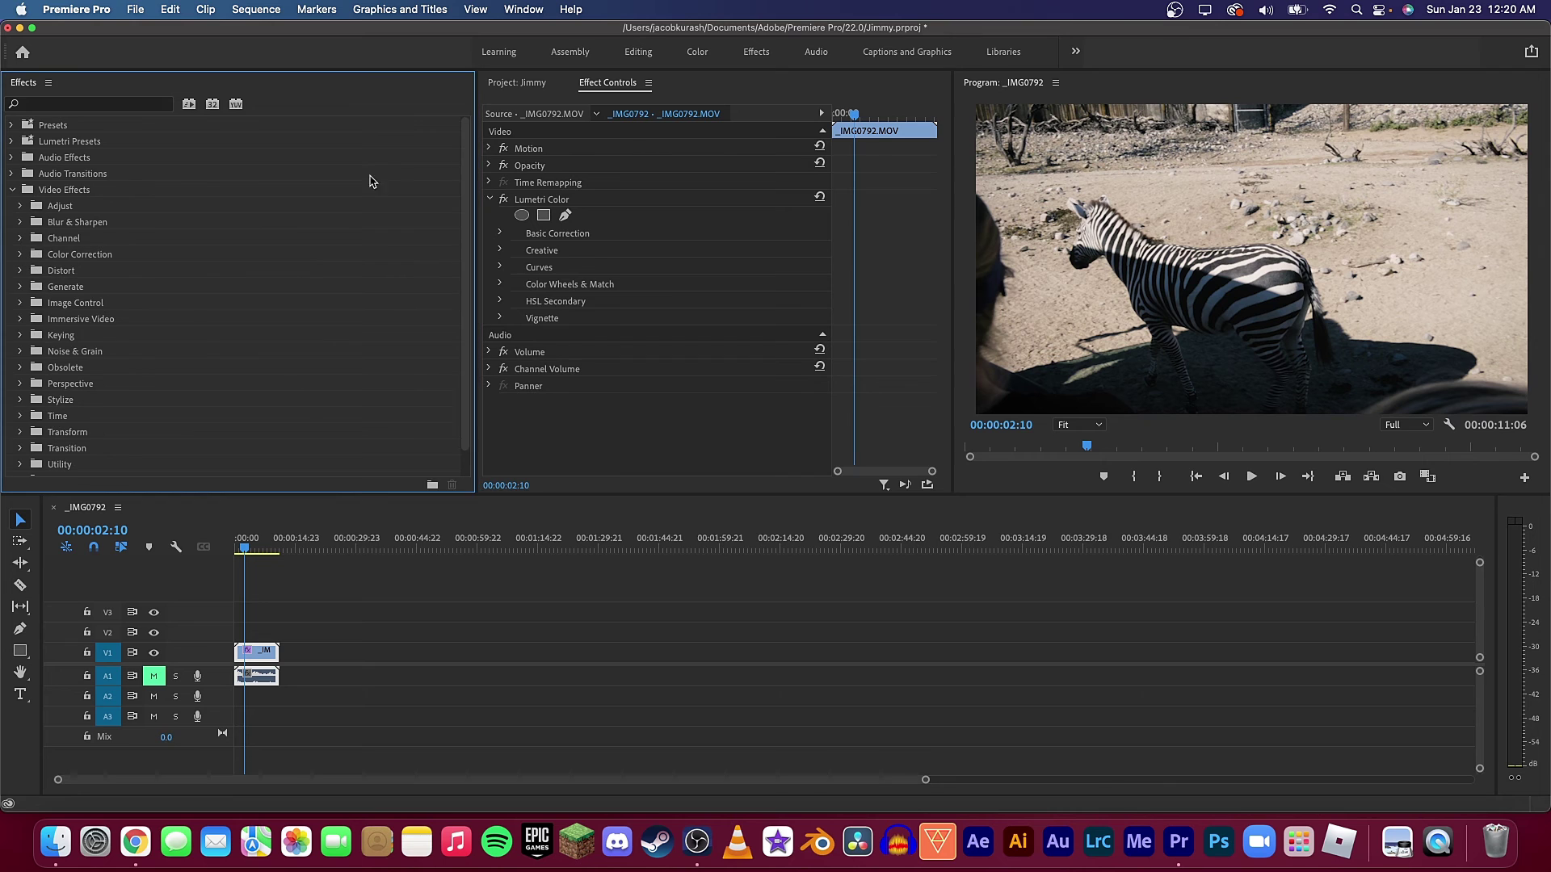
left_click(521, 83)
left_click_drag(726, 221, 242, 634)
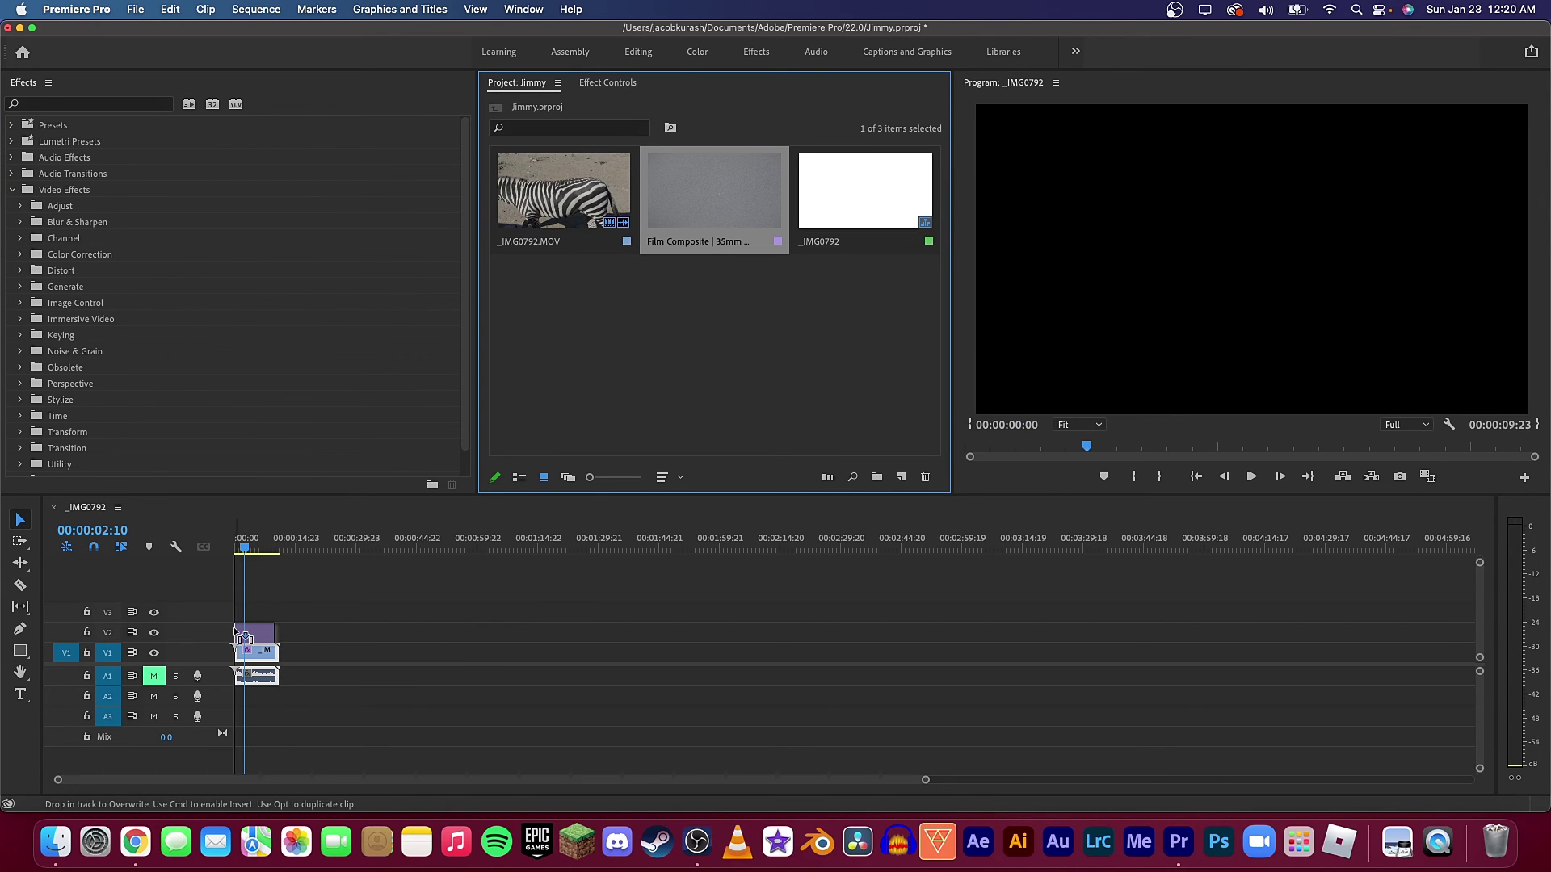
left_click_drag(718, 304, 279, 634)
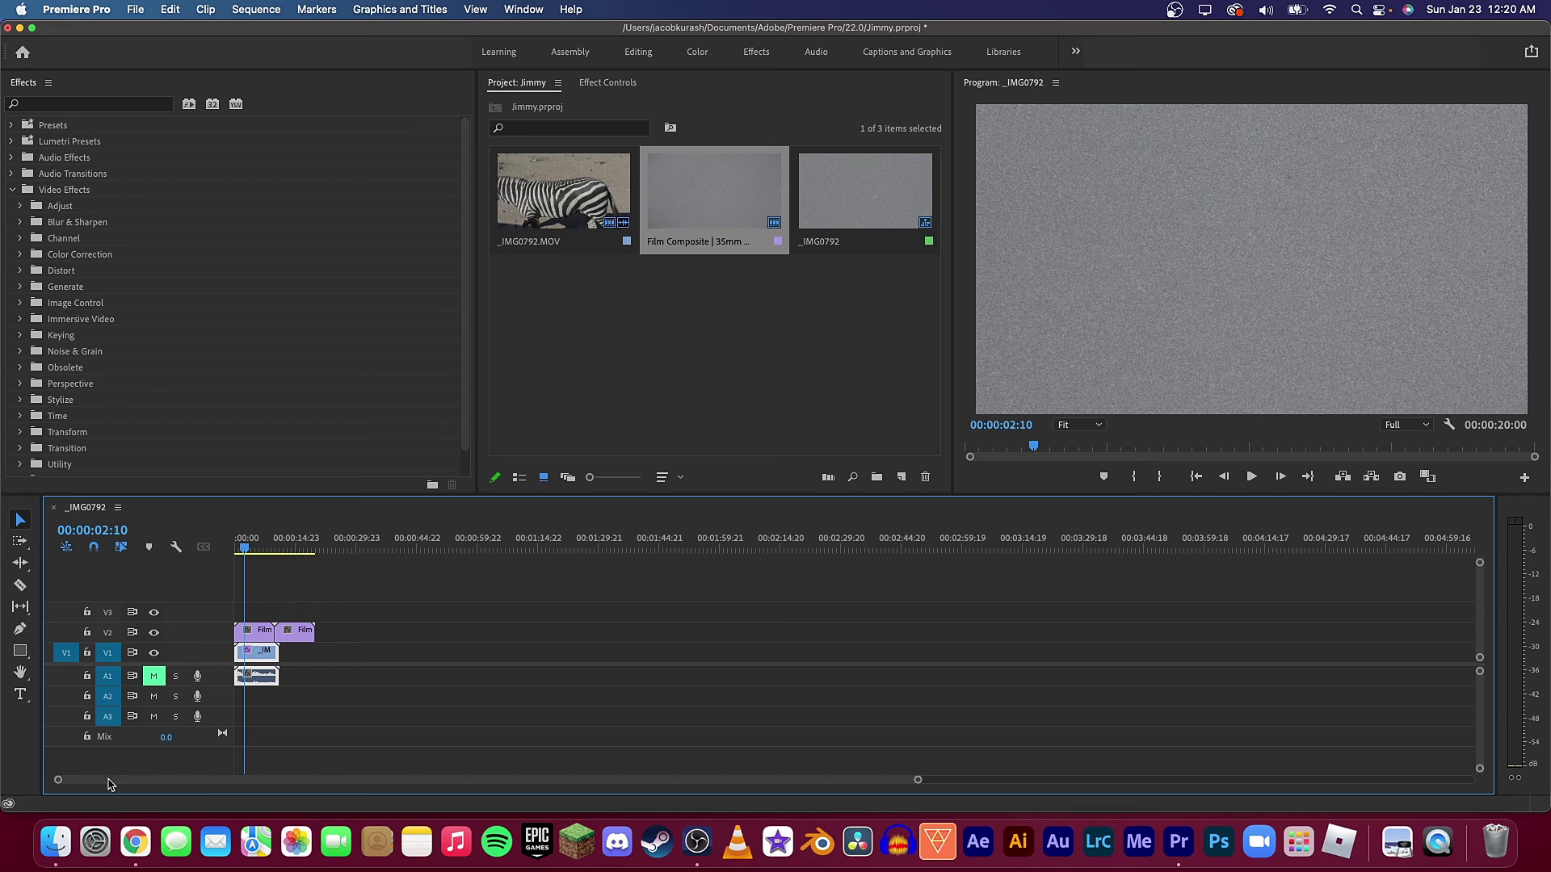
Trim the end of the second Film Composite clip to match the end of the zebra clip.
scroll(97, 783, "up", 2)
scroll(91, 783, "up", 5)
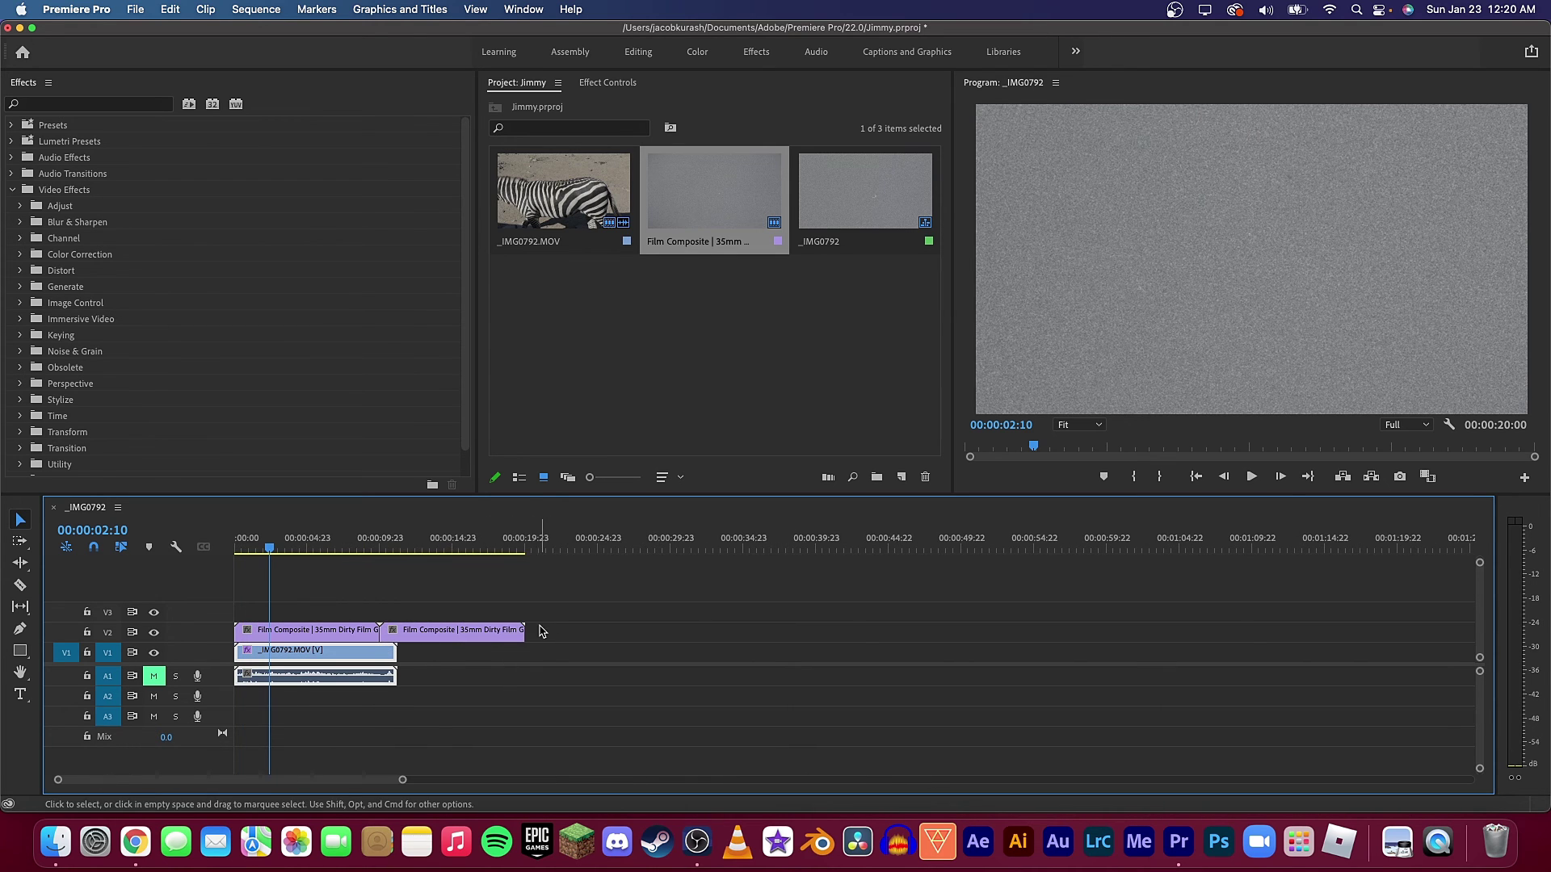
left_click_drag(524, 630, 398, 631)
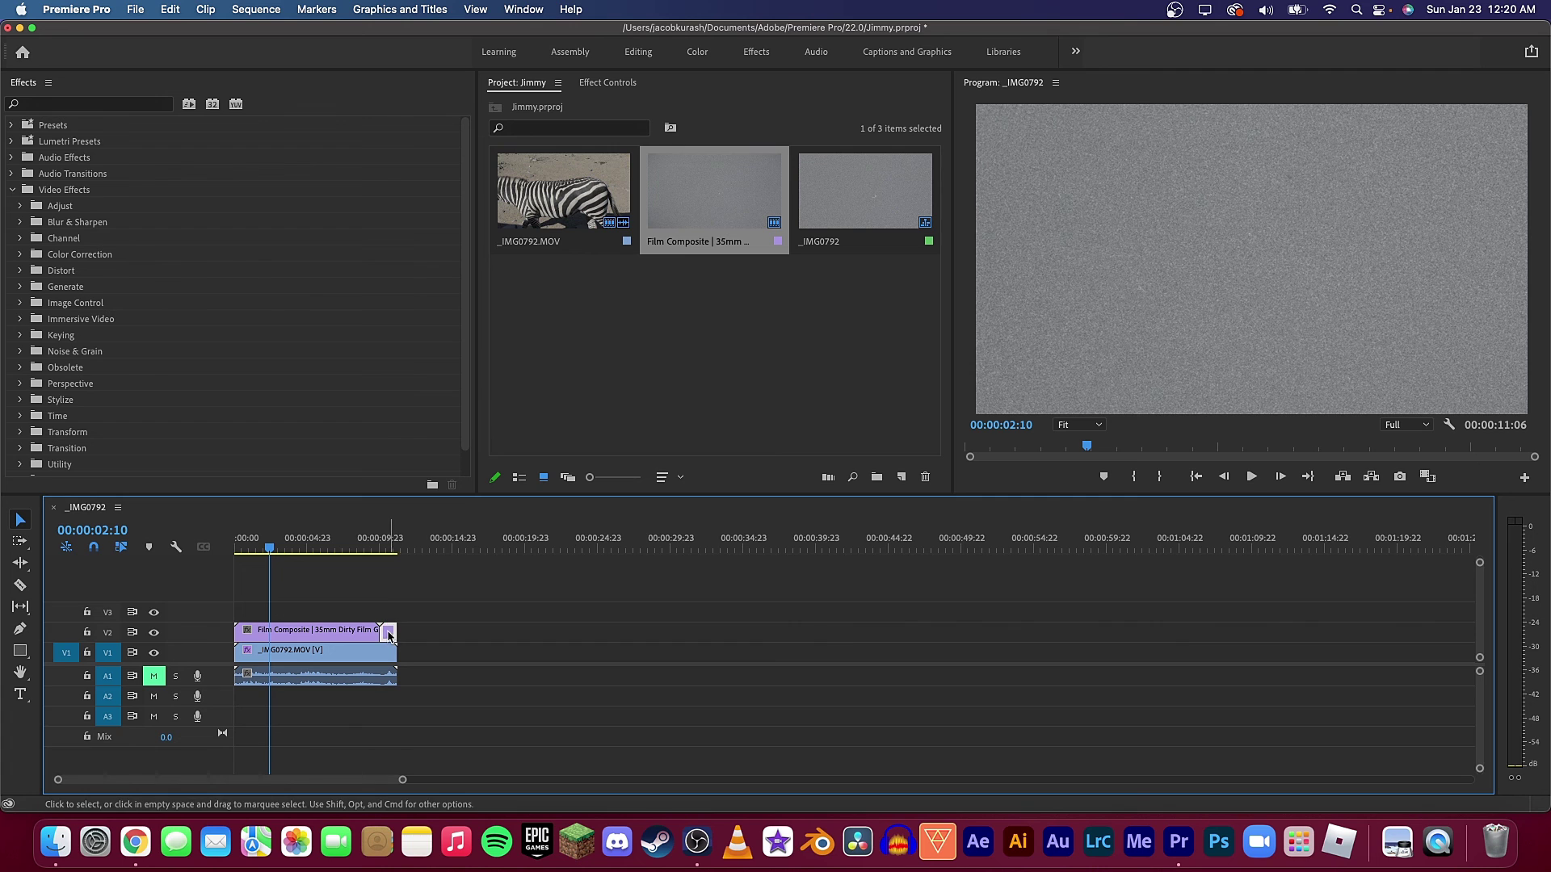
Group the two Film Composite clips on V2 to try editing them together, and ungroup them again.
right_click(340, 639)
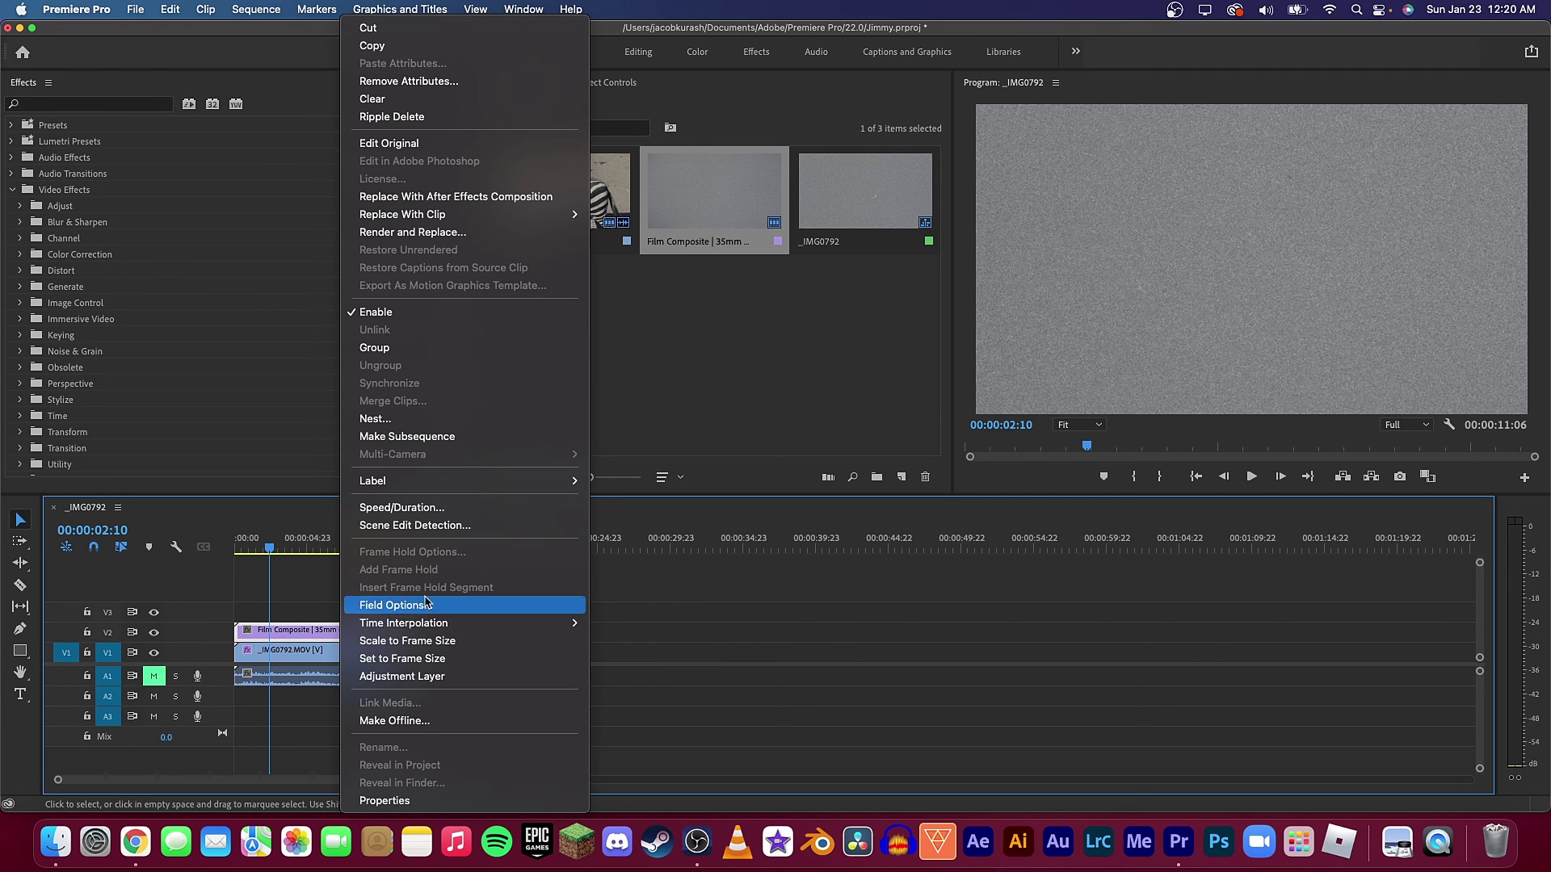
left_click(402, 347)
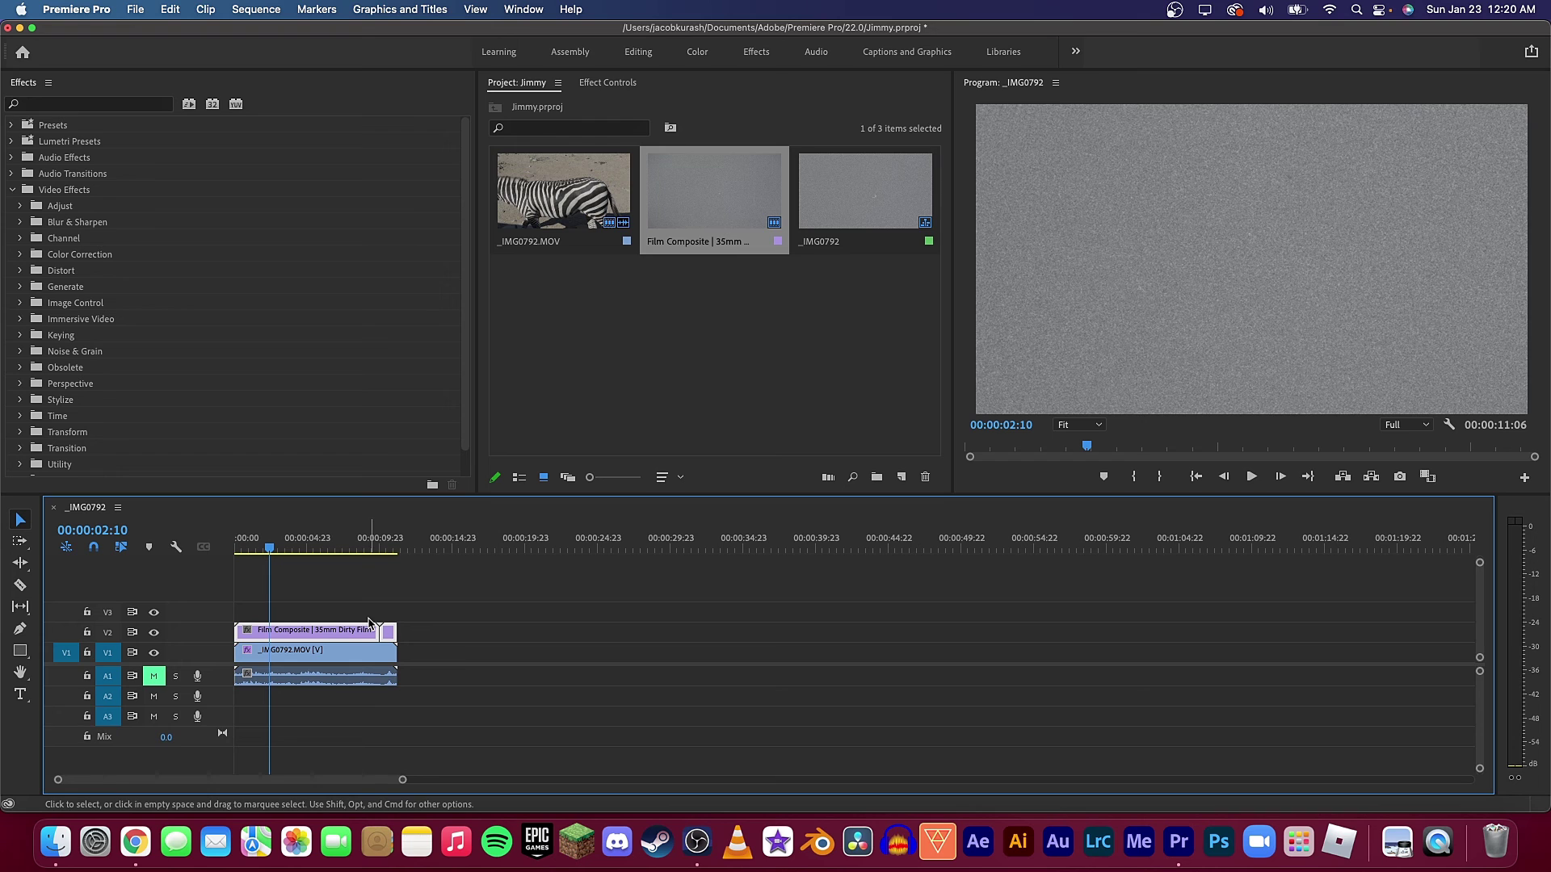
right_click(349, 635)
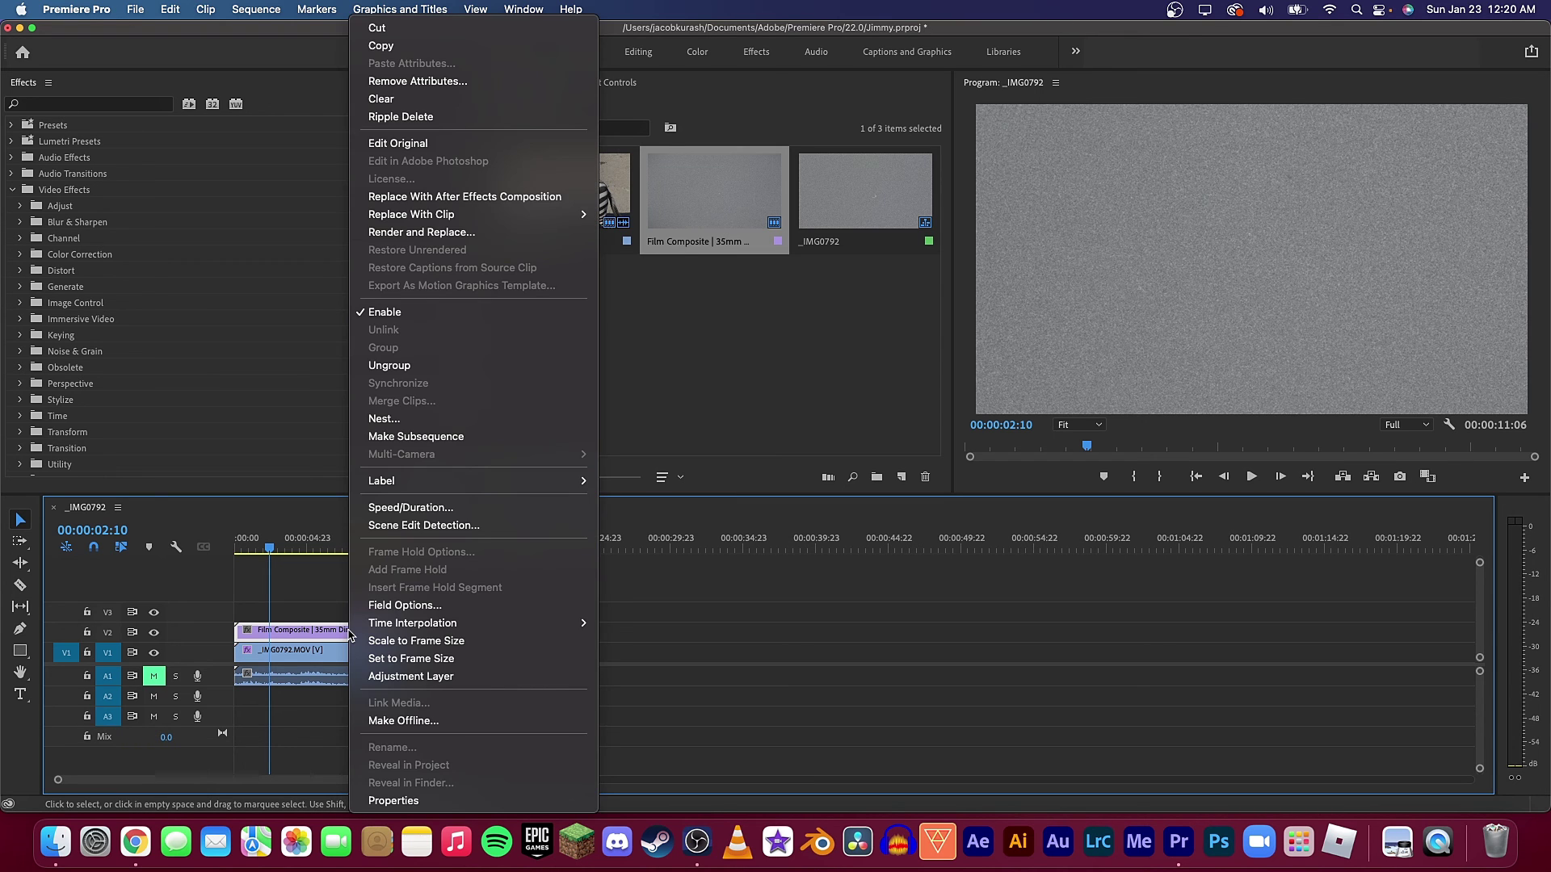
mouse_move(354, 632)
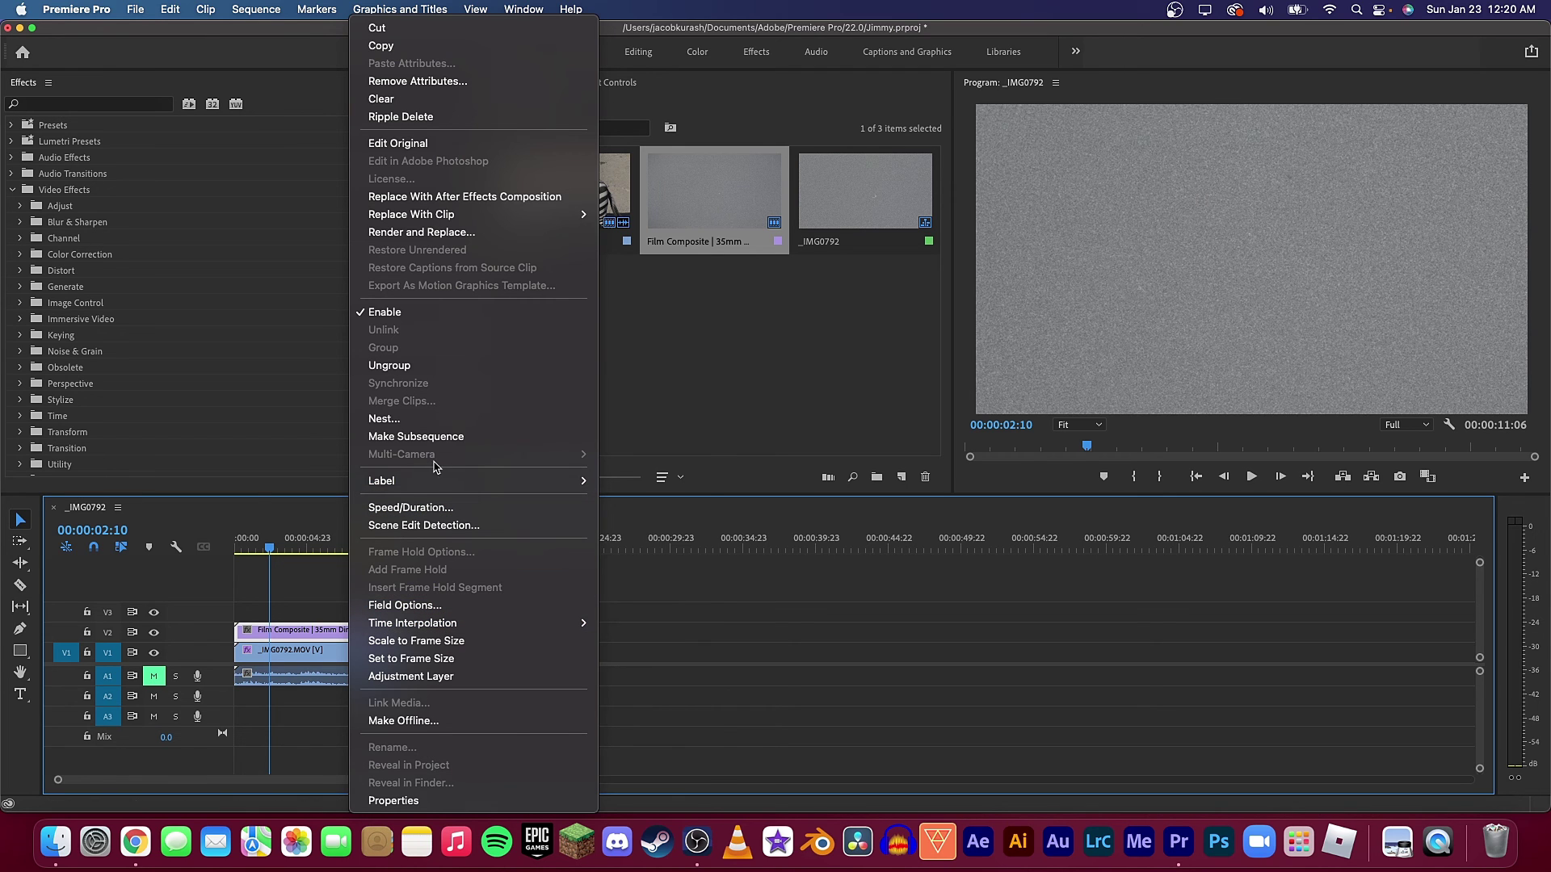
mouse_move(446, 482)
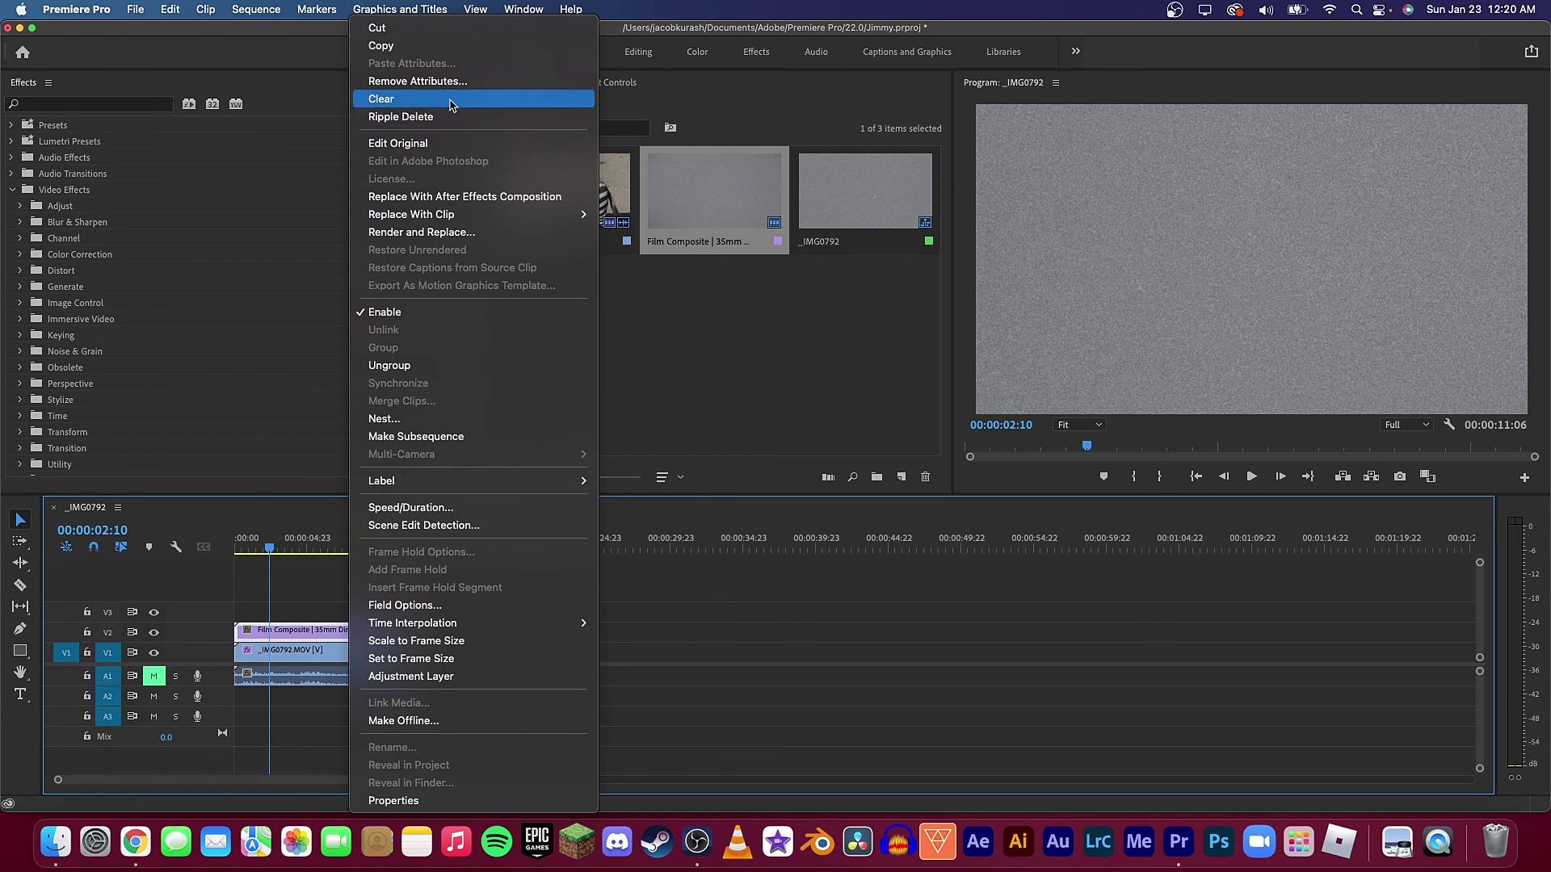
left_click(768, 401)
left_click(607, 83)
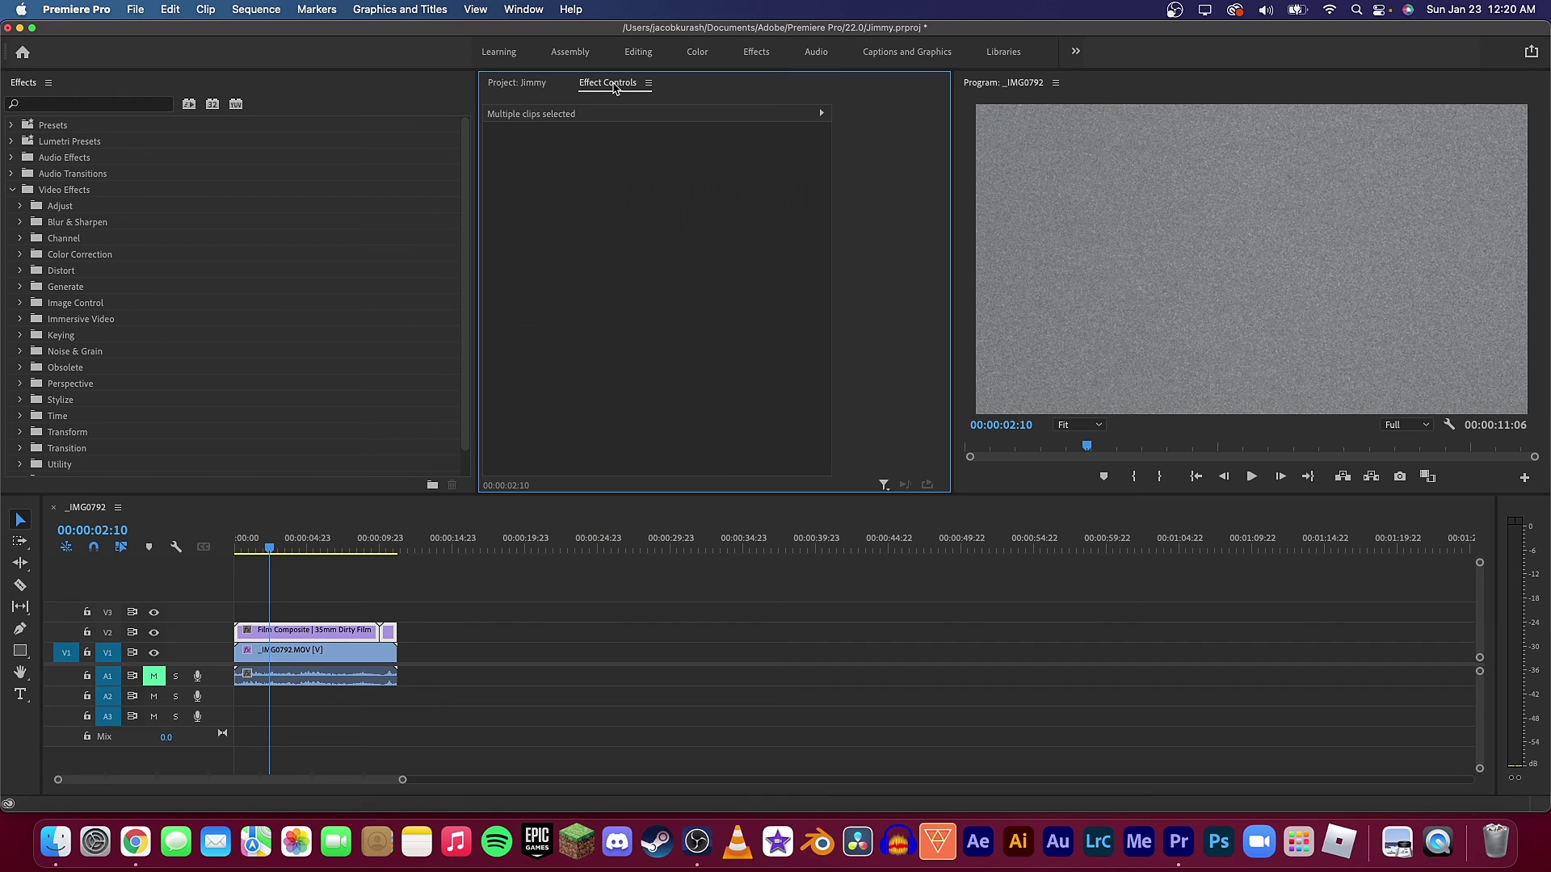
right_click(342, 645)
mouse_move(362, 621)
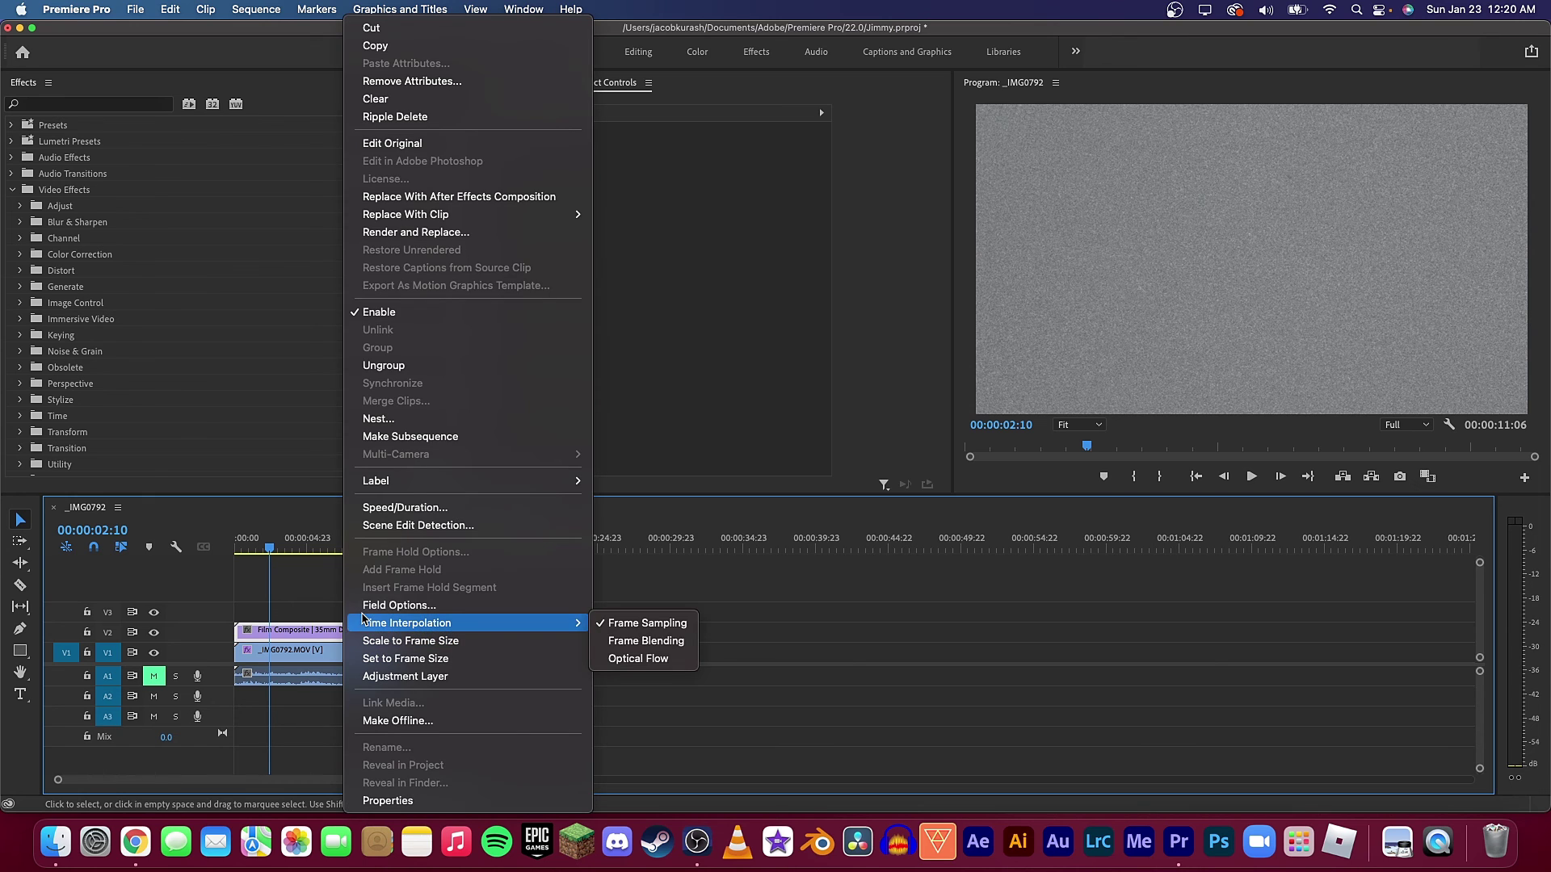
left_click(414, 365)
Set the blend mode of the first, longer Film Composite clip to Overlay.
left_click(338, 639)
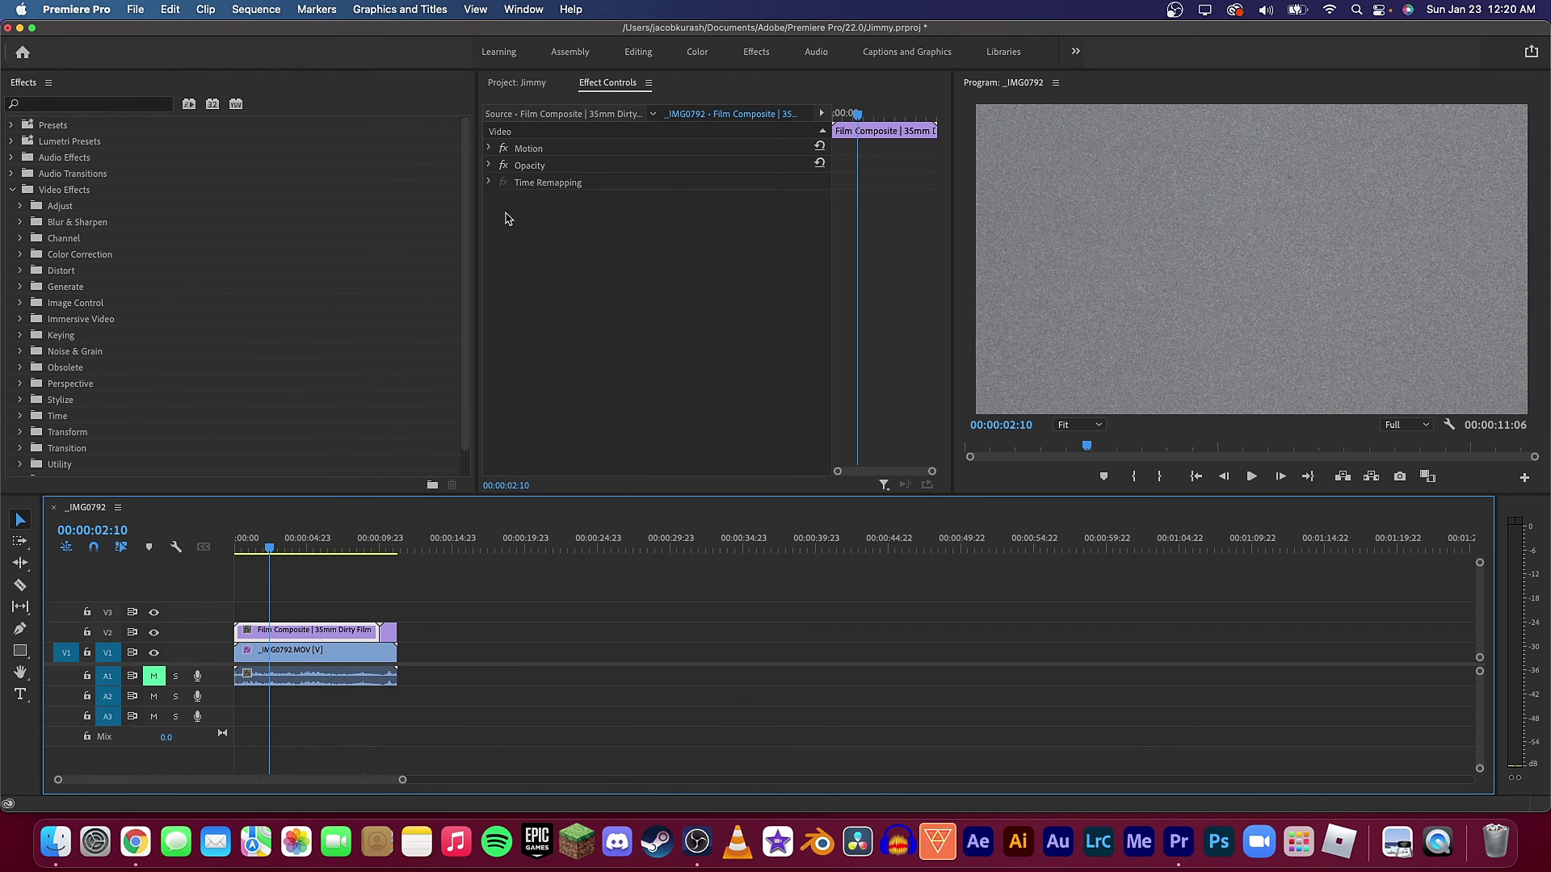
left_click(488, 149)
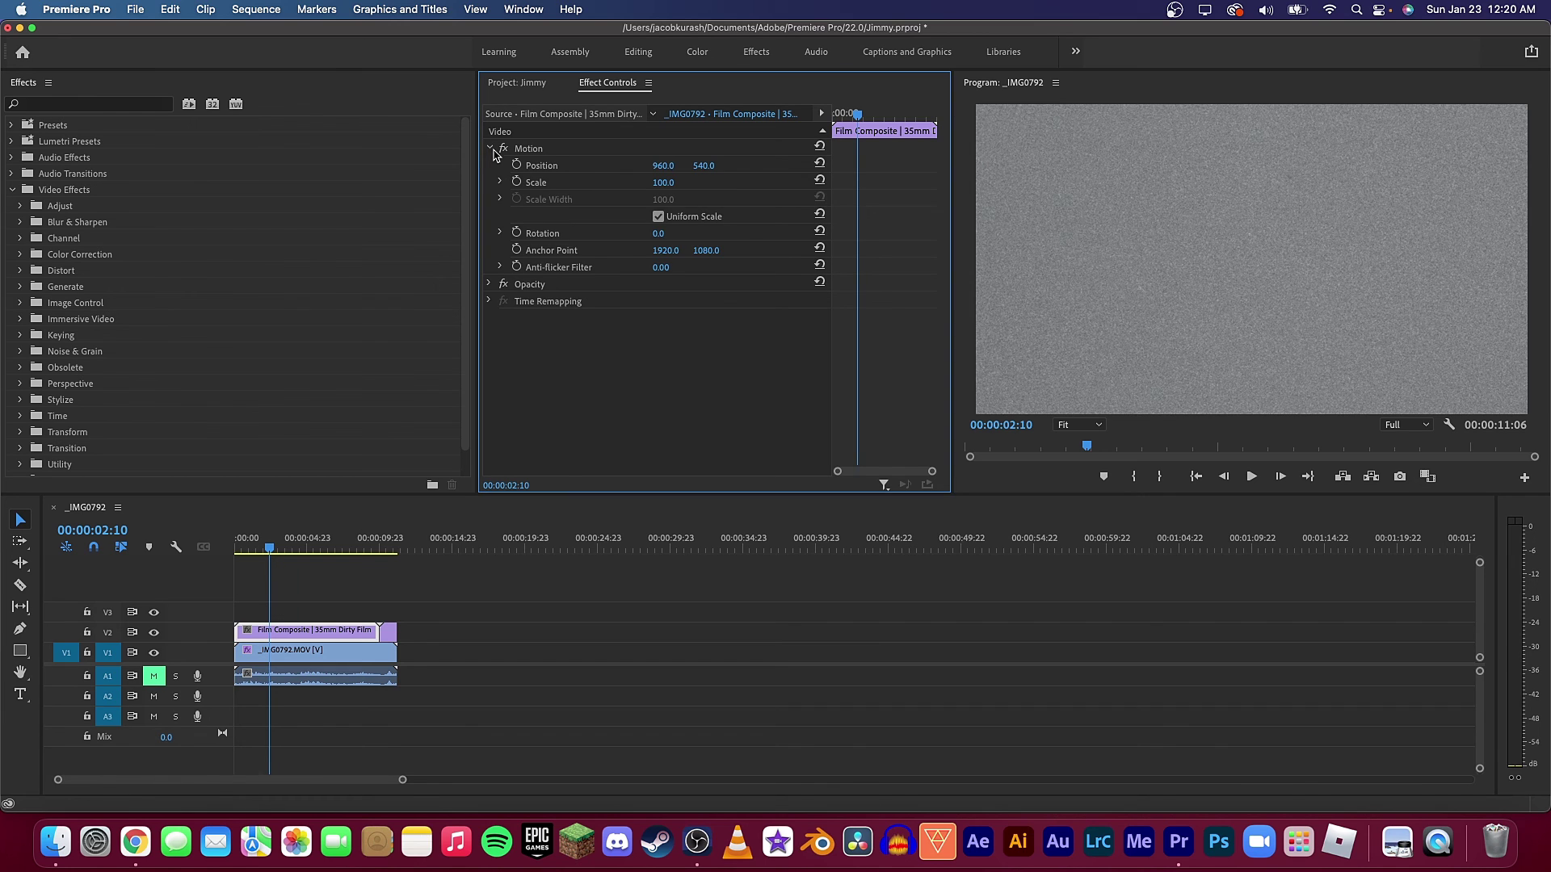
left_click(489, 149)
left_click(489, 166)
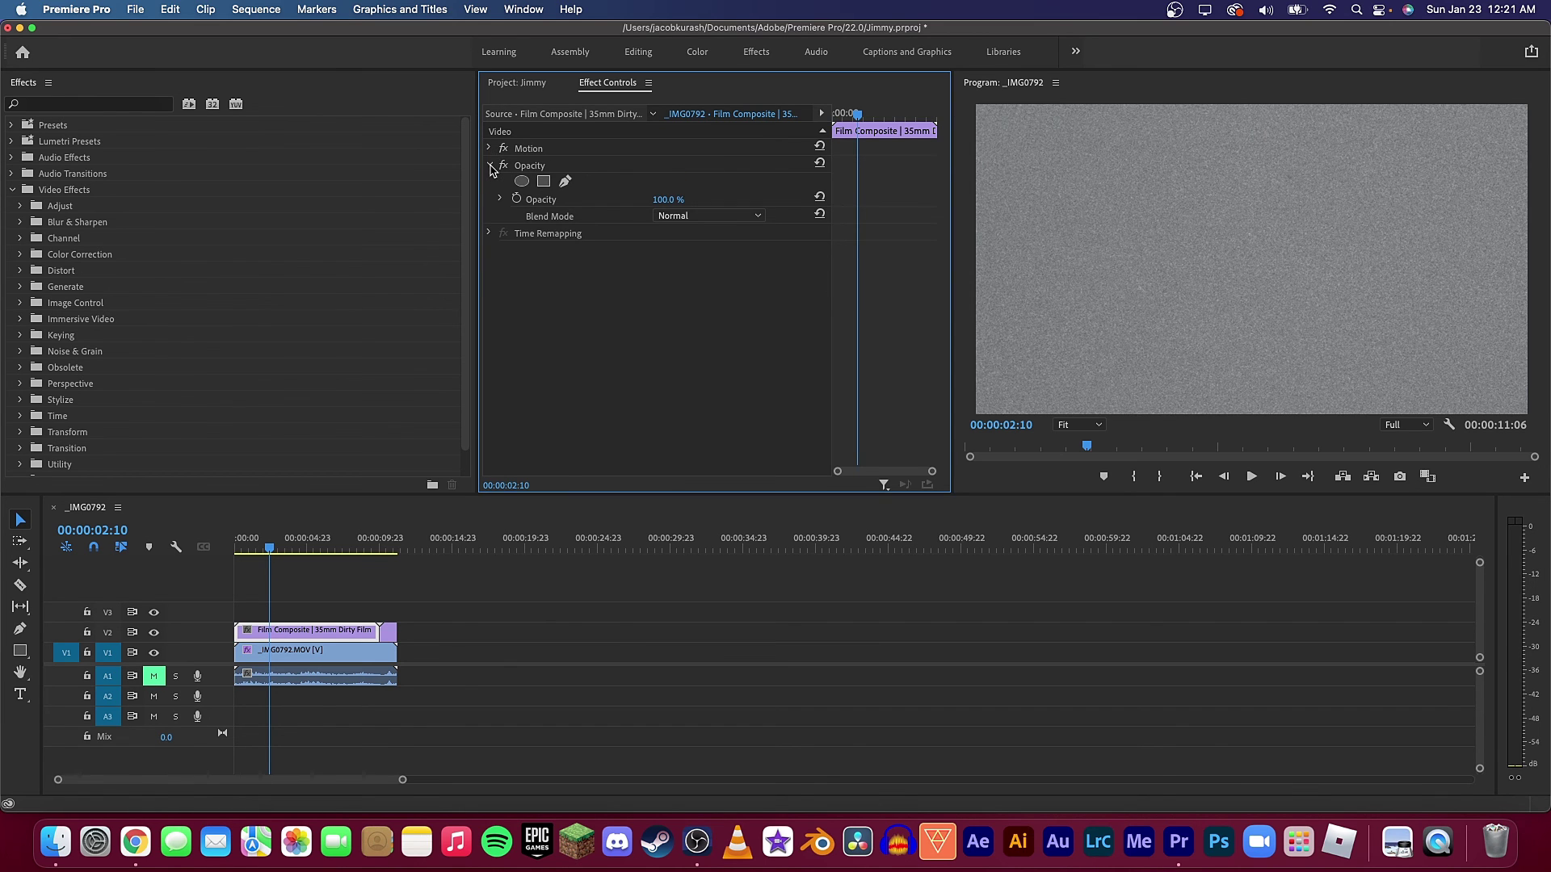
left_click(387, 637, "shift")
left_click(328, 632)
left_click(674, 216)
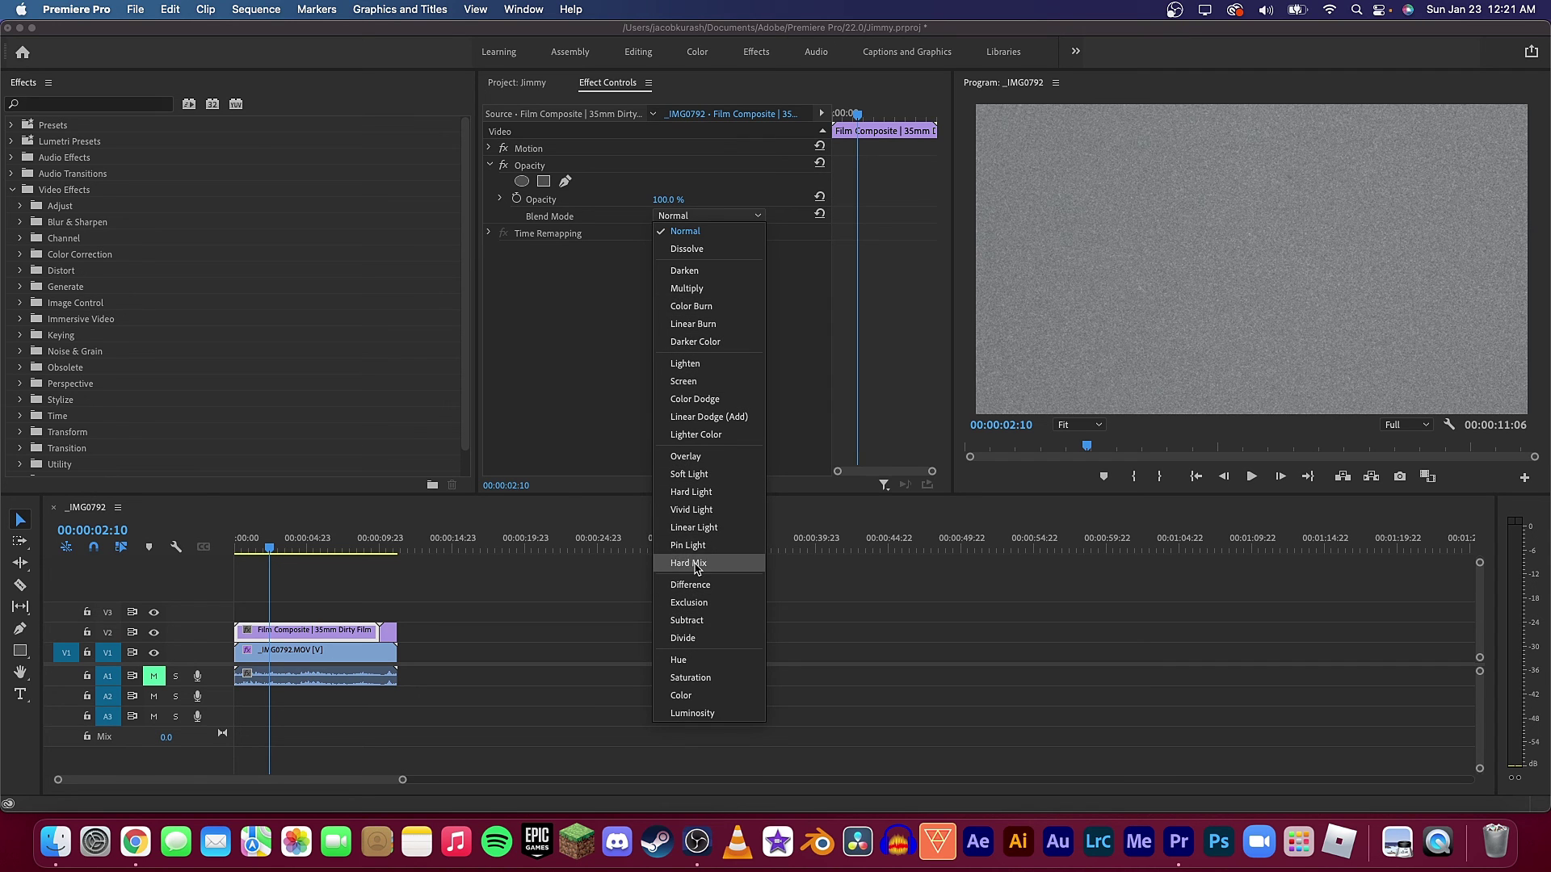
left_click(698, 457)
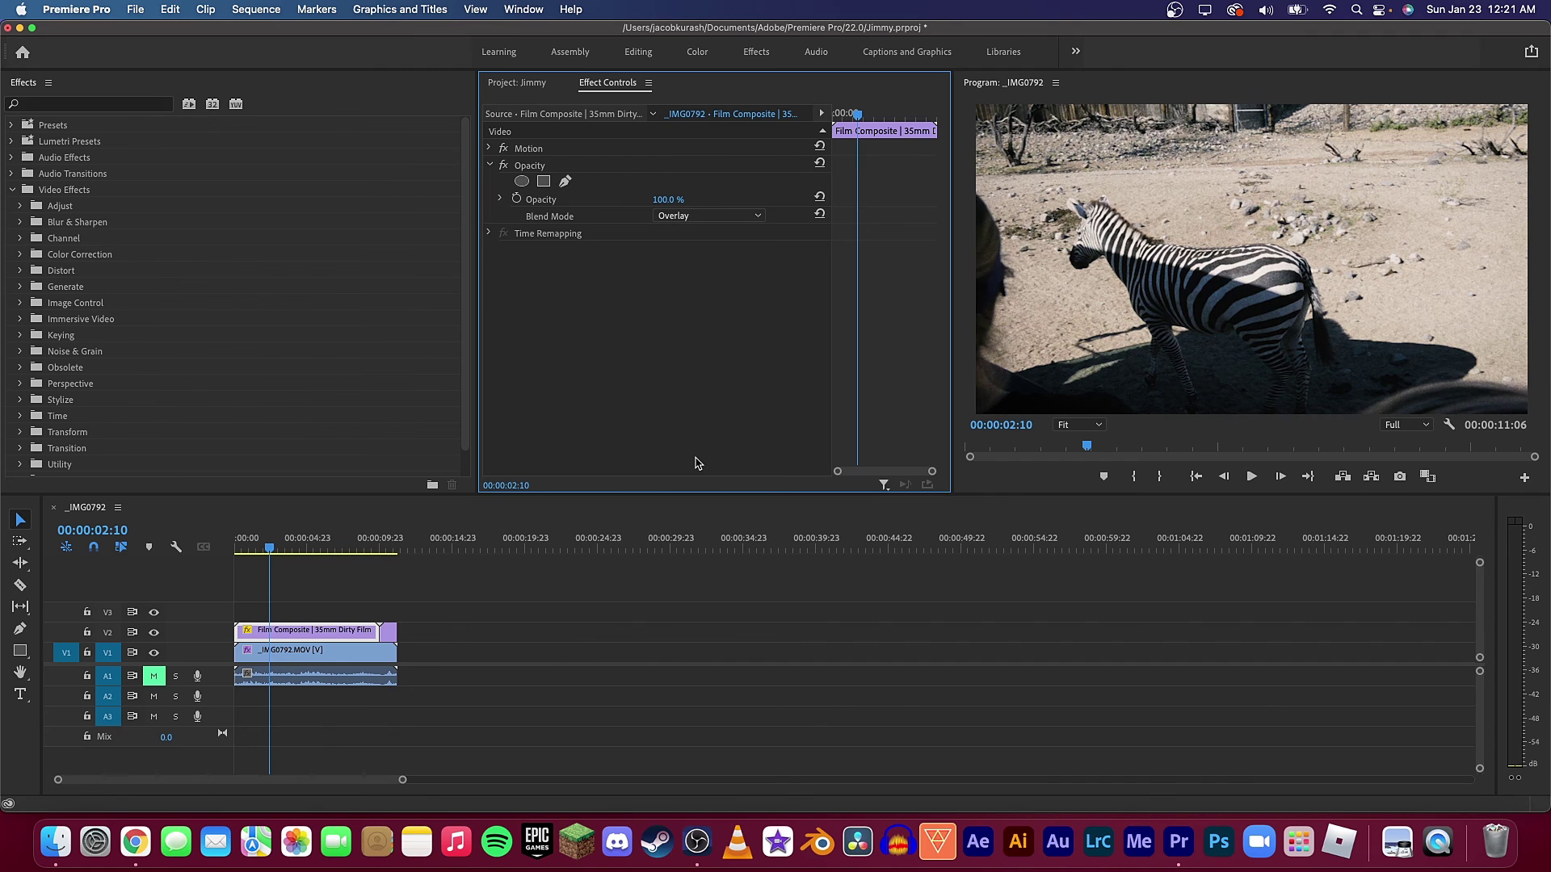
Set the blend mode of the short second Film Composite clip to Overlay as well.
left_click(388, 635)
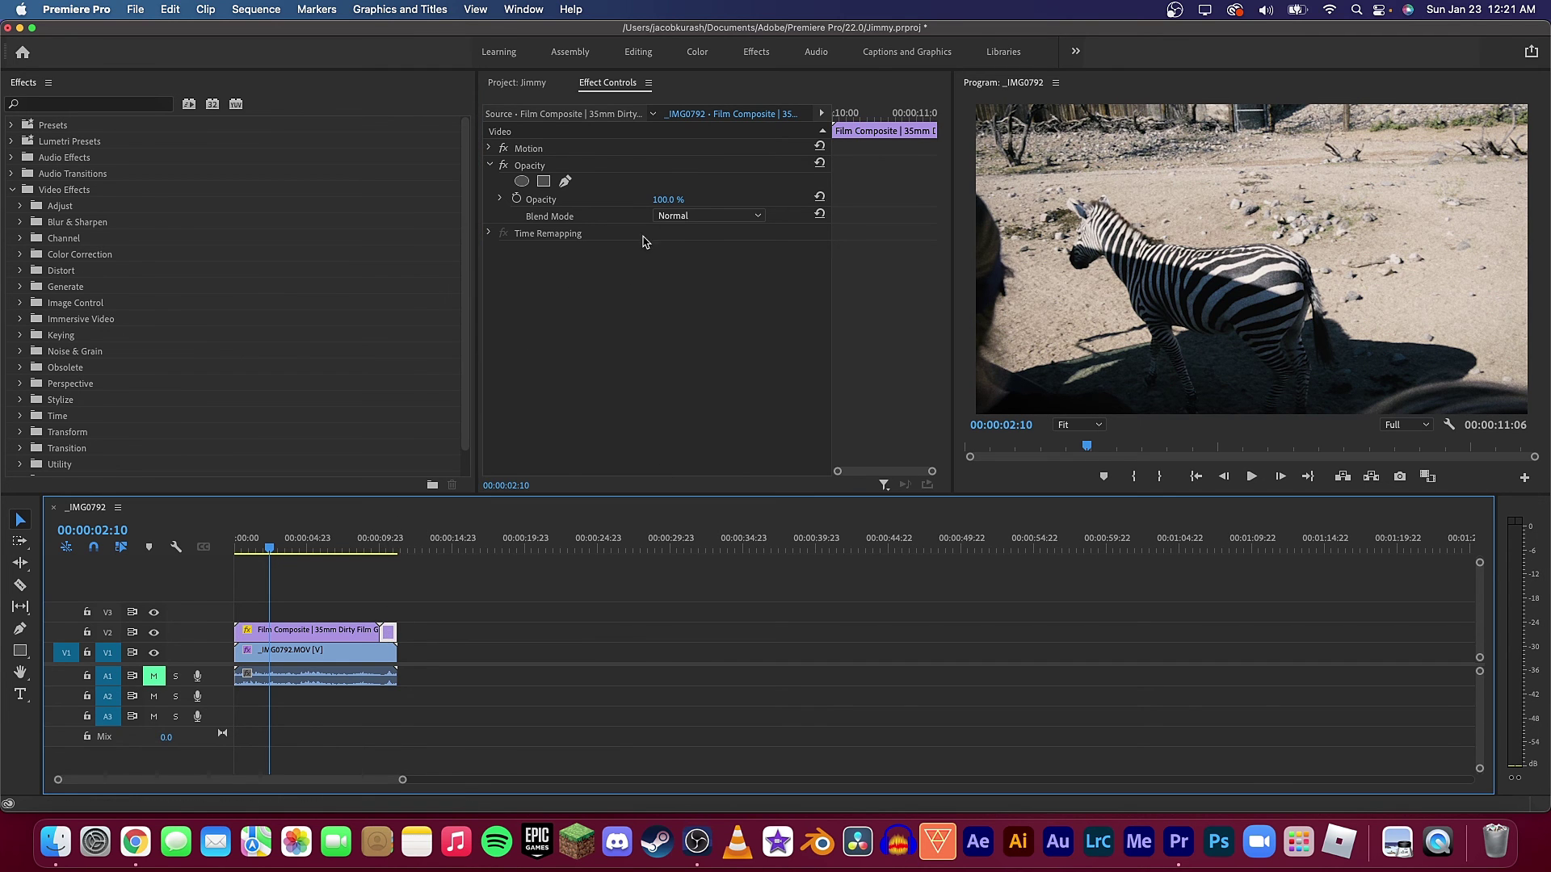
left_click(695, 216)
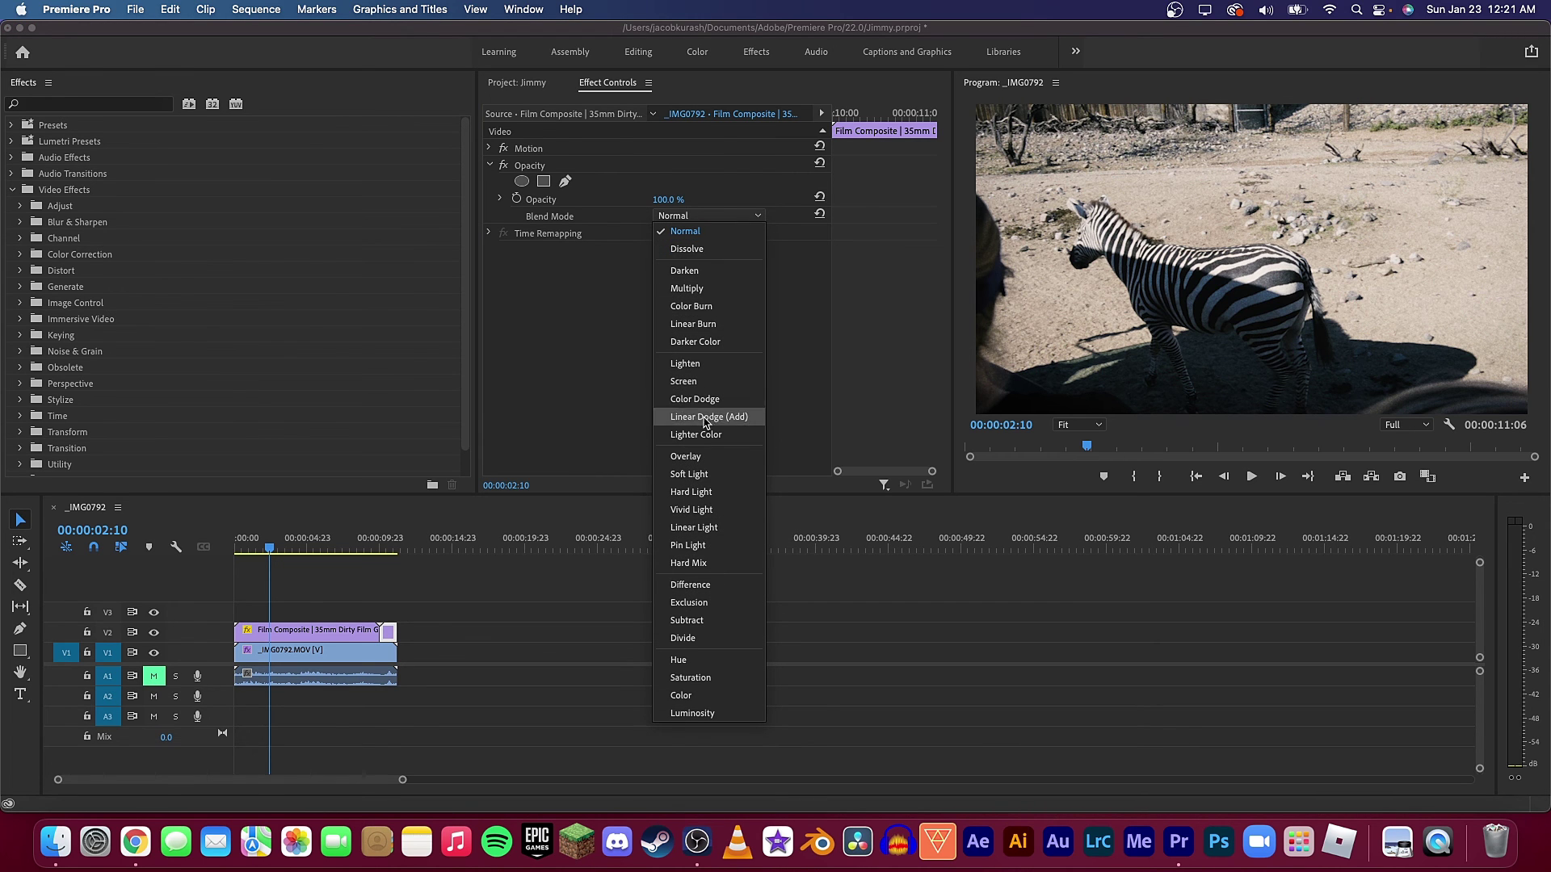
left_click(693, 458)
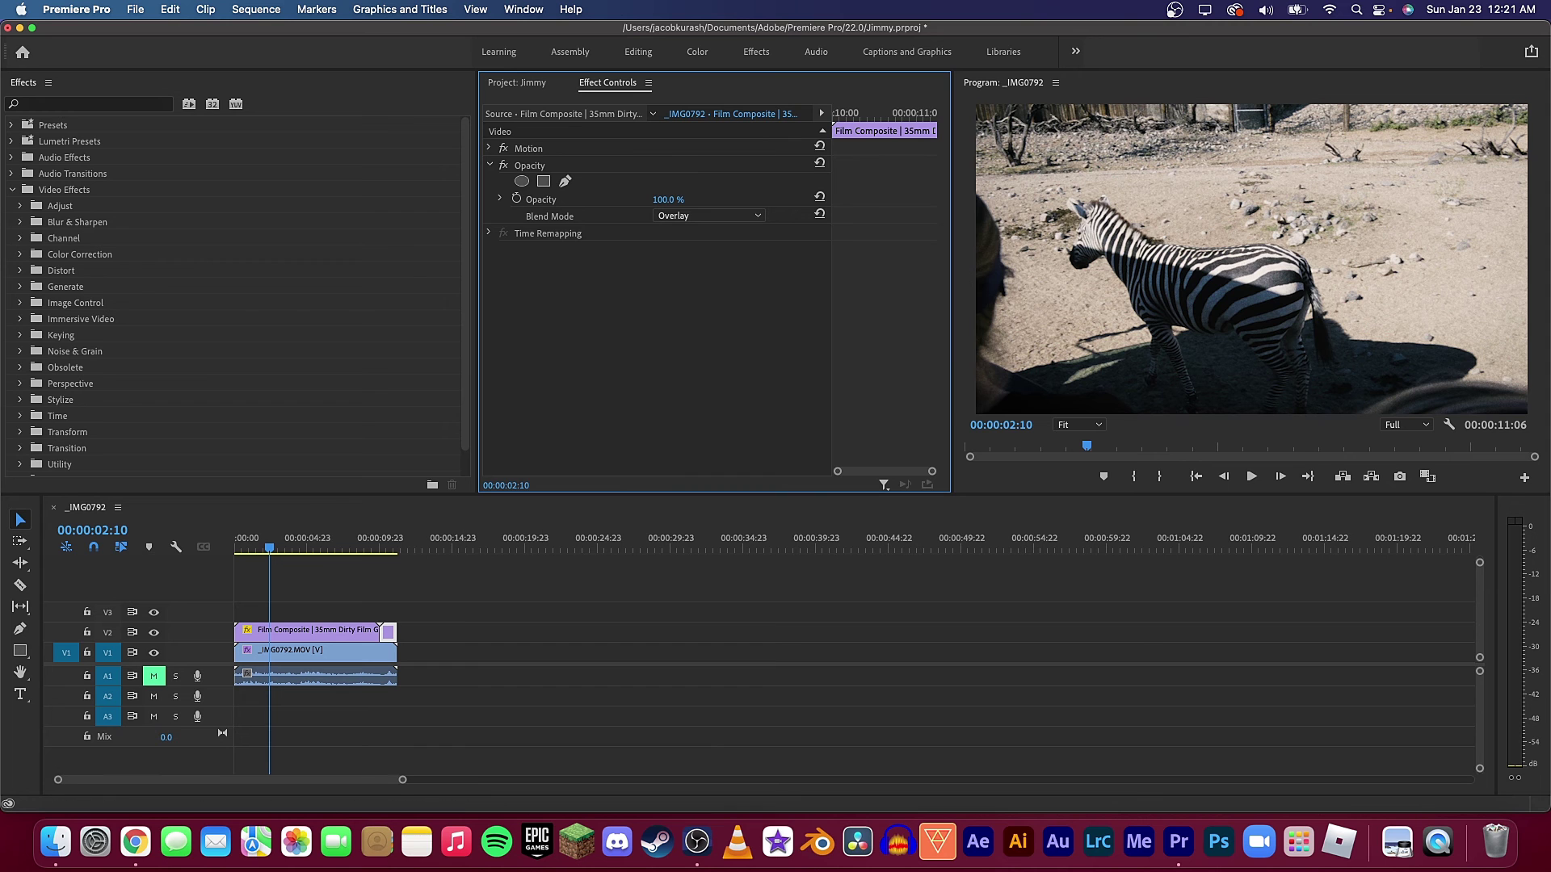
Play back the sequence to examine how the film grain overlay looks on the zebra footage.
scroll(1248, 276, "down", 4)
scroll(1248, 275, "up", 12)
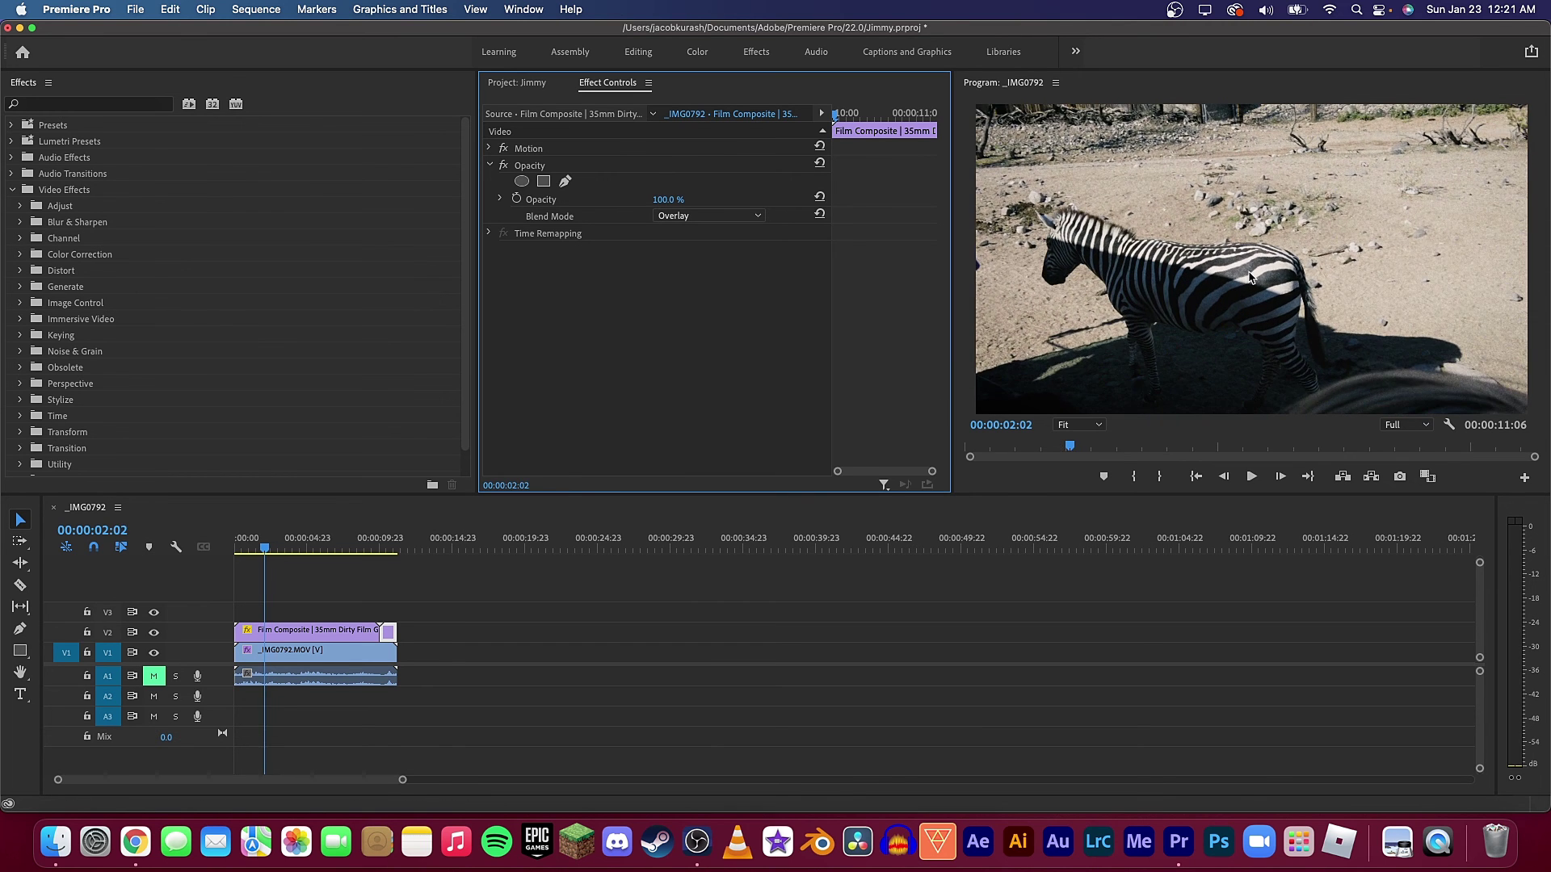
scroll(1251, 277, "down", 8)
left_click(1251, 476)
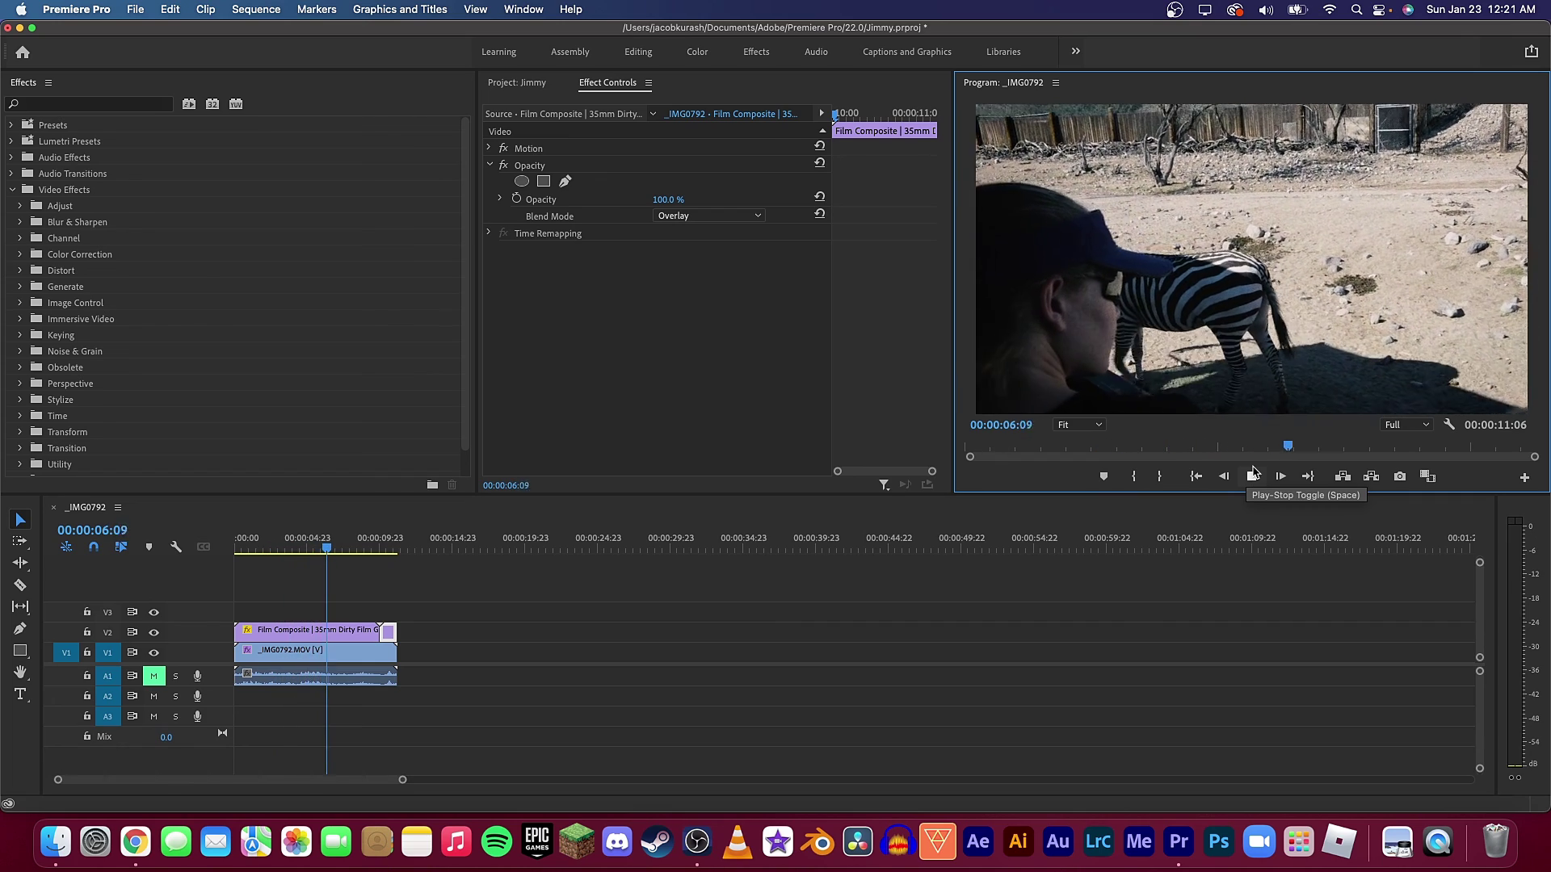
left_click(1252, 476)
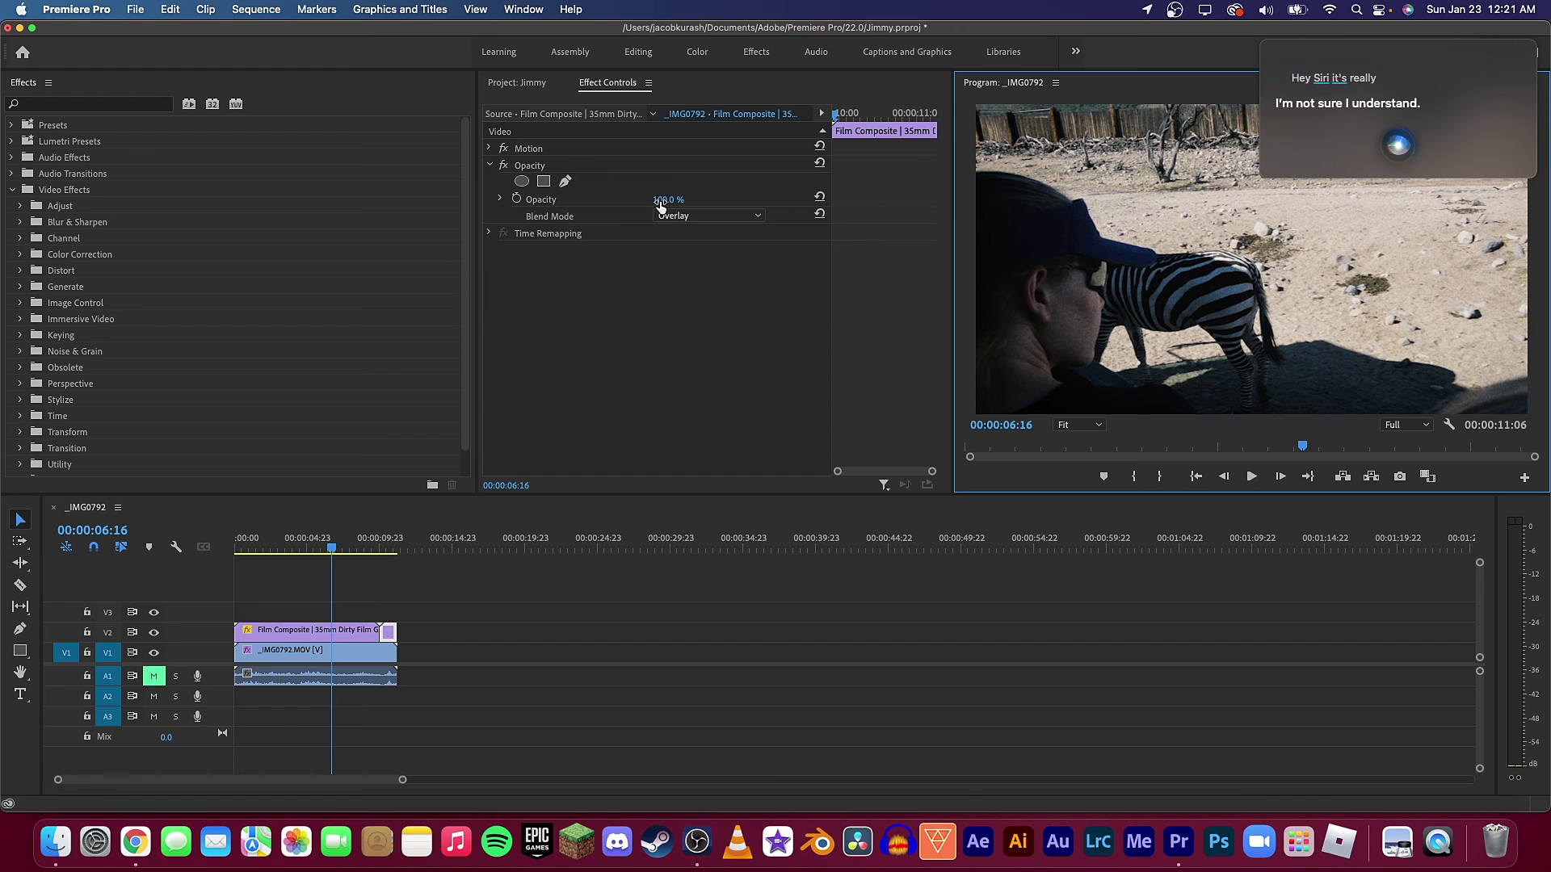
Set the opacity of the short end Film Composite clip to 99% and of the long first one to 58%.
left_click(731, 250)
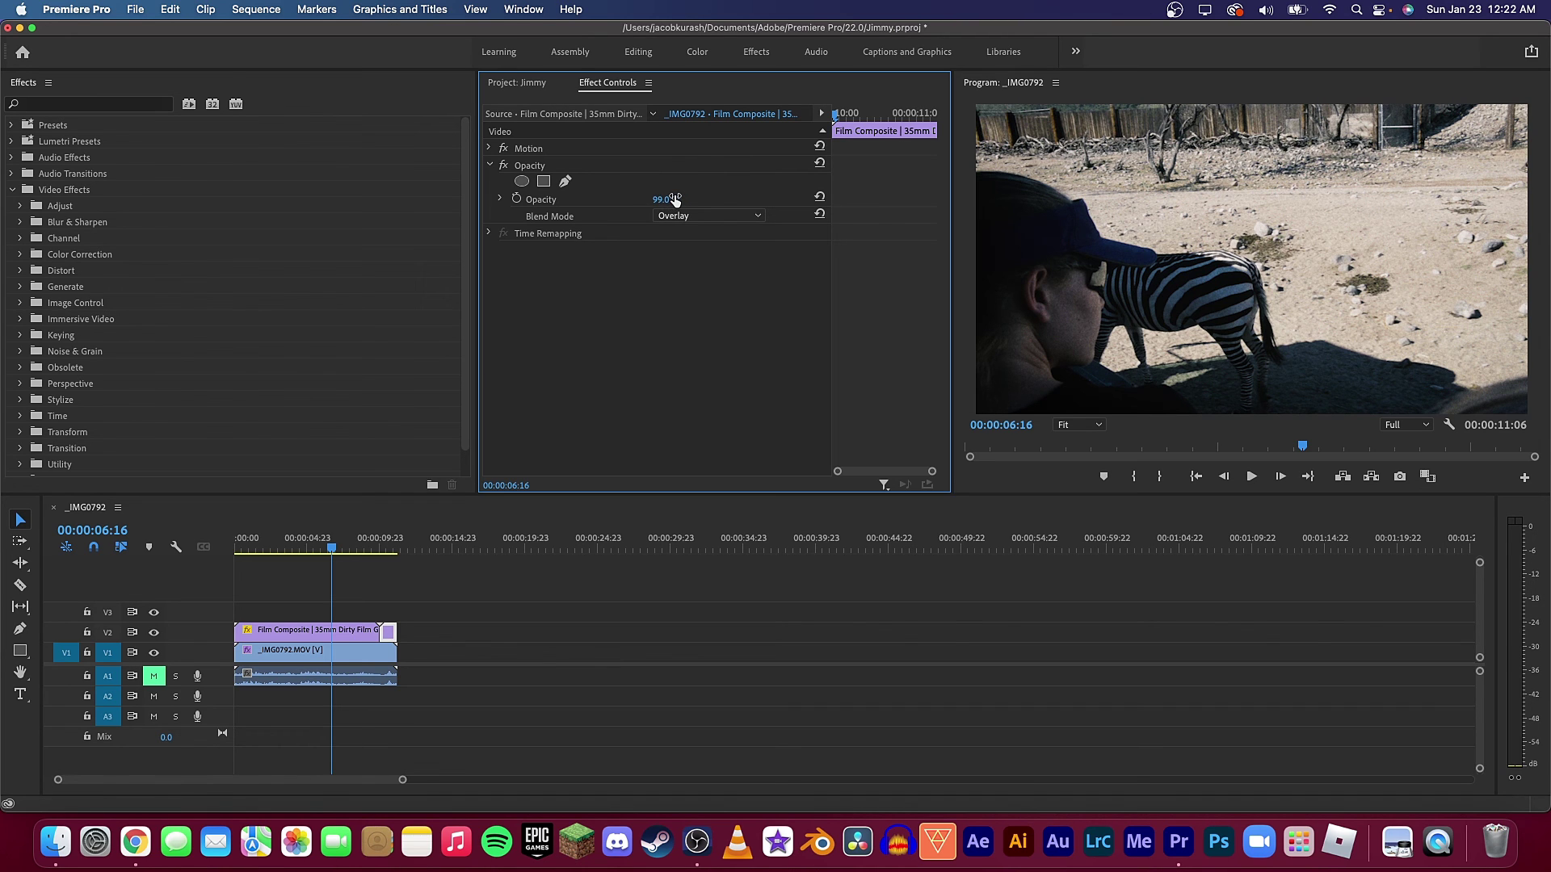
left_click(312, 549)
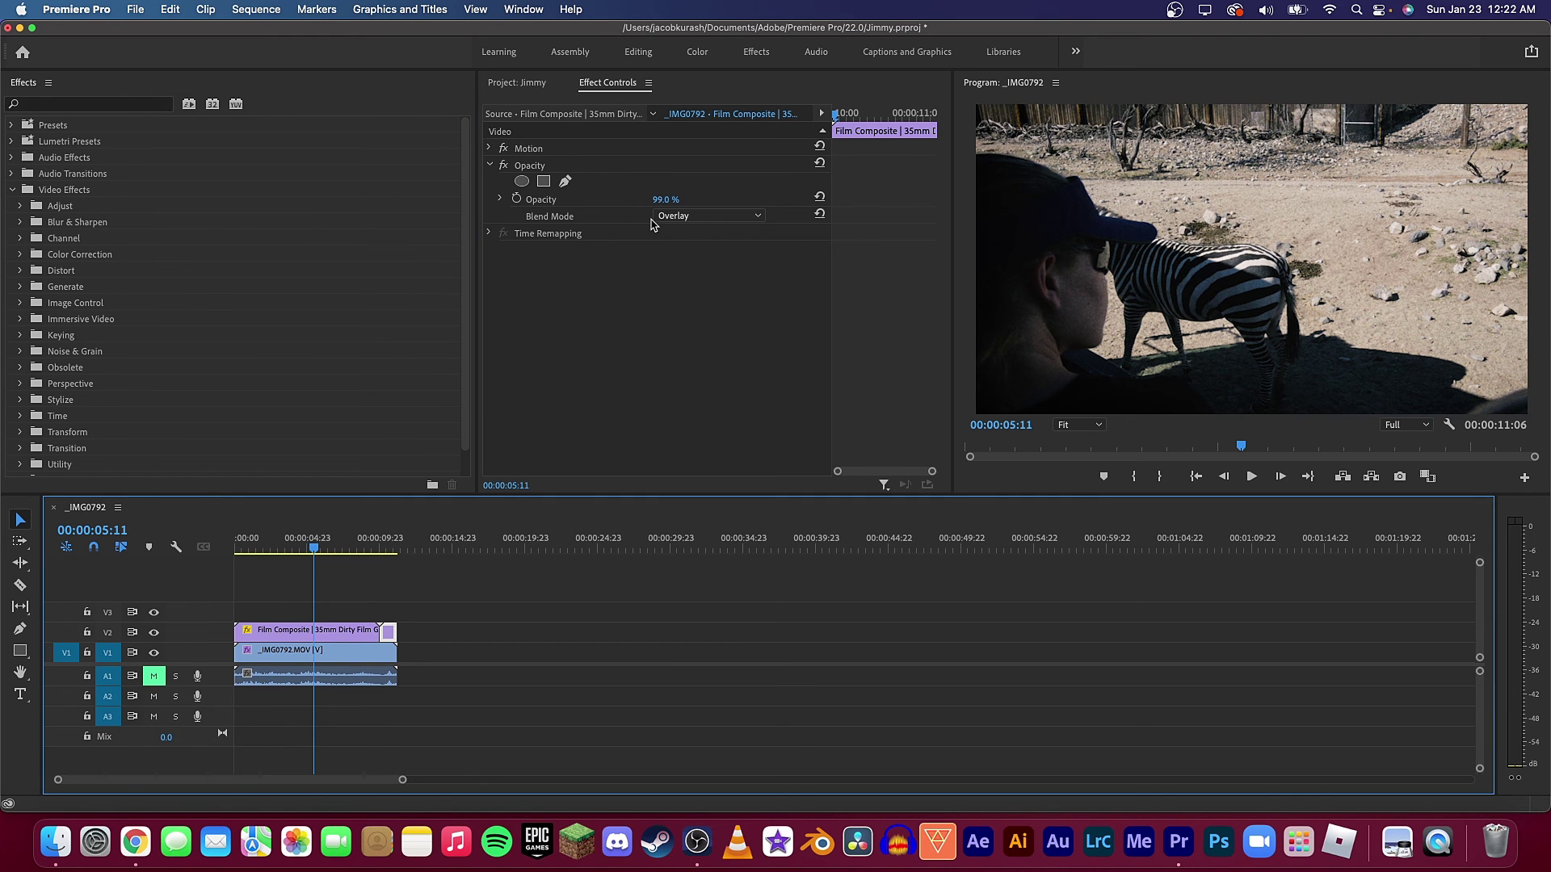
left_click(356, 632)
key("space")
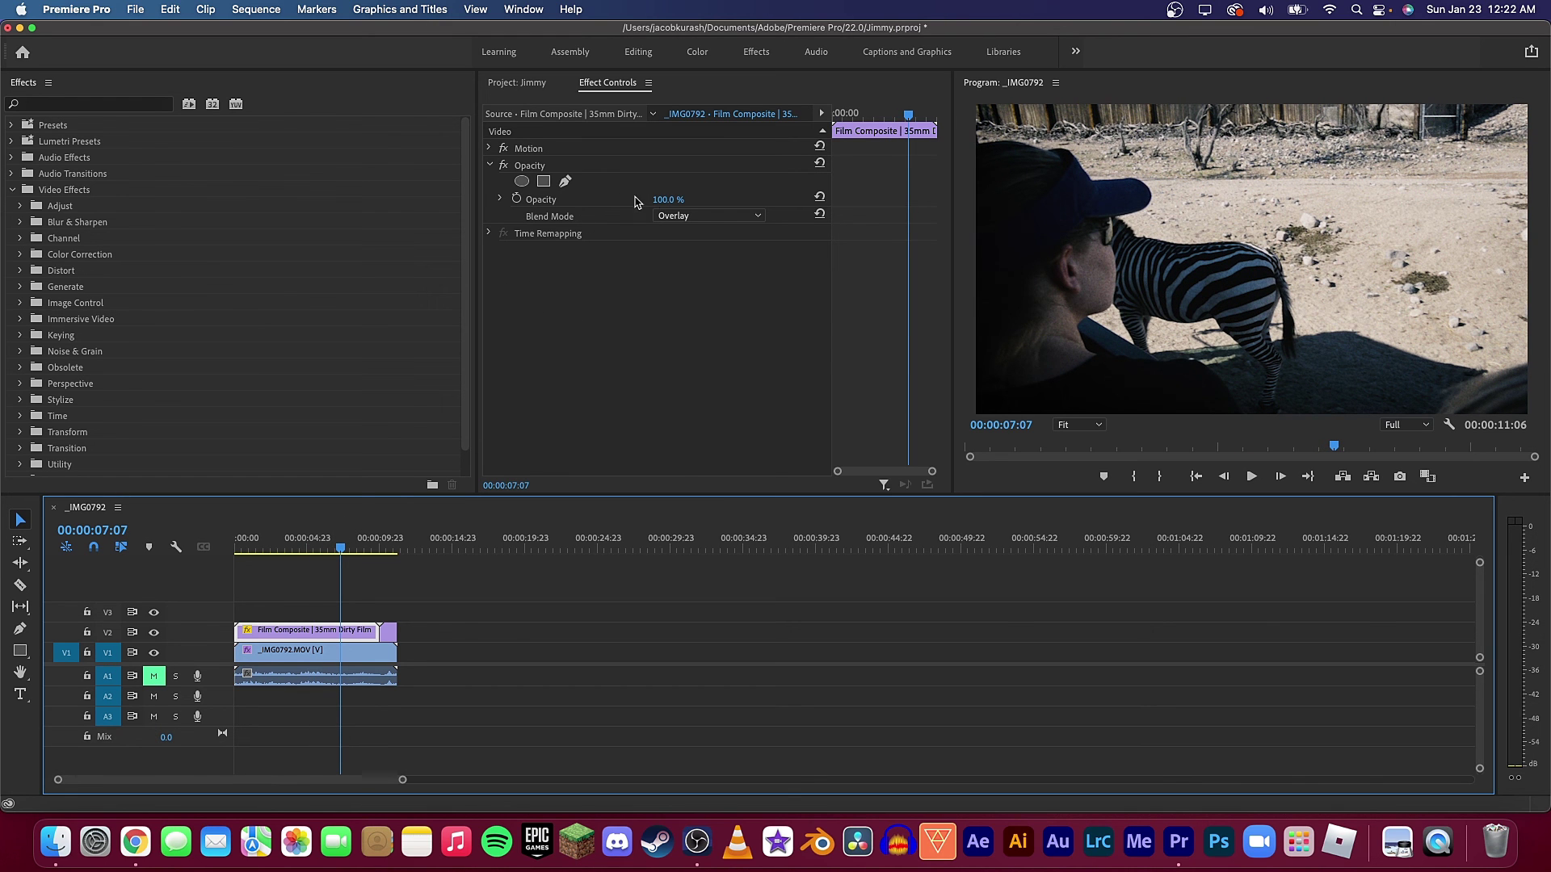
left_click_drag(668, 199, 646, 199)
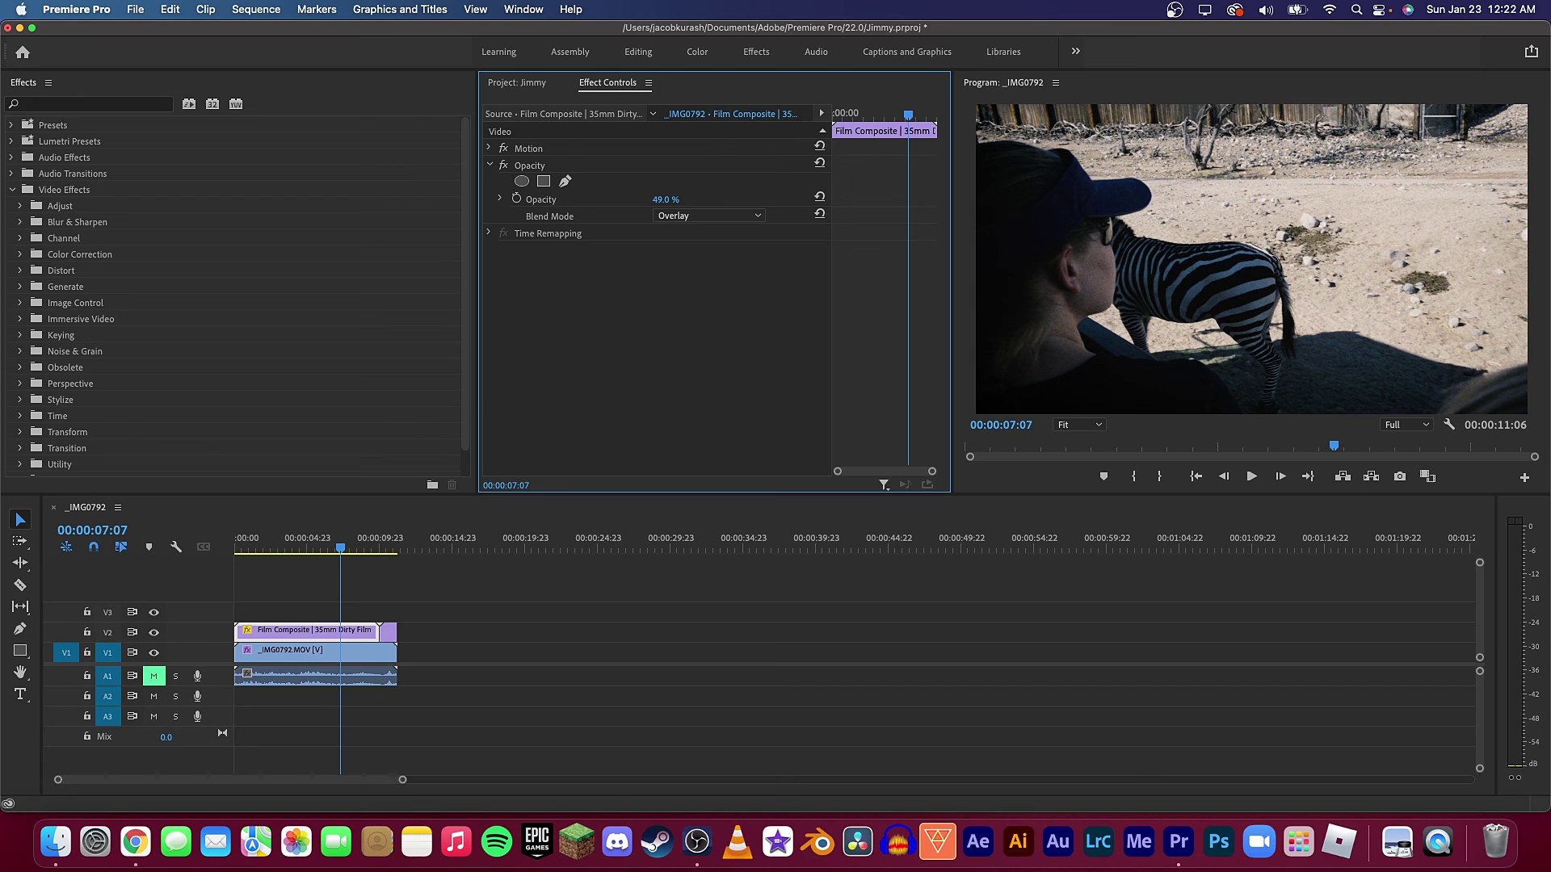
left_click(670, 198)
type("58")
key("Return")
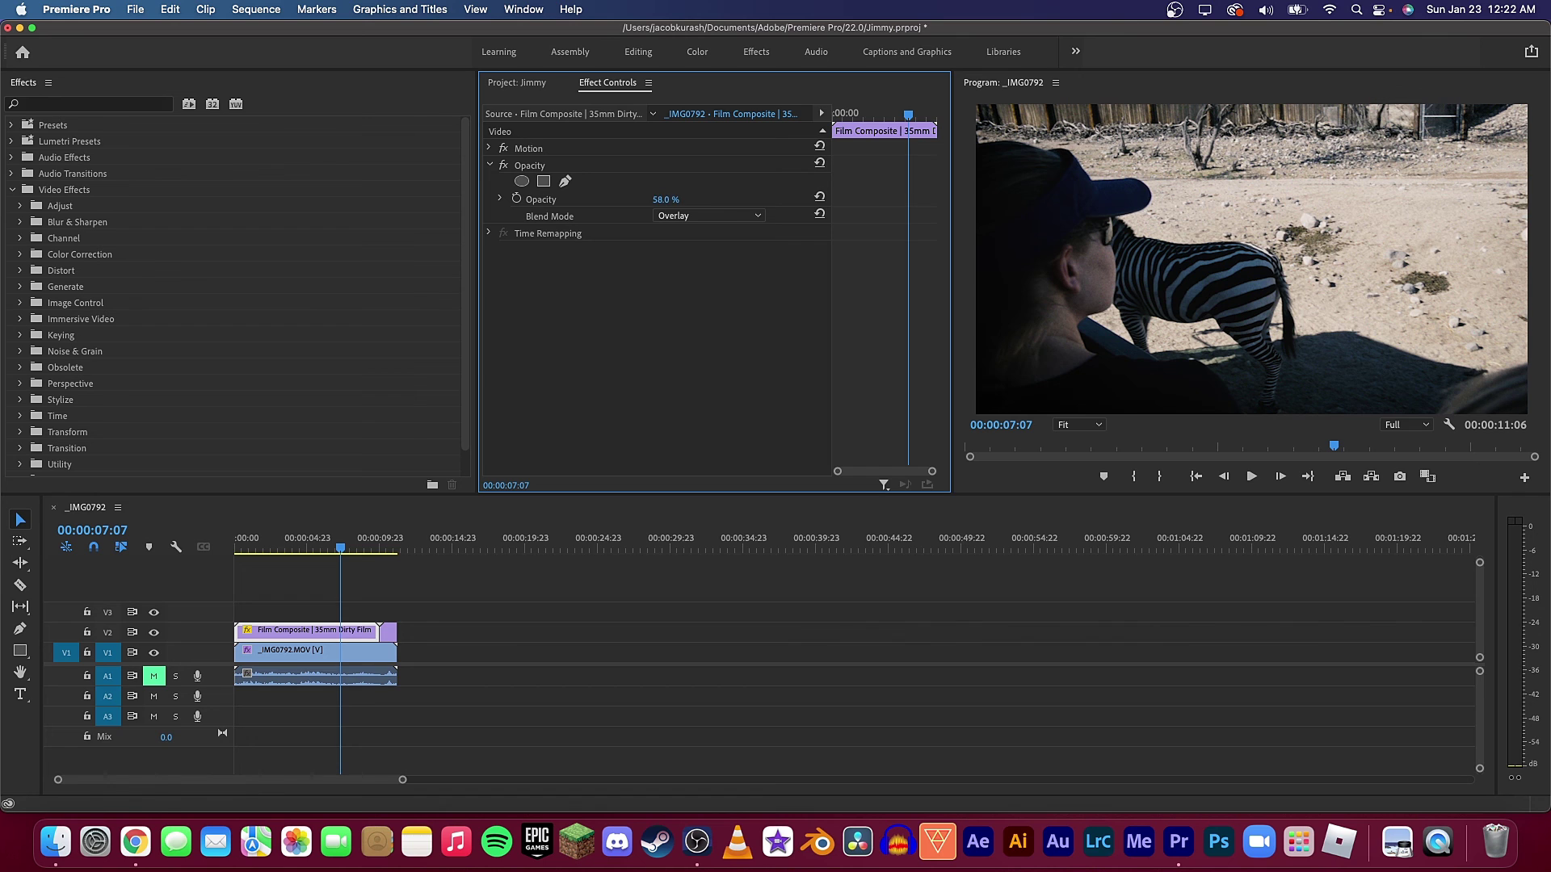
Set the opacity of the short end Film Composite clip to 58% and play the sequence through to its end.
left_click(386, 632)
left_click(384, 632)
left_click(674, 198)
type("5")
key("Return")
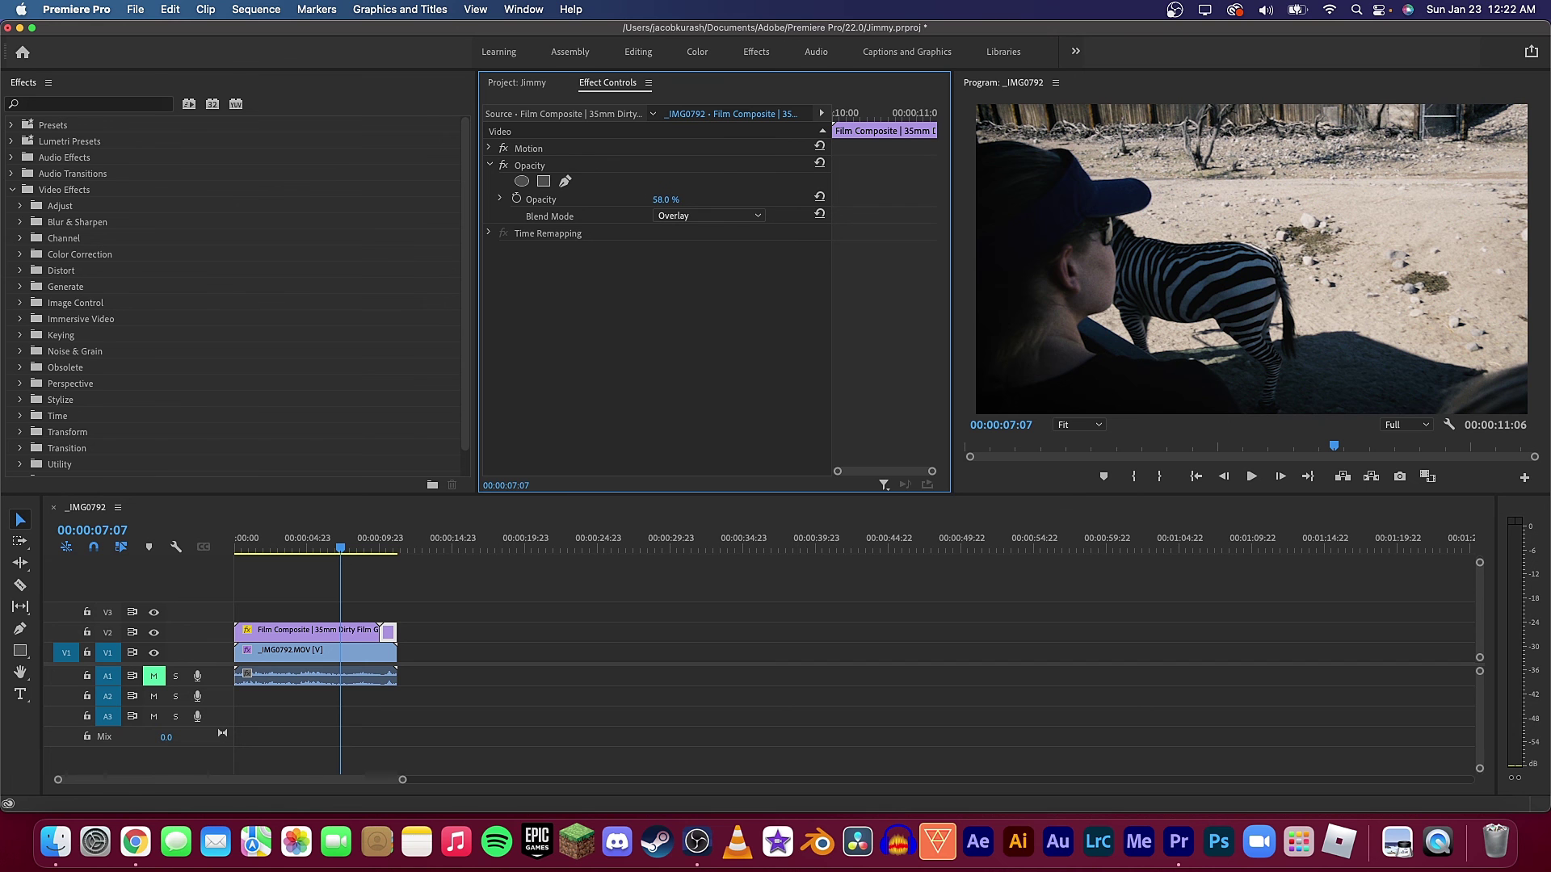
left_click(1251, 477)
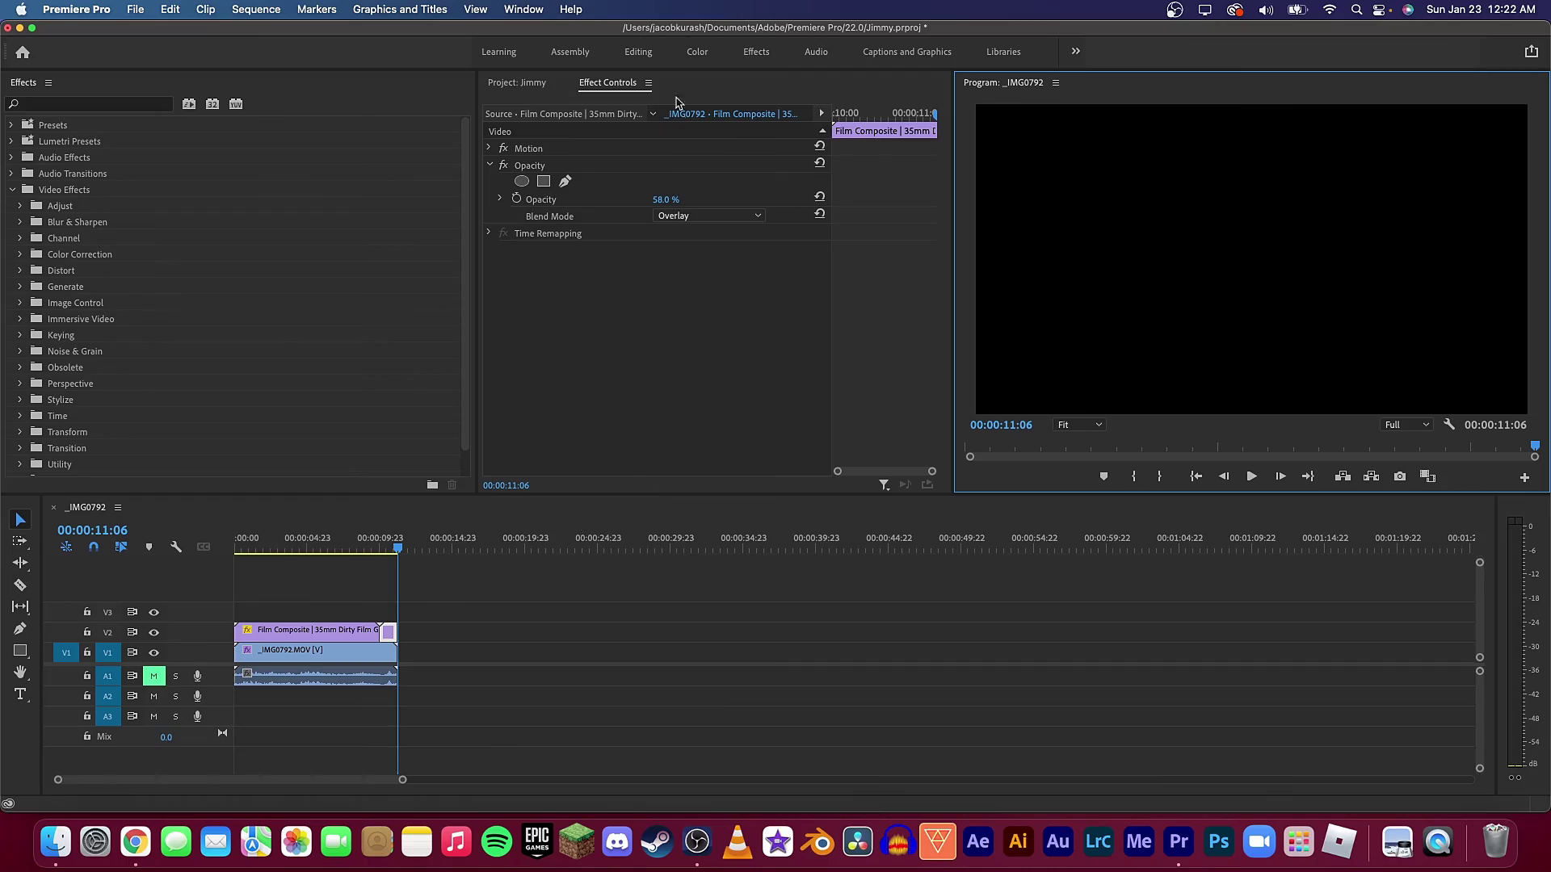
Rename the _IMG0792 sequence in the project as Premiere Pro.
left_click(517, 82)
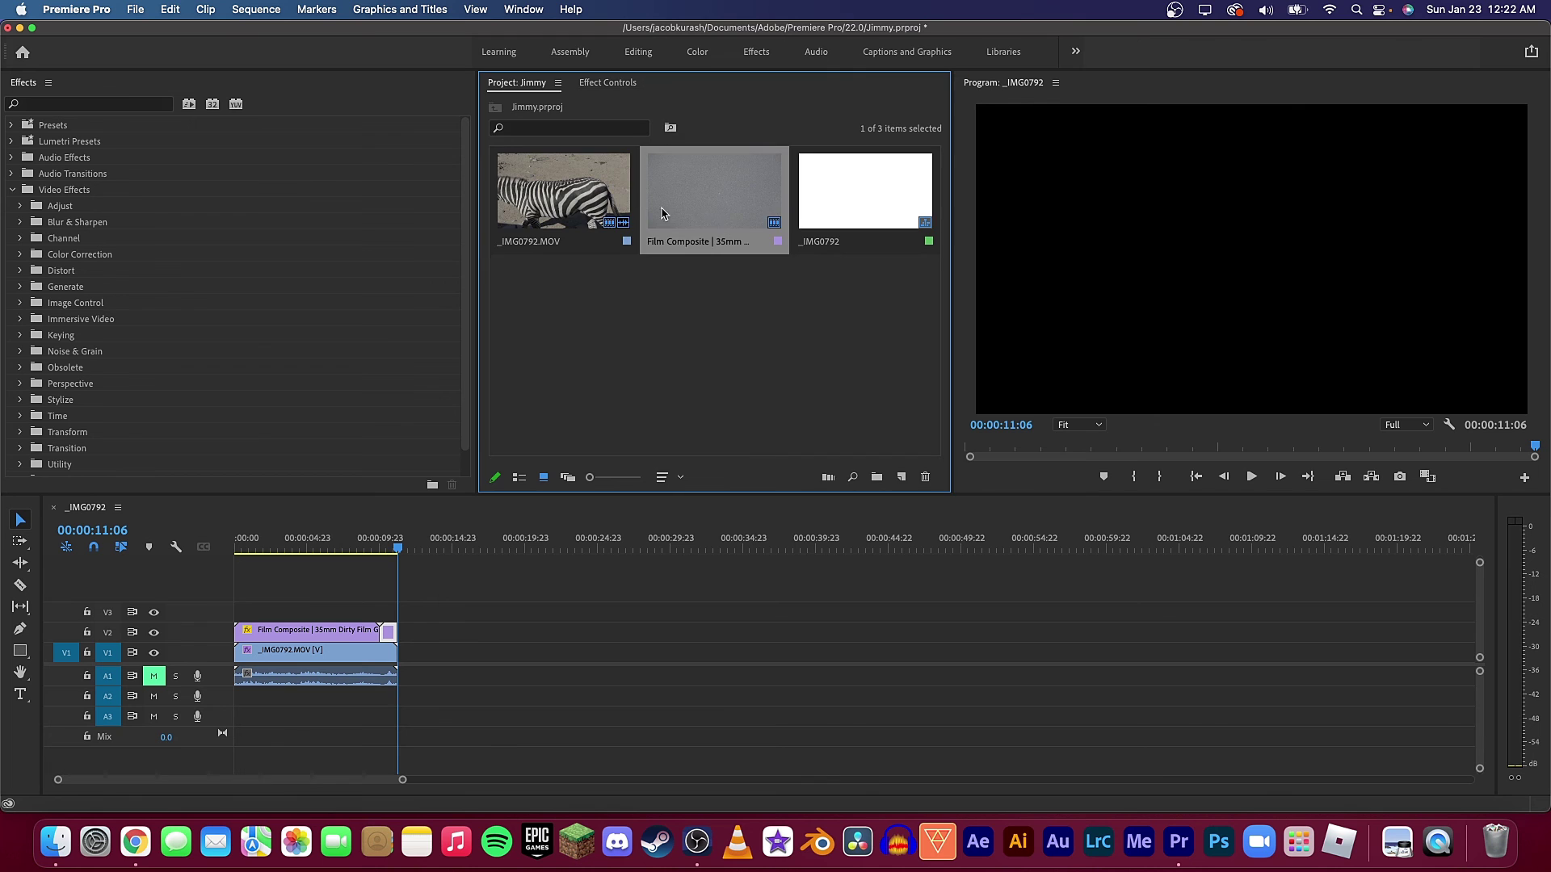
right_click(846, 180)
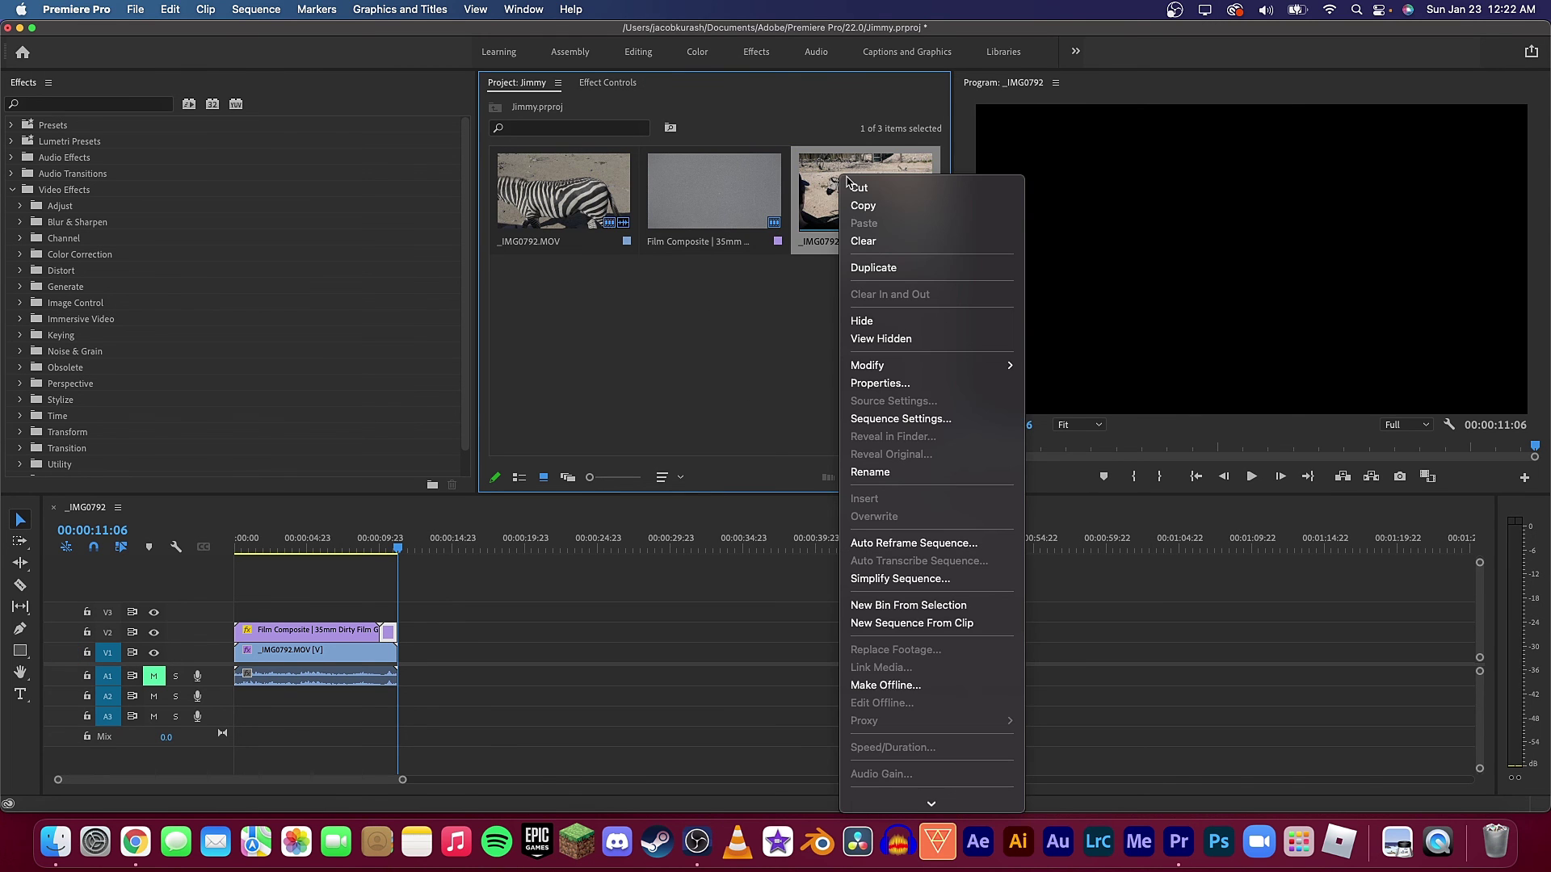
left_click(768, 361)
right_click(806, 204)
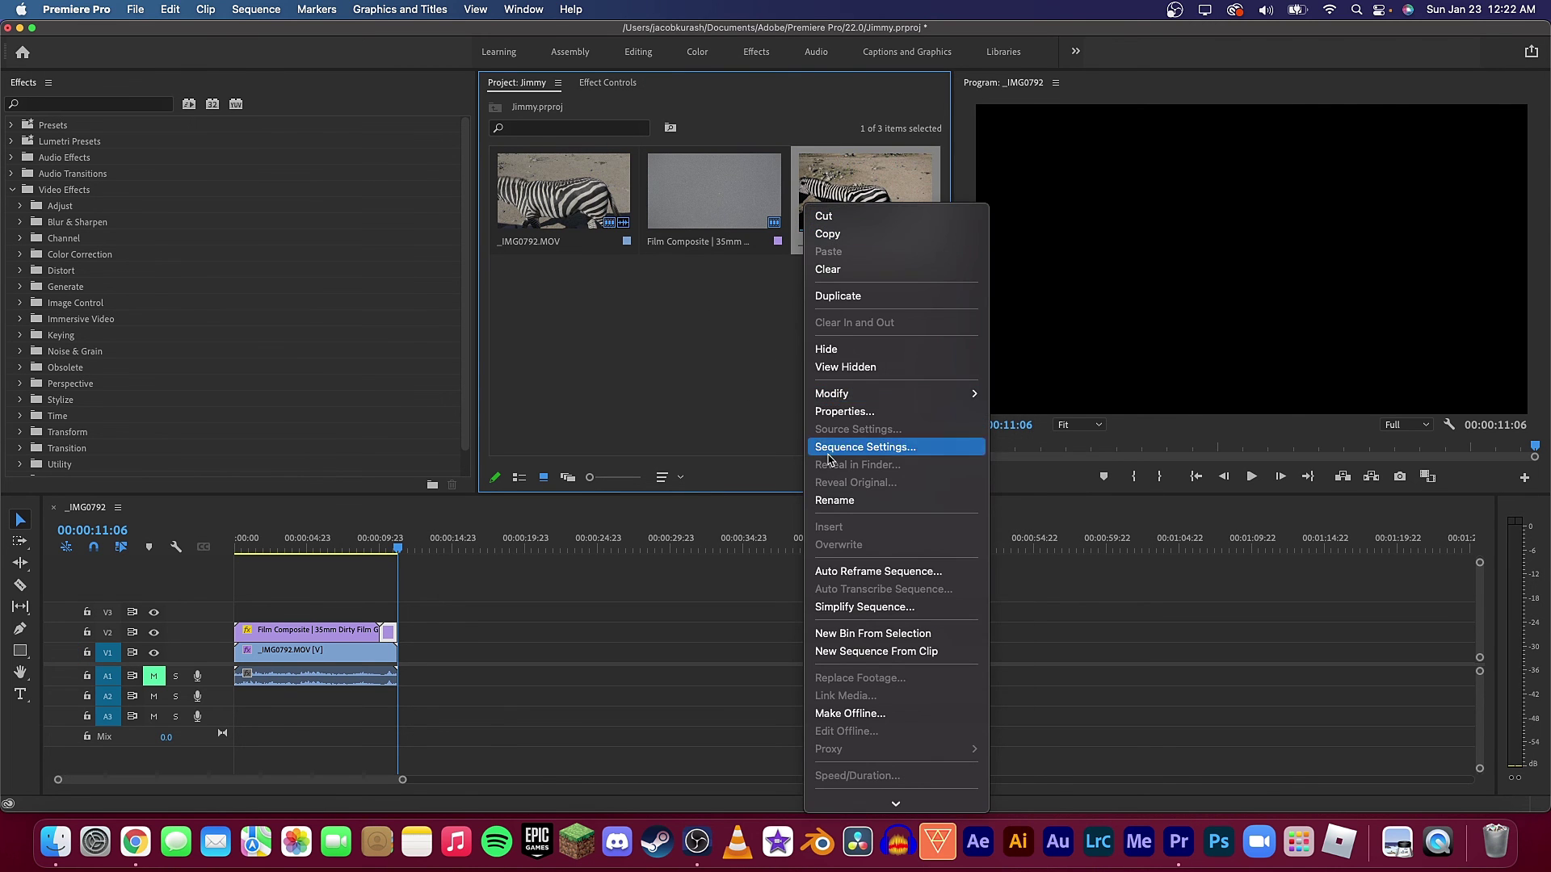
left_click(839, 500)
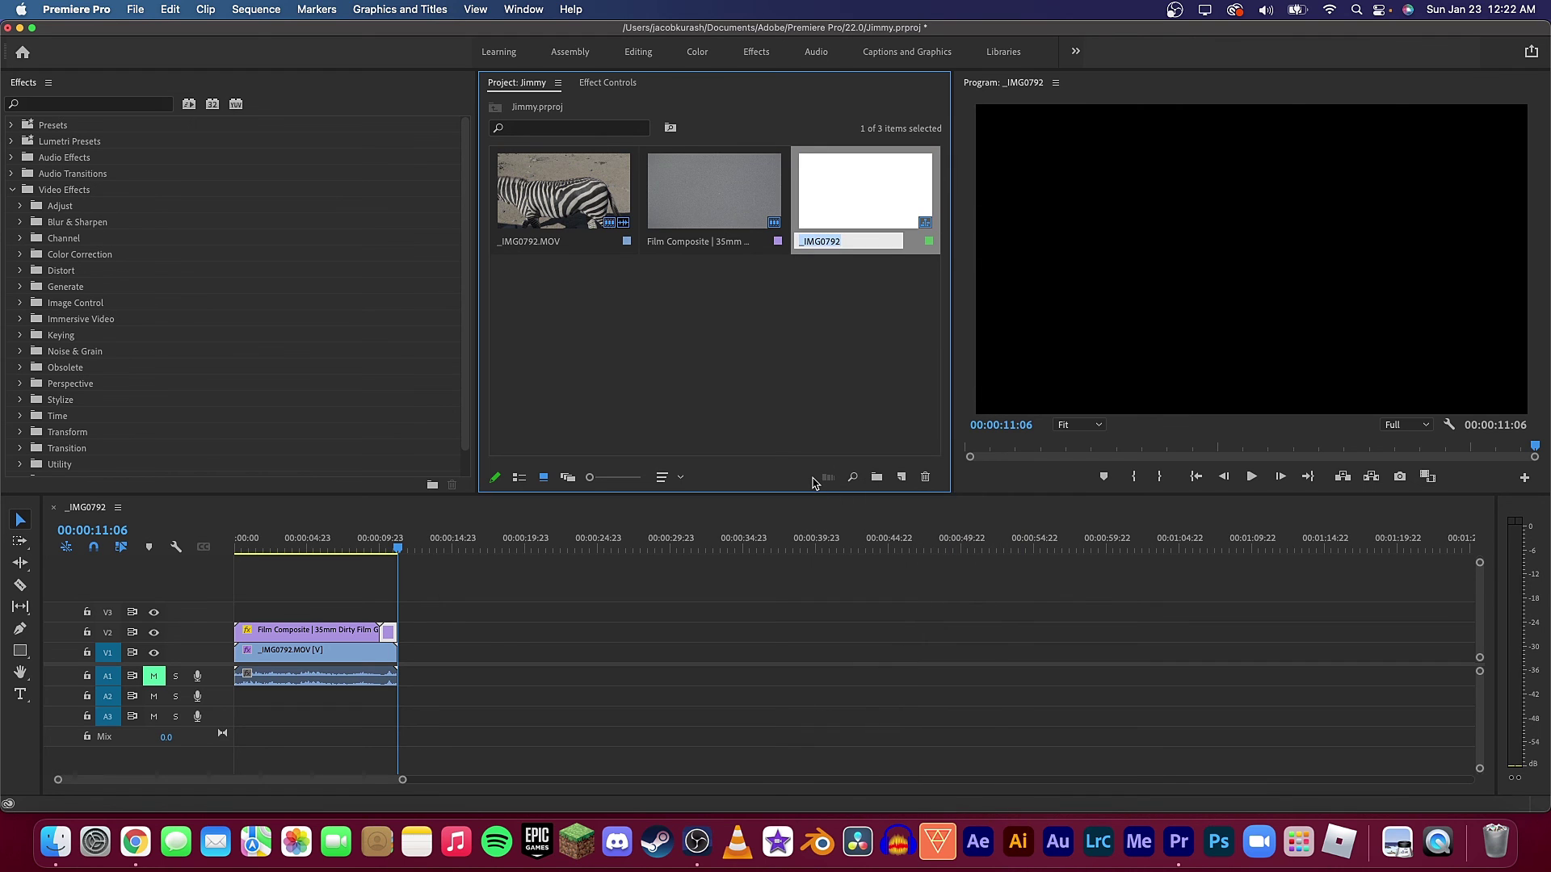
type("Premiere P")
key("Return")
Open the media export settings for the renamed sequence and choose the 40bps Cine 24 preset.
right_click(847, 211)
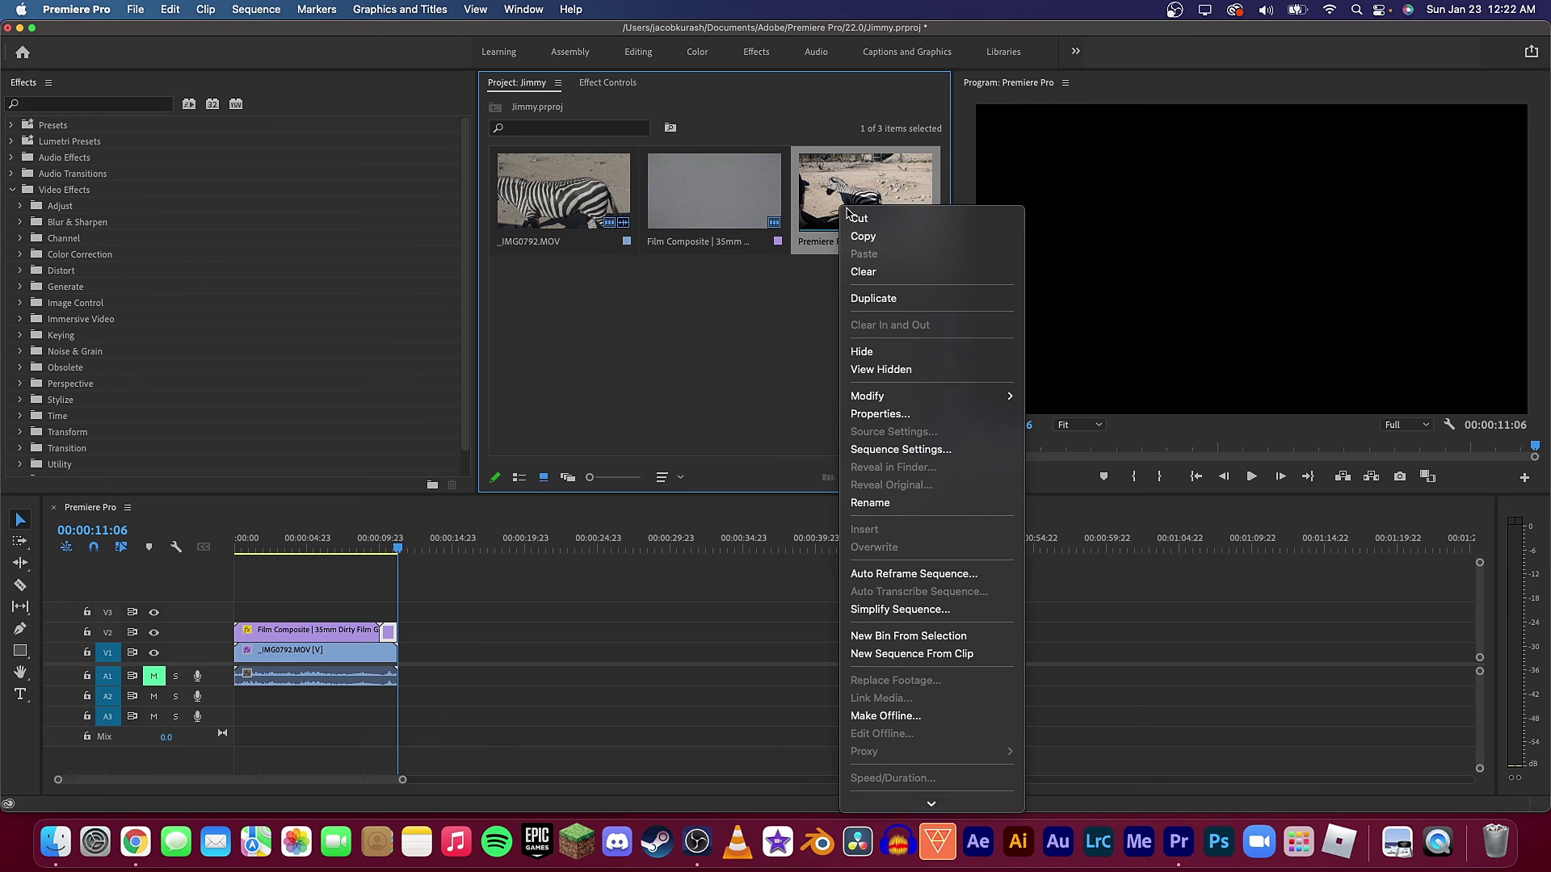
scroll(905, 711, "down", 5)
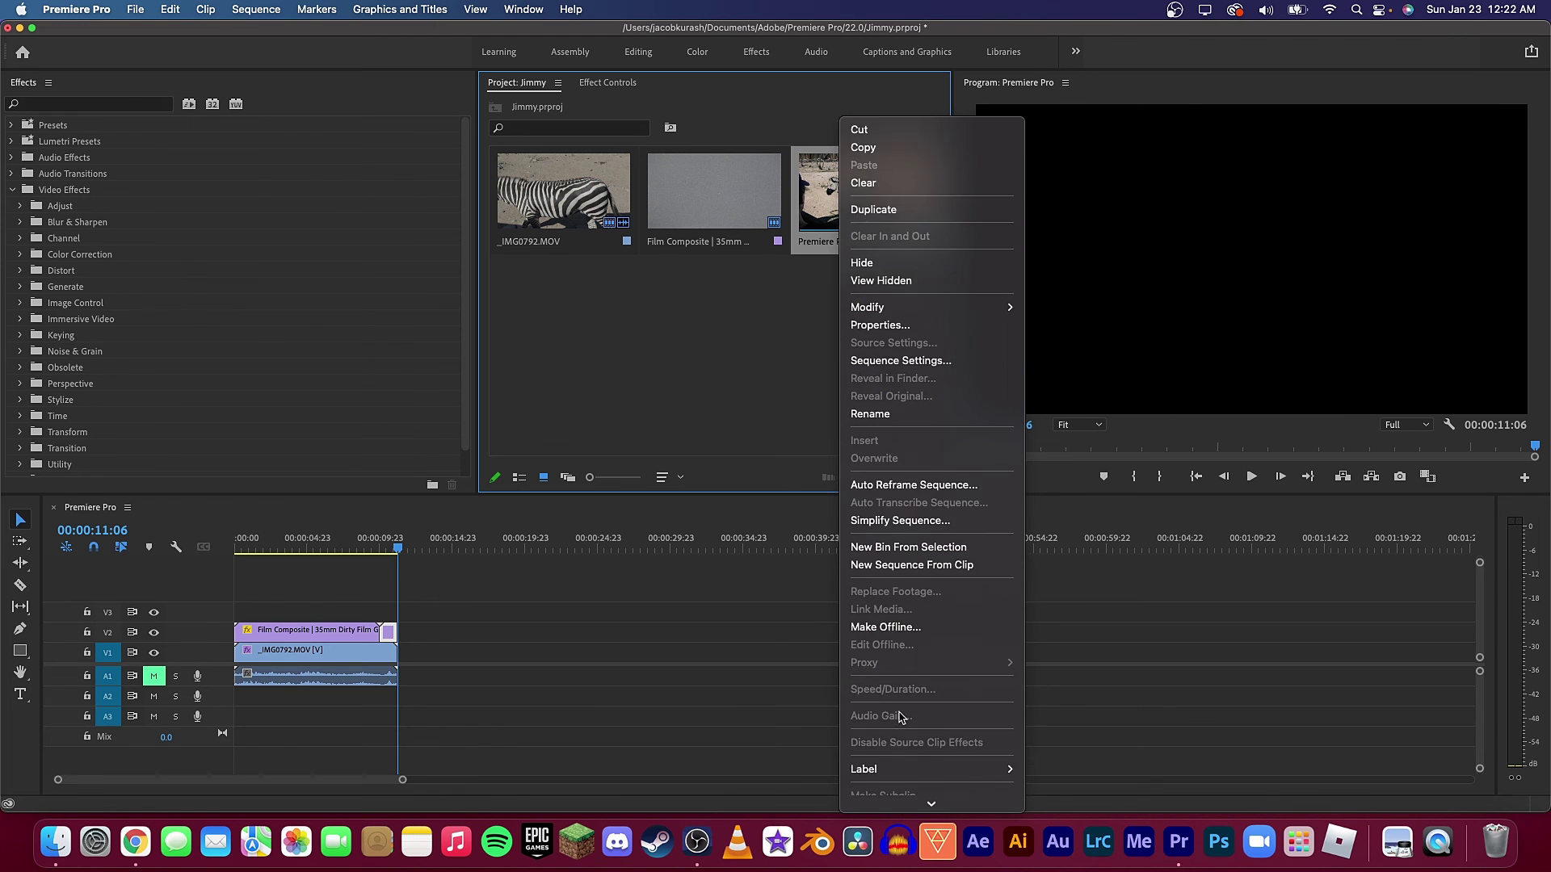
scroll(904, 712, "down", 3)
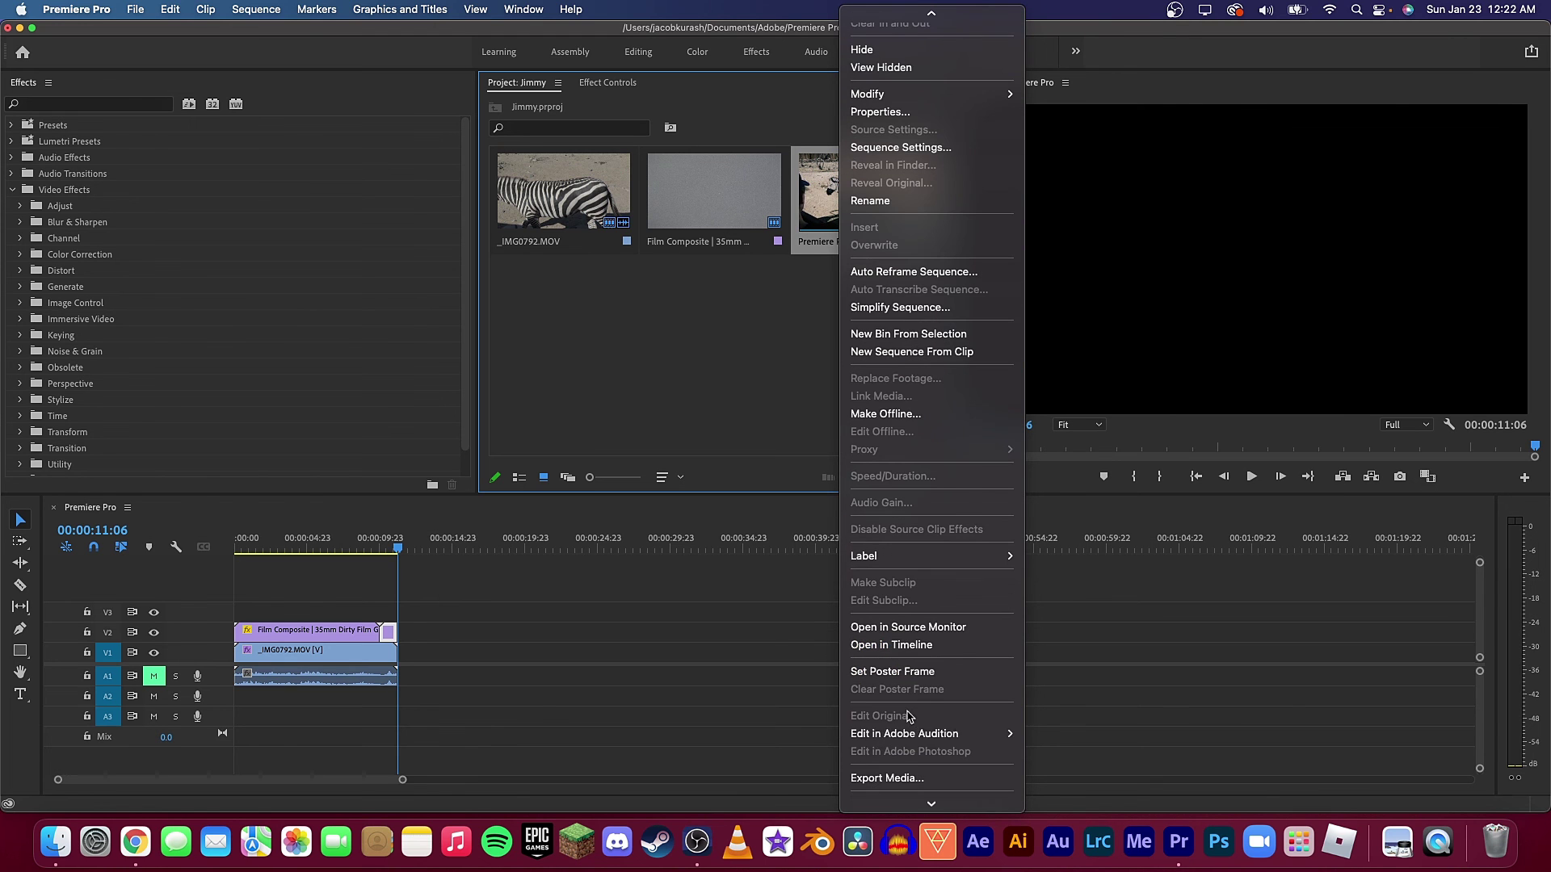
left_click(907, 779)
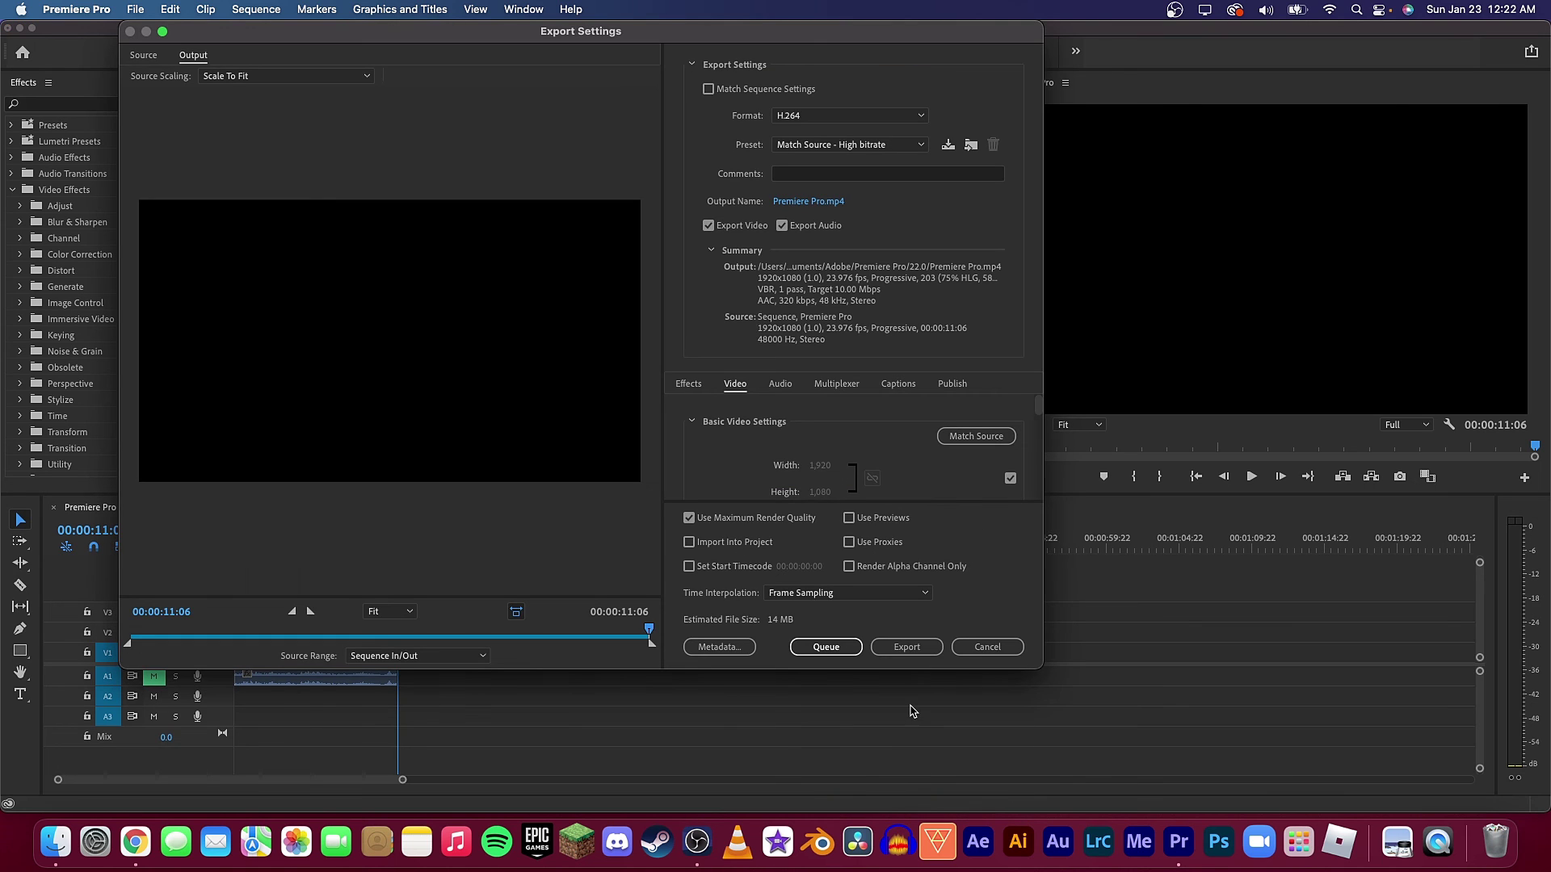
left_click(878, 144)
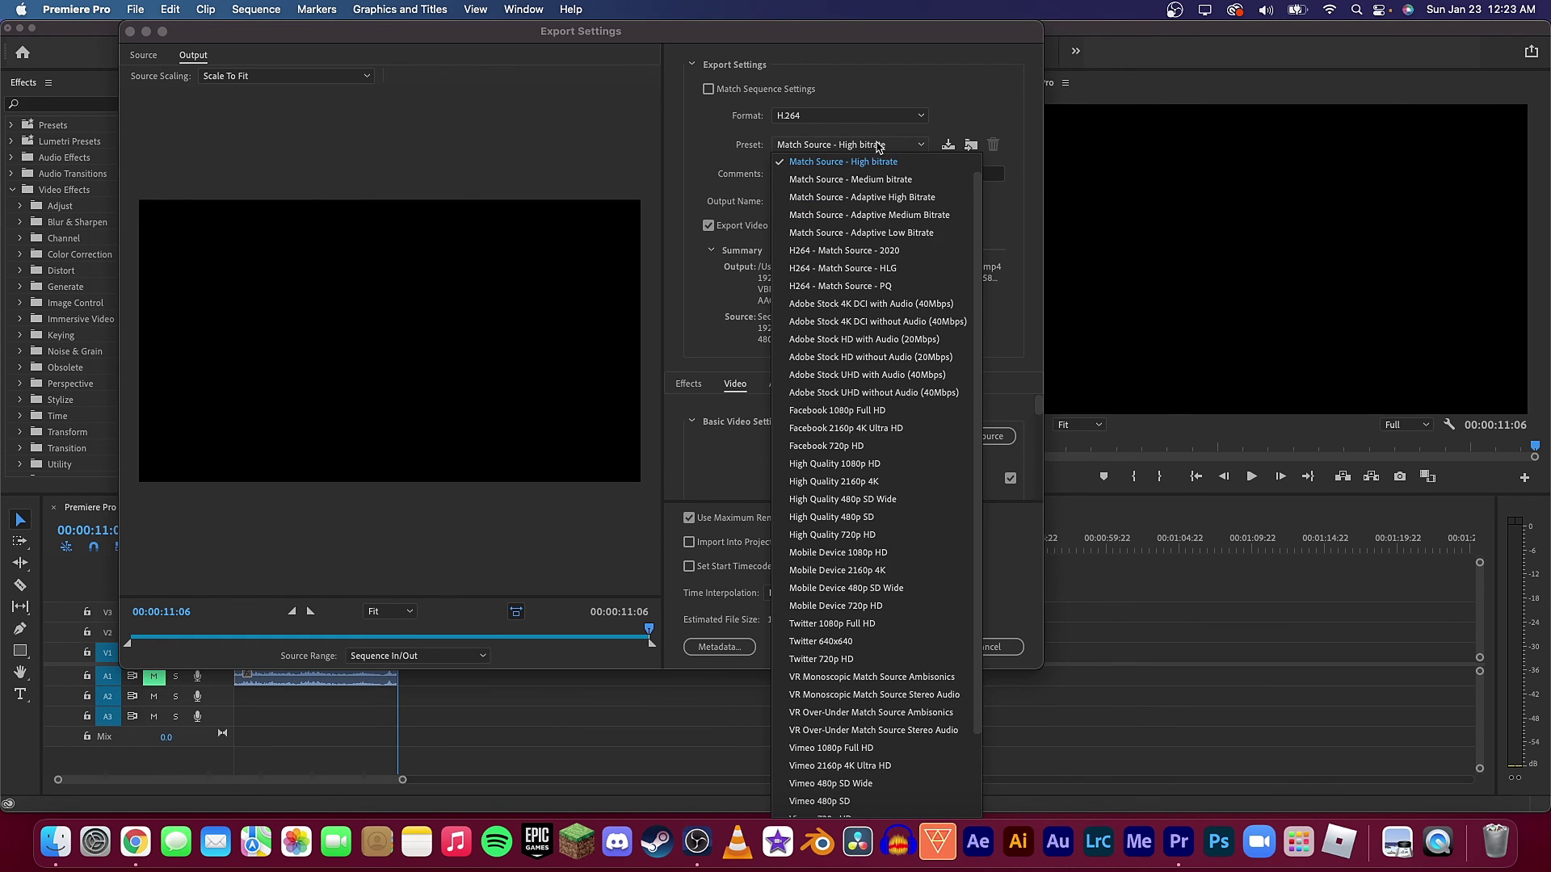
scroll(879, 157, "up", 1)
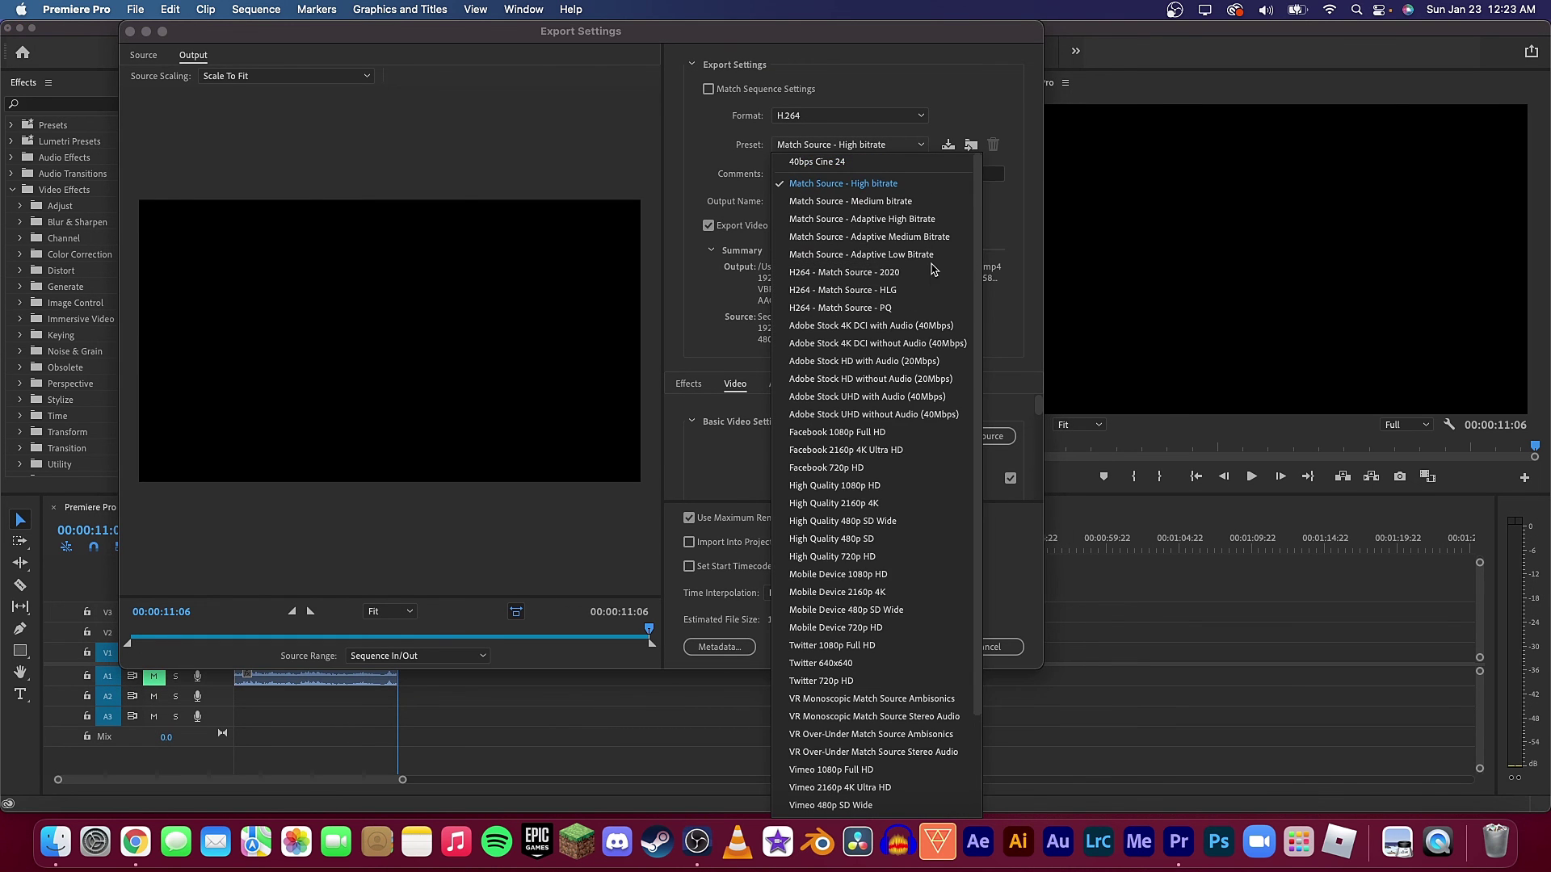
left_click(872, 163)
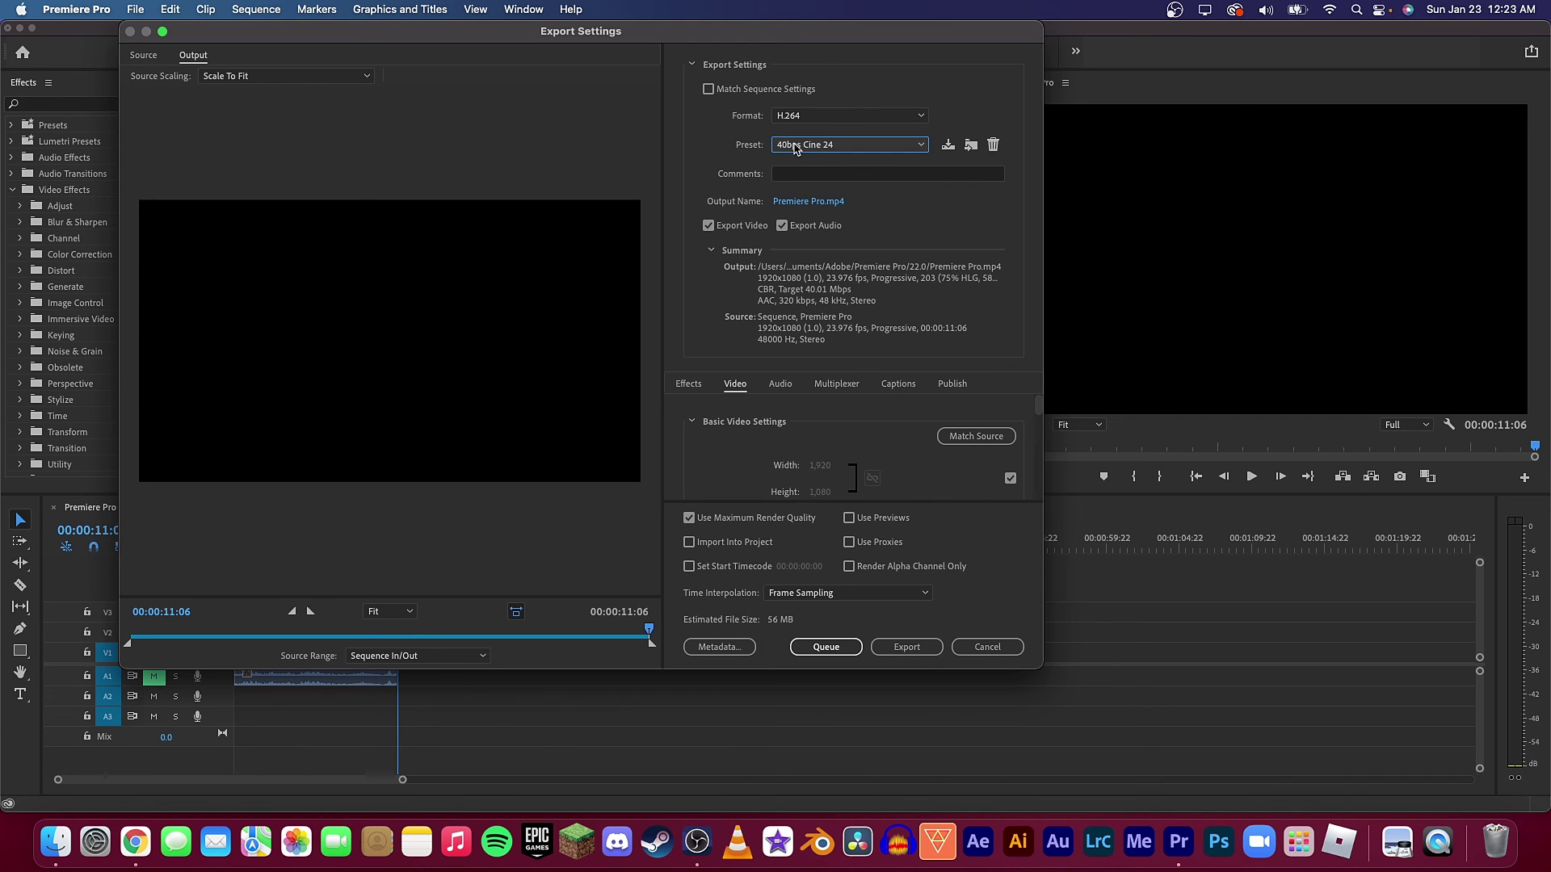
Check the available export formats, keep H.264, and export the sequence as Premiere Pro.mp4.
left_click(808, 115)
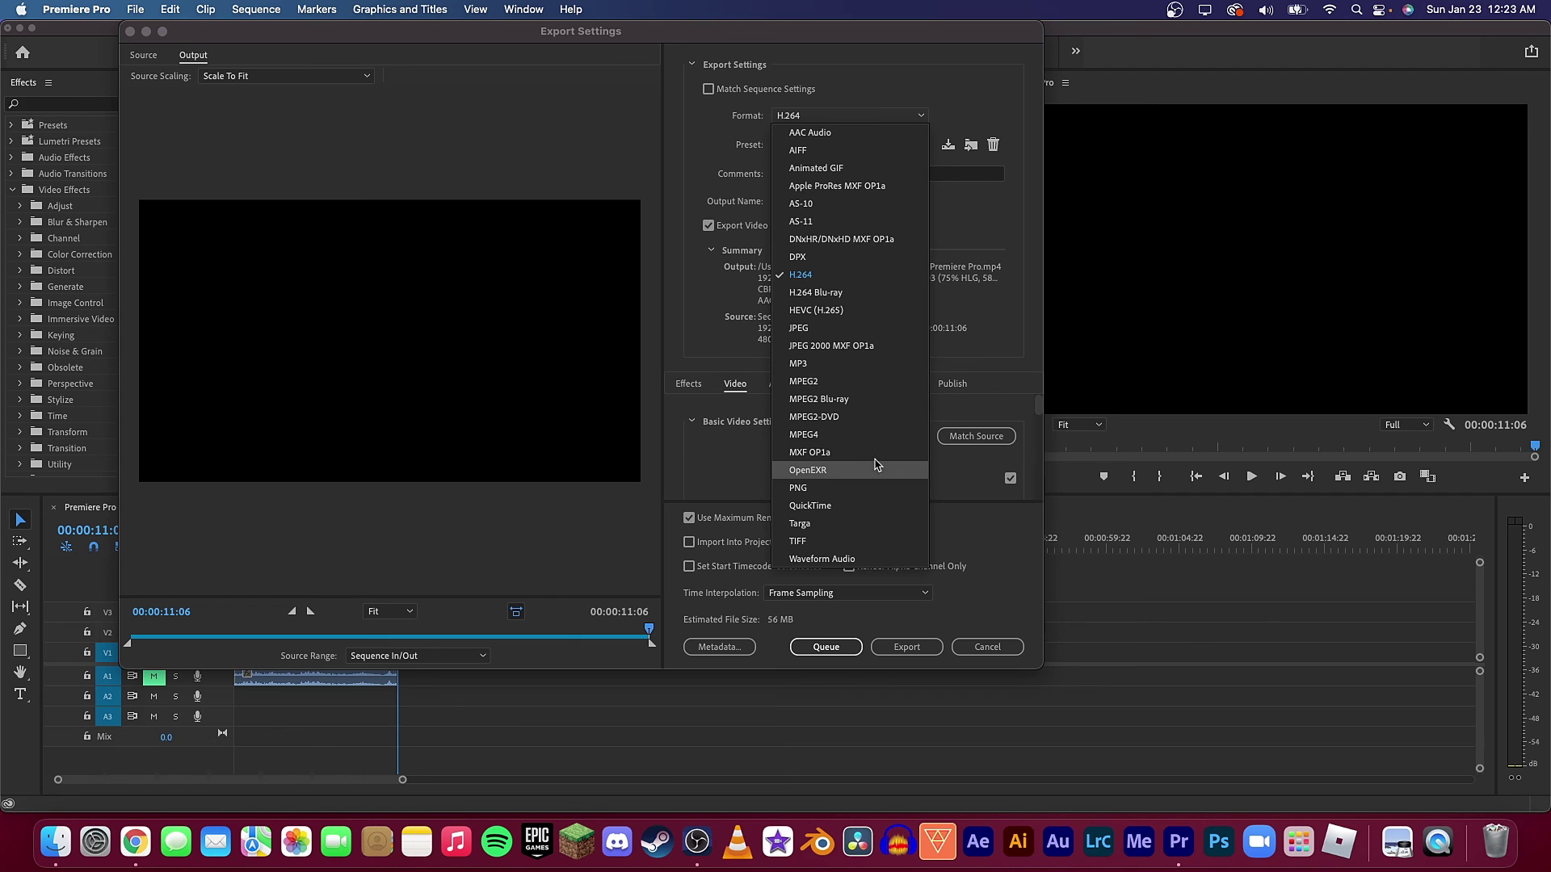
left_click(681, 409)
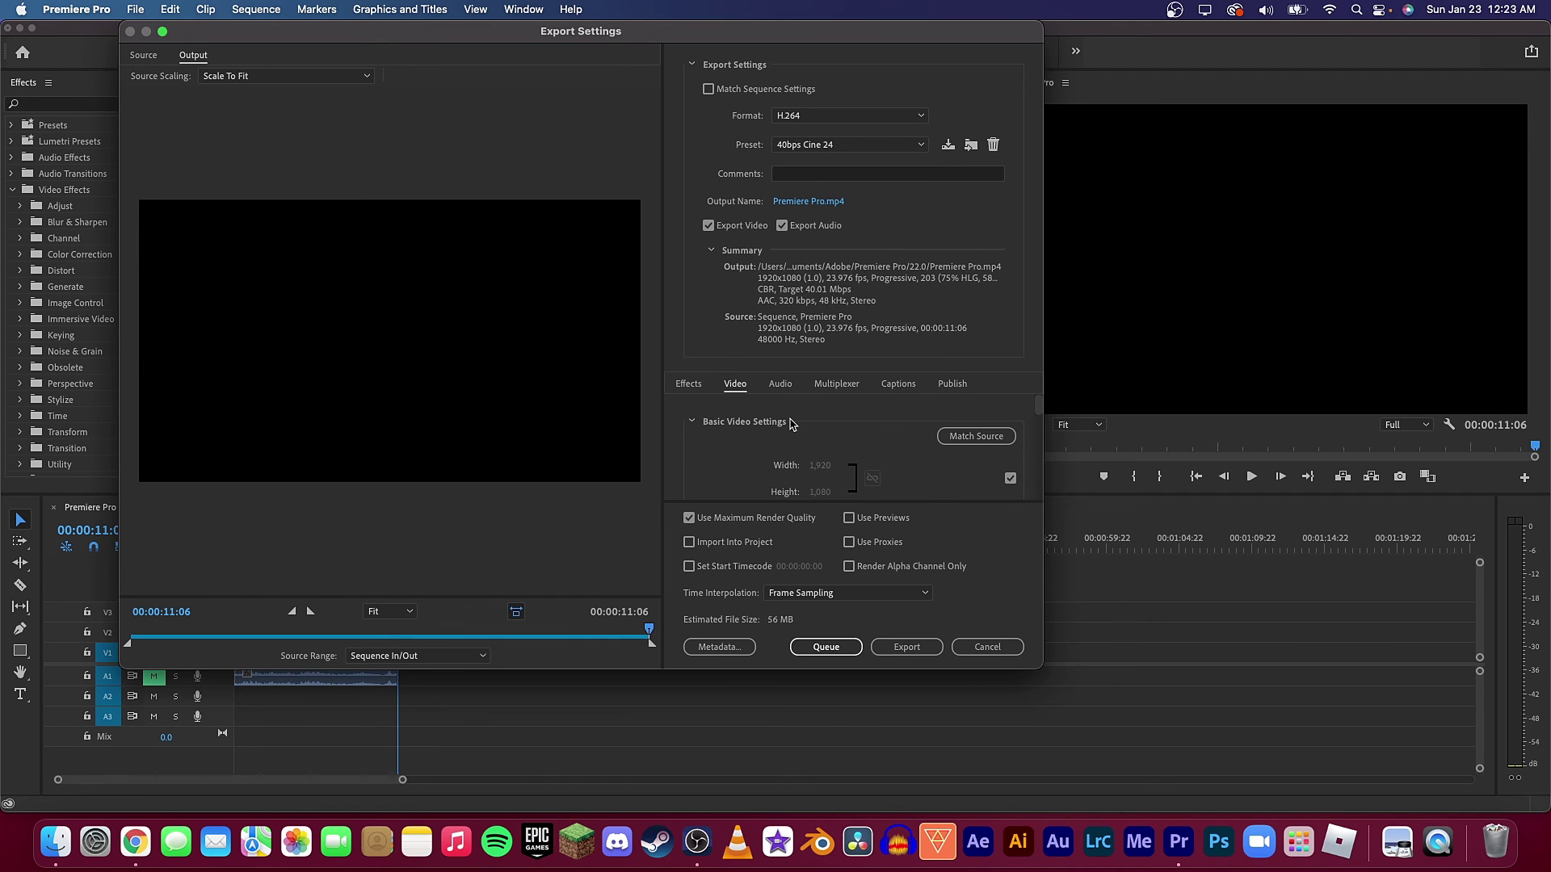
left_click(52, 850)
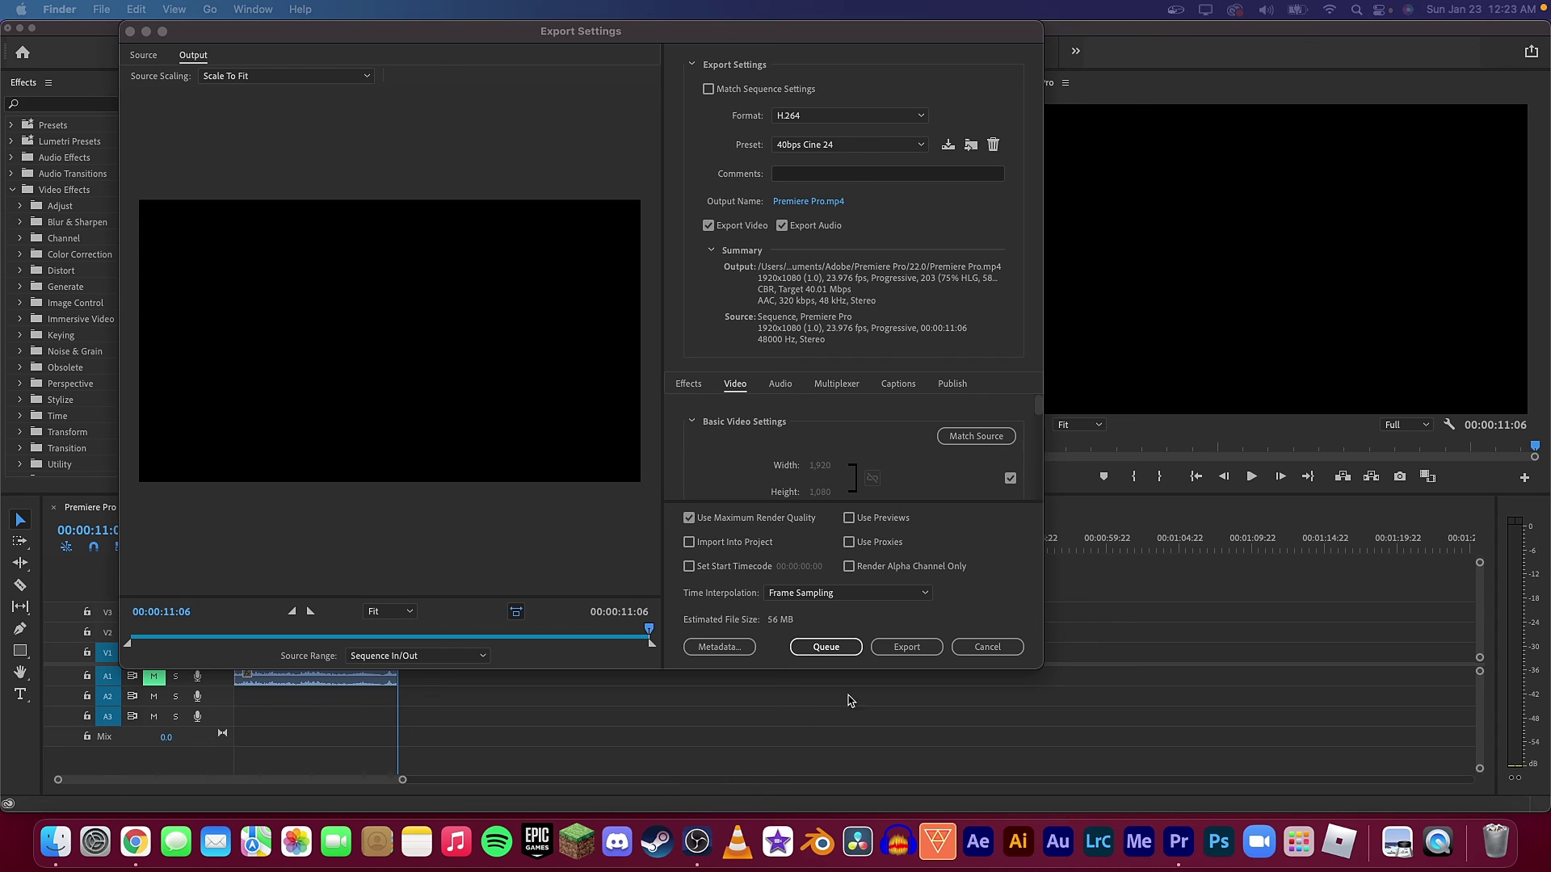
left_click(891, 654)
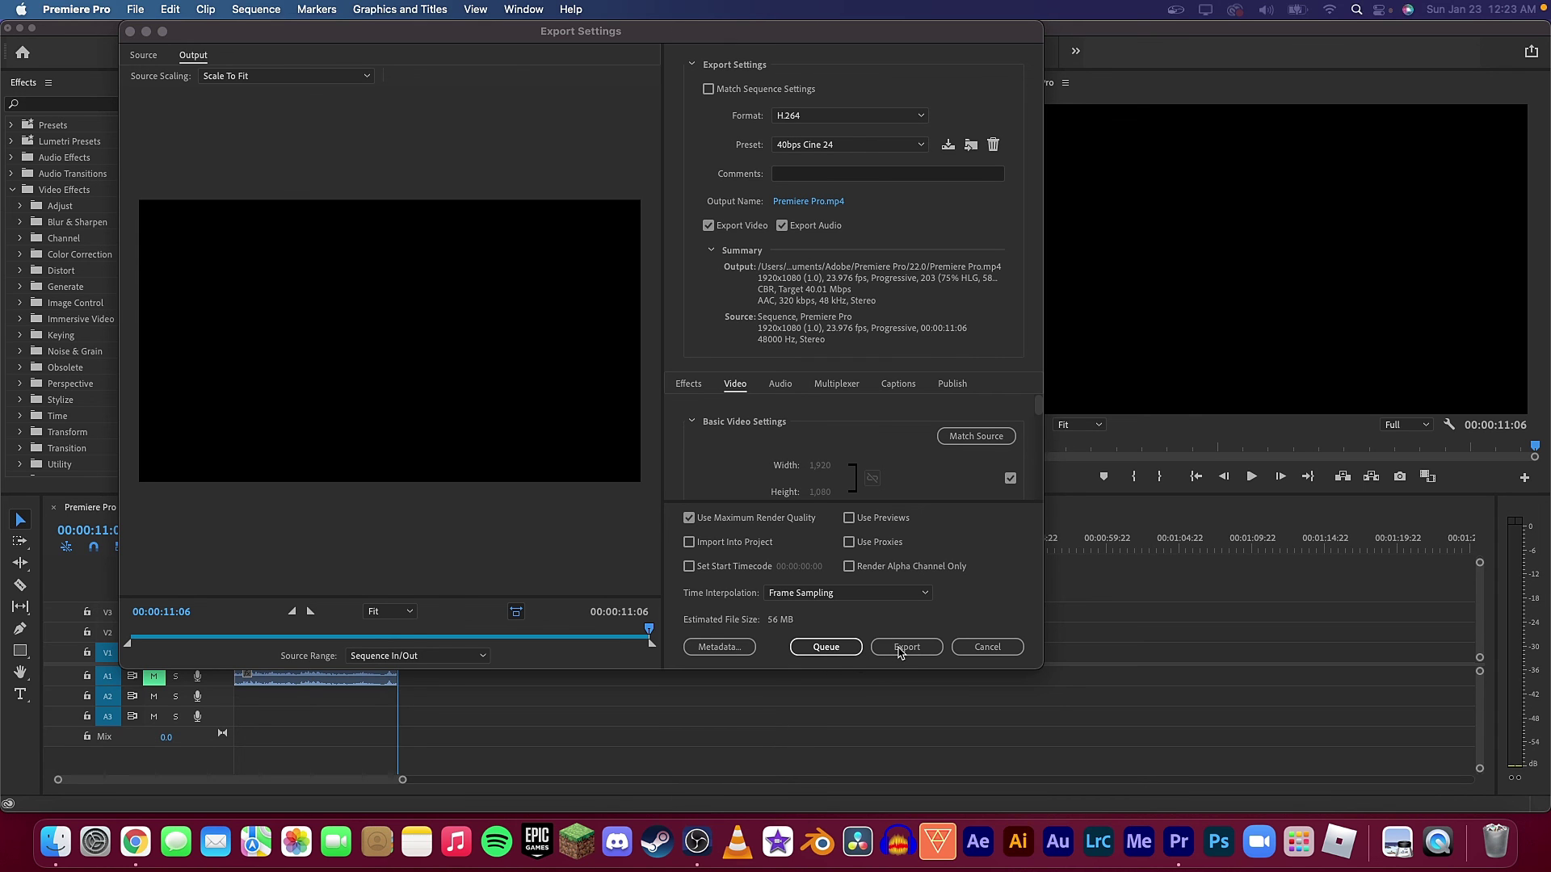
left_click(905, 647)
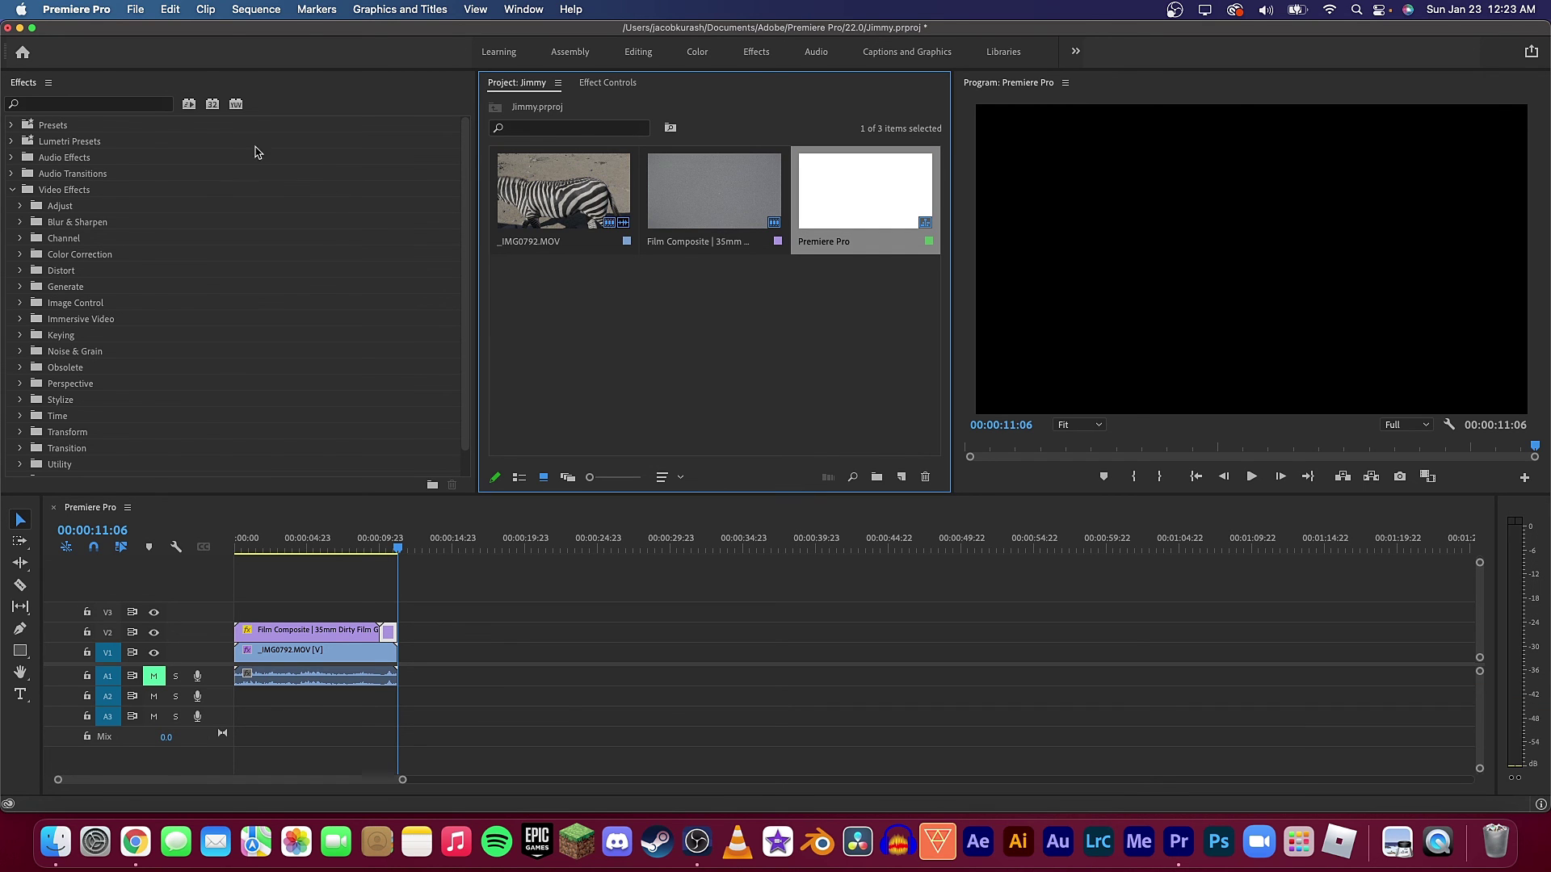
Close the Jimmy.prproj project without saving its changes.
left_click(7, 28)
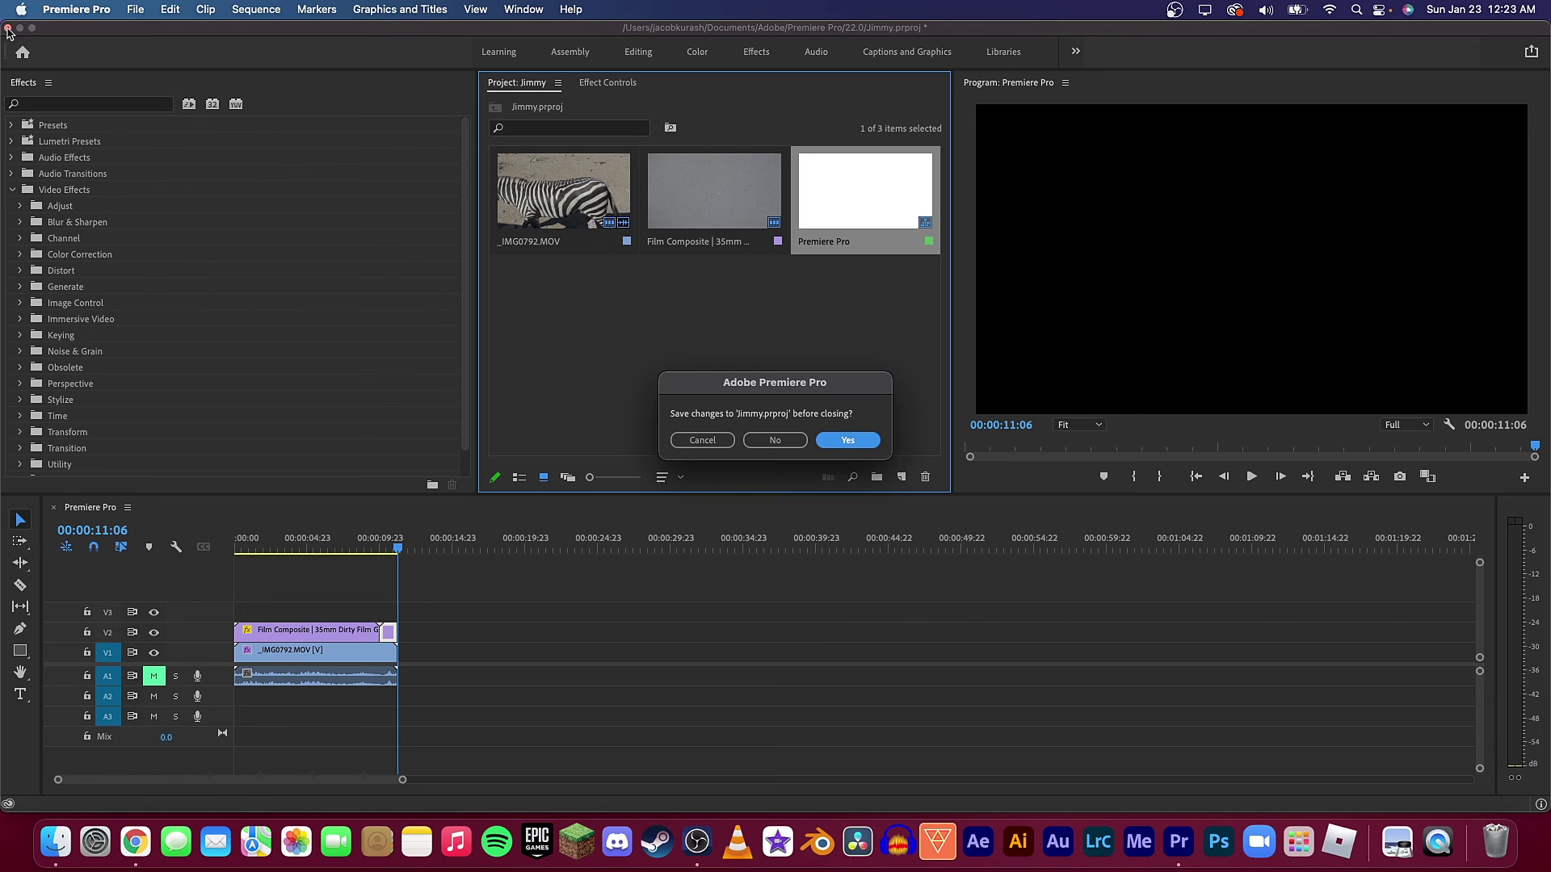
left_click(774, 441)
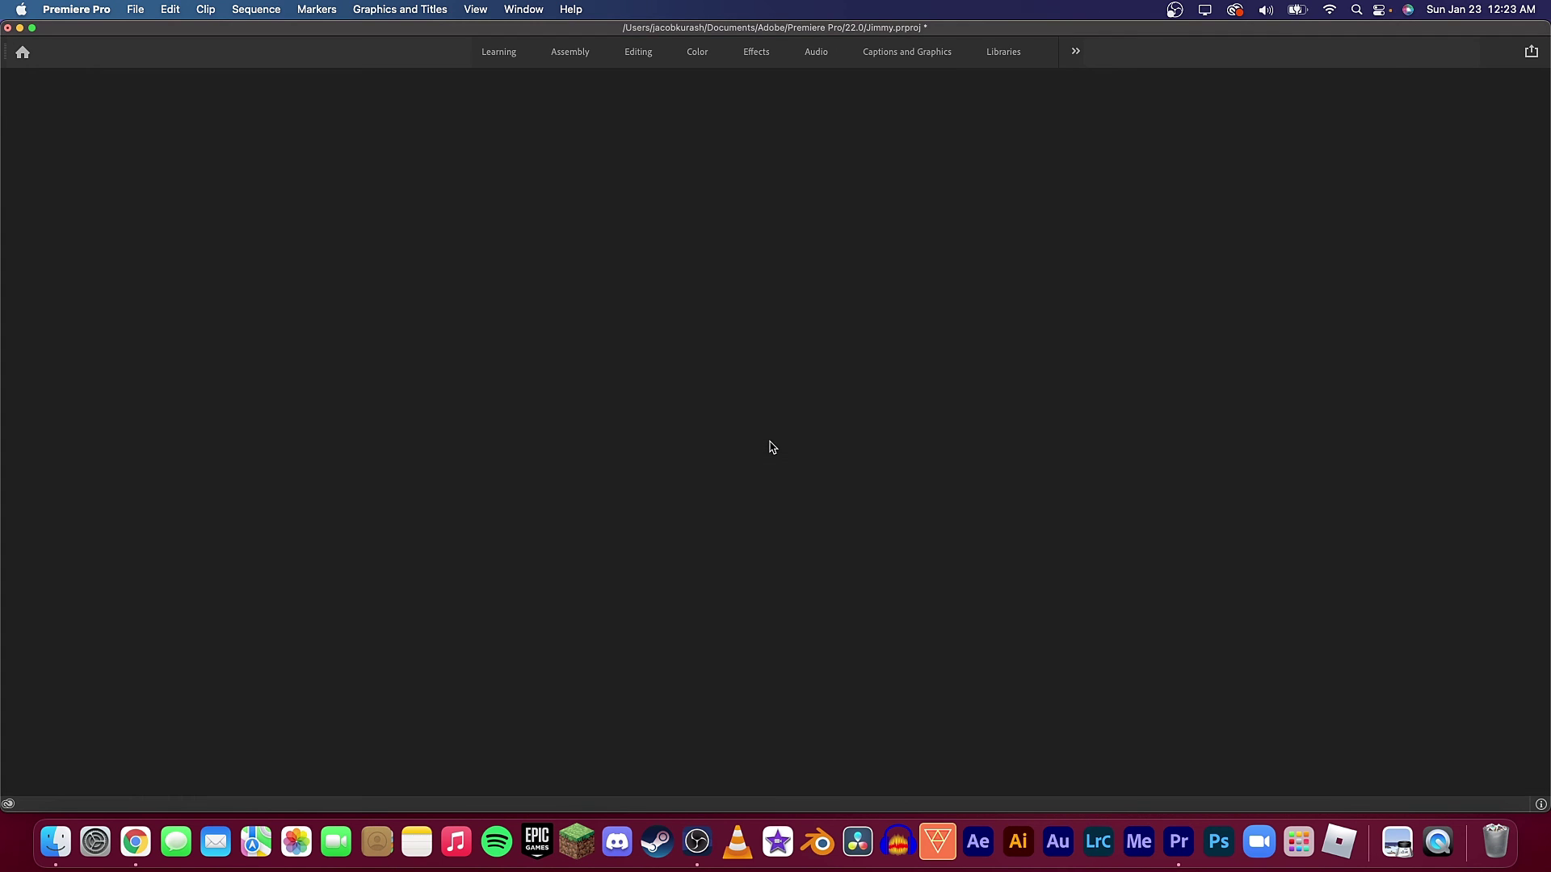